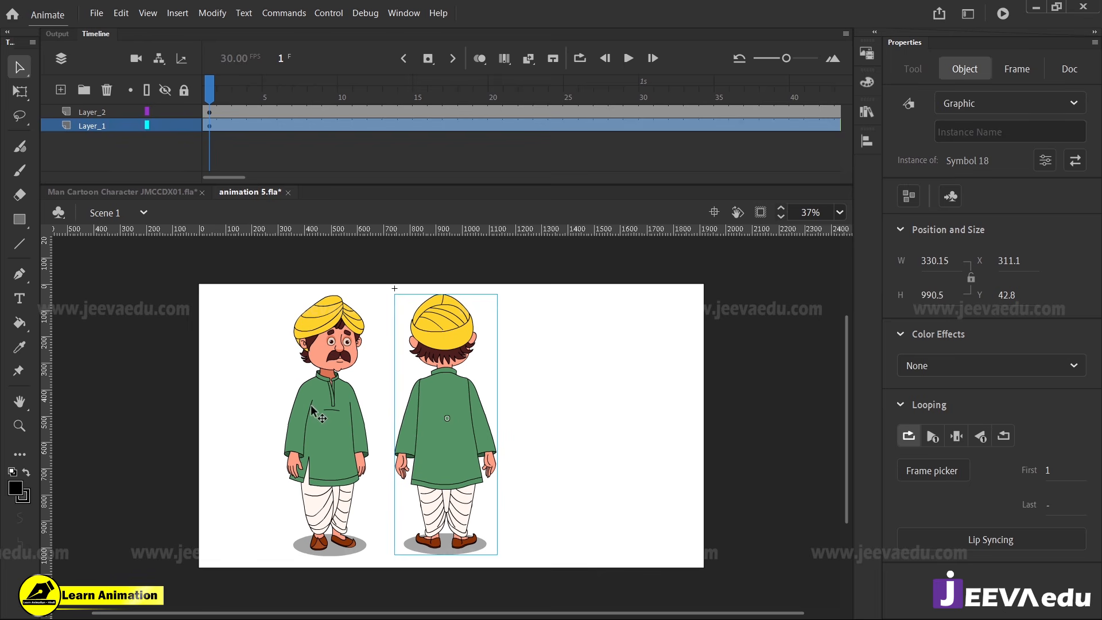
# Hide Layer_2, which holds the front-view character
pyautogui.click(319, 415)
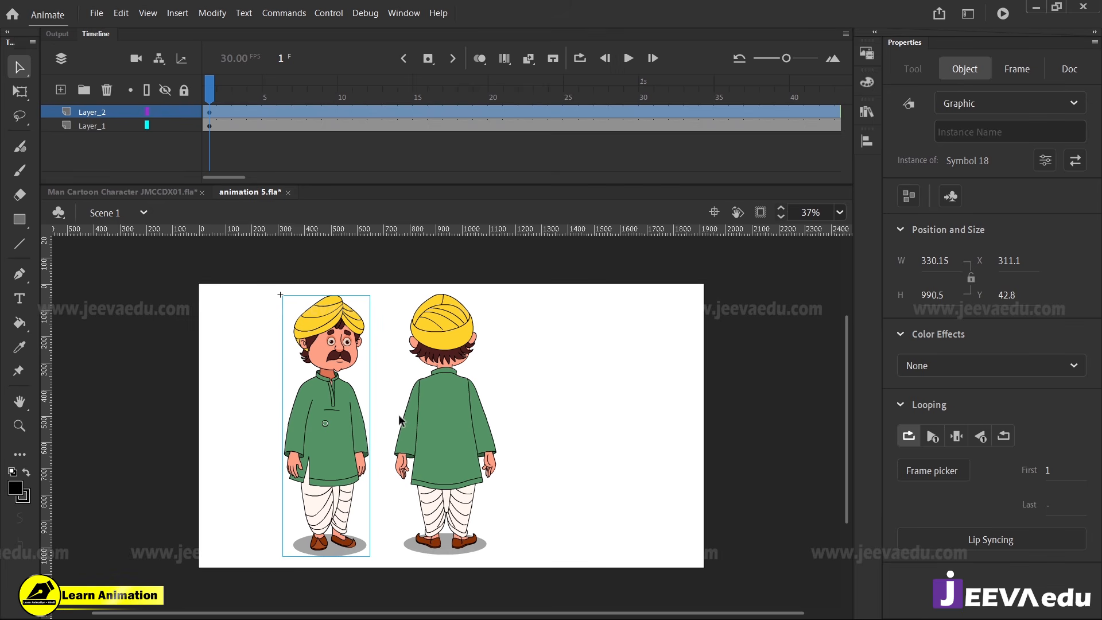
pyautogui.click(443, 400)
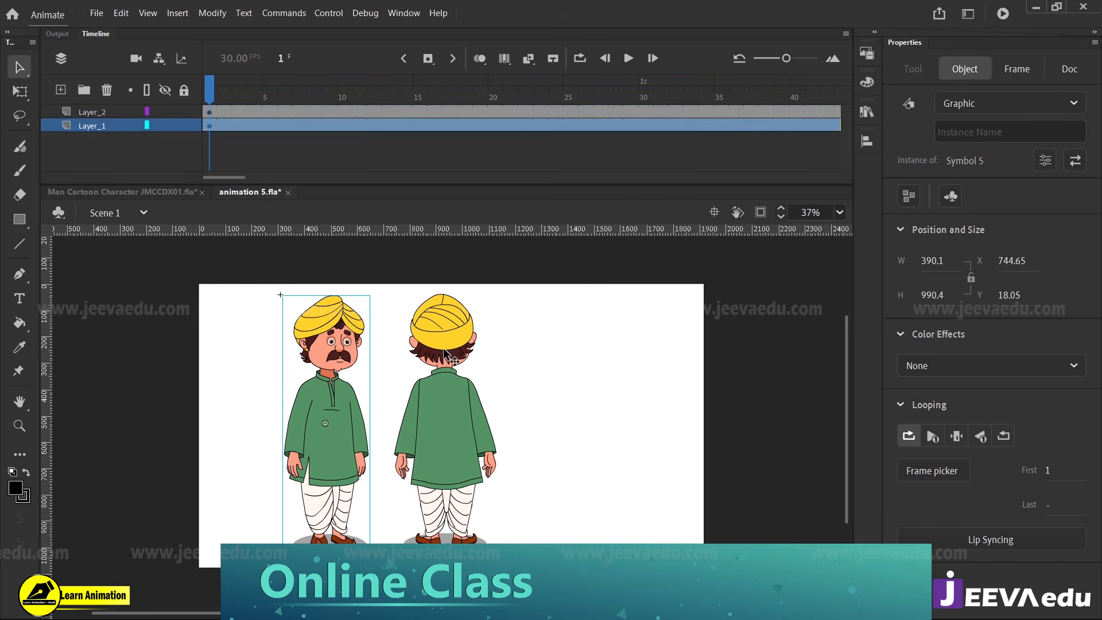
pyautogui.click(336, 414)
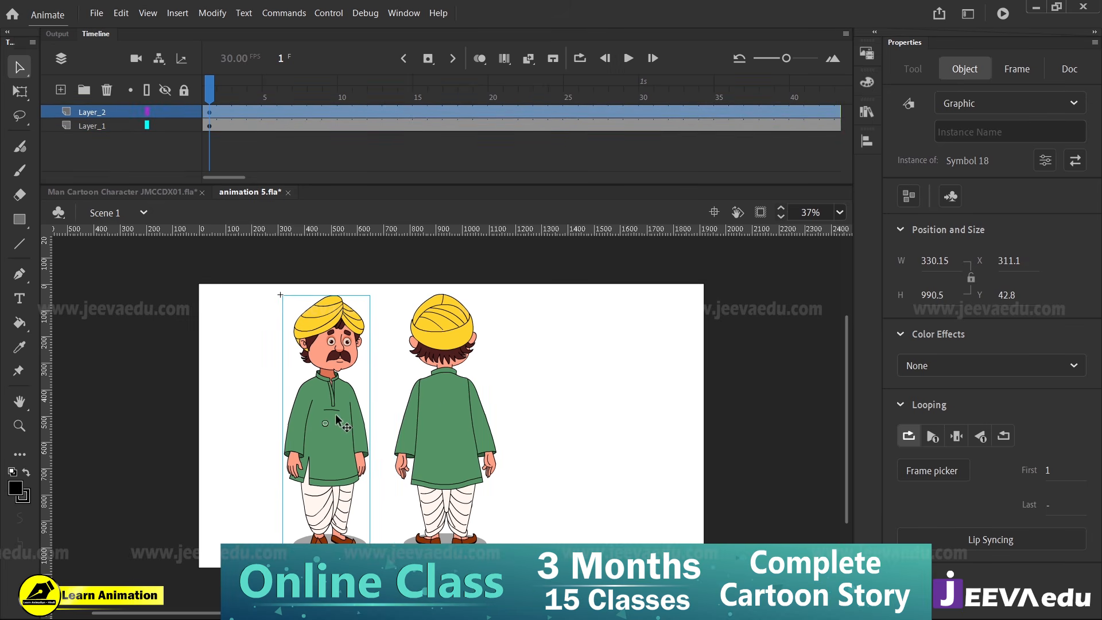
pyautogui.click(165, 111)
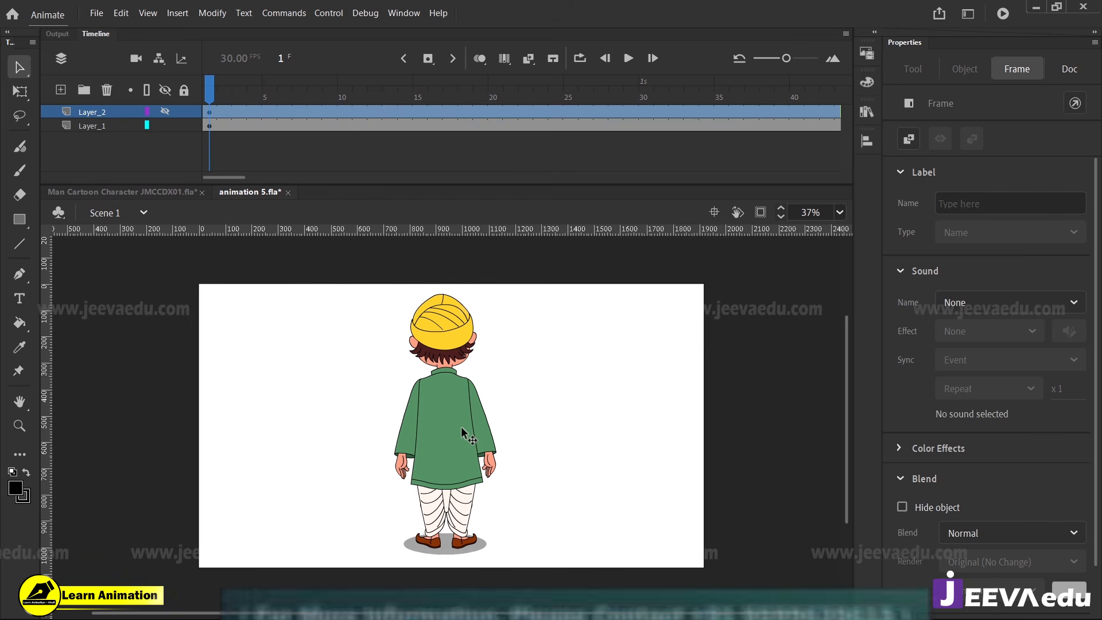
# Open the back-view character's symbol for editing
pyautogui.click(457, 469)
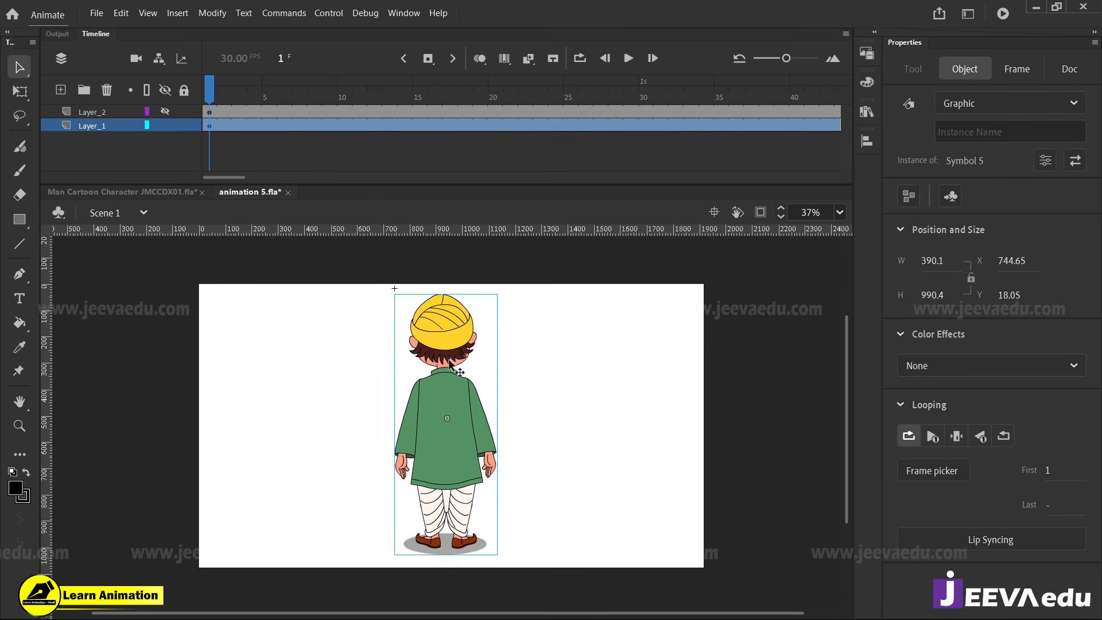
pyautogui.doubleClick(446, 384)
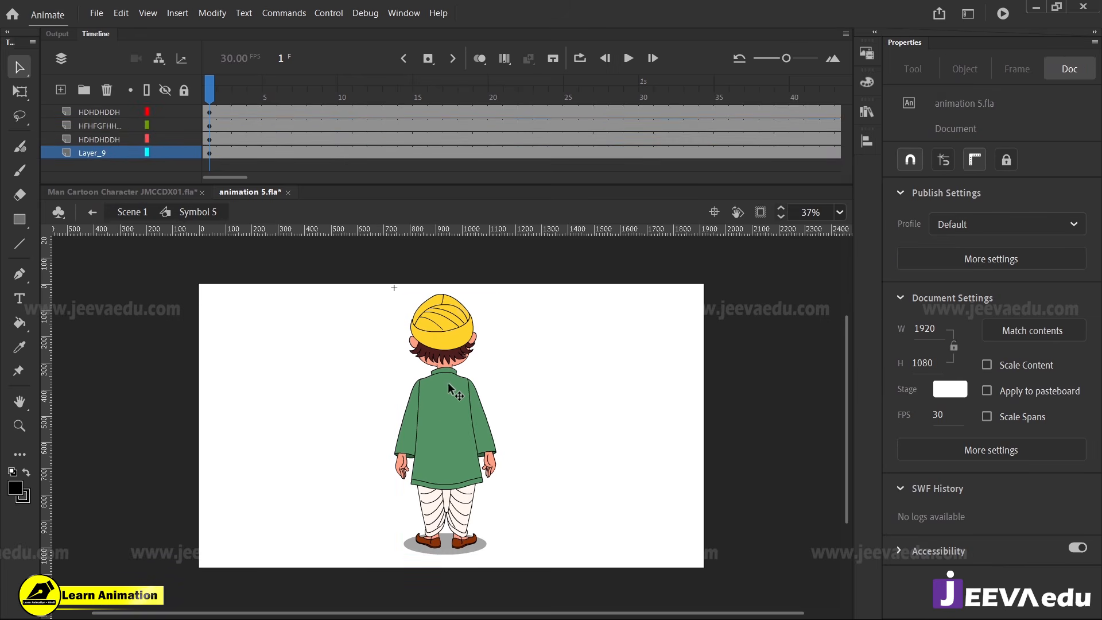
pyautogui.doubleClick(368, 374)
pyautogui.moveTo(460, 394); pyautogui.dragTo(466, 394)
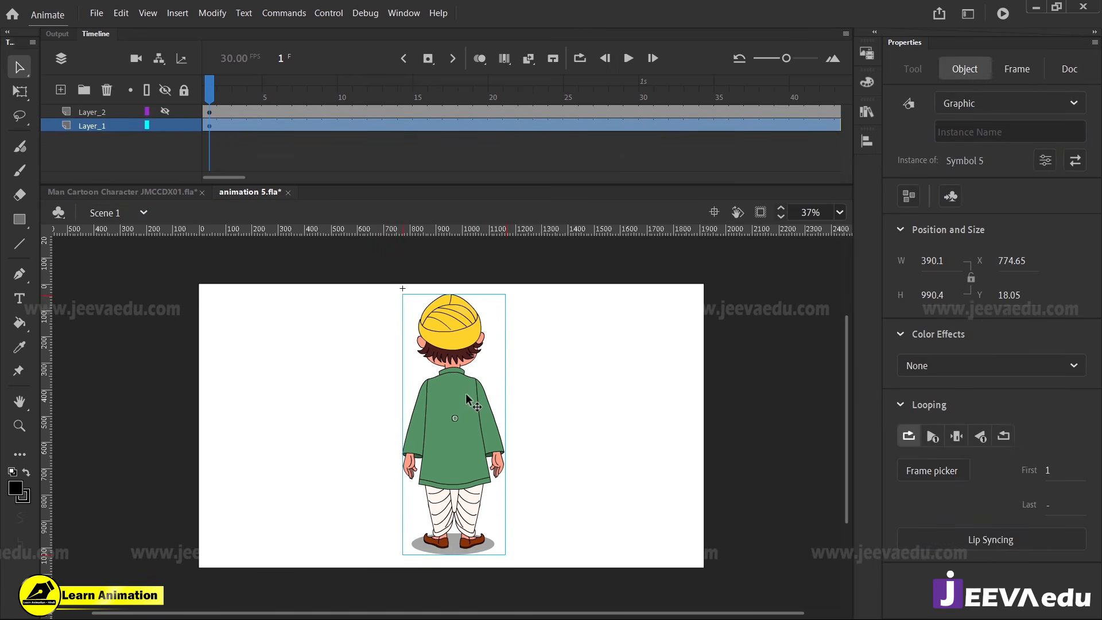
pyautogui.hotkey('ctrl', 'z')
pyautogui.doubleClick(442, 384)
# Examine how the back-view character is divided into separate body-part symbols, selecting all parts together and then individually
pyautogui.moveTo(542, 315); pyautogui.dragTo(403, 492)
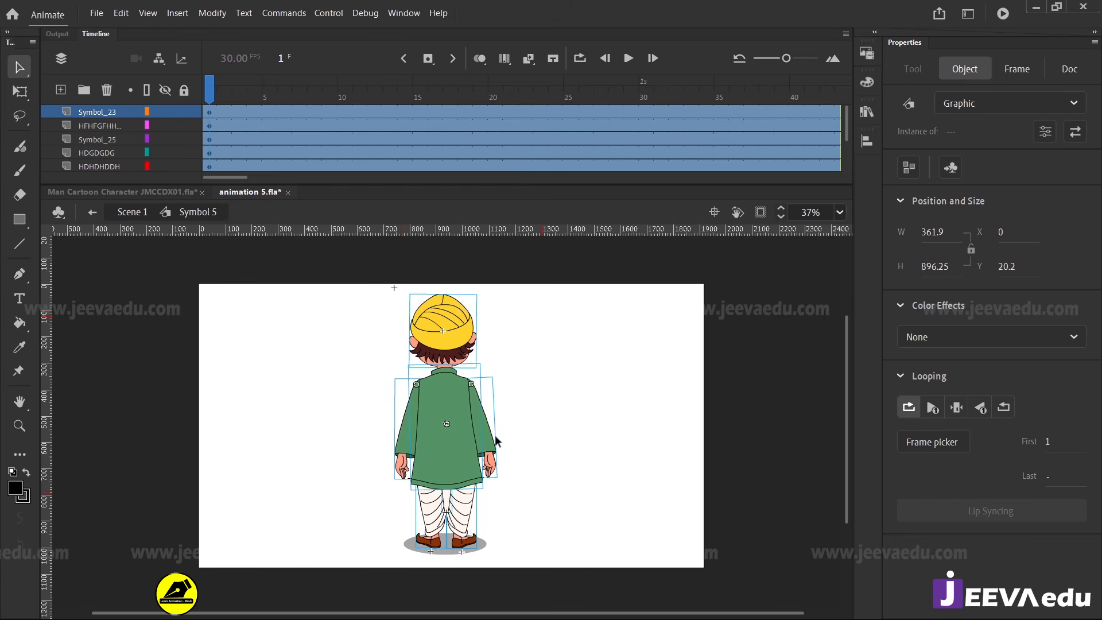
pyautogui.click(508, 404)
pyautogui.click(452, 353)
pyautogui.click(419, 442)
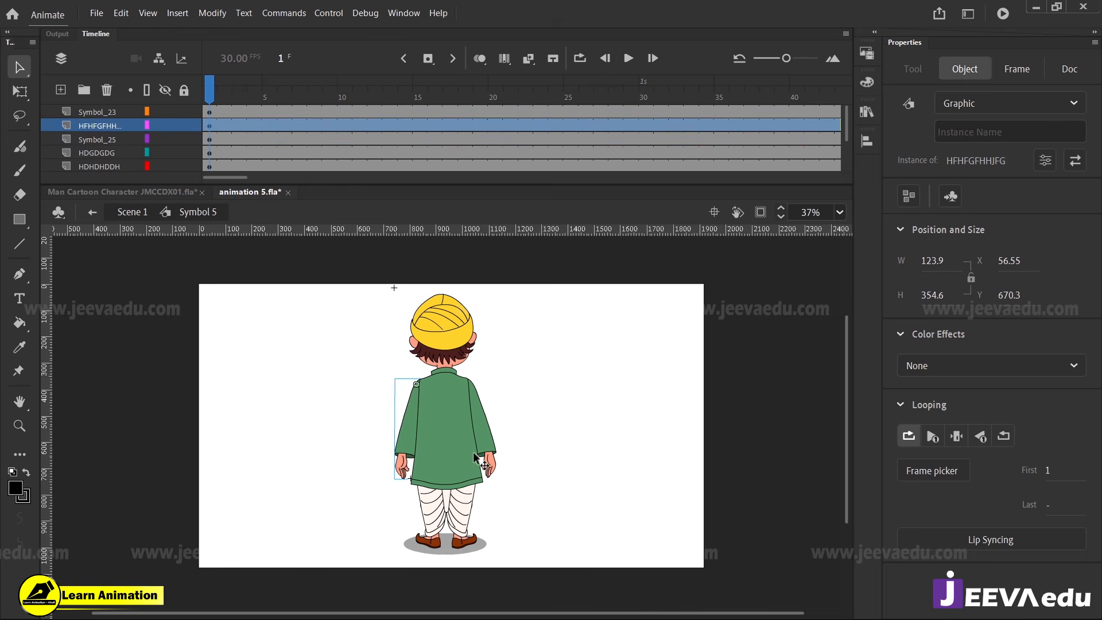
pyautogui.click(479, 457)
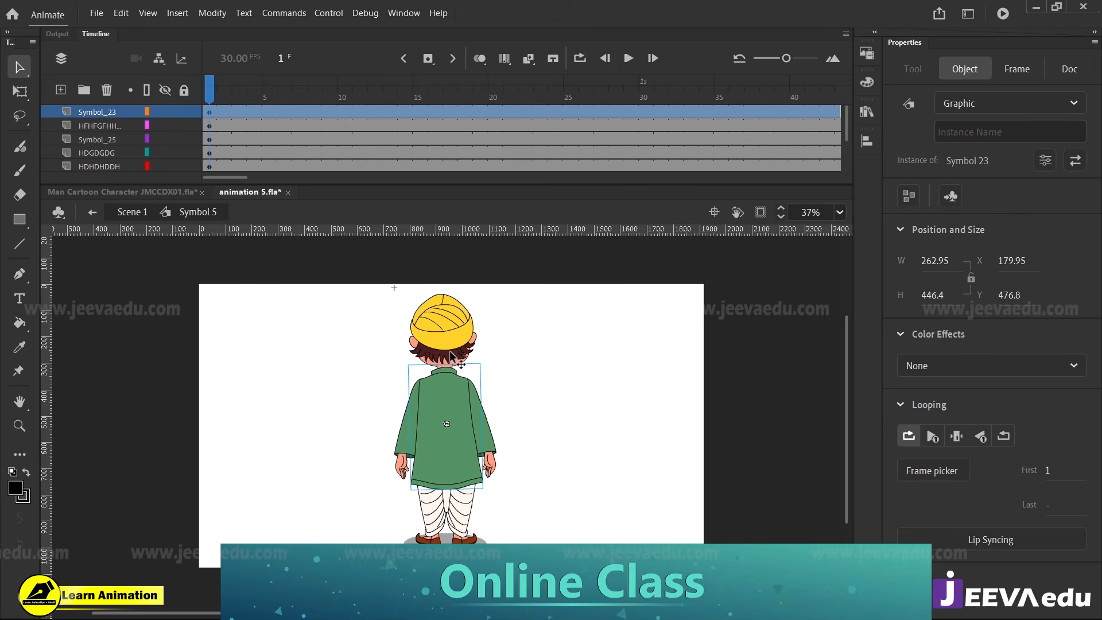
pyautogui.click(414, 362)
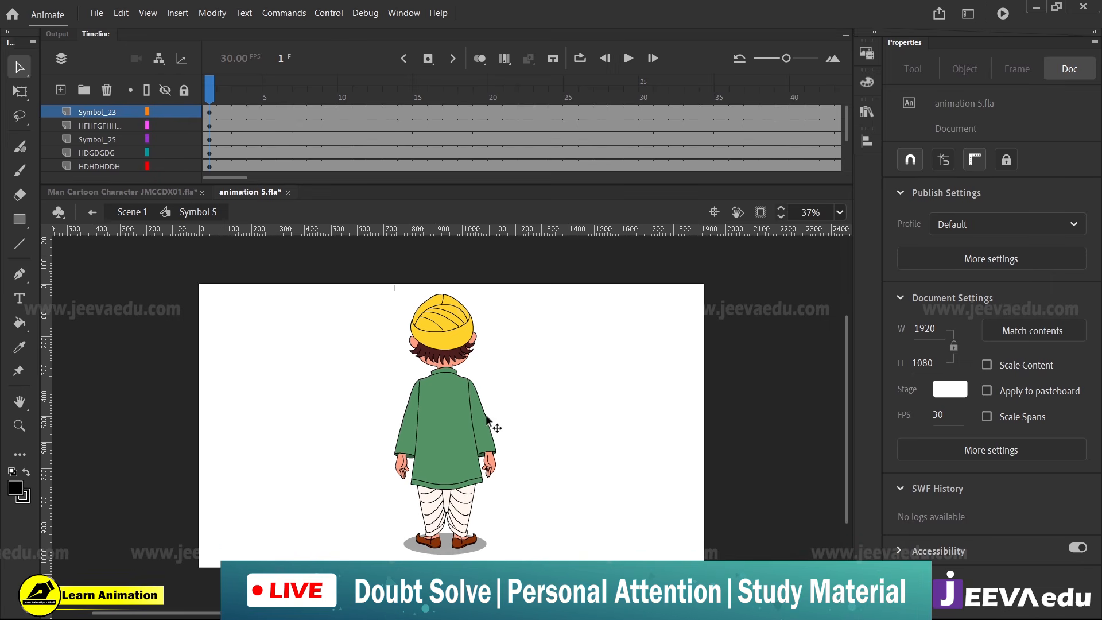
# Insert keyframes at frame 4 on all layers of the back-view character
pyautogui.moveTo(243, 104); pyautogui.dragTo(250, 107)
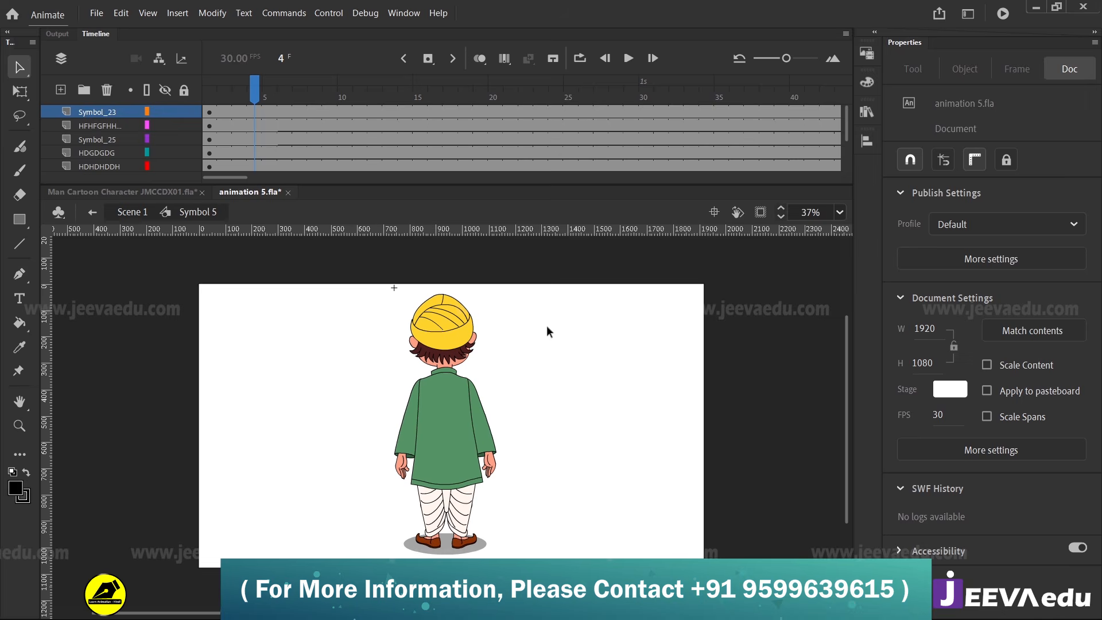
pyautogui.moveTo(548, 324); pyautogui.dragTo(382, 505)
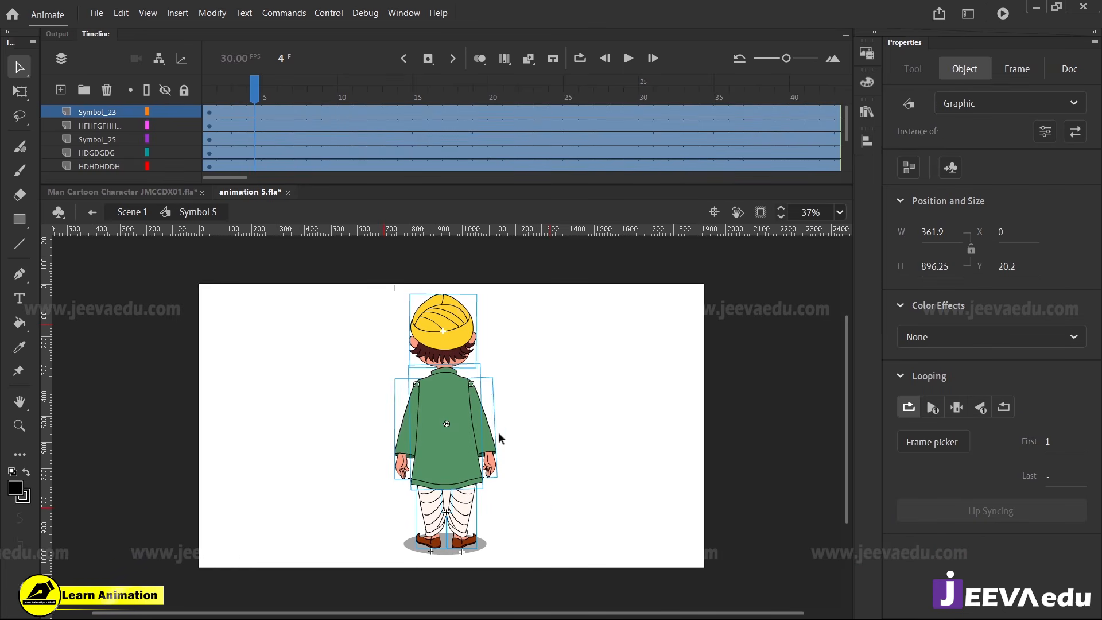
pyautogui.click(517, 423)
pyautogui.click(267, 93)
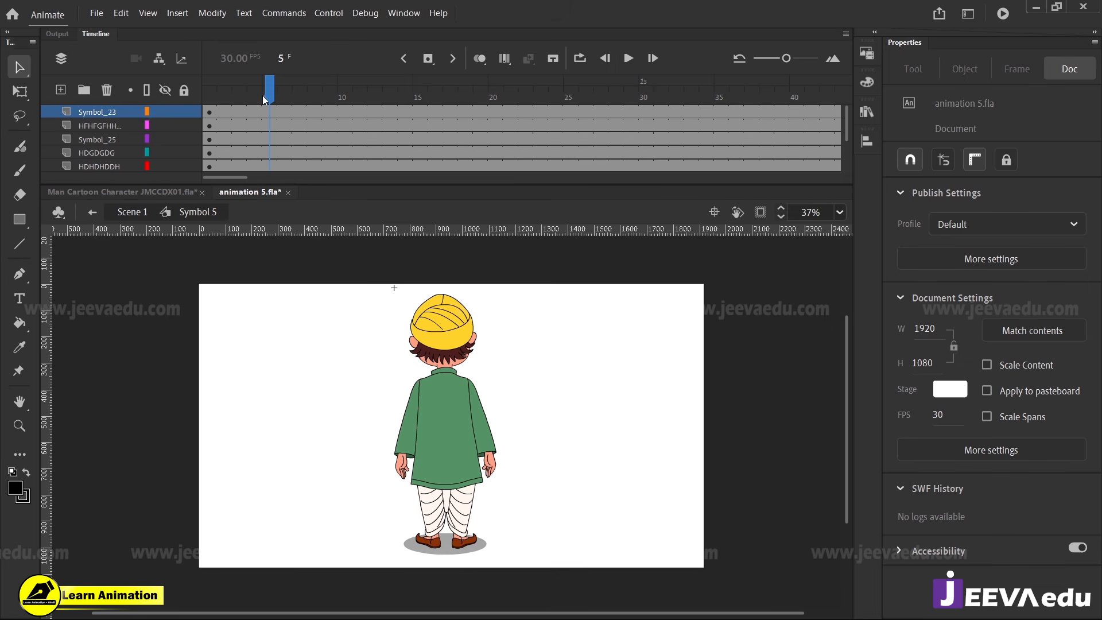
pyautogui.click(259, 98)
pyautogui.moveTo(260, 153); pyautogui.dragTo(256, 176)
pyautogui.scroll(3, 257, 133)
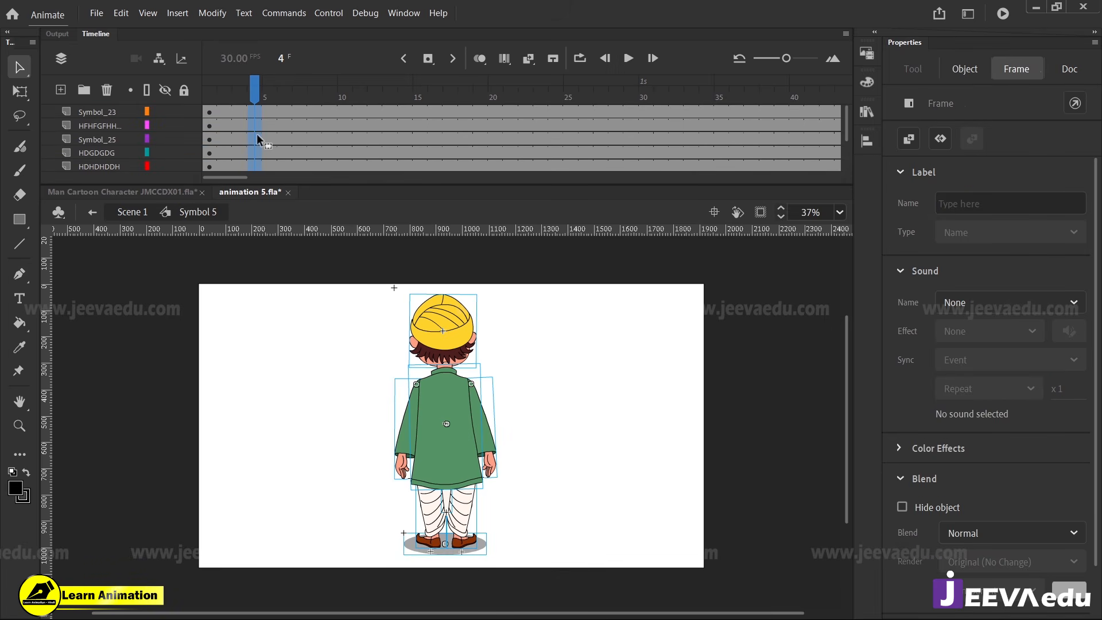
# Insert keyframes at frame 7 on all of the character's layers
pyautogui.moveTo(496, 415); pyautogui.dragTo(495, 410)
pyautogui.click(491, 405)
pyautogui.press('z')
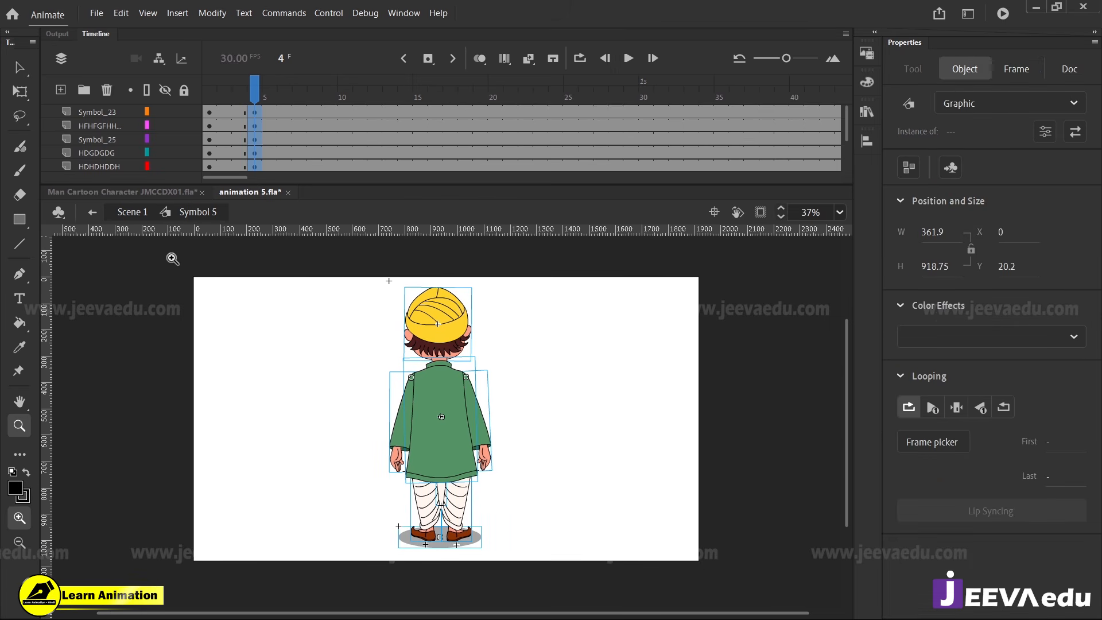
pyautogui.moveTo(170, 258); pyautogui.dragTo(715, 568)
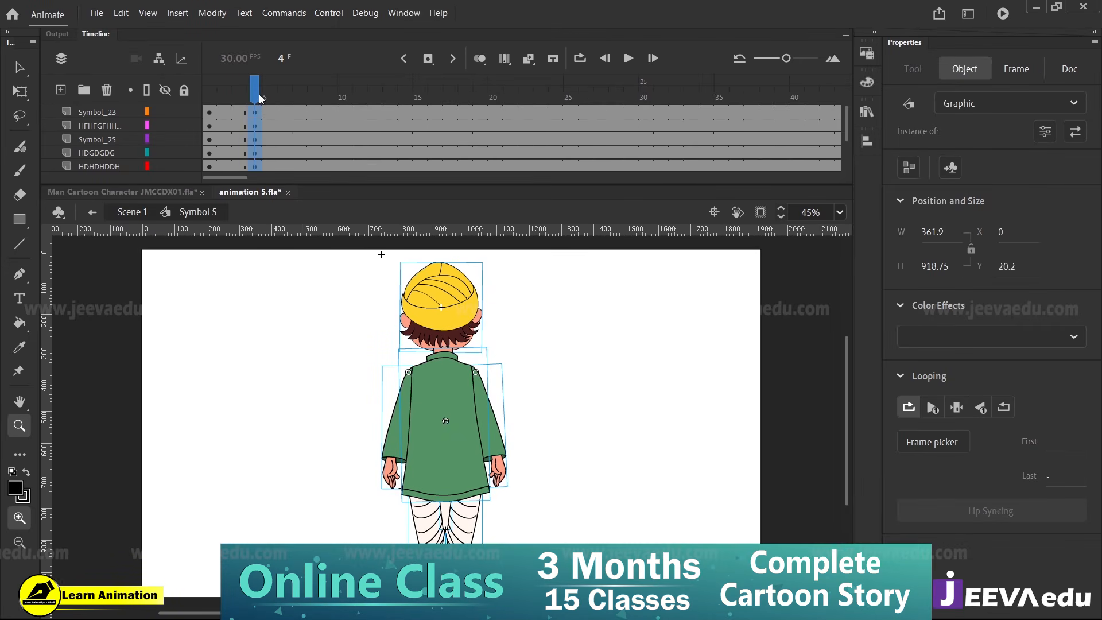
pyautogui.moveTo(260, 99); pyautogui.dragTo(301, 173)
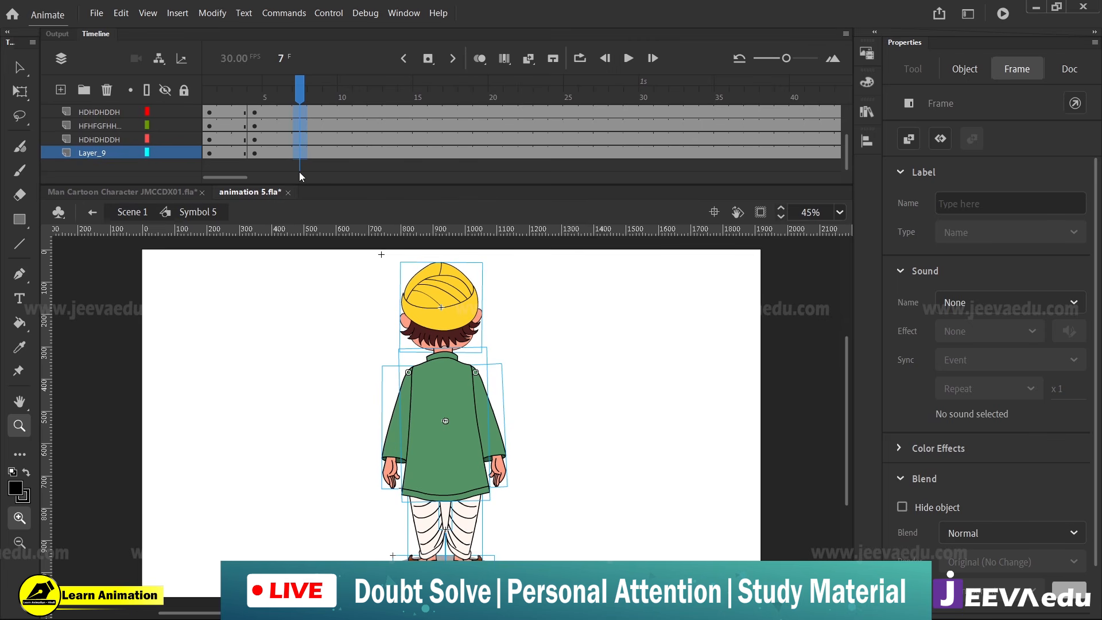
pyautogui.press('F6')
pyautogui.scroll(3, 311, 124)
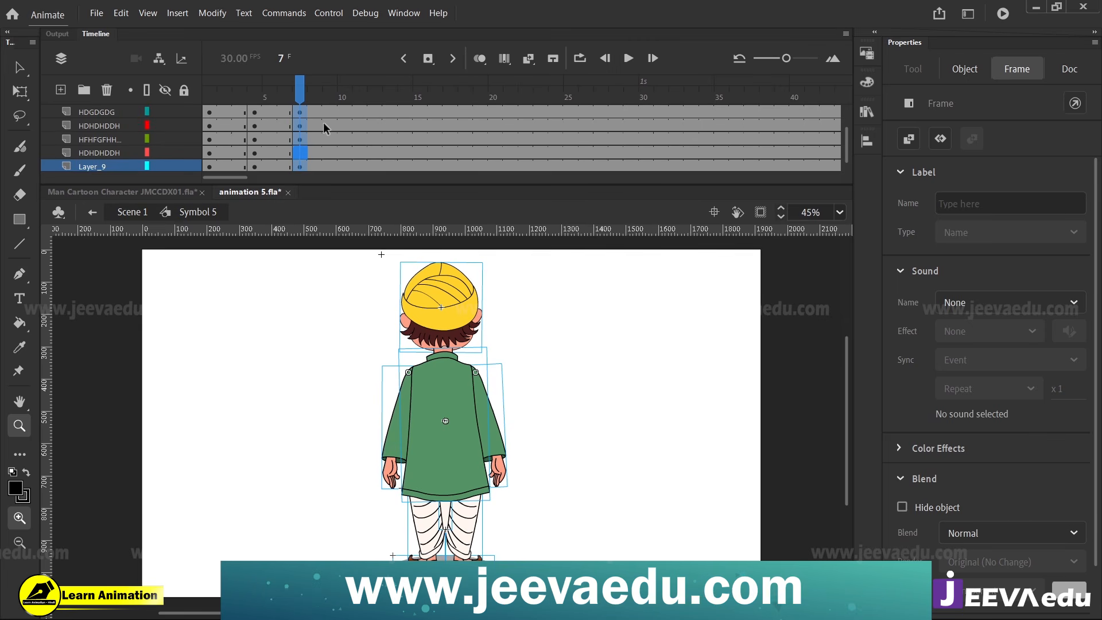
# Insert keyframes at frame 15 on all of the character's layers
pyautogui.click(311, 91)
pyautogui.moveTo(310, 91); pyautogui.dragTo(426, 110)
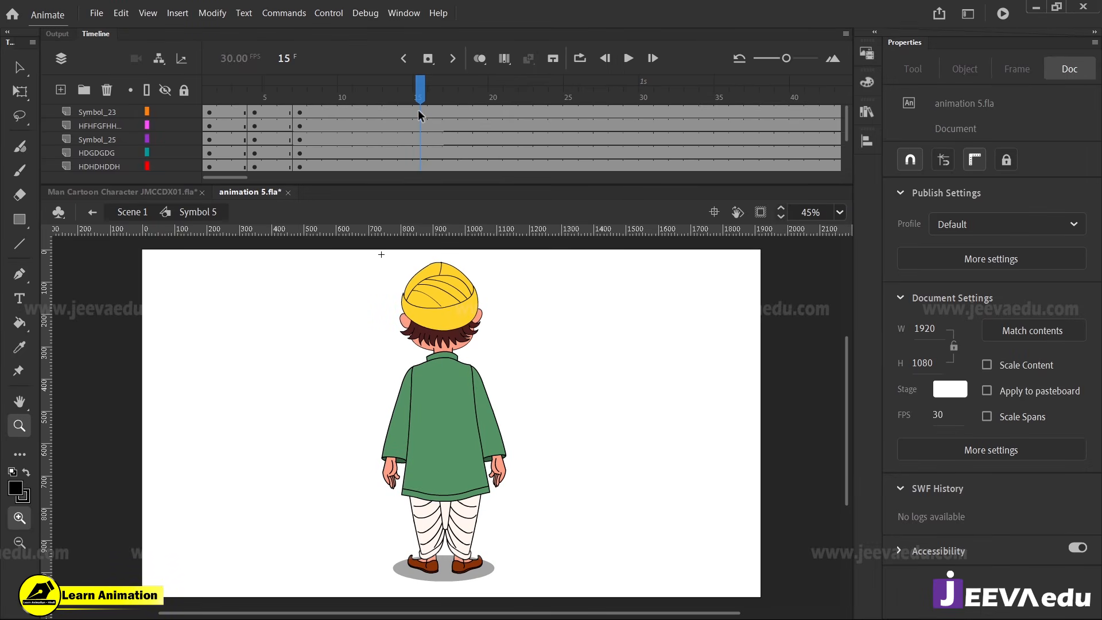
pyautogui.moveTo(418, 112); pyautogui.dragTo(417, 158)
pyautogui.scroll(3, 417, 141)
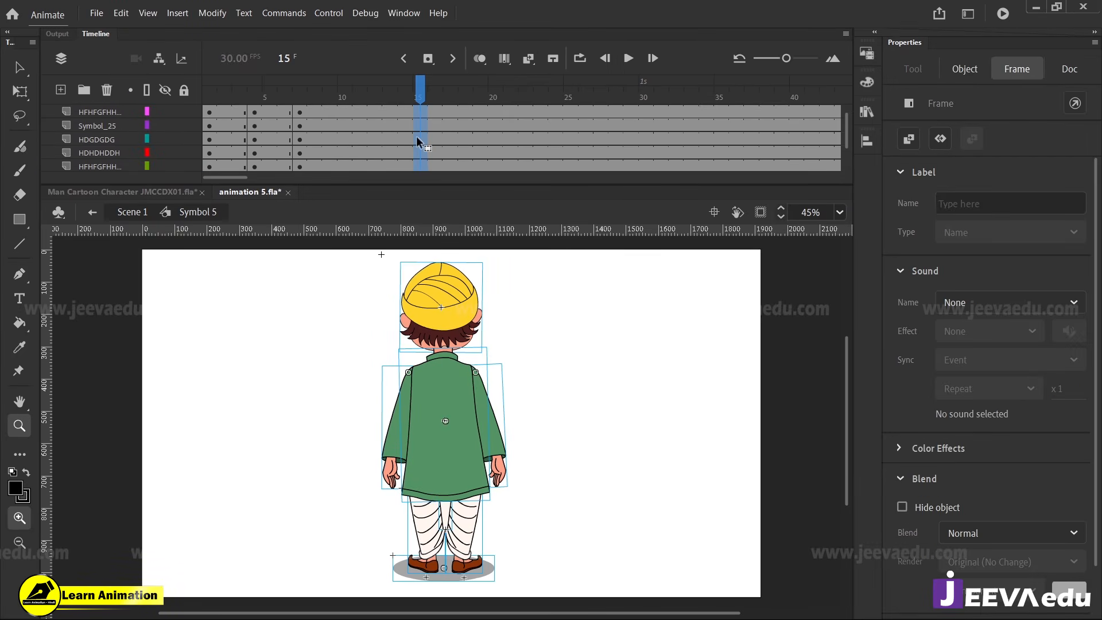
pyautogui.scroll(1, 418, 142)
pyautogui.press('F6')
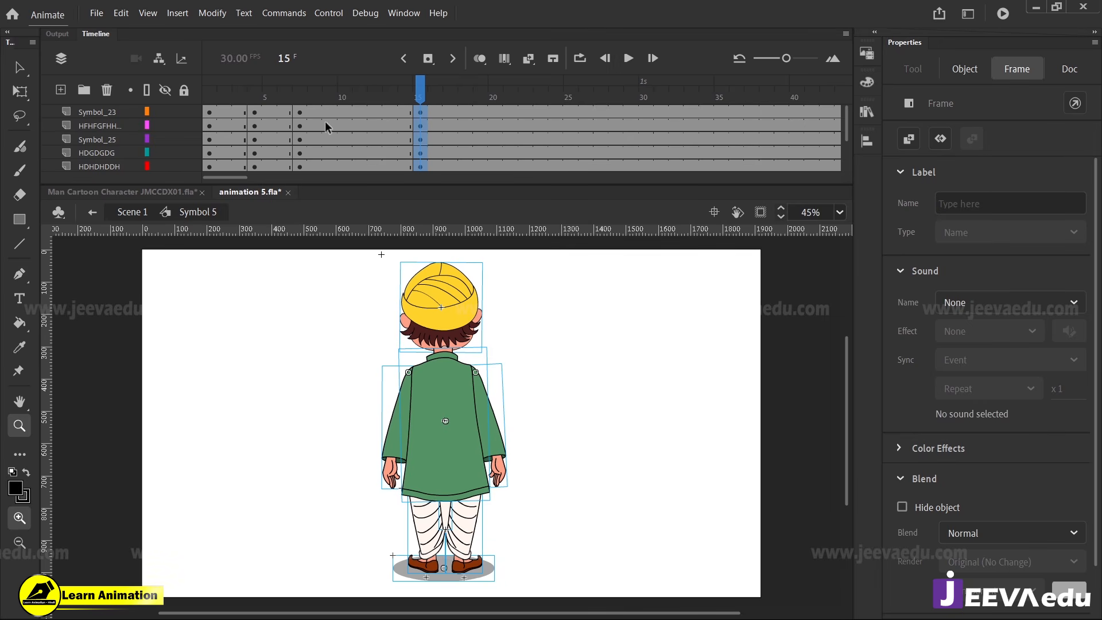
# Create classic tweens on all layers for the spans from frame 4 to 7 and from frame 7 to 15
pyautogui.moveTo(283, 111); pyautogui.dragTo(319, 171)
pyautogui.rightClick(311, 133)
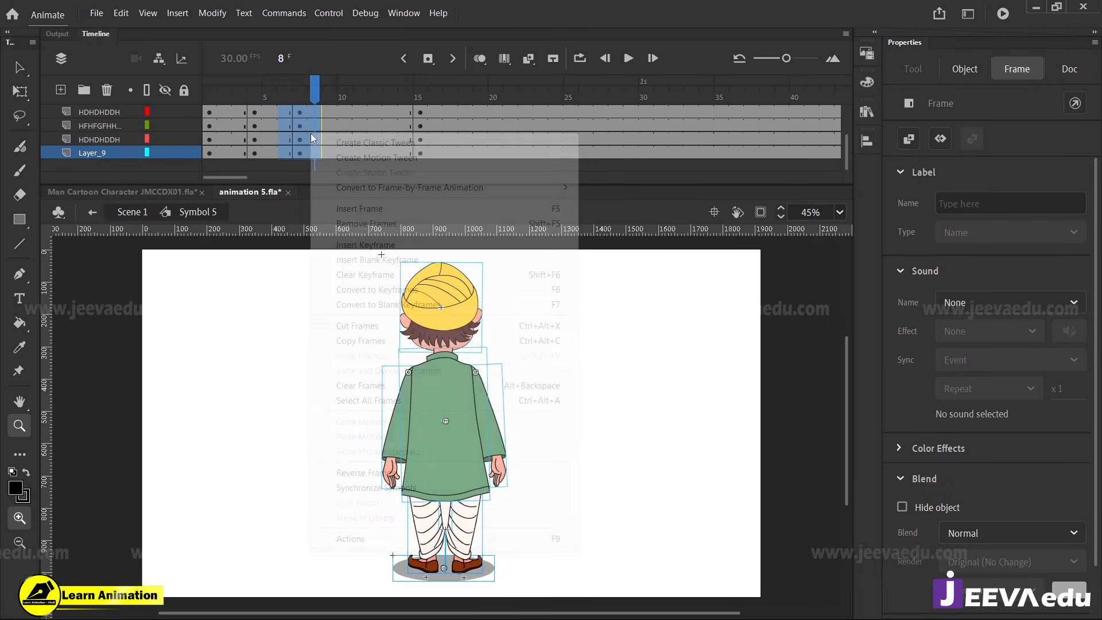
pyautogui.click(347, 142)
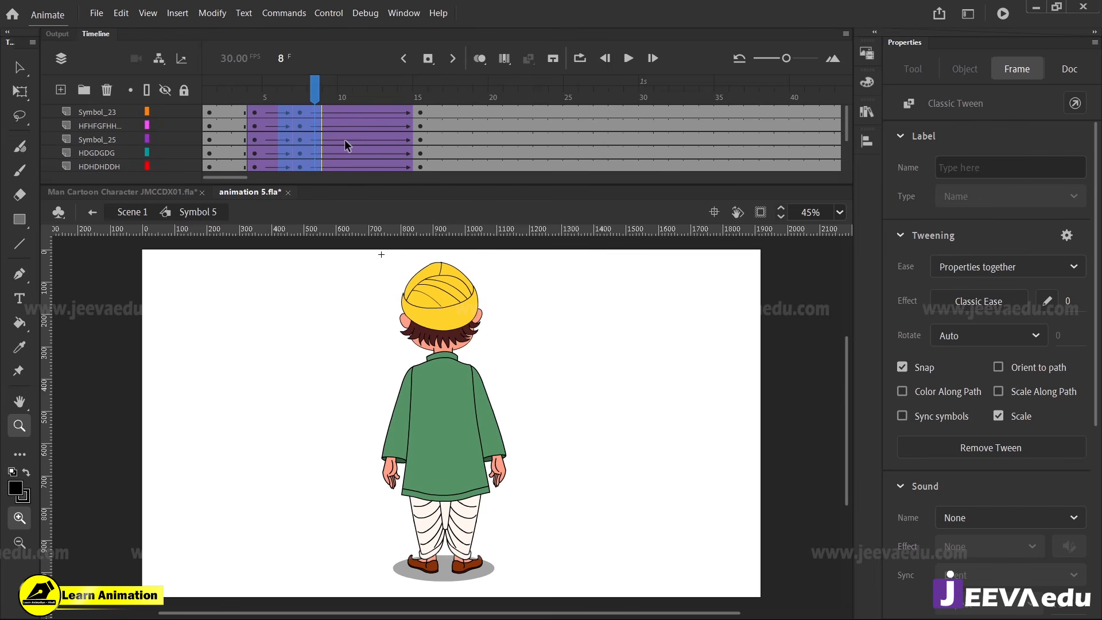
pyautogui.click(331, 99)
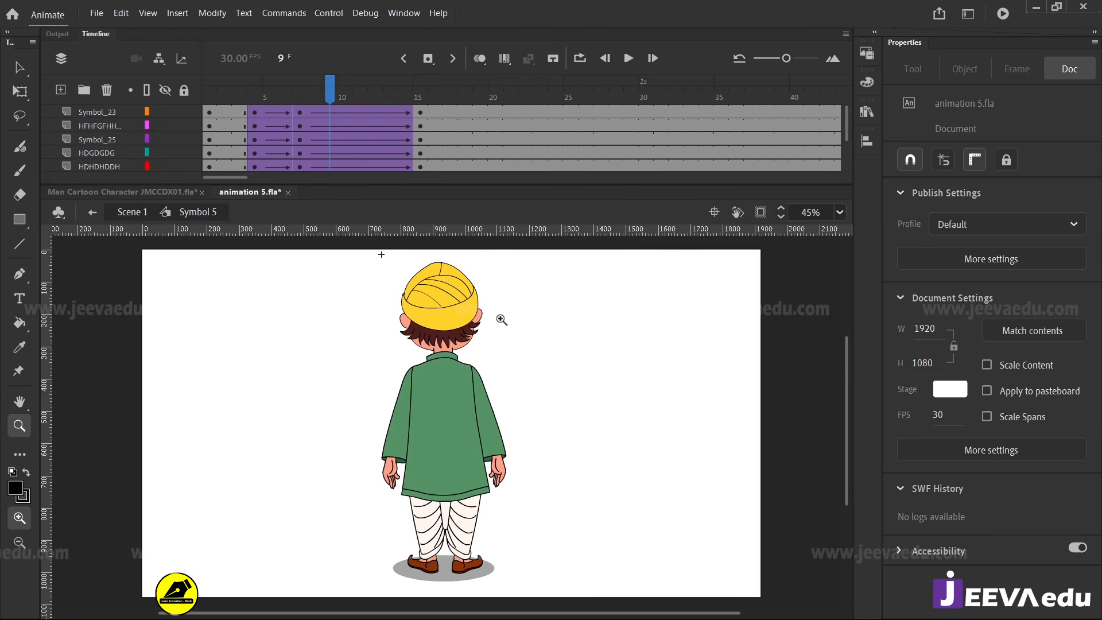
# Add a new layer above the body parts and set up the Classic Brush with a red fill and size 10
pyautogui.click(98, 111)
pyautogui.click(60, 90)
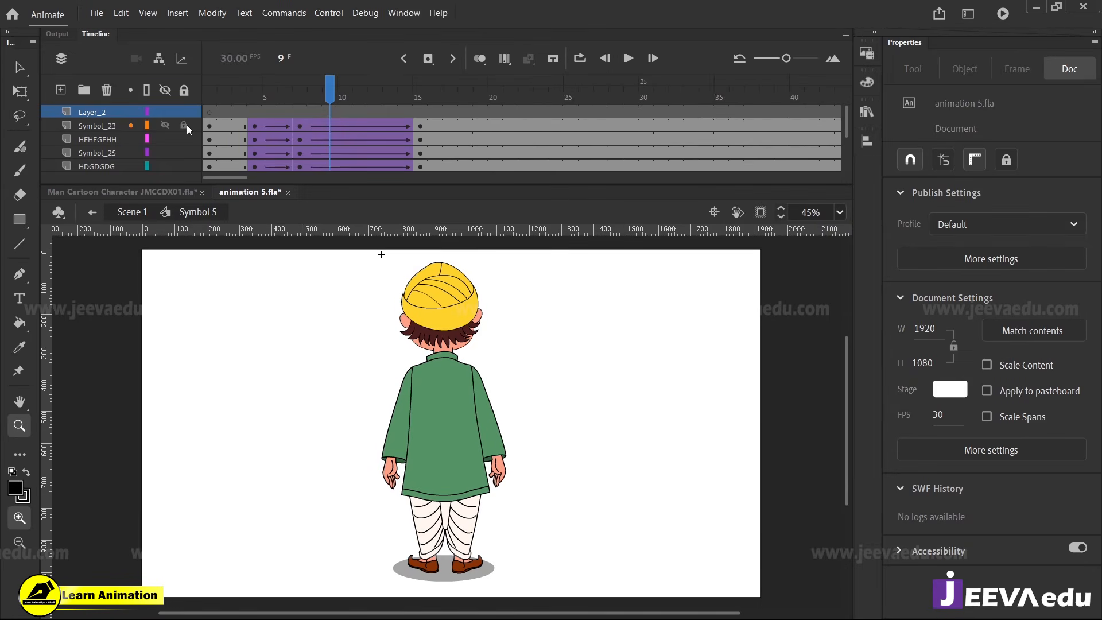
pyautogui.click(16, 489)
pyautogui.click(77, 389)
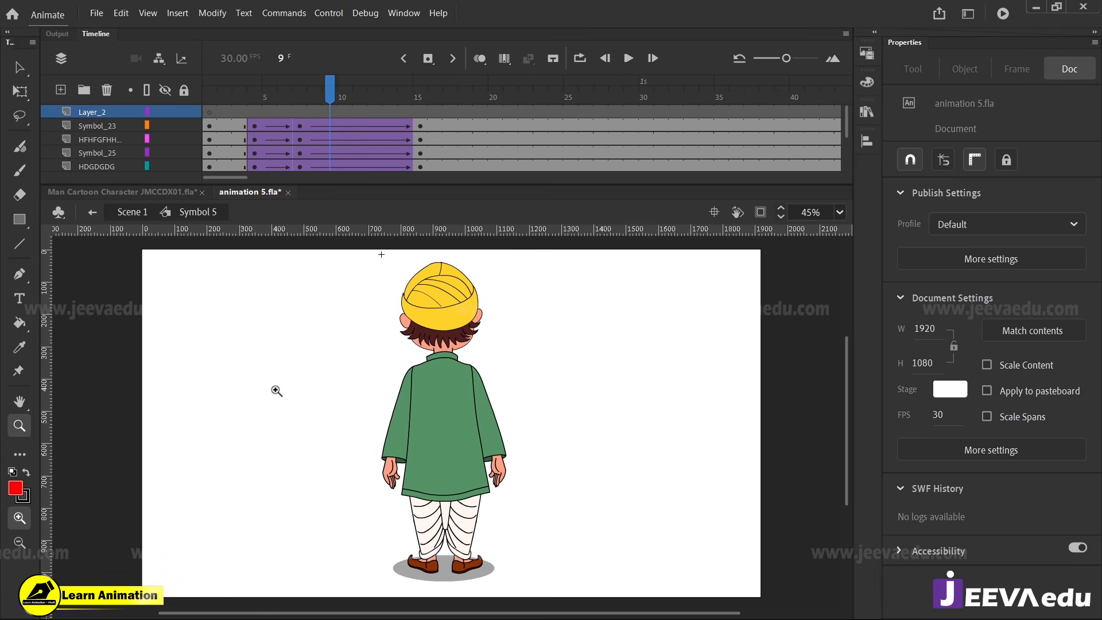
pyautogui.press('b')
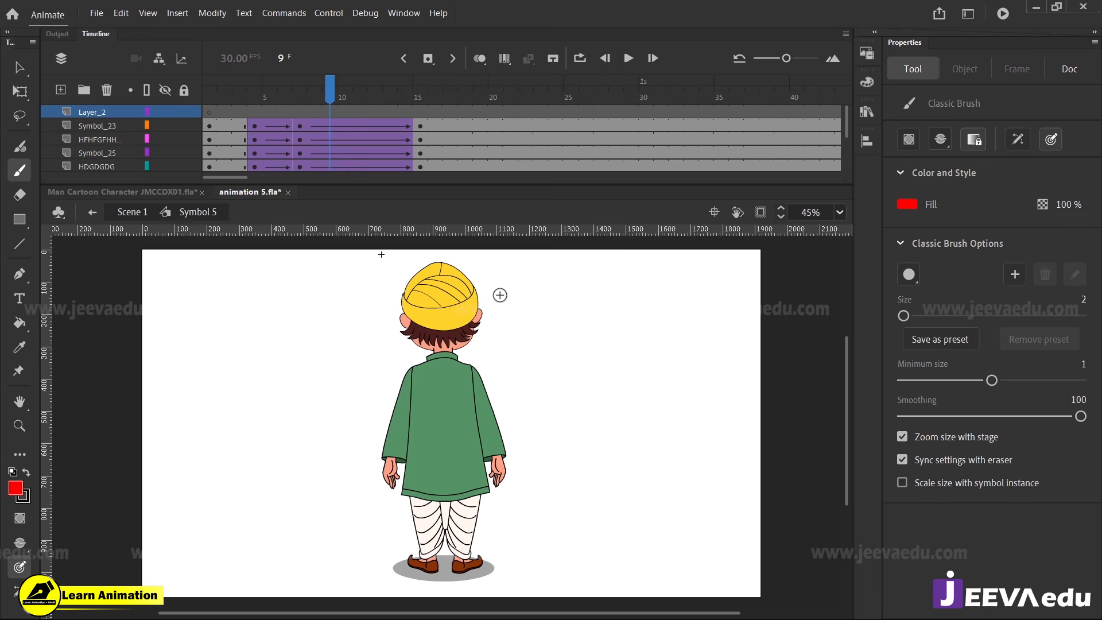
pyautogui.moveTo(379, 267)
pyautogui.mouseDown()
pyautogui.moveTo(451, 261)
pyautogui.moveTo(502, 280)
pyautogui.moveTo(536, 341)
pyautogui.mouseUp()
pyautogui.hotkey('ctrl', 'z')
pyautogui.moveTo(904, 316); pyautogui.dragTo(917, 316)
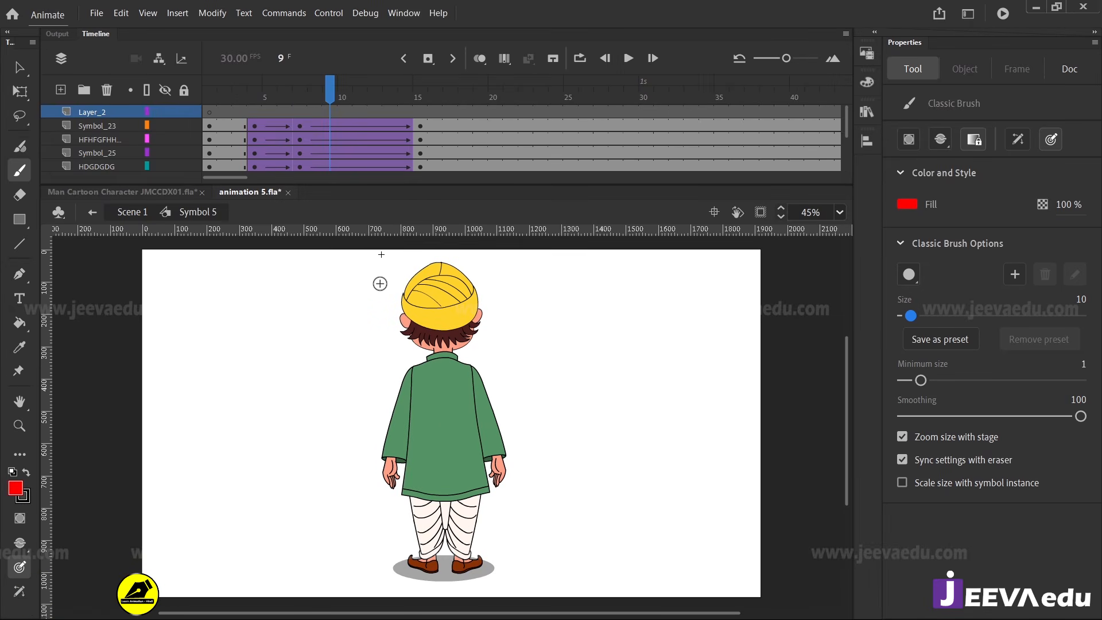
# Paint a red curved arrow over the character's head, with a vertical divider and handwritten labels 0 and 100
pyautogui.moveTo(378, 283)
pyautogui.mouseDown()
pyautogui.moveTo(421, 258)
pyautogui.moveTo(501, 264)
pyautogui.moveTo(546, 299)
pyautogui.moveTo(556, 333)
pyautogui.moveTo(533, 357)
pyautogui.mouseUp()
pyautogui.moveTo(533, 342)
pyautogui.mouseDown()
pyautogui.moveTo(520, 365)
pyautogui.moveTo(549, 368)
pyautogui.mouseUp()
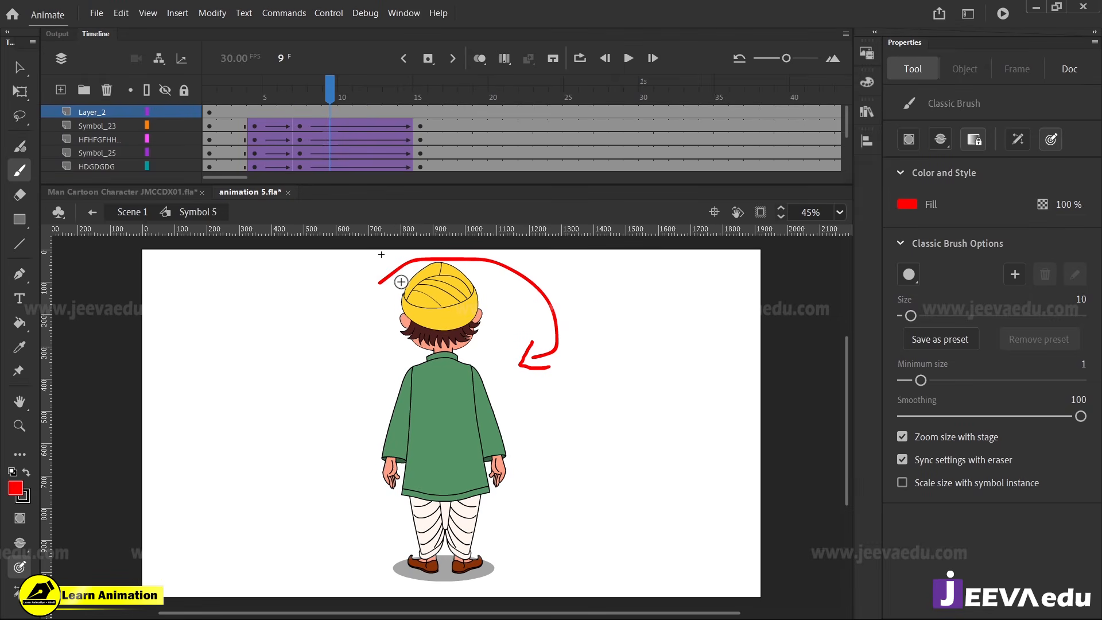
pyautogui.moveTo(492, 248); pyautogui.dragTo(493, 289)
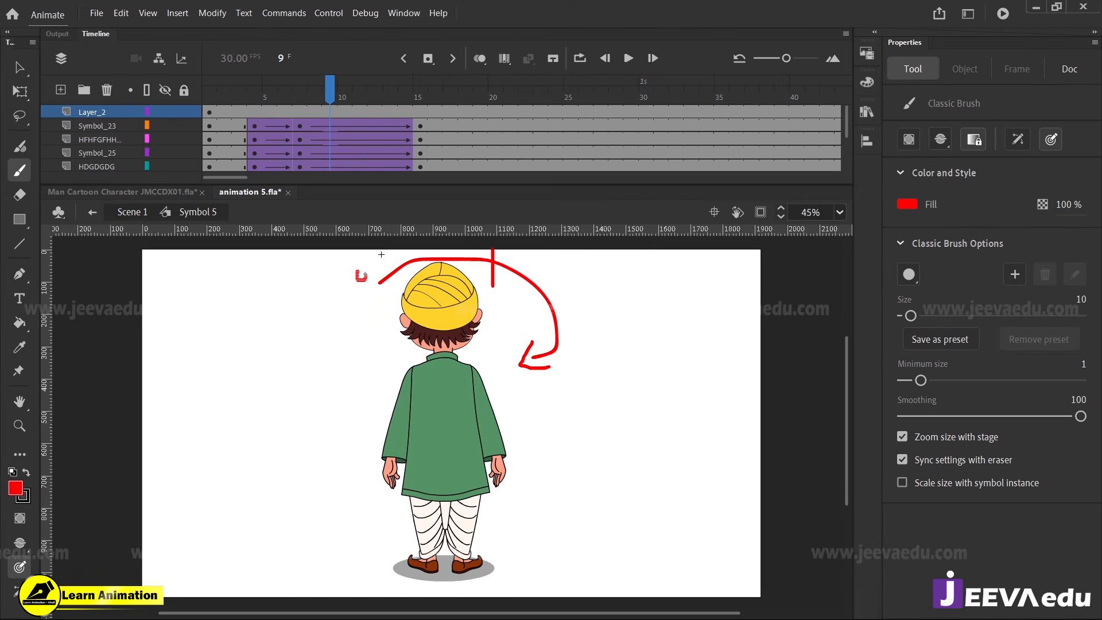
pyautogui.moveTo(365, 275); pyautogui.dragTo(360, 272)
pyautogui.moveTo(510, 257); pyautogui.dragTo(547, 261)
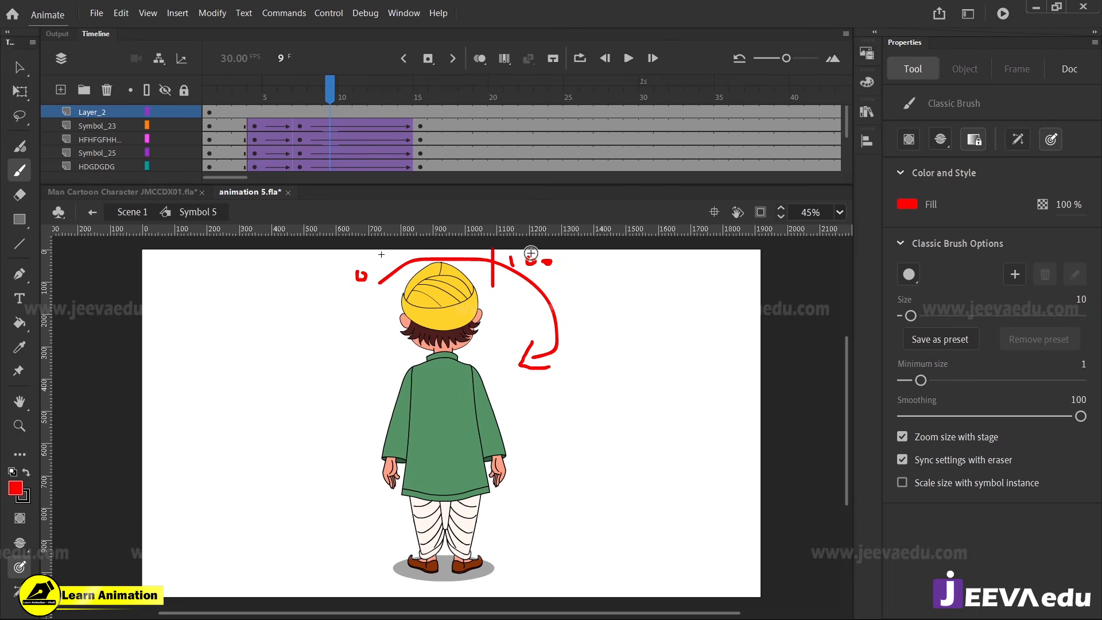
# Set the classic ease to -100 on all layers' tweens between frames 7 and 15, and scrub the playhead to frame 15
pyautogui.moveTo(371, 124); pyautogui.dragTo(367, 183)
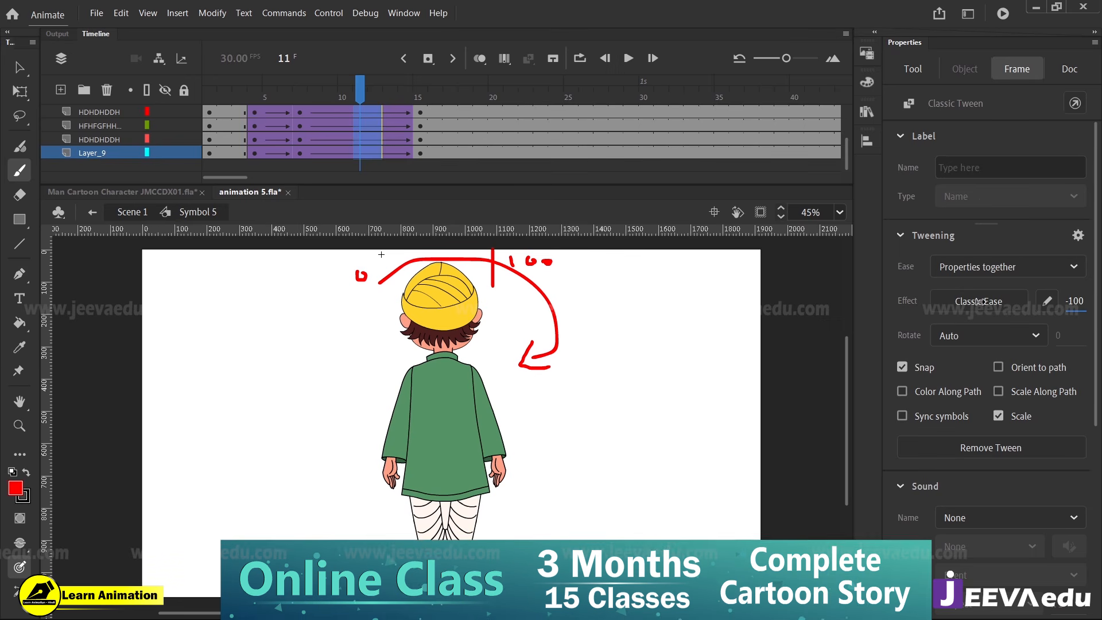
pyautogui.moveTo(1068, 304); pyautogui.dragTo(386, 291)
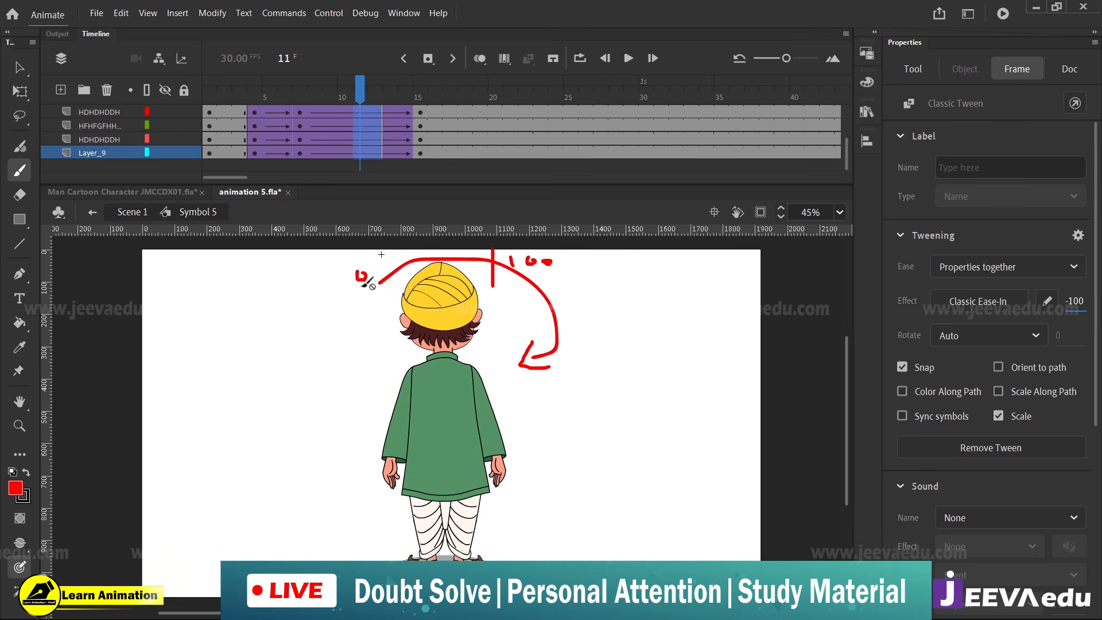
pyautogui.moveTo(363, 93); pyautogui.dragTo(268, 109)
pyautogui.moveTo(293, 113); pyautogui.dragTo(420, 144)
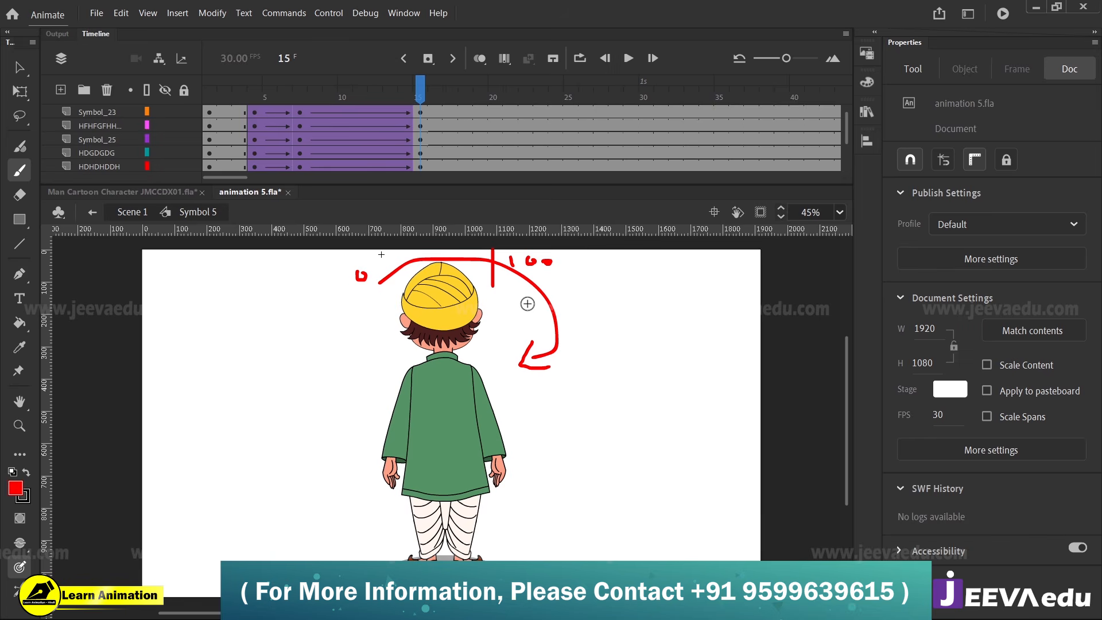
# Add red handwritten 100 and 0 labels along the curved arrow, and paint a two-part curved arrow on the empty stage left of the character
pyautogui.scroll(1, 418, 114)
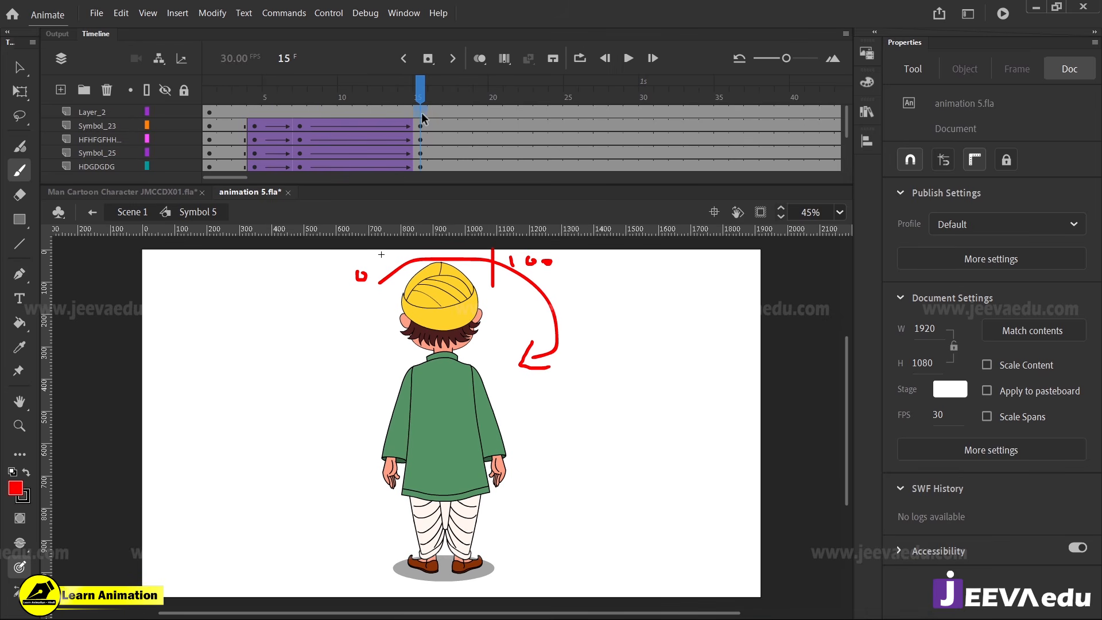
pyautogui.click(420, 112)
pyautogui.click(569, 279)
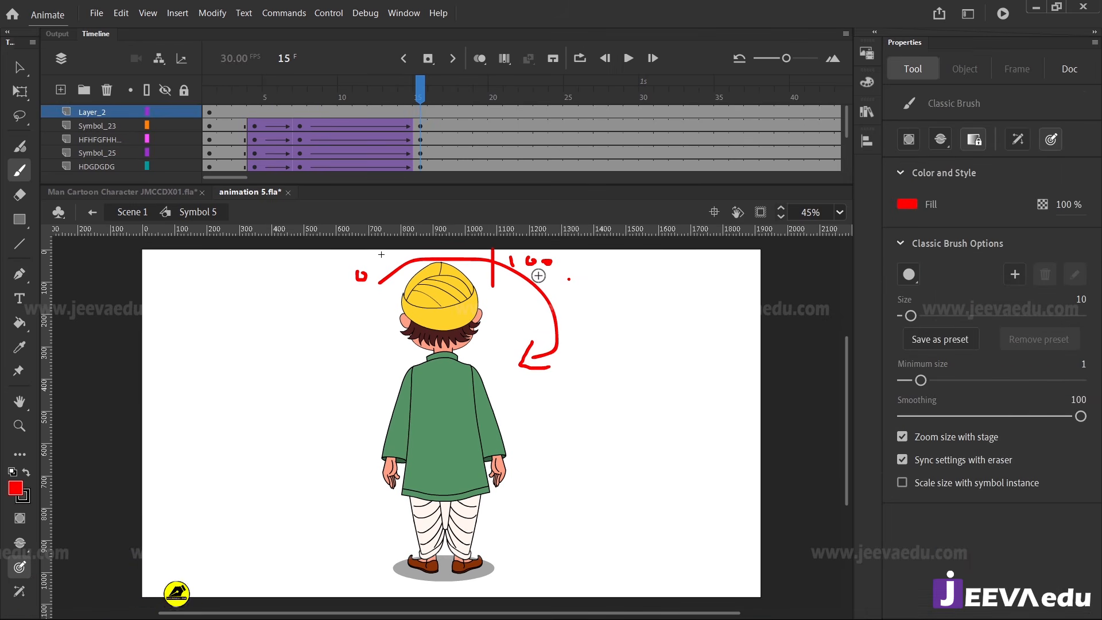
pyautogui.moveTo(539, 272); pyautogui.dragTo(553, 278)
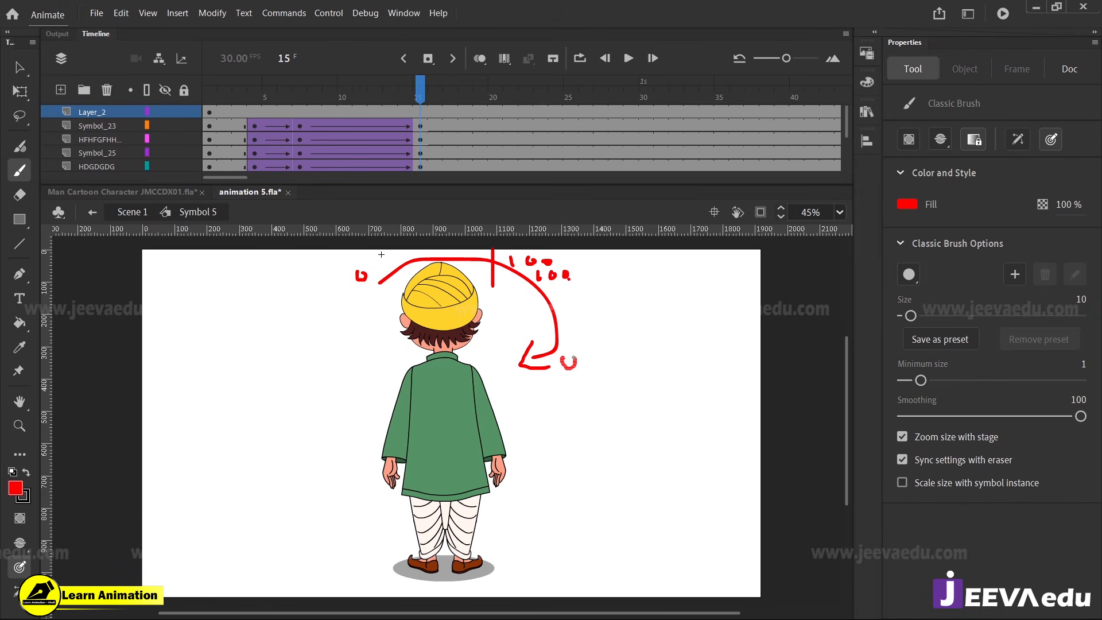
pyautogui.moveTo(574, 358); pyautogui.dragTo(565, 357)
pyautogui.moveTo(589, 280); pyautogui.dragTo(590, 282)
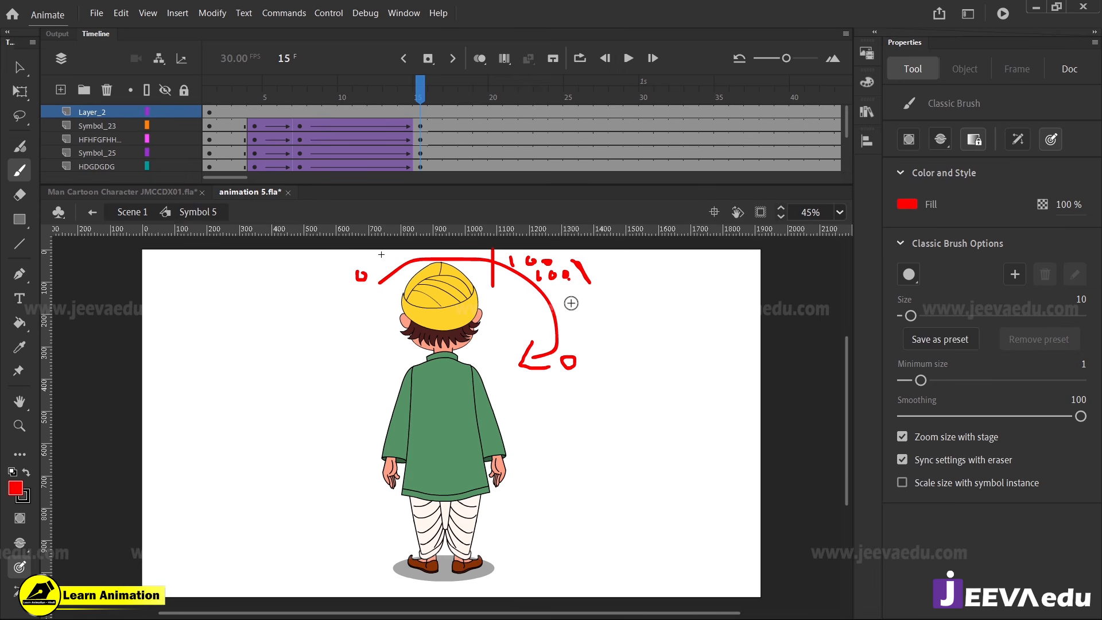
pyautogui.moveTo(574, 314); pyautogui.dragTo(573, 303)
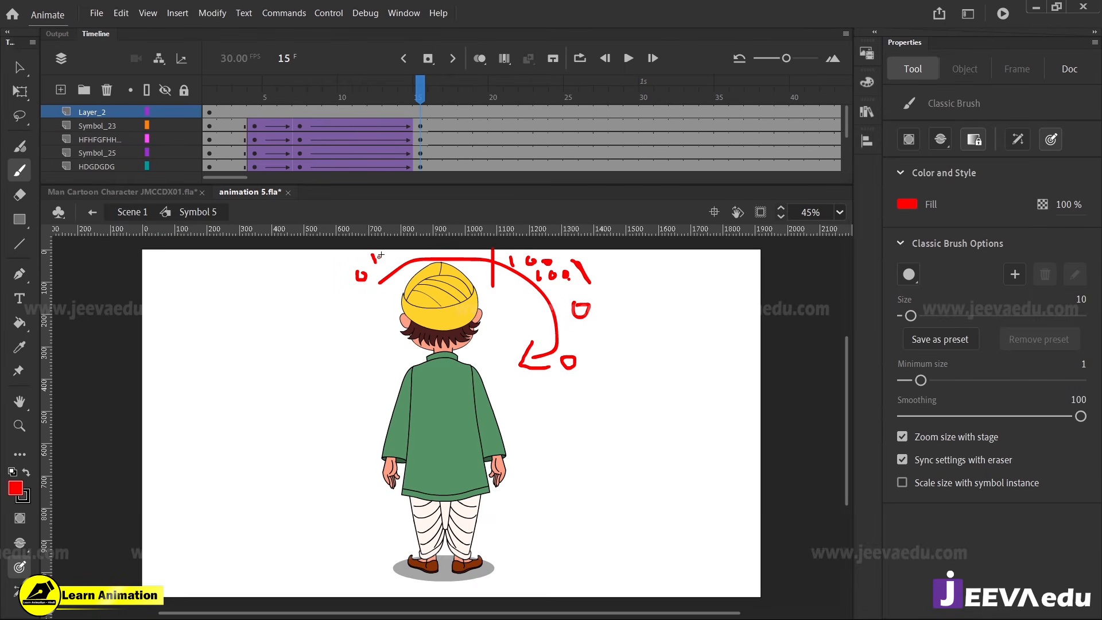
pyautogui.moveTo(393, 260); pyautogui.dragTo(423, 249)
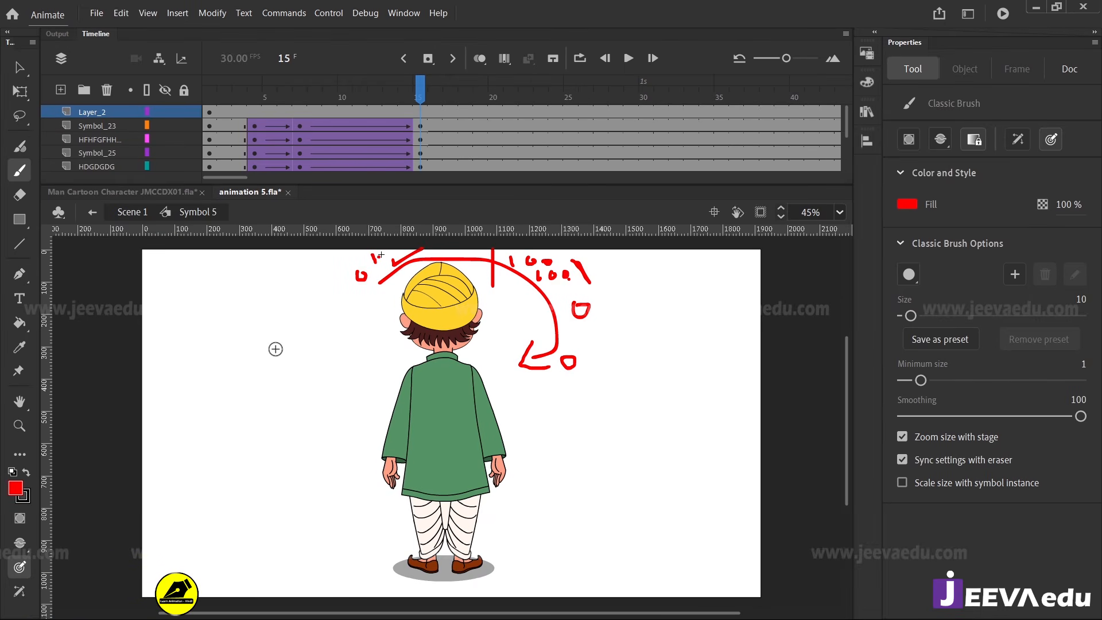
pyautogui.moveTo(170, 370)
pyautogui.mouseDown()
pyautogui.moveTo(192, 333)
pyautogui.moveTo(254, 323)
pyautogui.moveTo(281, 336)
pyautogui.moveTo(290, 349)
pyautogui.moveTo(280, 350)
pyautogui.moveTo(296, 349)
pyautogui.moveTo(314, 449)
pyautogui.moveTo(271, 462)
pyautogui.moveTo(230, 439)
pyautogui.moveTo(239, 463)
pyautogui.mouseUp()
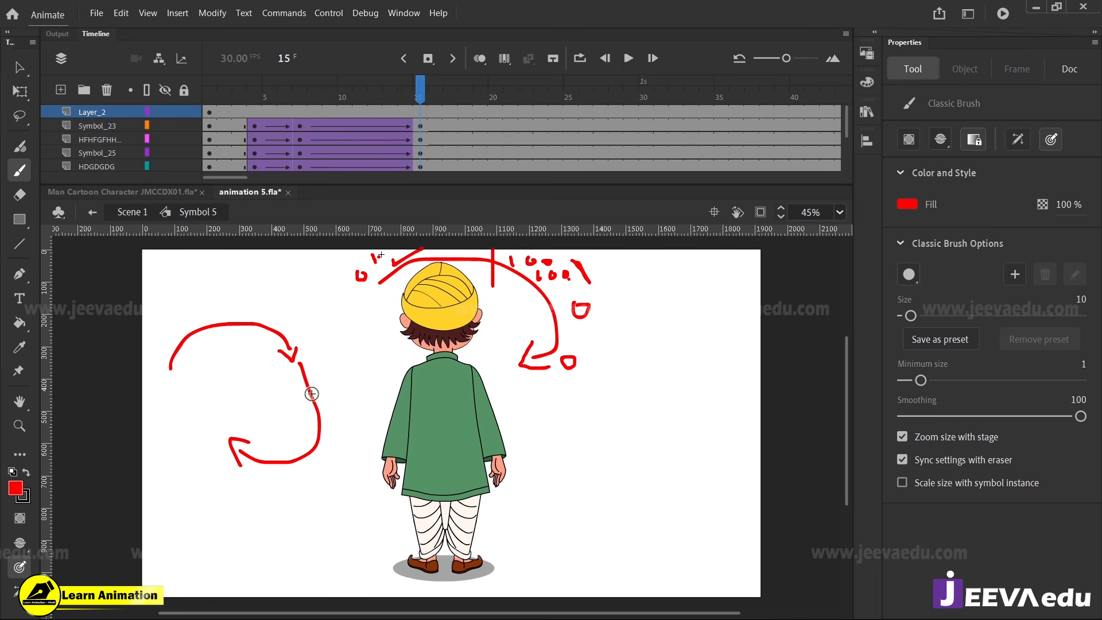
# Delete the annotation layer Layer_2 and scrub the playhead back to frame 7
pyautogui.click(101, 115)
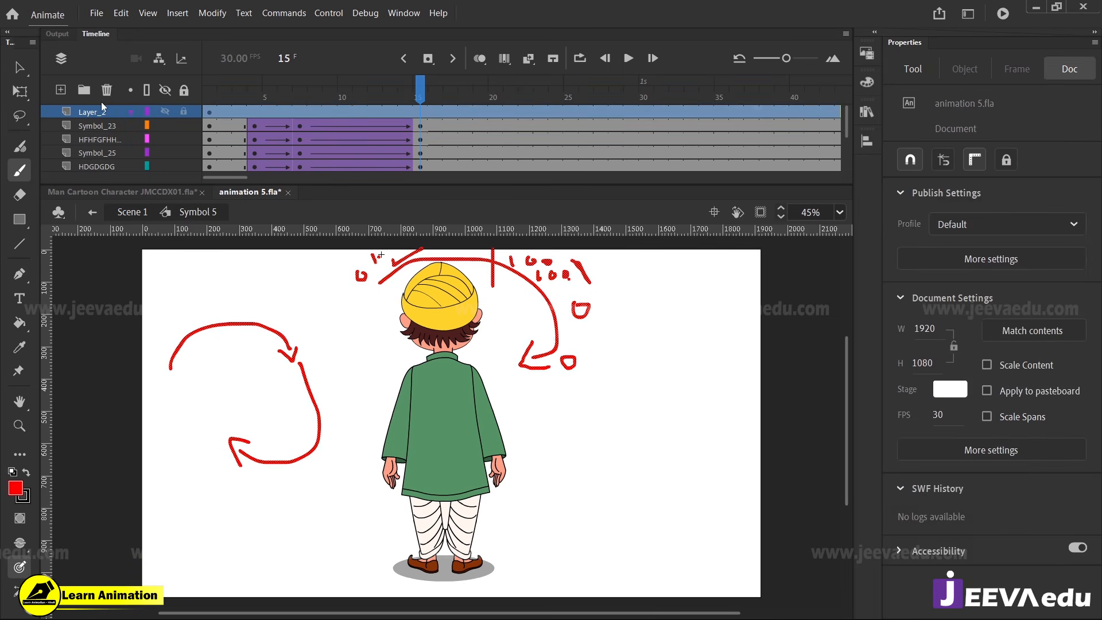
pyautogui.click(111, 91)
pyautogui.moveTo(402, 93); pyautogui.dragTo(361, 195)
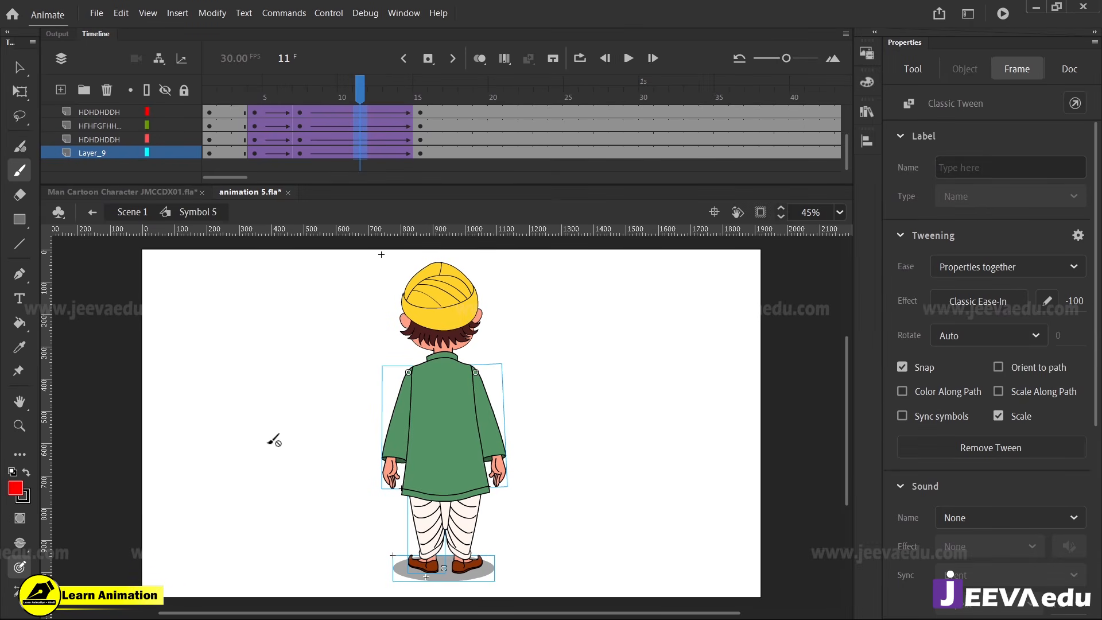
pyautogui.scroll(3, 363, 124)
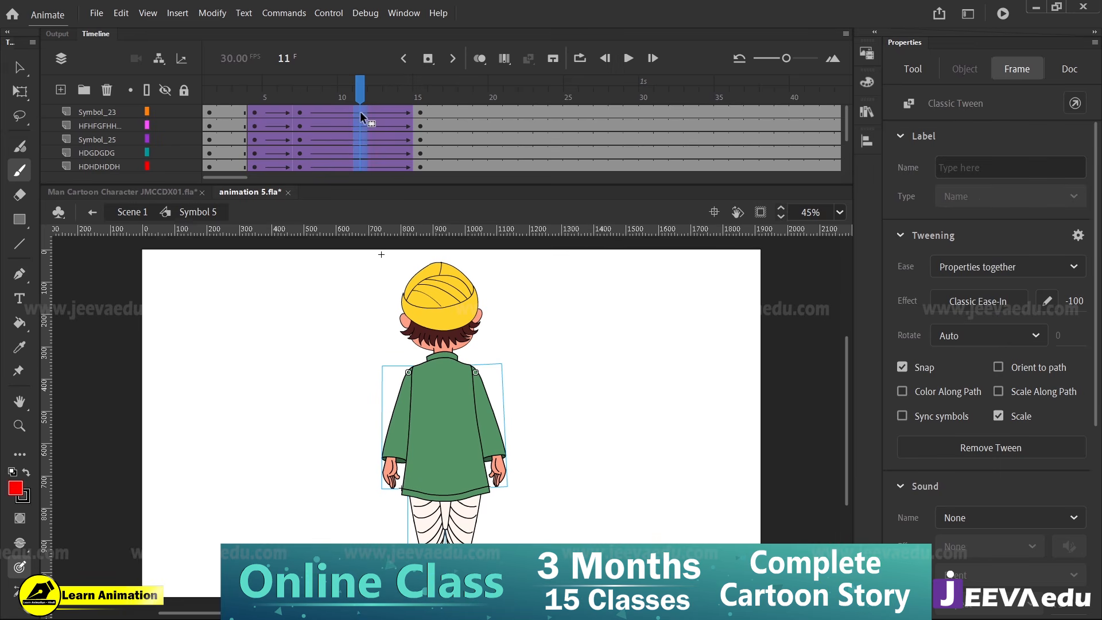
pyautogui.moveTo(361, 91); pyautogui.dragTo(301, 115)
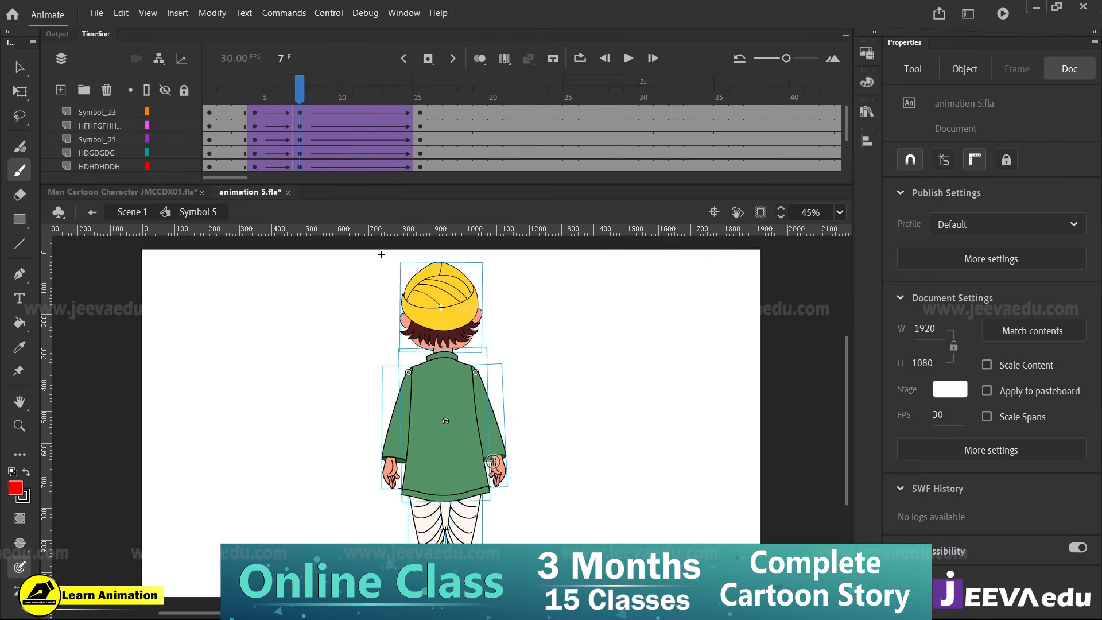
pyautogui.press('v')
pyautogui.click(553, 529)
pyautogui.moveTo(480, 566); pyautogui.dragTo(610, 509)
pyautogui.hotkey('ctrl', 'z')
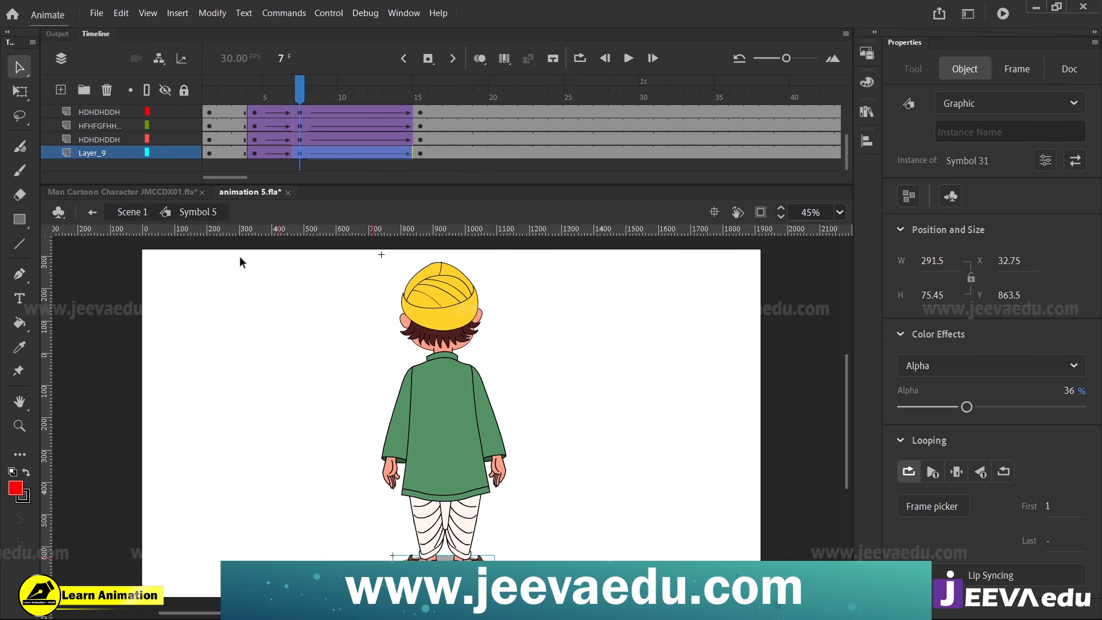
# Lock the shadow's layer Layer_9 and select all of the character's body parts at frame 7
pyautogui.click(259, 152)
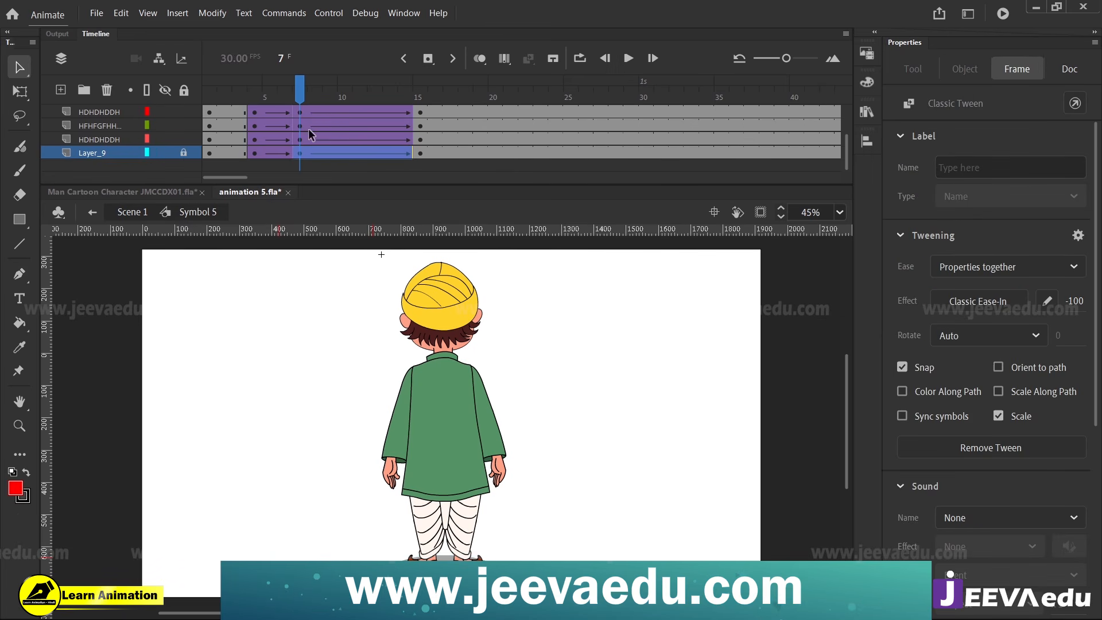
pyautogui.scroll(1, 306, 123)
pyautogui.moveTo(300, 94); pyautogui.dragTo(305, 124)
pyautogui.click(524, 404)
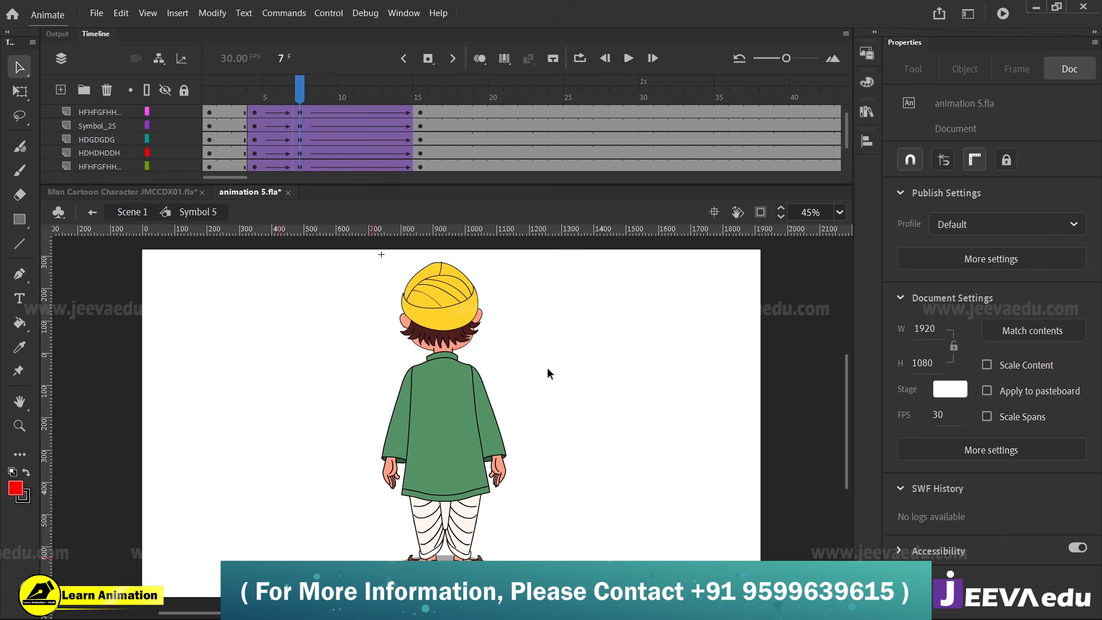
pyautogui.moveTo(531, 277); pyautogui.dragTo(364, 516)
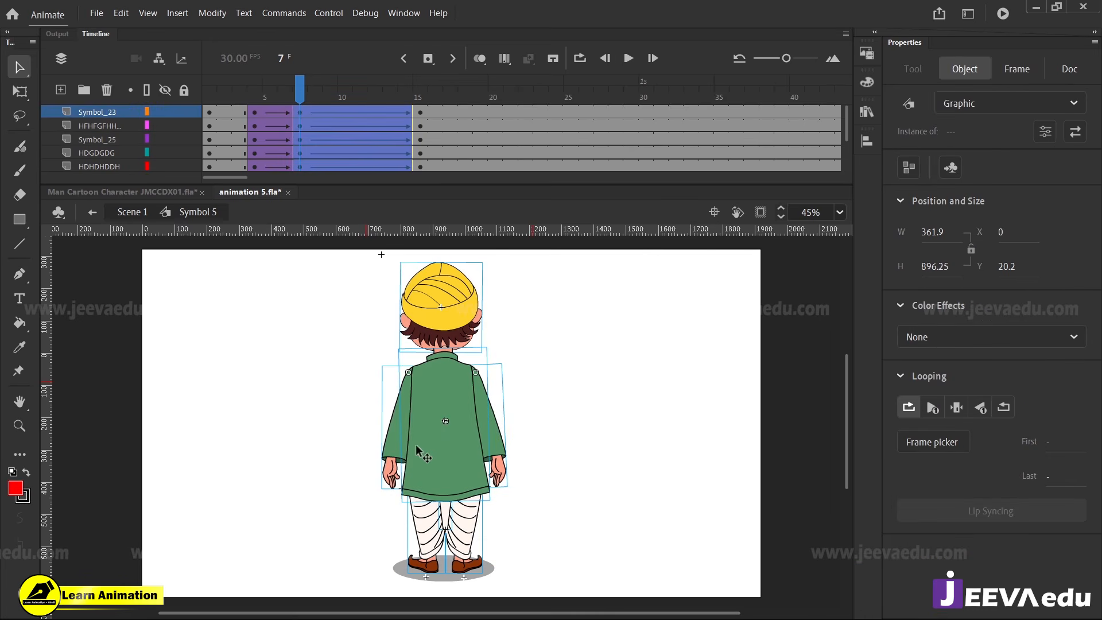
# Skew the selected body parts slightly to the left at frame 7 with Free Transform, and scrub to check the lean
pyautogui.press('z')
pyautogui.click(455, 311)
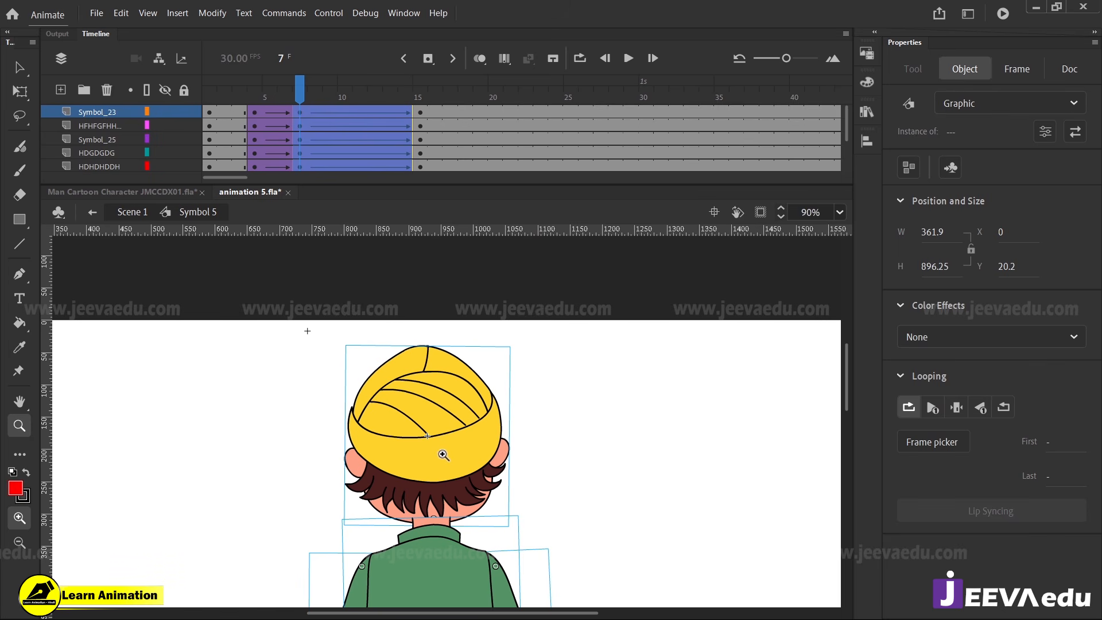
pyautogui.press('q')
pyautogui.moveTo(471, 450); pyautogui.dragTo(499, 396)
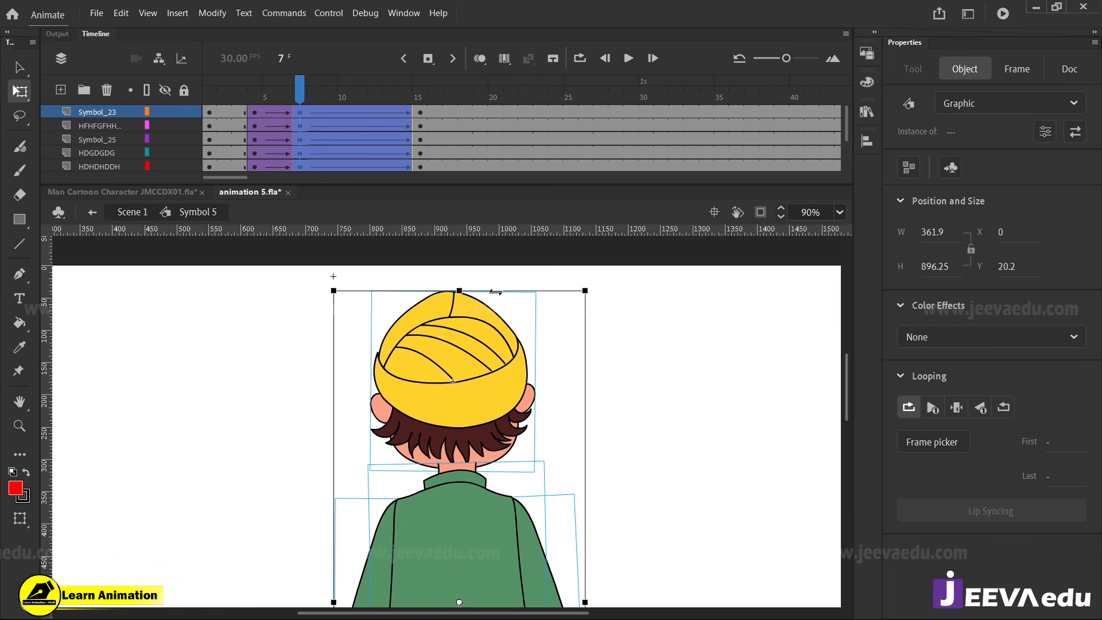
pyautogui.moveTo(495, 292); pyautogui.dragTo(487, 292)
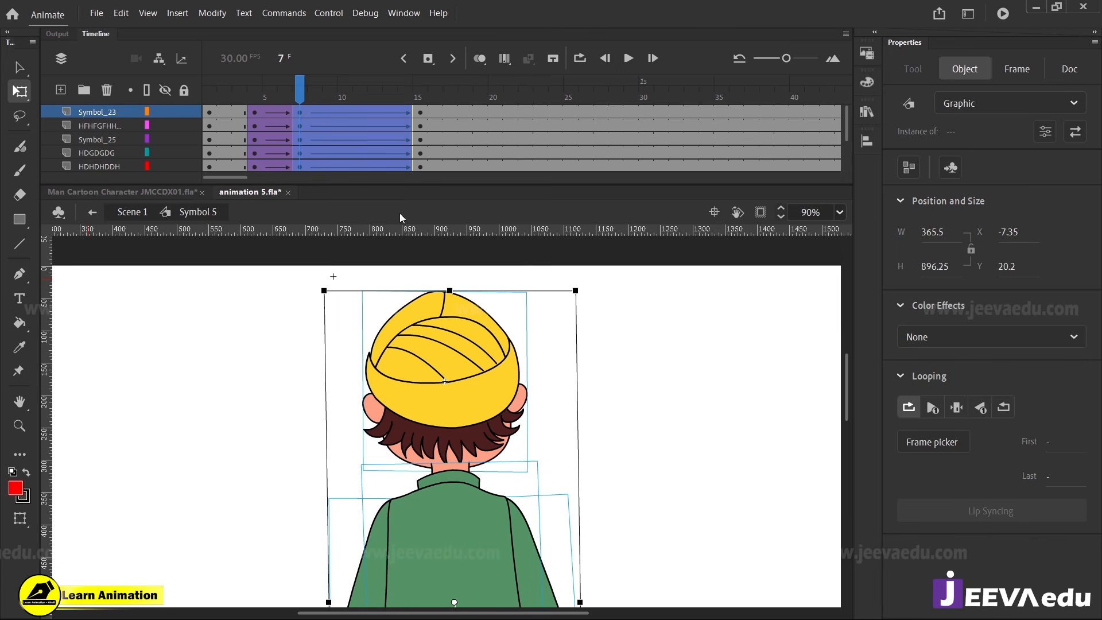
pyautogui.moveTo(296, 92)
pyautogui.mouseDown()
pyautogui.moveTo(277, 100)
pyautogui.moveTo(304, 105)
pyautogui.mouseUp()
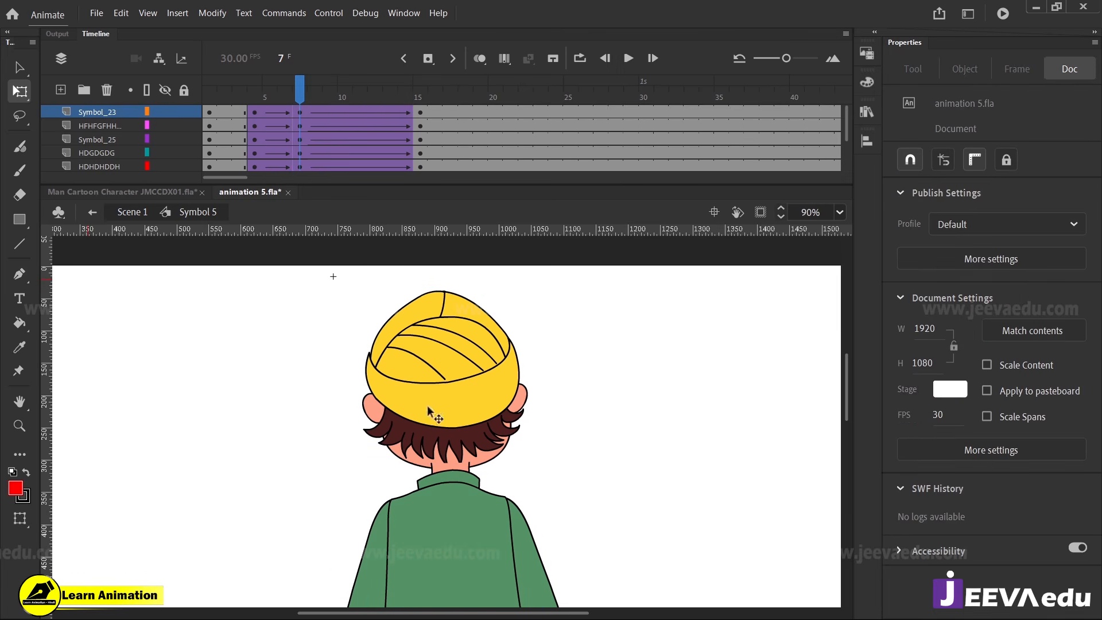
# Rotate the character's left-hand-side arm slightly outward from the body at frame 7
pyautogui.press('z')
pyautogui.keyDown('alt'); pyautogui.click(448, 485); pyautogui.keyUp('alt')
pyautogui.click(440, 518)
pyautogui.press('v')
pyautogui.click(384, 451)
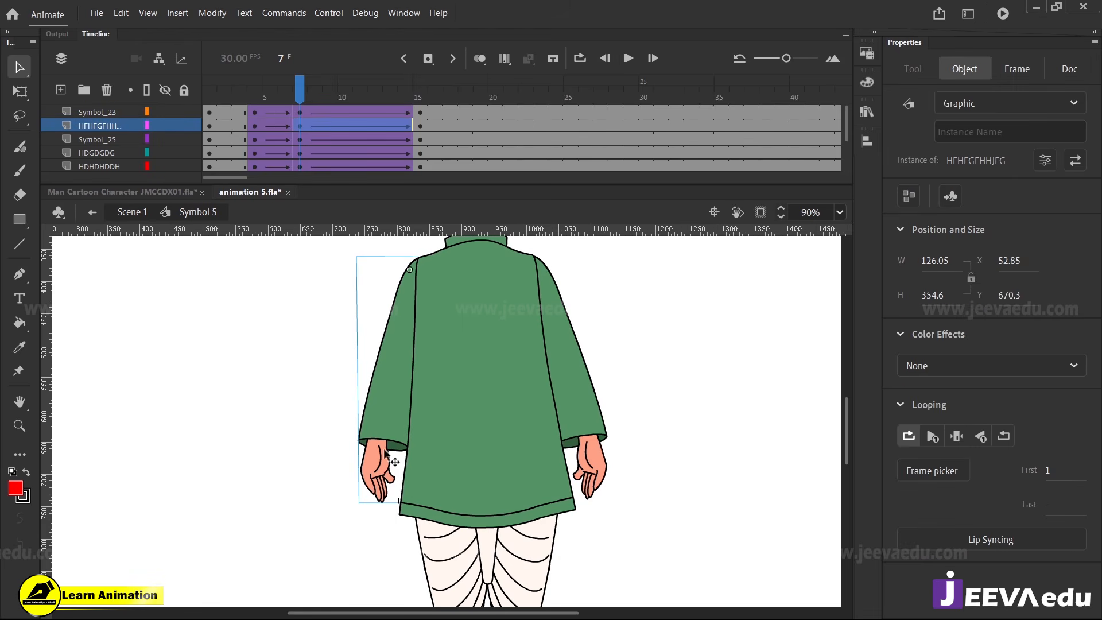
pyautogui.press('q')
pyautogui.moveTo(362, 515)
pyautogui.mouseDown()
pyautogui.moveTo(350, 515)
pyautogui.moveTo(377, 511)
pyautogui.mouseUp()
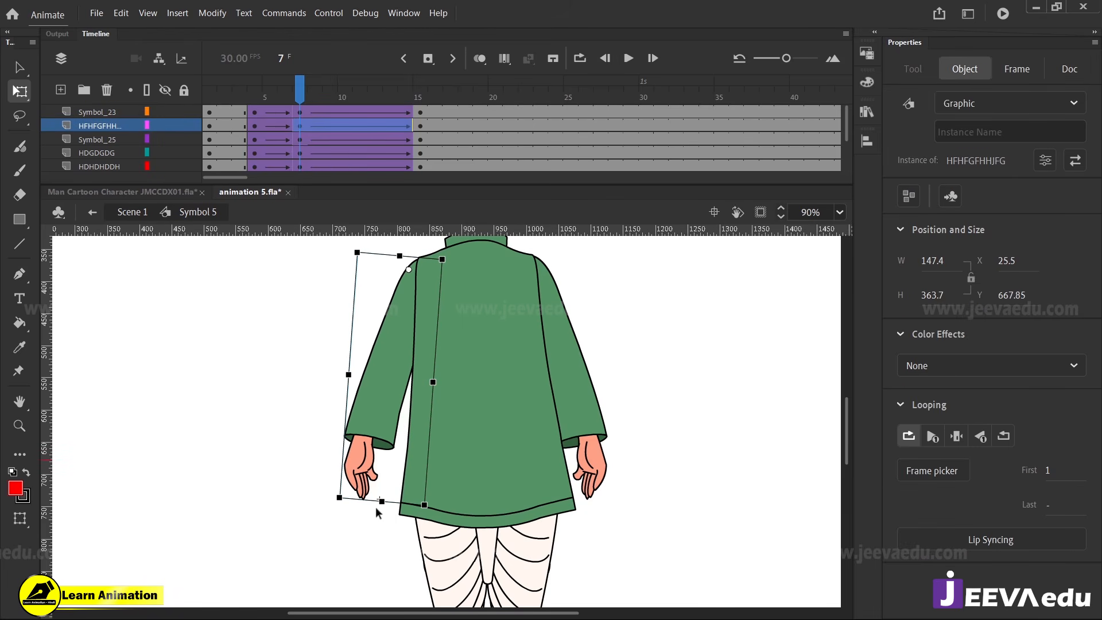
# Rotate the right-hand-side arm inward toward the tunic at frame 7, and scrub to check the arm swing
pyautogui.click(596, 474)
pyautogui.moveTo(626, 506); pyautogui.dragTo(597, 497)
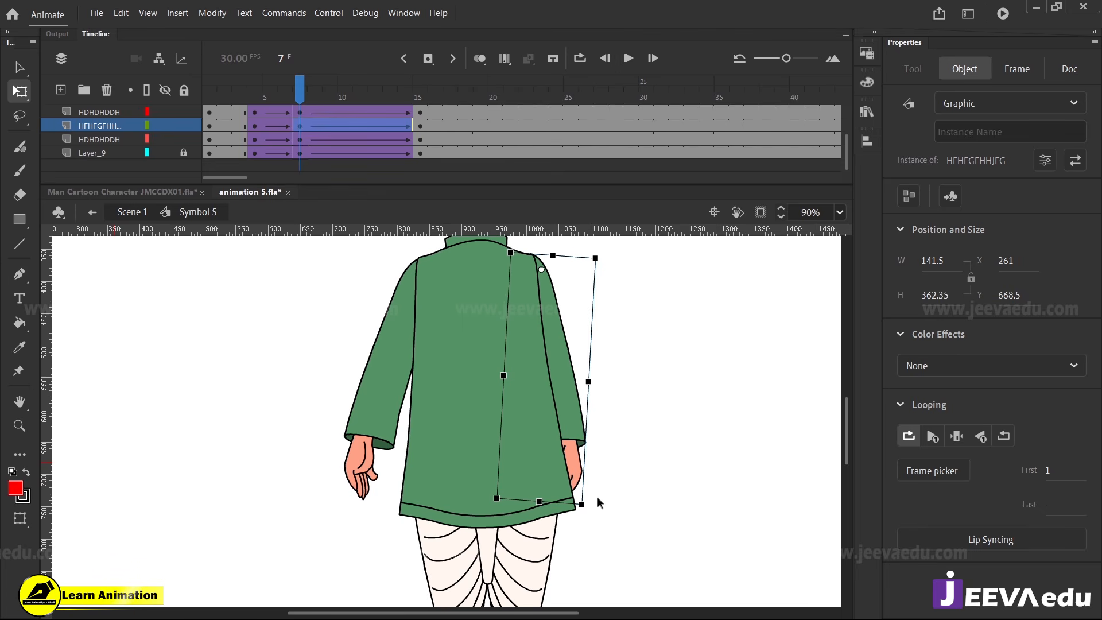
pyautogui.moveTo(303, 92); pyautogui.dragTo(297, 117)
# Rotate the head, Symbol 25, slightly to the left around the neck at frame 7, and scrub to check it
pyautogui.press('z')
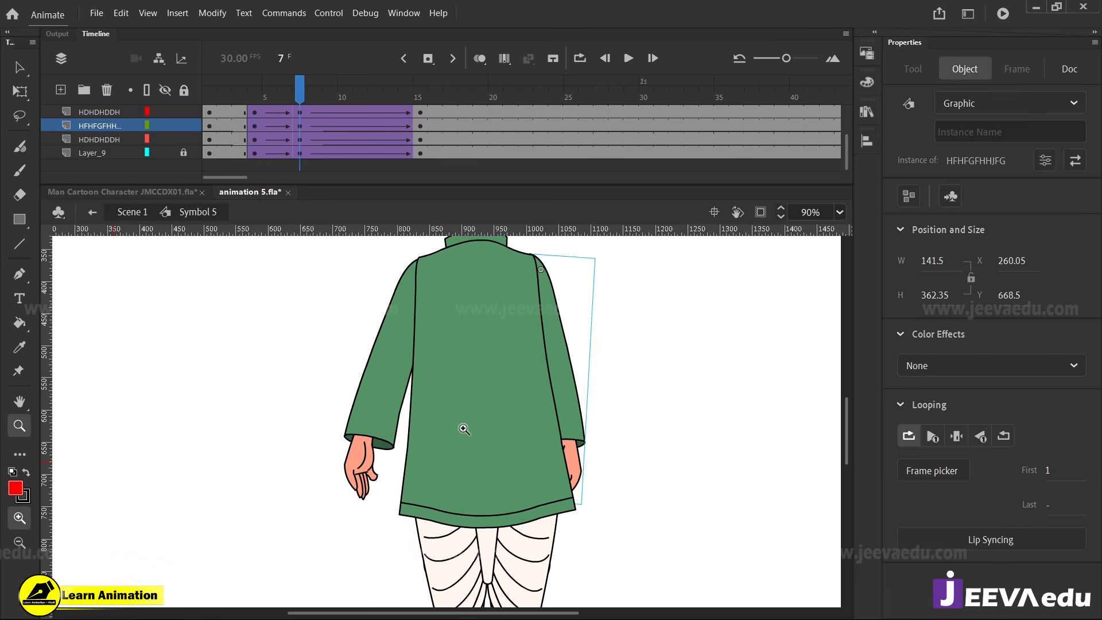
pyautogui.keyDown('alt'); pyautogui.click(464, 421); pyautogui.keyUp('alt')
pyautogui.click(464, 311)
pyautogui.press('v')
pyautogui.click(480, 388)
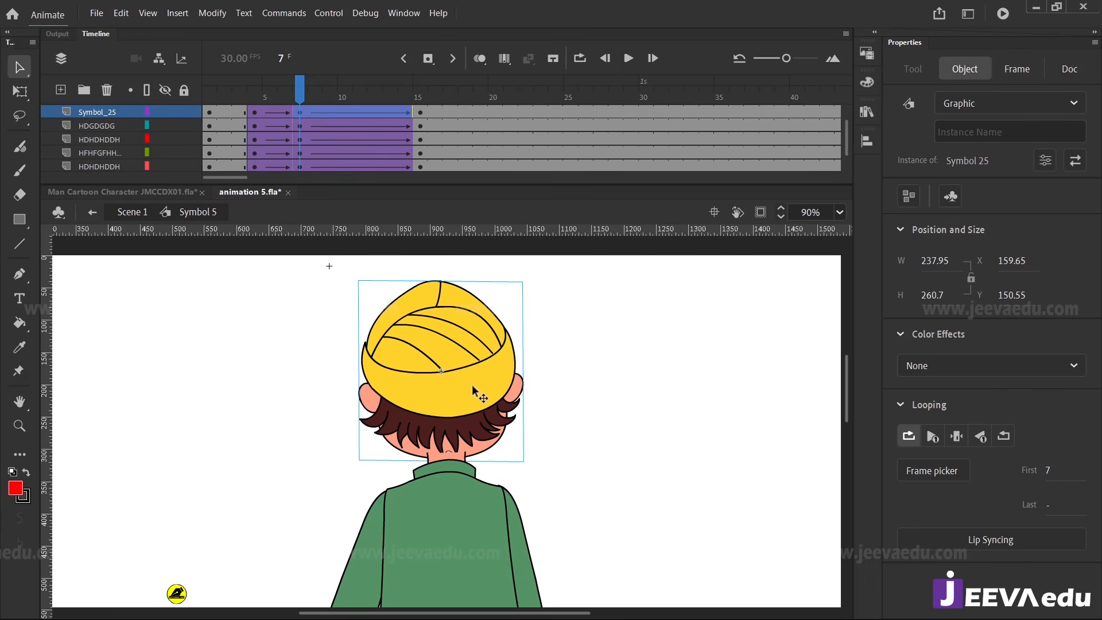
pyautogui.press('q')
pyautogui.moveTo(532, 286); pyautogui.dragTo(524, 278)
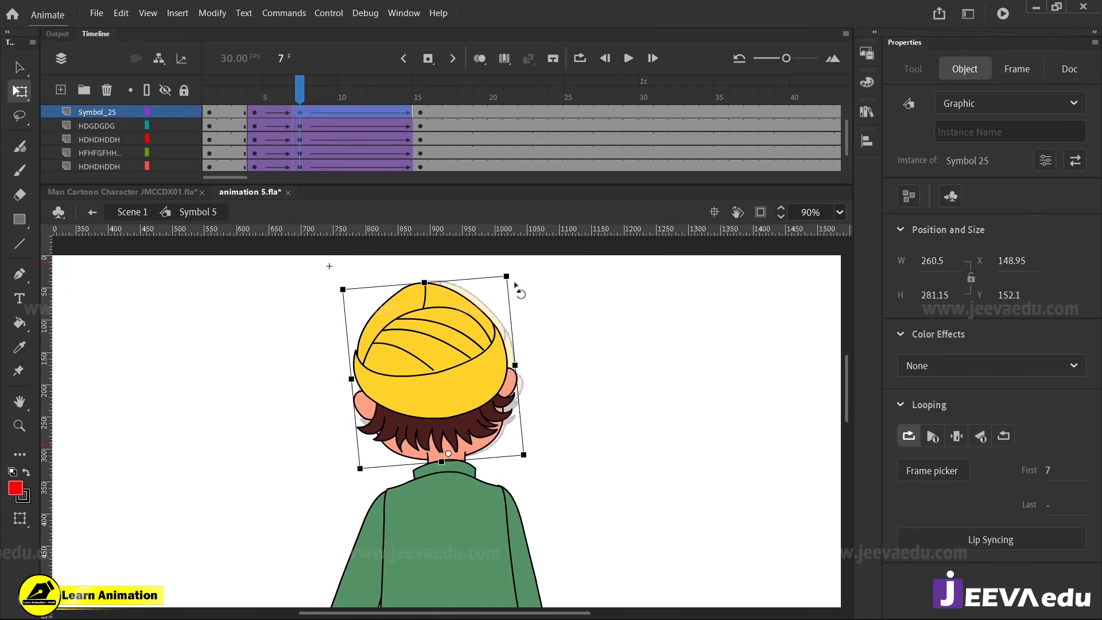
pyautogui.click(299, 114)
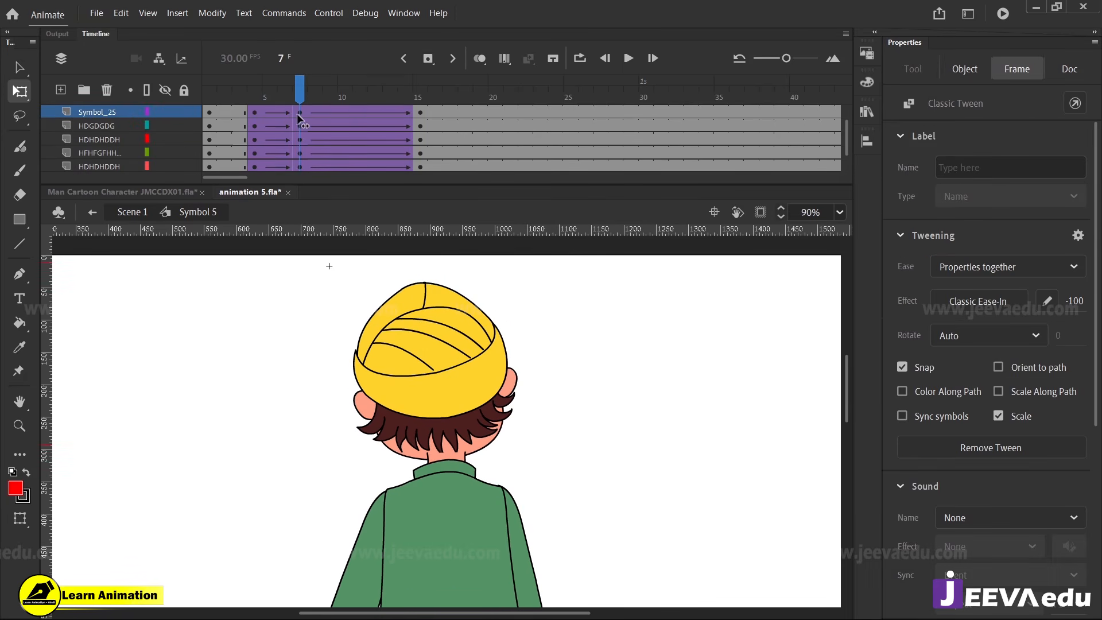
# Nudge the right-hand-side arm down slightly at the shoulder at frame 7, and scrub the timeline to check the pose
pyautogui.press('z')
pyautogui.keyDown('alt'); pyautogui.click(463, 503); pyautogui.keyUp('alt')
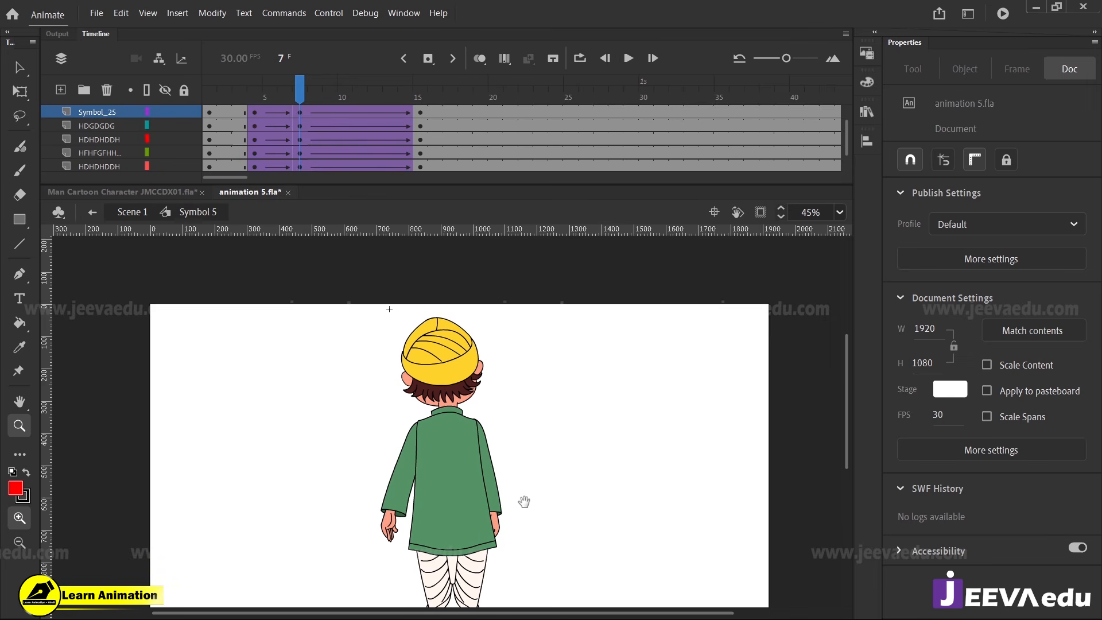
pyautogui.click(463, 450)
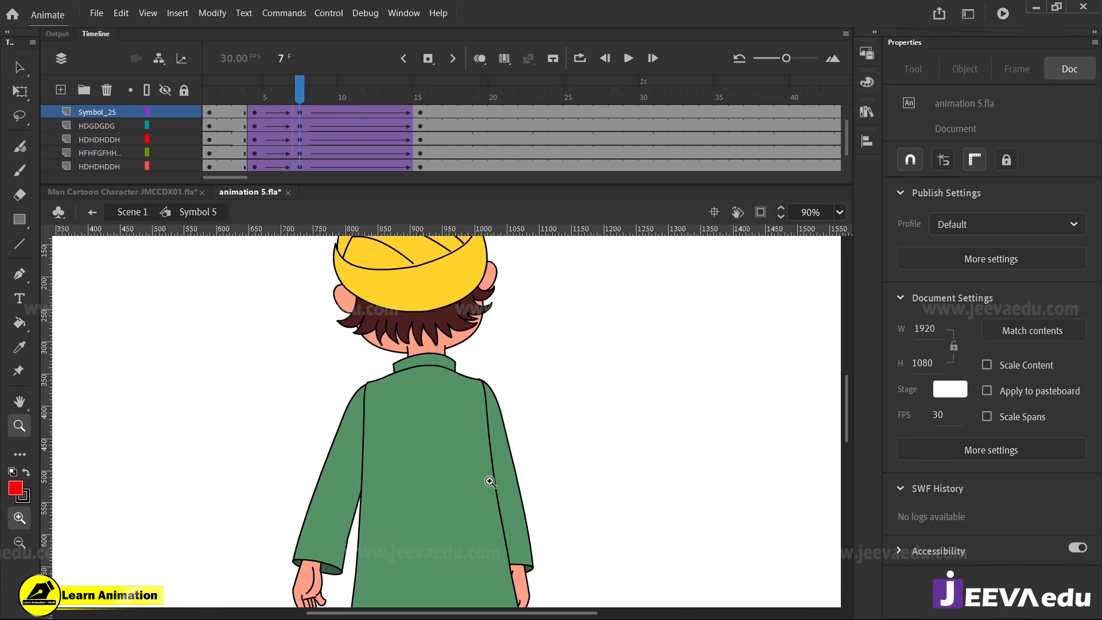
pyautogui.press('v')
pyautogui.click(502, 446)
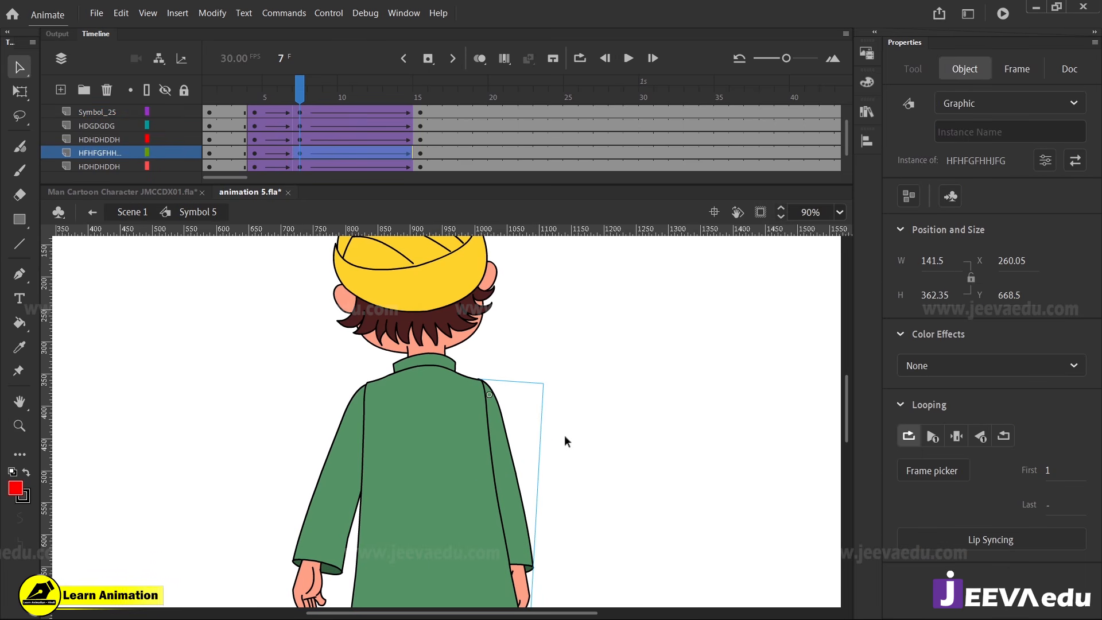
pyautogui.press('Down')
pyautogui.press('Down')
pyautogui.press('Down')
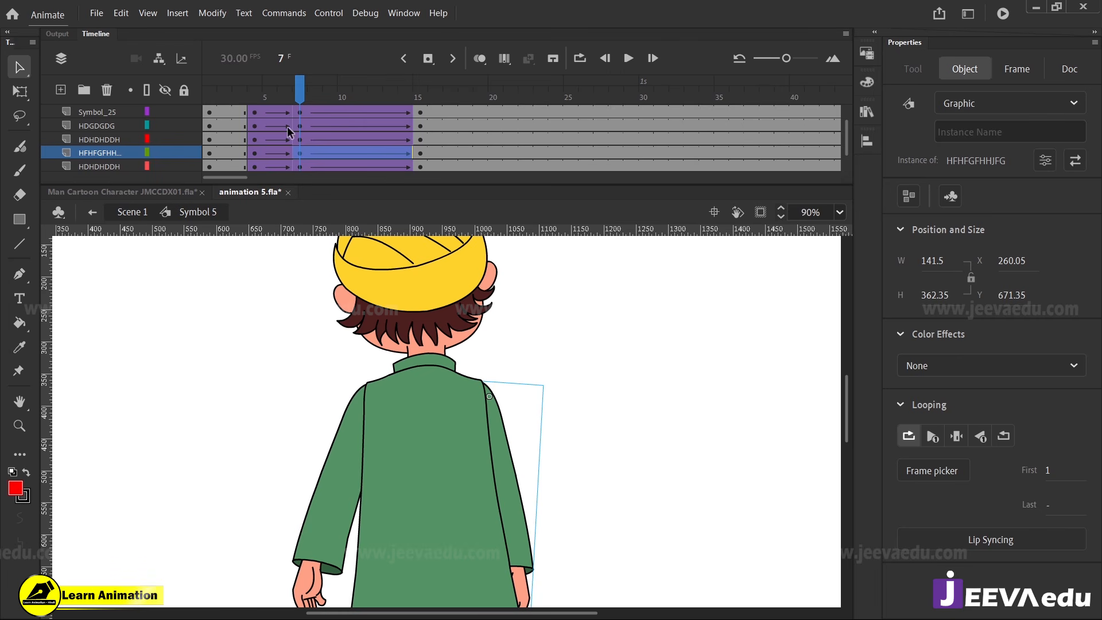
pyautogui.click(287, 97)
pyautogui.moveTo(287, 97); pyautogui.dragTo(300, 118)
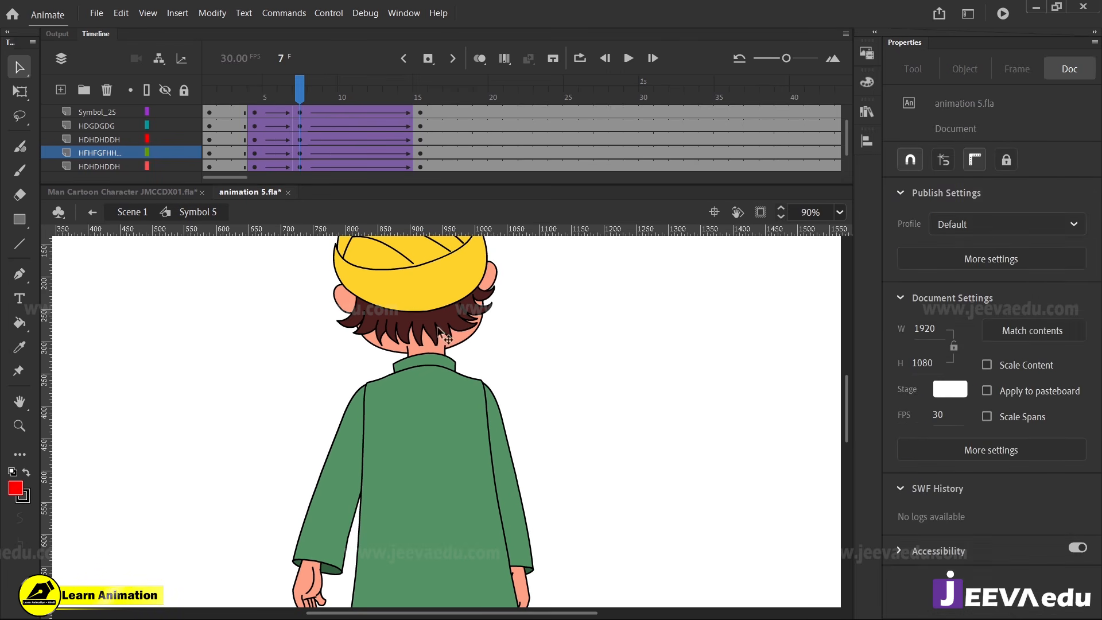
pyautogui.press('z')
pyautogui.keyDown('alt'); pyautogui.click(443, 481); pyautogui.keyUp('alt')
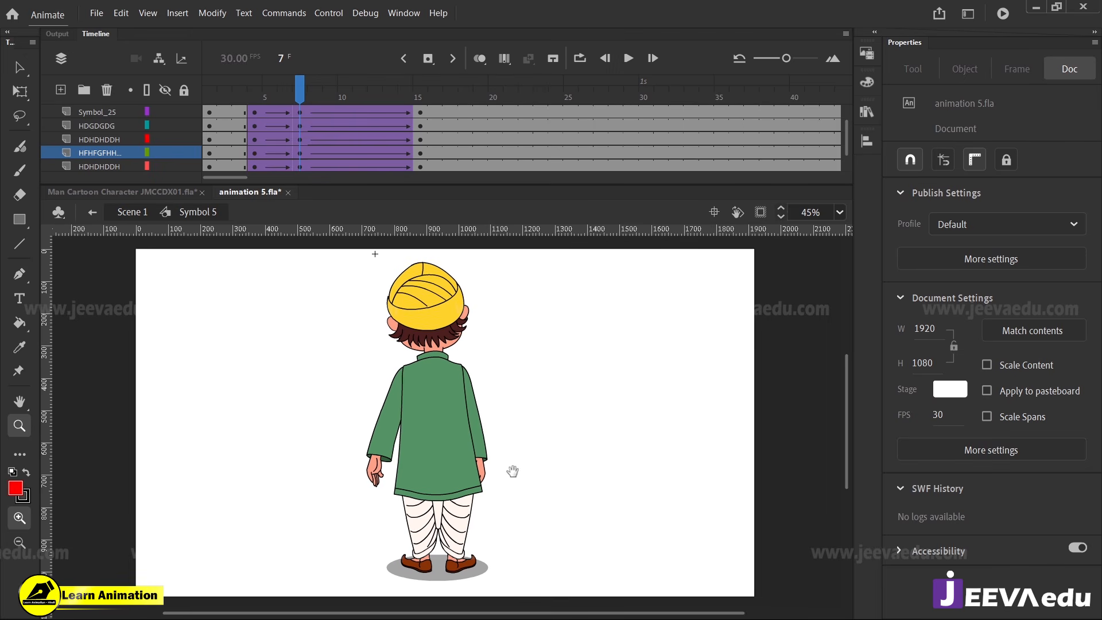
pyautogui.moveTo(315, 110)
pyautogui.mouseDown()
pyautogui.moveTo(270, 113)
pyautogui.moveTo(301, 118)
pyautogui.mouseUp()
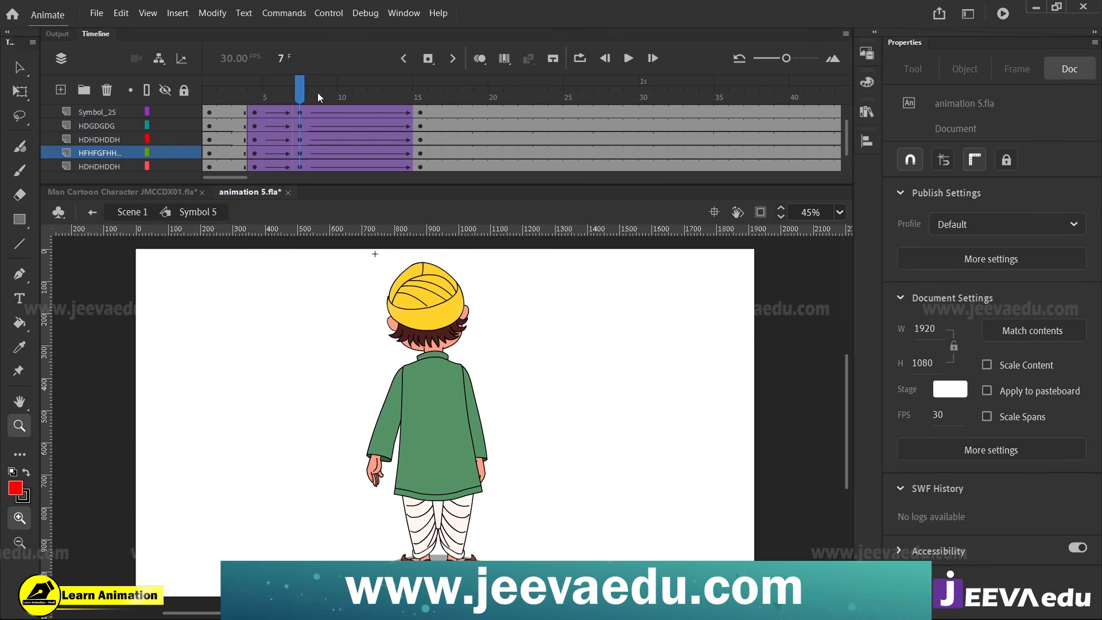
# Select all the character's parts at frame 15, squash them down slightly from the top, and skew them slightly to the right
pyautogui.click(419, 126)
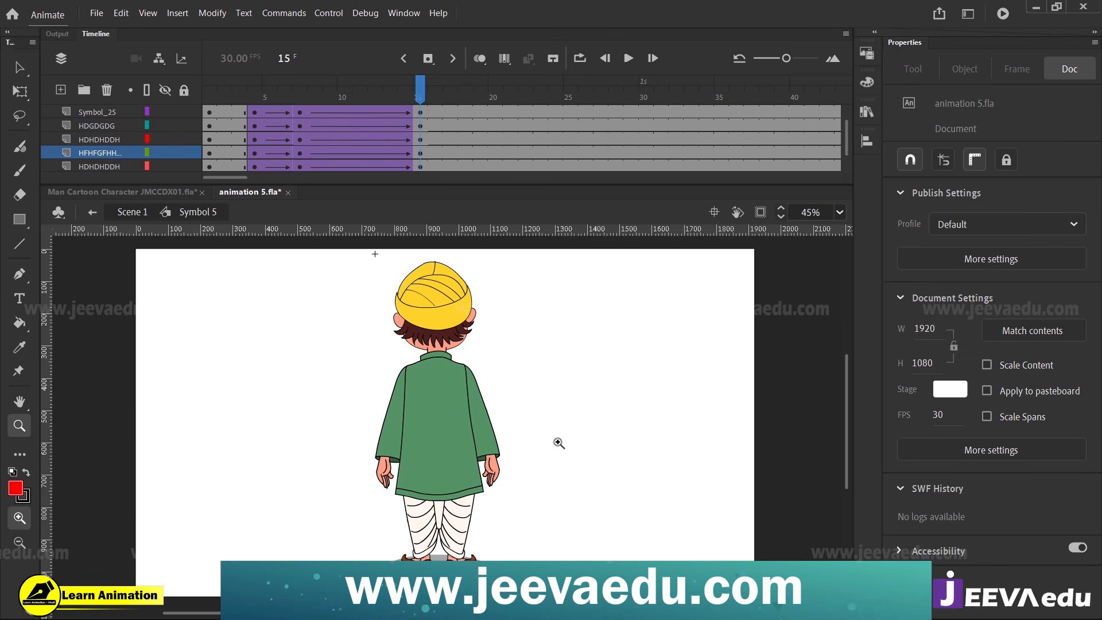
pyautogui.press('v')
pyautogui.moveTo(330, 265); pyautogui.dragTo(560, 503)
pyautogui.press('q')
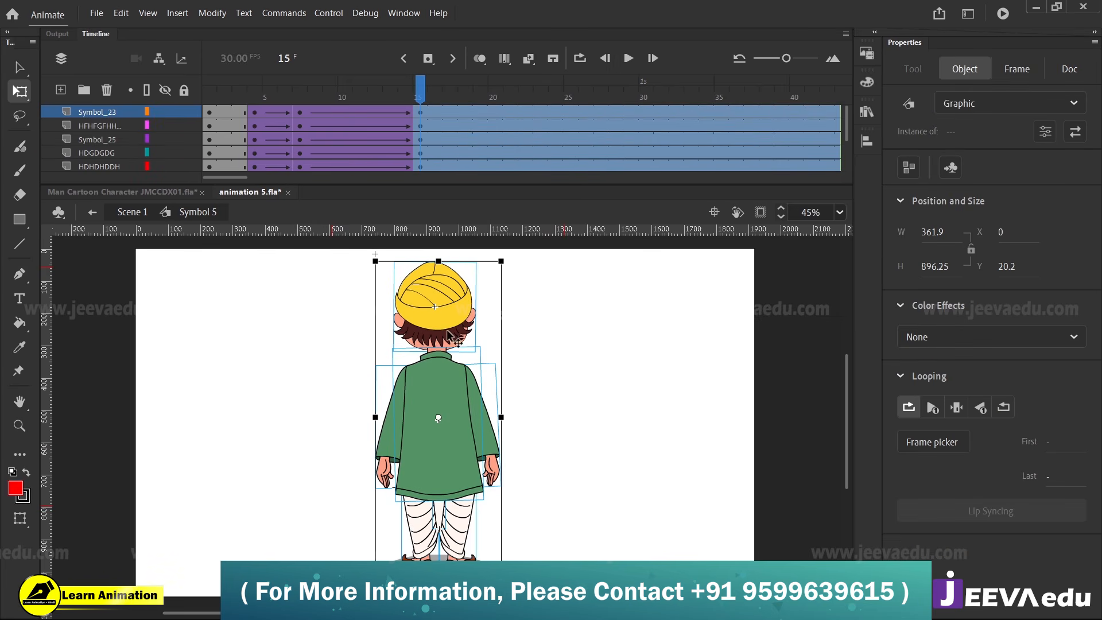
pyautogui.moveTo(438, 261); pyautogui.dragTo(438, 269)
pyautogui.moveTo(462, 271); pyautogui.dragTo(473, 272)
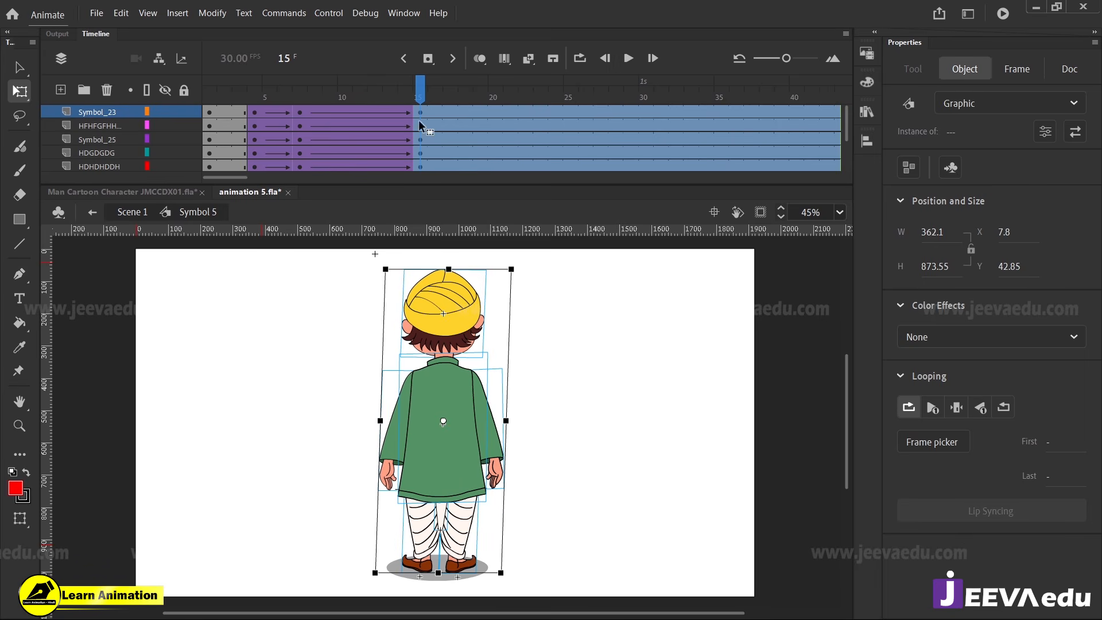
# Select the whole character at frame 7, stretch it slightly upward, and scrub to frame 15 to check the motion
pyautogui.moveTo(420, 99); pyautogui.dragTo(303, 153)
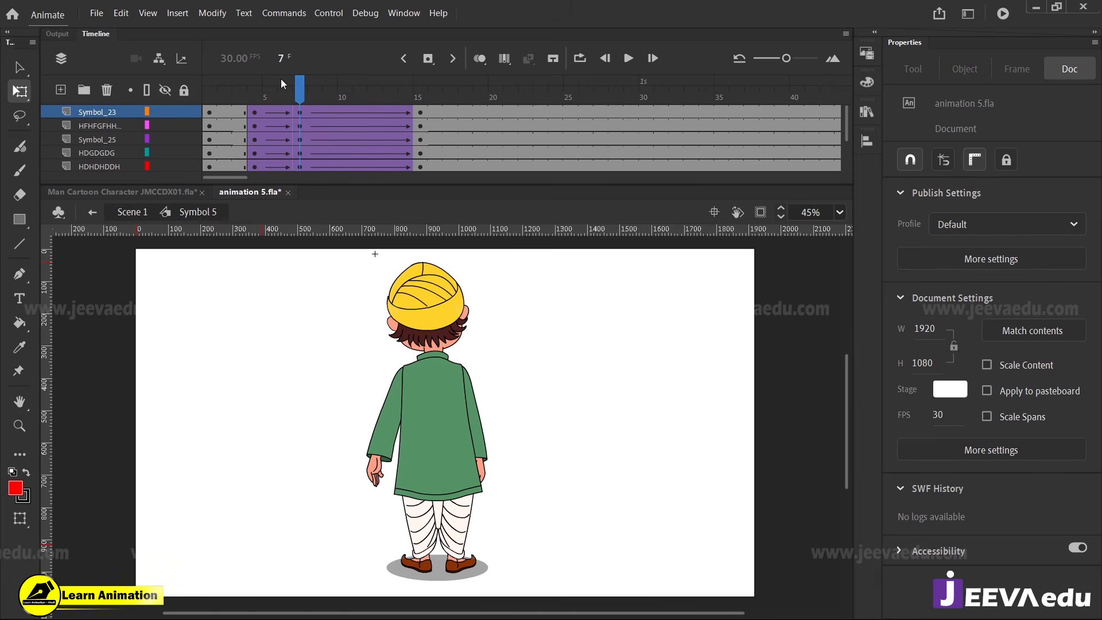
pyautogui.moveTo(281, 84); pyautogui.dragTo(298, 123)
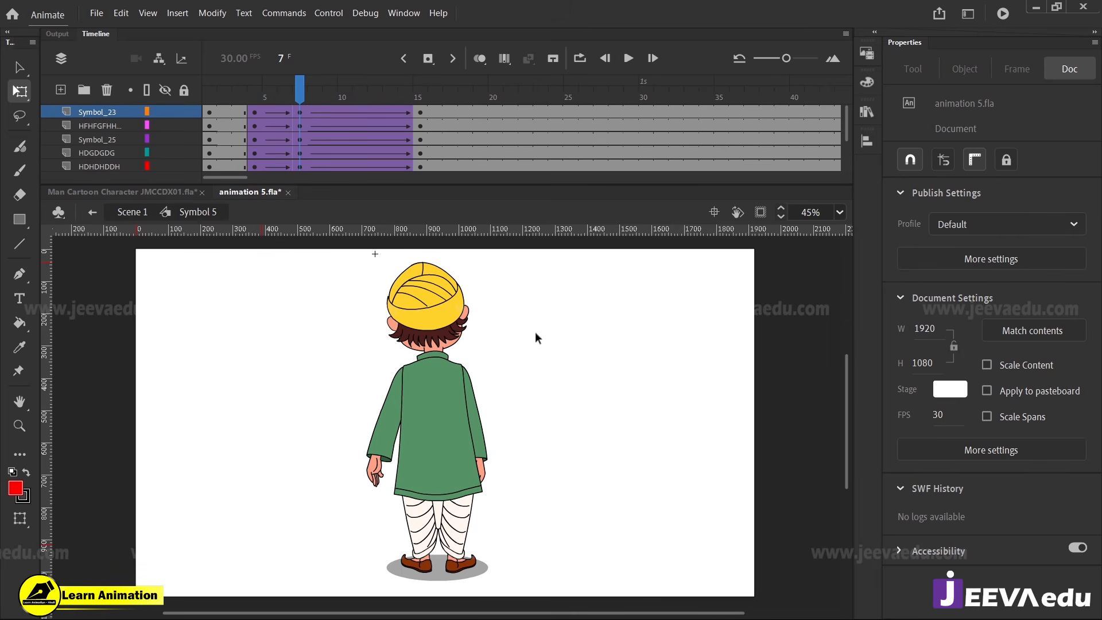
pyautogui.press('v')
pyautogui.moveTo(537, 299); pyautogui.dragTo(322, 465)
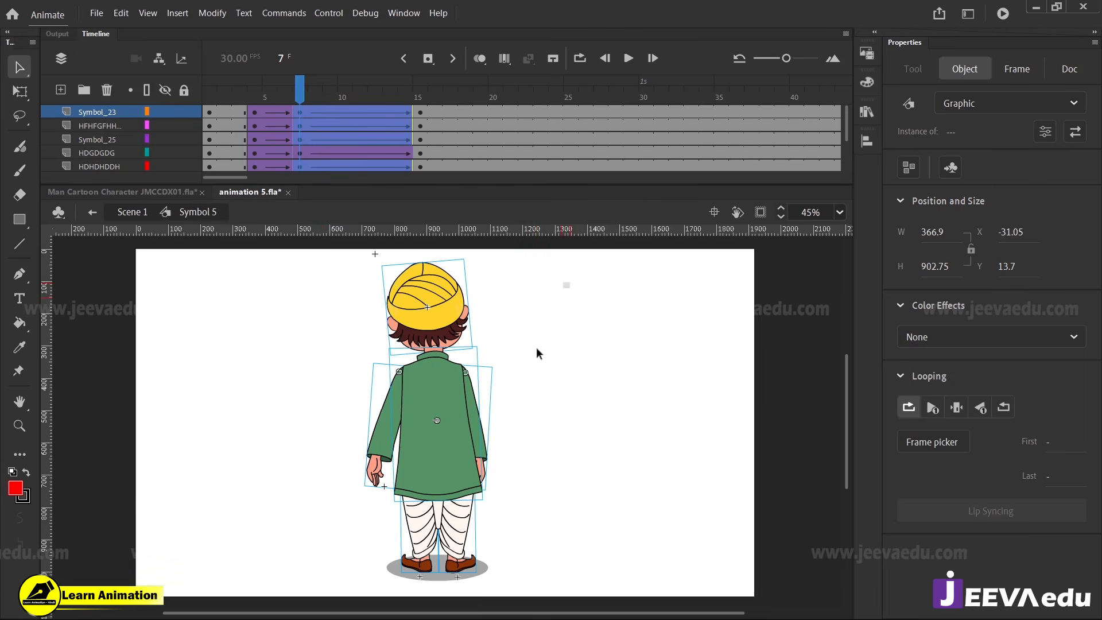
pyautogui.moveTo(570, 281); pyautogui.dragTo(337, 508)
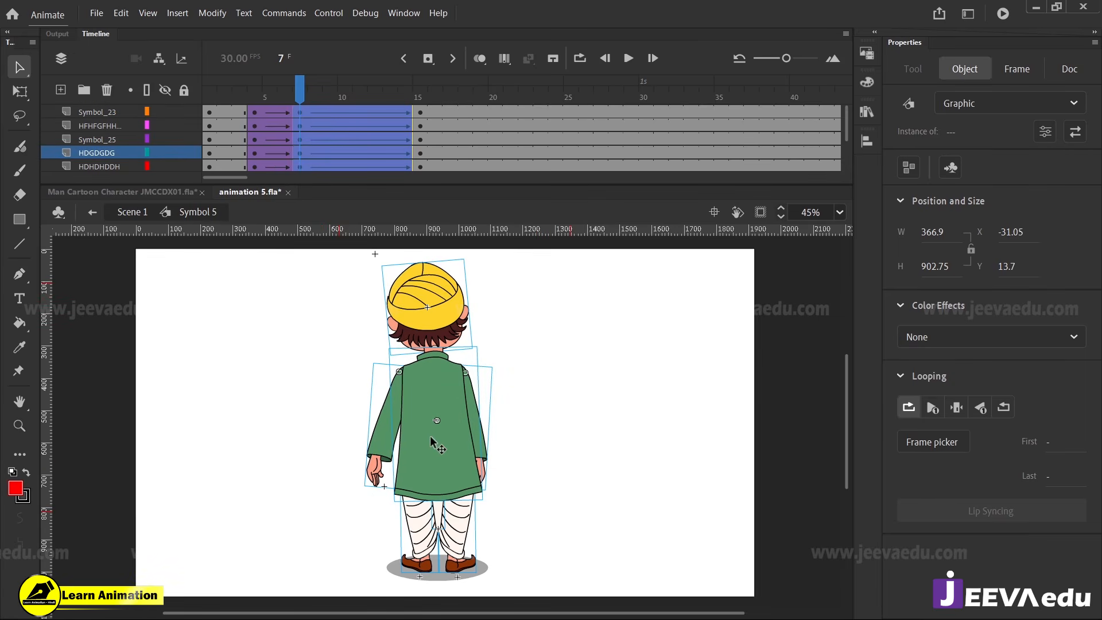
pyautogui.press('q')
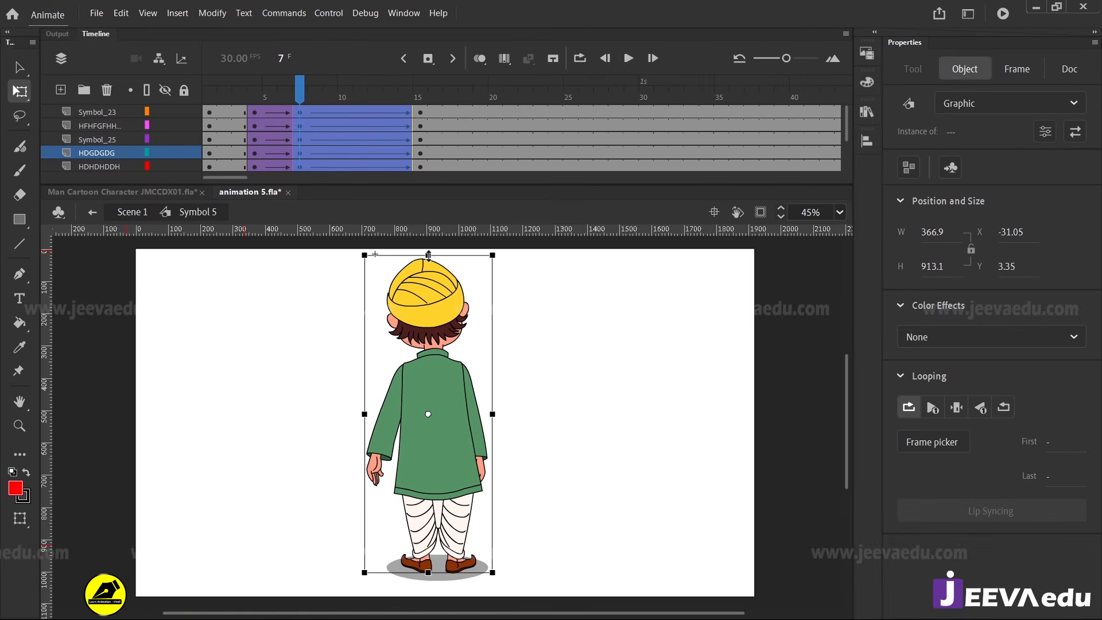
pyautogui.click(253, 110)
pyautogui.moveTo(253, 109); pyautogui.dragTo(419, 148)
# Rotate the left-hand-side arm inward behind the tunic at frame 15
pyautogui.click(608, 453)
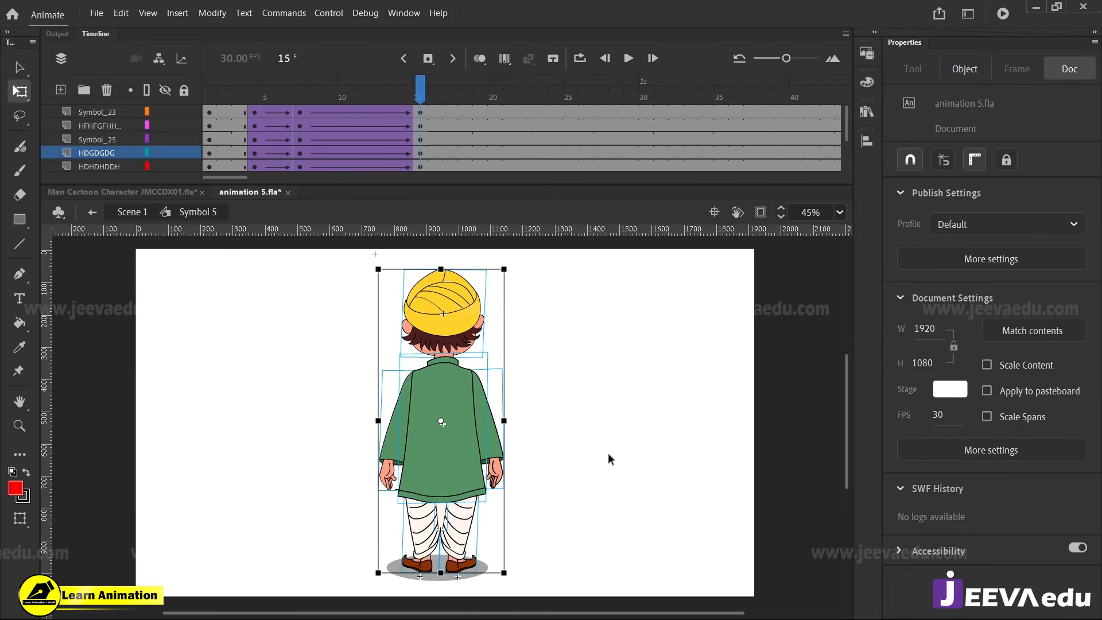
pyautogui.click(397, 472)
pyautogui.moveTo(377, 505); pyautogui.dragTo(423, 505)
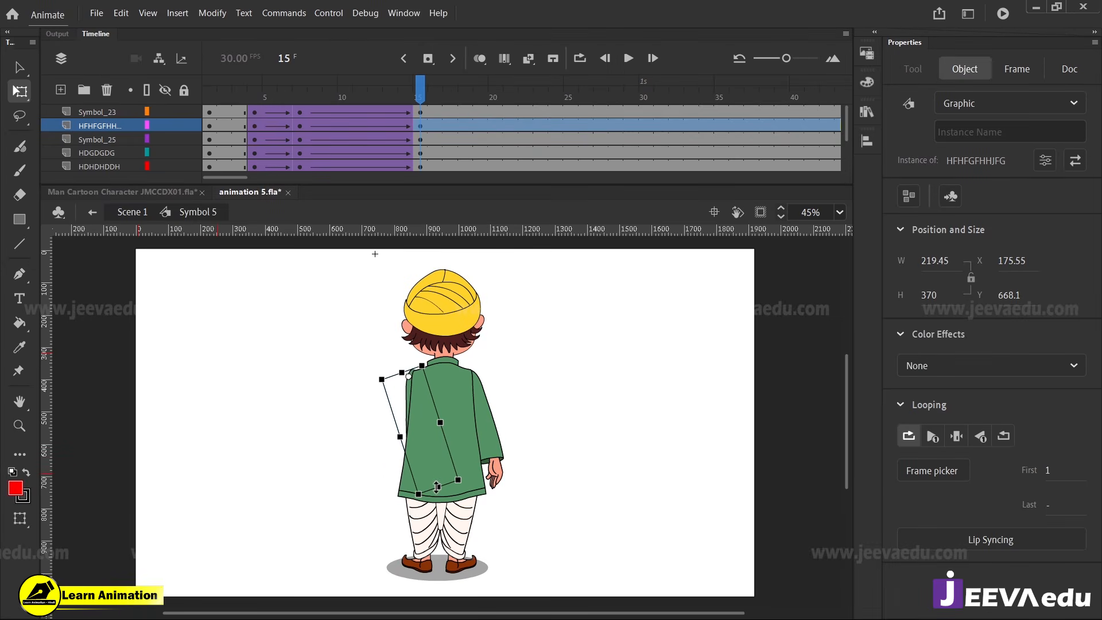
# Nudge the left-hand-side arm to the right and slightly down at frame 15 to fit the shoulder
pyautogui.press('z')
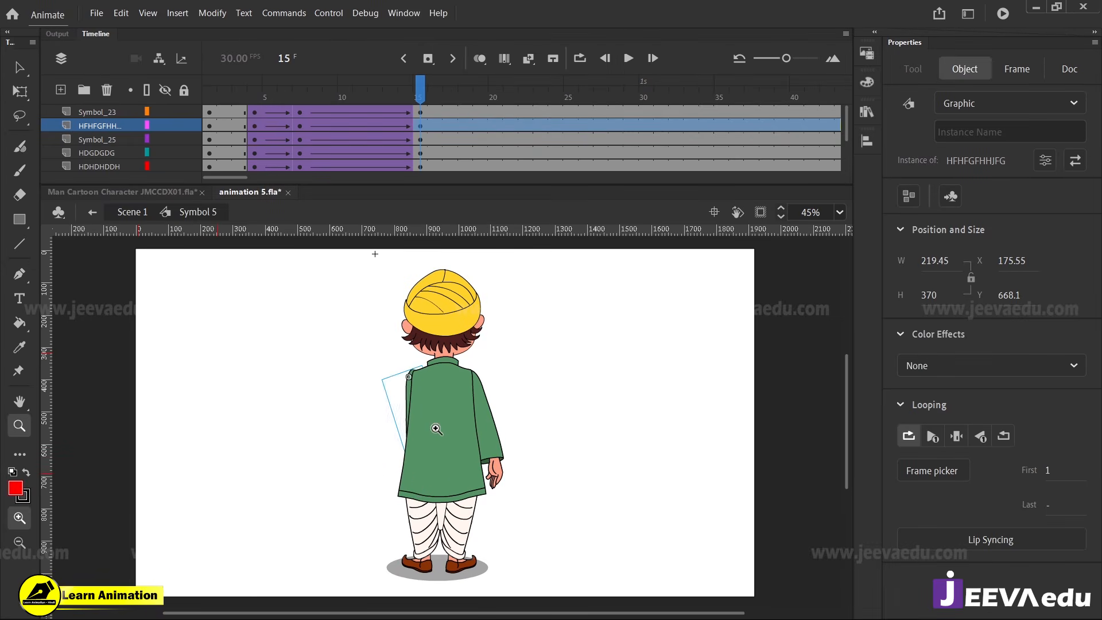
pyautogui.click(419, 385)
pyautogui.press('Down')
pyautogui.press('Down')
pyautogui.press('Down')
pyautogui.press('Down')
pyautogui.press('Down')
pyautogui.press('Down')
pyautogui.press('Down')
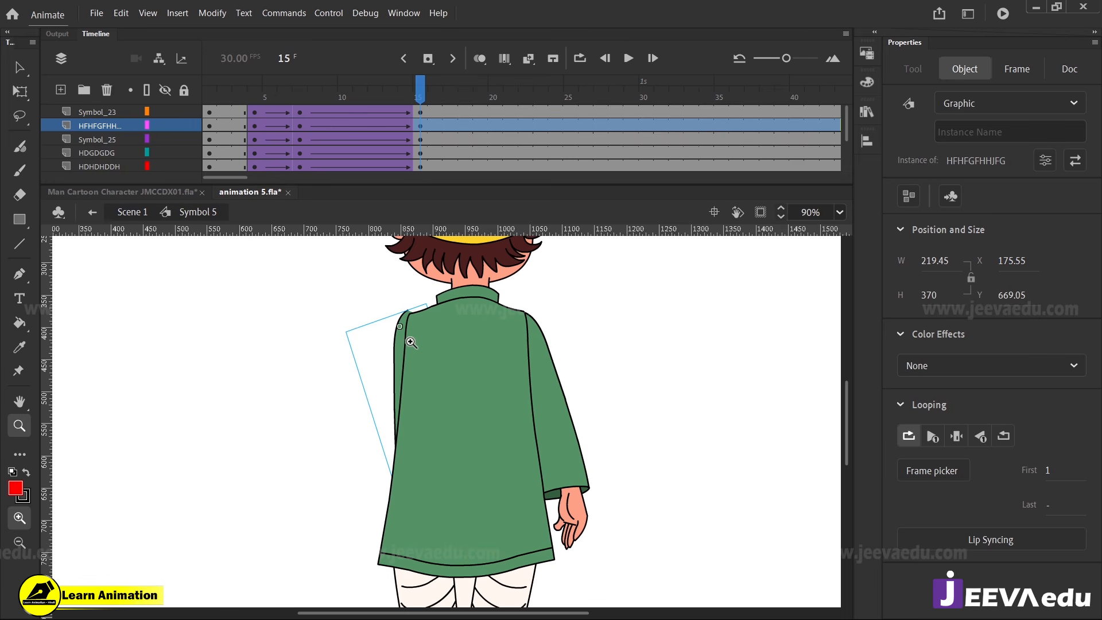
pyautogui.press('Right')
pyautogui.press('Right')
pyautogui.press('Right')
pyautogui.press('Right')
pyautogui.press('Right')
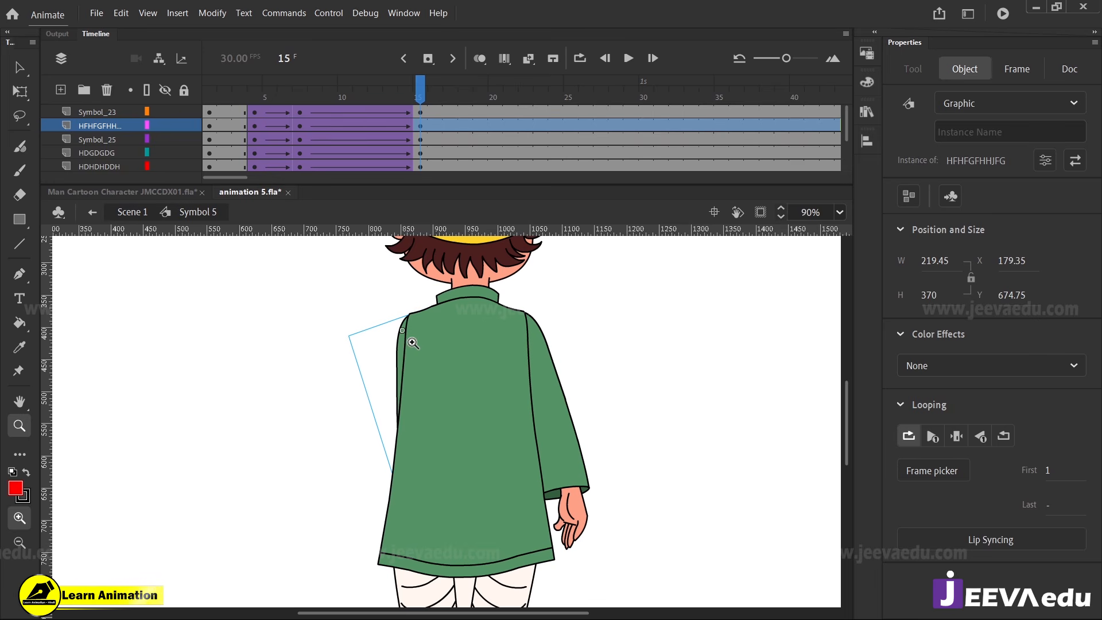
pyautogui.press('Right')
pyautogui.press('Right')
pyautogui.press('Right')
pyautogui.press('Up')
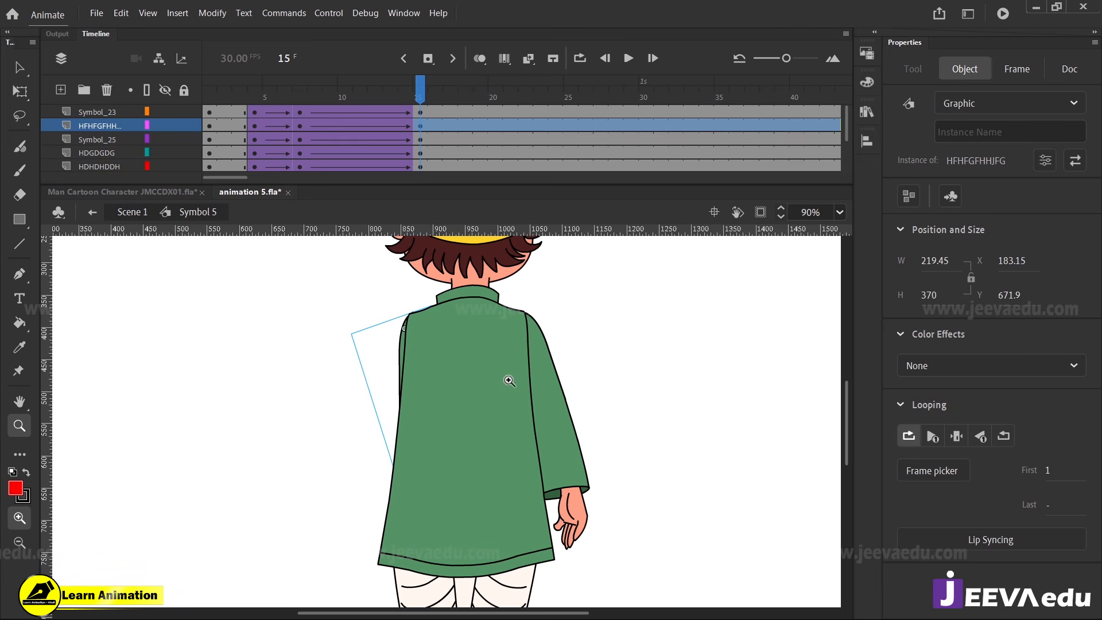
# Rotate the right-hand-side arm slightly outward from the body at frame 15, and scrub to check the swing
pyautogui.press('v')
pyautogui.click(565, 419)
pyautogui.press('q')
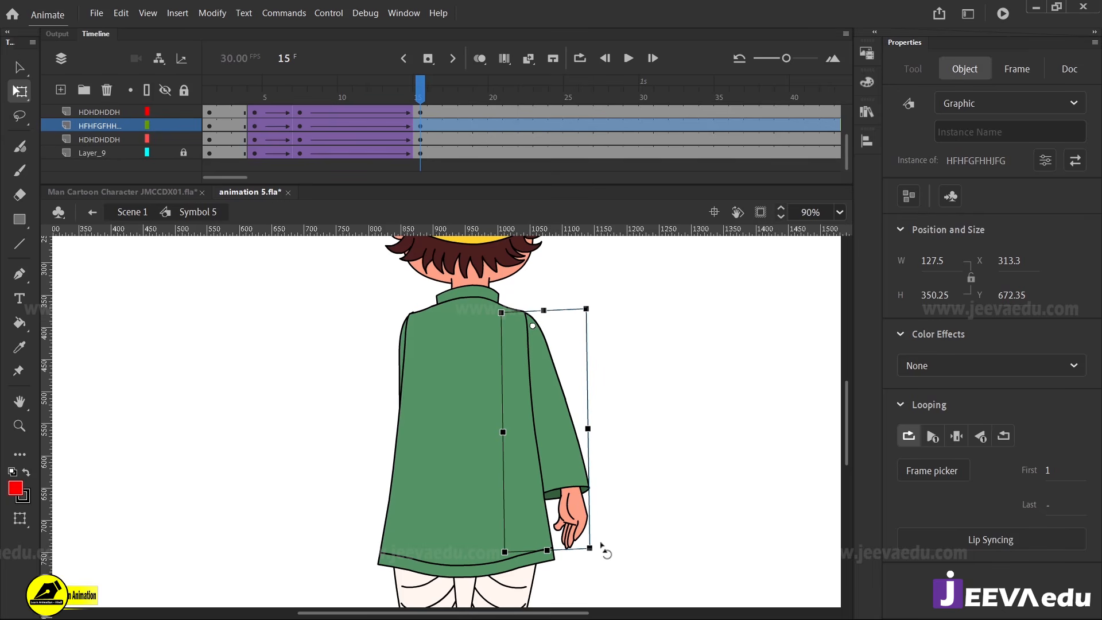
pyautogui.moveTo(607, 554); pyautogui.dragTo(616, 547)
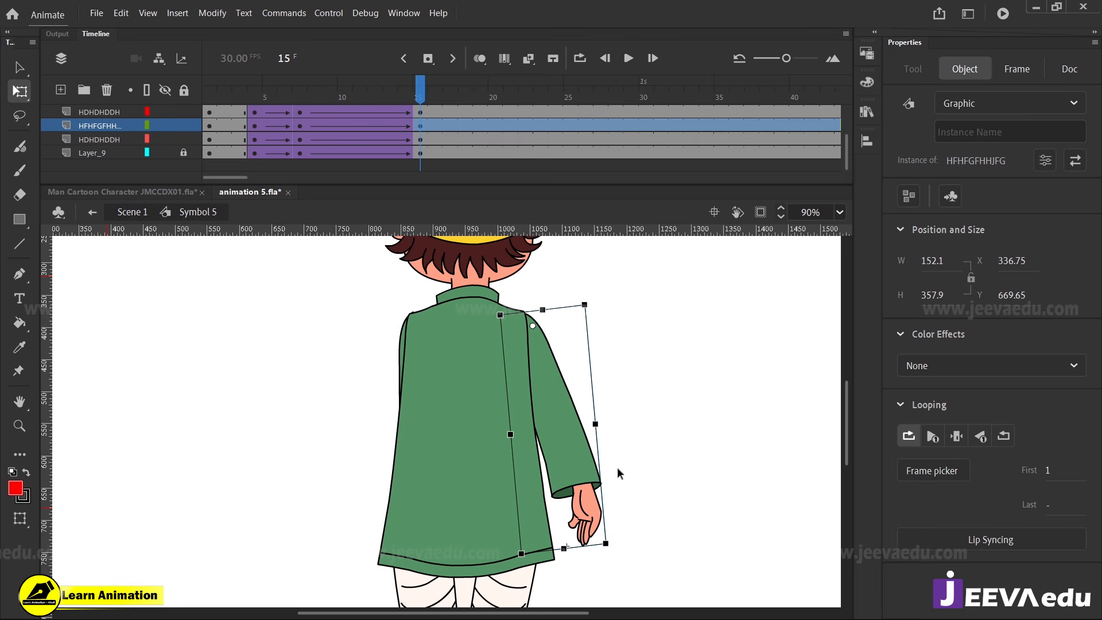
pyautogui.moveTo(416, 97); pyautogui.dragTo(421, 133)
# Fine-tune the left-hand-side arm's vertical position at the shoulder at frame 15
pyautogui.press('z')
pyautogui.keyDown('alt'); pyautogui.click(458, 426); pyautogui.keyUp('alt')
pyautogui.click(446, 395)
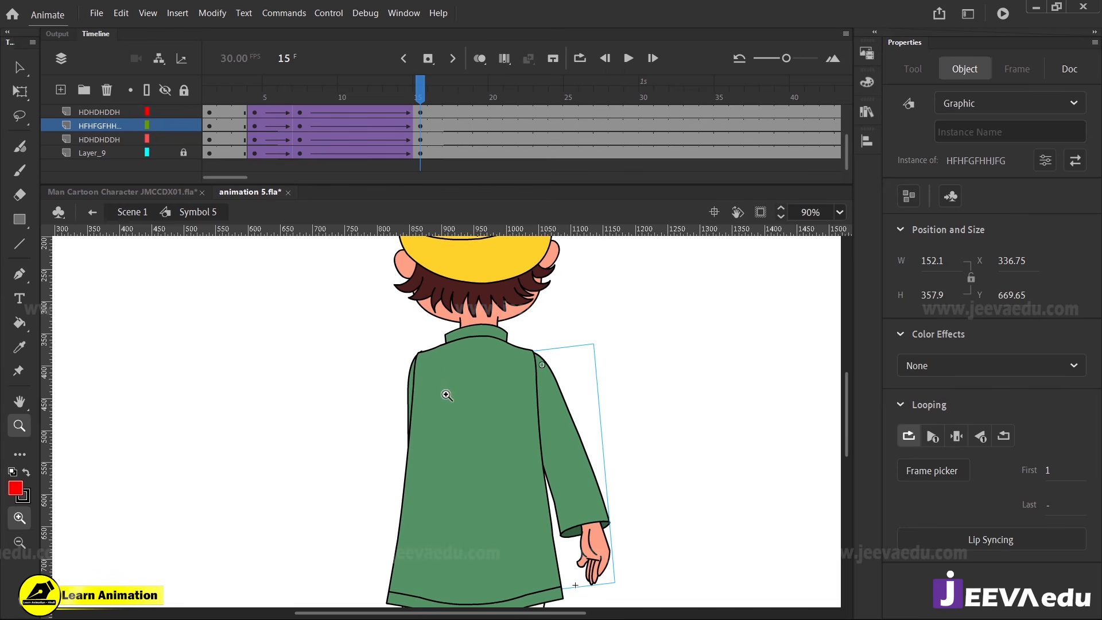
pyautogui.press('v')
pyautogui.click(415, 394)
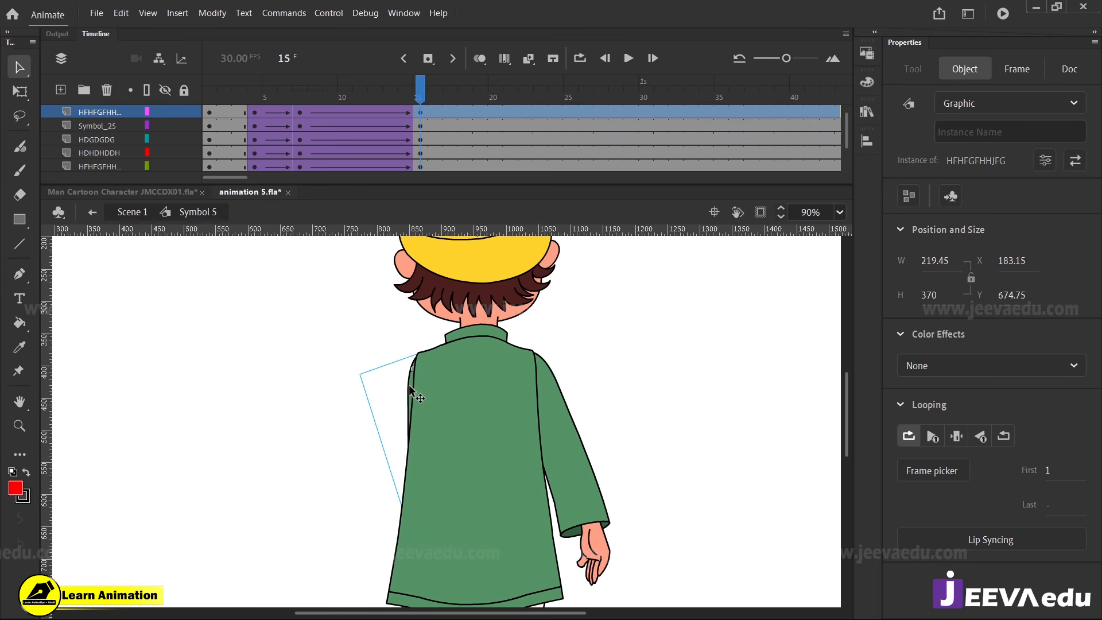
pyautogui.press('z')
pyautogui.keyDown('alt'); pyautogui.click(462, 445); pyautogui.keyUp('alt')
pyautogui.click(456, 425)
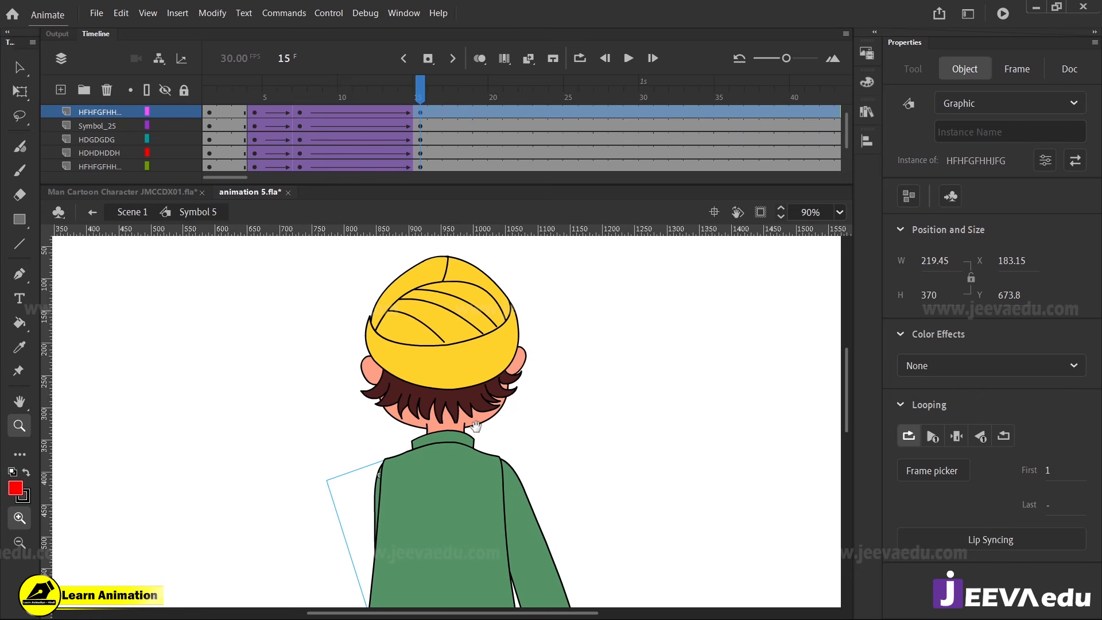
# Rotate the head, Symbol 25, slightly to the right at frame 15, nudge it right onto the neck, and compare it with frame 7
pyautogui.press('v')
pyautogui.click(458, 319)
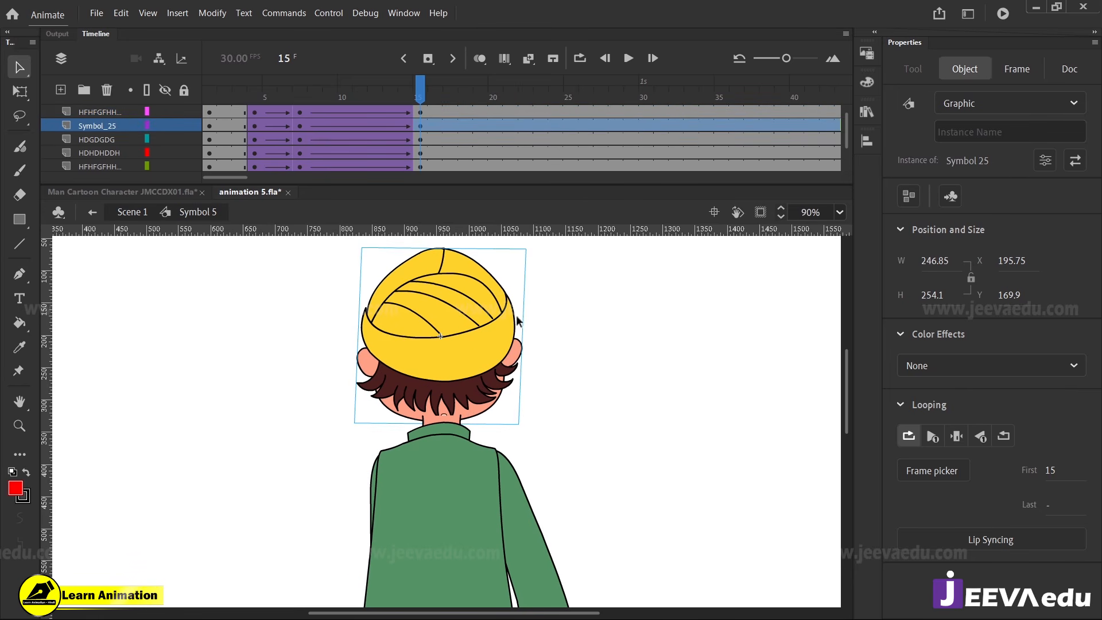
pyautogui.press('q')
pyautogui.moveTo(536, 249); pyautogui.dragTo(549, 255)
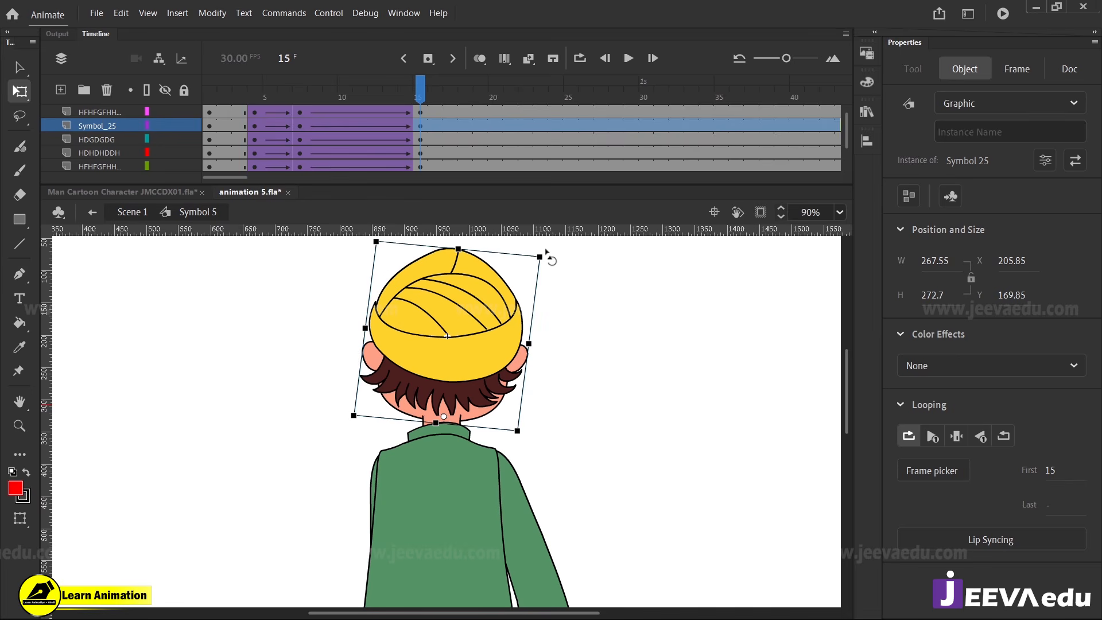
pyautogui.press('Right')
pyautogui.press('Right')
pyautogui.press('Right')
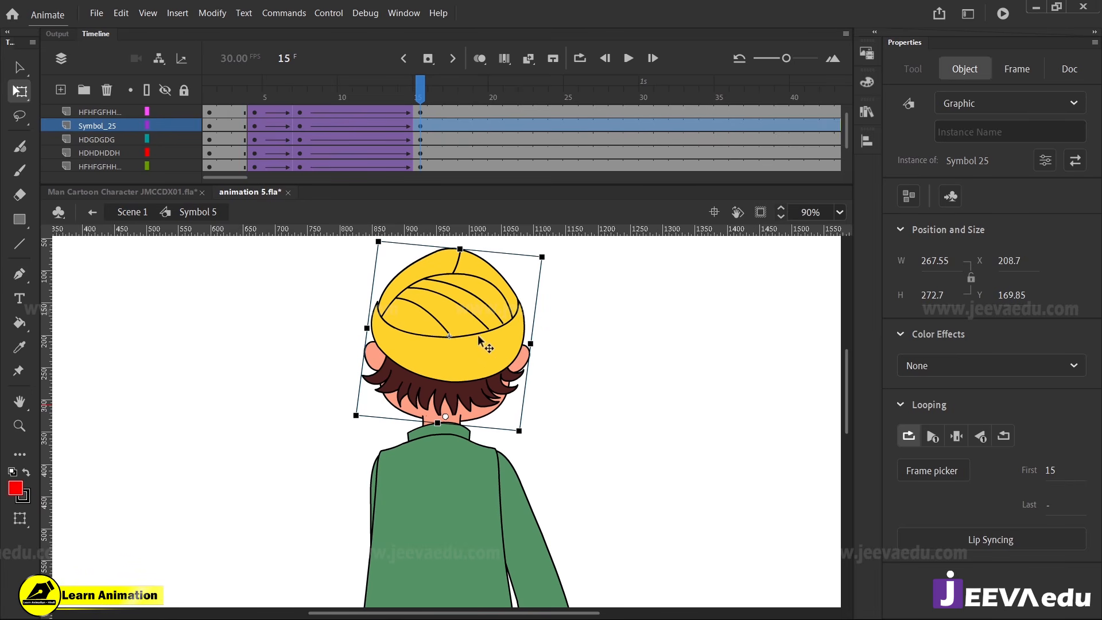
pyautogui.click(297, 112)
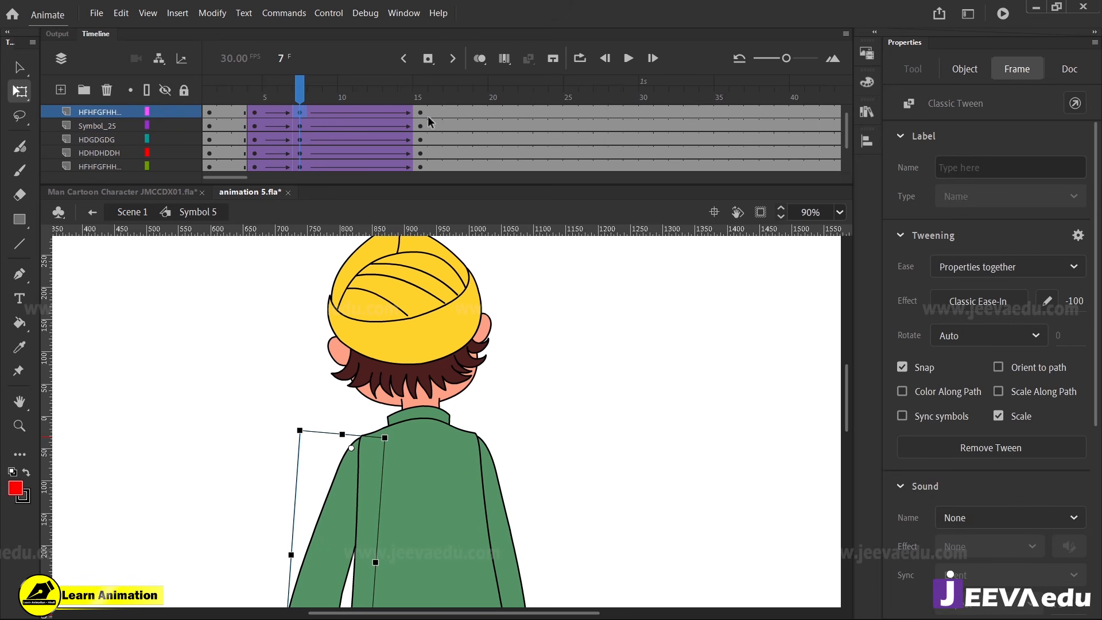
pyautogui.moveTo(502, 376); pyautogui.dragTo(517, 389)
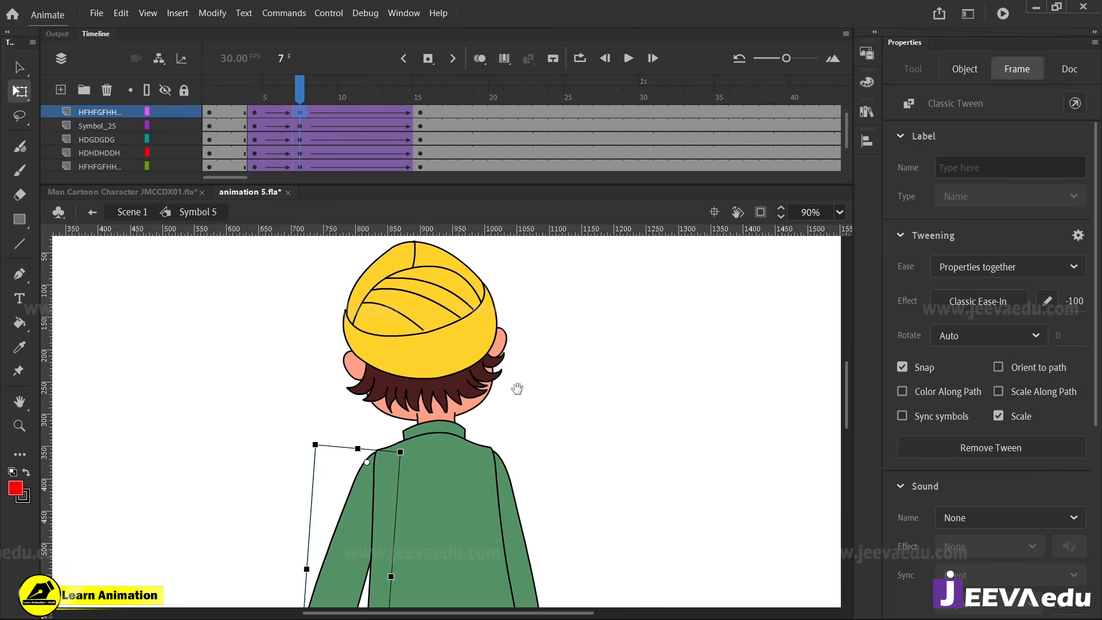
pyautogui.click(420, 113)
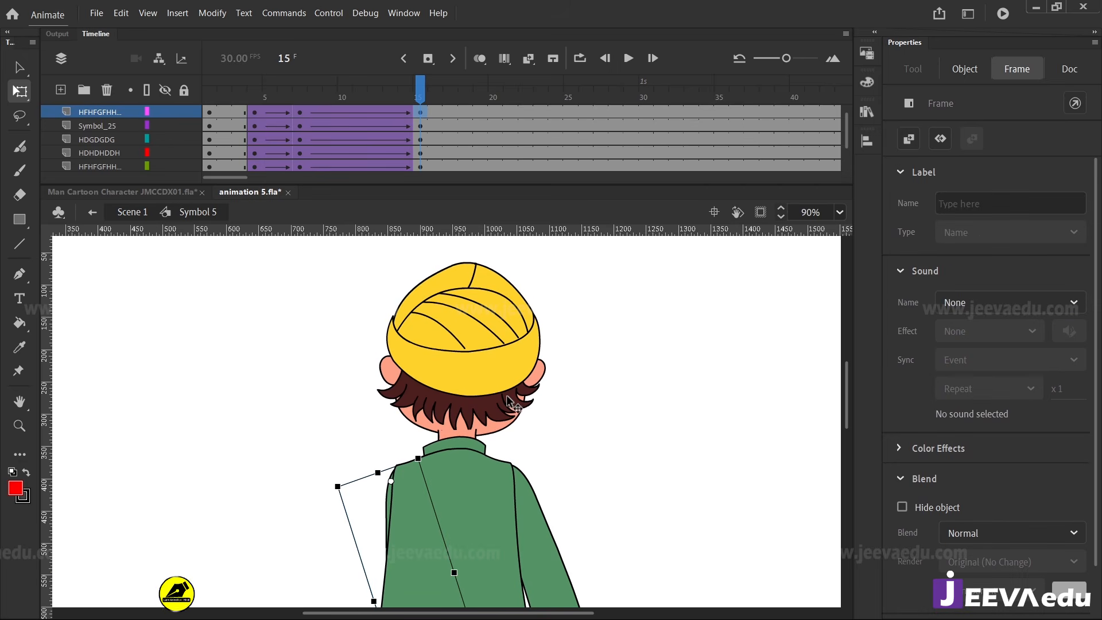
# Enter the head symbol, Symbol 25, and insert keyframes at frames 7 and 15 on all its layers
pyautogui.press('v')
pyautogui.doubleClick(486, 363)
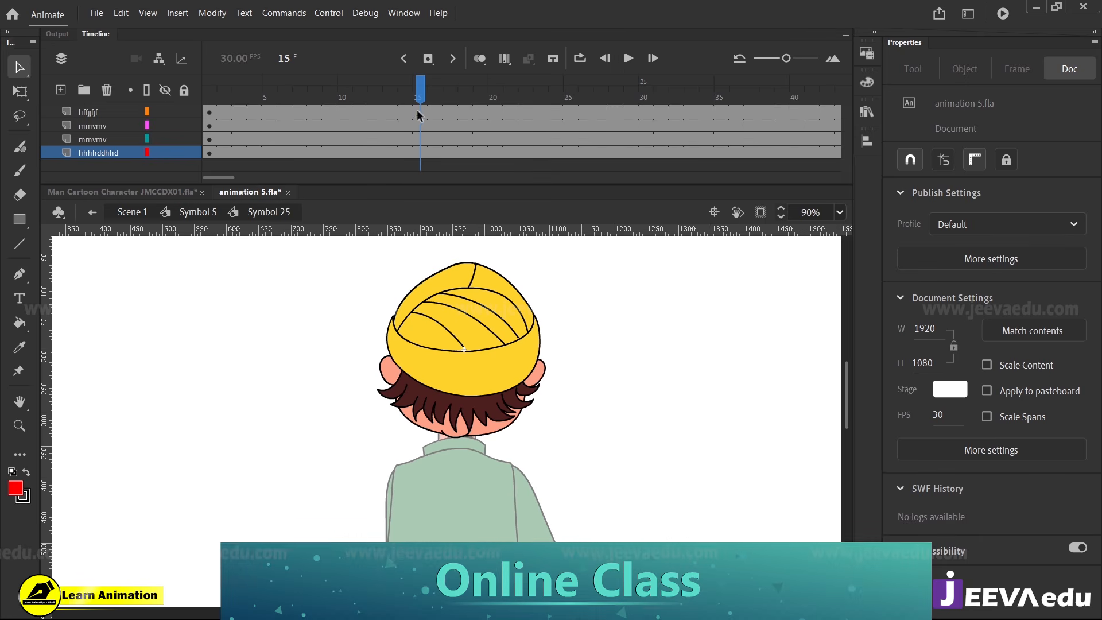
pyautogui.moveTo(417, 111); pyautogui.dragTo(420, 156)
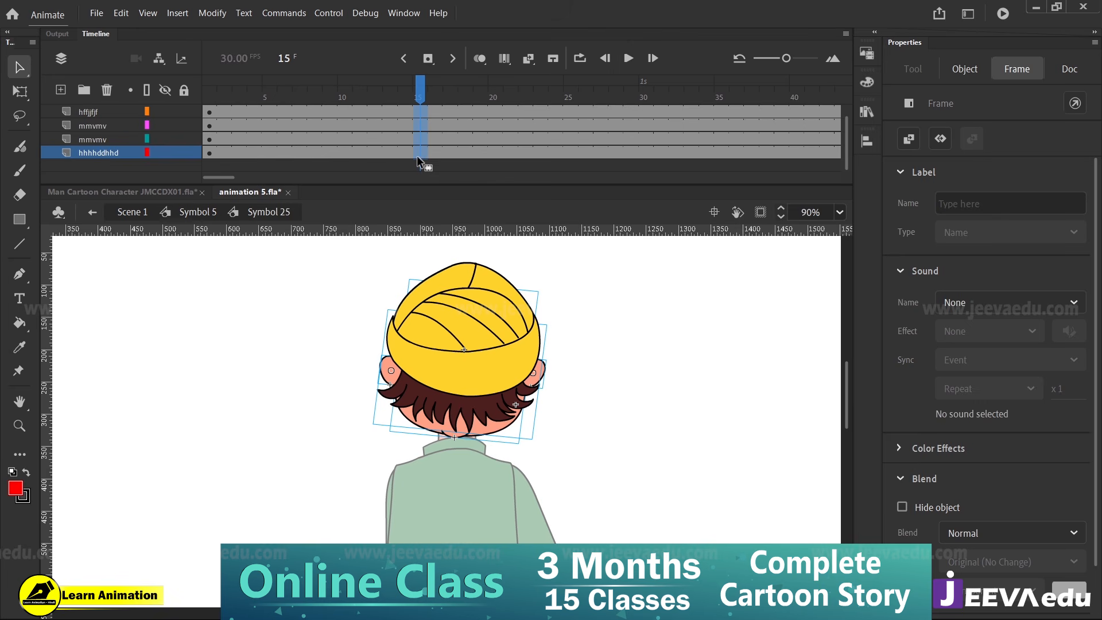
pyautogui.moveTo(411, 93); pyautogui.dragTo(302, 160)
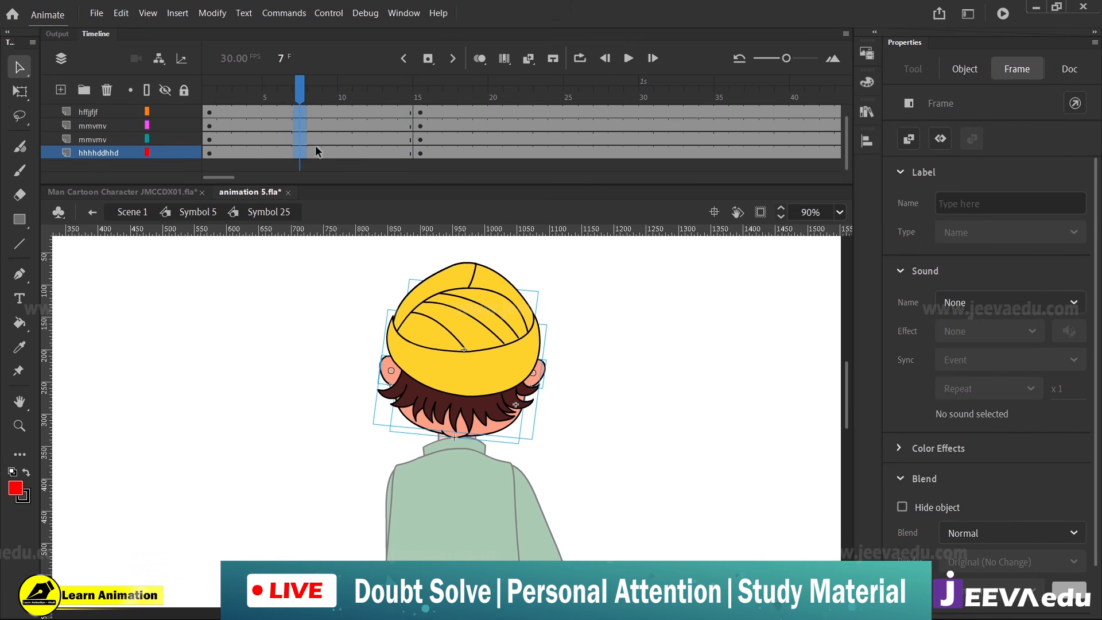
pyautogui.scroll(1, 331, 135)
pyautogui.click(303, 110)
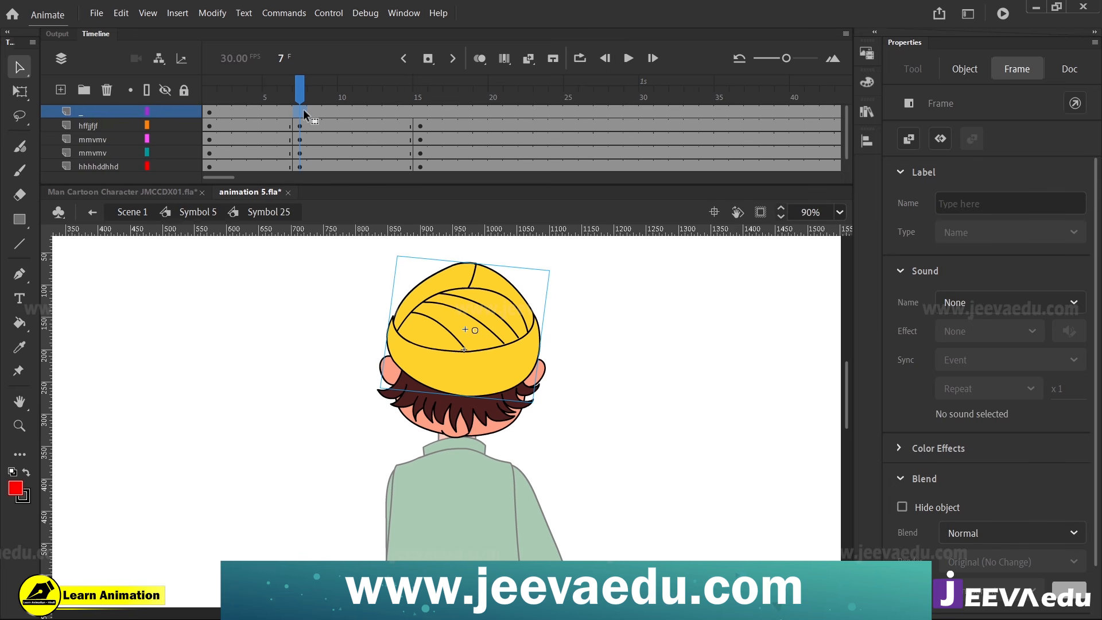
pyautogui.press('F6')
pyautogui.click(420, 111)
pyautogui.press('F6')
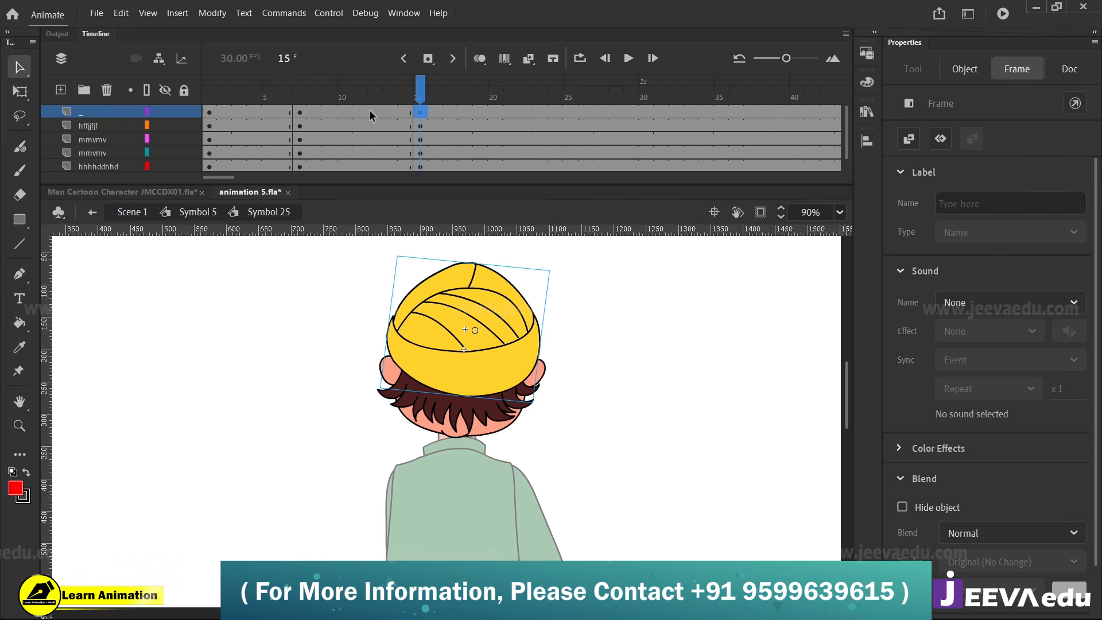
# Create classic tweens between frames 7 and 15 on all the head's layers with an ease of -100
pyautogui.moveTo(370, 109); pyautogui.dragTo(351, 154)
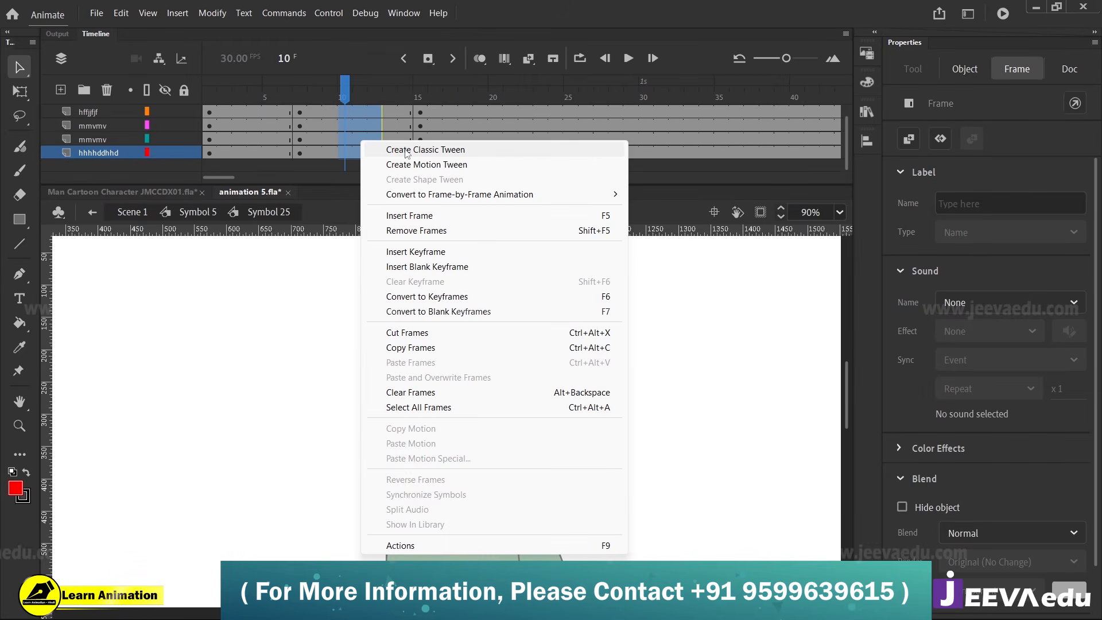
pyautogui.click(406, 150)
pyautogui.scroll(1, 390, 124)
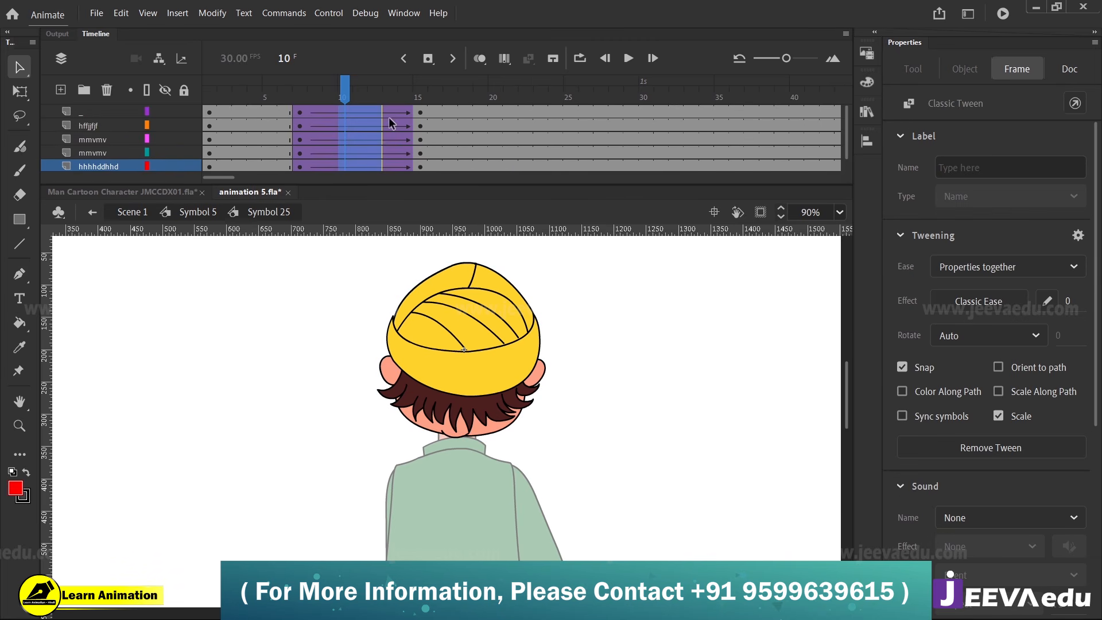
pyautogui.click(1069, 301)
pyautogui.write('-100')
pyautogui.press('Return')
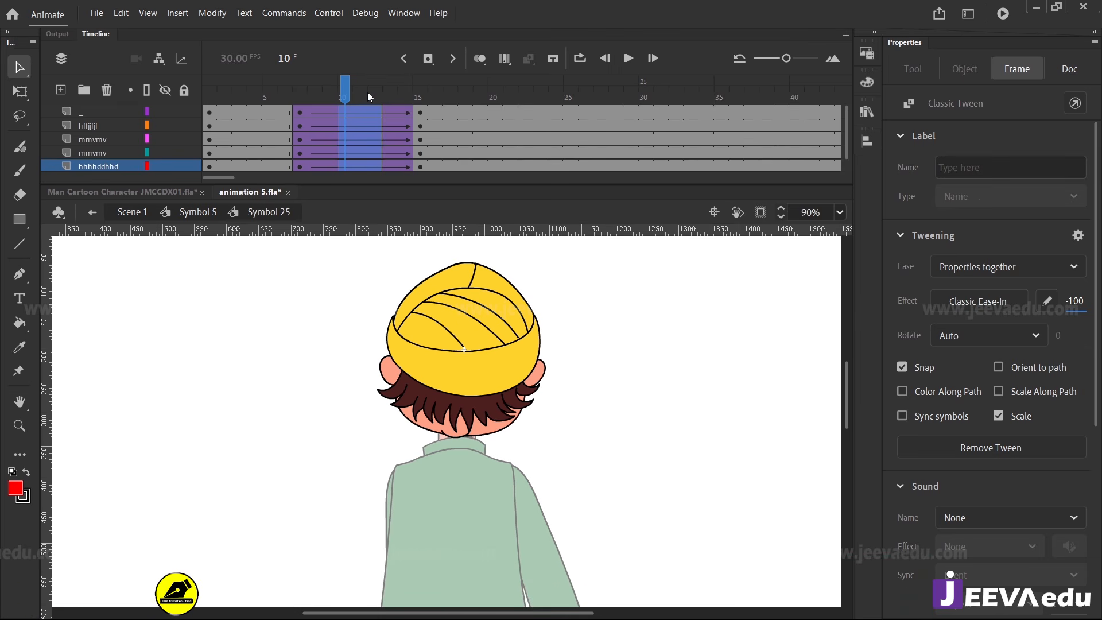
# At frame 15 inside the head symbol, narrow the left-hand-side ear and nudge it right so it tucks behind the cap
pyautogui.moveTo(367, 92); pyautogui.dragTo(419, 89)
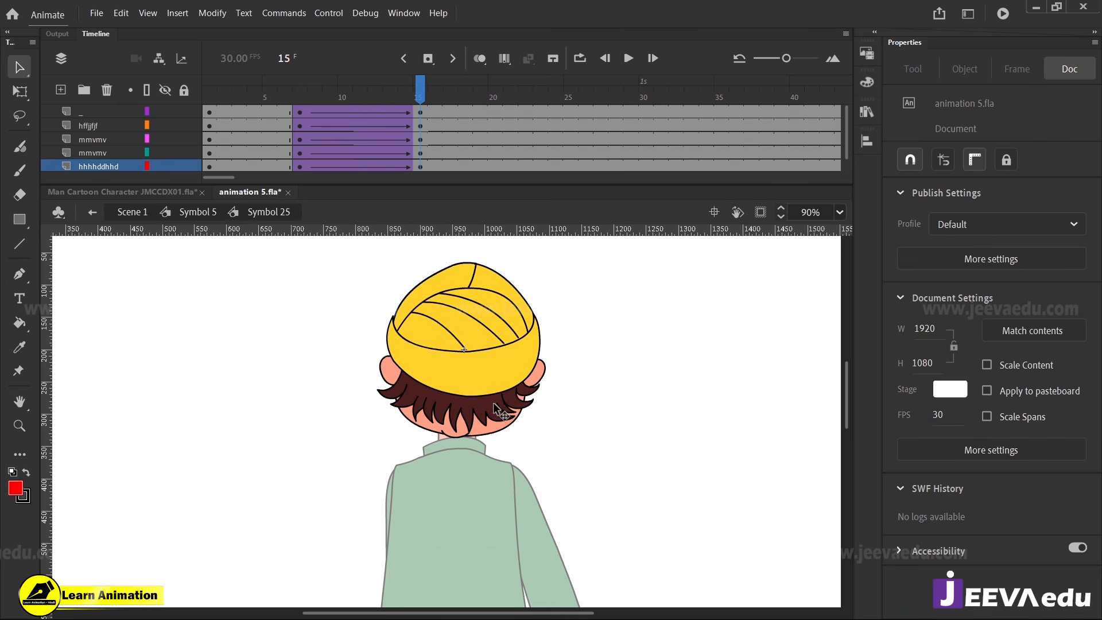
pyautogui.click(395, 378)
pyautogui.press('z')
pyautogui.click(390, 388)
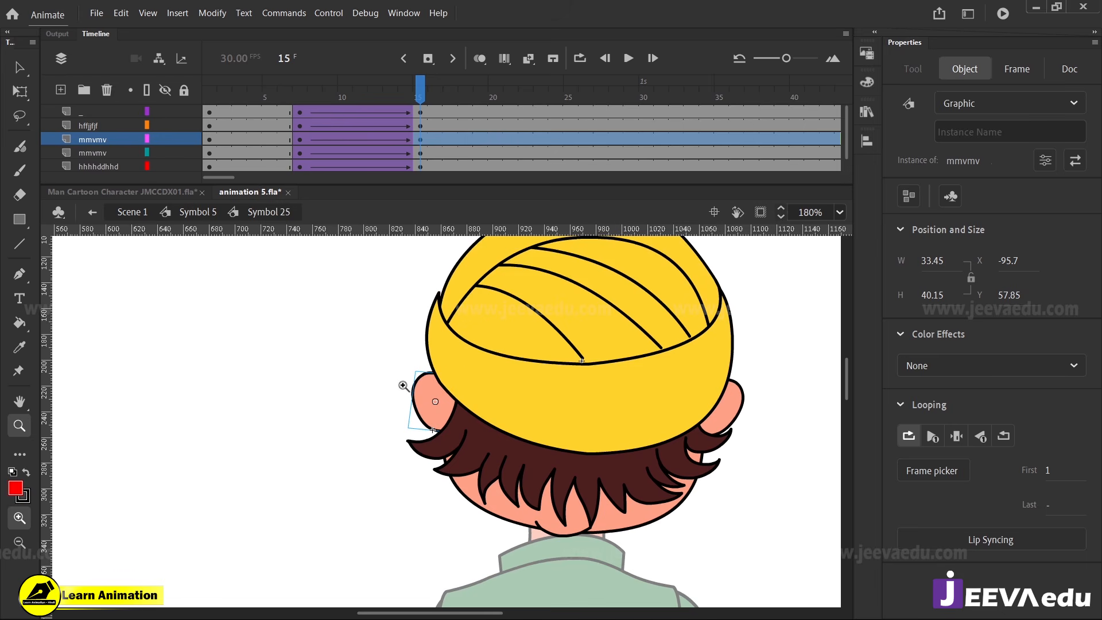
pyautogui.press('q')
pyautogui.moveTo(409, 402); pyautogui.dragTo(419, 402)
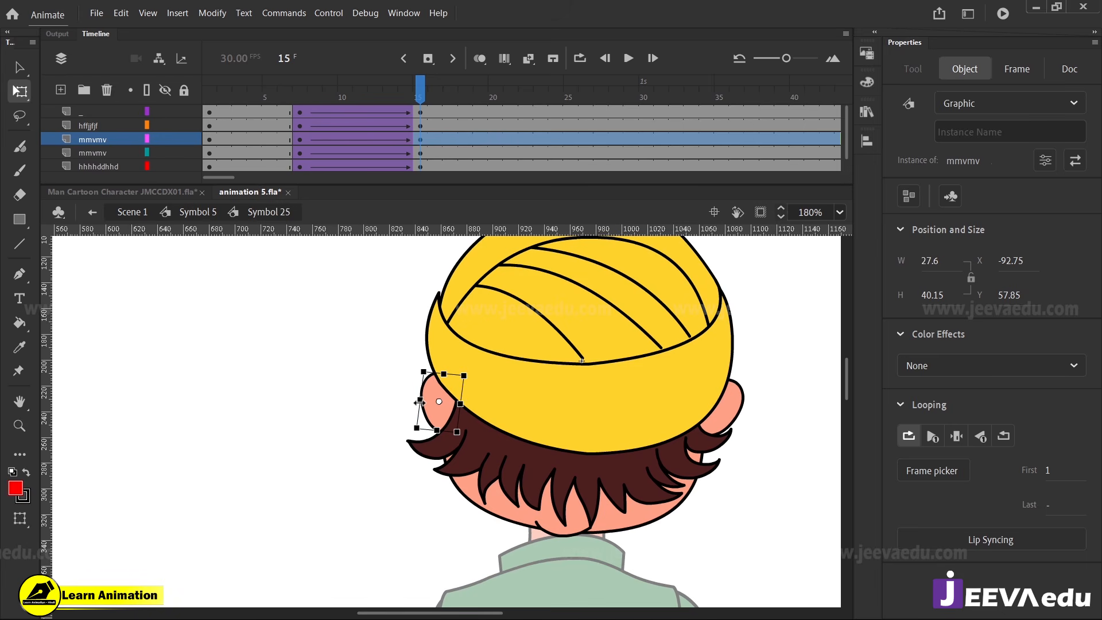
pyautogui.press('Right')
pyautogui.press('Right')
pyautogui.press('Right')
pyautogui.press('Right')
pyautogui.press('Right')
pyautogui.press('Right')
pyautogui.press('Right')
pyautogui.press('Right')
pyautogui.press('Right')
pyautogui.press('Right')
pyautogui.press('Right')
pyautogui.press('Right')
pyautogui.press('Right')
pyautogui.press('Right')
pyautogui.press('Right')
pyautogui.press('Right')
pyautogui.press('Right')
pyautogui.press('Right')
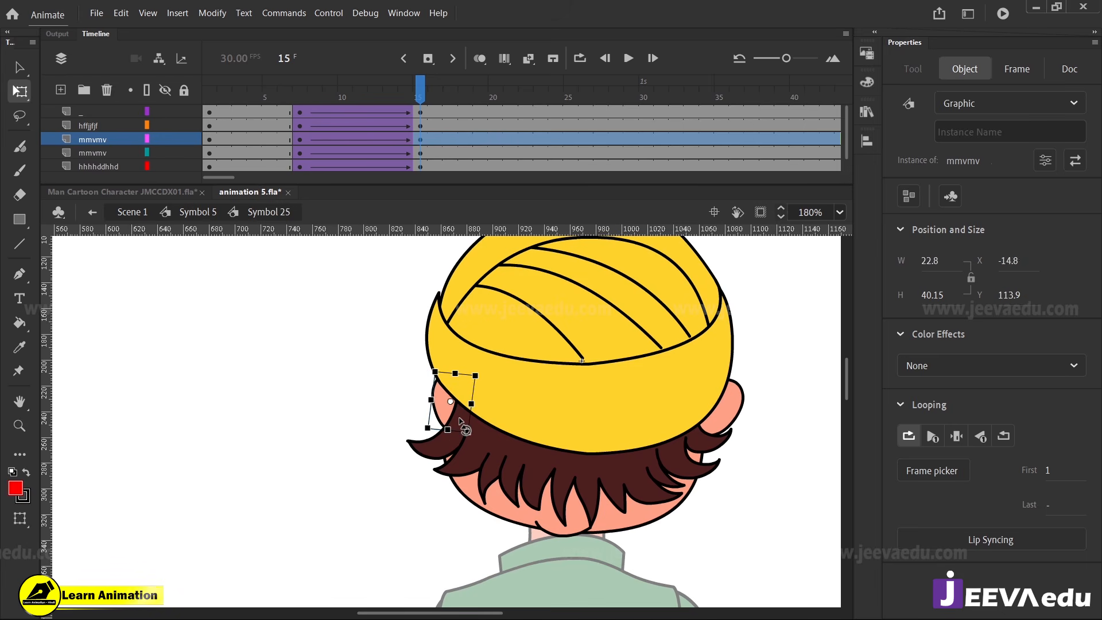
# Nudge the right-hand-side ear slightly outward to the right at frame 15
pyautogui.click(734, 414)
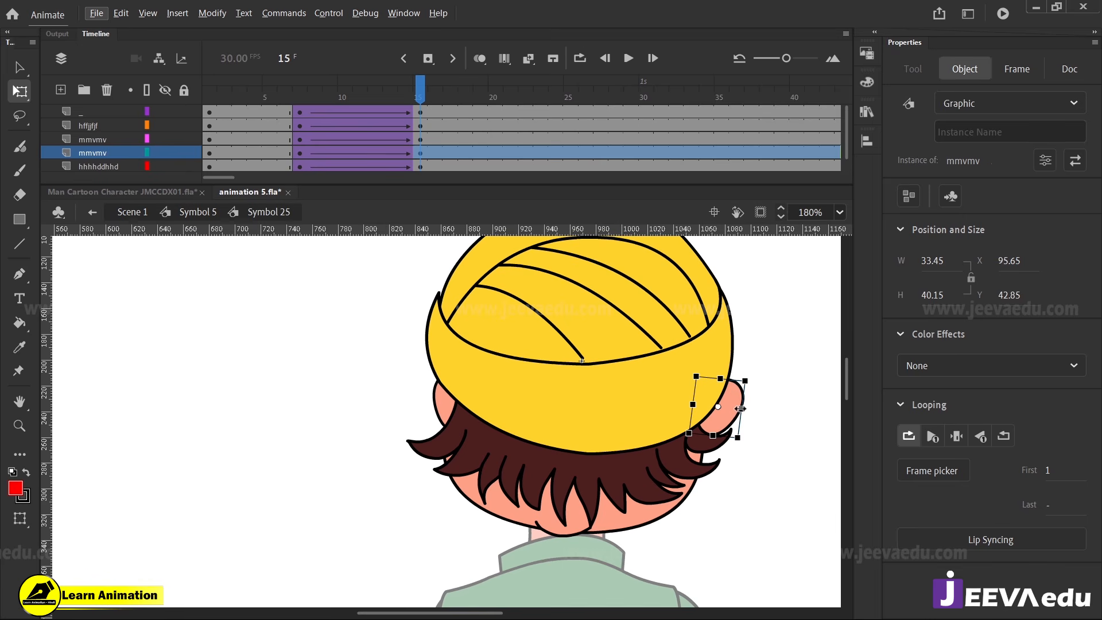
pyautogui.press('Right')
pyautogui.press('Right')
pyautogui.press('Right')
pyautogui.press('Right')
pyautogui.press('Right')
pyautogui.press('Right')
pyautogui.press('Right')
pyautogui.press('Right')
pyautogui.press('Right')
pyautogui.press('Right')
pyautogui.press('Right')
pyautogui.press('Right')
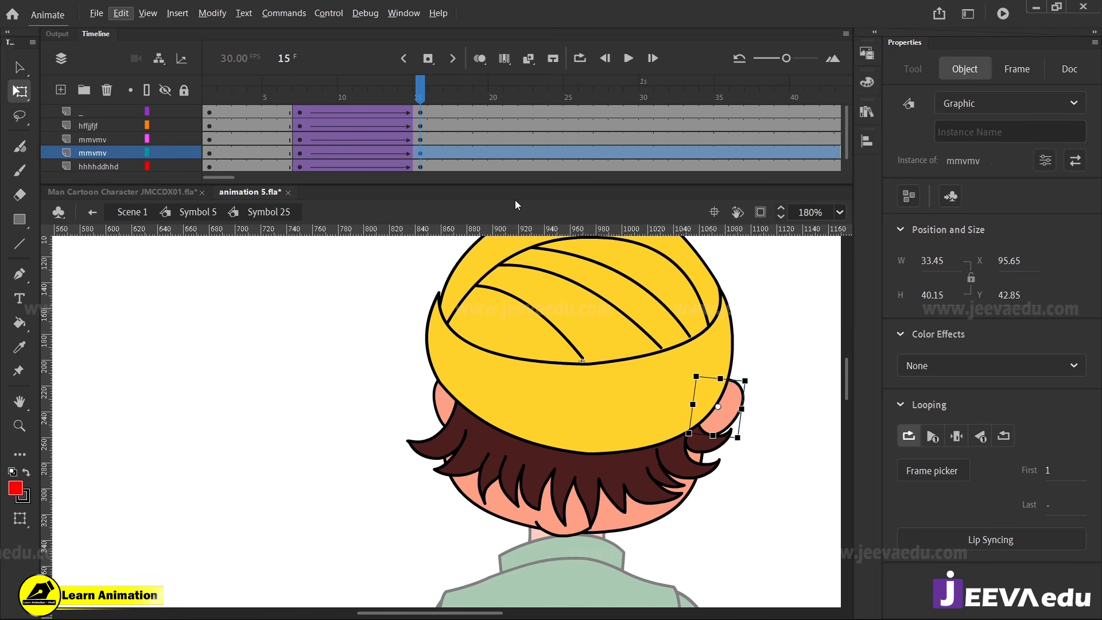
pyautogui.click(418, 92)
pyautogui.click(722, 415)
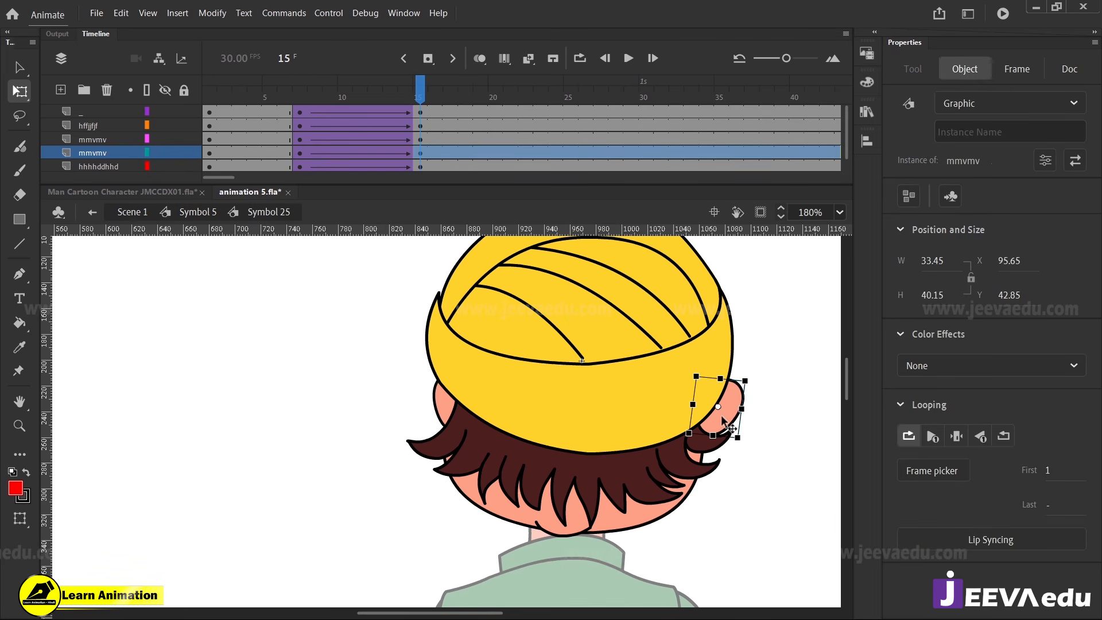
pyautogui.press('Right')
# Narrow the cap from its right side to about 196 wide, then narrow the hair to about 206 wide and shift it left at frame 15
pyautogui.click(691, 395)
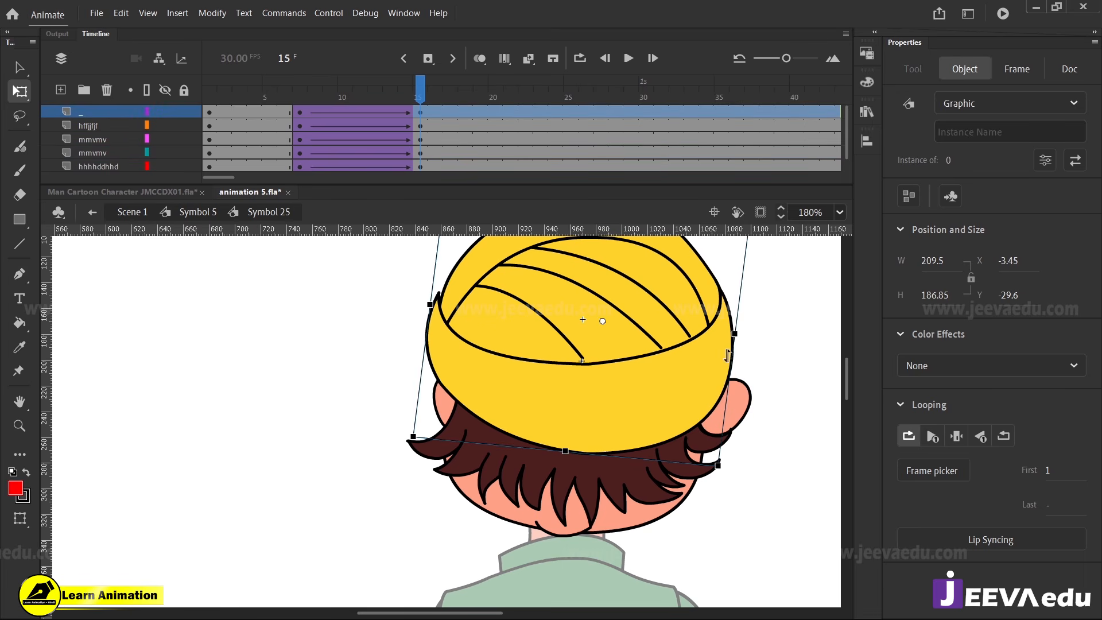
pyautogui.moveTo(736, 333); pyautogui.dragTo(715, 331)
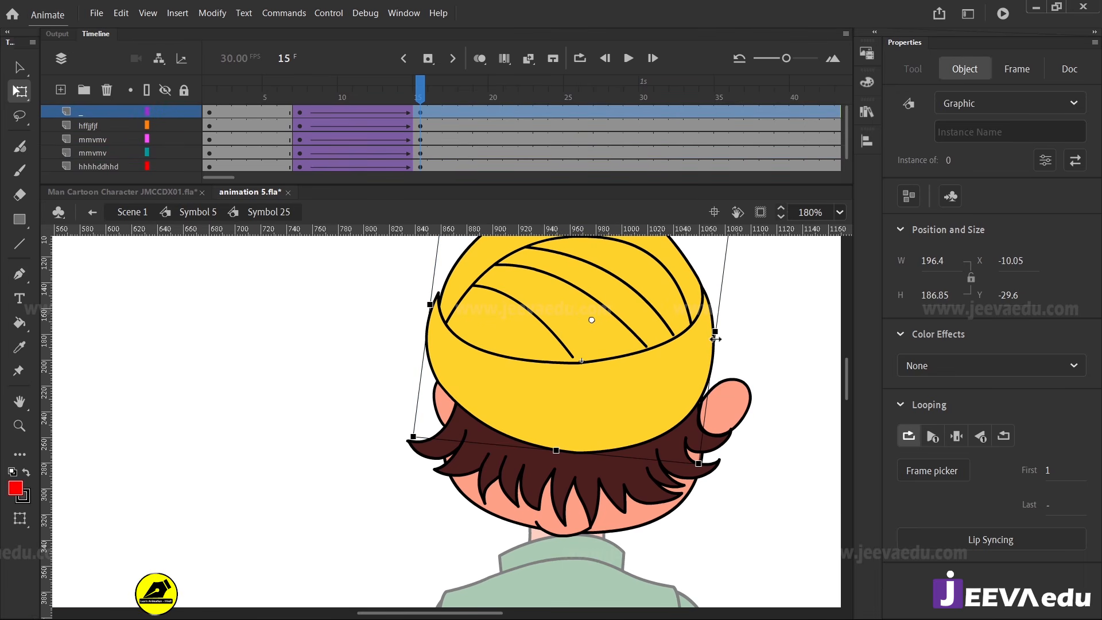
pyautogui.click(665, 468)
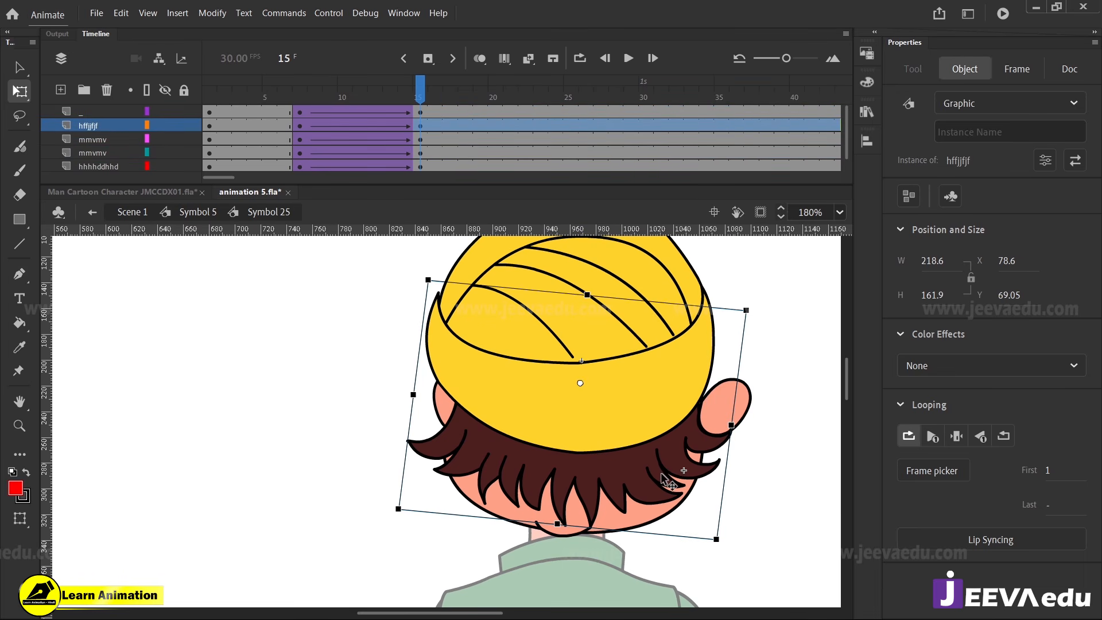
pyautogui.moveTo(731, 426); pyautogui.dragTo(714, 423)
pyautogui.press('Left')
pyautogui.press('Left')
pyautogui.press('Left')
pyautogui.press('Left')
pyautogui.press('Left')
pyautogui.press('Left')
pyautogui.press('Left')
pyautogui.press('Left')
pyautogui.press('Left')
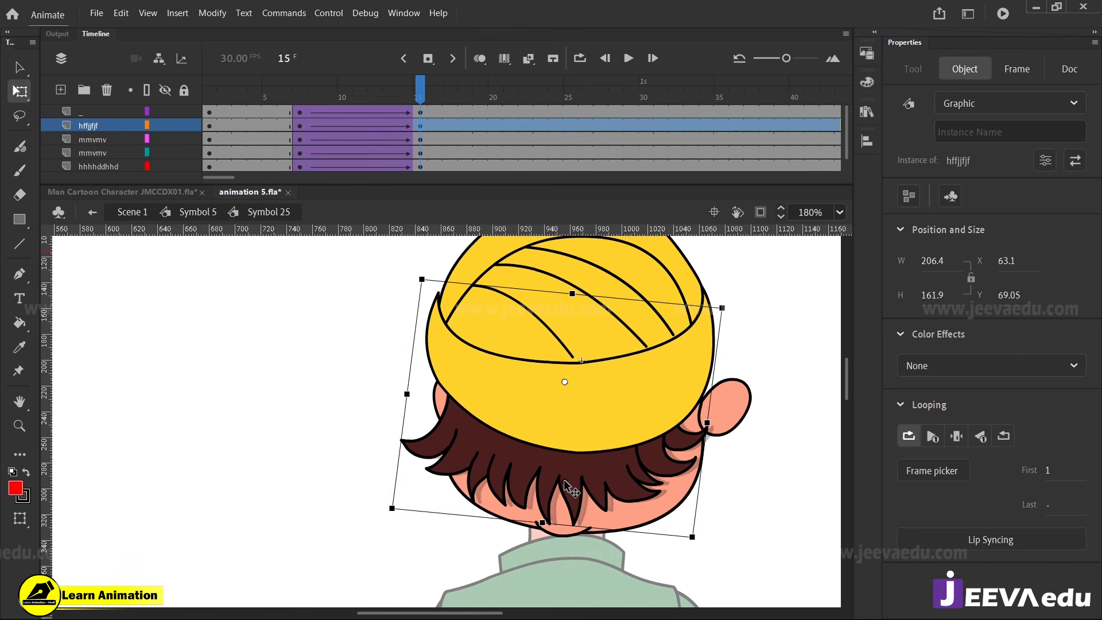
# Widen the face shape toward the right to about 194 at frame 15, then enlarge and rotate the right-hand-side ear to fit it
pyautogui.click(659, 519)
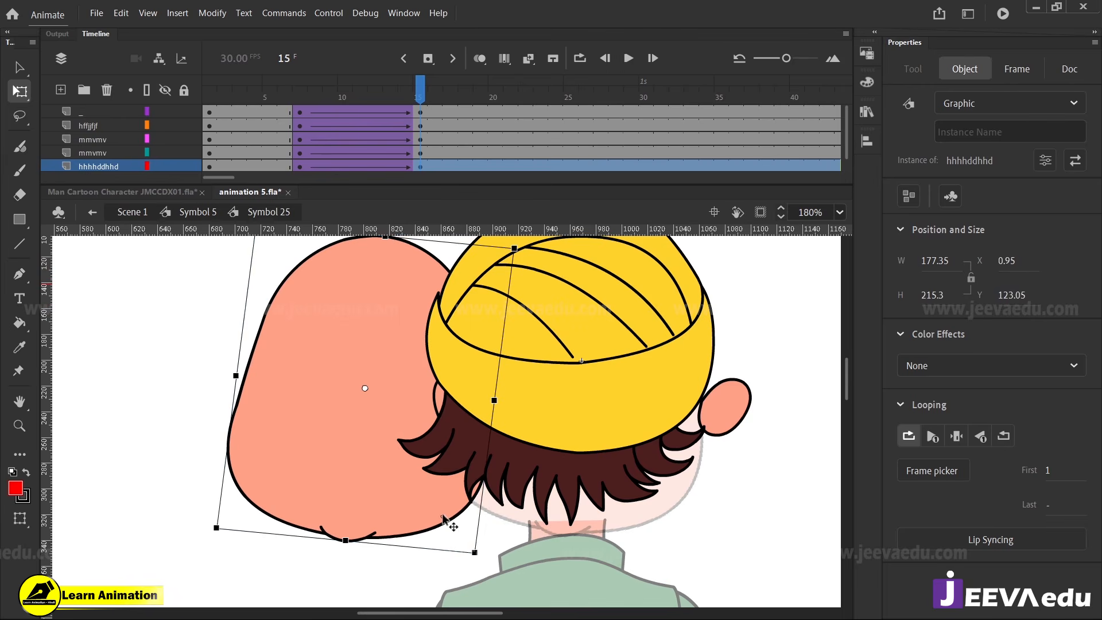
pyautogui.moveTo(710, 396); pyautogui.dragTo(732, 402)
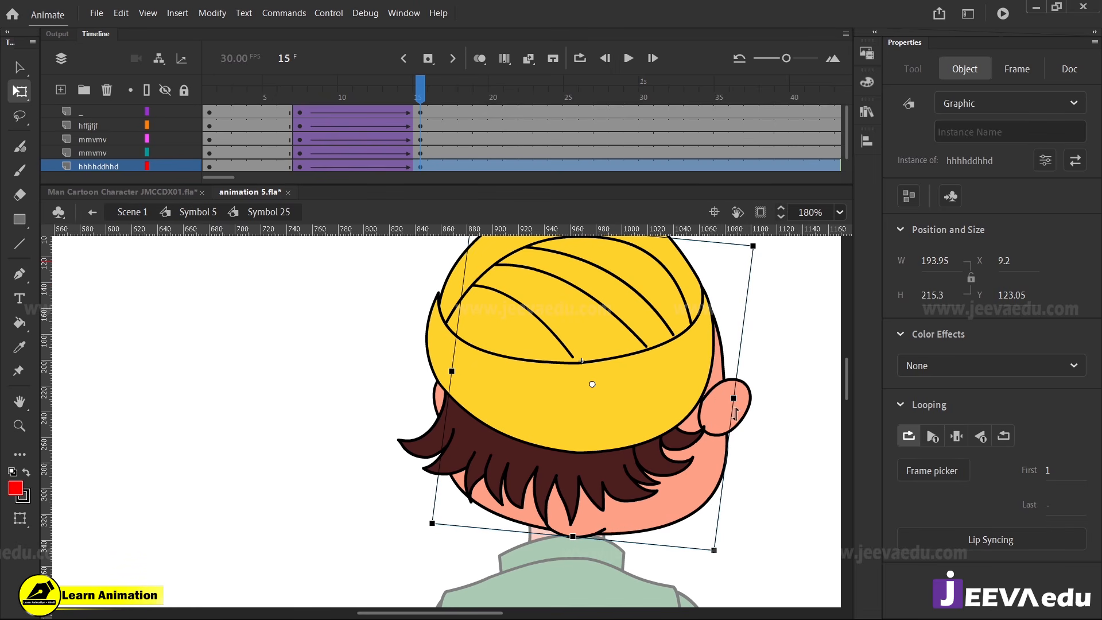
pyautogui.click(730, 428)
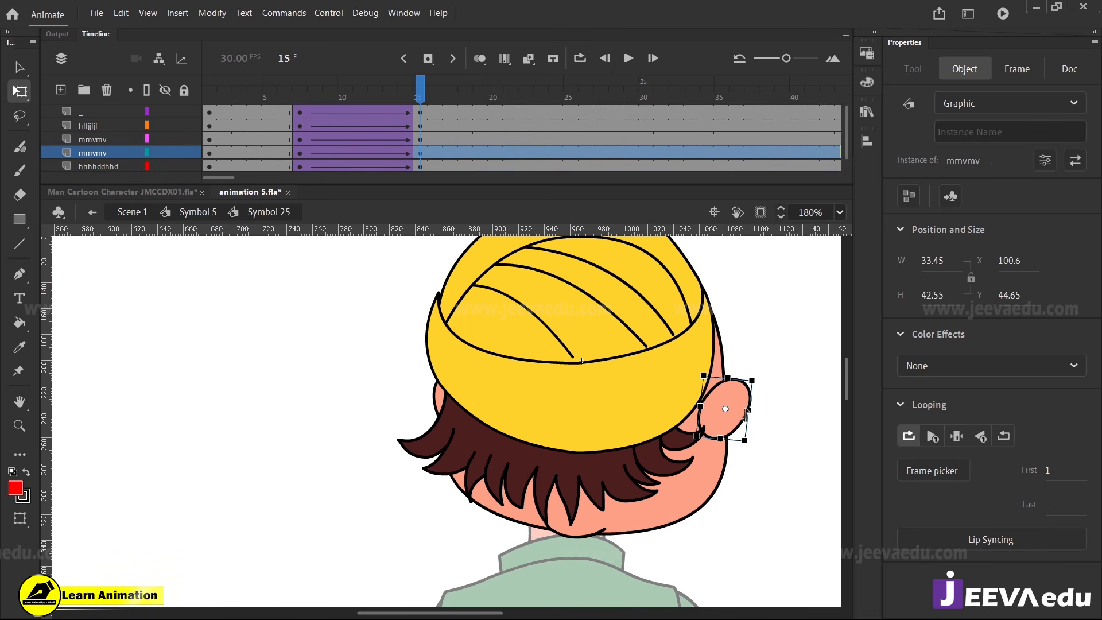
pyautogui.moveTo(763, 389); pyautogui.dragTo(750, 381)
pyautogui.press('z')
pyautogui.keyDown('alt'); pyautogui.click(596, 418); pyautogui.keyUp('alt')
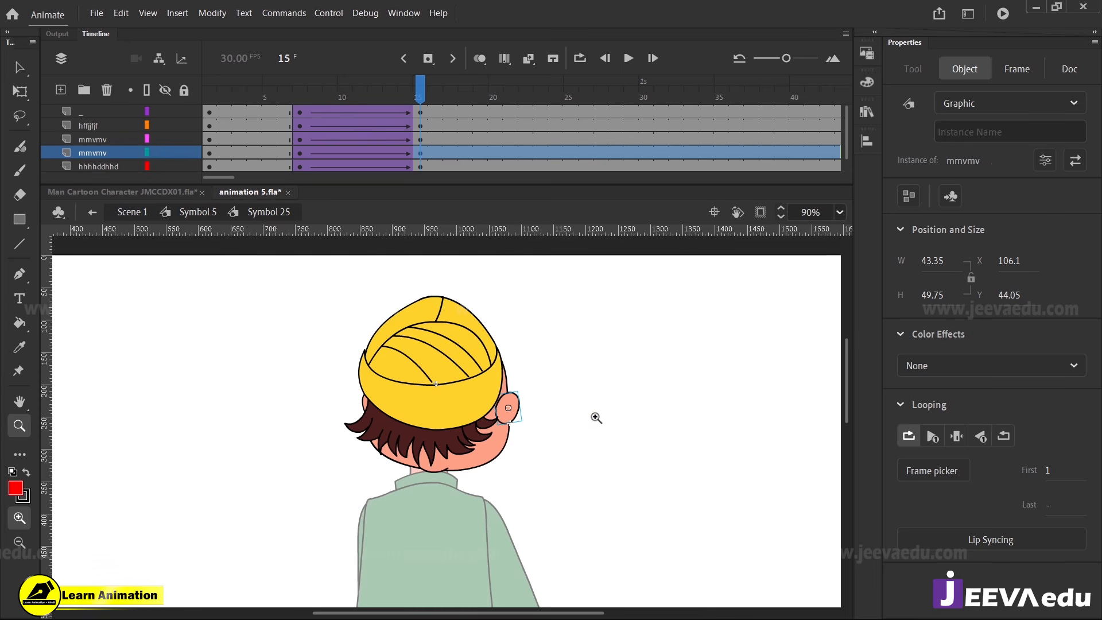
pyautogui.moveTo(409, 92)
pyautogui.mouseDown()
pyautogui.moveTo(344, 92)
pyautogui.moveTo(406, 93)
pyautogui.mouseUp()
pyautogui.moveTo(412, 129); pyautogui.dragTo(419, 132)
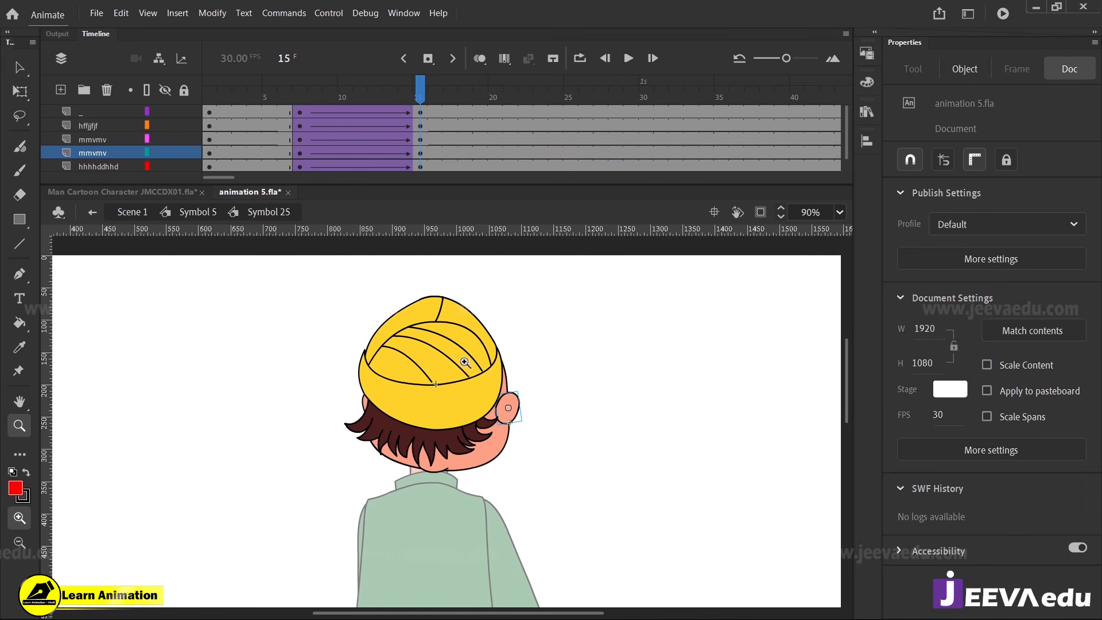
# Skew the hair's lower edge toward the left at frame 15 and move the cap slightly right
pyautogui.press('v')
pyautogui.click(459, 444)
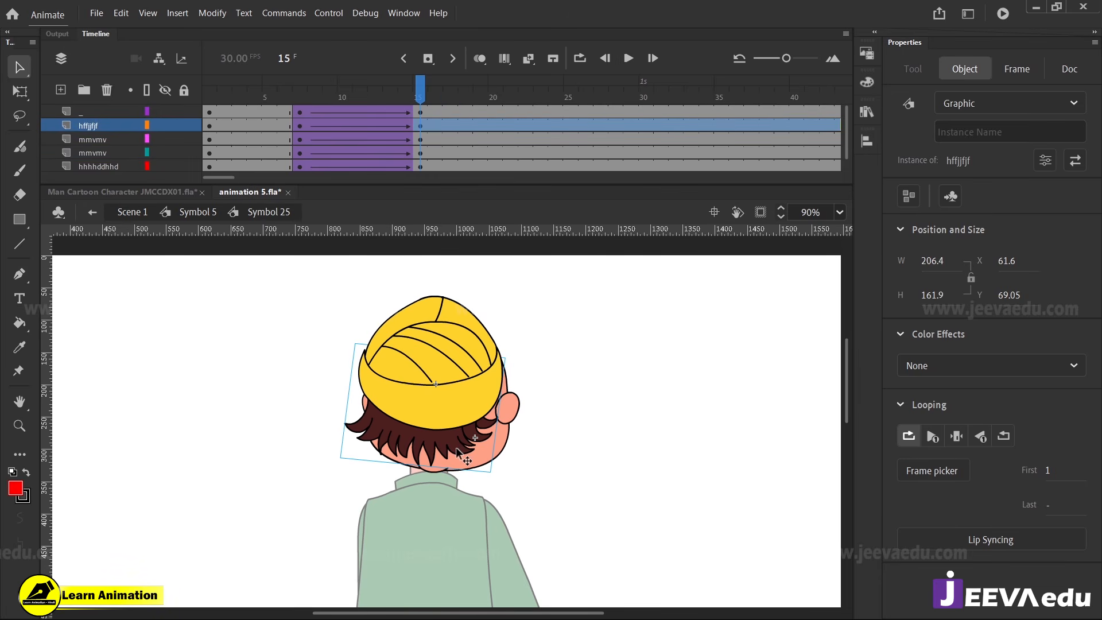
pyautogui.press('q')
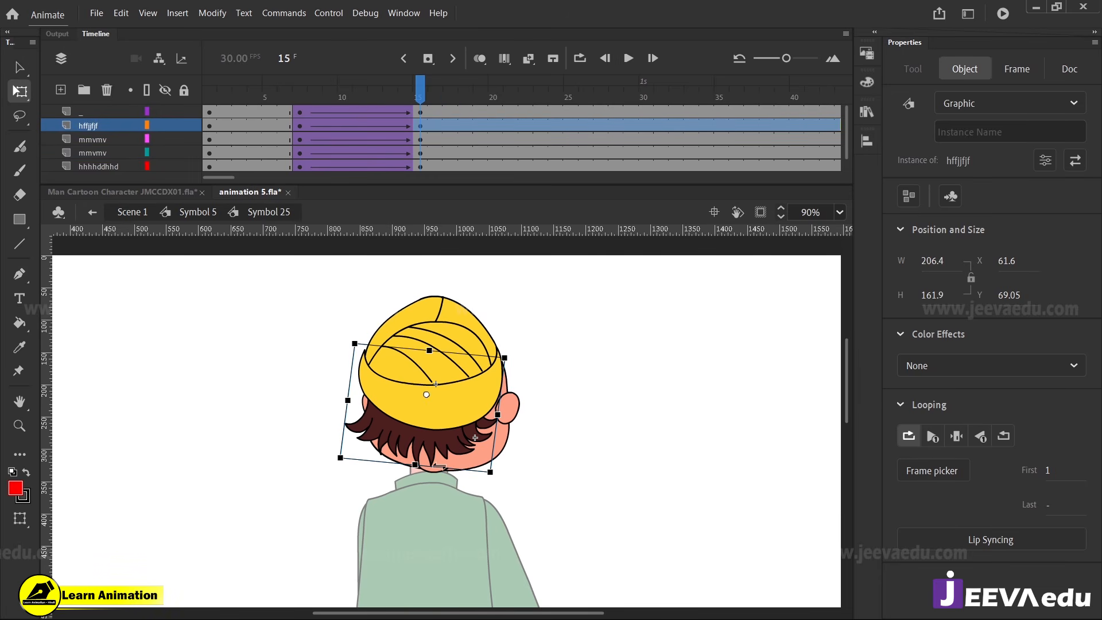
pyautogui.moveTo(444, 467); pyautogui.dragTo(435, 466)
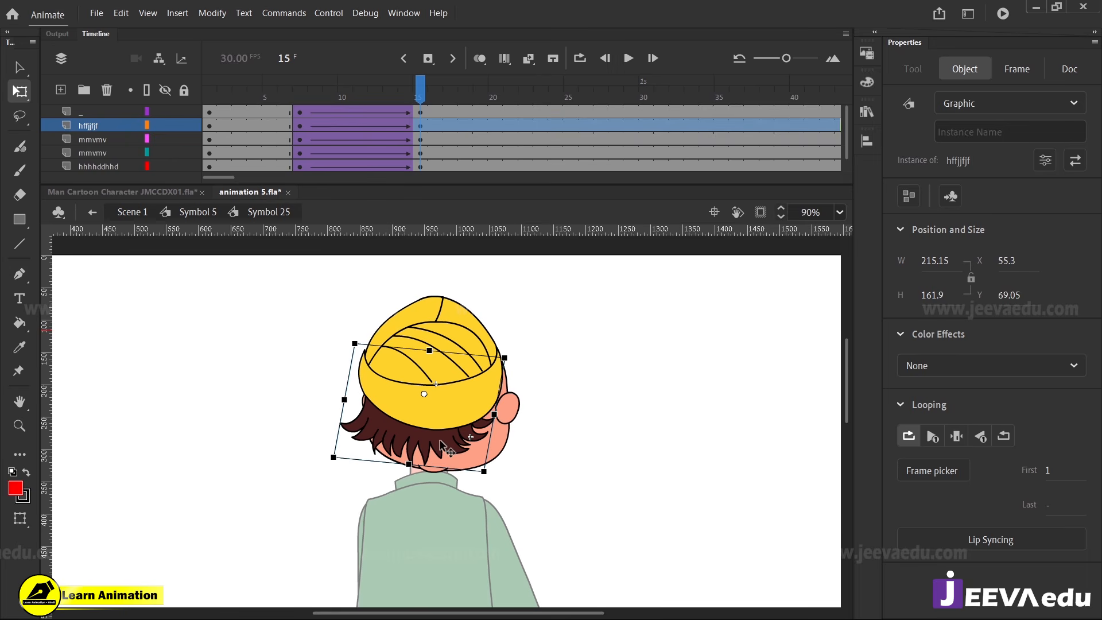
pyautogui.moveTo(398, 127)
pyautogui.mouseDown()
pyautogui.moveTo(357, 103)
pyautogui.moveTo(329, 112)
pyautogui.moveTo(405, 121)
pyautogui.mouseUp()
pyautogui.click(413, 125)
pyautogui.click(406, 332)
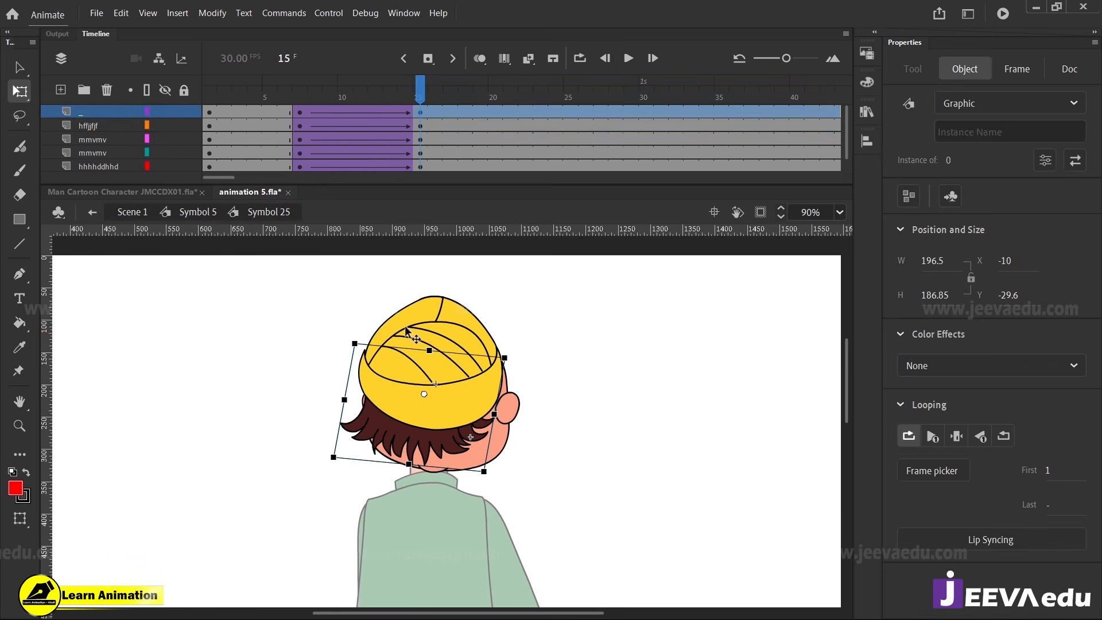
pyautogui.moveTo(406, 332); pyautogui.dragTo(442, 365)
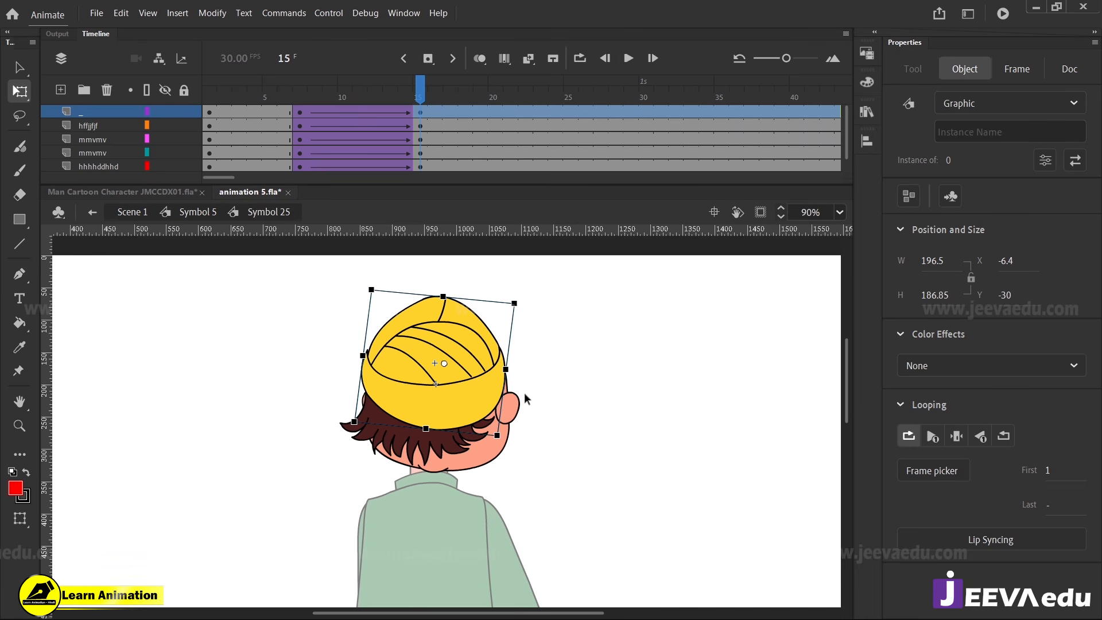
# Stretch the face a little further to the right at frame 15, check it against the neighbouring frames, and trim its width slightly
pyautogui.click(507, 439)
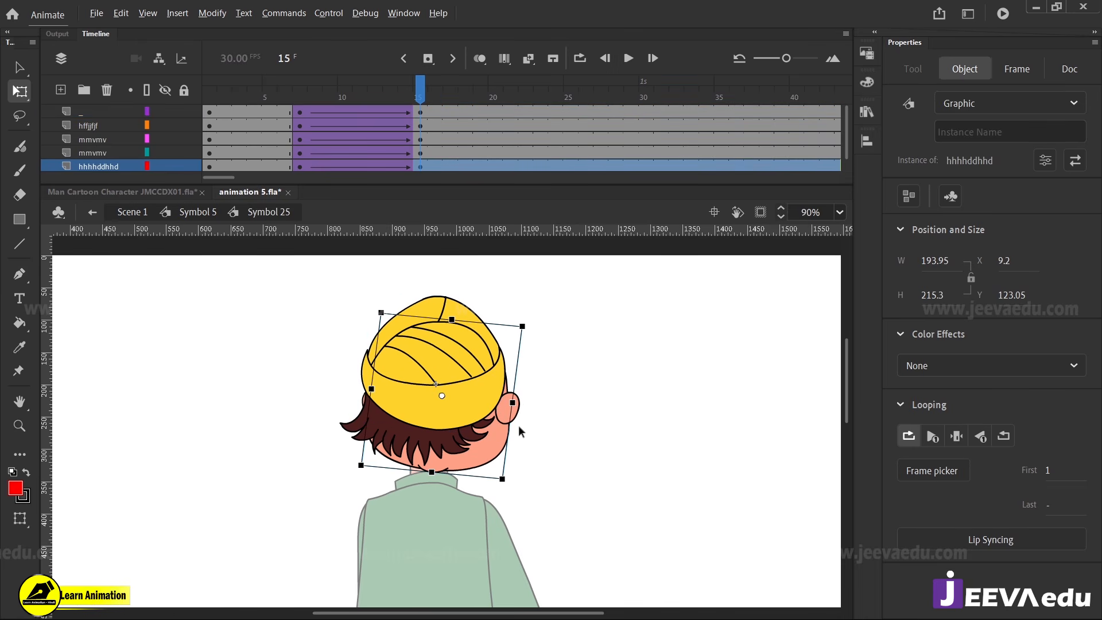
pyautogui.moveTo(513, 402); pyautogui.dragTo(519, 403)
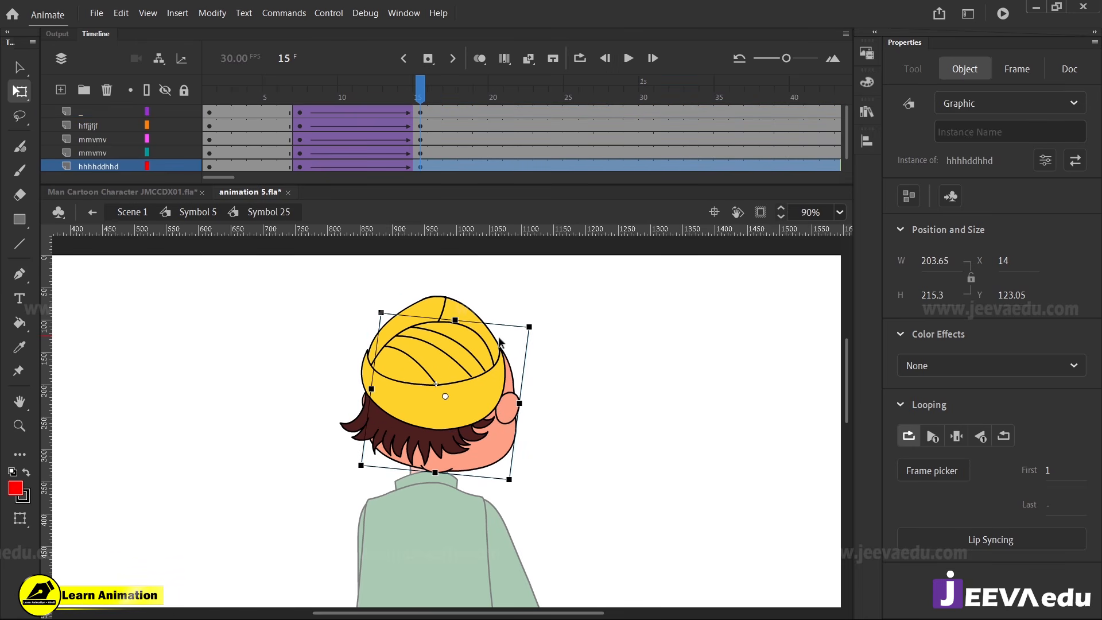
pyautogui.moveTo(417, 93); pyautogui.dragTo(419, 151)
pyautogui.click(507, 322)
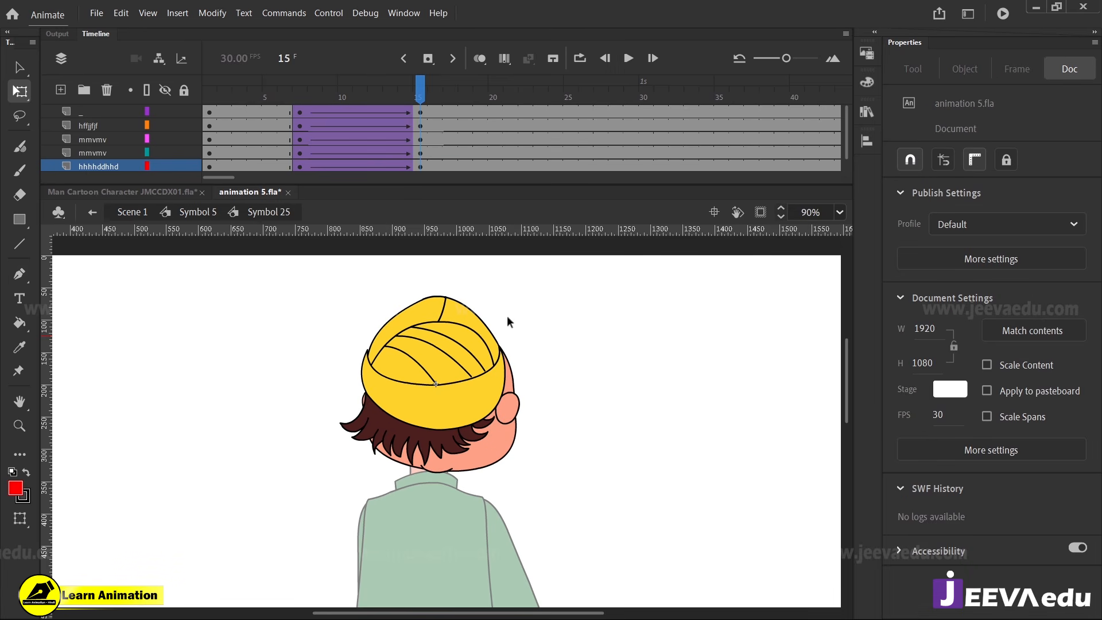
pyautogui.click(499, 441)
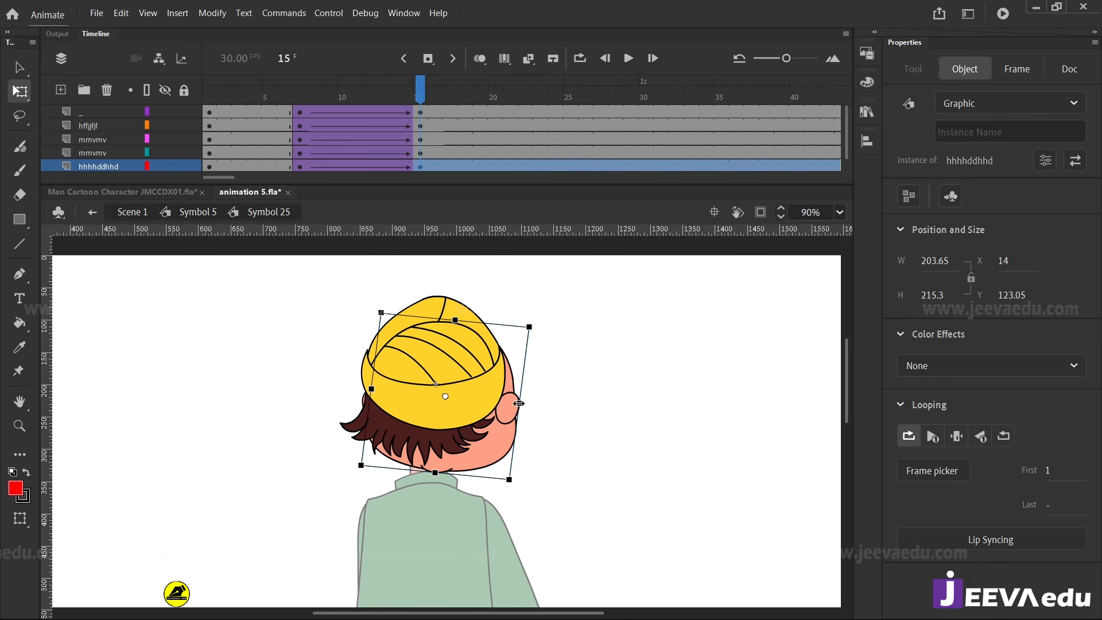
pyautogui.moveTo(520, 402); pyautogui.dragTo(518, 404)
pyautogui.click(537, 434)
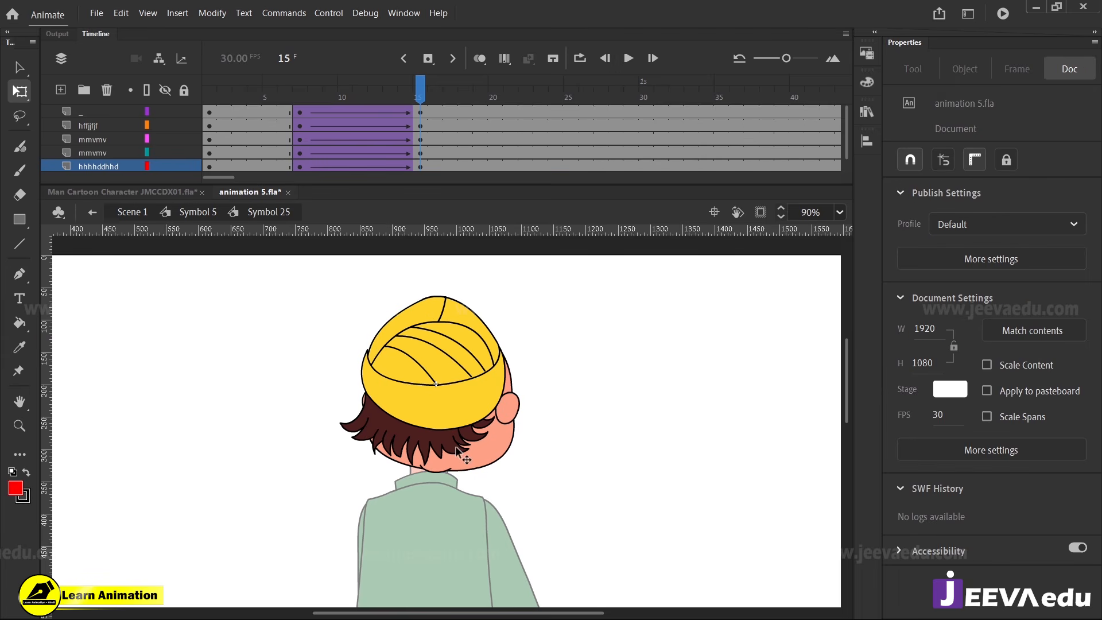
# Stretch the hair slightly downward to a height of about 166 at frame 15 and scrub the timeline to check the head turn
pyautogui.click(450, 447)
pyautogui.moveTo(410, 463); pyautogui.dragTo(409, 466)
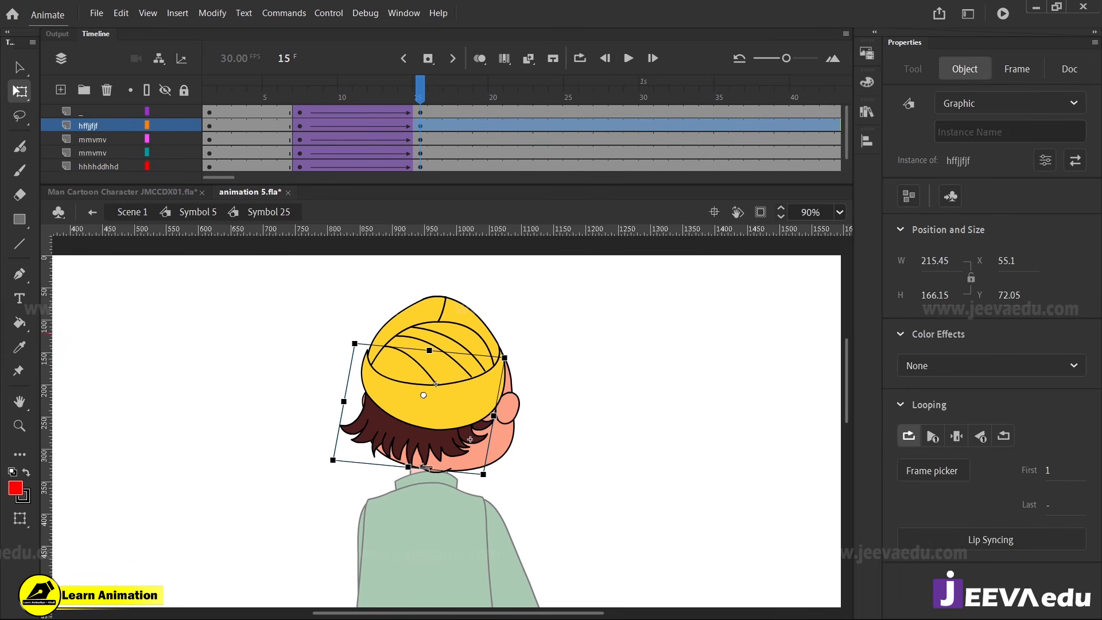
pyautogui.press('z')
pyautogui.keyDown('alt'); pyautogui.click(445, 439); pyautogui.keyUp('alt')
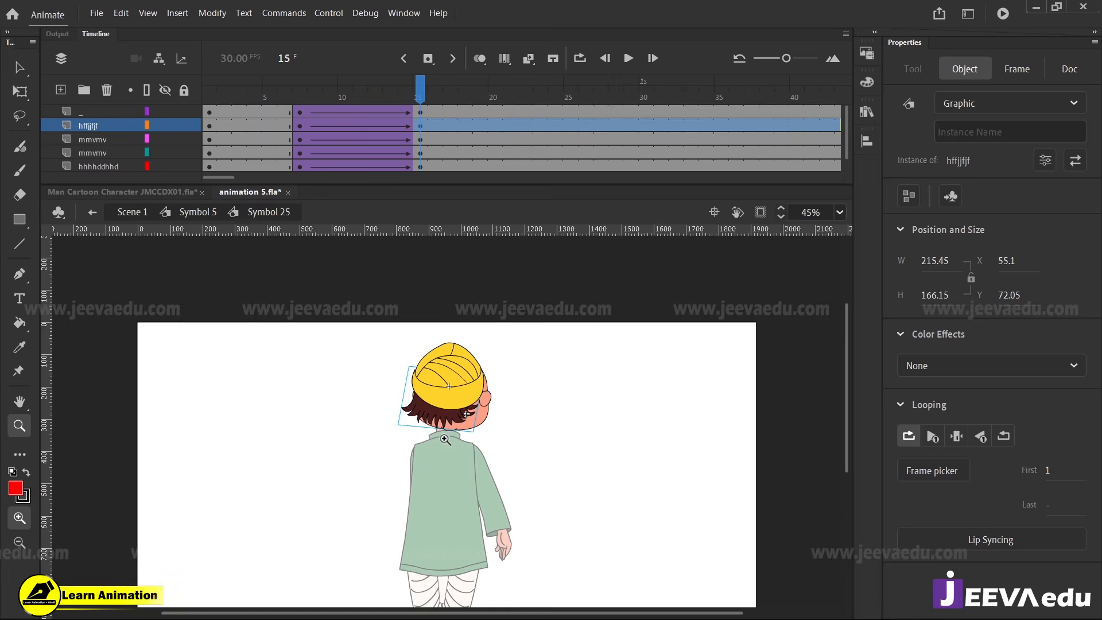
pyautogui.click(453, 396)
pyautogui.moveTo(418, 91); pyautogui.dragTo(421, 127)
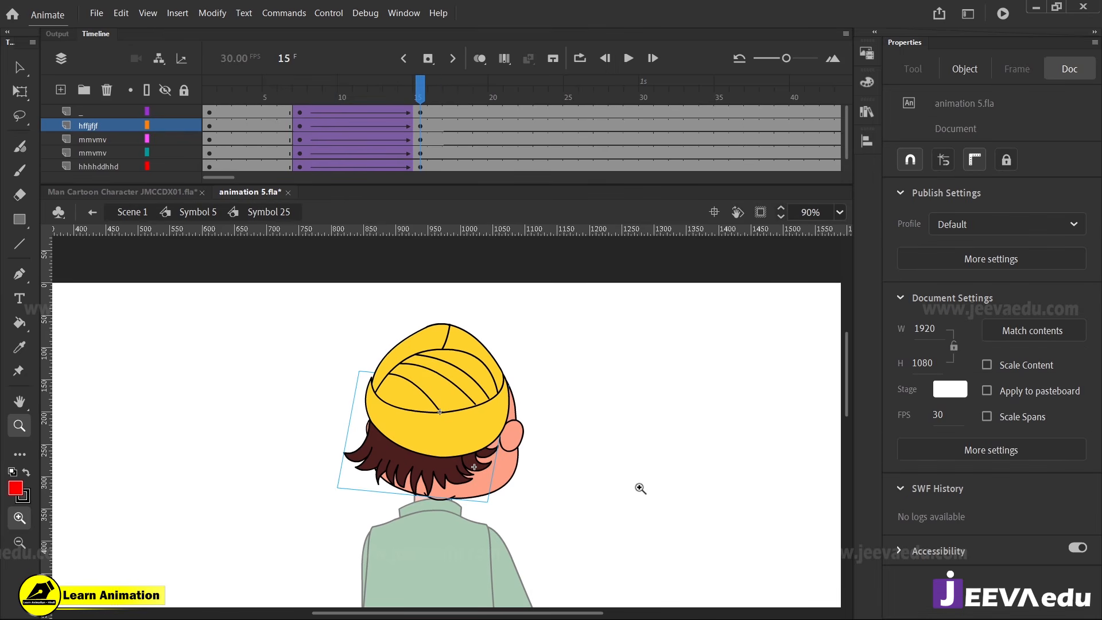
# Leave the head symbol for Symbol 5 and scrub the timeline up to frame 15 to review the whole body's motion
pyautogui.press('v')
pyautogui.doubleClick(562, 449)
pyautogui.press('z')
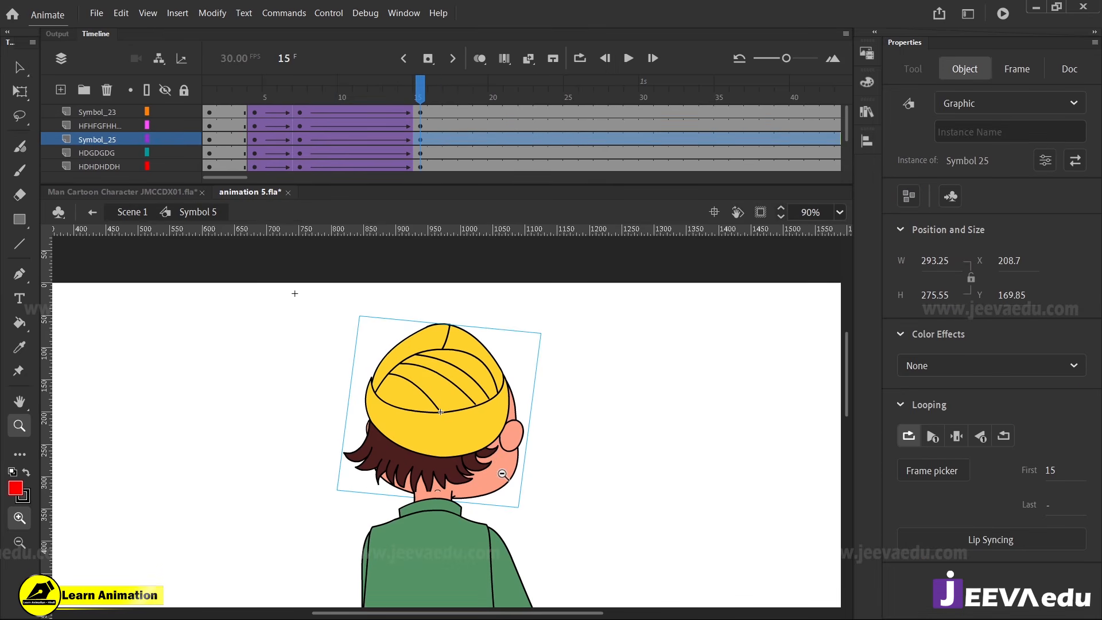
pyautogui.keyDown('alt'); pyautogui.click(548, 459); pyautogui.keyUp('alt')
pyautogui.moveTo(428, 101); pyautogui.dragTo(420, 144)
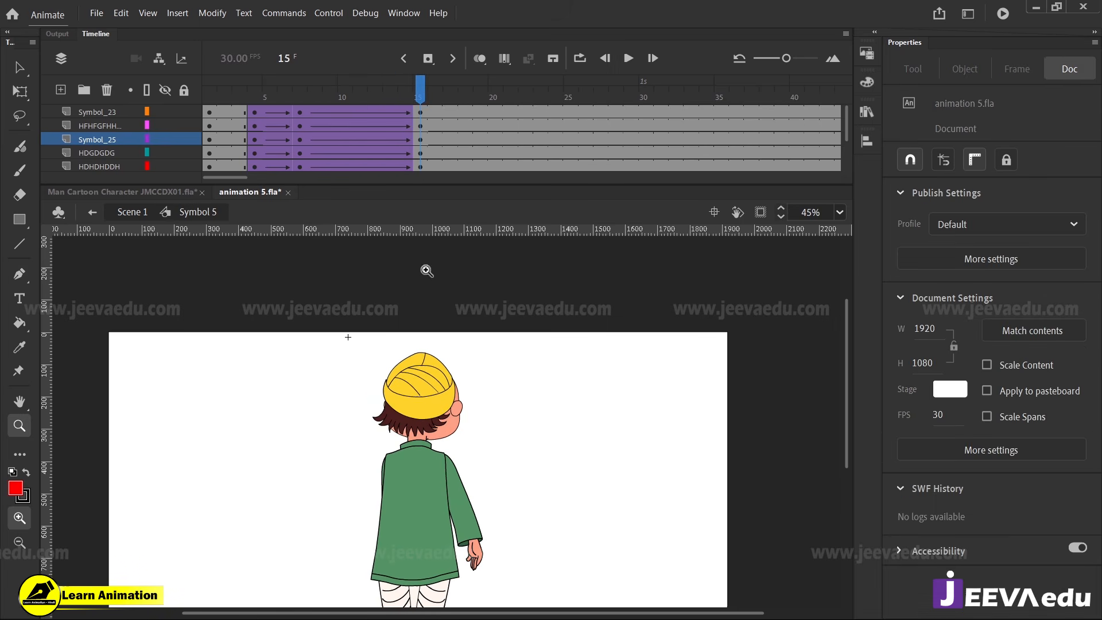
# Try rotating the head, Symbol 25, further clockwise at frame 15 and scrub the timeline to compare
pyautogui.click(447, 413)
pyautogui.press('q')
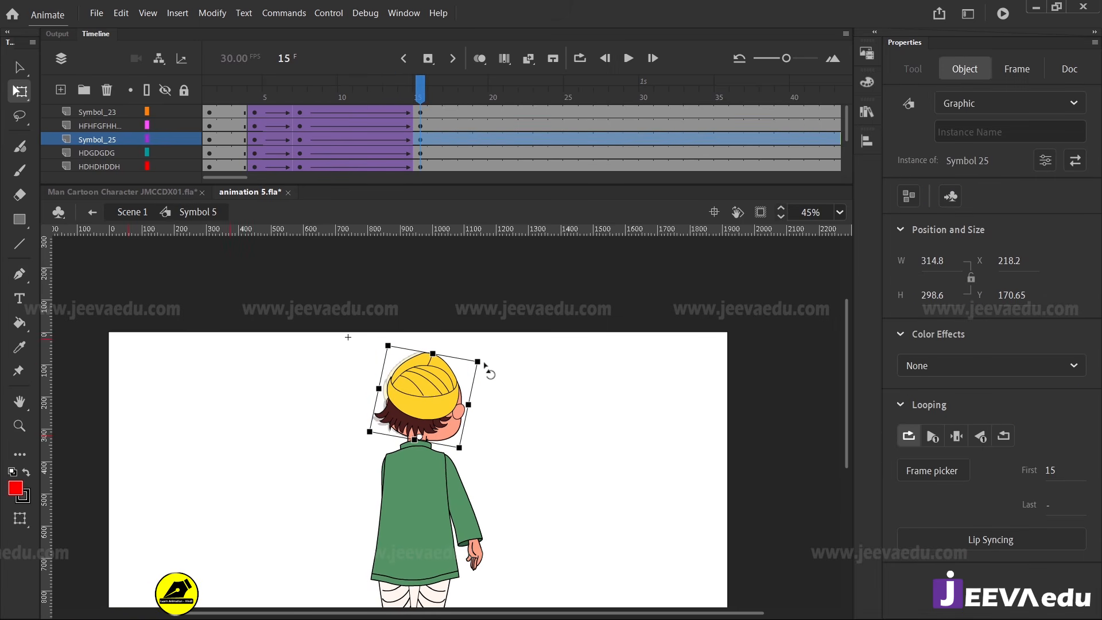
pyautogui.moveTo(415, 102); pyautogui.dragTo(419, 156)
# Examine how the head, neck and collar join at frame 15
pyautogui.press('z')
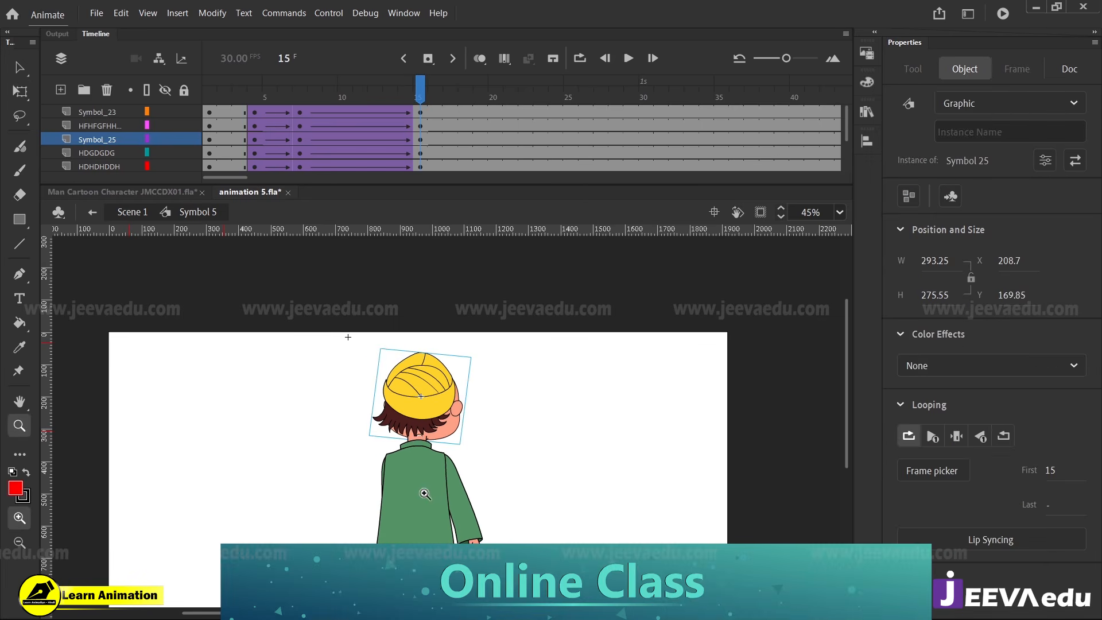
pyautogui.click(422, 490)
pyautogui.keyDown('alt'); pyautogui.click(467, 498); pyautogui.keyUp('alt')
pyautogui.click(437, 363)
pyautogui.click(449, 414)
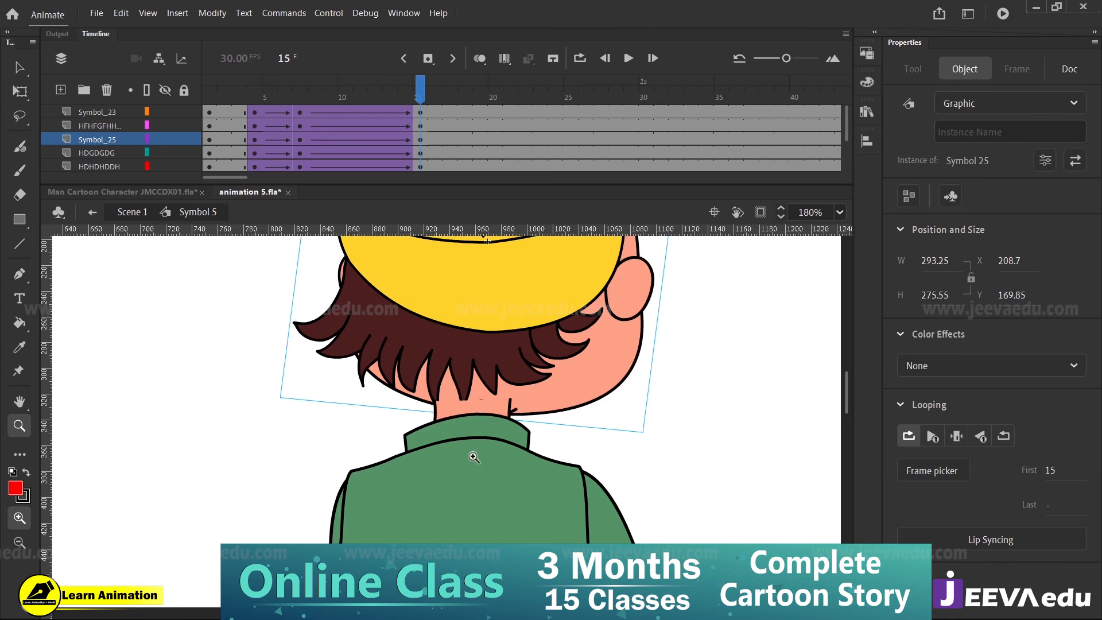
pyautogui.keyDown('ctrl'); pyautogui.click(475, 457); pyautogui.keyUp('ctrl')
pyautogui.keyDown('alt'); pyautogui.click(470, 476); pyautogui.keyUp('alt')
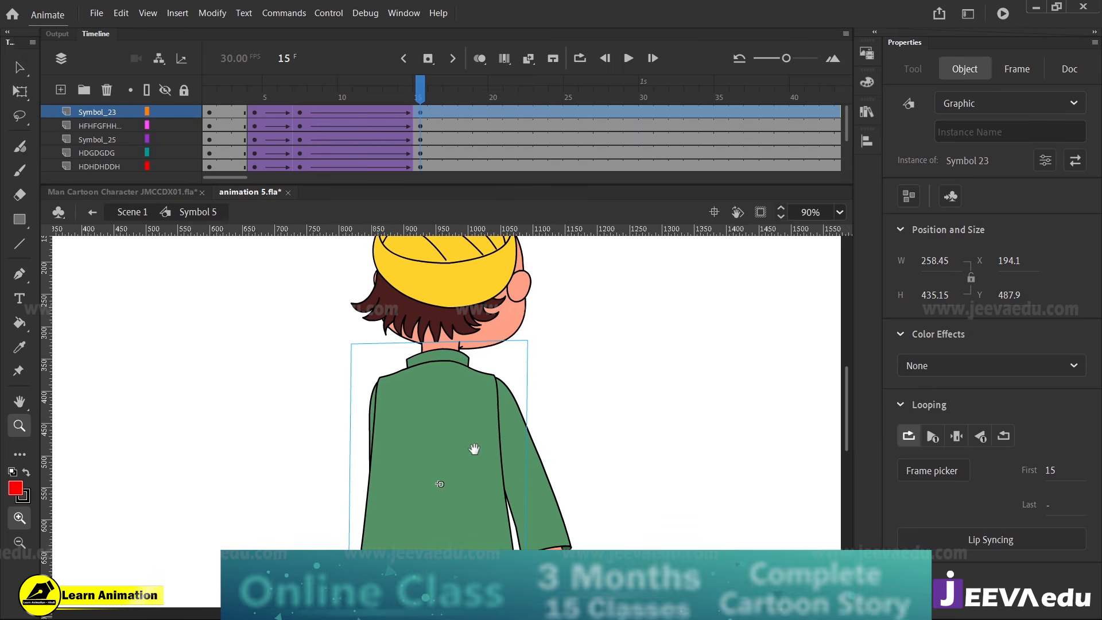
pyautogui.keyDown('alt'); pyautogui.click(465, 453); pyautogui.keyUp('alt')
pyautogui.press('v')
pyautogui.moveTo(456, 470); pyautogui.dragTo(369, 455)
pyautogui.hotkey('ctrl', 'z')
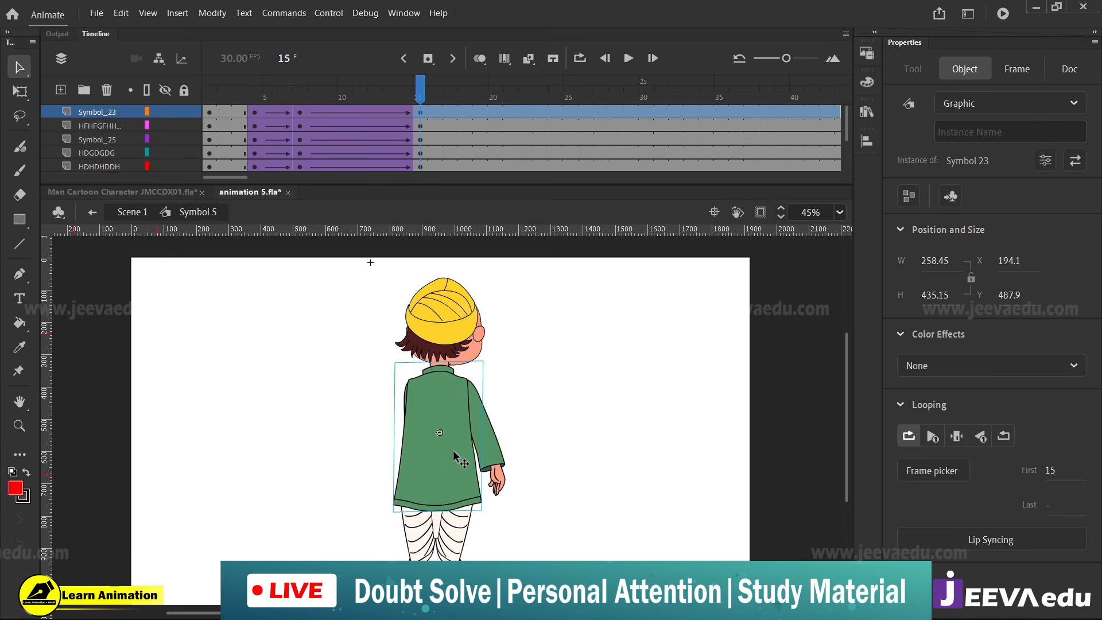
pyautogui.doubleClick(451, 454)
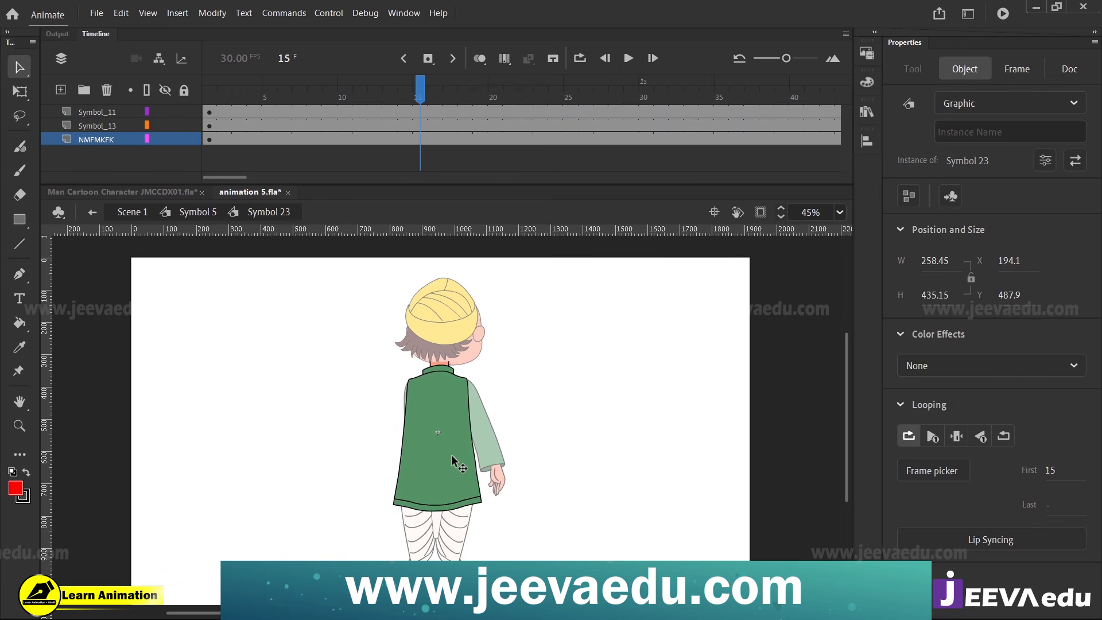
pyautogui.doubleClick(386, 402)
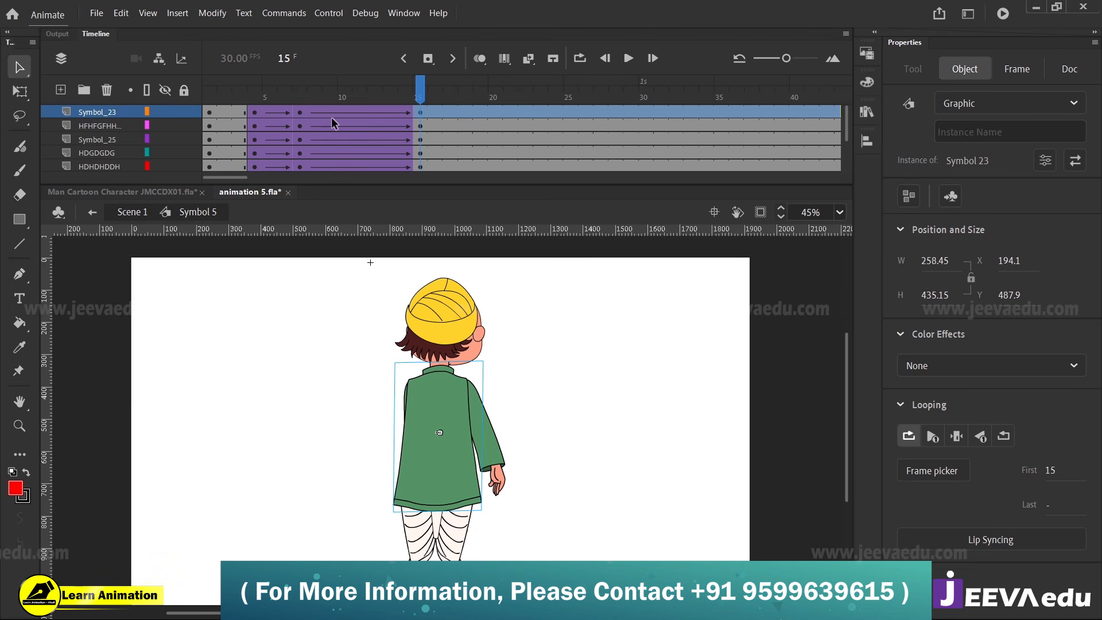
# Check the torso tween's ease at frame 7, open the torso symbol, Symbol 23, and add keyframes on all its layers at frame 15
pyautogui.click(302, 116)
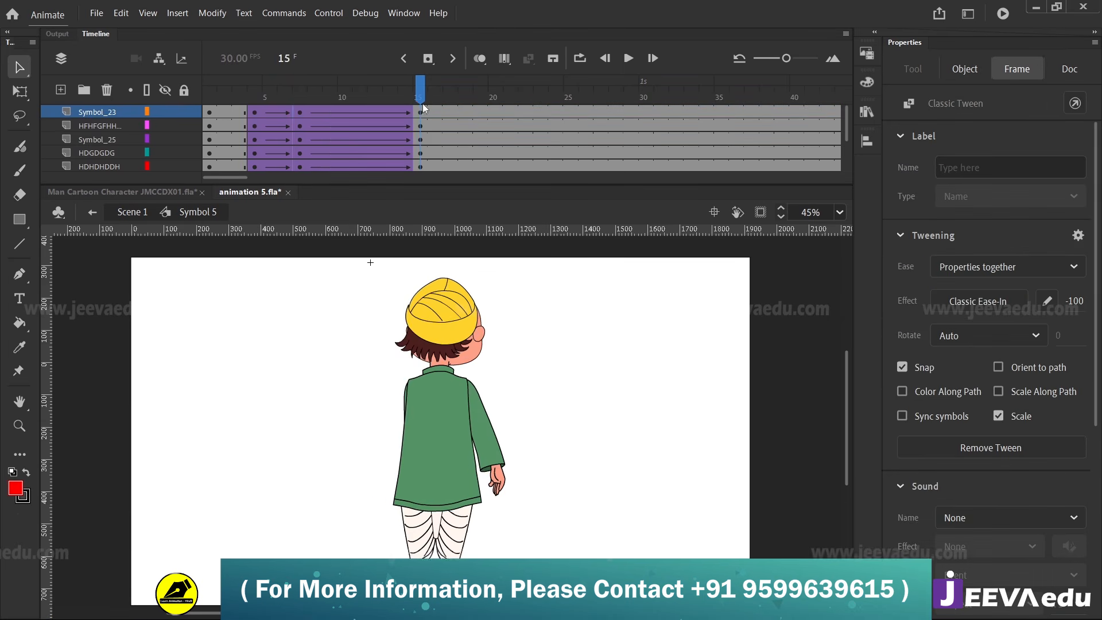
pyautogui.doubleClick(453, 410)
pyautogui.press('z')
pyautogui.moveTo(369, 333); pyautogui.dragTo(528, 571)
pyautogui.moveTo(516, 438); pyautogui.dragTo(513, 448)
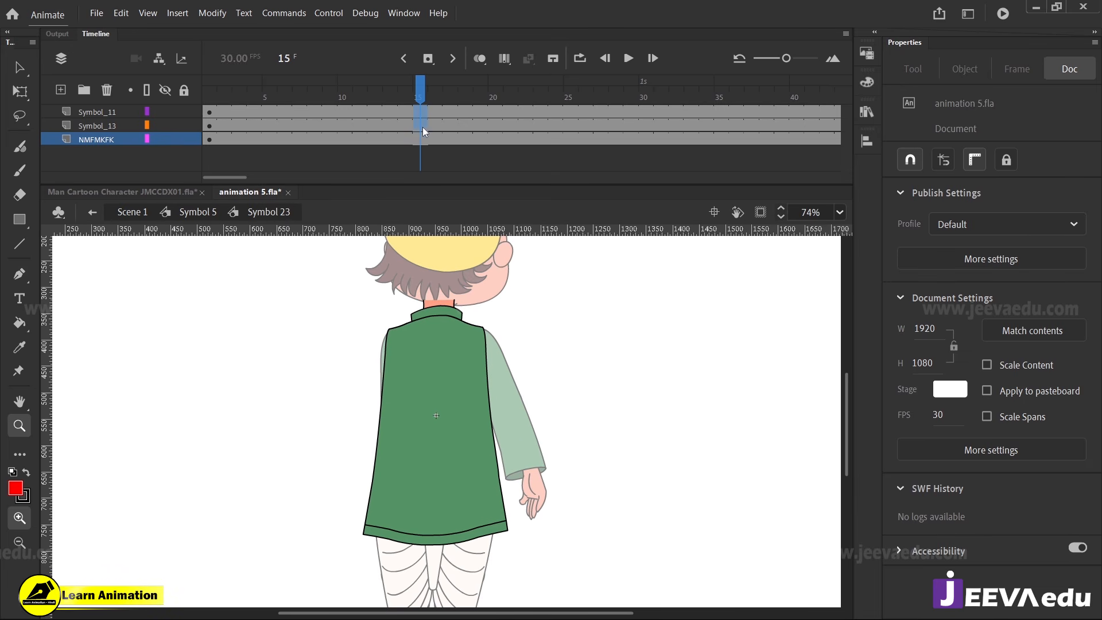
pyautogui.press('F6')
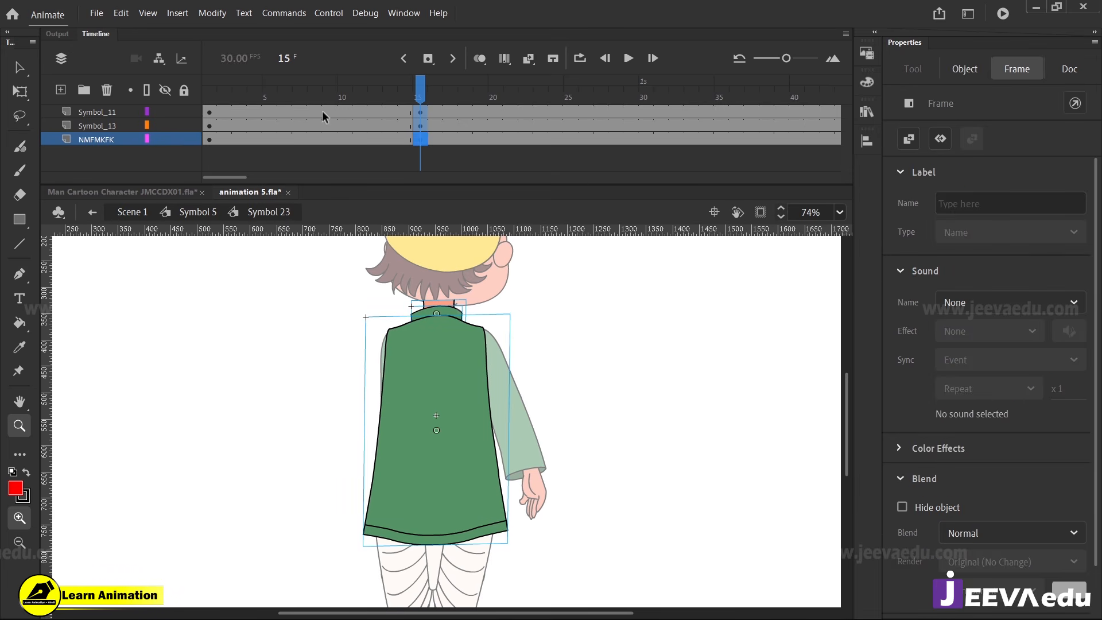
# Add keyframes at frame 7 on all three torso layers and create classic tweens to frame 15 with an ease of -100
pyautogui.moveTo(319, 110); pyautogui.dragTo(304, 135)
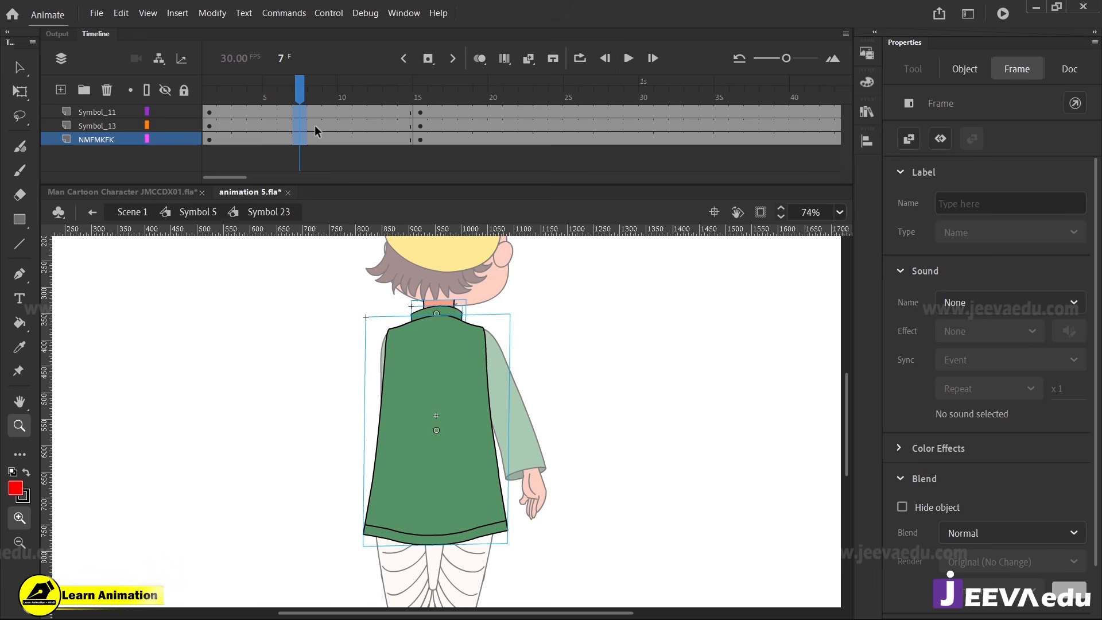
pyautogui.rightClick(303, 117)
pyautogui.click(334, 127)
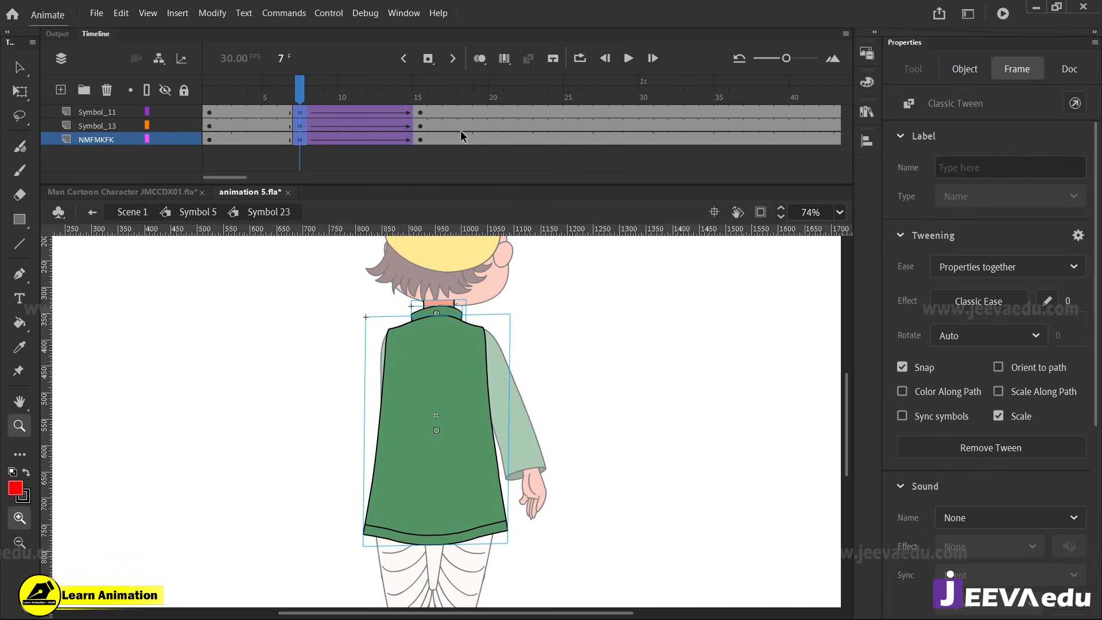
pyautogui.moveTo(670, 291); pyautogui.dragTo(484, 282)
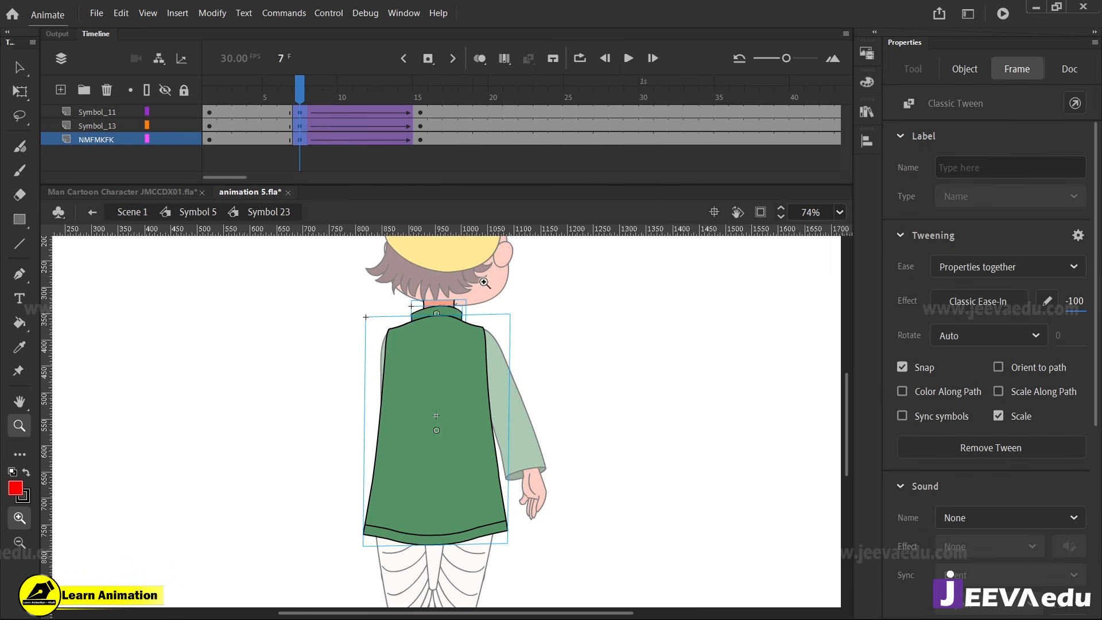
# Narrow the collar, Symbol 13, to a width of about 70.7 and extend its right edge slightly outward at frame 15
pyautogui.click(421, 113)
pyautogui.click(457, 366)
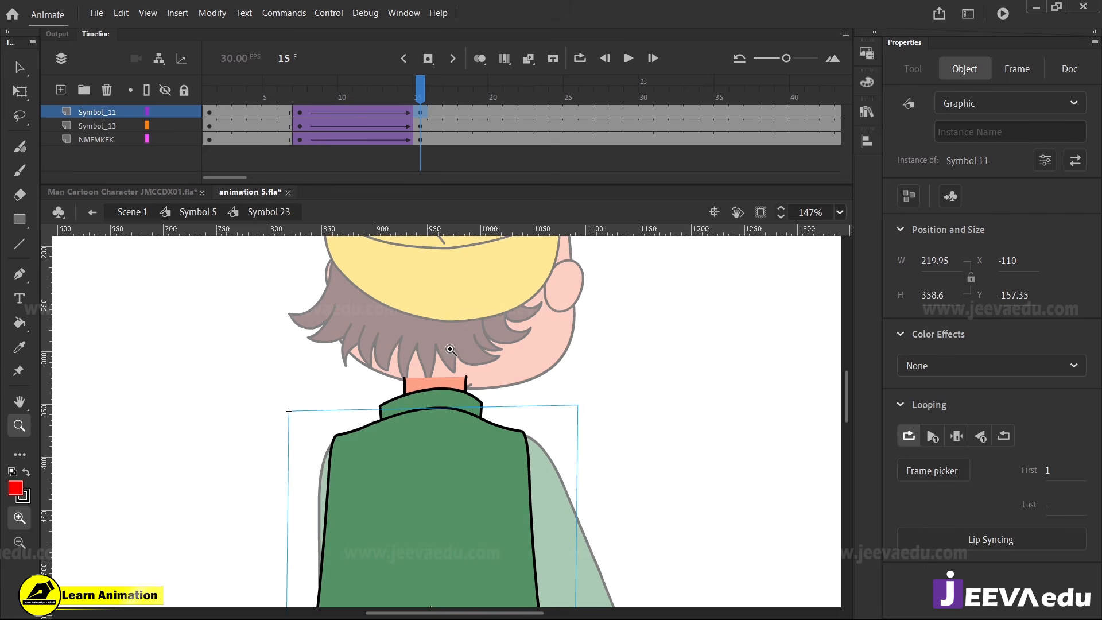
pyautogui.press('v')
pyautogui.click(443, 396)
pyautogui.press('q')
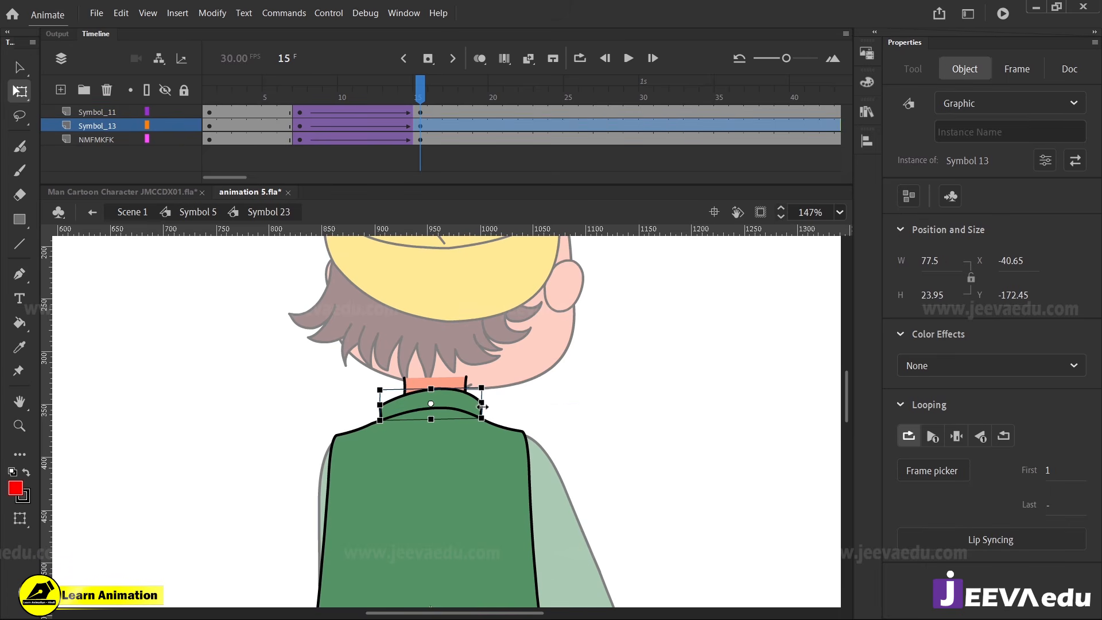
pyautogui.click(454, 385)
pyautogui.press('z')
pyautogui.click(445, 395)
pyautogui.press('v')
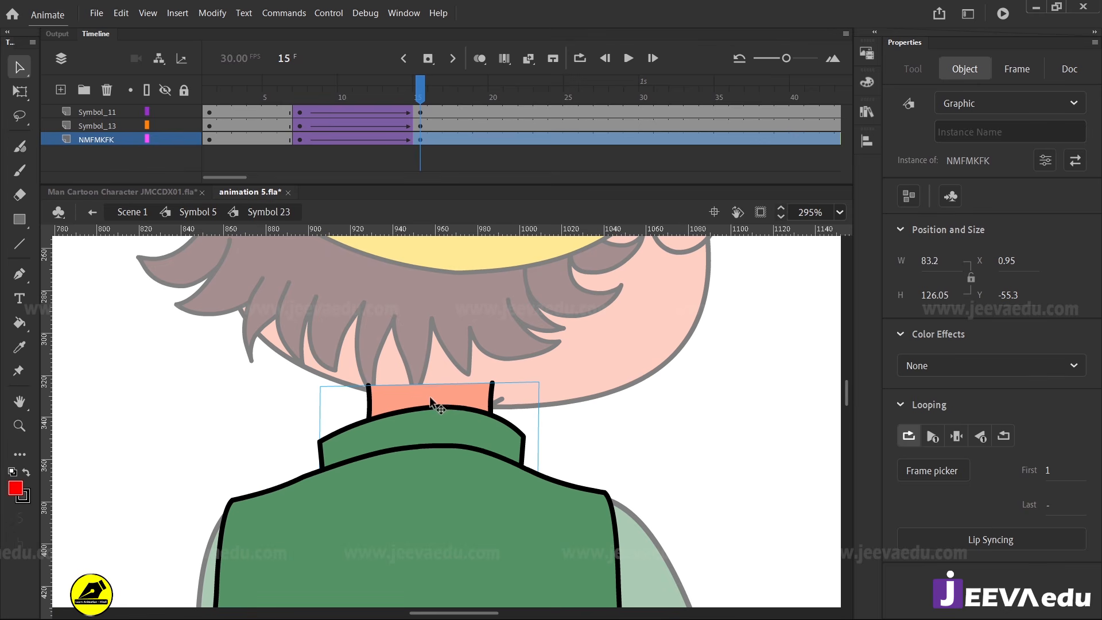
pyautogui.click(376, 435)
pyautogui.press('q')
pyautogui.moveTo(315, 439); pyautogui.dragTo(349, 439)
pyautogui.moveTo(523, 435); pyautogui.dragTo(535, 437)
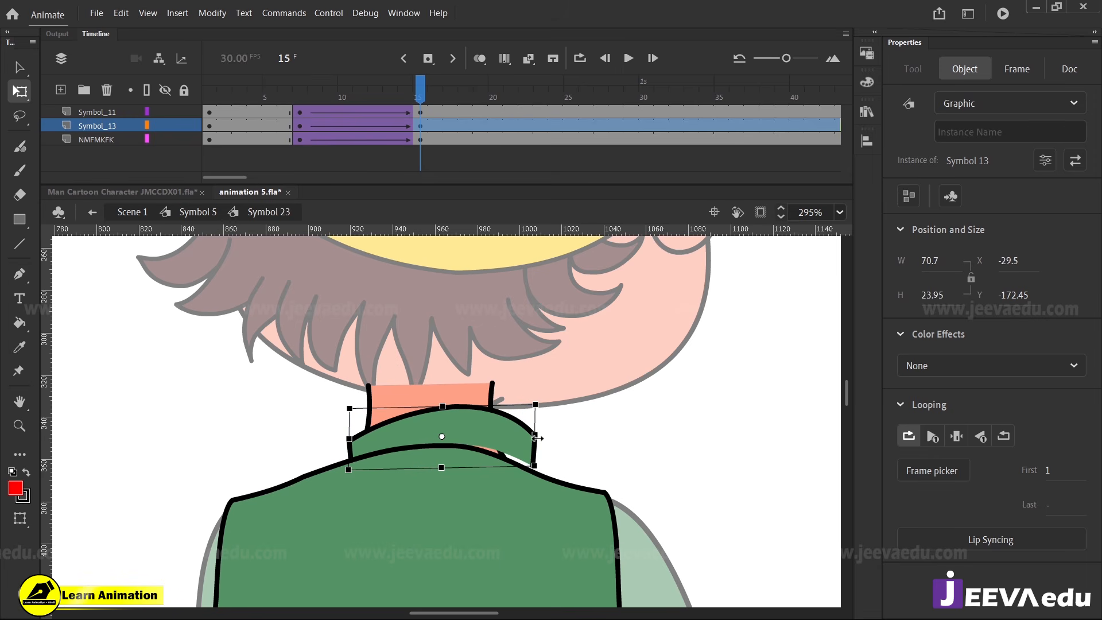
# Widen the neck symbol, NMFMKFK, to the right to about 89.7 at frame 15 and scrub the timeline to check it
pyautogui.click(501, 399)
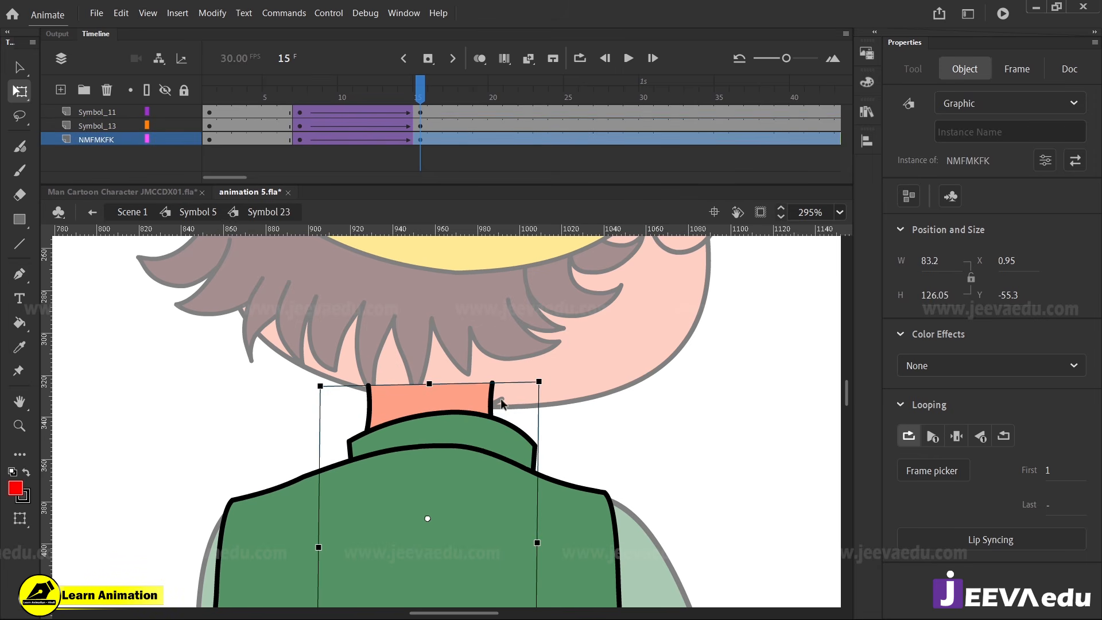
pyautogui.moveTo(536, 540); pyautogui.dragTo(554, 541)
pyautogui.press('z')
pyautogui.keyDown('alt'); pyautogui.click(461, 490); pyautogui.keyUp('alt')
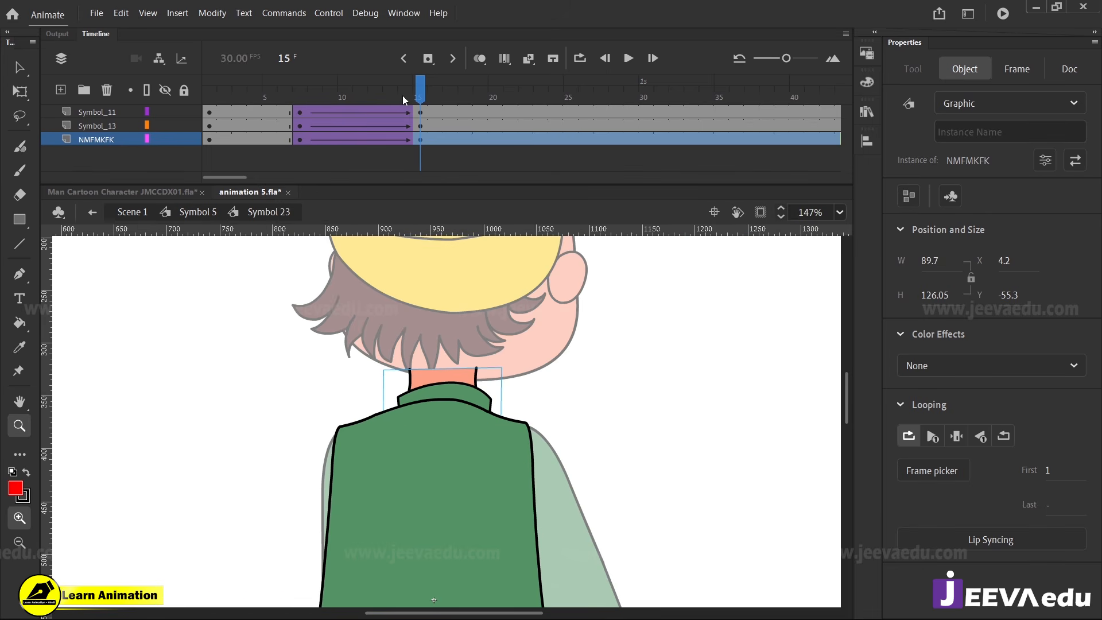
pyautogui.moveTo(402, 96); pyautogui.dragTo(421, 134)
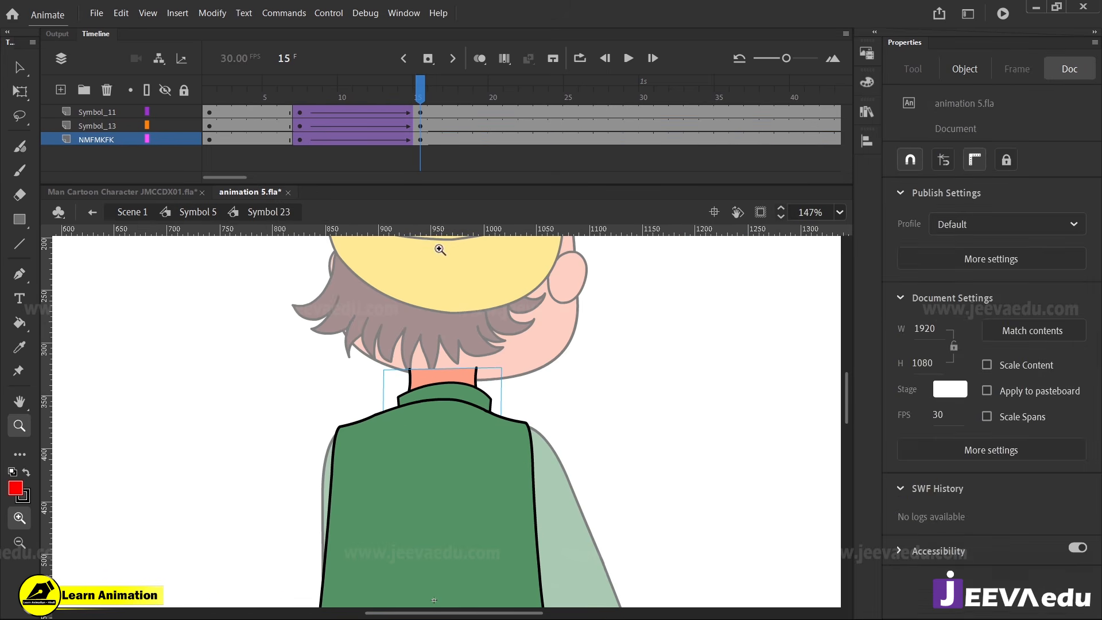
# Narrow the green shirt body, Symbol 11, from its right side to a width of about 207.95 at frame 15
pyautogui.keyDown('alt'); pyautogui.click(442, 419); pyautogui.keyUp('alt')
pyautogui.keyDown('alt'); pyautogui.click(447, 512); pyautogui.keyUp('alt')
pyautogui.click(445, 454)
pyautogui.press('v')
pyautogui.click(460, 474)
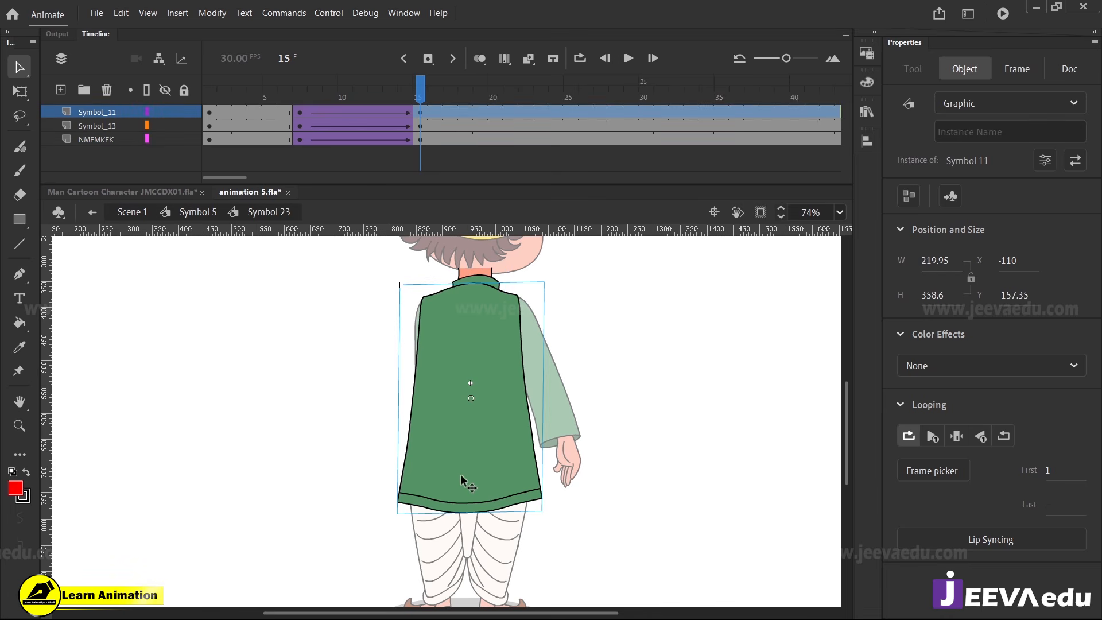
pyautogui.press('q')
pyautogui.moveTo(544, 396); pyautogui.dragTo(536, 396)
pyautogui.press('z')
pyautogui.click(493, 343)
# Skew the right side of the collar downward to a height of about 31.8 at frame 15 so it follows the shoulder
pyautogui.press('v')
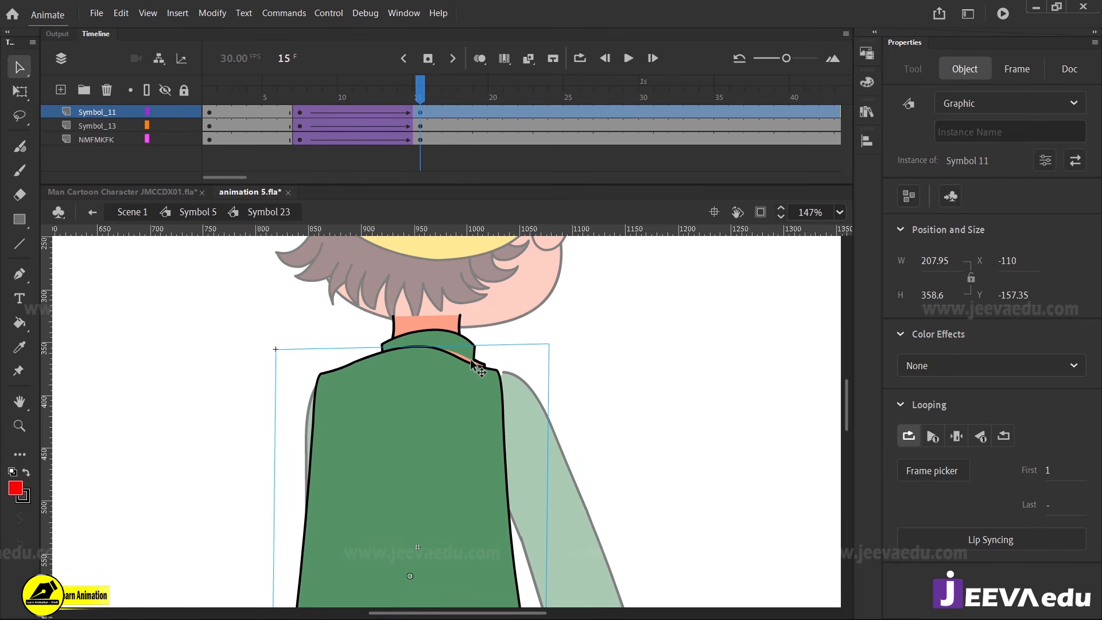
pyautogui.click(470, 351)
pyautogui.press('z')
pyautogui.click(459, 353)
pyautogui.press('q')
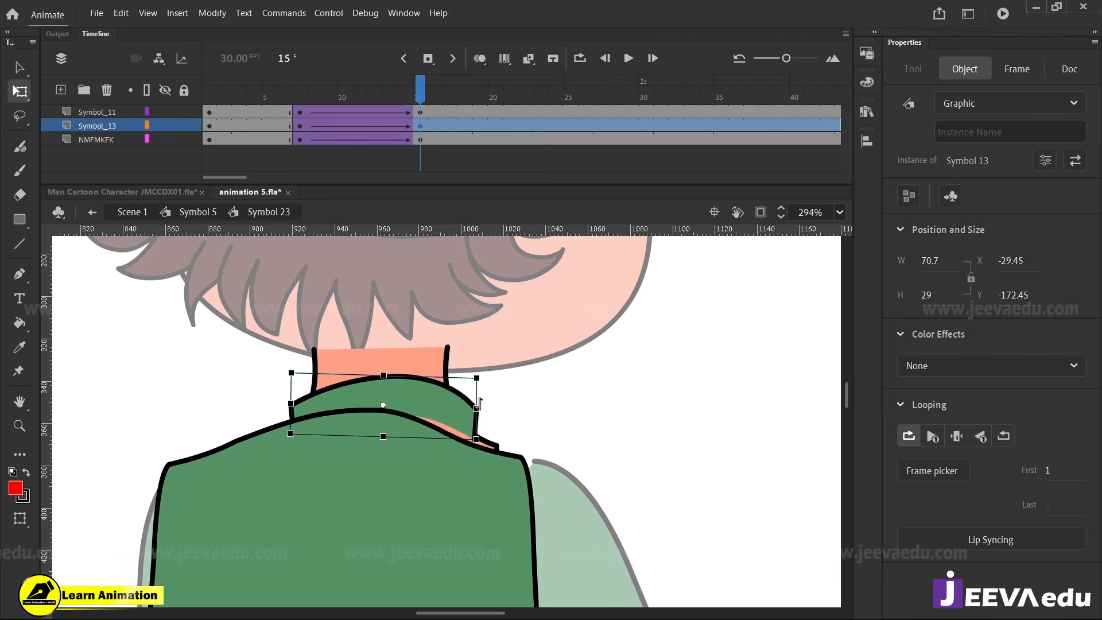
pyautogui.moveTo(479, 401); pyautogui.dragTo(479, 414)
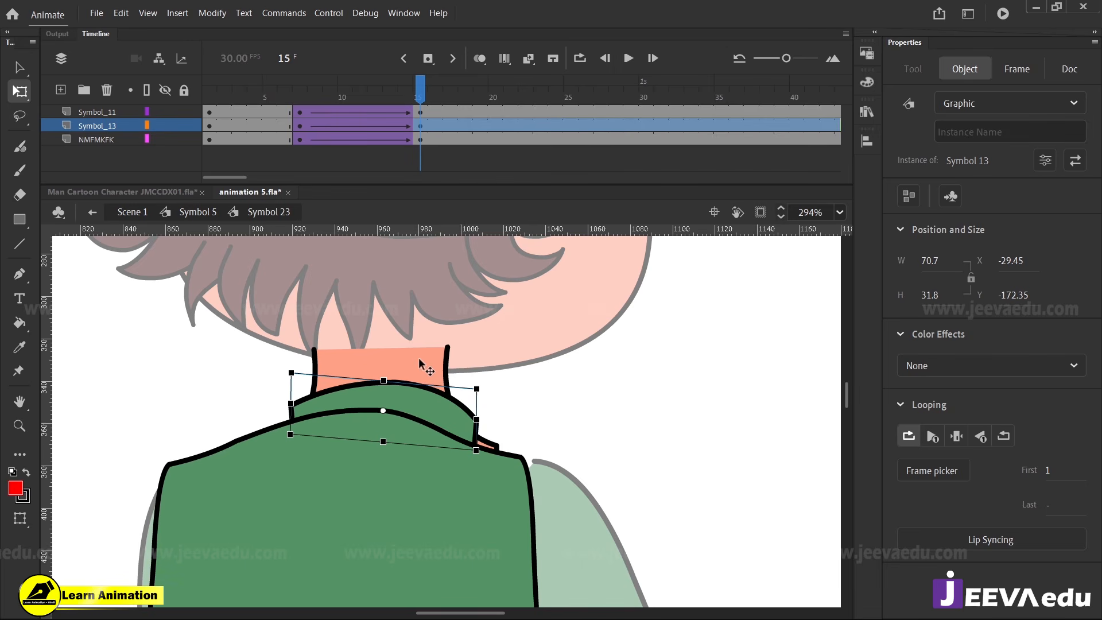
# Nudge the neck symbol down to Y -53.8 at frame 15
pyautogui.click(387, 523)
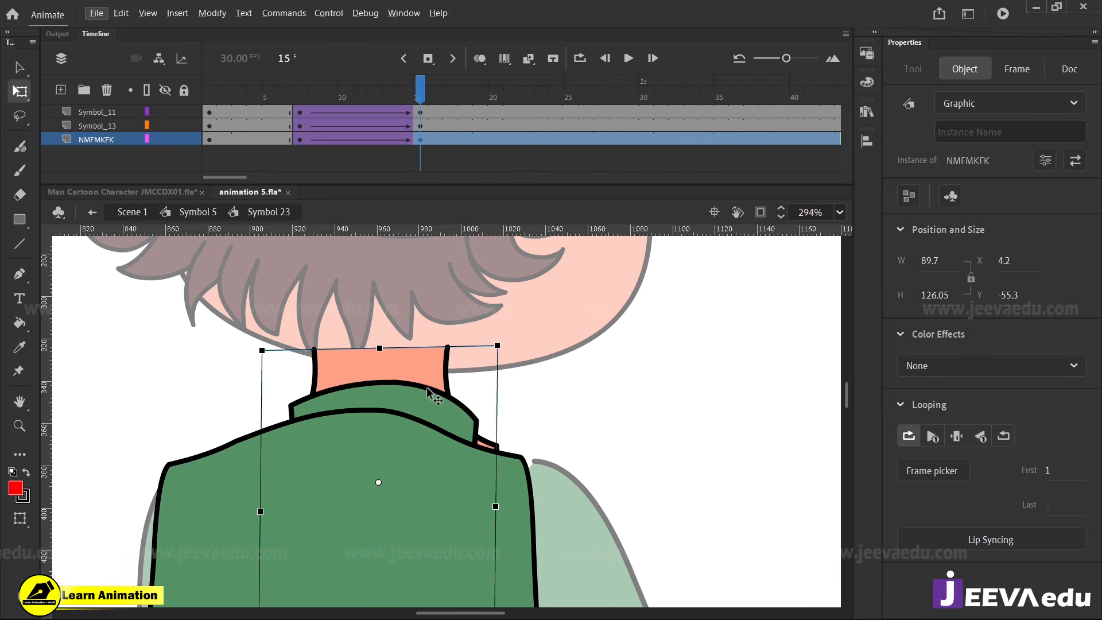
pyautogui.hotkey('alt', 'f')
pyautogui.click(431, 363)
pyautogui.press('Down')
pyautogui.press('Down')
pyautogui.press('Down')
pyautogui.press('Down')
pyautogui.press('Down')
pyautogui.press('Down')
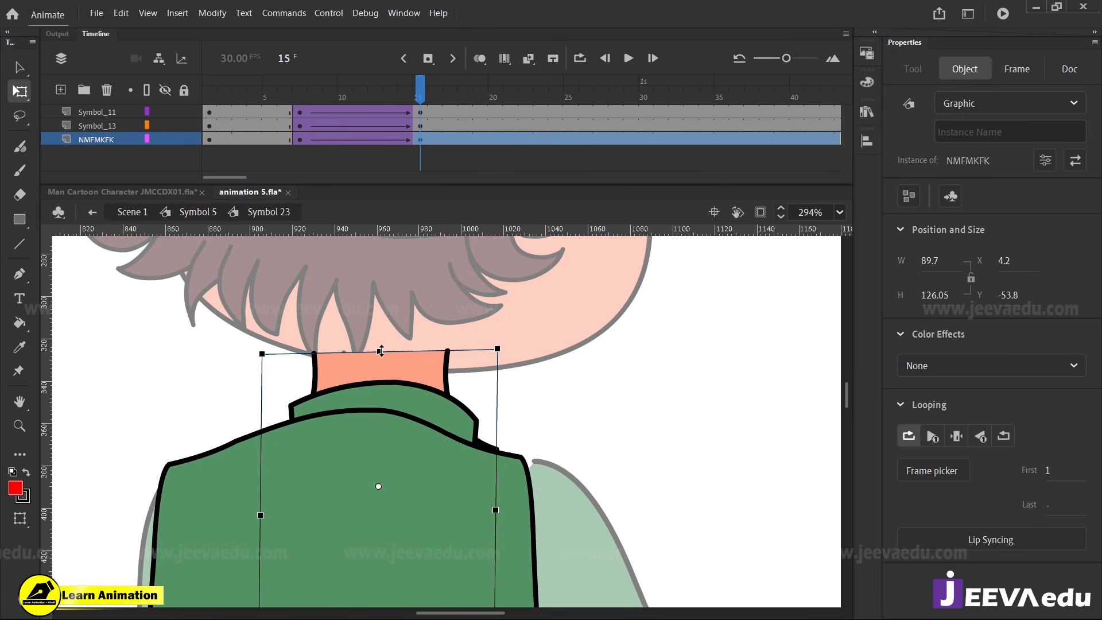
# Stretch the neck's top upward, skew its right side down to a height of about 133.05, and scrub the timeline to check
pyautogui.moveTo(379, 352); pyautogui.dragTo(379, 344)
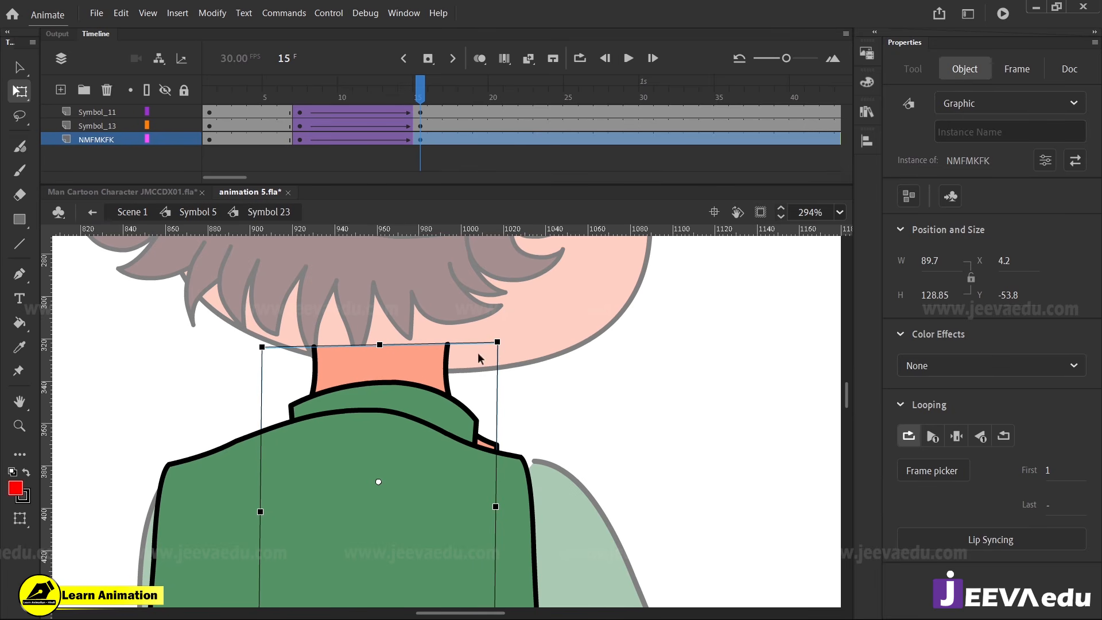
pyautogui.moveTo(497, 342); pyautogui.dragTo(497, 353)
pyautogui.press('z')
pyautogui.keyDown('alt'); pyautogui.click(455, 426); pyautogui.keyUp('alt')
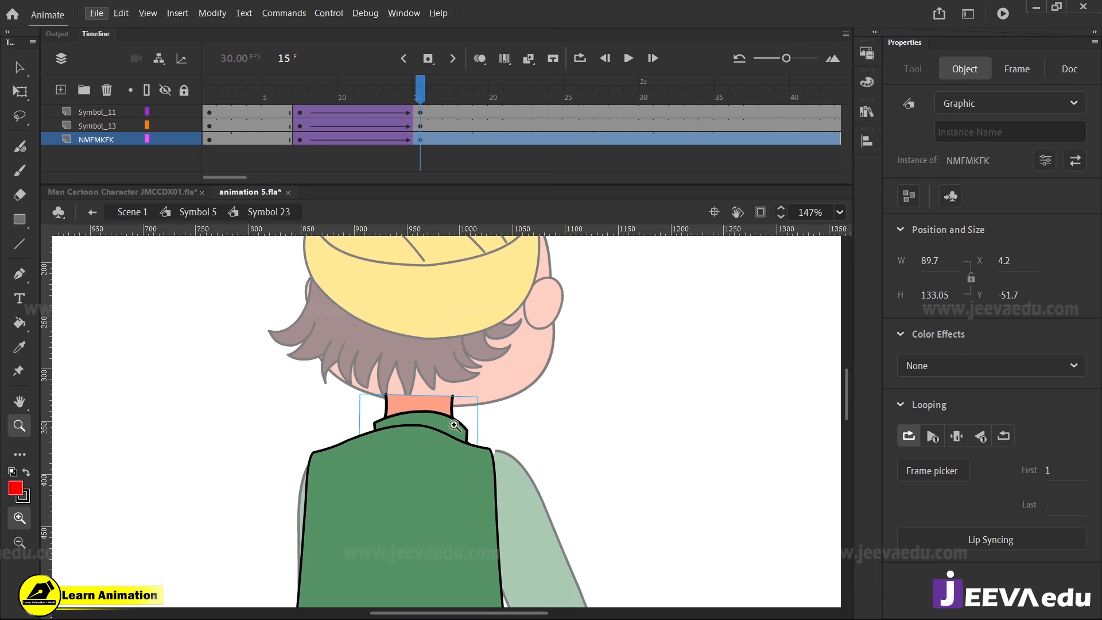
pyautogui.press('space')
pyautogui.moveTo(479, 462); pyautogui.dragTo(487, 395)
pyautogui.moveTo(417, 92)
pyautogui.mouseDown()
pyautogui.moveTo(357, 92)
pyautogui.moveTo(419, 92)
pyautogui.mouseUp()
# Return to Symbol 5, nudge the right arm left to X 330.15 at frame 15, and scrub the timeline to review the whole figure
pyautogui.keyDown('alt'); pyautogui.click(465, 417); pyautogui.keyUp('alt')
pyautogui.click(456, 453)
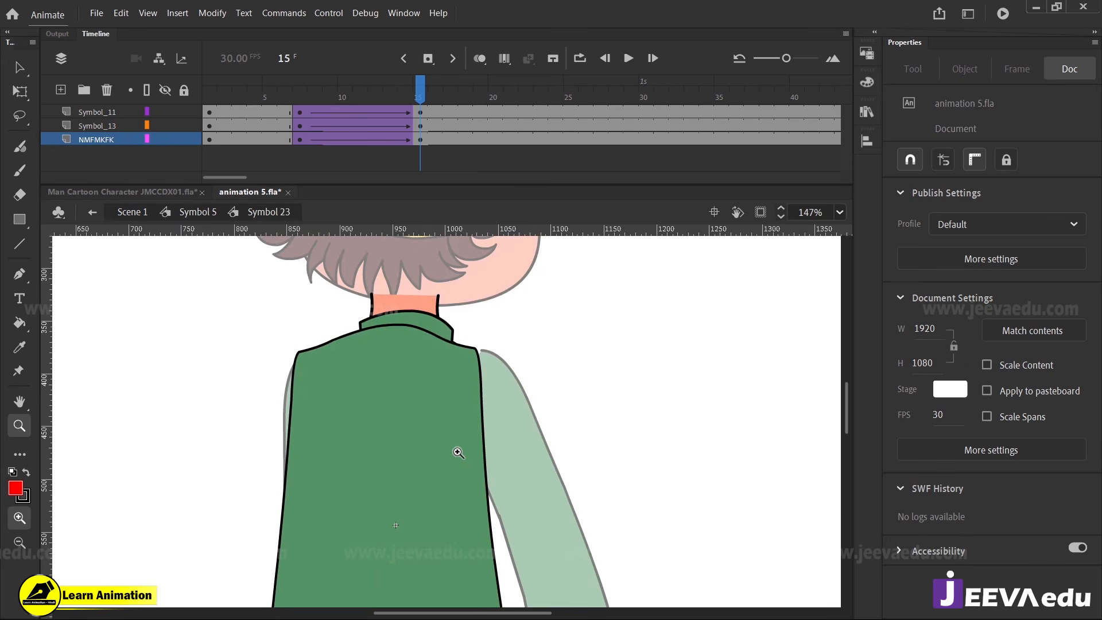
pyautogui.press('v')
pyautogui.doubleClick(513, 459)
pyautogui.click(513, 457)
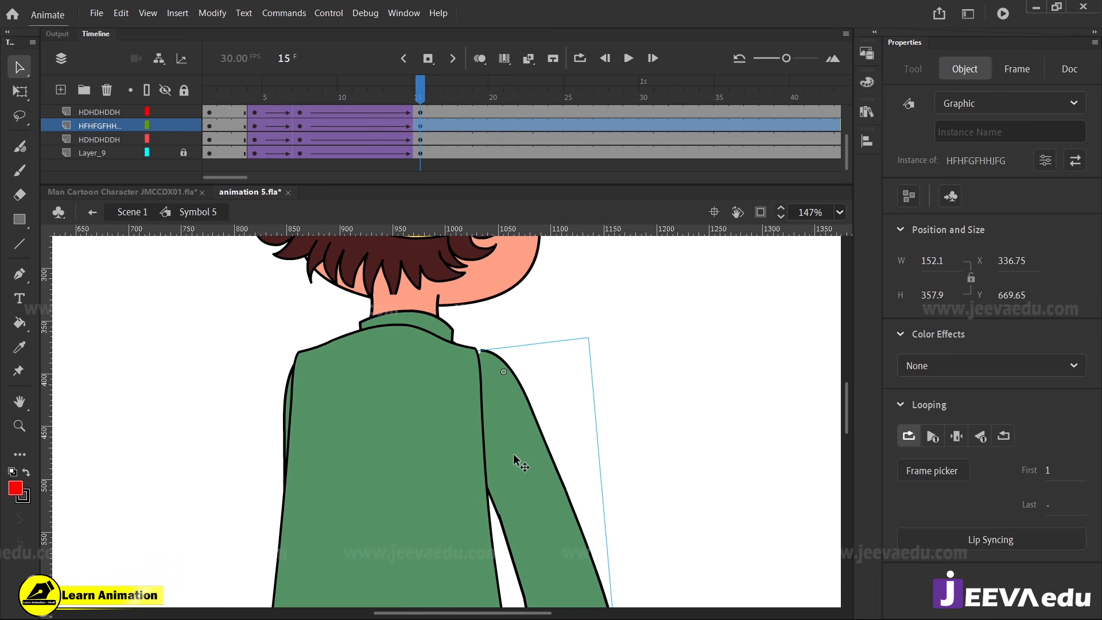
pyautogui.press('Left')
pyautogui.press('Left')
pyautogui.press('Left')
pyautogui.press('Left')
pyautogui.press('Left')
pyautogui.press('Left')
pyautogui.press('Left')
pyautogui.press('Left')
pyautogui.press('Left')
pyautogui.press('Left')
pyautogui.press('Left')
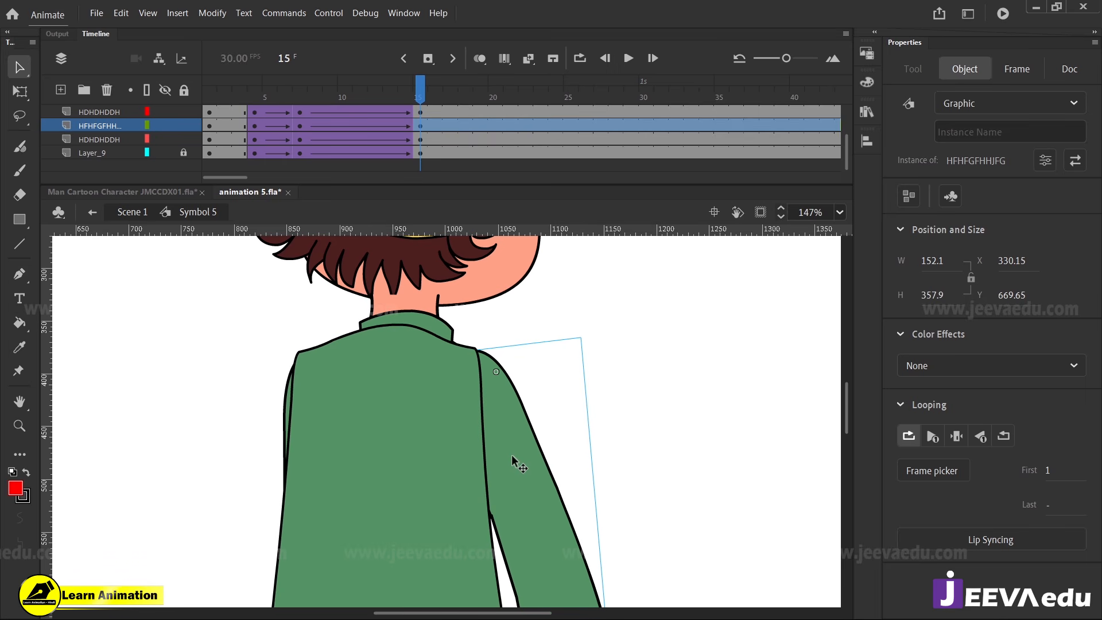
pyautogui.press('z')
pyautogui.keyDown('alt'); pyautogui.click(458, 444); pyautogui.keyUp('alt')
pyautogui.keyDown('alt'); pyautogui.click(456, 463); pyautogui.keyUp('alt')
pyautogui.keyDown('alt'); pyautogui.click(457, 470); pyautogui.keyUp('alt')
pyautogui.moveTo(417, 92); pyautogui.dragTo(420, 178)
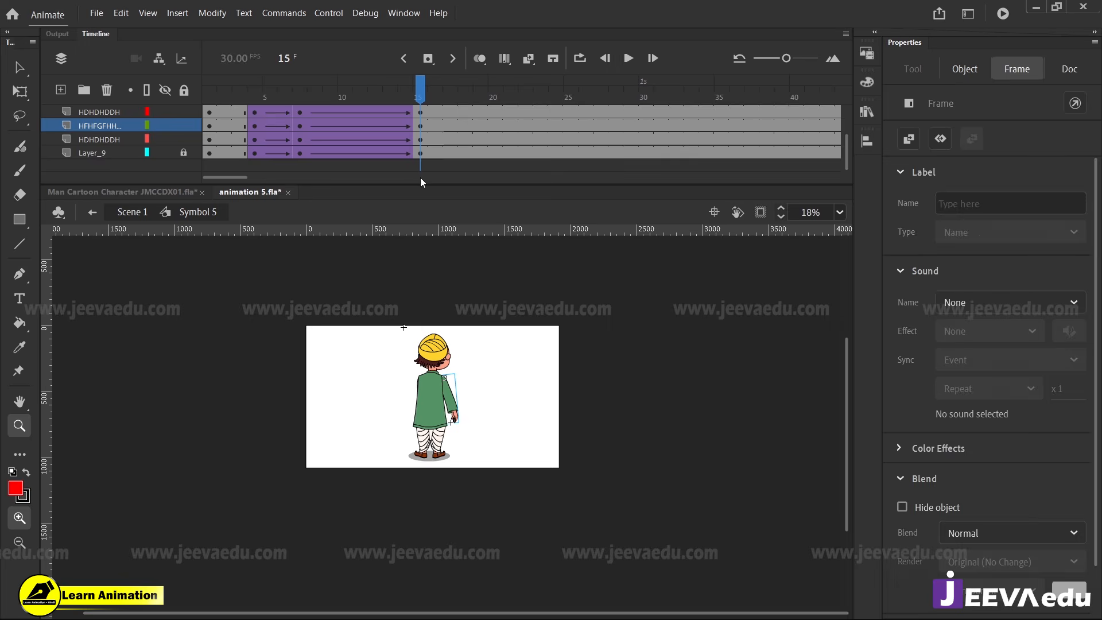
# Rotate the left leg, dbdbd, clockwise at frame 7 so its foot swings outward to the left
pyautogui.click(438, 455)
pyautogui.press('v')
pyautogui.moveTo(418, 92); pyautogui.dragTo(303, 135)
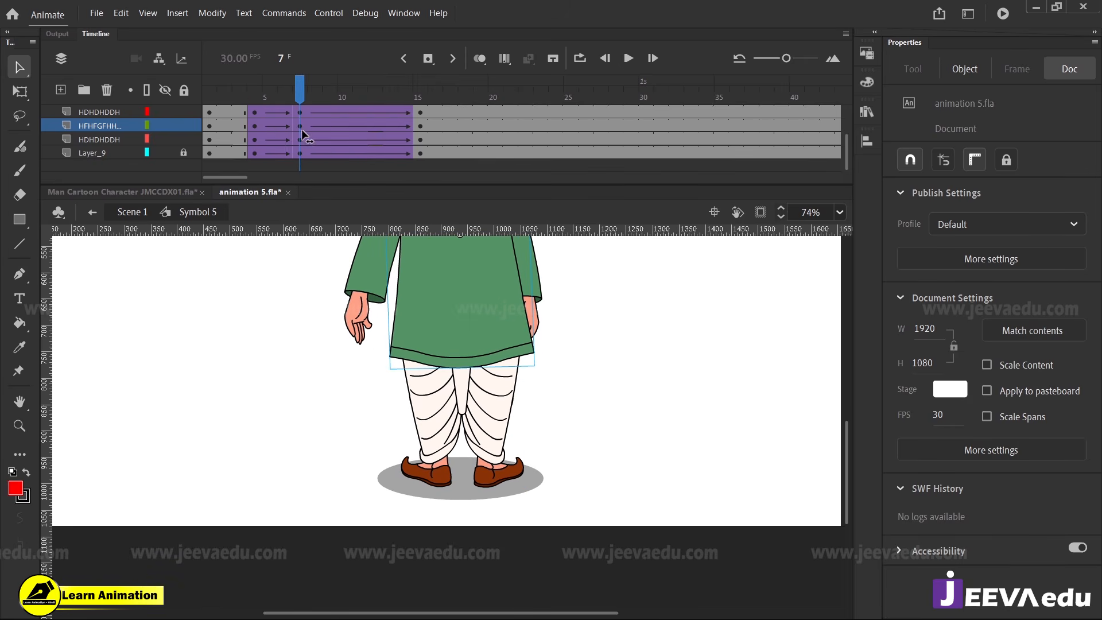
pyautogui.click(448, 422)
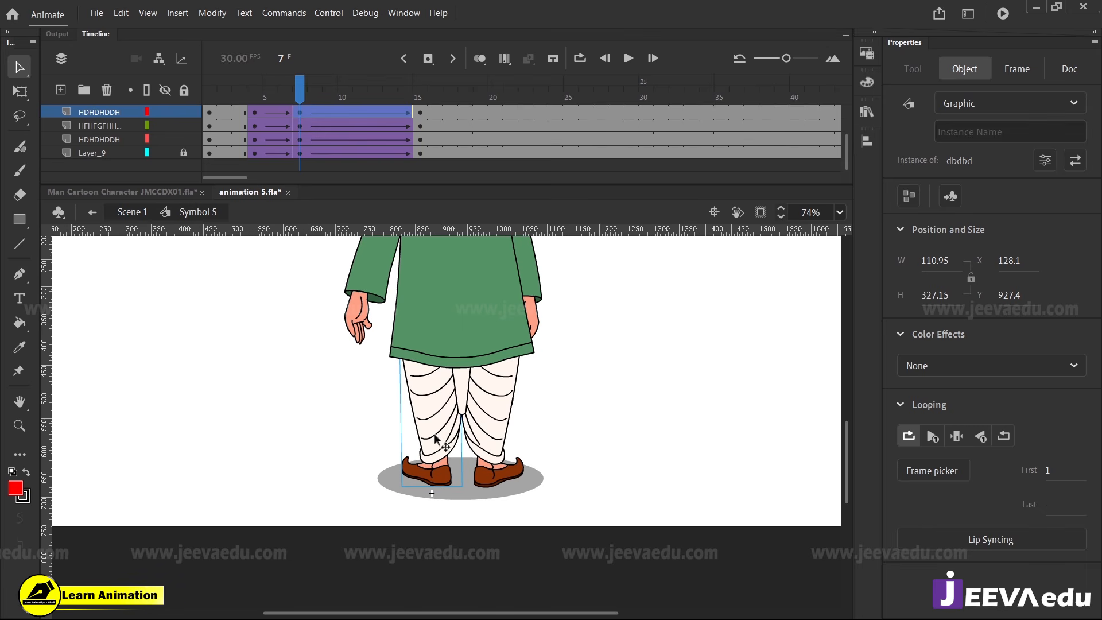
pyautogui.press('q')
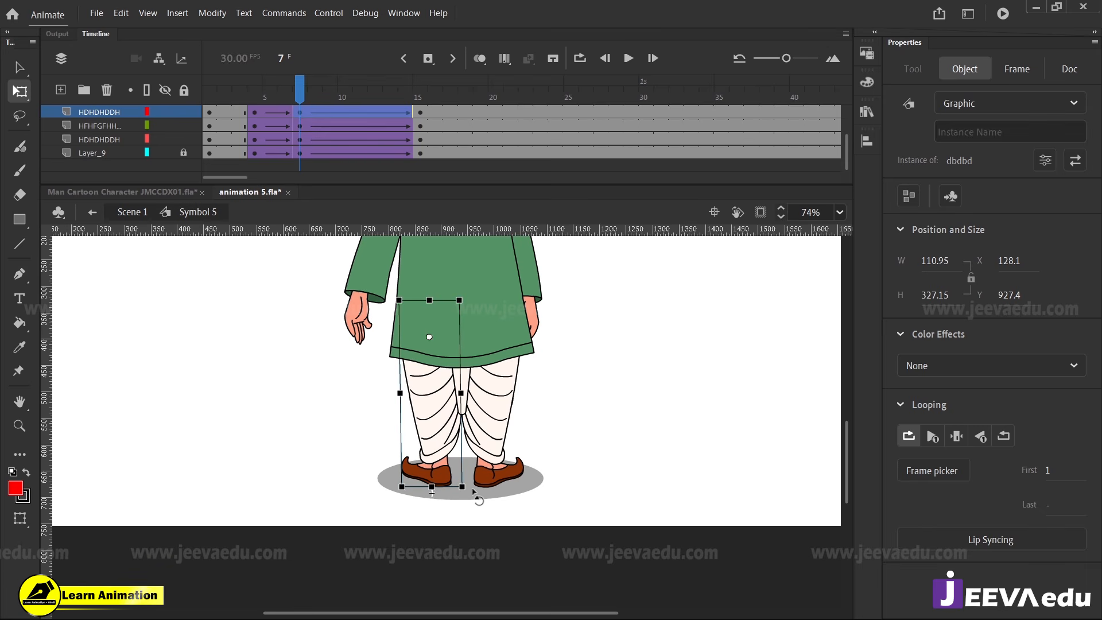
pyautogui.moveTo(471, 493); pyautogui.dragTo(446, 497)
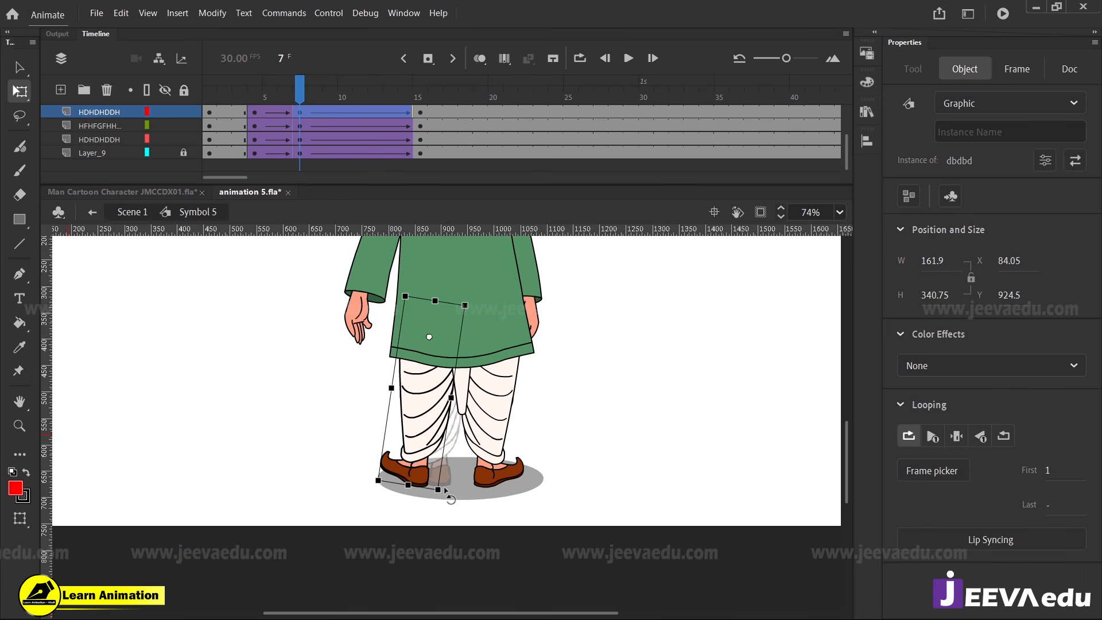
# Inside the left leg symbol dbdbd, distribute its two parts to separate layers and extend both layers' frames beyond frame 40
pyautogui.doubleClick(422, 453)
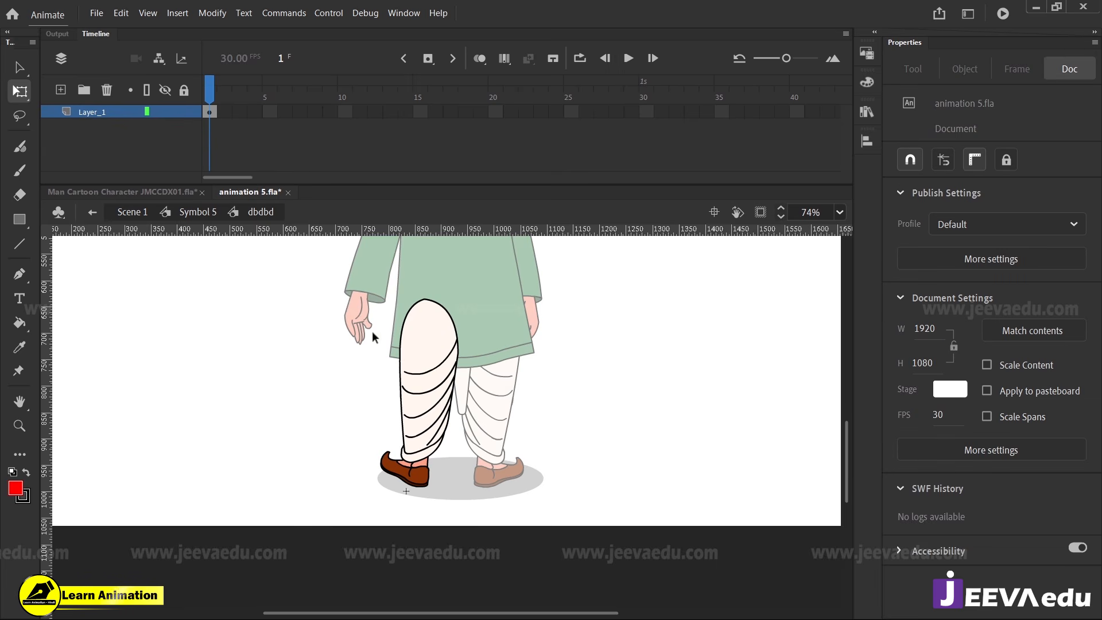
pyautogui.click(445, 436)
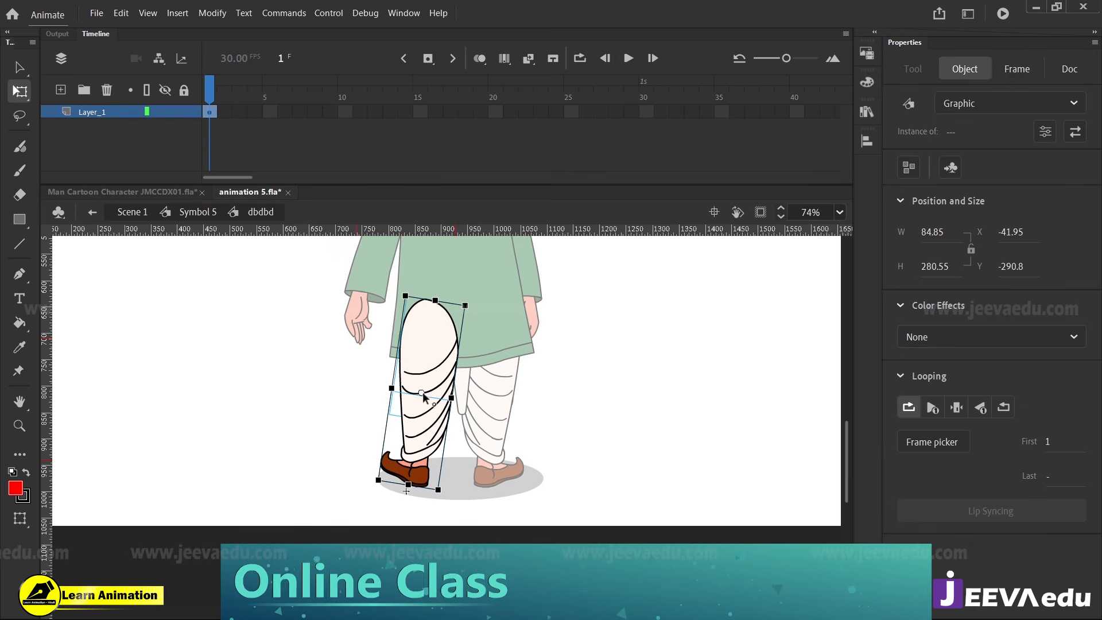
pyautogui.rightClick(433, 372)
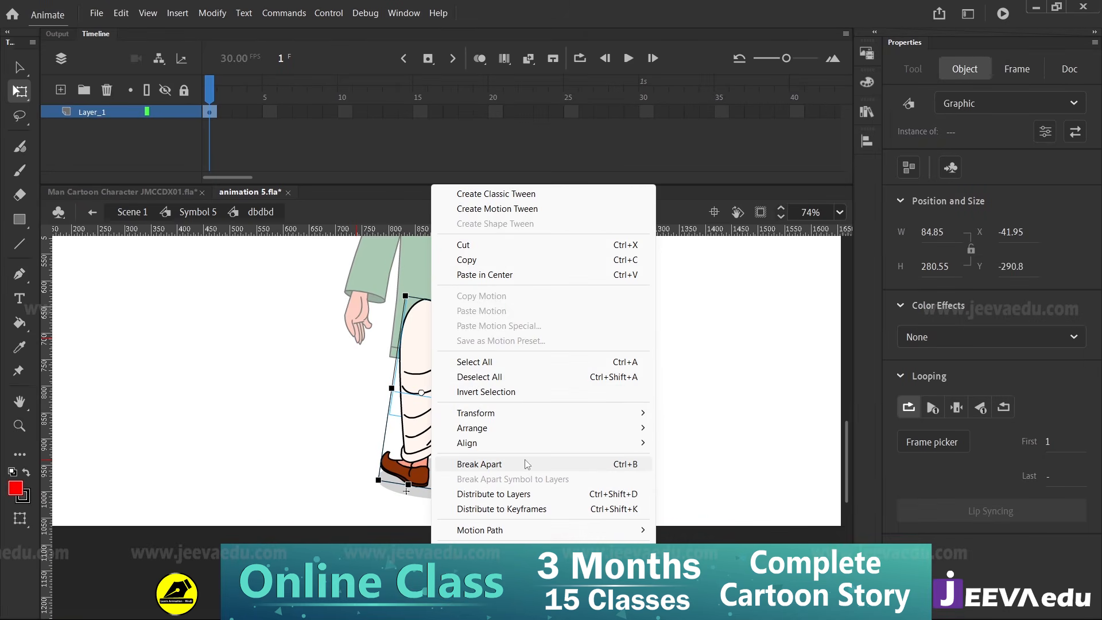
pyautogui.click(517, 497)
pyautogui.moveTo(270, 112); pyautogui.dragTo(472, 159)
pyautogui.press('F5')
pyautogui.press('F5')
pyautogui.press('F5')
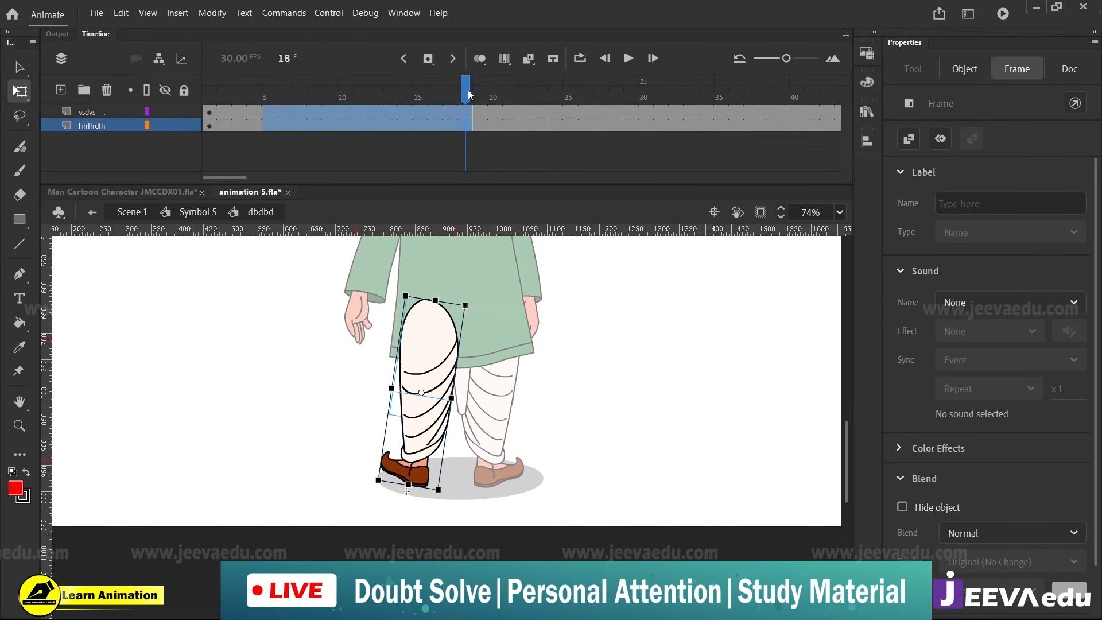
pyautogui.moveTo(467, 93); pyautogui.dragTo(209, 96)
# Inside the lower-leg symbol vsdvs, separate its parts onto layers HDDJ and MMXCM with extended frames, and return to Symbol 5
pyautogui.moveTo(410, 437)
pyautogui.mouseDown()
pyautogui.moveTo(321, 380)
pyautogui.moveTo(334, 406)
pyautogui.mouseUp()
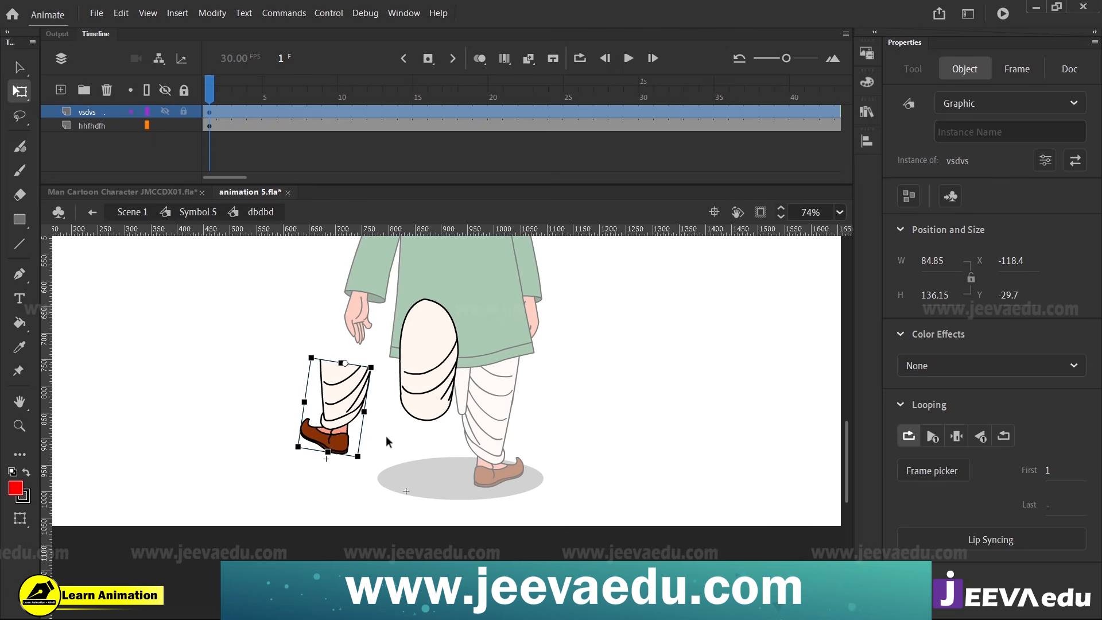
pyautogui.hotkey('ctrl', 'z')
pyautogui.doubleClick(415, 440)
pyautogui.moveTo(346, 364); pyautogui.dragTo(463, 489)
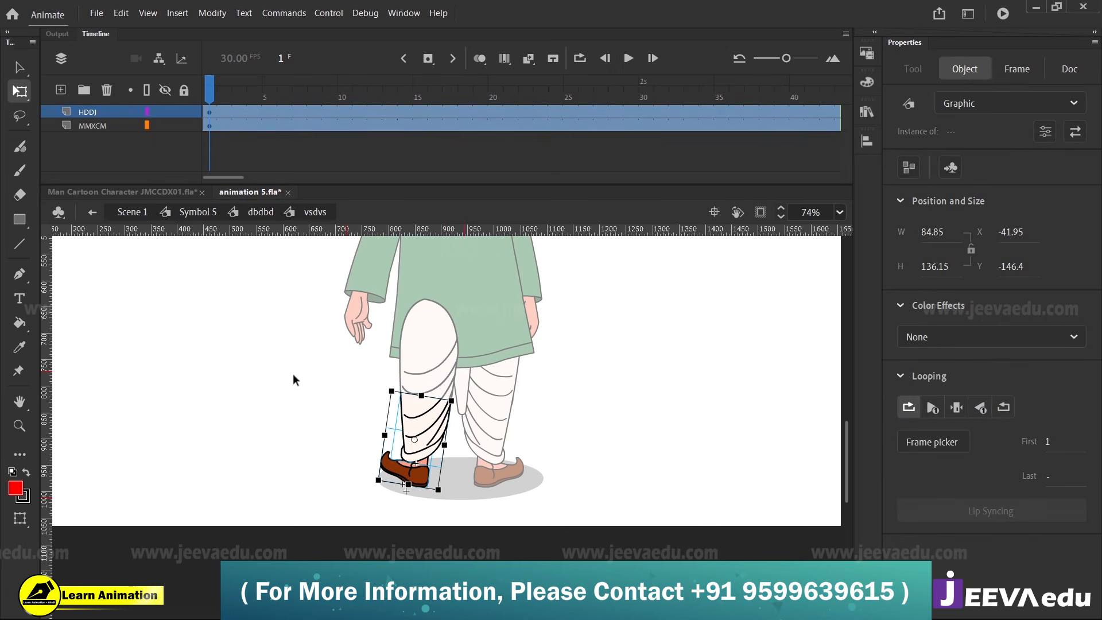
pyautogui.doubleClick(293, 373)
pyautogui.doubleClick(287, 375)
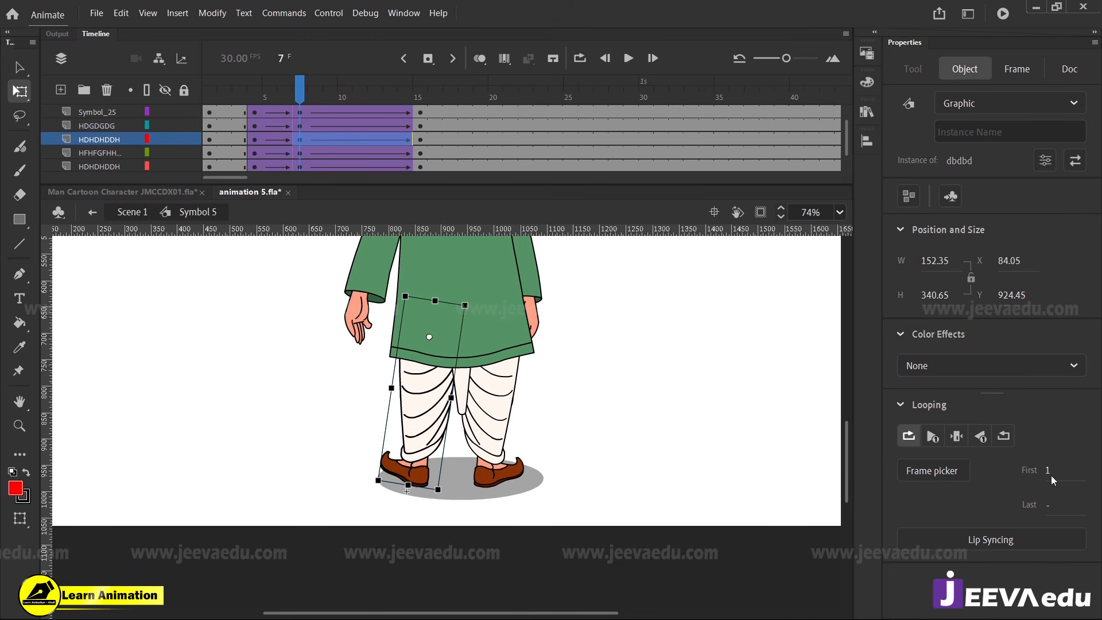
# Synchronize the symbols across all frames of Symbol 5 and select the left leg at frame 7
pyautogui.click(230, 137)
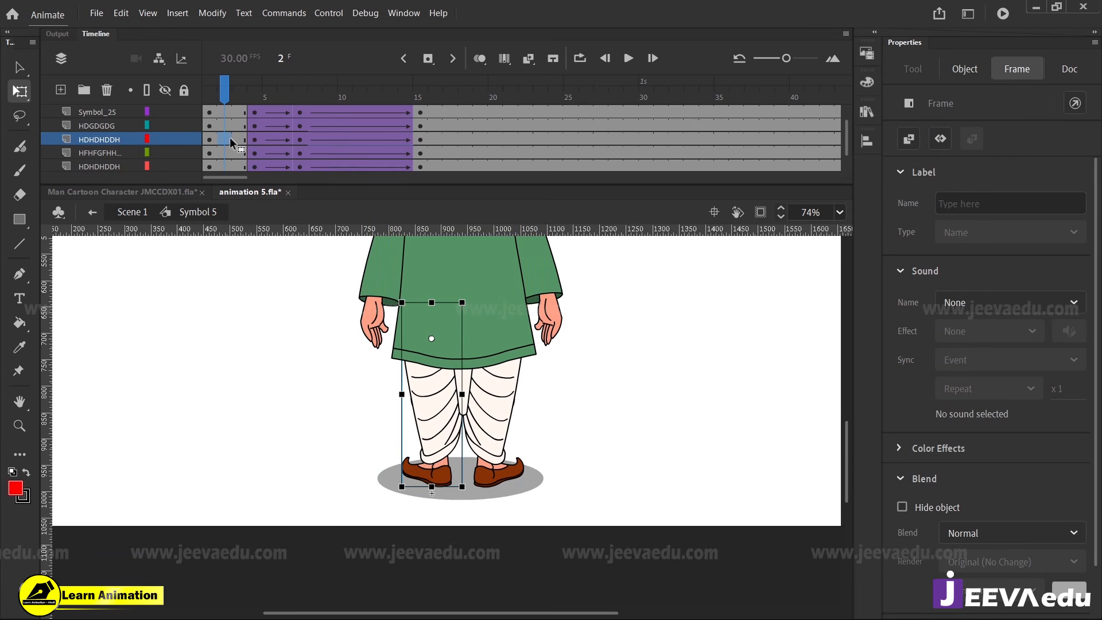
pyautogui.rightClick(230, 138)
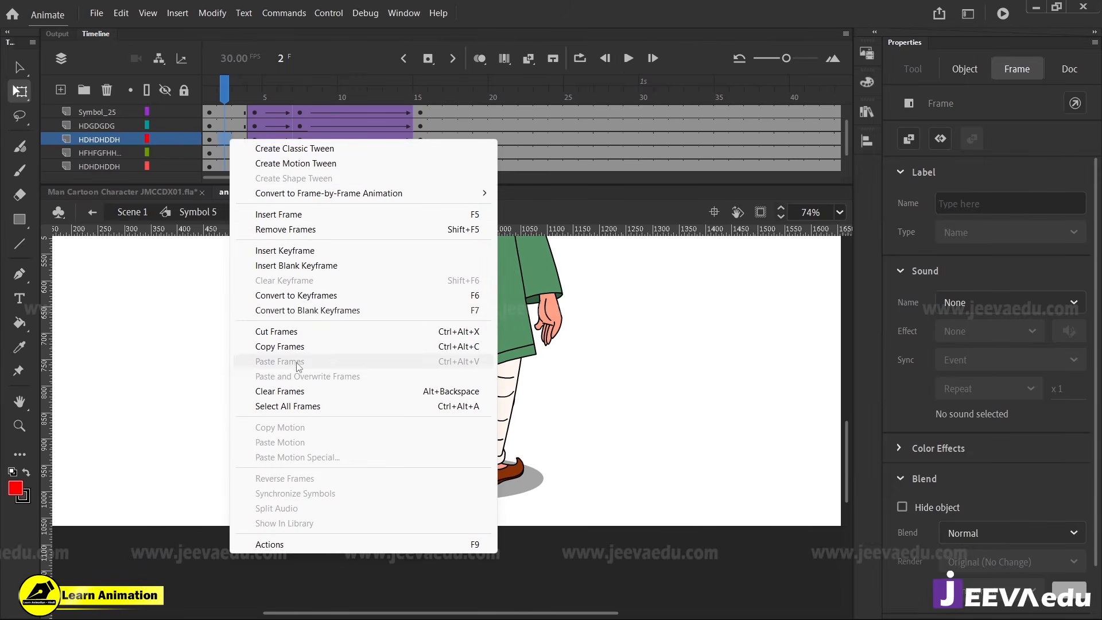
pyautogui.click(283, 407)
pyautogui.rightClick(278, 145)
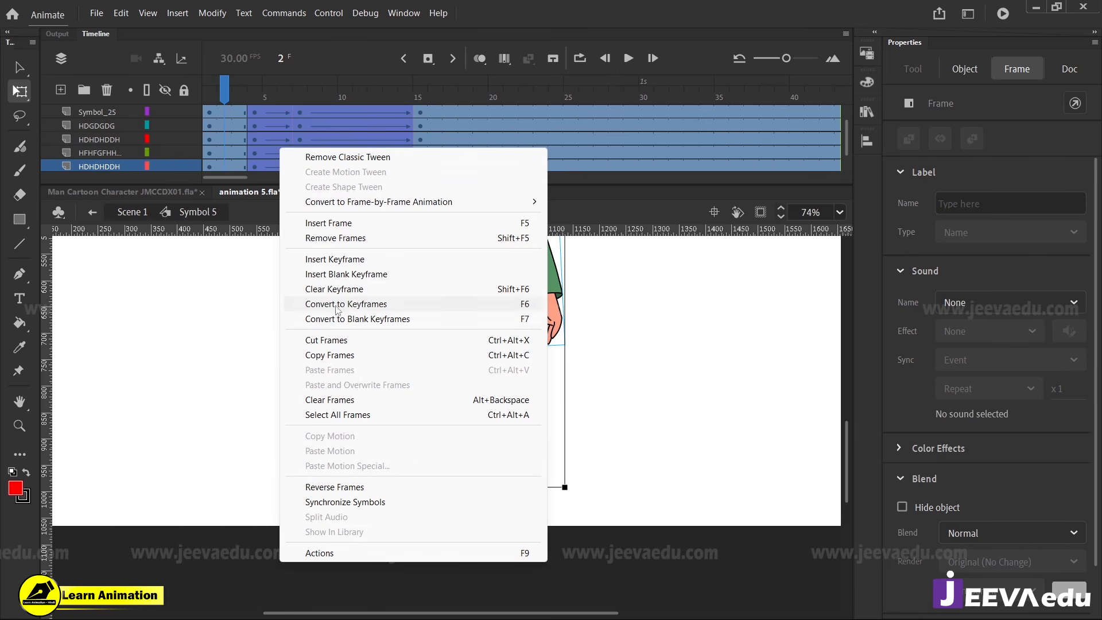
pyautogui.click(345, 501)
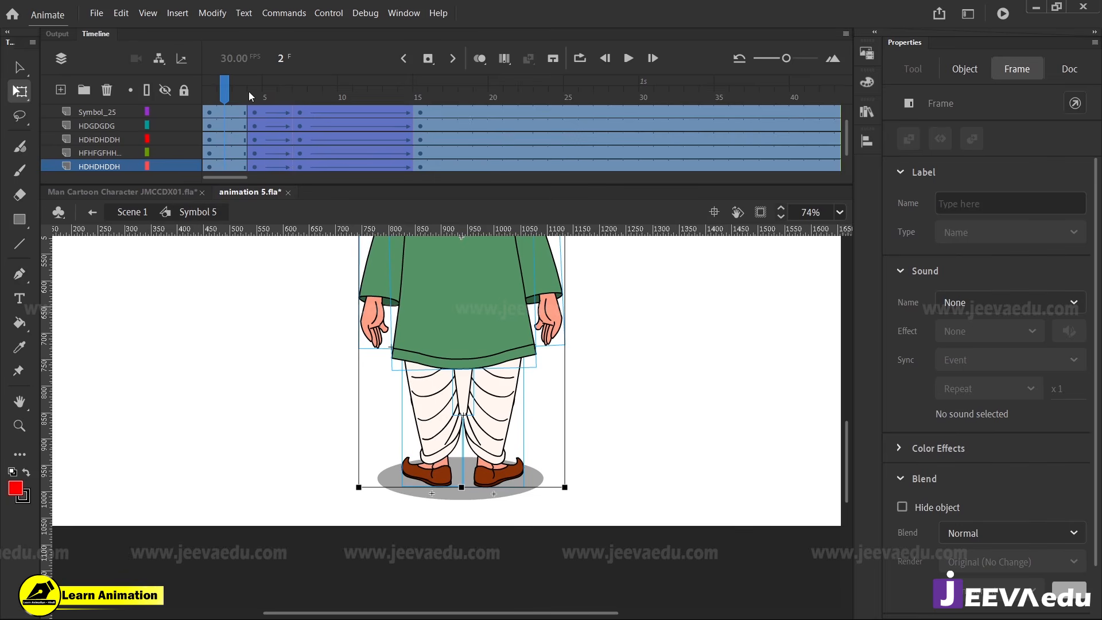
pyautogui.click(298, 93)
pyautogui.click(410, 434)
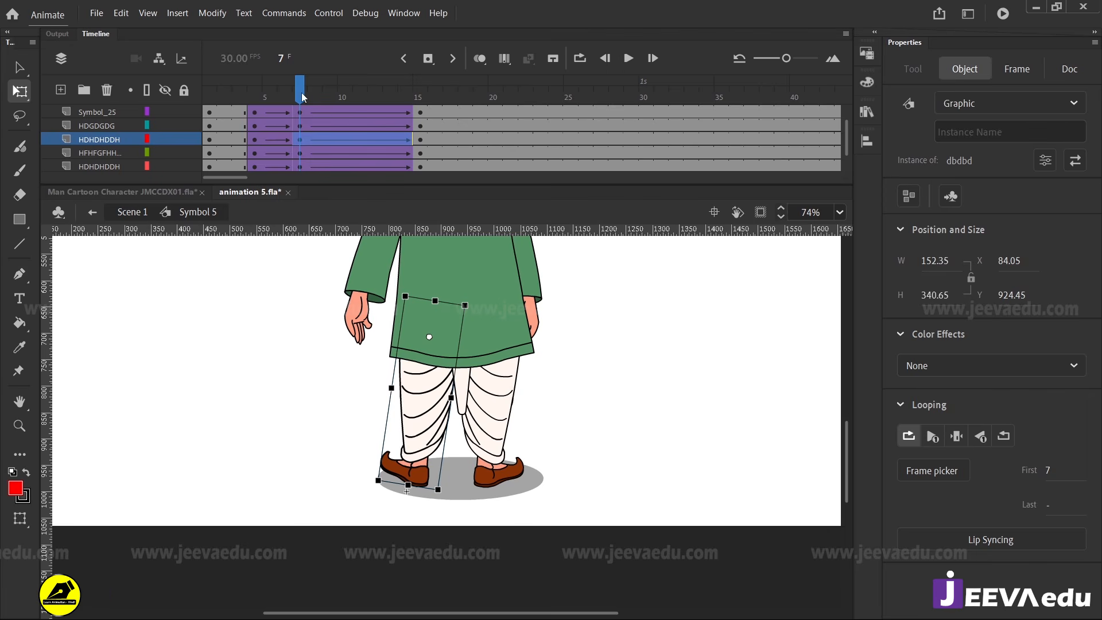
# Inside dbdbd, add keyframes at frames 4 and 7 on the vsdvs layer and create a classic tween between them
pyautogui.click(266, 107)
pyautogui.moveTo(264, 104); pyautogui.dragTo(299, 90)
pyautogui.click(278, 80)
pyautogui.click(436, 443)
pyautogui.doubleClick(428, 449)
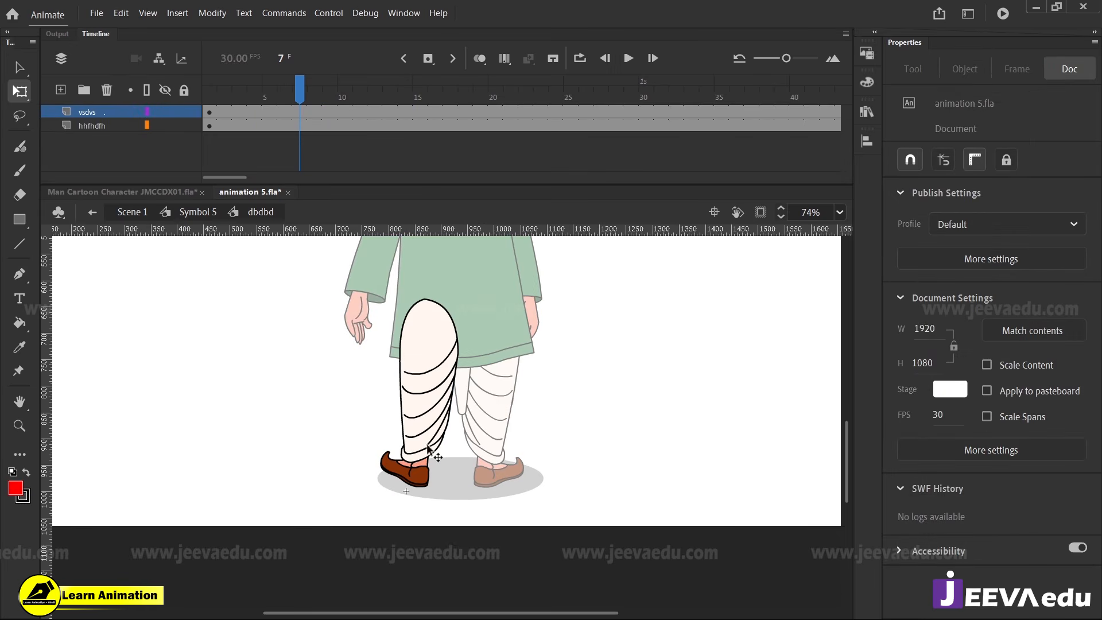
pyautogui.click(299, 114)
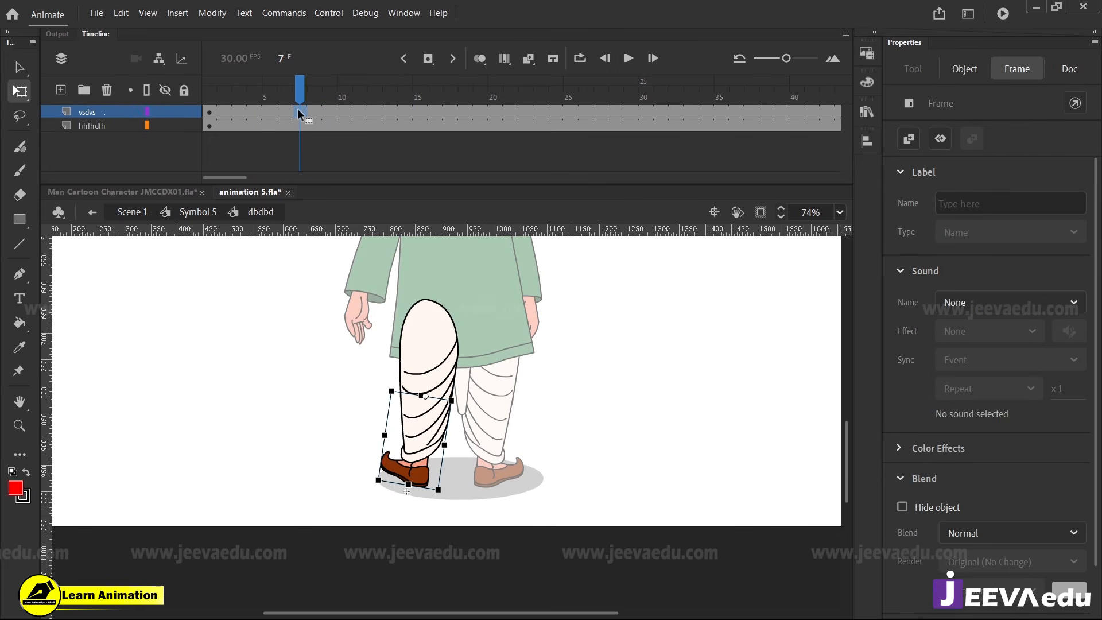
pyautogui.click(255, 113)
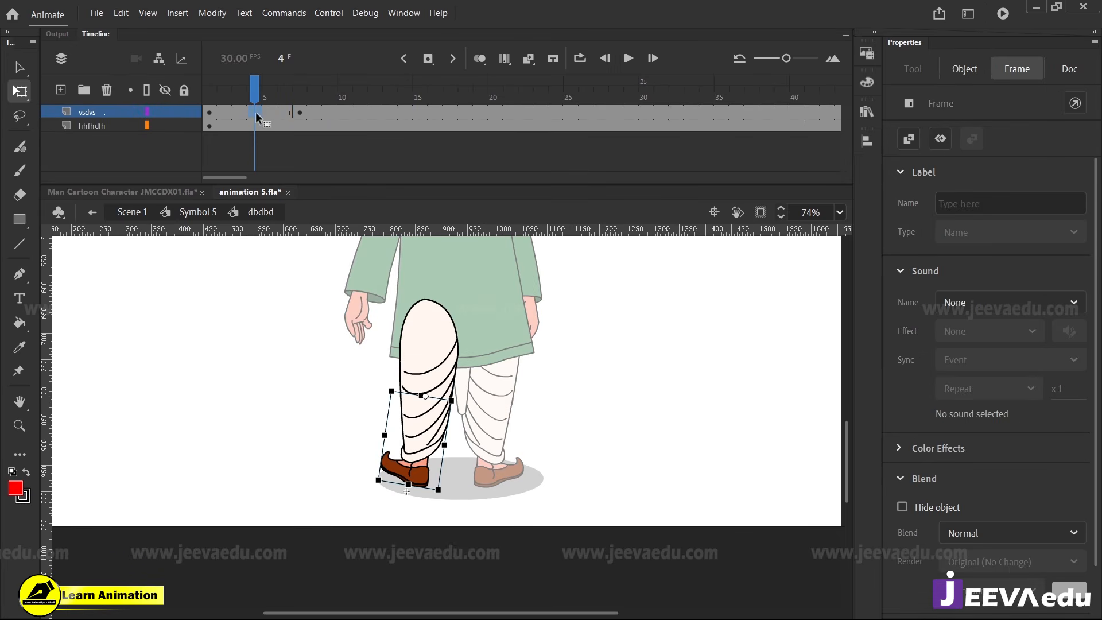
pyautogui.rightClick(266, 113)
pyautogui.click(310, 116)
# Rotate the lower leg vsdvs counterclockwise at frame 7, rotate the whole left leg clockwise in Symbol 5, and scrub to check
pyautogui.click(299, 113)
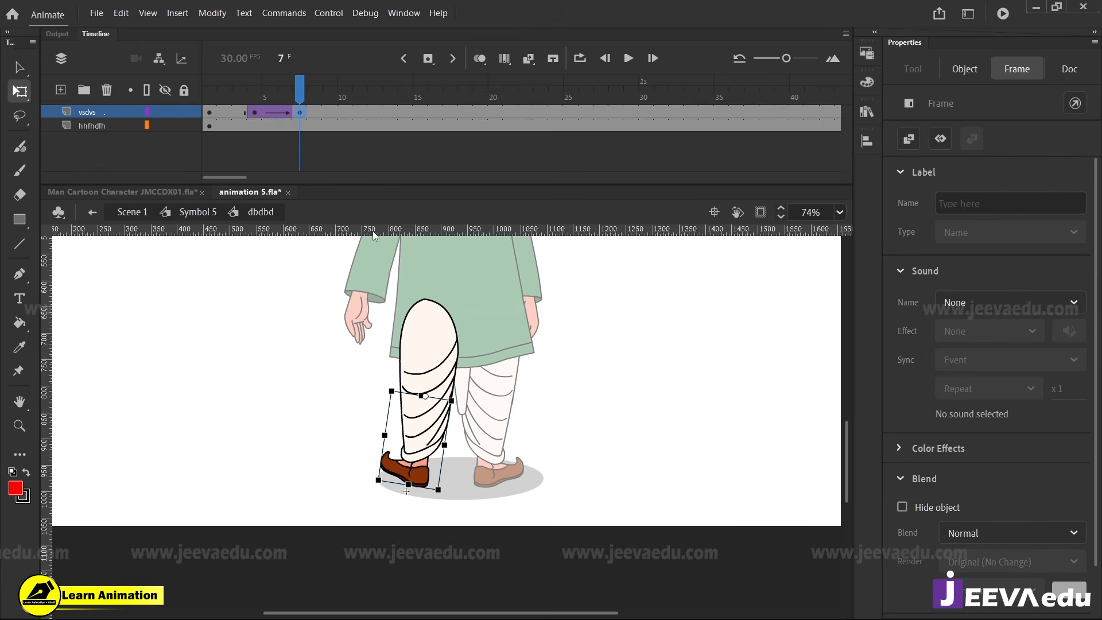
pyautogui.moveTo(457, 491); pyautogui.dragTo(491, 467)
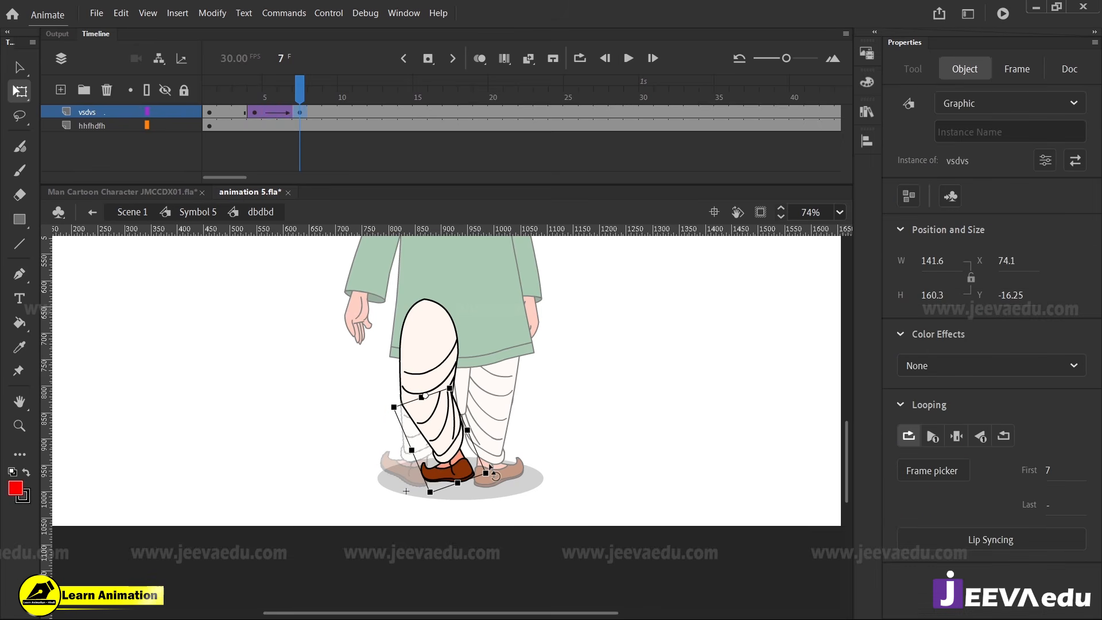
pyautogui.doubleClick(319, 396)
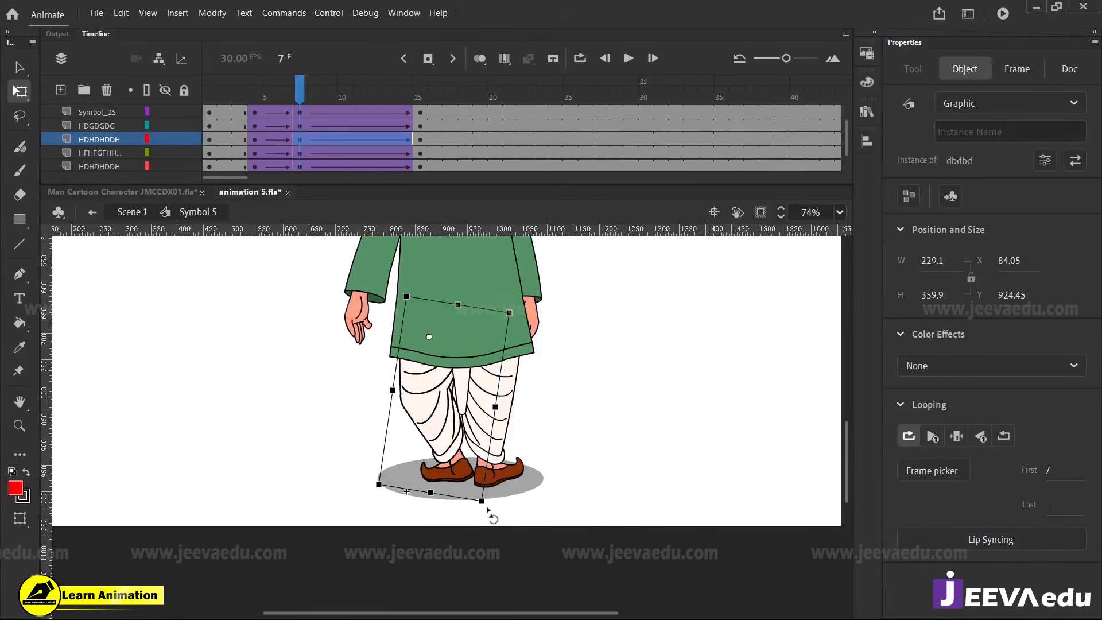
pyautogui.moveTo(488, 510); pyautogui.dragTo(453, 508)
pyautogui.click(272, 112)
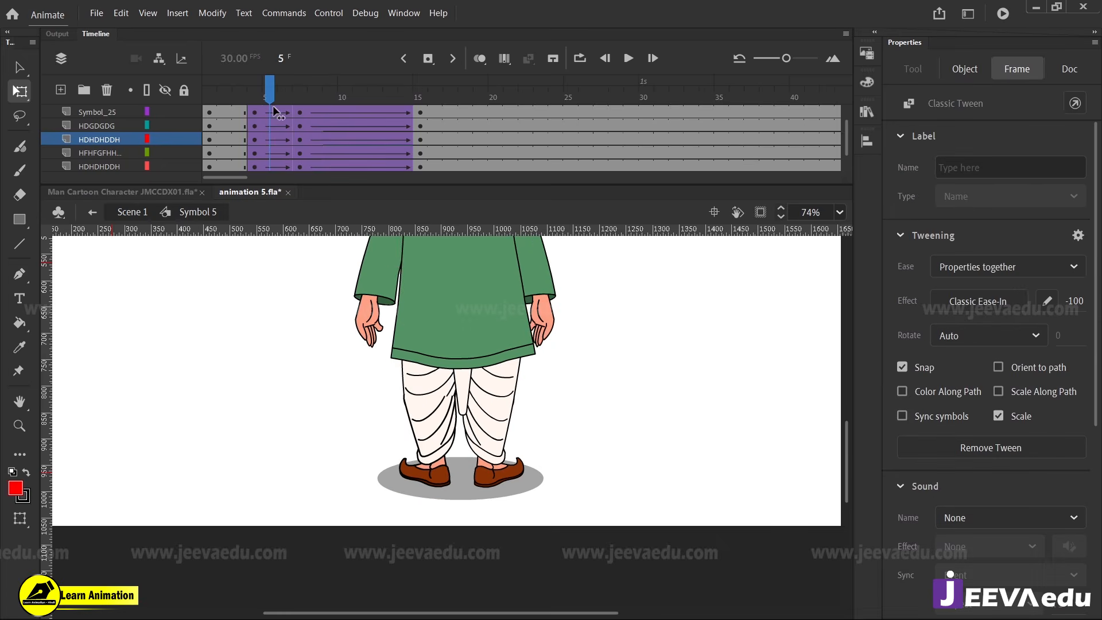
pyautogui.moveTo(275, 112); pyautogui.dragTo(300, 114)
# Shorten the lower leg vsdvs to a height of about 151.3 at frame 7 inside dbdbd, and return to Symbol 5
pyautogui.press('z')
pyautogui.keyDown('alt'); pyautogui.click(457, 397); pyautogui.keyUp('alt')
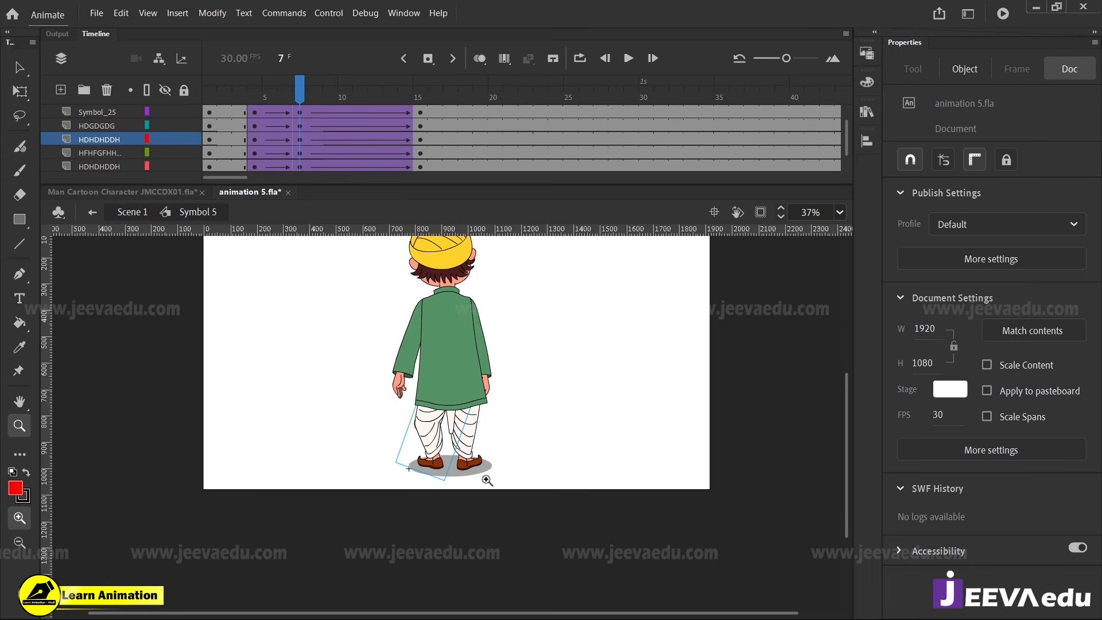
pyautogui.click(438, 440)
pyautogui.press('v')
pyautogui.doubleClick(444, 442)
pyautogui.click(444, 459)
pyautogui.press('q')
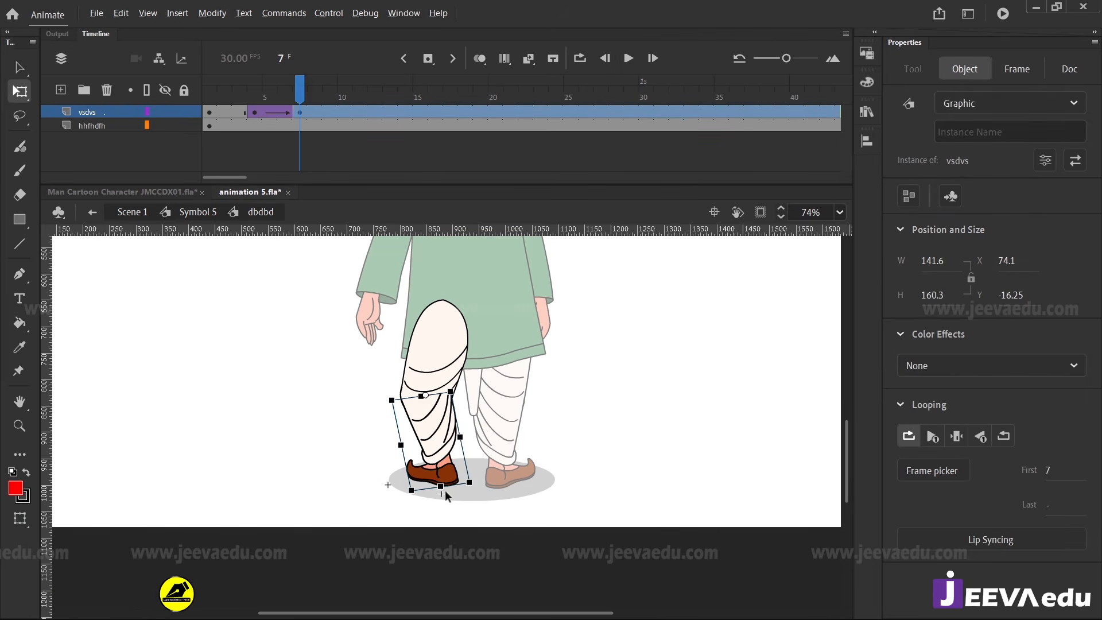
pyautogui.moveTo(445, 490); pyautogui.dragTo(443, 484)
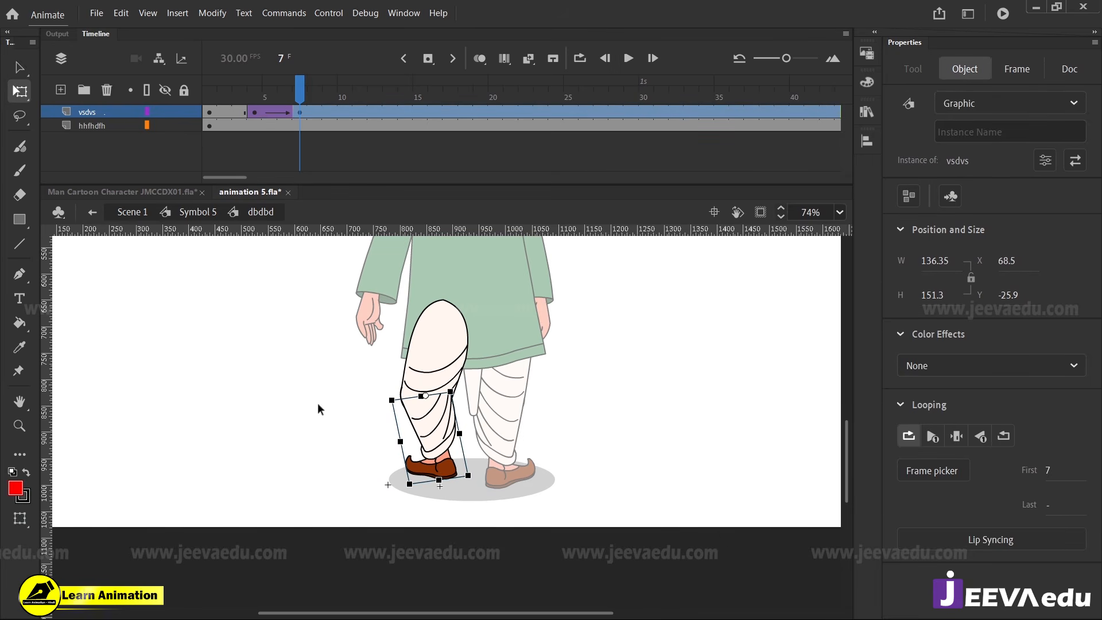
pyautogui.doubleClick(318, 403)
# Rotate the centre cloth HDGDGDG between the legs clockwise at frame 7, widen it to about 79.1, and scrub to review the figure
pyautogui.click(480, 409)
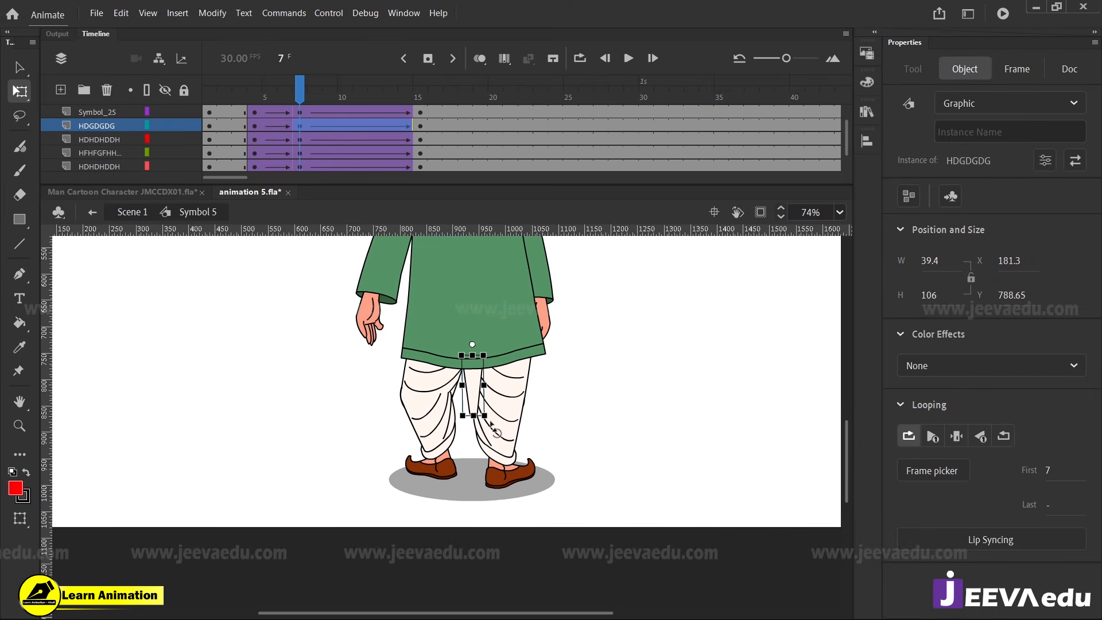
pyautogui.moveTo(492, 428); pyautogui.dragTo(474, 431)
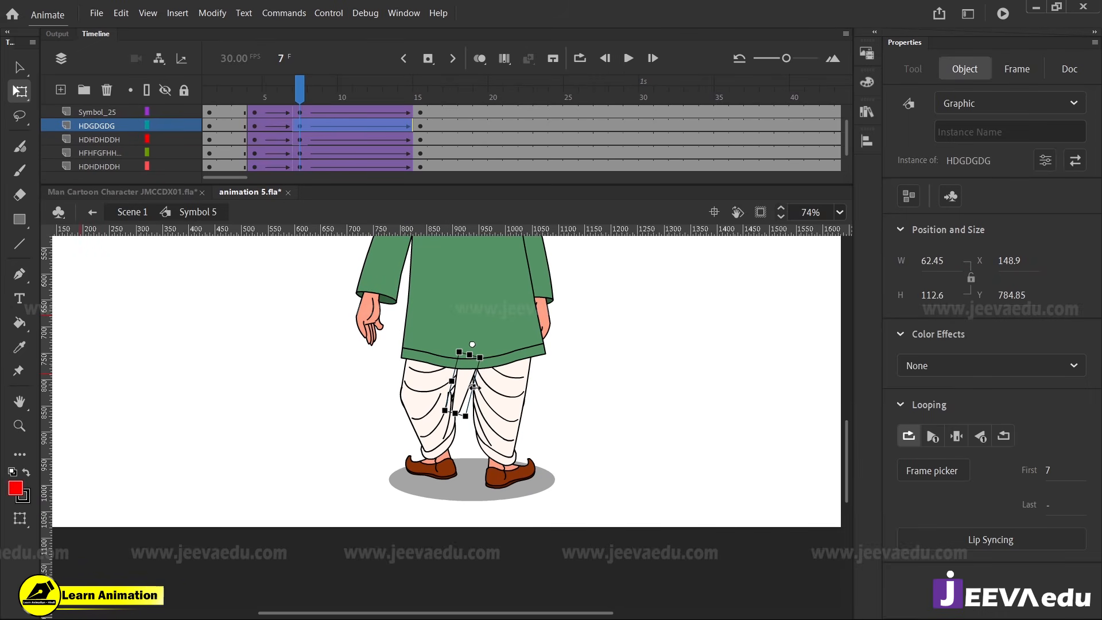
pyautogui.moveTo(476, 388); pyautogui.dragTo(480, 388)
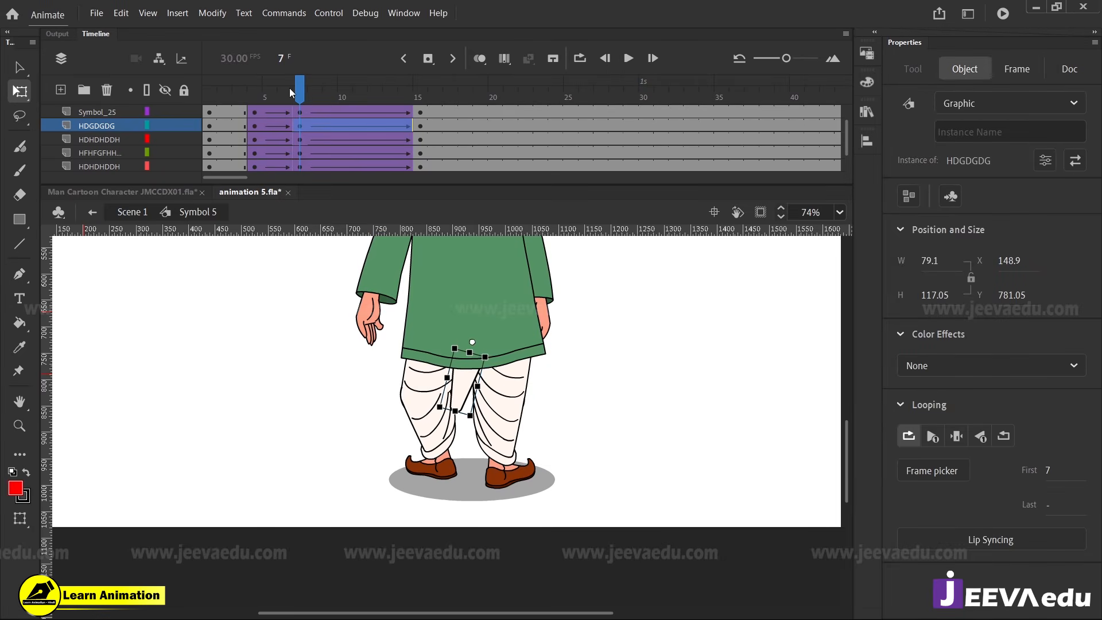
pyautogui.moveTo(289, 89); pyautogui.dragTo(301, 117)
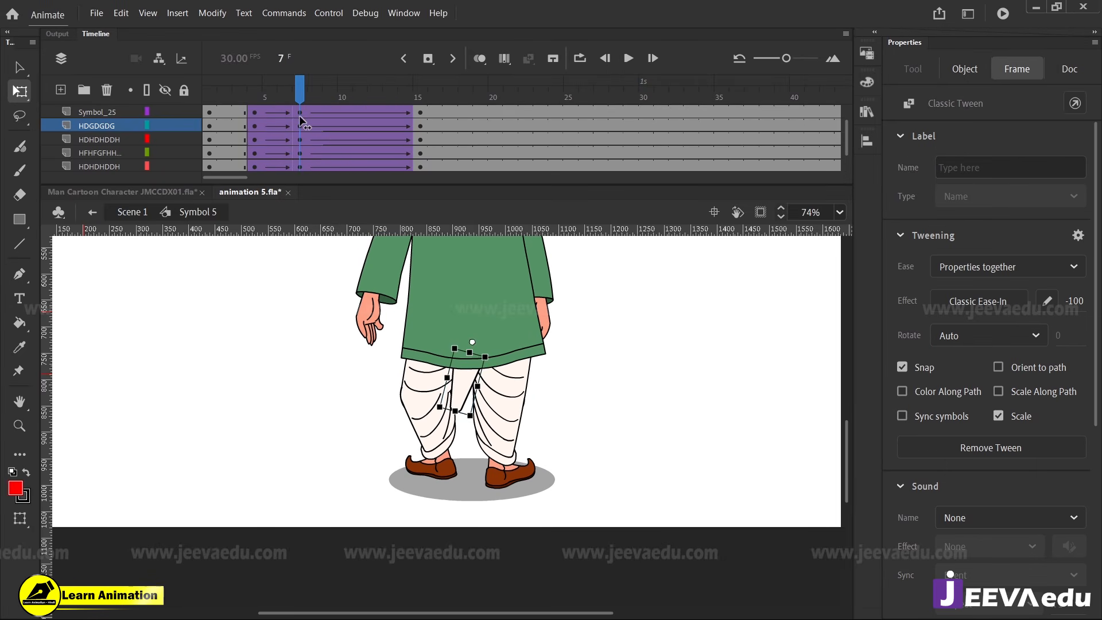
pyautogui.press('z')
pyautogui.keyDown('alt'); pyautogui.click(465, 381); pyautogui.keyUp('alt')
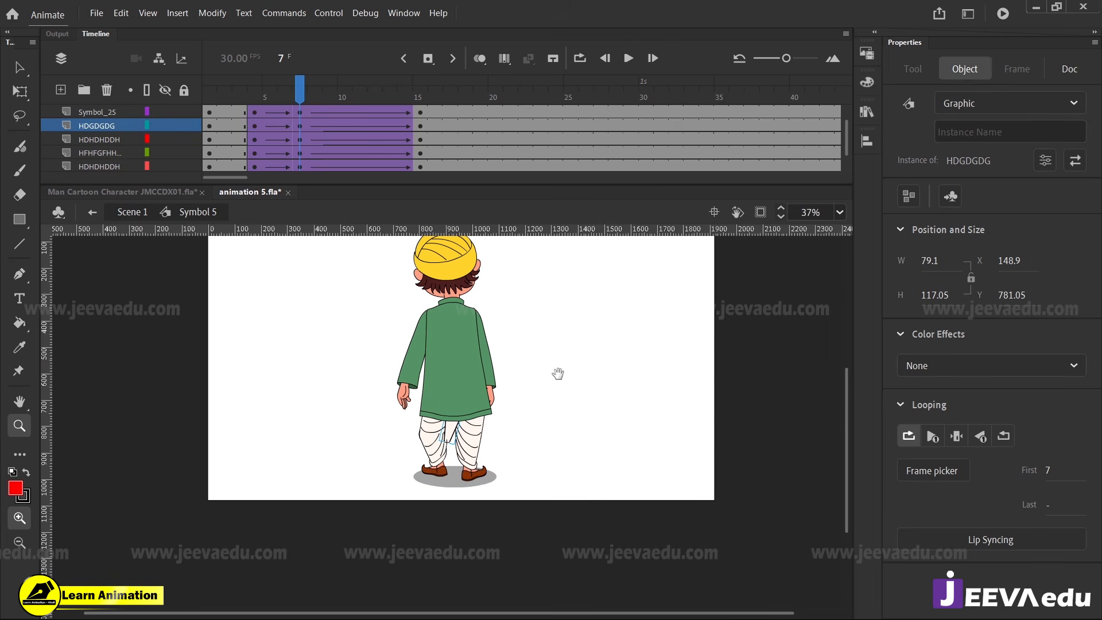
pyautogui.moveTo(558, 374); pyautogui.dragTo(546, 423)
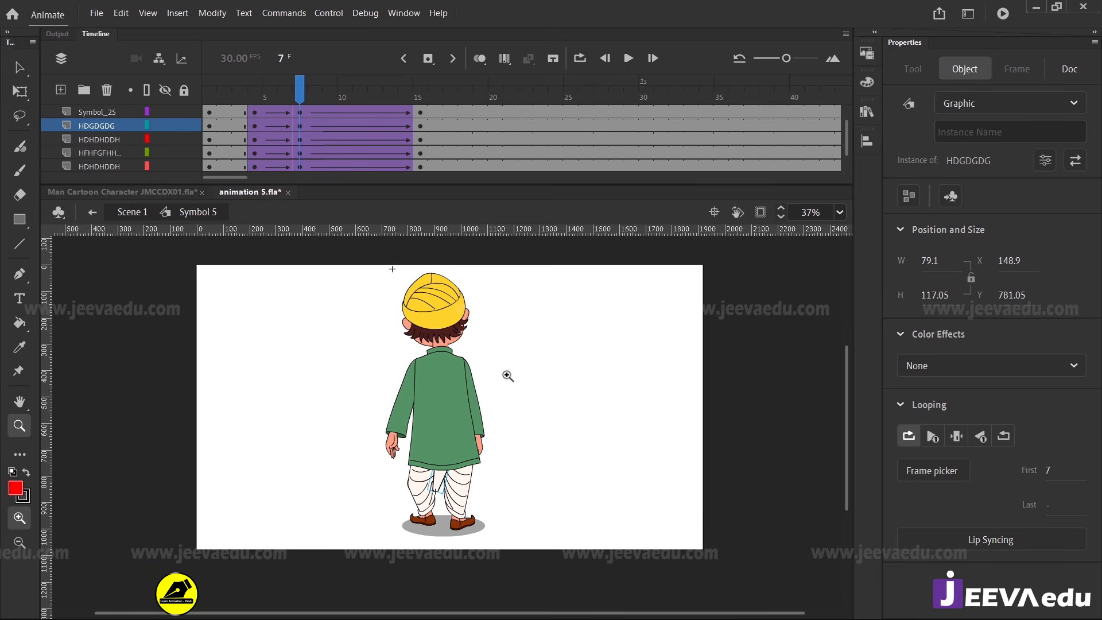
pyautogui.moveTo(295, 102); pyautogui.dragTo(301, 125)
# Inside the left arm symbol HFHFGFHHJFG, extend all layers' frames beyond frame 40 and delete the empty Layer_1
pyautogui.press('v')
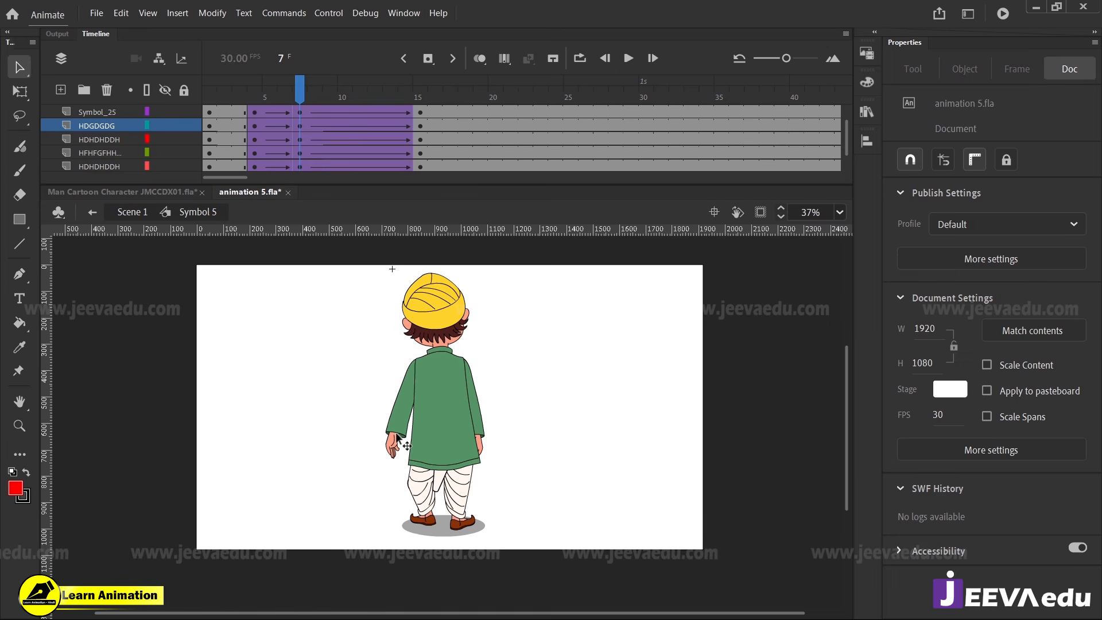
pyautogui.click(398, 436)
pyautogui.doubleClick(402, 434)
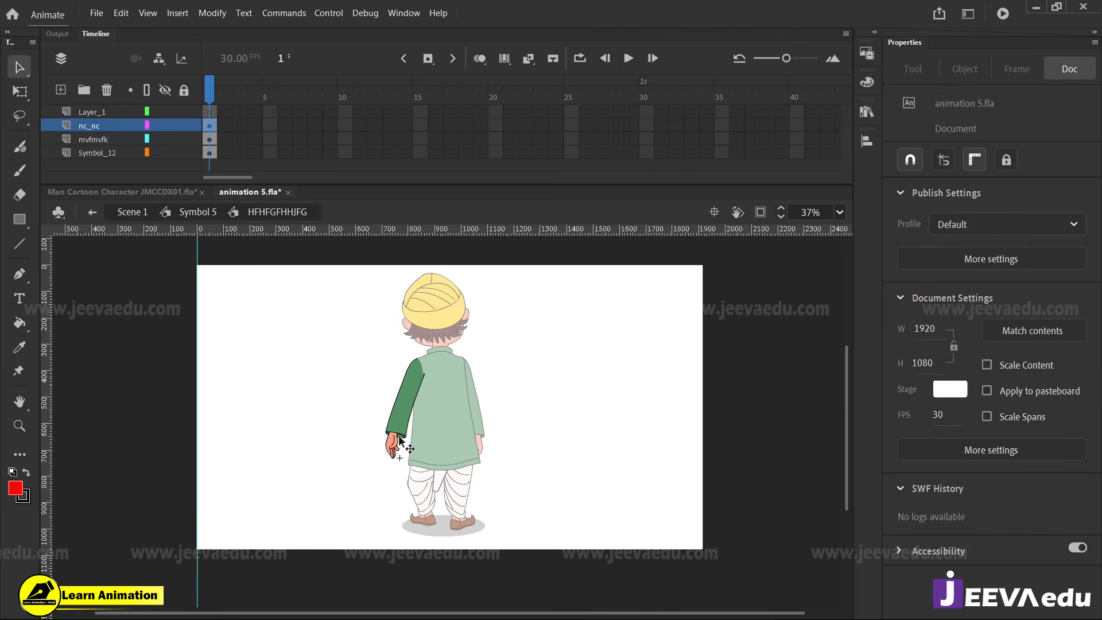
pyautogui.click(402, 434)
pyautogui.moveTo(314, 113); pyautogui.dragTo(498, 181)
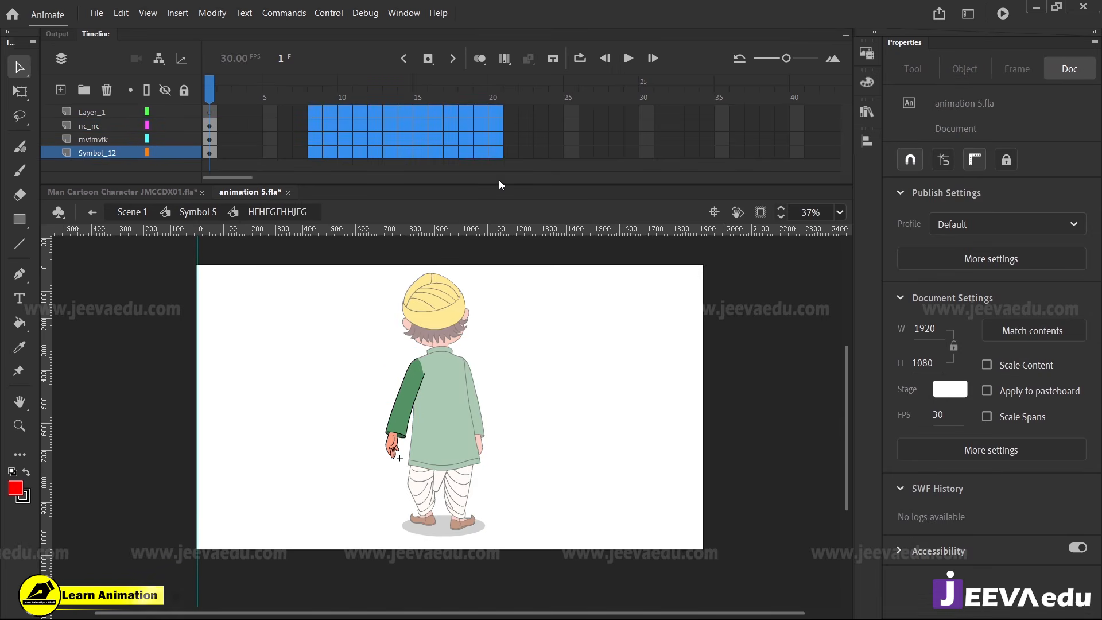
pyautogui.press('F5')
pyautogui.press('F5')
pyautogui.press('F5')
pyautogui.moveTo(509, 85); pyautogui.dragTo(209, 86)
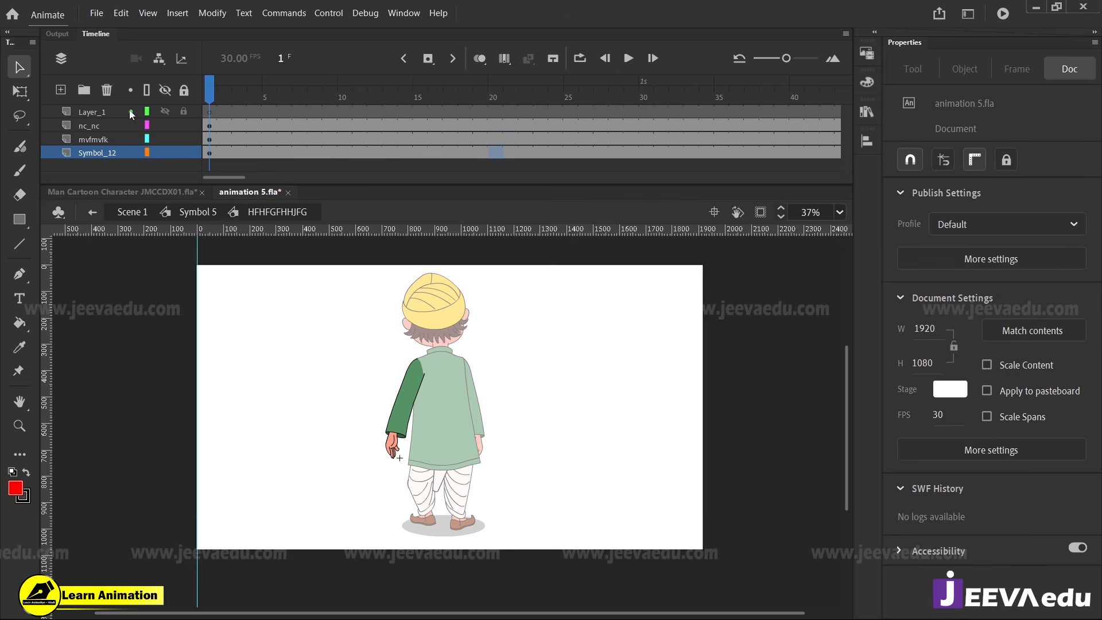
pyautogui.click(92, 111)
pyautogui.click(107, 89)
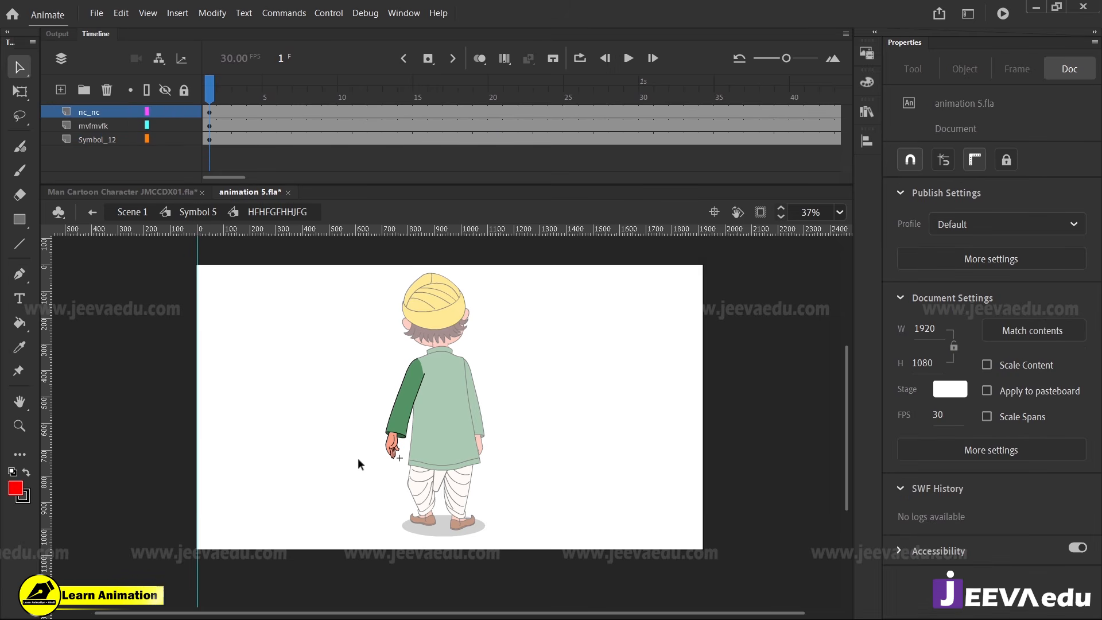
# Return to Symbol 5, select all its frames, and synchronize the symbols again for the extended arm
pyautogui.doubleClick(329, 450)
pyautogui.rightClick(311, 126)
pyautogui.click(388, 398)
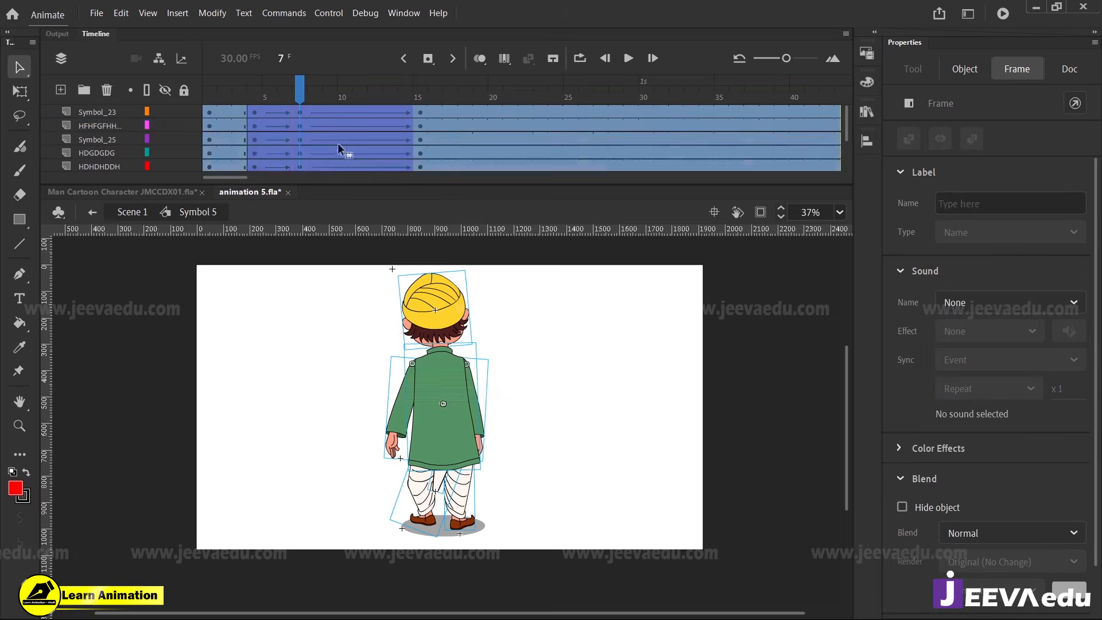
pyautogui.rightClick(337, 143)
pyautogui.click(405, 497)
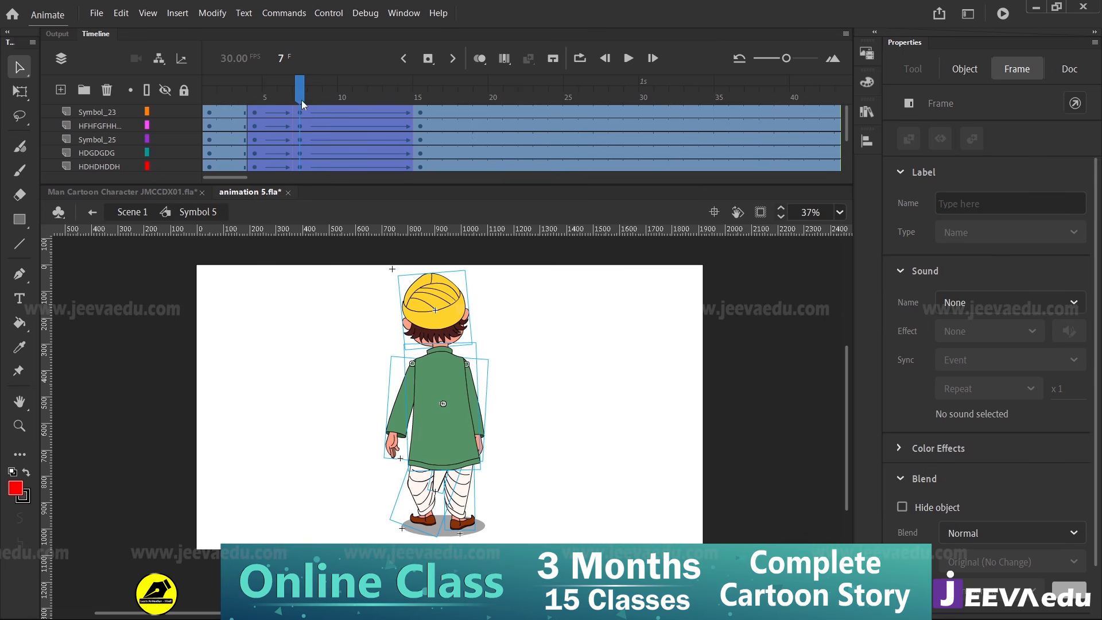
# Inside the left arm symbol HFHFGFHHJFG, keyframe the forearm nc_nc at frames 4 and 7 and join them with a classic tween
pyautogui.click(380, 366)
pyautogui.doubleClick(394, 439)
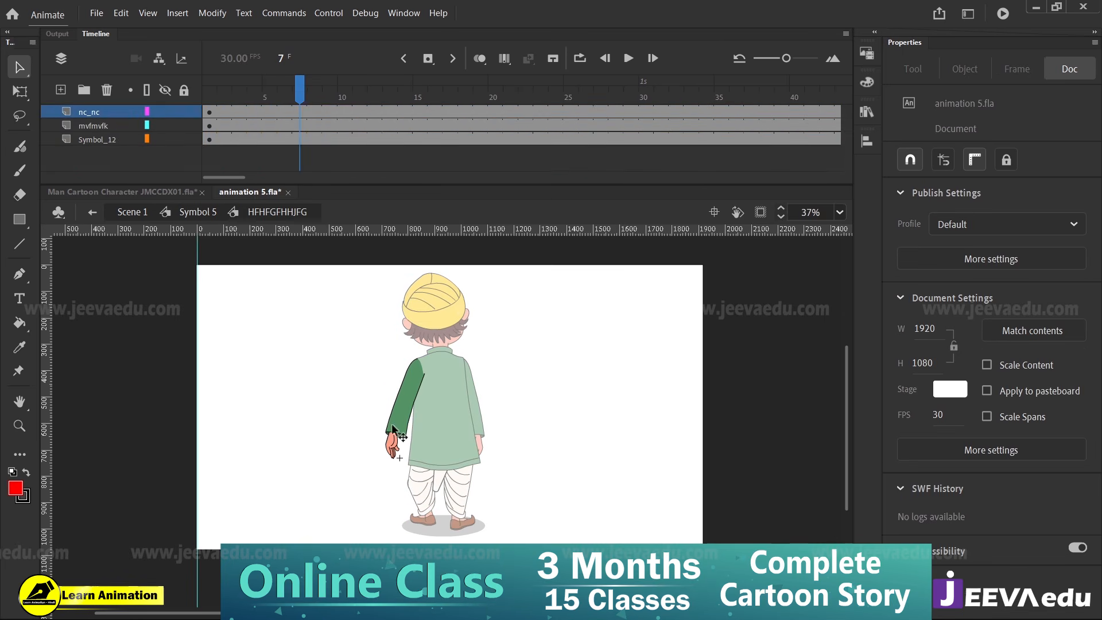
pyautogui.click(400, 457)
pyautogui.click(298, 113)
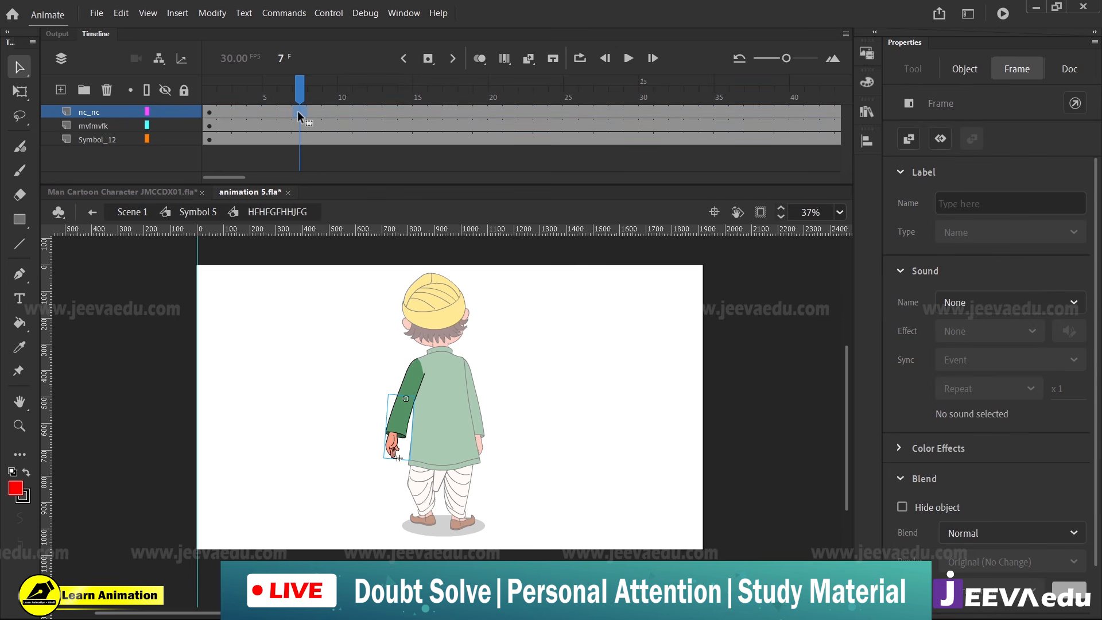
pyautogui.press('F6')
pyautogui.click(255, 112)
pyautogui.press('F6')
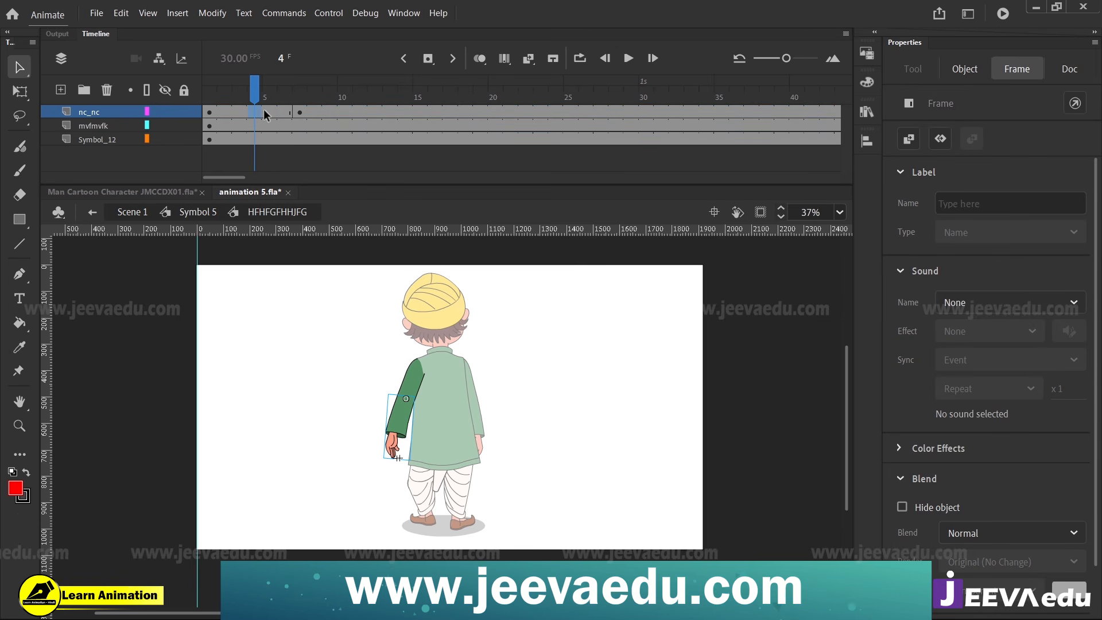
pyautogui.rightClick(264, 109)
pyautogui.click(296, 115)
# Rotate the forearm nc_nc towards the body at frame 7, and return to Symbol 5
pyautogui.click(299, 112)
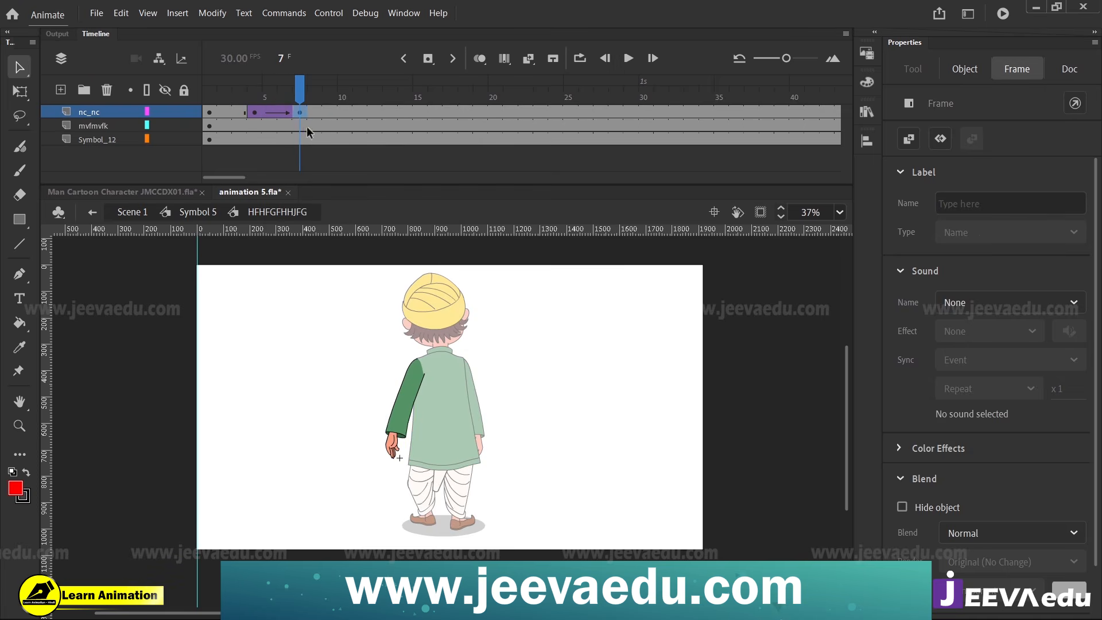
pyautogui.press('q')
pyautogui.moveTo(420, 467); pyautogui.dragTo(438, 467)
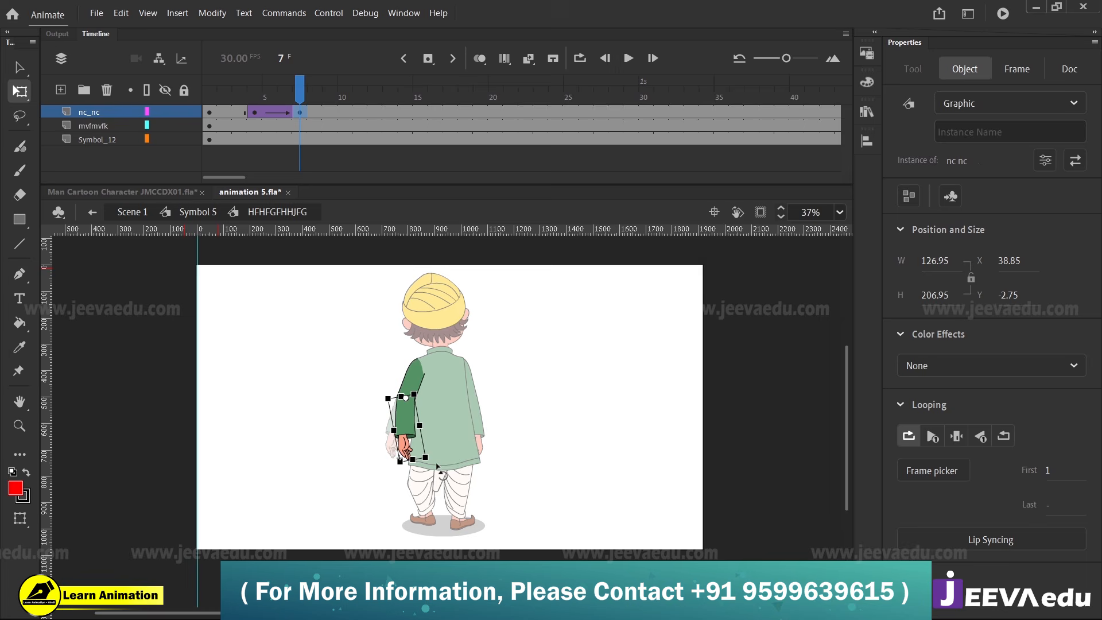
pyautogui.doubleClick(302, 354)
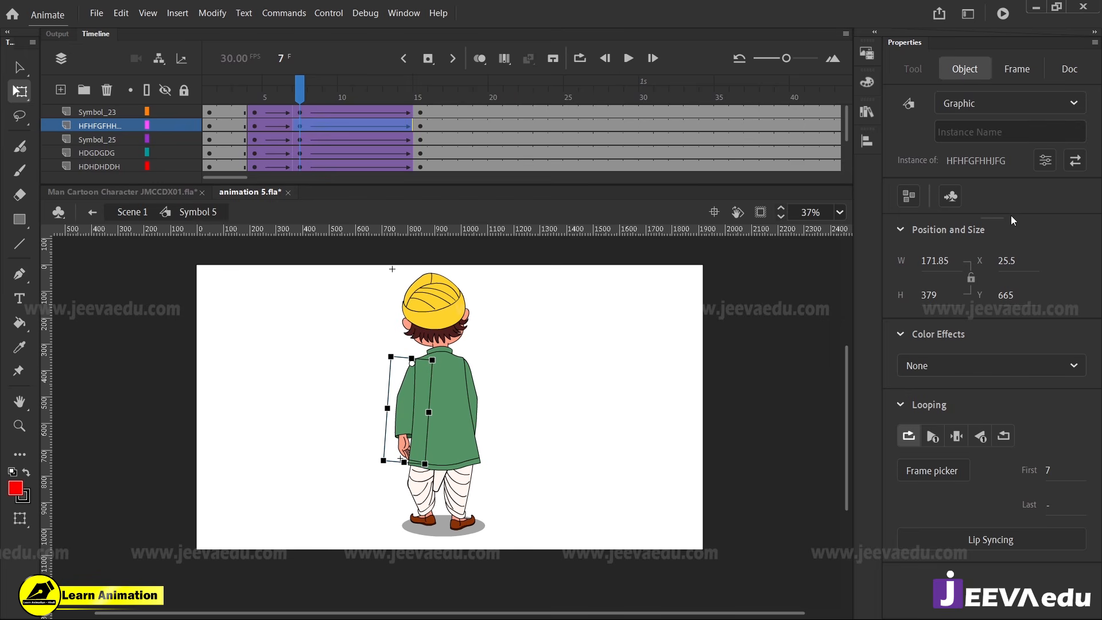
# Clear the nc_nc keyframes at frames 4 and 7 inside the left arm symbol, and return to Symbol 5
pyautogui.doubleClick(429, 409)
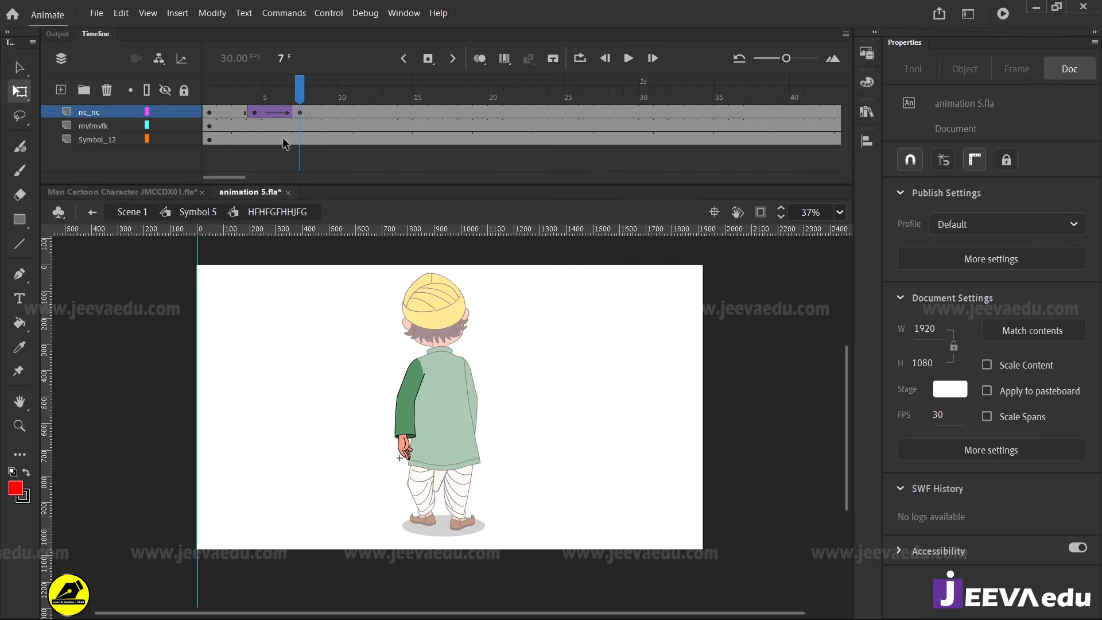
pyautogui.moveTo(244, 112); pyautogui.dragTo(309, 122)
pyautogui.rightClick(300, 119)
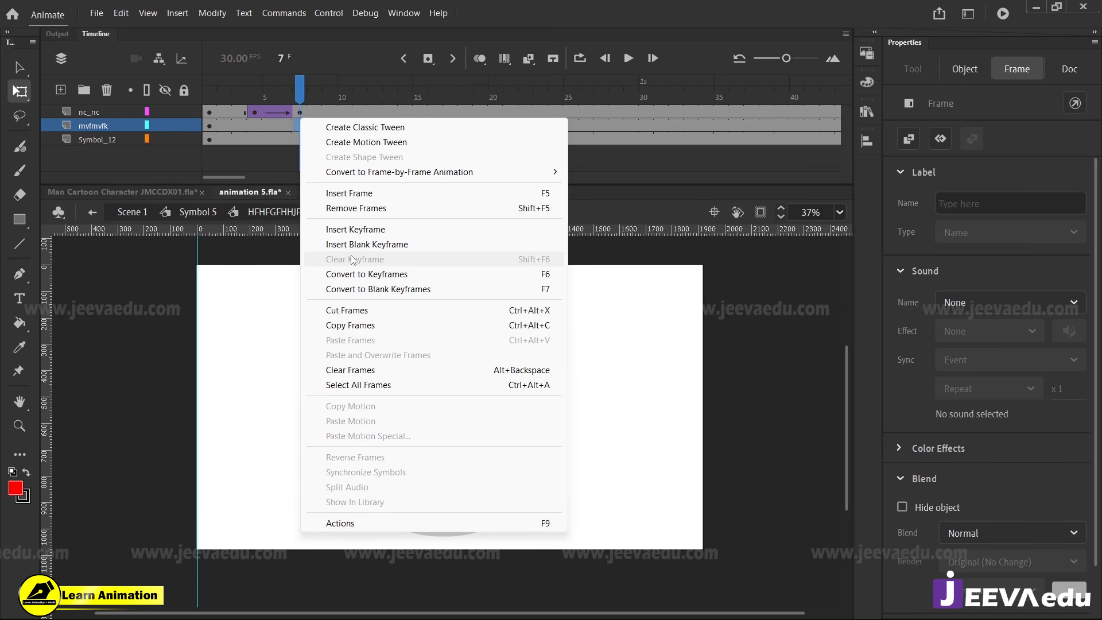
pyautogui.click(274, 119)
pyautogui.rightClick(288, 122)
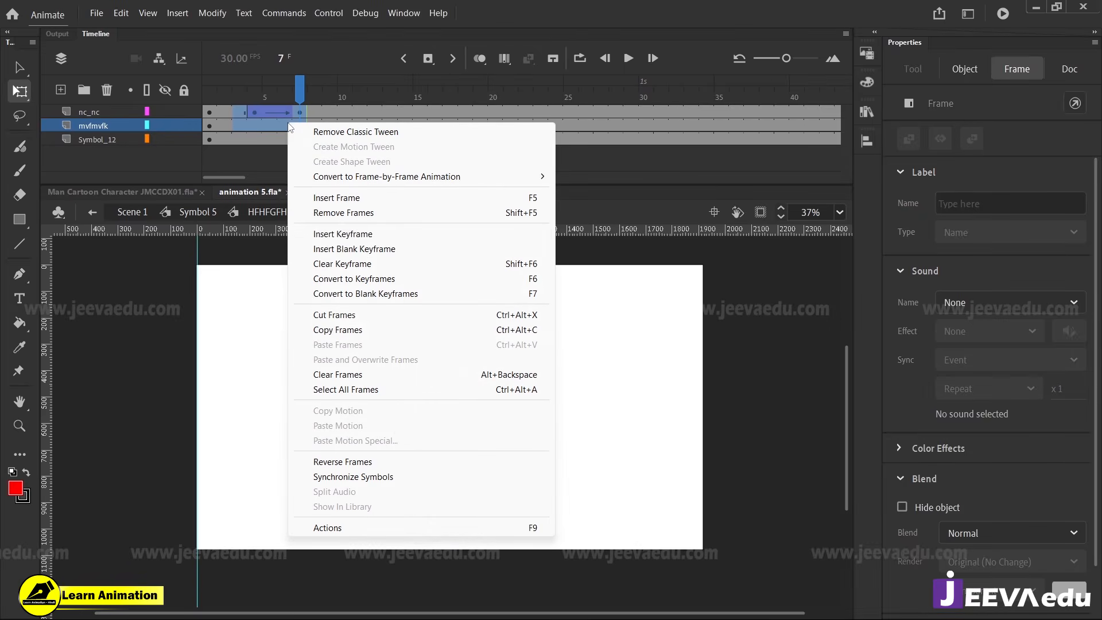
pyautogui.click(339, 268)
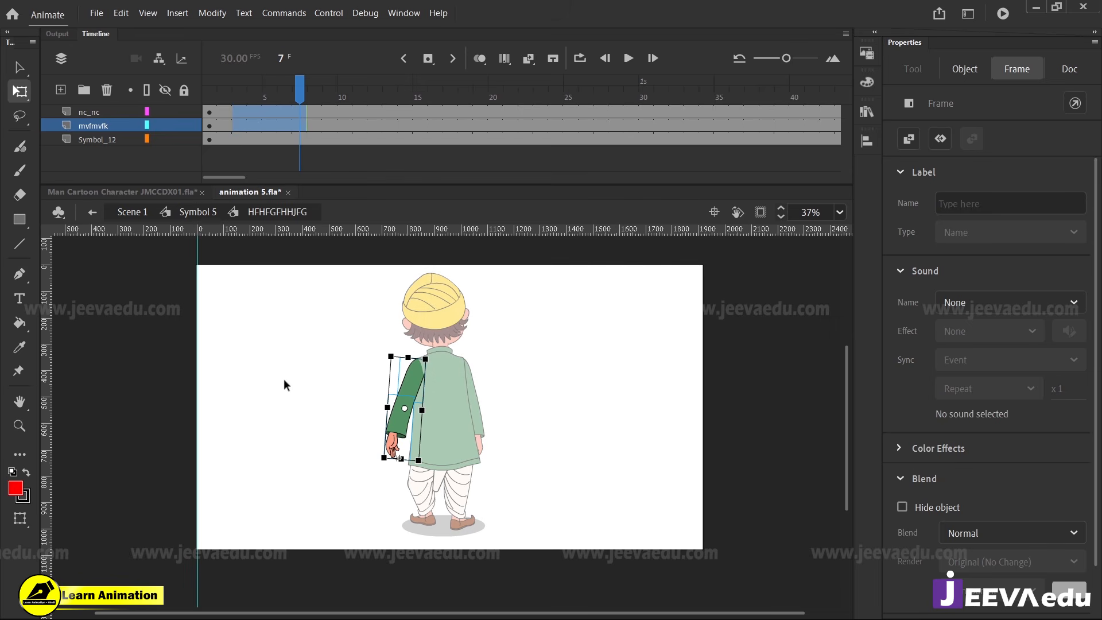
pyautogui.doubleClick(298, 380)
# At frame 15, shift the leg HDHDHDDH left to an X position of about 197.55
pyautogui.moveTo(301, 98); pyautogui.dragTo(423, 152)
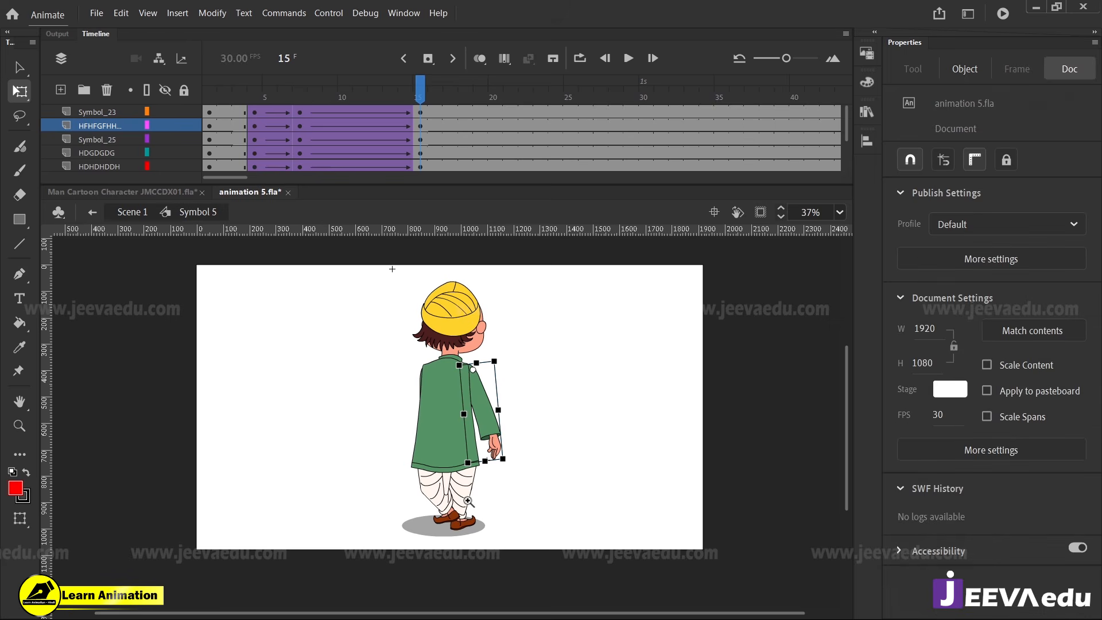
pyautogui.press('z')
pyautogui.click(448, 486)
pyautogui.press('v')
pyautogui.click(438, 460)
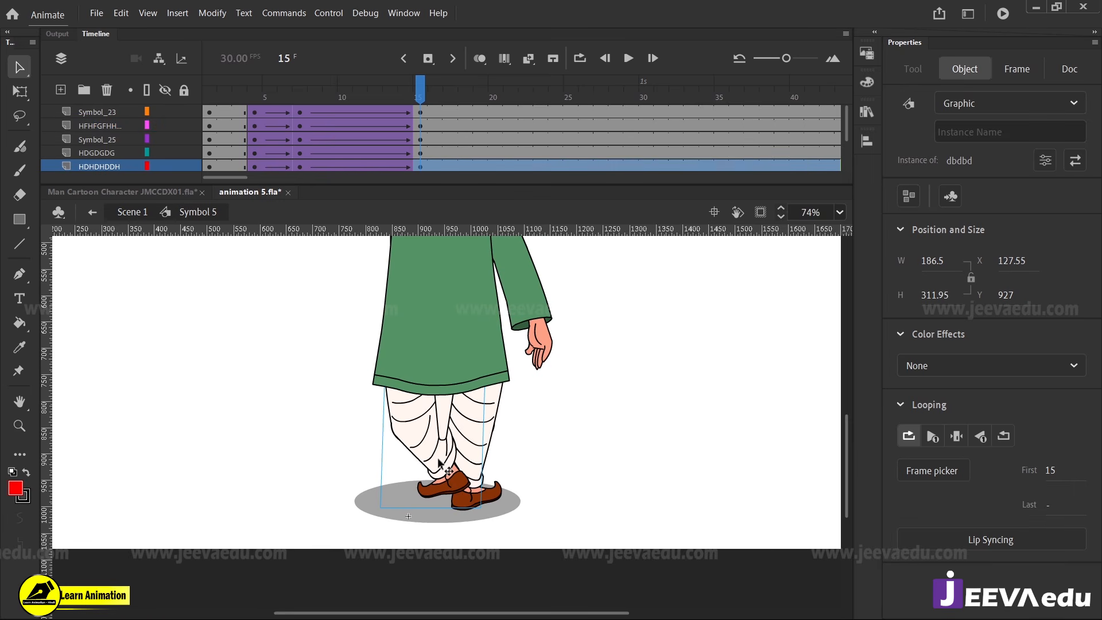
pyautogui.click(474, 461)
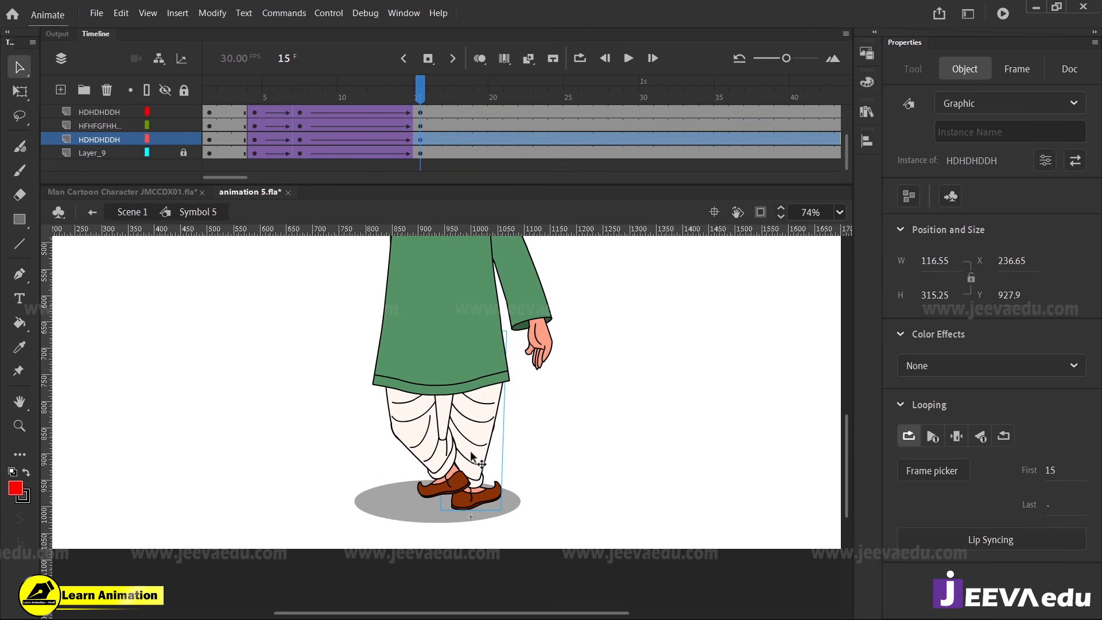
pyautogui.press('Left')
pyautogui.press('Left')
pyautogui.press('Left')
pyautogui.press('Left')
pyautogui.press('Left')
pyautogui.press('Left')
pyautogui.press('Left')
pyautogui.press('Left')
pyautogui.press('Left')
pyautogui.press('Left')
pyautogui.press('Left')
pyautogui.press('Left')
pyautogui.press('Left')
pyautogui.press('Left')
pyautogui.press('Left')
pyautogui.press('Left')
pyautogui.press('Left')
pyautogui.press('Left')
pyautogui.press('Left')
pyautogui.press('Left')
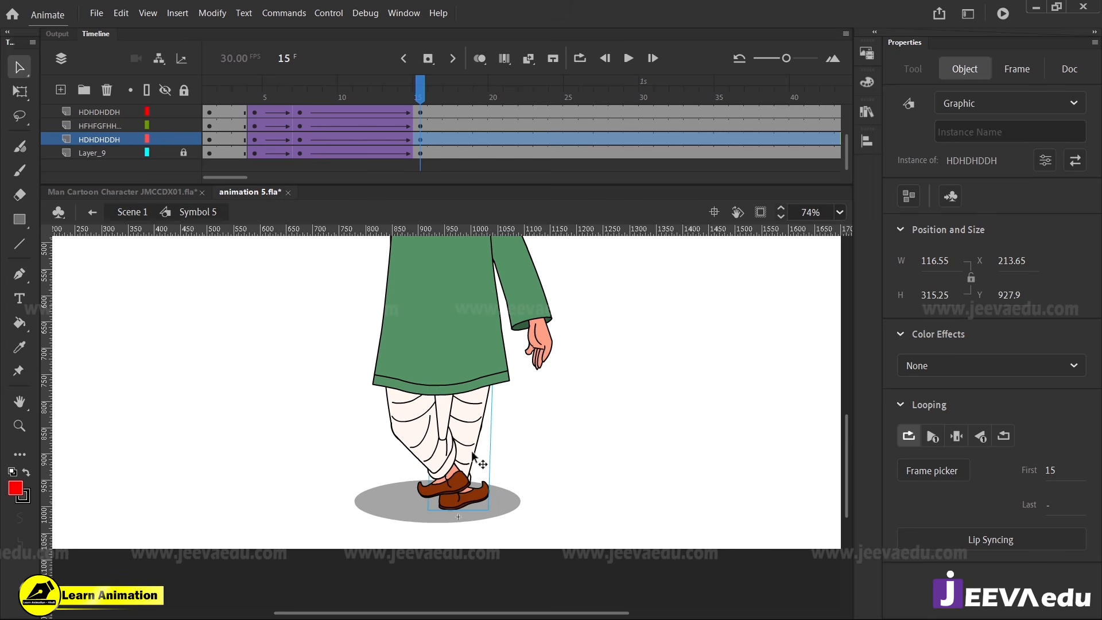
pyautogui.press('Left')
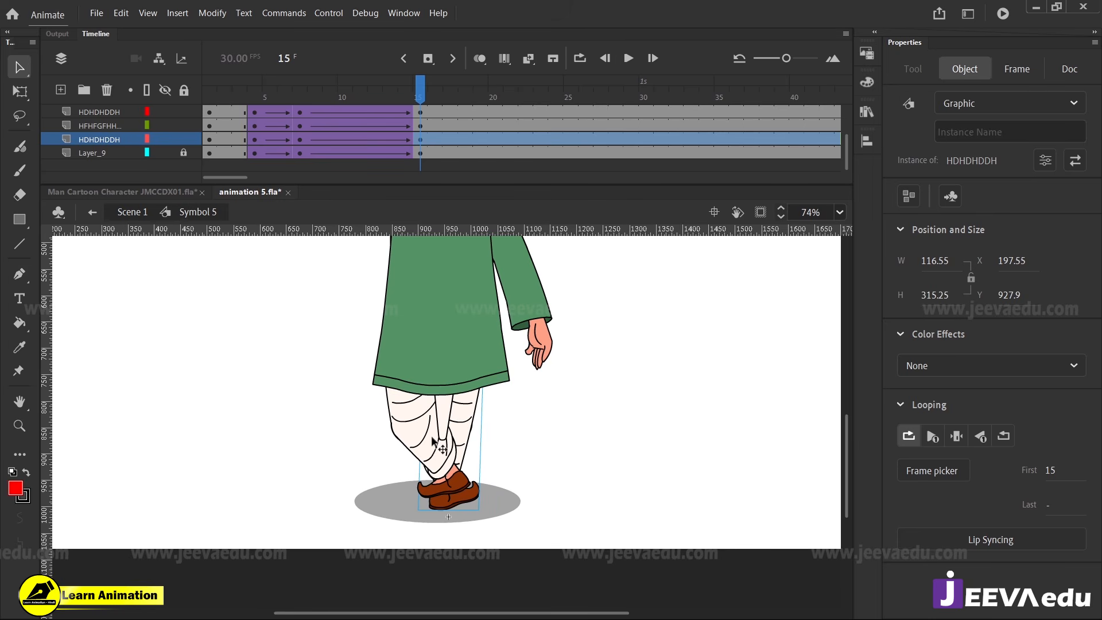
# Reorder the dbdbd leg's layer to just above Layer_9, behind the other leg, and nudge that leg right at frame 15
pyautogui.click(448, 457)
pyautogui.moveTo(116, 112); pyautogui.dragTo(114, 149)
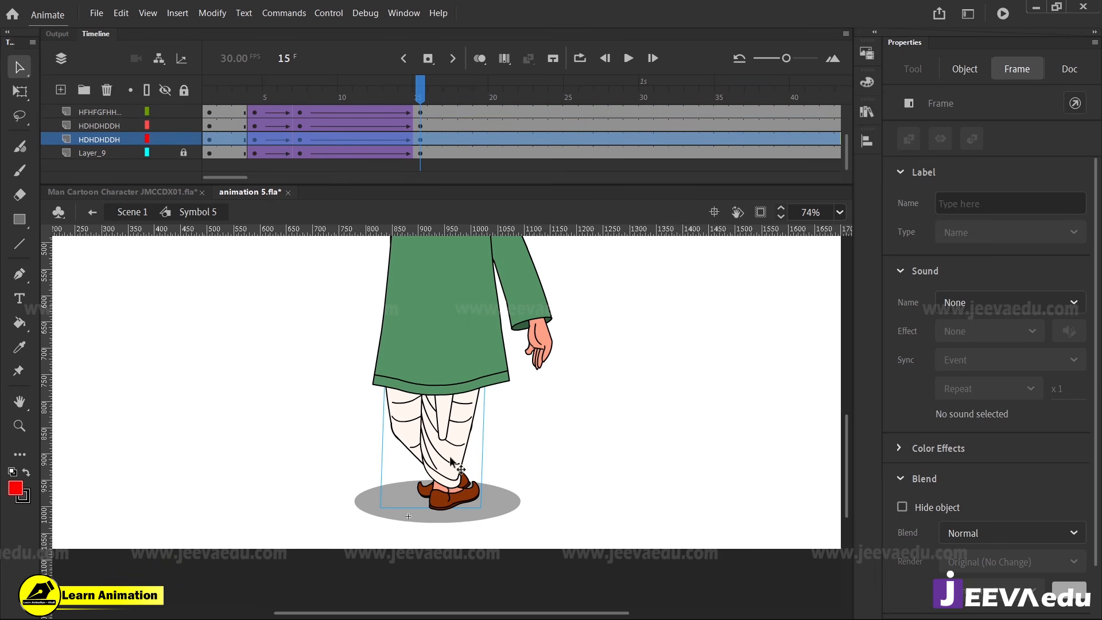
pyautogui.press('Right')
pyautogui.press('Right')
pyautogui.press('Right')
pyautogui.press('Right')
pyautogui.press('Right')
pyautogui.press('Right')
pyautogui.press('Right')
pyautogui.press('Right')
pyautogui.press('Right')
pyautogui.press('Right')
pyautogui.press('Right')
pyautogui.press('Right')
pyautogui.press('Right')
pyautogui.press('Right')
pyautogui.press('Right')
pyautogui.press('Right')
pyautogui.press('Right')
pyautogui.press('Right')
pyautogui.press('Right')
pyautogui.press('Right')
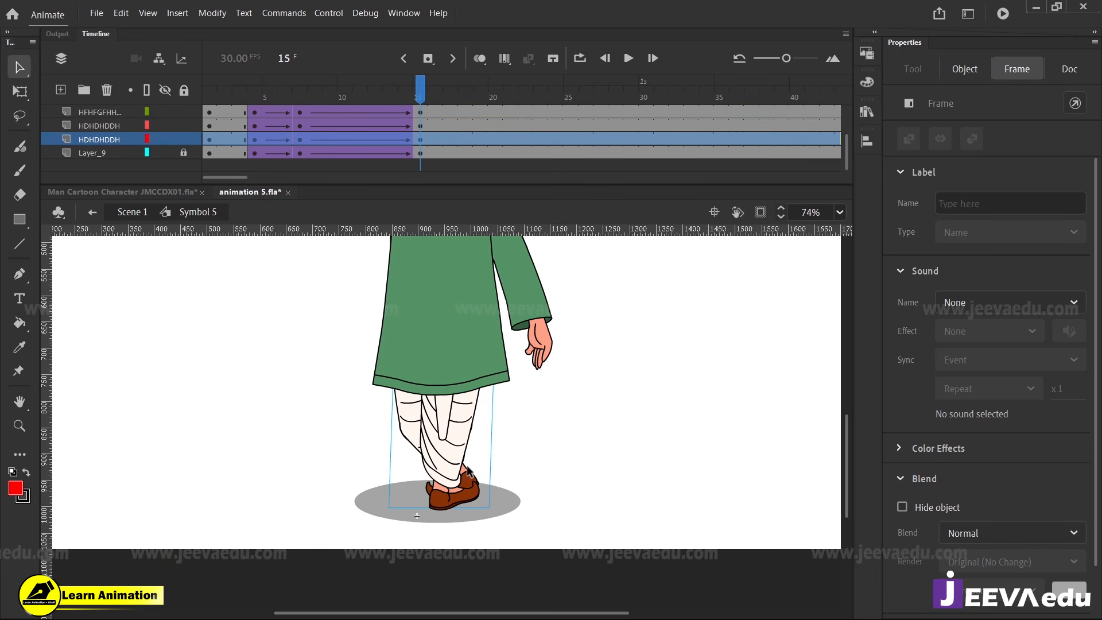
# Inside dbdbd, keyframe the lower leg vsdvs at frame 15 and classic-tween it from frame 7 with an ease of -100
pyautogui.doubleClick(474, 474)
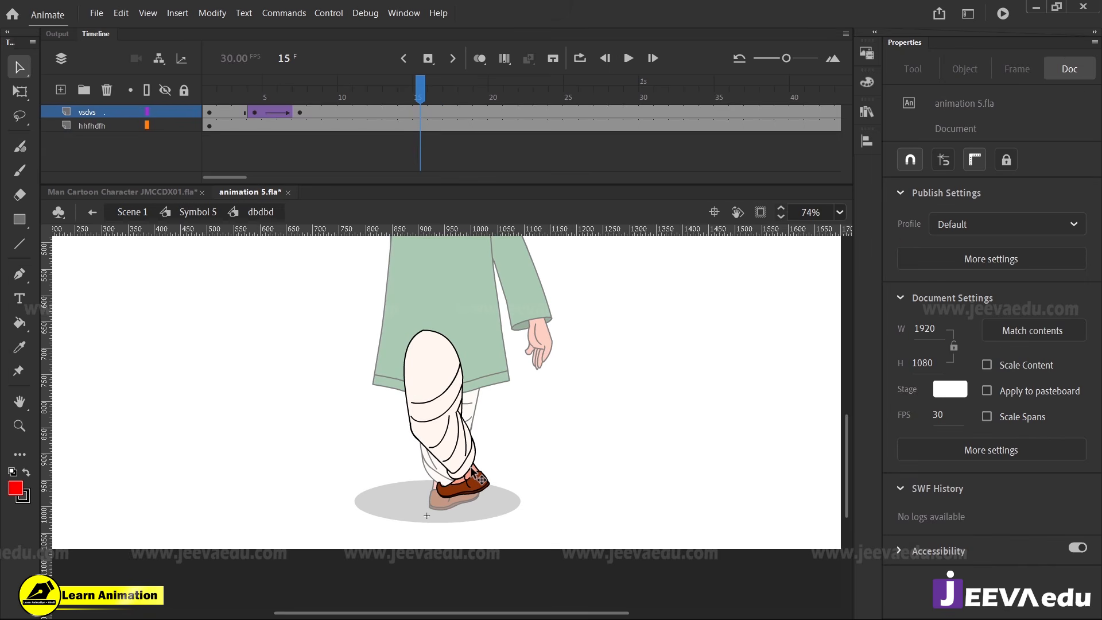
pyautogui.click(420, 112)
pyautogui.press('F6')
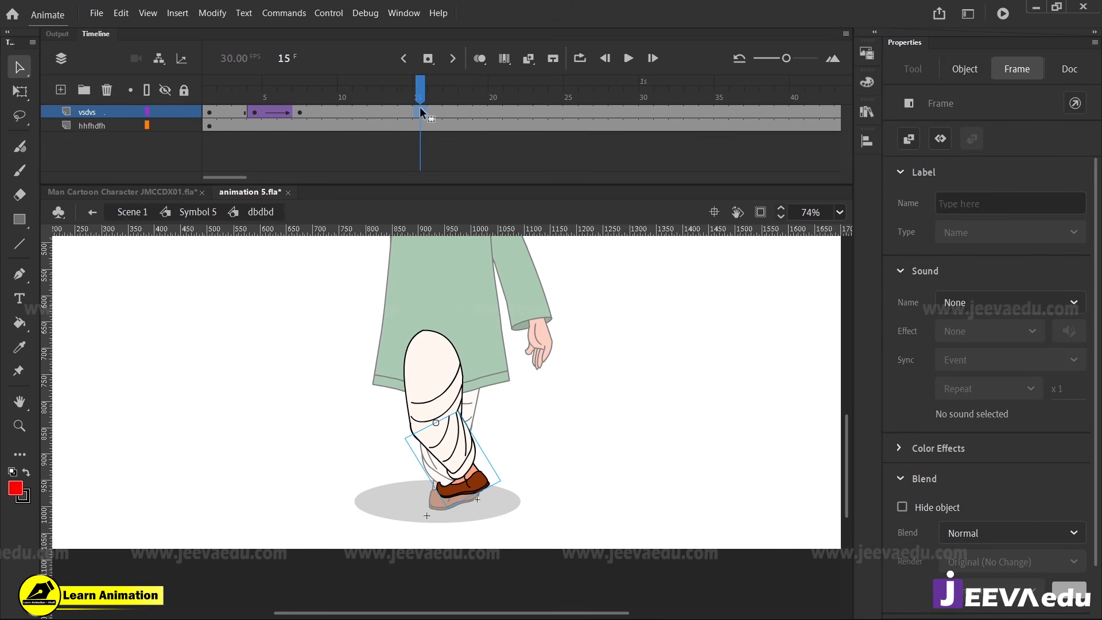
pyautogui.rightClick(398, 114)
pyautogui.click(431, 122)
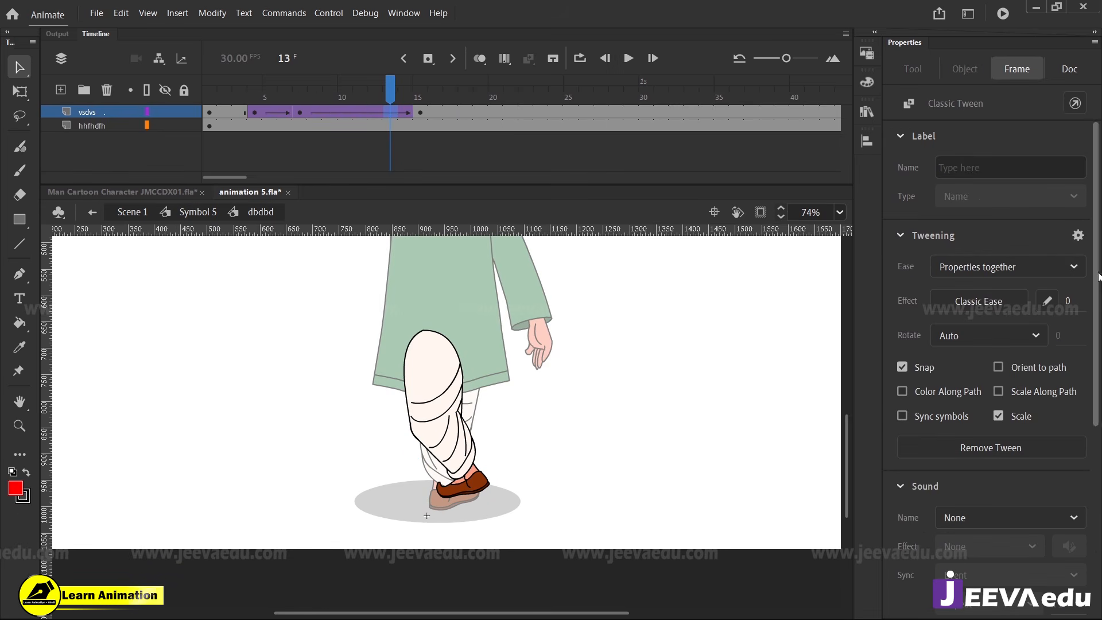
# Rotate the lower leg vsdvs slightly clockwise about its knee pivot at frame 15
pyautogui.click(419, 111)
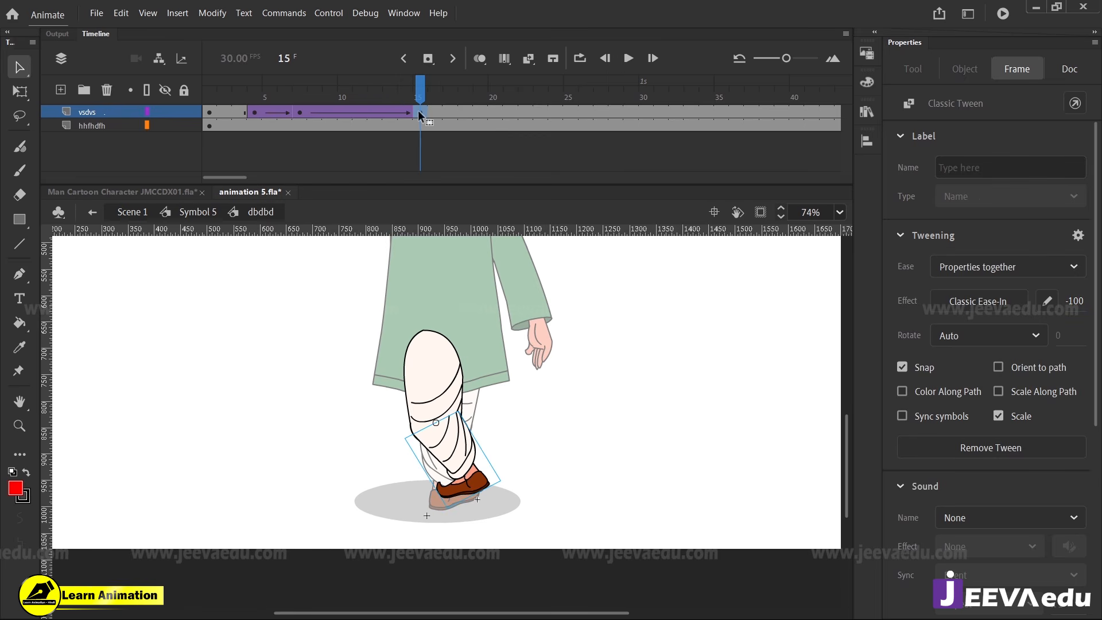
pyautogui.click(471, 472)
pyautogui.press('q')
pyautogui.moveTo(506, 482)
pyautogui.mouseDown()
pyautogui.moveTo(449, 495)
pyautogui.moveTo(493, 482)
pyautogui.mouseUp()
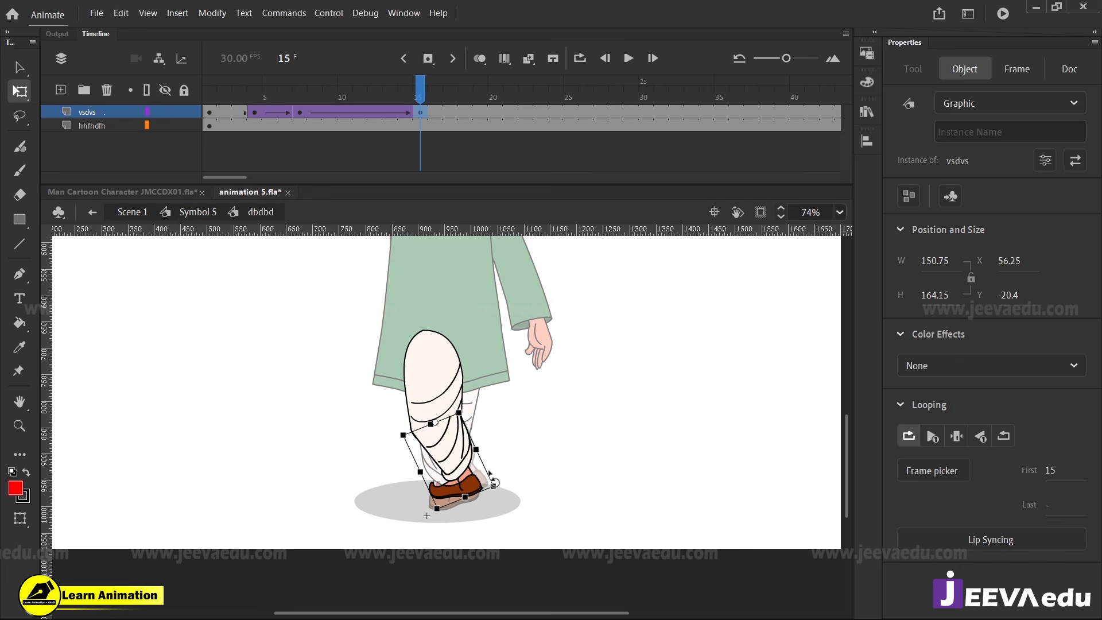
pyautogui.click(495, 470)
# Inside vsdvs, insert a keyframe for the foot MMXCM at frame 15
pyautogui.click(468, 487)
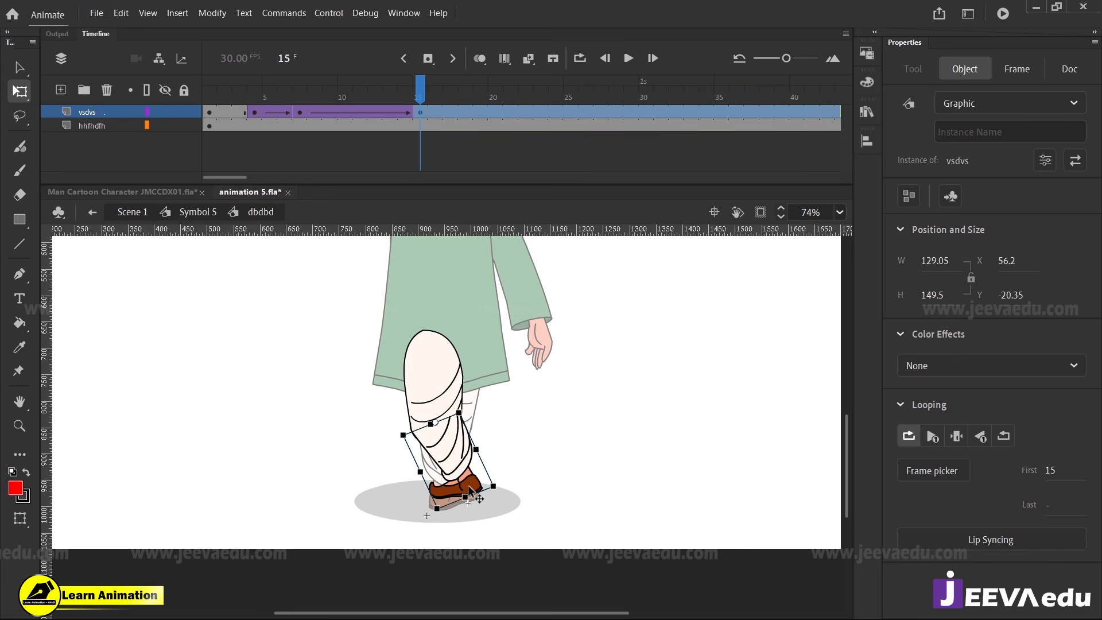
pyautogui.doubleClick(468, 486)
pyautogui.click(469, 488)
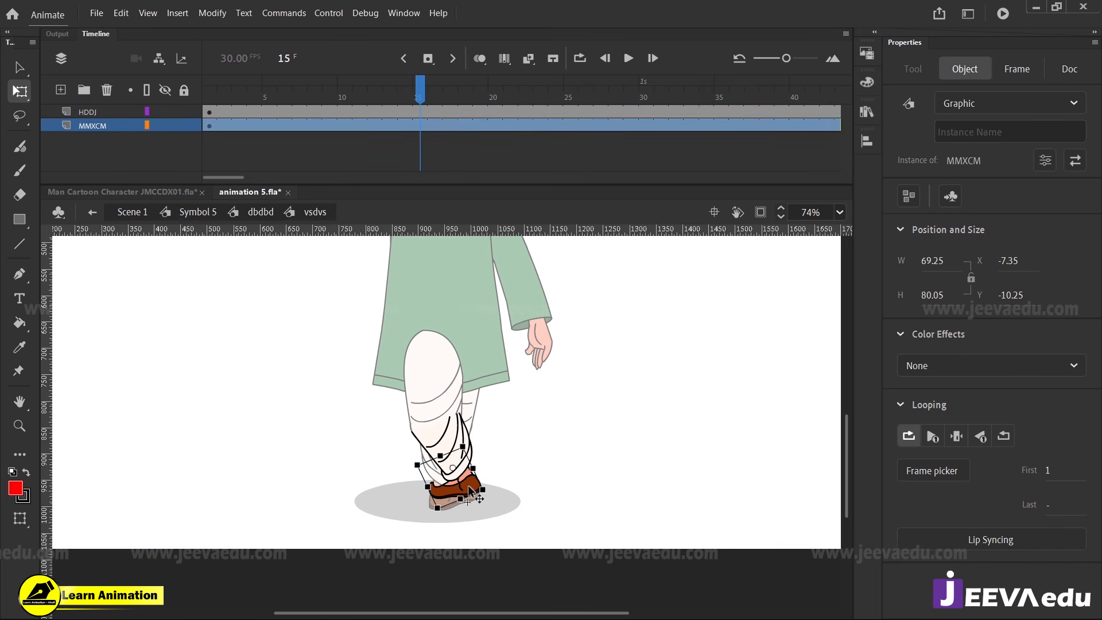
pyautogui.click(423, 126)
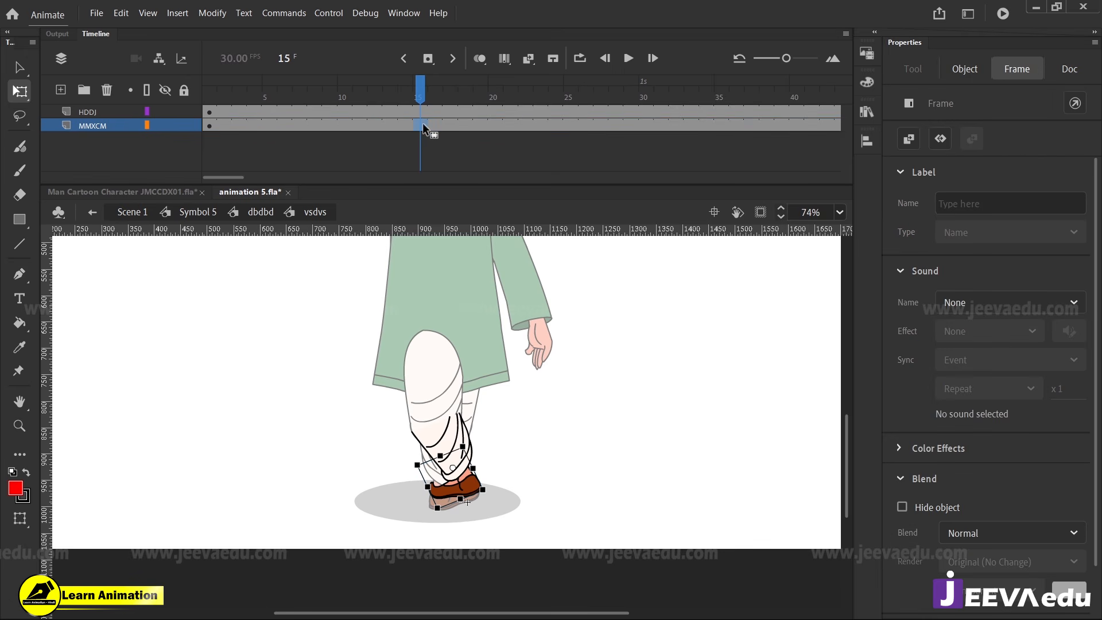
# Match the leg's timing by keyframing the foot MMXCM at frame 7 and classic-tweening it to frame 15 with an ease of -100
pyautogui.click(315, 125)
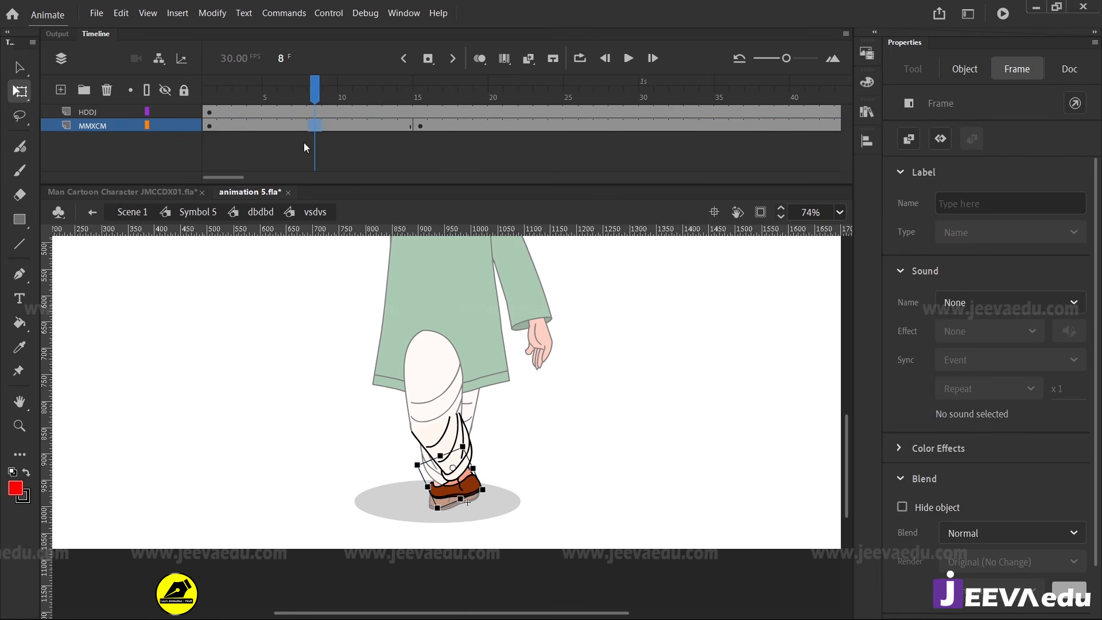
pyautogui.doubleClick(328, 366)
pyautogui.click(299, 112)
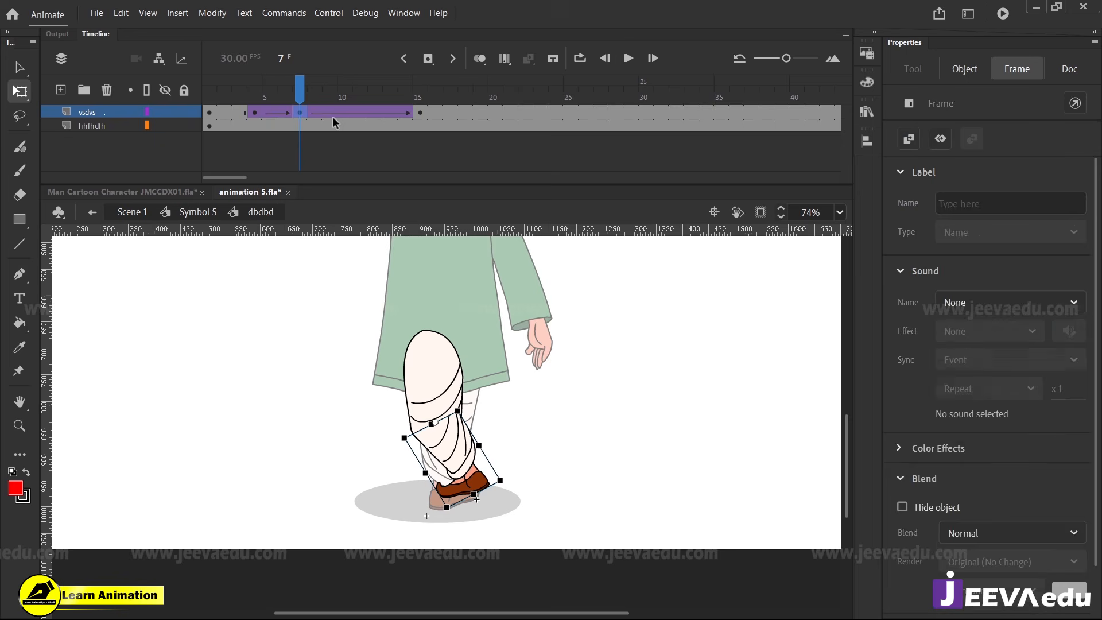
pyautogui.click(420, 112)
pyautogui.doubleClick(468, 485)
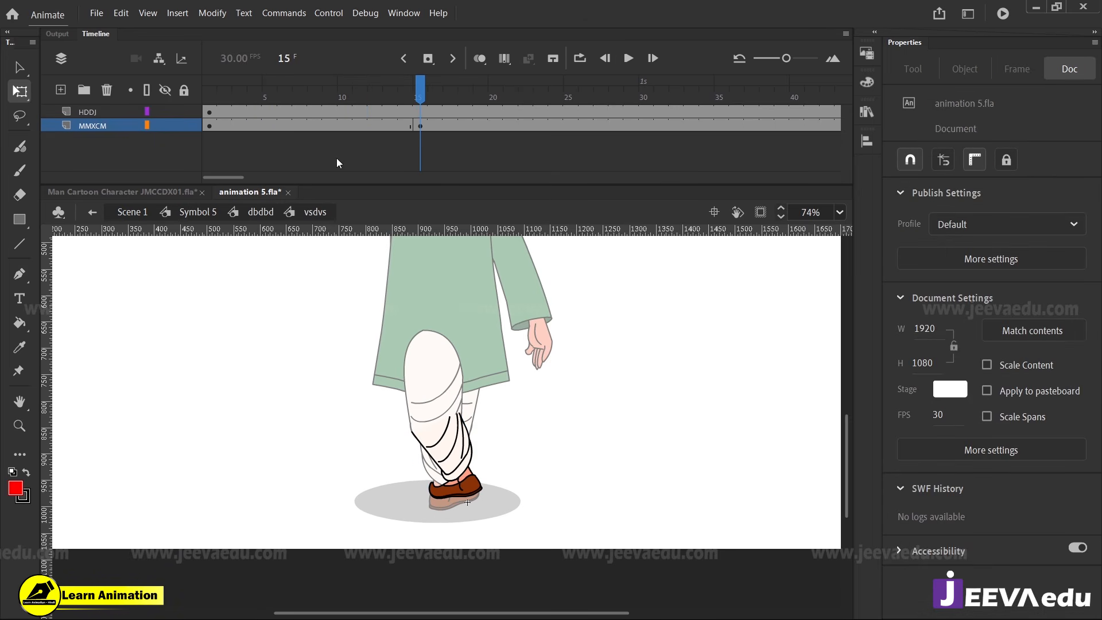
pyautogui.click(304, 124)
pyautogui.rightClick(329, 124)
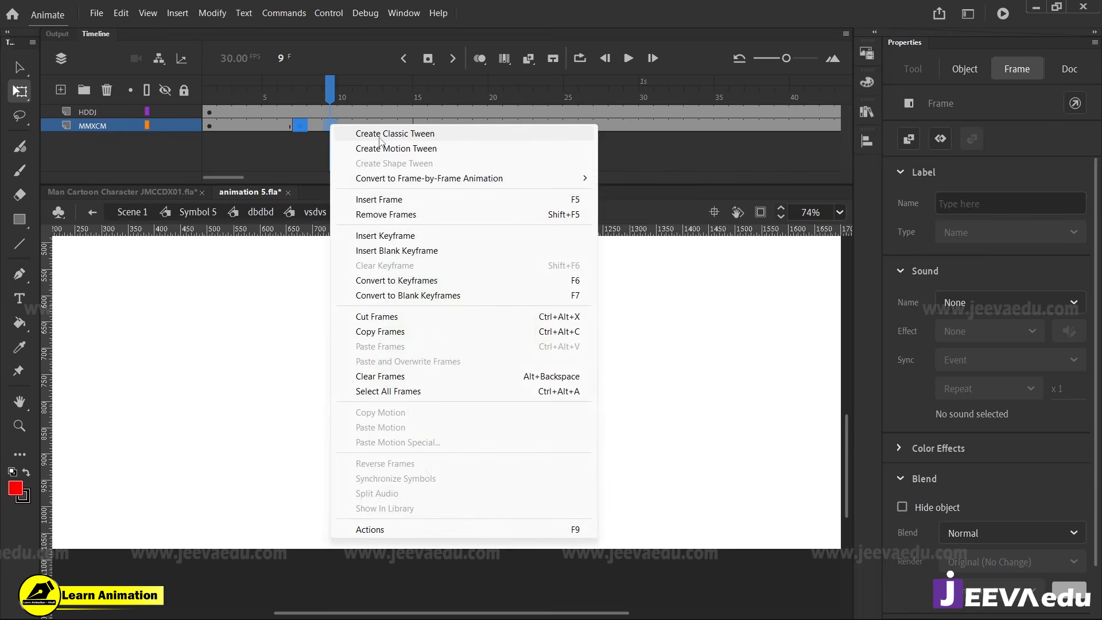
pyautogui.click(379, 133)
pyautogui.moveTo(1063, 300); pyautogui.dragTo(454, 95)
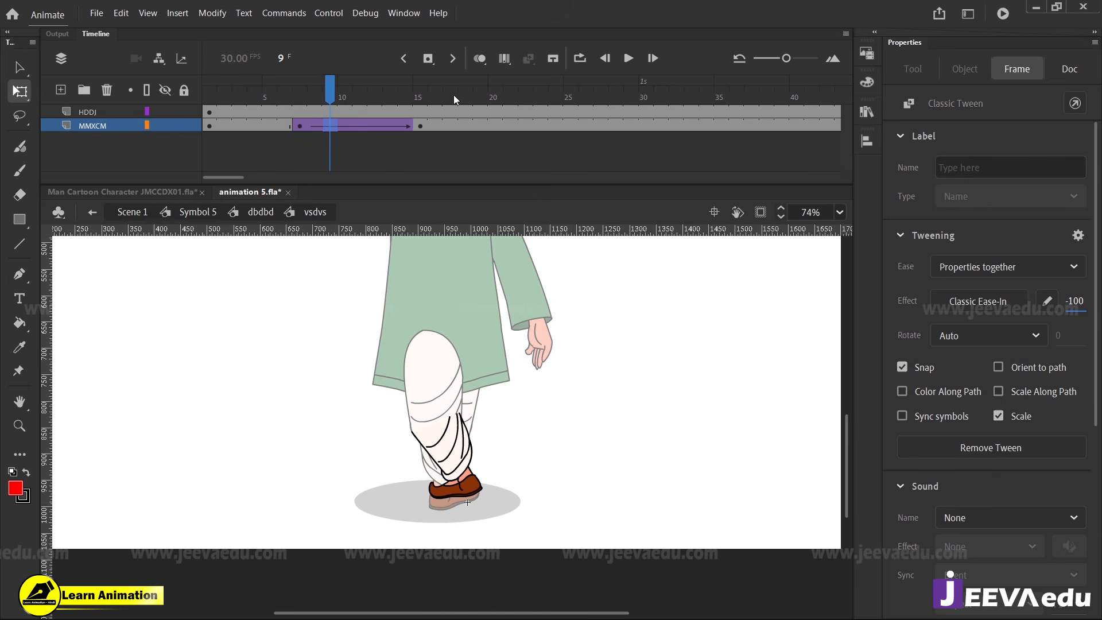
# Narrow the foot MMXCM to a width of about 37.65 at frame 15 and raise it to about Y -11.8
pyautogui.click(419, 126)
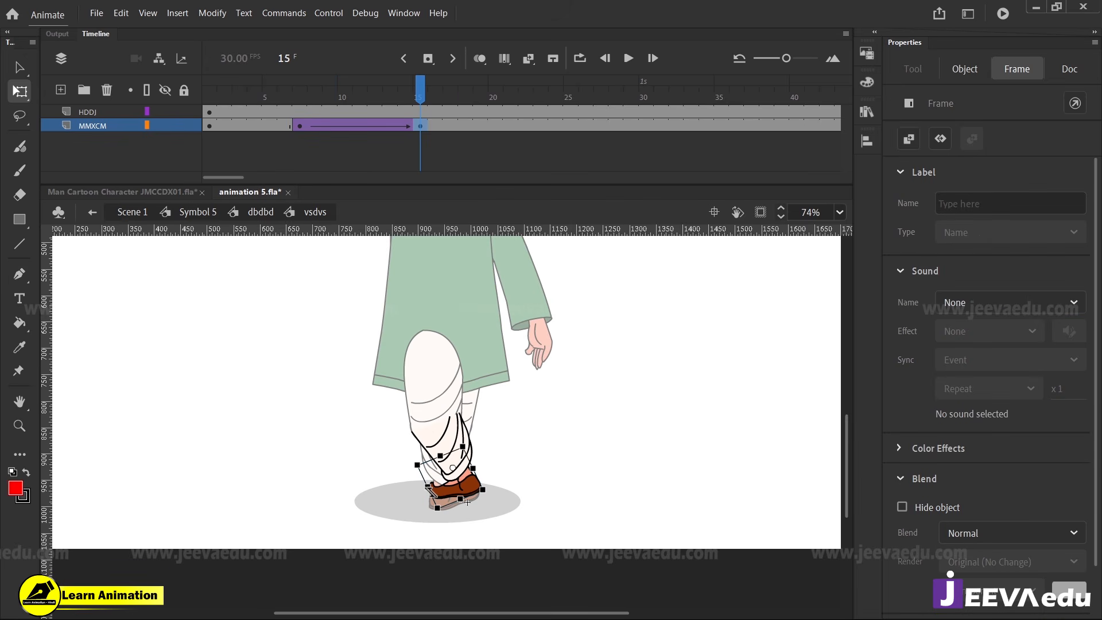
pyautogui.click(467, 502)
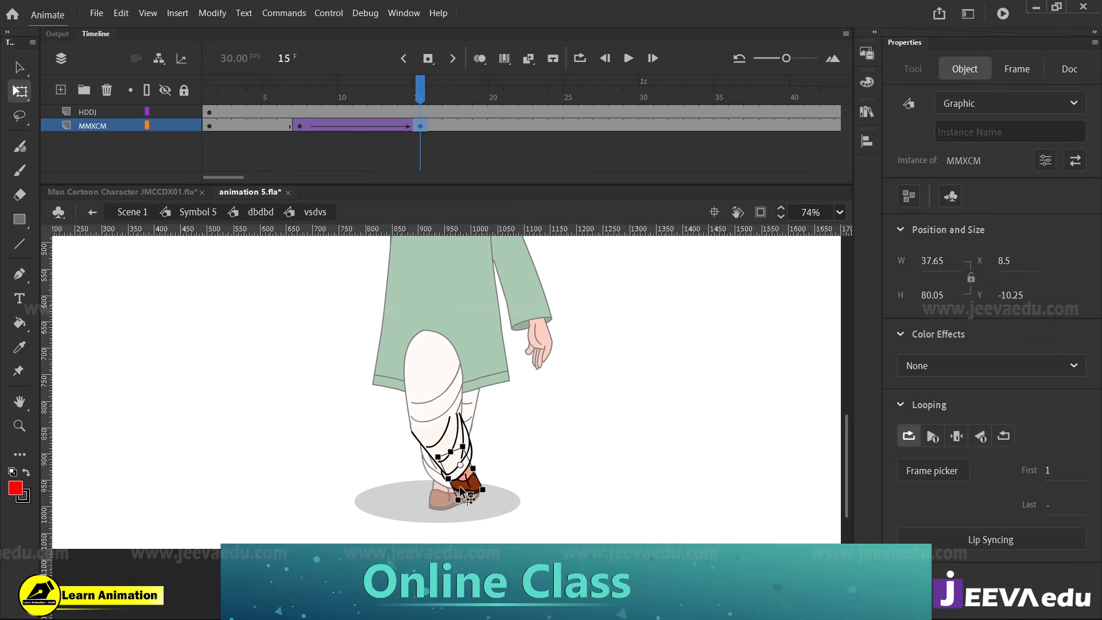
pyautogui.press('z')
pyautogui.click(461, 502)
pyautogui.press('v')
pyautogui.moveTo(476, 452); pyautogui.dragTo(475, 450)
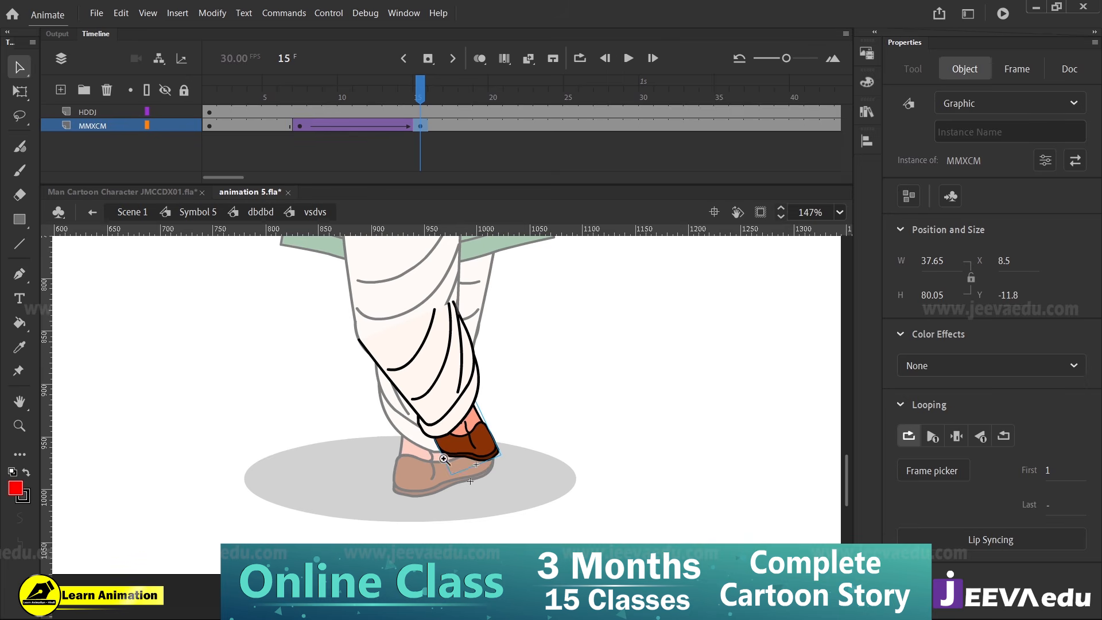
# Return to Symbol 5 and scrub from frame 15 back to frame 7 to review the leg motion
pyautogui.press('z')
pyautogui.keyDown('alt'); pyautogui.click(433, 456); pyautogui.keyUp('alt')
pyautogui.click(191, 211)
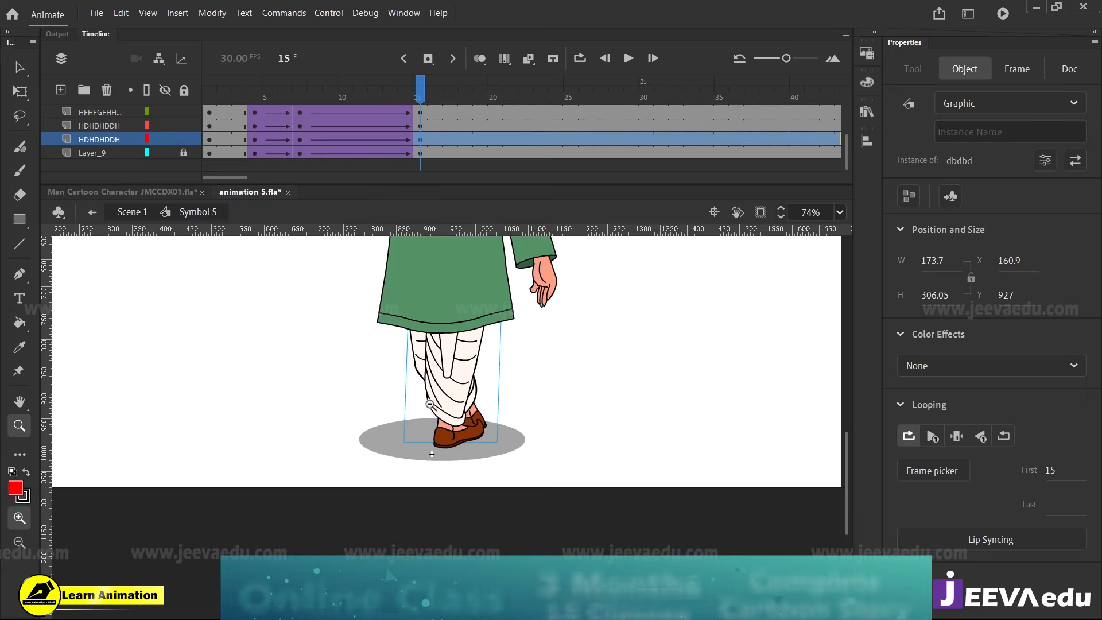
pyautogui.keyDown('alt'); pyautogui.click(431, 237); pyautogui.keyUp('alt')
pyautogui.moveTo(409, 89); pyautogui.dragTo(299, 145)
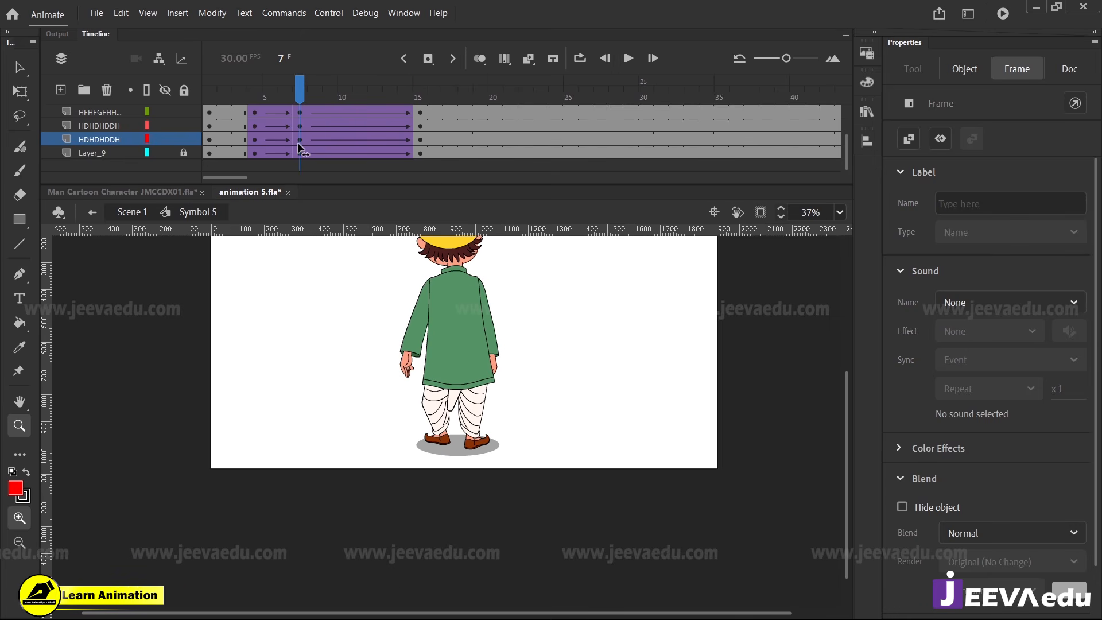
# Inside the leg symbol dbdbd, remove the classic tween after frame 7 on layer vsdvs and clear its keyframe at frame 15
pyautogui.click(442, 427)
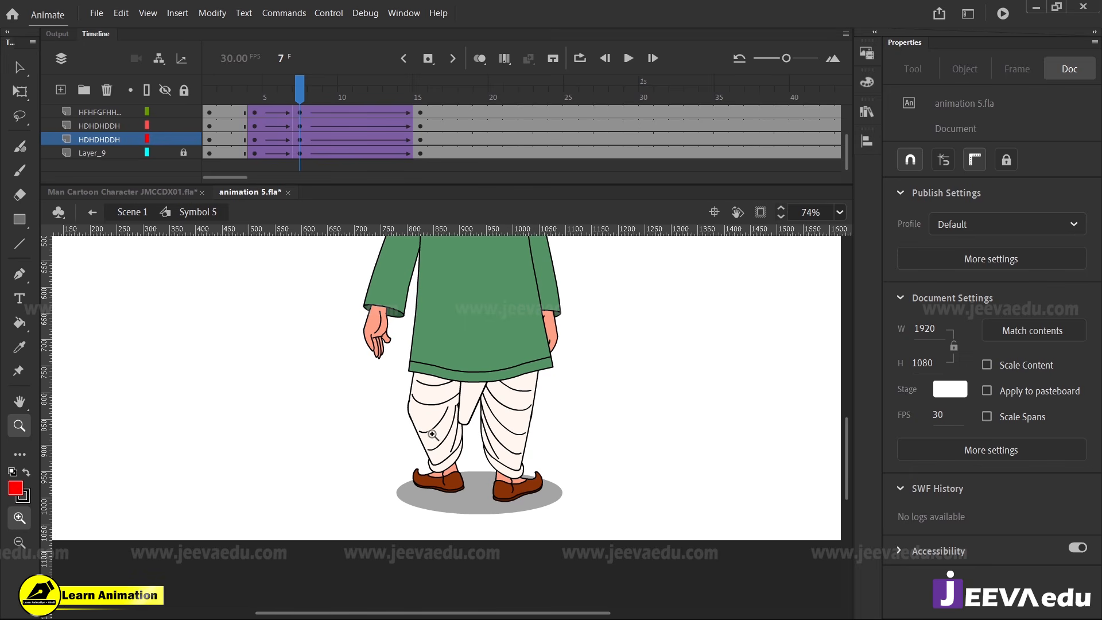
pyautogui.moveTo(306, 101); pyautogui.dragTo(301, 139)
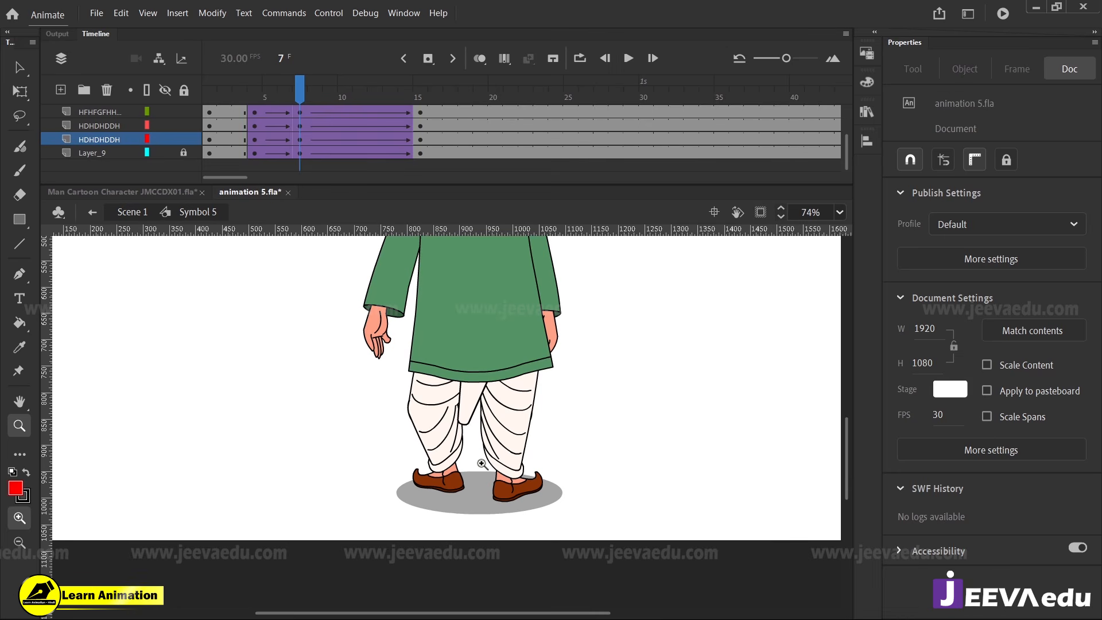
pyautogui.press('v')
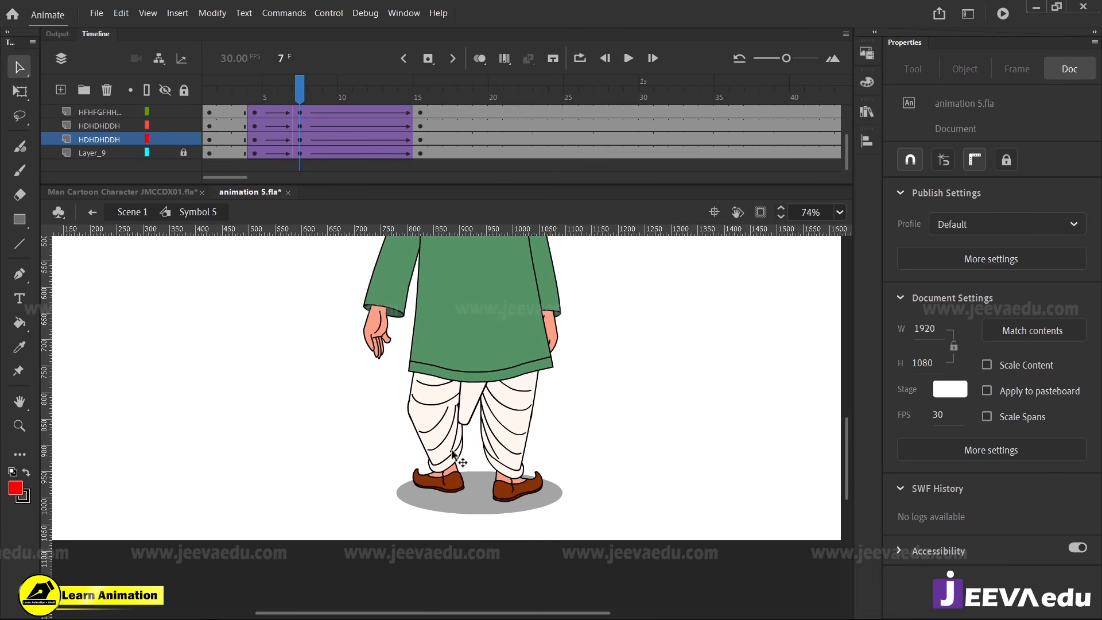
pyautogui.click(452, 455)
pyautogui.doubleClick(452, 455)
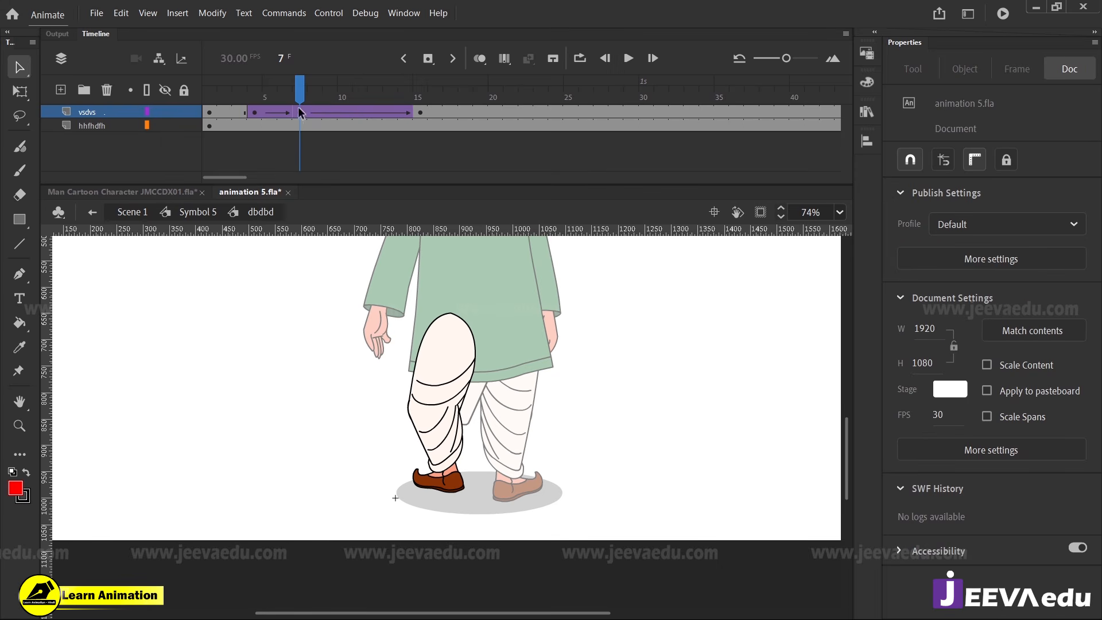
pyautogui.rightClick(322, 113)
pyautogui.click(379, 118)
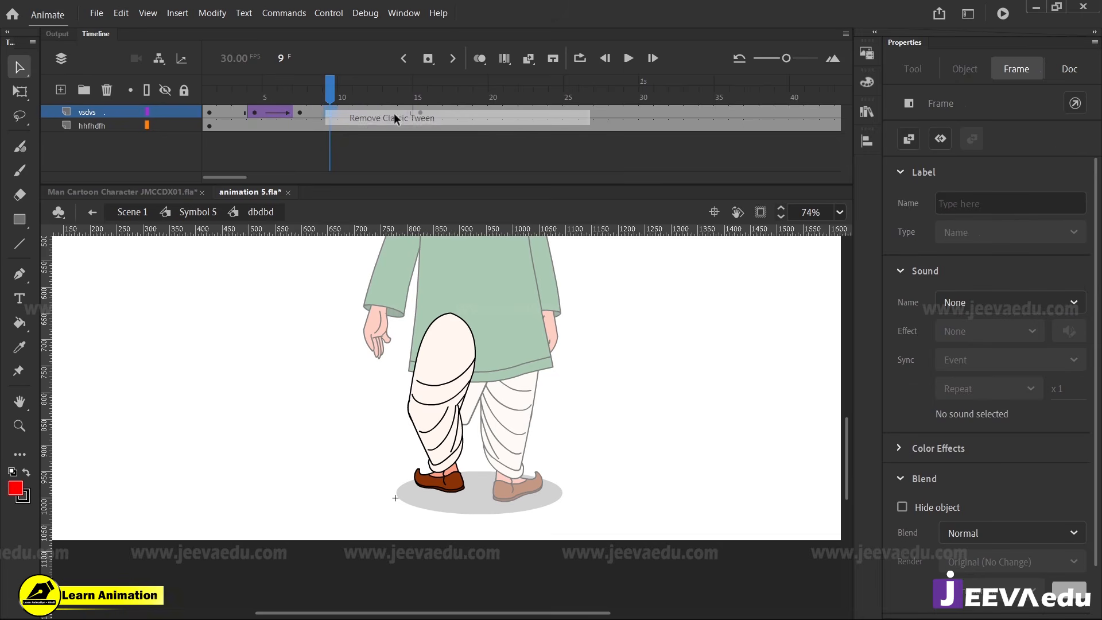
pyautogui.rightClick(425, 112)
pyautogui.click(481, 254)
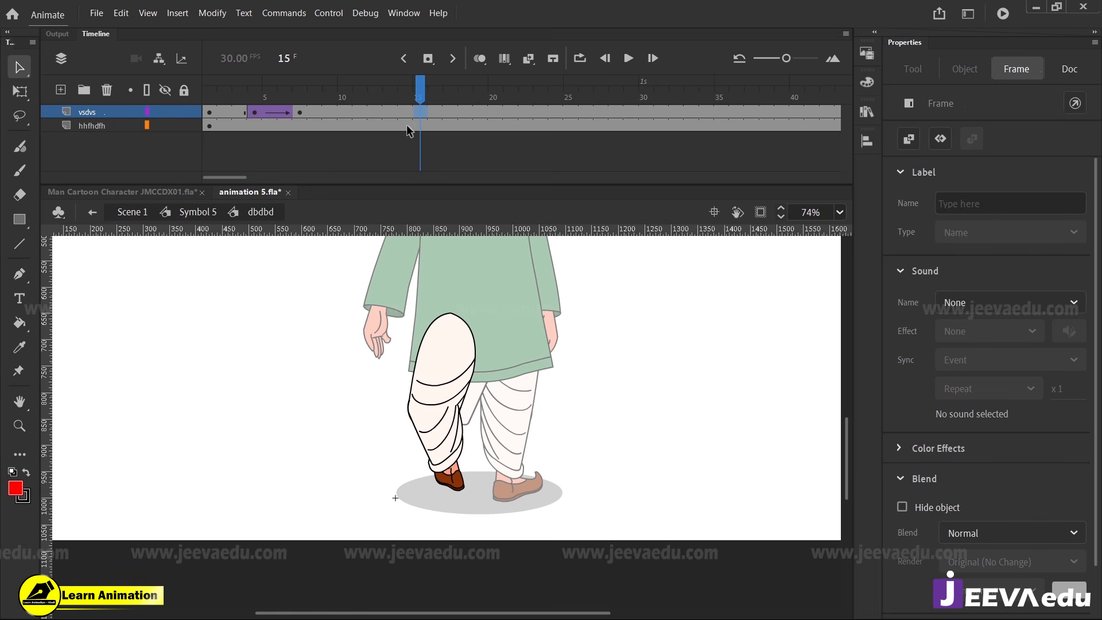
# Insert keyframes at frame 8 on layers vsdvs and hhfhdfh inside dbdbd and flip both leg parts horizontally
pyautogui.click(309, 115)
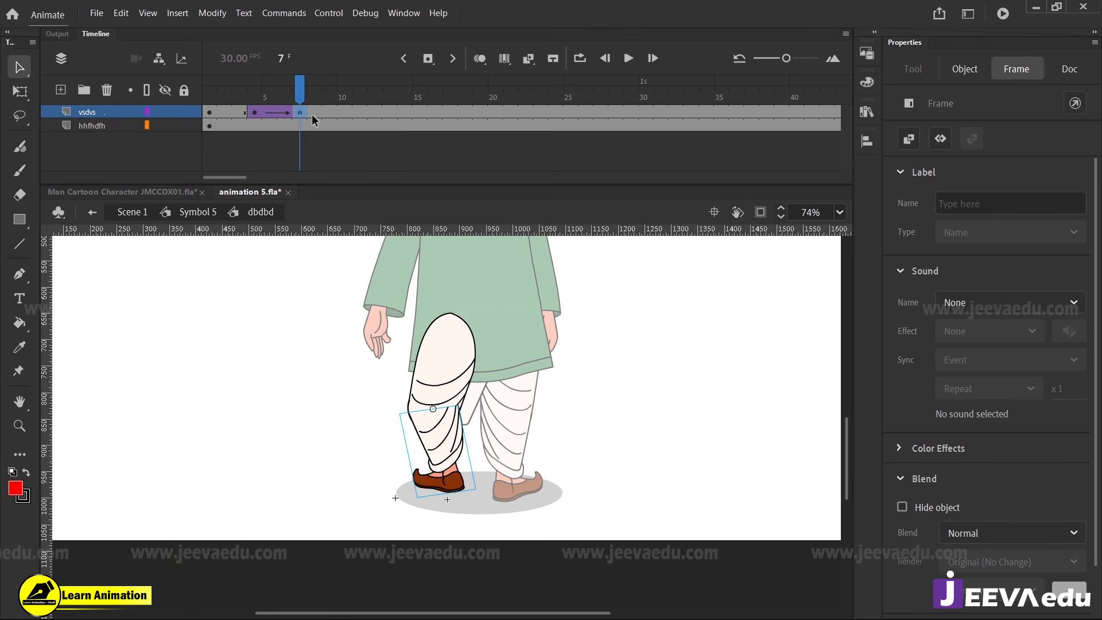
pyautogui.click(312, 118)
pyautogui.click(311, 127)
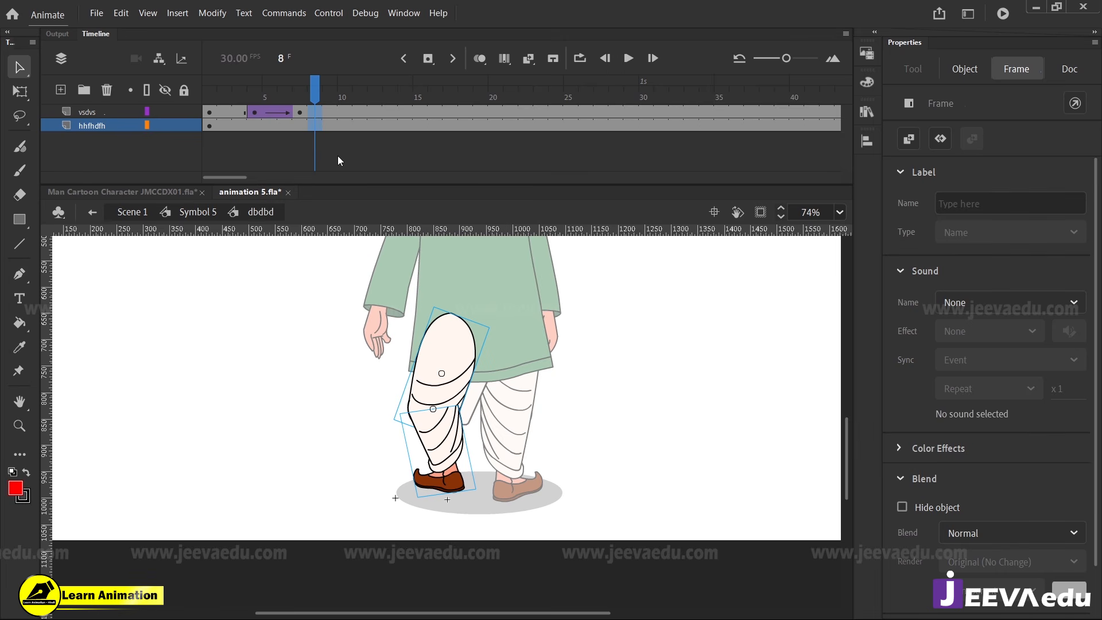
pyautogui.click(218, 16)
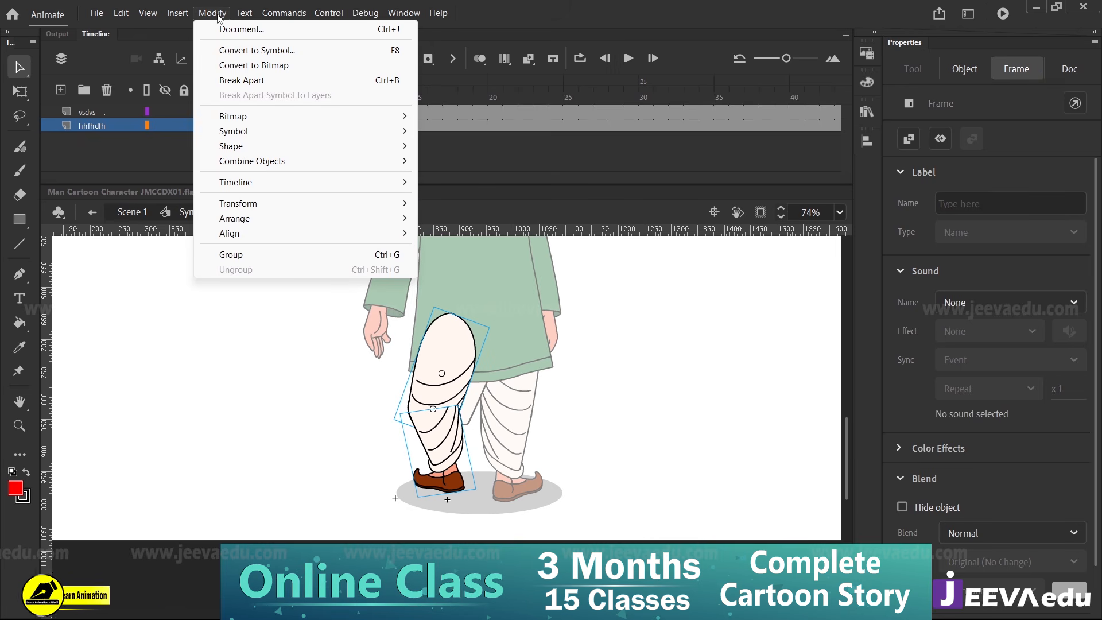
pyautogui.moveTo(270, 209)
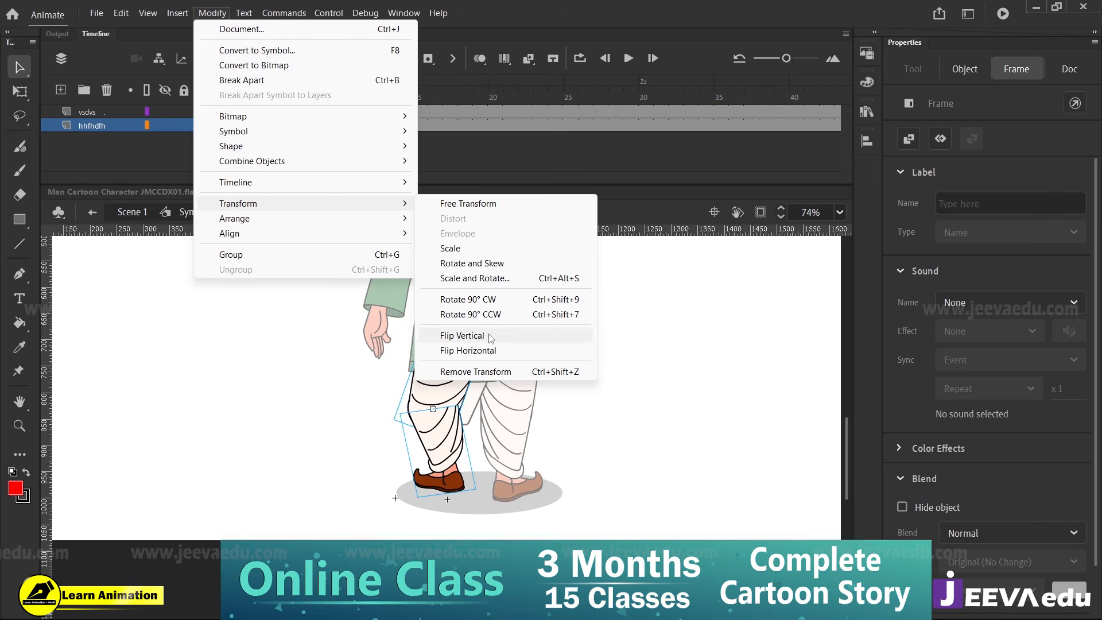
pyautogui.click(485, 350)
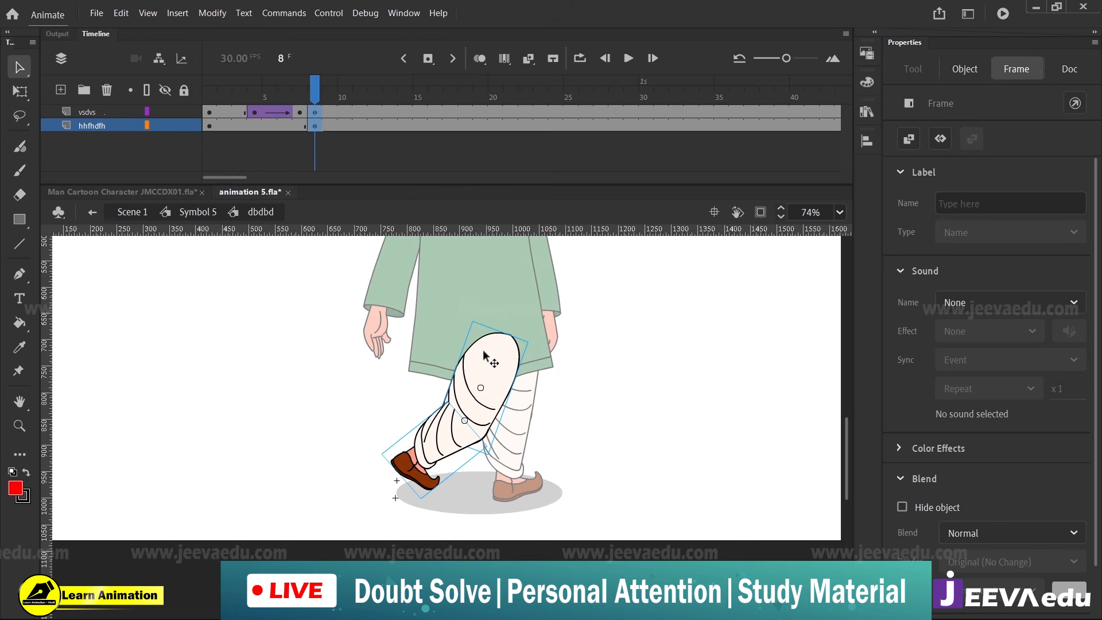
# Rotate the flipped leg at frame 8 until it stands upright and place it at about X -77.85, Y -305.3
pyautogui.press('q')
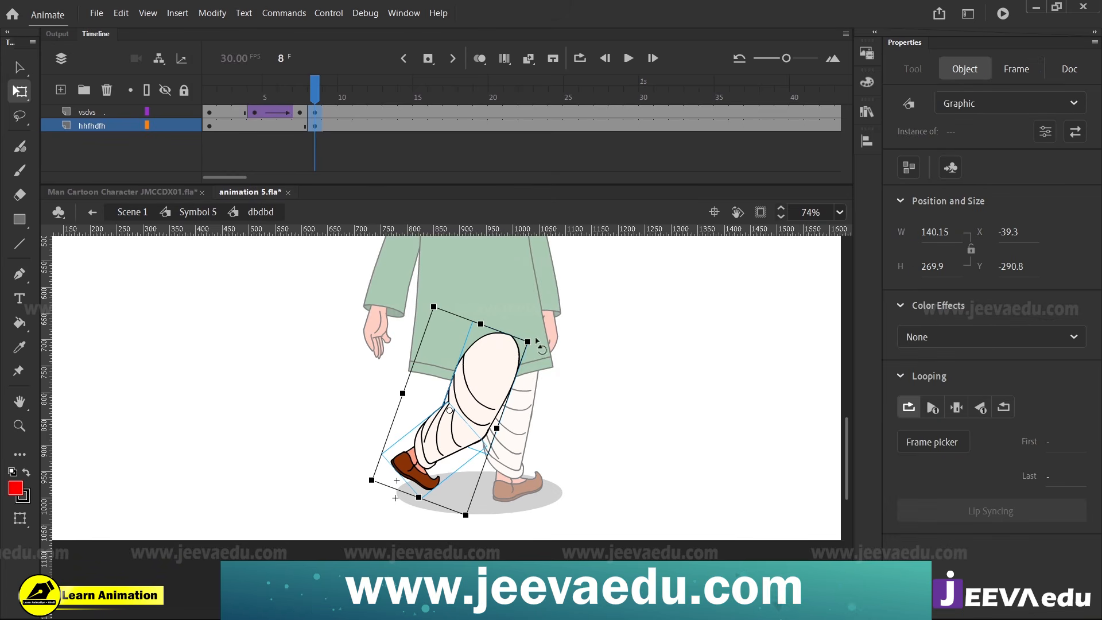
pyautogui.moveTo(536, 340); pyautogui.dragTo(470, 323)
pyautogui.moveTo(466, 365); pyautogui.dragTo(458, 360)
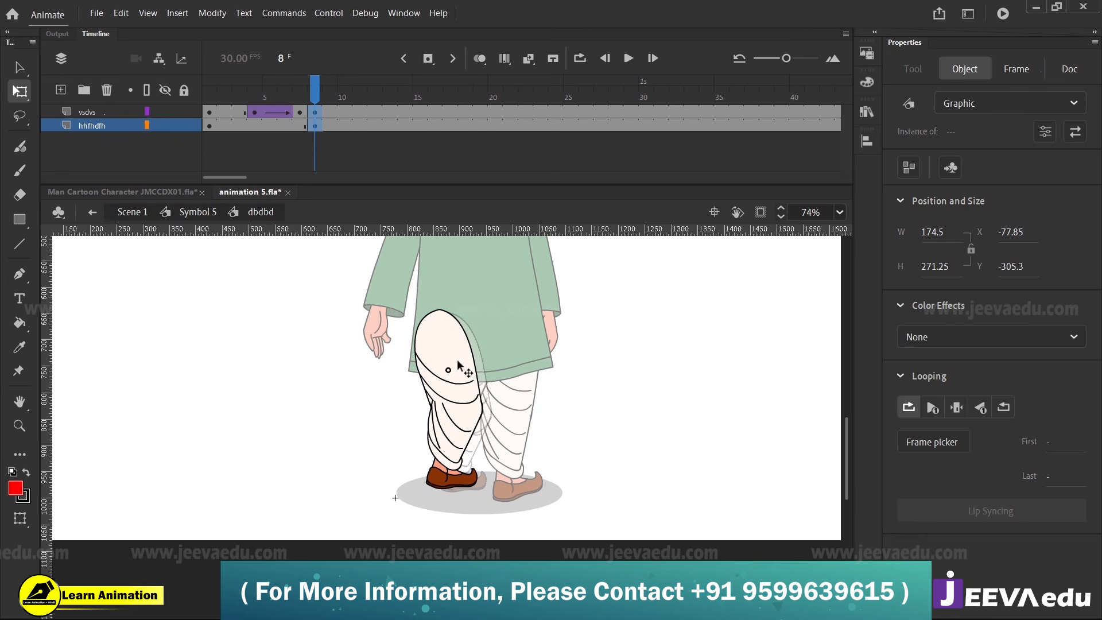
# Adjust the lower leg's pivot at the knee and rotate the lower leg vsdvs slightly outward at frame 8
pyautogui.click(313, 113)
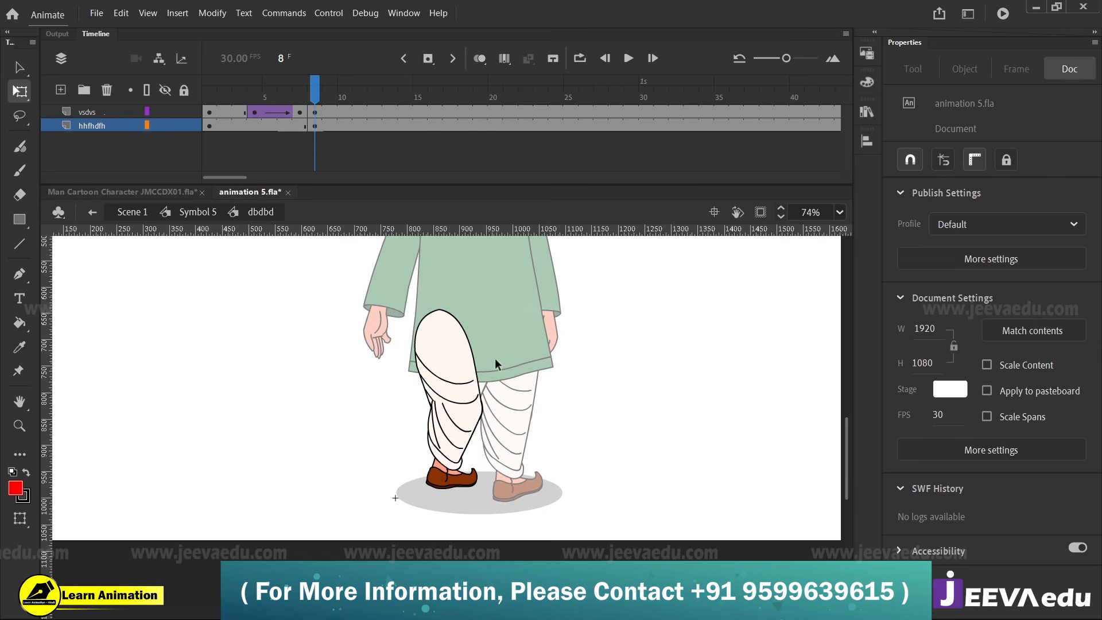
pyautogui.click(451, 459)
pyautogui.moveTo(462, 409); pyautogui.dragTo(460, 409)
pyautogui.click(512, 474)
pyautogui.click(463, 476)
pyautogui.moveTo(481, 501); pyautogui.dragTo(499, 510)
# Inside the lower-leg symbol vsdvs, clear the foot layer MMXCM's keyframes from frame 7 through frame 15
pyautogui.click(302, 101)
pyautogui.moveTo(303, 103); pyautogui.dragTo(419, 126)
pyautogui.doubleClick(457, 484)
pyautogui.rightClick(418, 126)
pyautogui.click(470, 280)
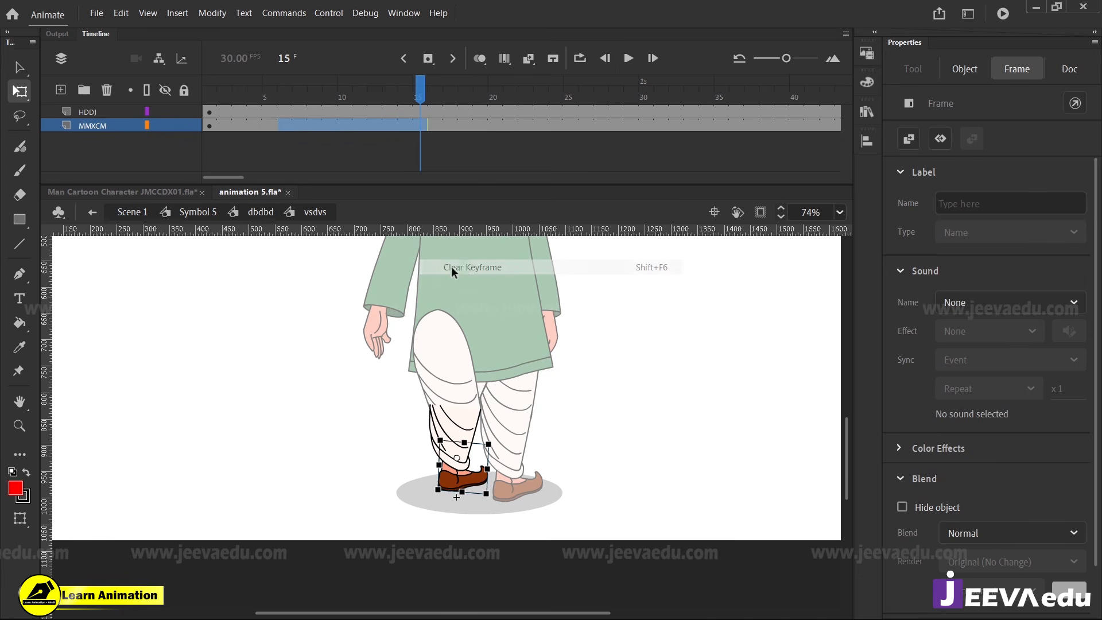
# Return to Symbol 5 and move and rotate the leg dbdbd at frame 15 to about X 154.1, Y 921.65
pyautogui.doubleClick(310, 324)
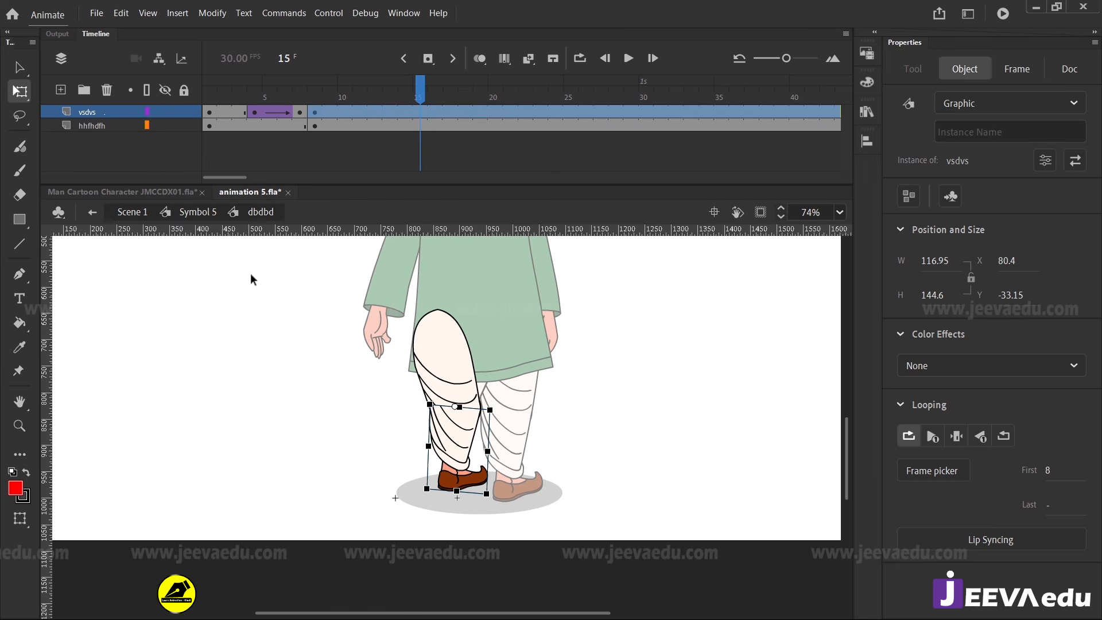
pyautogui.doubleClick(309, 354)
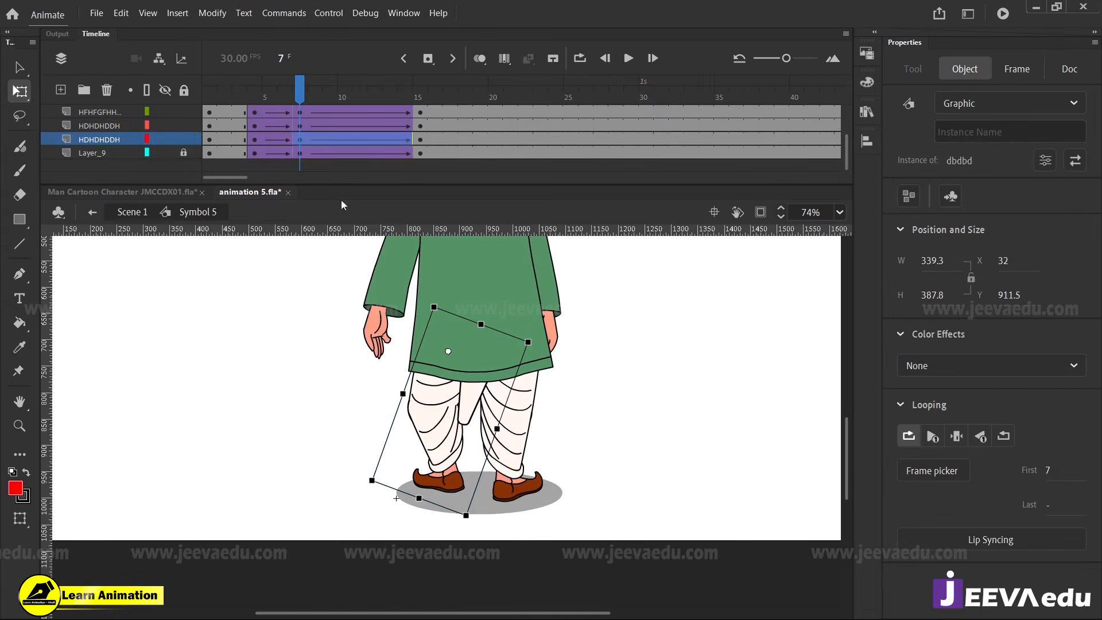
pyautogui.moveTo(299, 100); pyautogui.dragTo(419, 152)
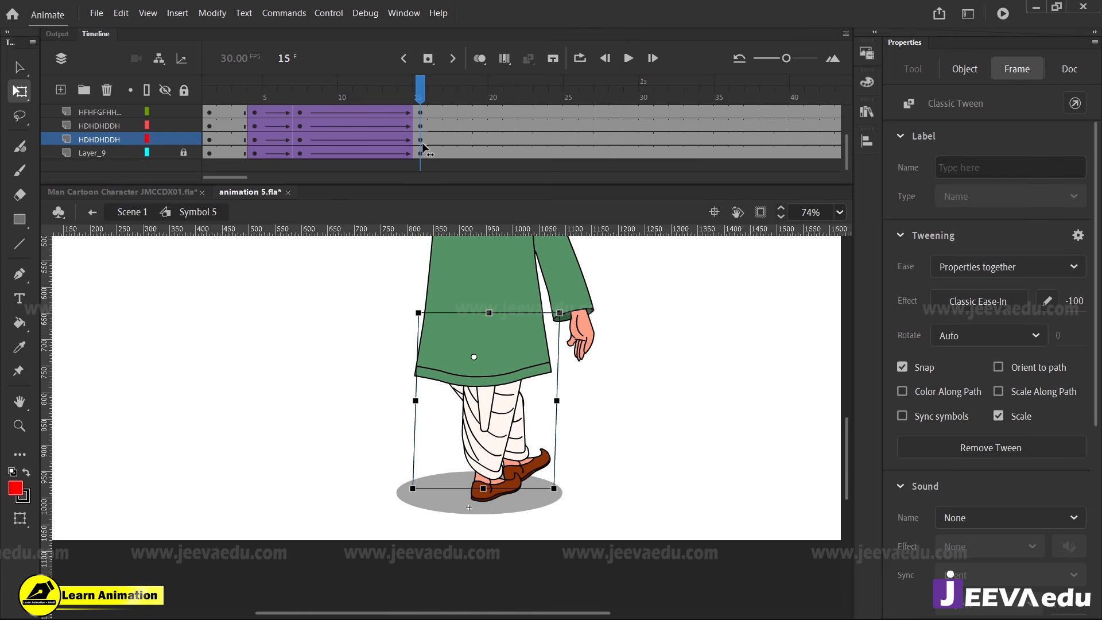
pyautogui.click(440, 169)
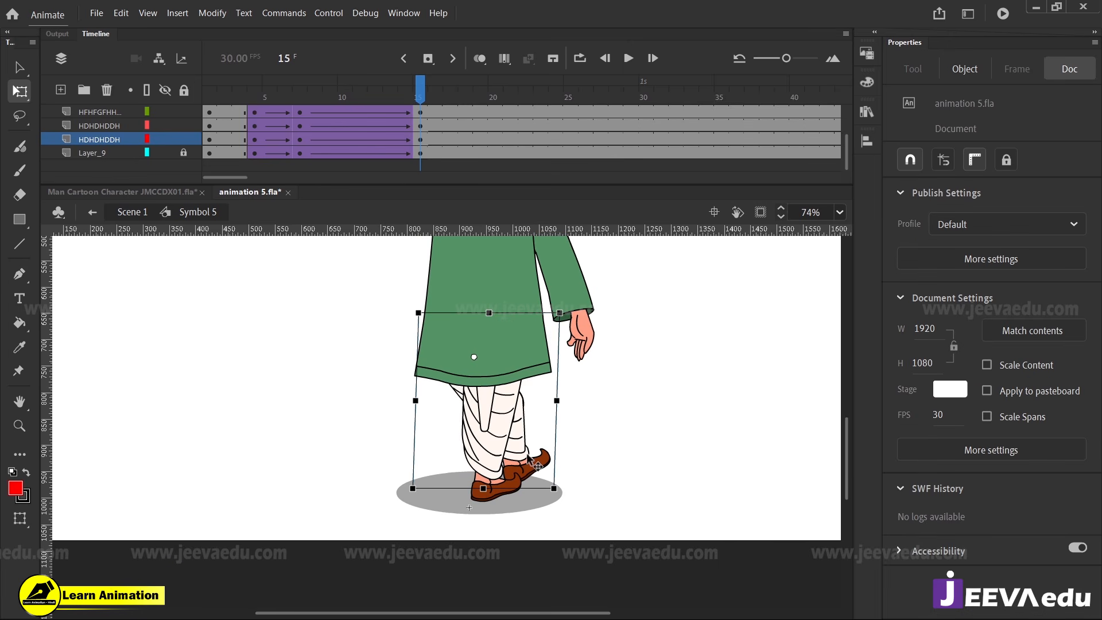
pyautogui.moveTo(533, 460); pyautogui.dragTo(551, 456)
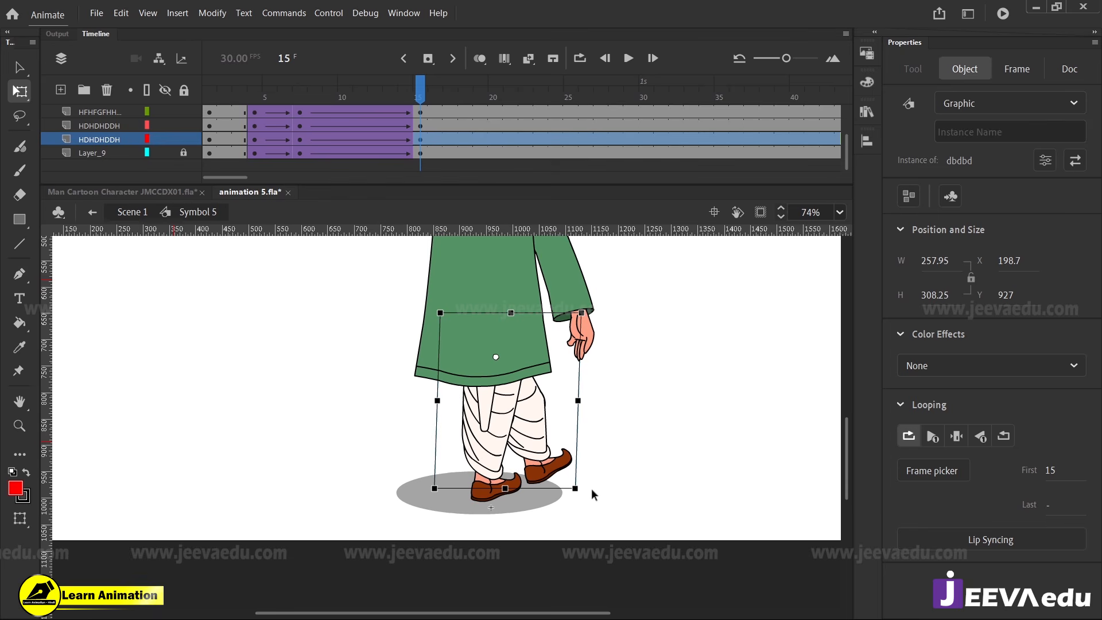
pyautogui.moveTo(586, 504); pyautogui.dragTo(538, 455)
# Inside dbdbd, keyframe layer vsdvs at frame 15 and add a classic tween from frame 8 with a negative ease
pyautogui.doubleClick(538, 455)
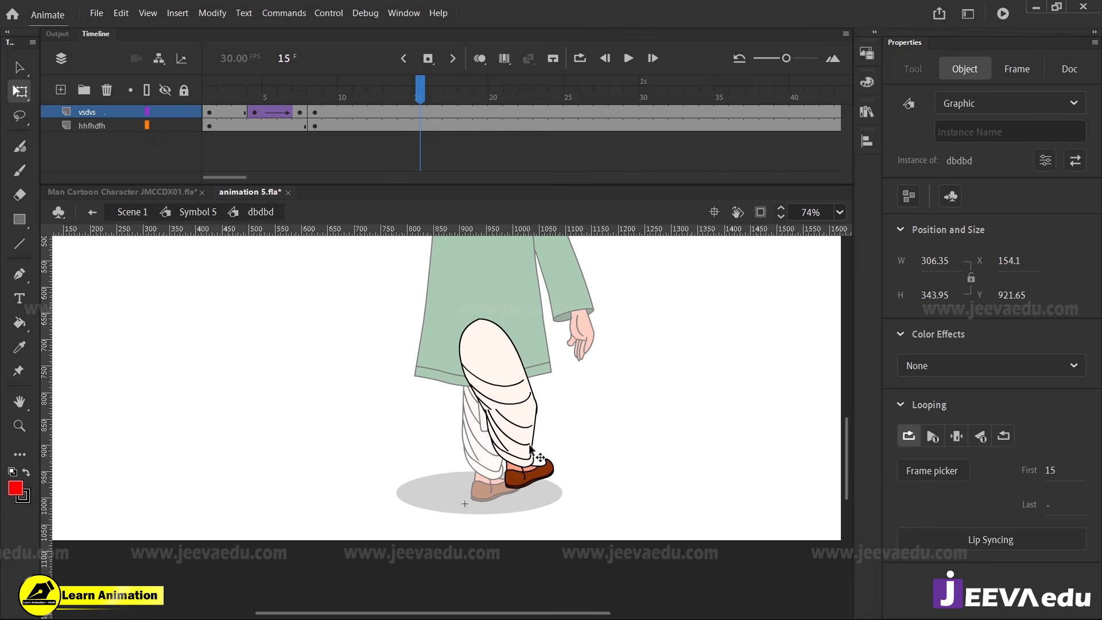
pyautogui.click(537, 456)
pyautogui.click(421, 113)
pyautogui.click(419, 112)
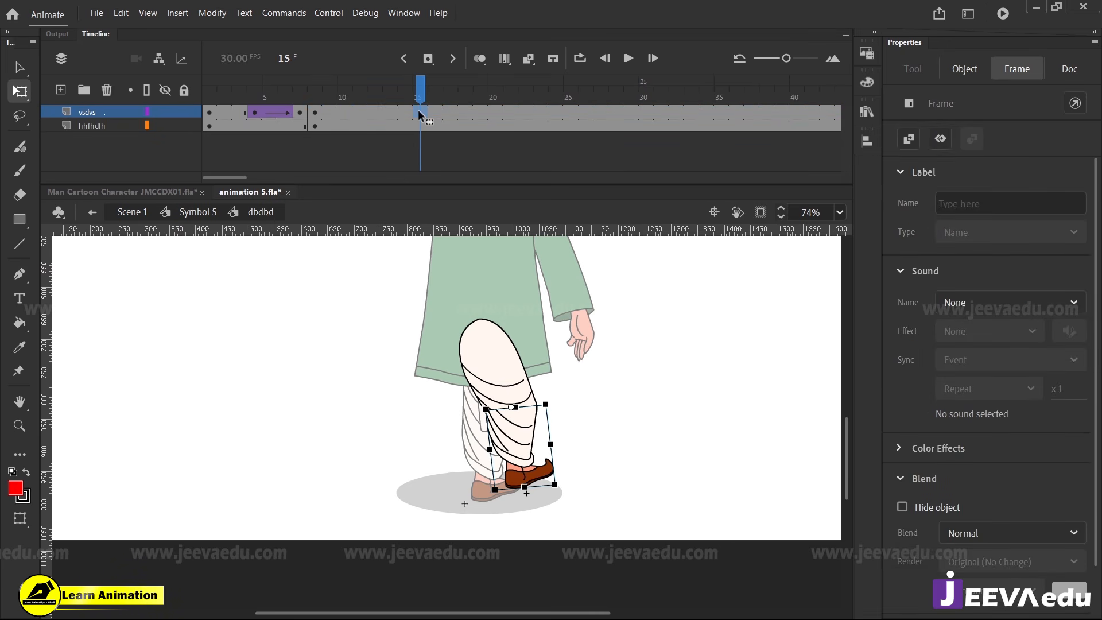
pyautogui.rightClick(405, 113)
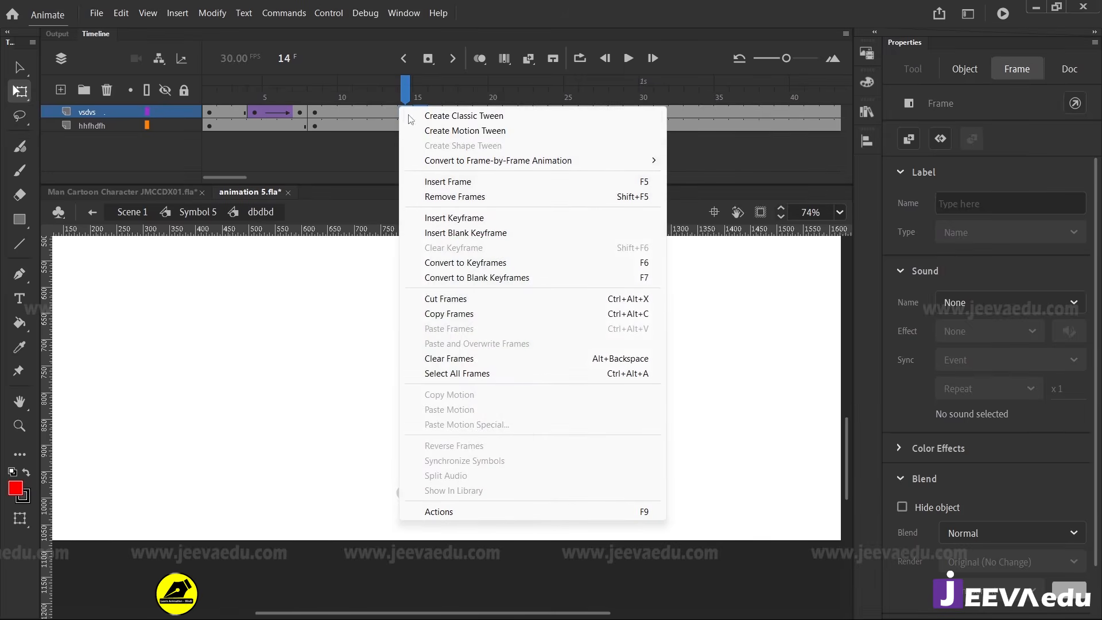
pyautogui.click(454, 115)
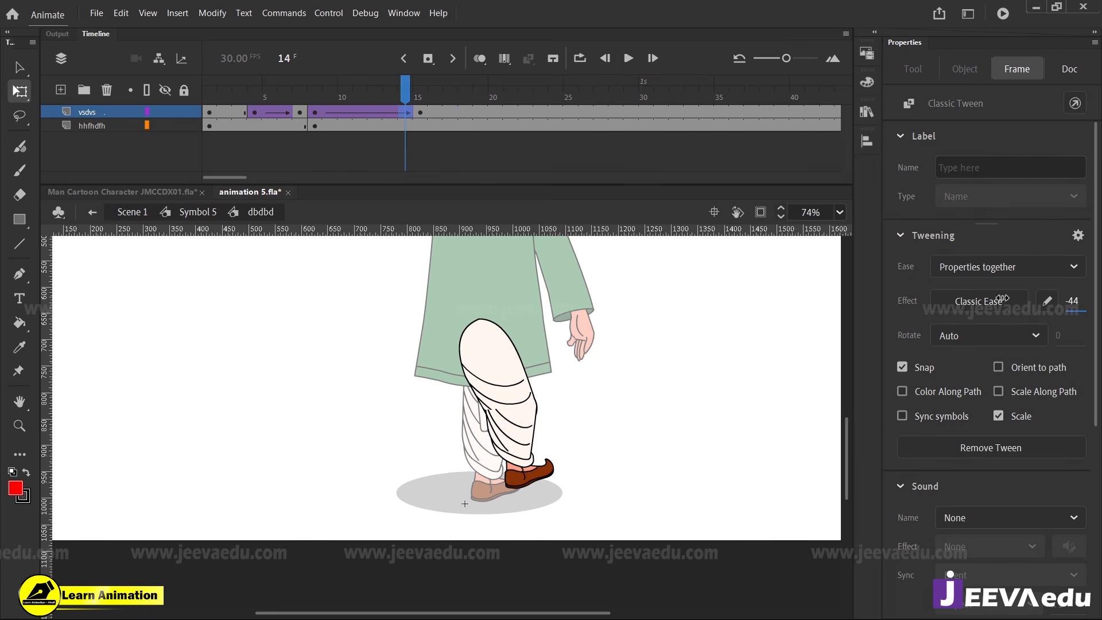
pyautogui.moveTo(1069, 300); pyautogui.dragTo(549, 151)
# Rotate the lower leg vsdvs at frame 15, then shift the whole leg dbdbd in Symbol 5 to about X 204.35, Y 926.55
pyautogui.click(419, 112)
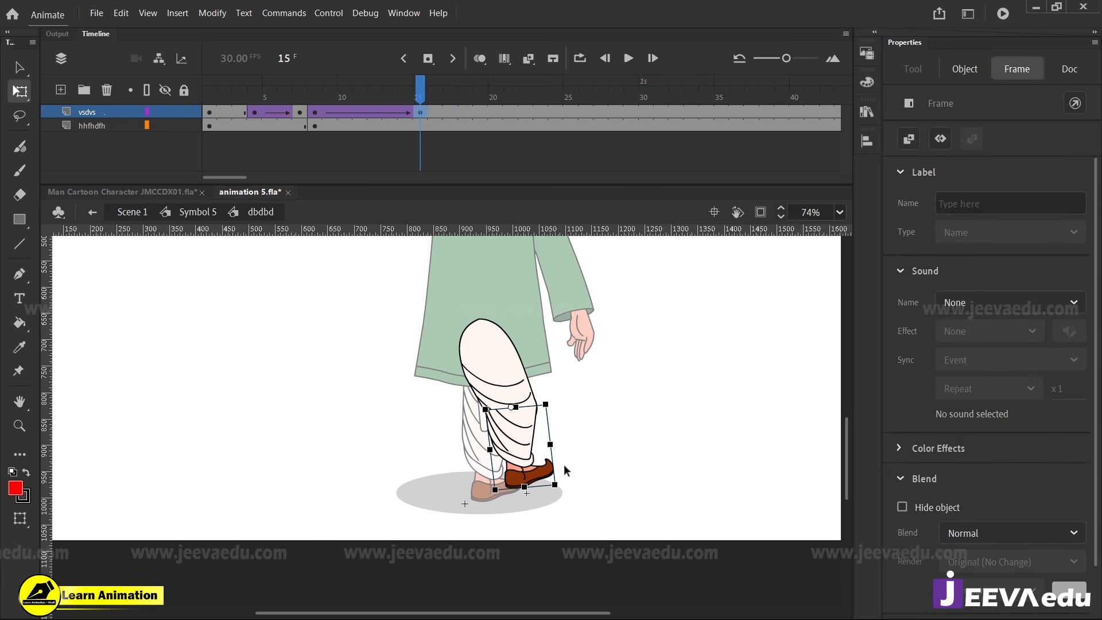
pyautogui.moveTo(566, 487)
pyautogui.mouseDown()
pyautogui.moveTo(524, 492)
pyautogui.moveTo(494, 473)
pyautogui.moveTo(568, 491)
pyautogui.mouseUp()
pyautogui.click(564, 465)
pyautogui.doubleClick(564, 465)
pyautogui.moveTo(532, 422); pyautogui.dragTo(540, 421)
# Move the hanging cloth HDGDGDG at frame 15 to about X 143.6, Y 779.3 and narrow it to about 28.15 wide
pyautogui.press('z')
pyautogui.keyDown('alt'); pyautogui.click(479, 407); pyautogui.keyUp('alt')
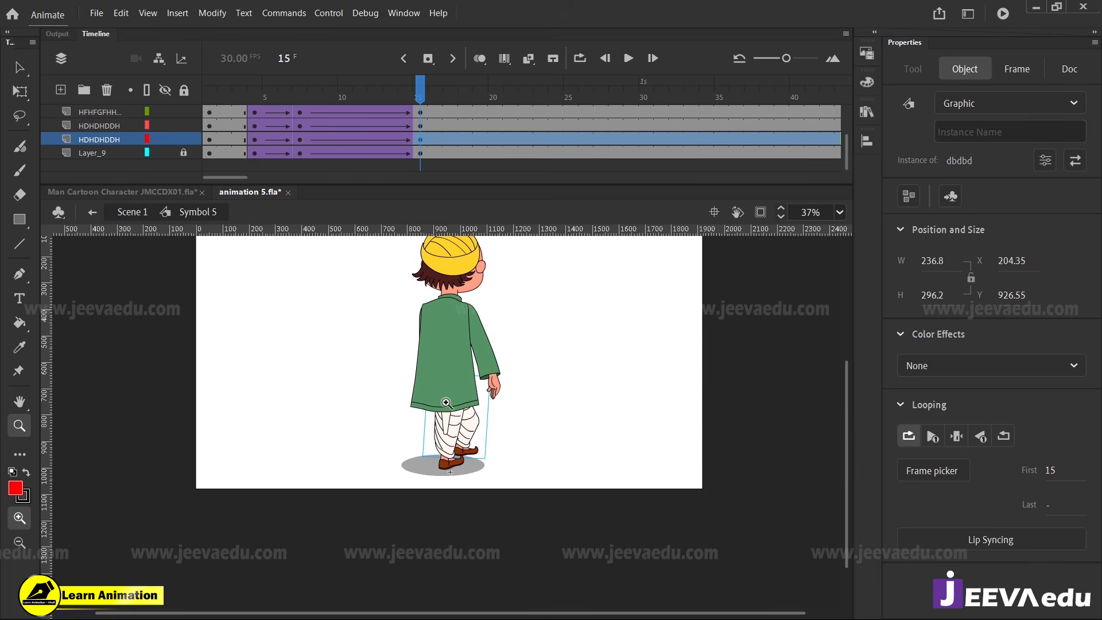
pyautogui.press('v')
pyautogui.click(448, 449)
pyautogui.press('z')
pyautogui.click(441, 436)
pyautogui.press('v')
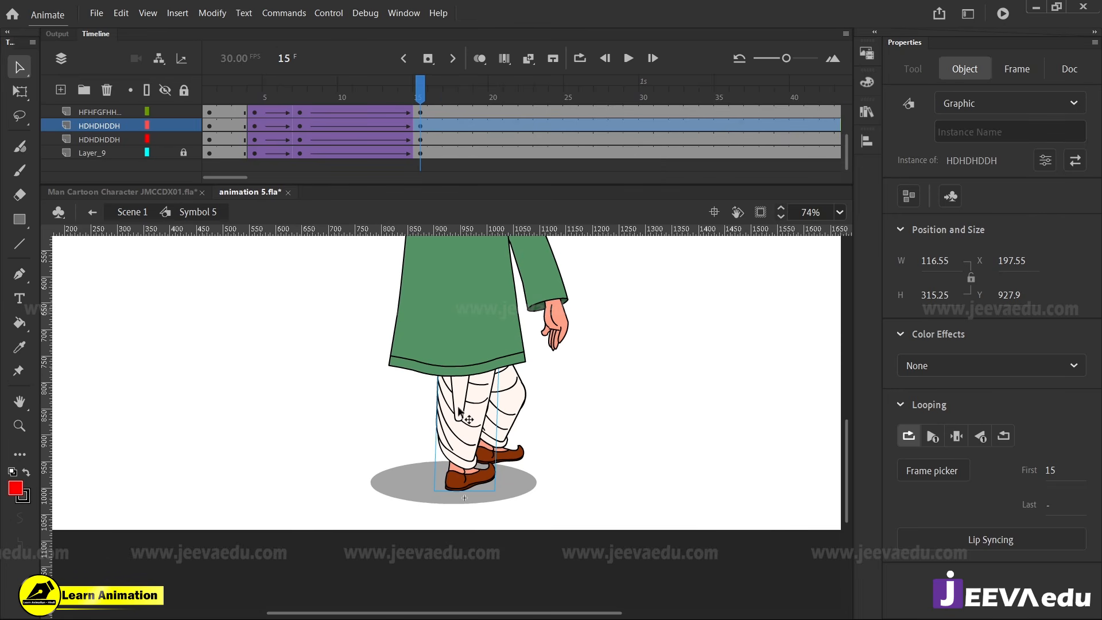
pyautogui.click(462, 406)
pyautogui.moveTo(462, 406); pyautogui.dragTo(443, 388)
pyautogui.press('q')
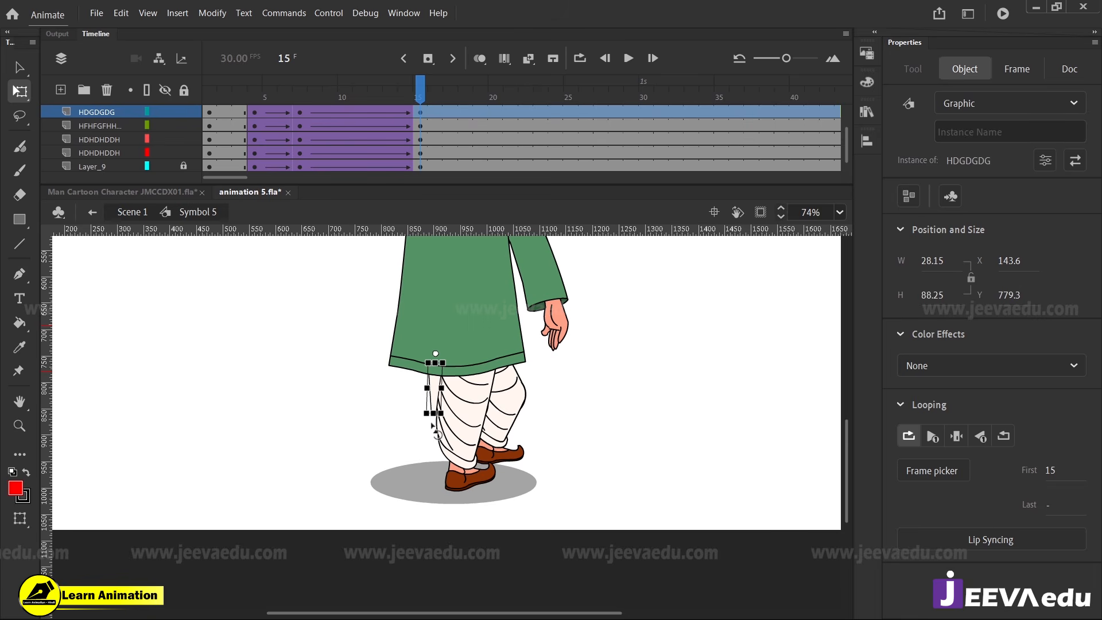
pyautogui.moveTo(412, 148); pyautogui.dragTo(417, 179)
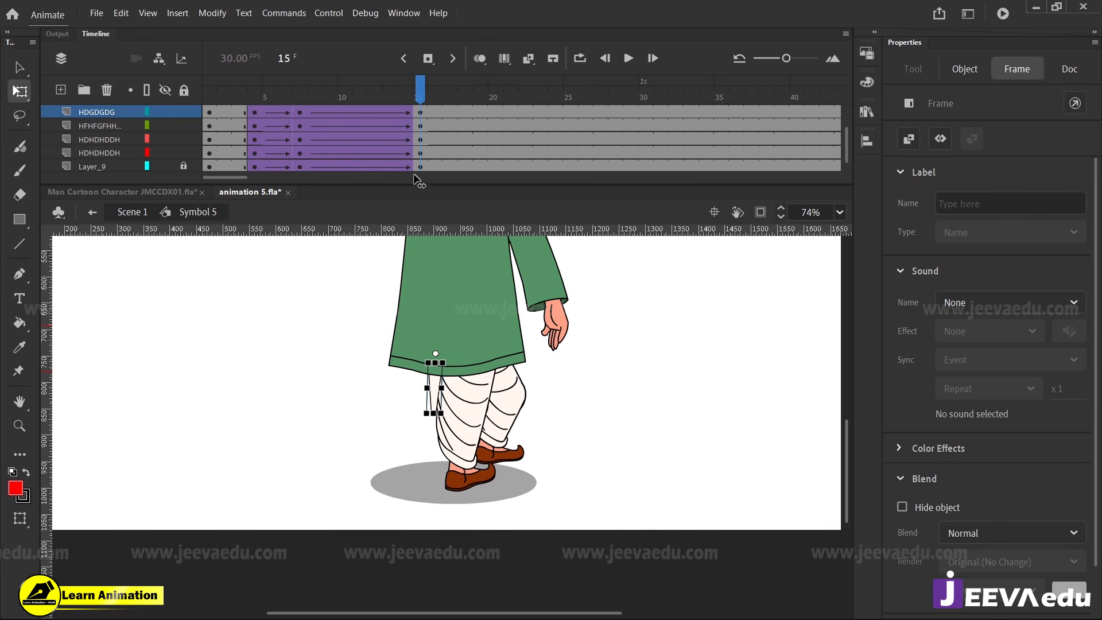
# Shift the near leg HDHDHDDH and the hanging cloth HDGDGDG together at frame 15 to X 101.1
pyautogui.click(452, 352)
pyautogui.press('z')
pyautogui.keyDown('alt'); pyautogui.click(424, 385); pyautogui.keyUp('alt')
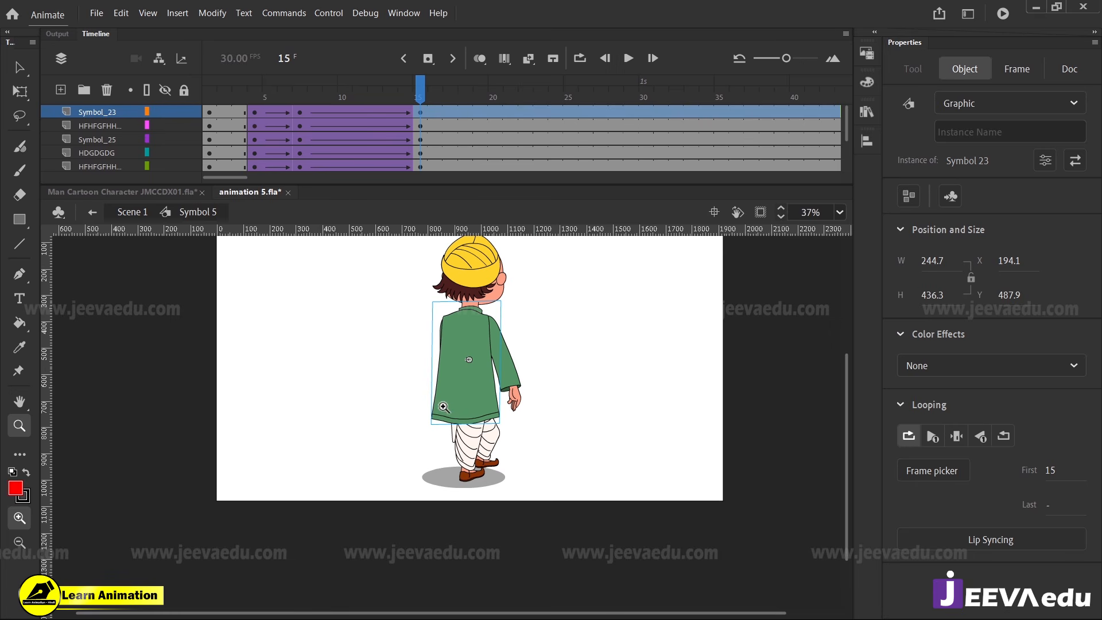
pyautogui.click(474, 426)
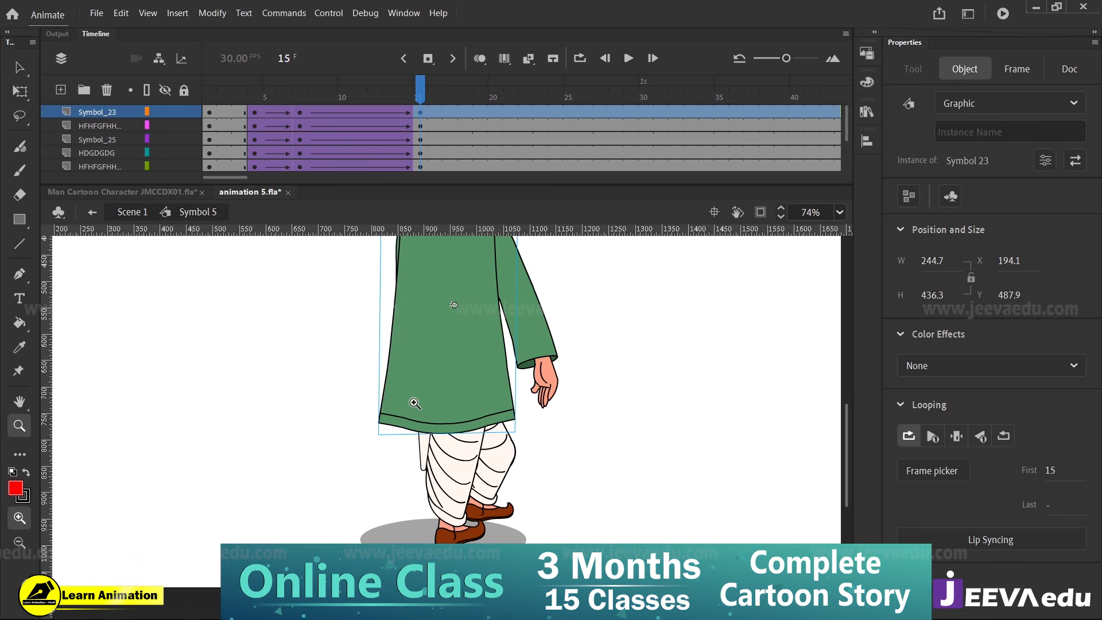
pyautogui.press('v')
pyautogui.click(441, 479)
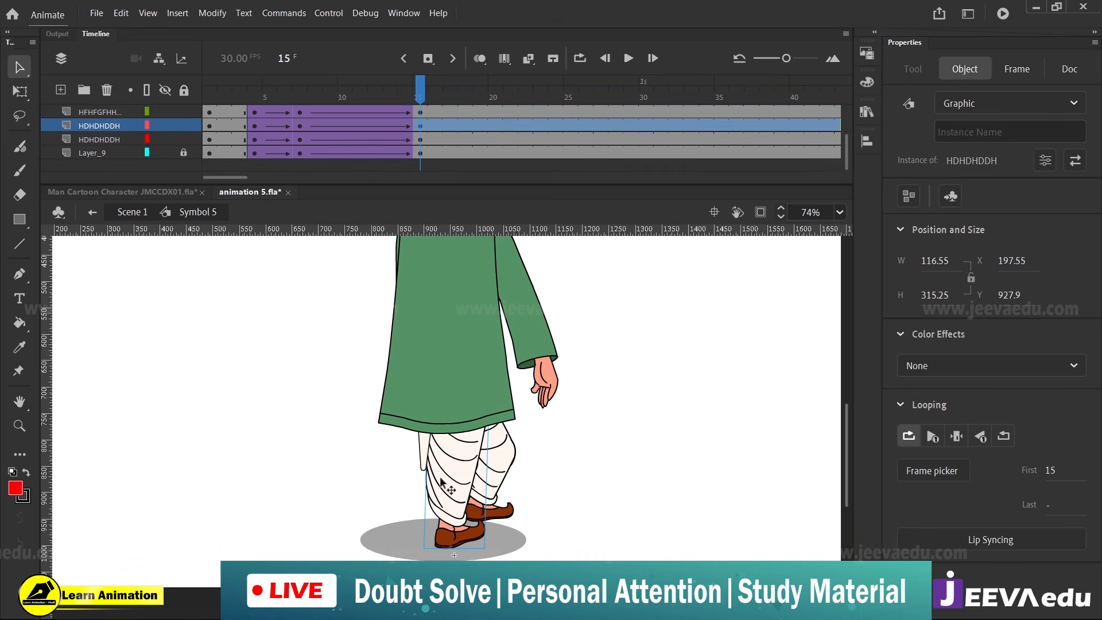
pyautogui.keyDown('shift'); pyautogui.click(423, 458); pyautogui.keyUp('shift')
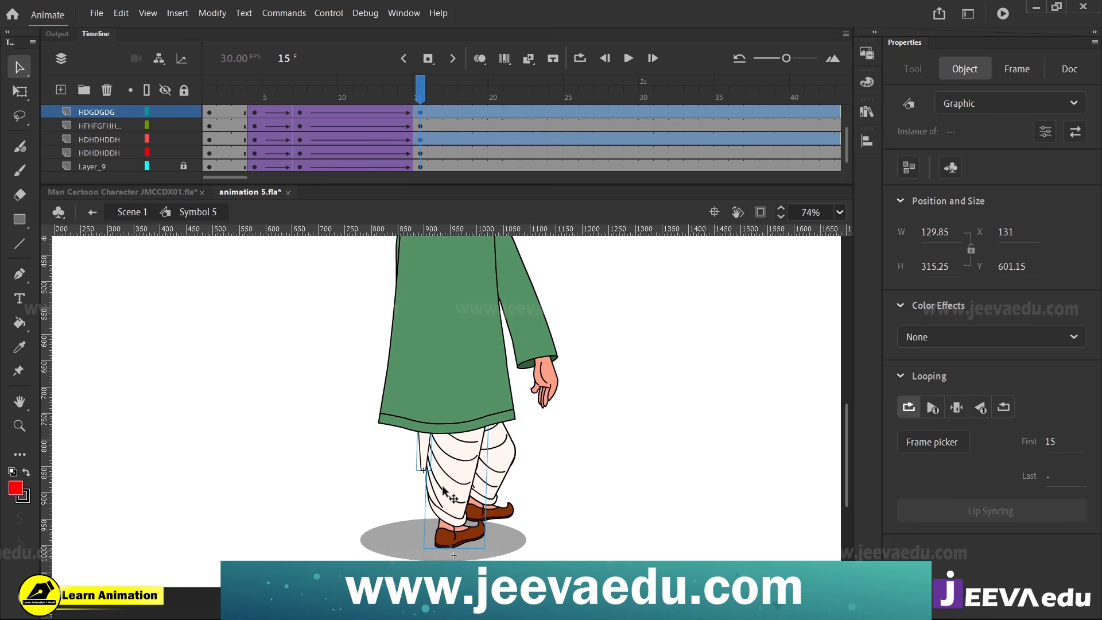
pyautogui.press('Left')
pyautogui.press('Left')
pyautogui.press('Left')
pyautogui.press('Left')
pyautogui.press('Left')
pyautogui.press('Left')
pyautogui.press('Left')
pyautogui.press('Left')
pyautogui.press('Left')
pyautogui.press('Left')
pyautogui.press('Left')
pyautogui.press('Left')
pyautogui.press('Left')
pyautogui.press('Left')
pyautogui.press('Left')
pyautogui.press('Left')
pyautogui.press('Left')
pyautogui.press('Left')
pyautogui.press('Left')
pyautogui.press('Left')
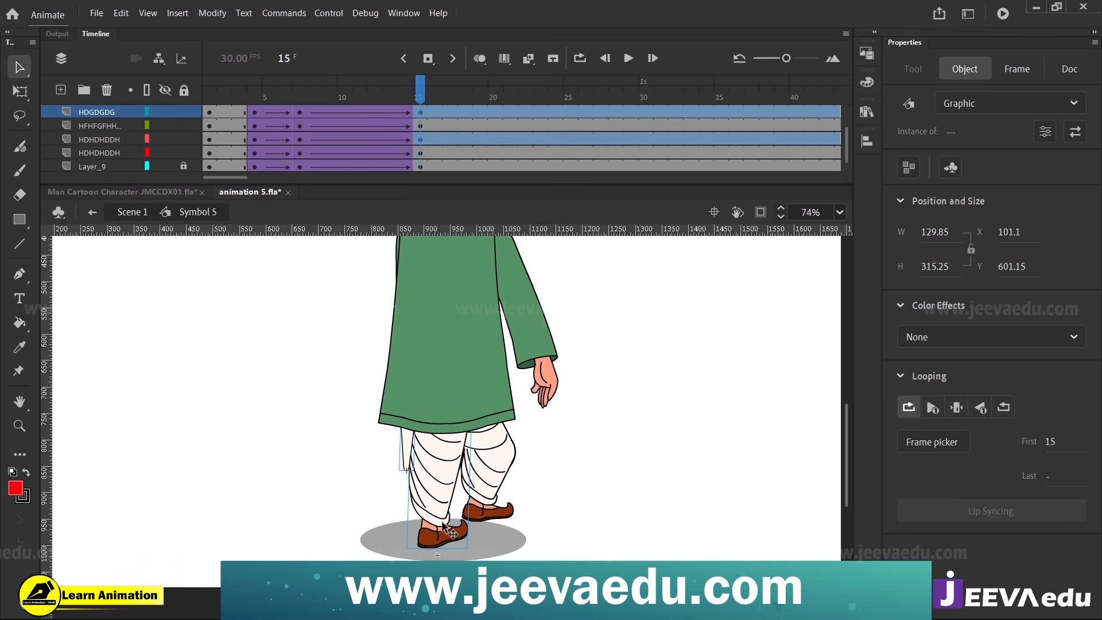
# Inside HDHDDH within the near leg, keyframe the foot MMXCM at frames 7 and 15 and join them with an eased classic tween
pyautogui.doubleClick(449, 538)
pyautogui.click(450, 540)
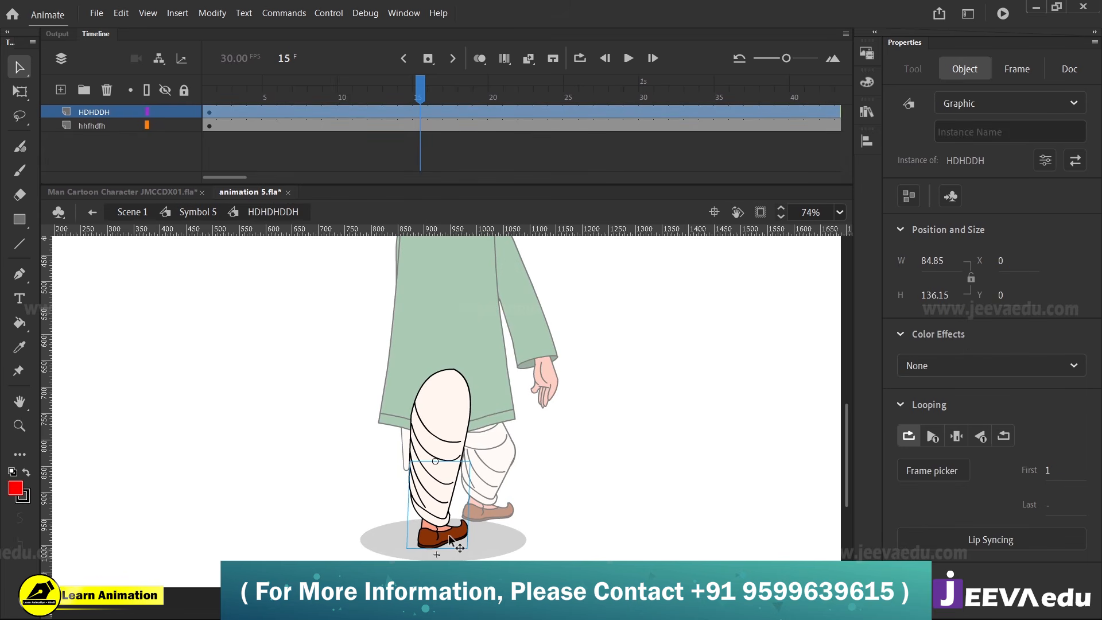
pyautogui.doubleClick(449, 537)
pyautogui.click(457, 529)
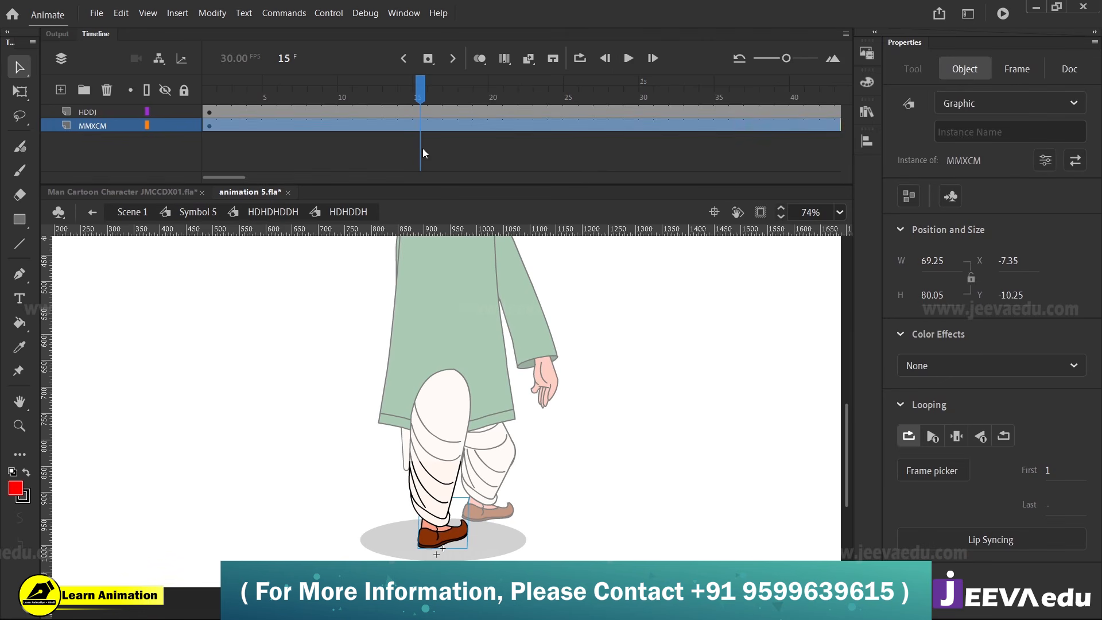
pyautogui.click(422, 119)
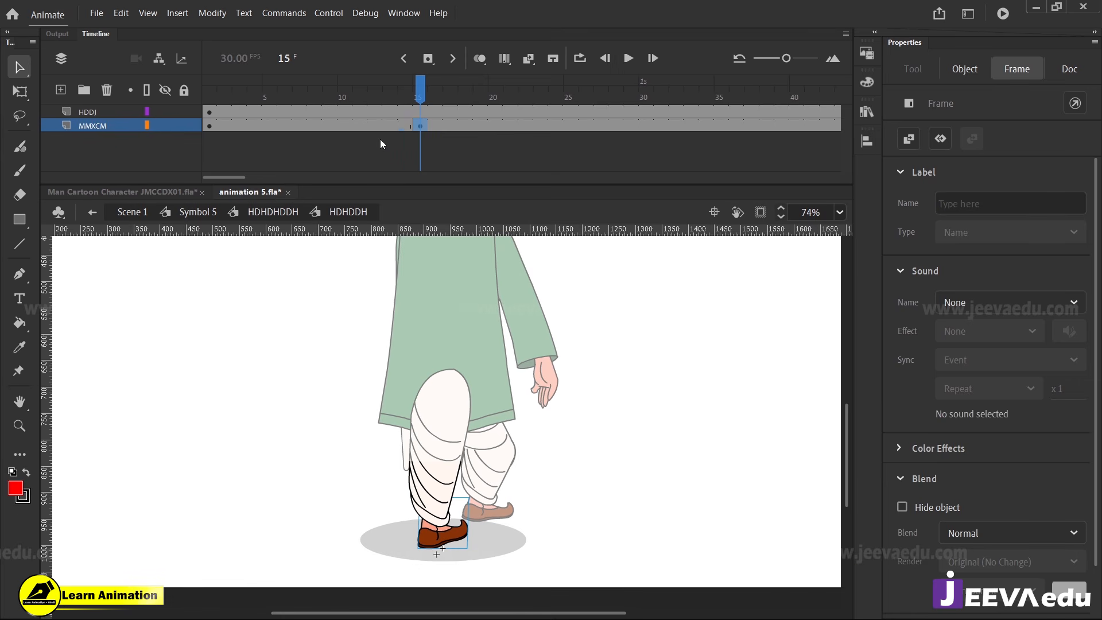
pyautogui.click(314, 124)
pyautogui.click(300, 123)
pyautogui.rightClick(346, 127)
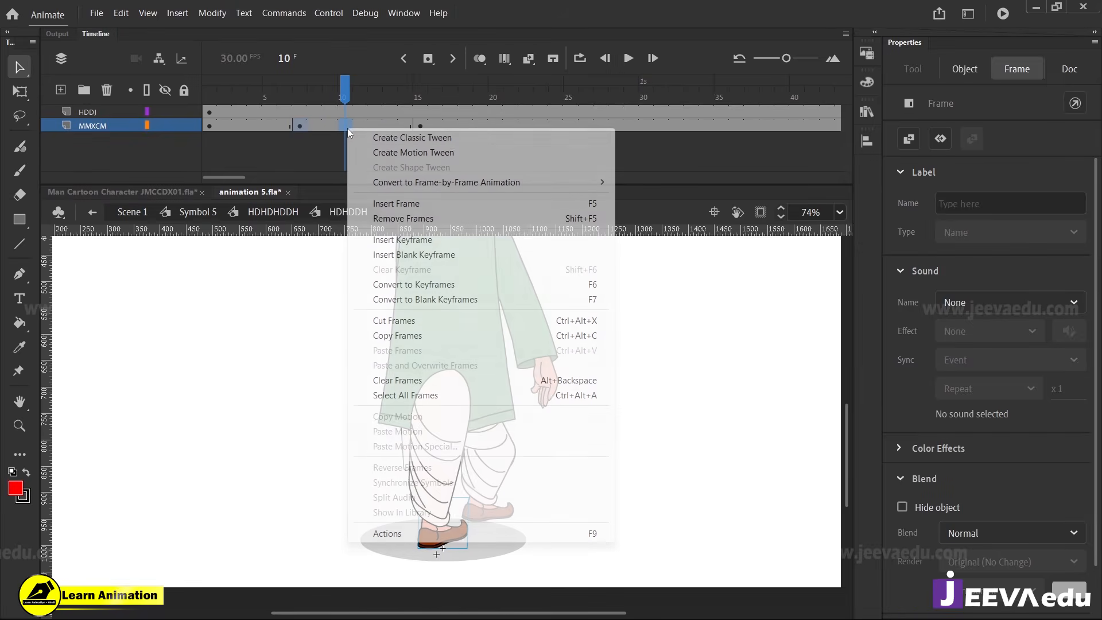
pyautogui.click(376, 137)
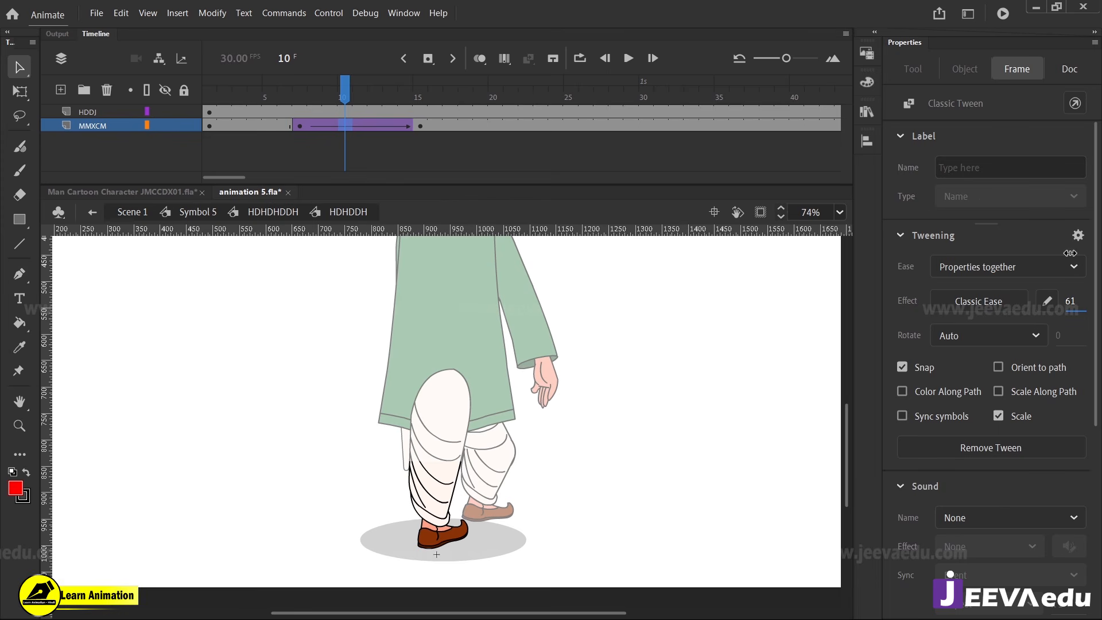
pyautogui.moveTo(1069, 301); pyautogui.dragTo(634, 294)
# Rotate the near leg's foot MMXCM clockwise at frame 15, leaving it at about X 6.8, Y -9.75
pyautogui.click(421, 126)
pyautogui.press('q')
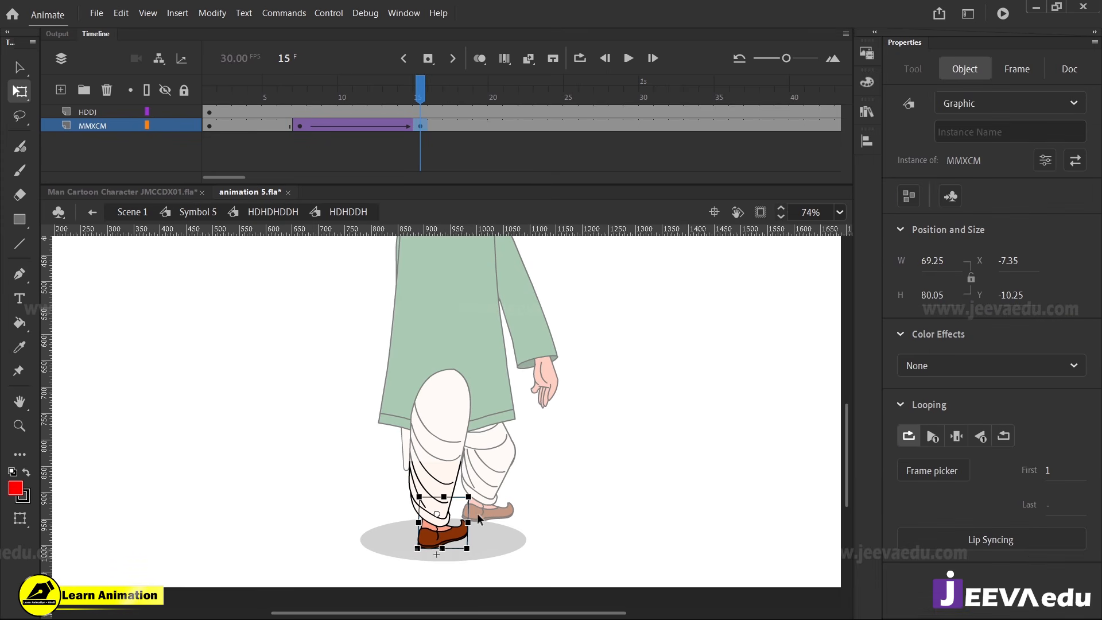
pyautogui.moveTo(481, 552); pyautogui.dragTo(476, 565)
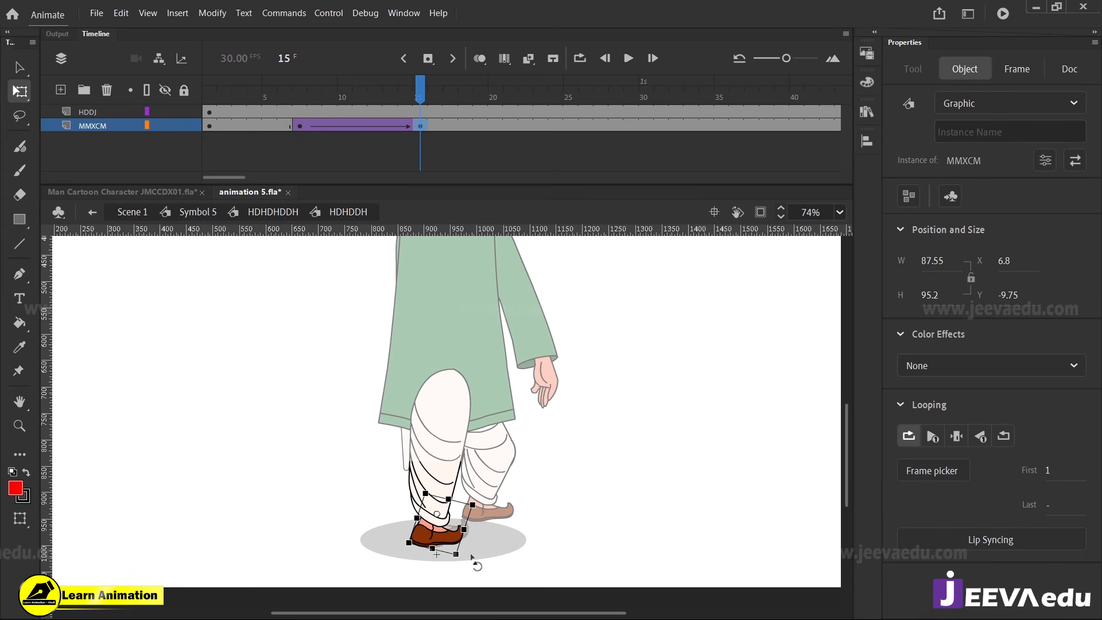
# Undo the last rotation of the near leg's foot MMXCM at frame 15, stretch the foot slightly wider instead, and return to Symbol 5
pyautogui.hotkey('ctrl', 'z')
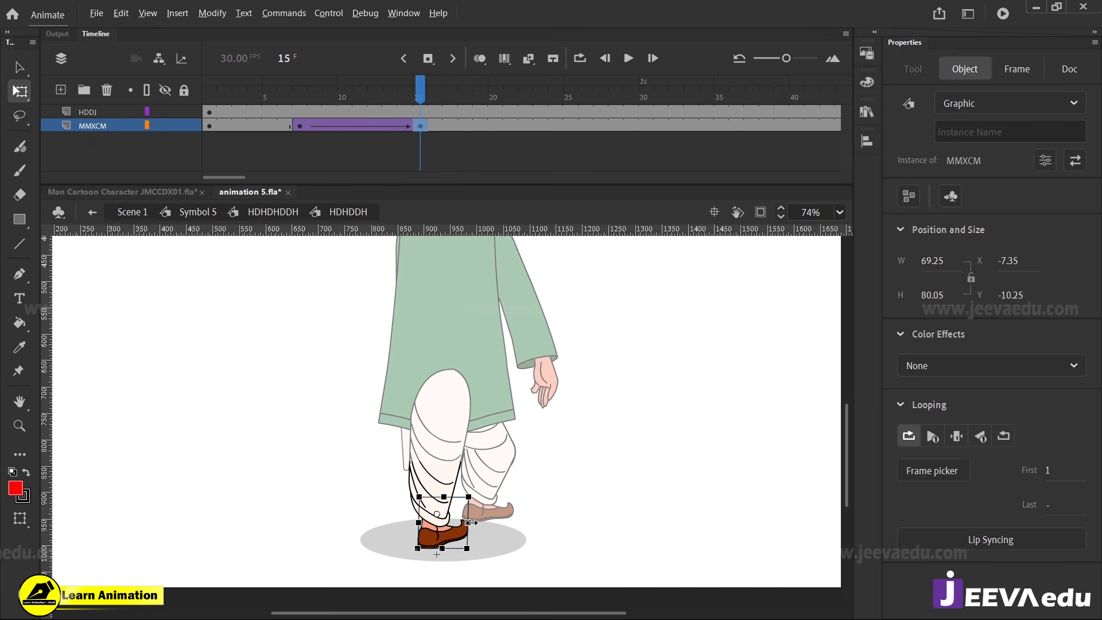
pyautogui.moveTo(470, 523); pyautogui.dragTo(479, 525)
pyautogui.moveTo(403, 85); pyautogui.dragTo(420, 142)
pyautogui.click(198, 212)
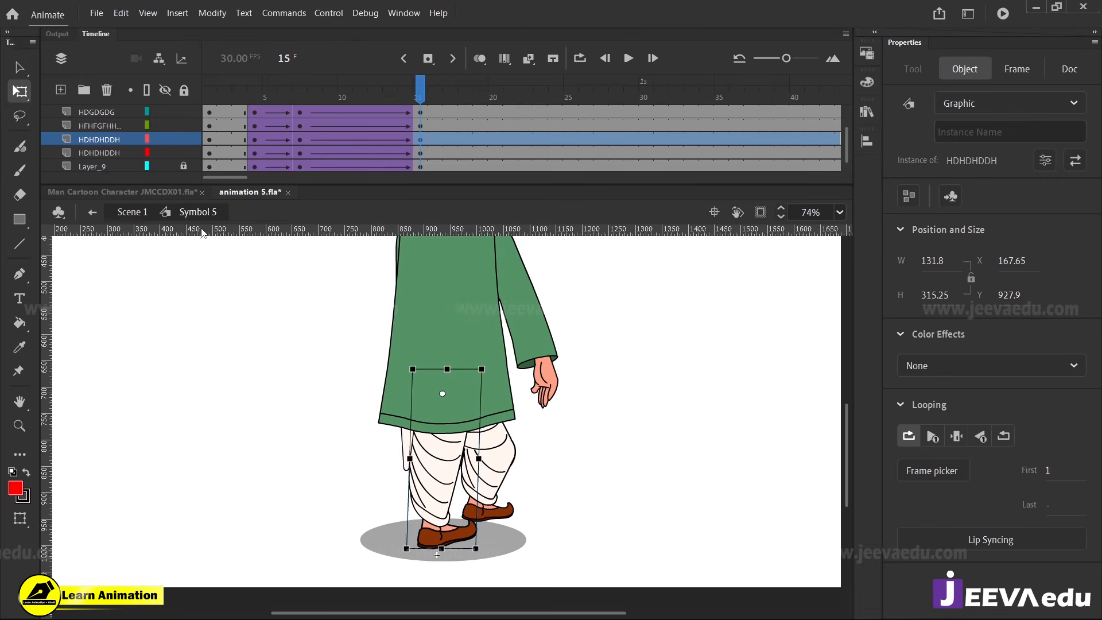
# Play back the man's turn in Symbol 5 from the early frames and examine the pose at frame 15
pyautogui.press('z')
pyautogui.keyDown('alt'); pyautogui.click(447, 493); pyautogui.keyUp('alt')
pyautogui.moveTo(406, 87); pyautogui.dragTo(284, 145)
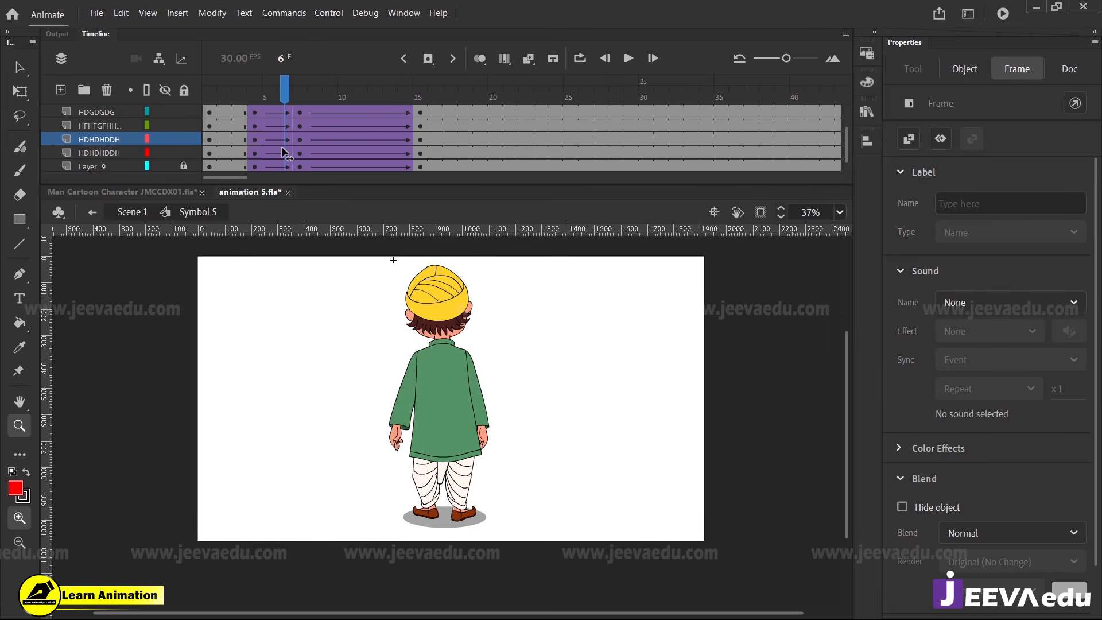
pyautogui.press('Return')
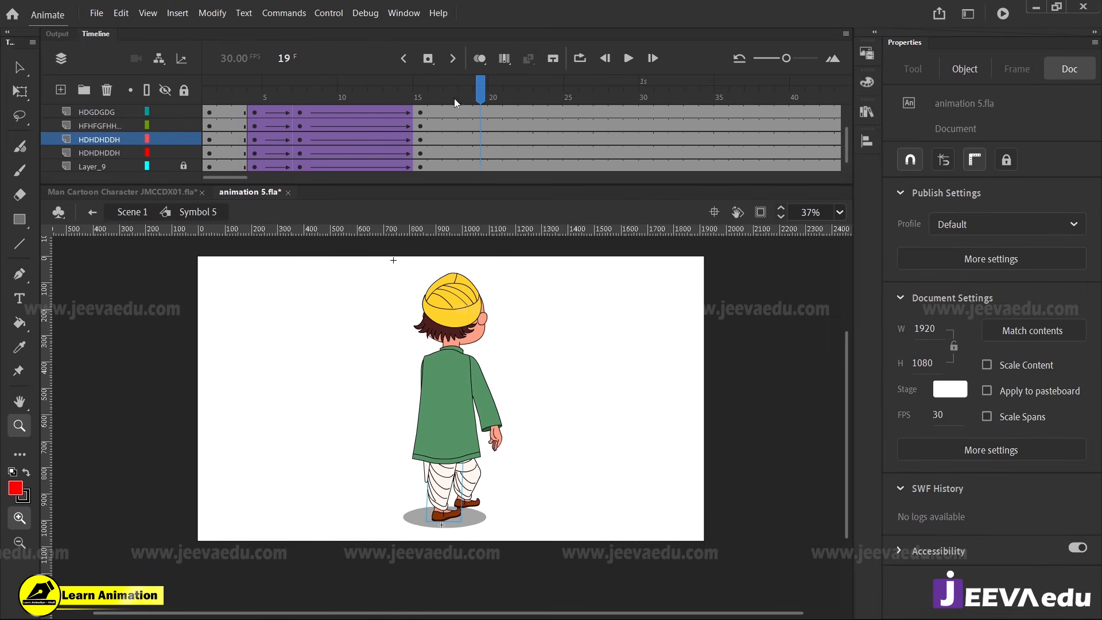
pyautogui.moveTo(454, 99); pyautogui.dragTo(301, 119)
pyautogui.press('Return')
pyautogui.press('Return')
pyautogui.moveTo(458, 95); pyautogui.dragTo(420, 180)
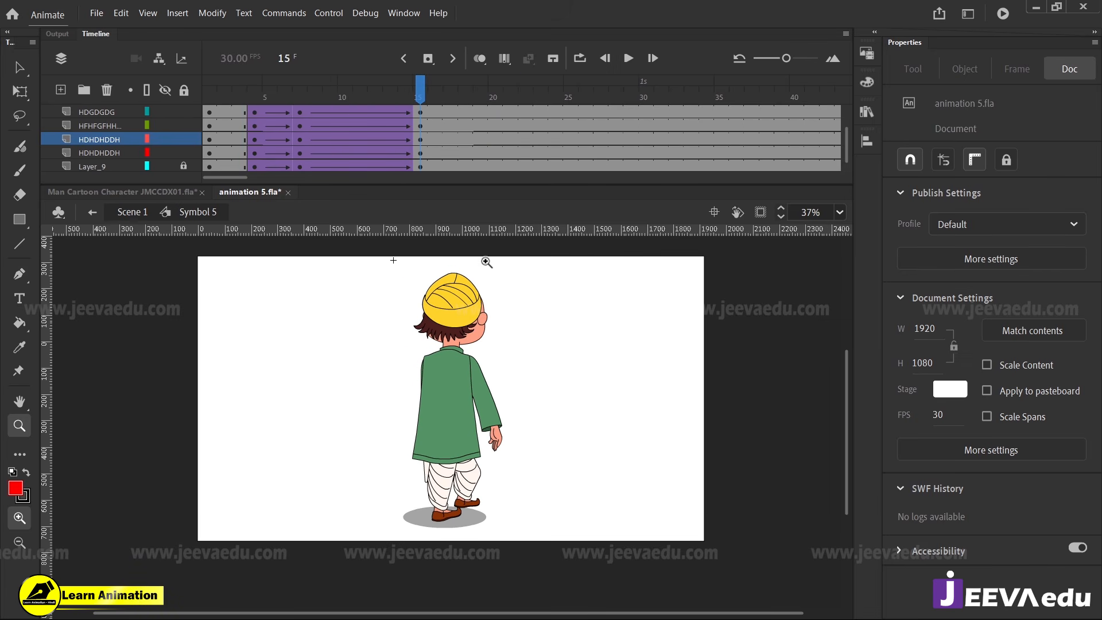
pyautogui.moveTo(416, 99); pyautogui.dragTo(420, 156)
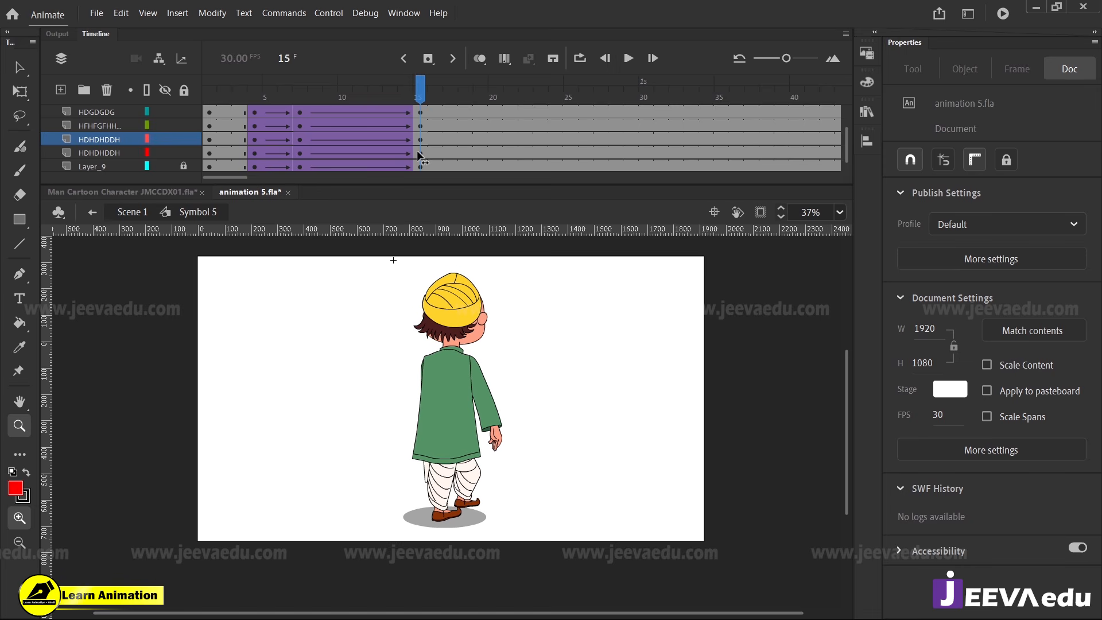
# Return to Scene 1 and show the hidden front-view man on Layer_2
pyautogui.press('v')
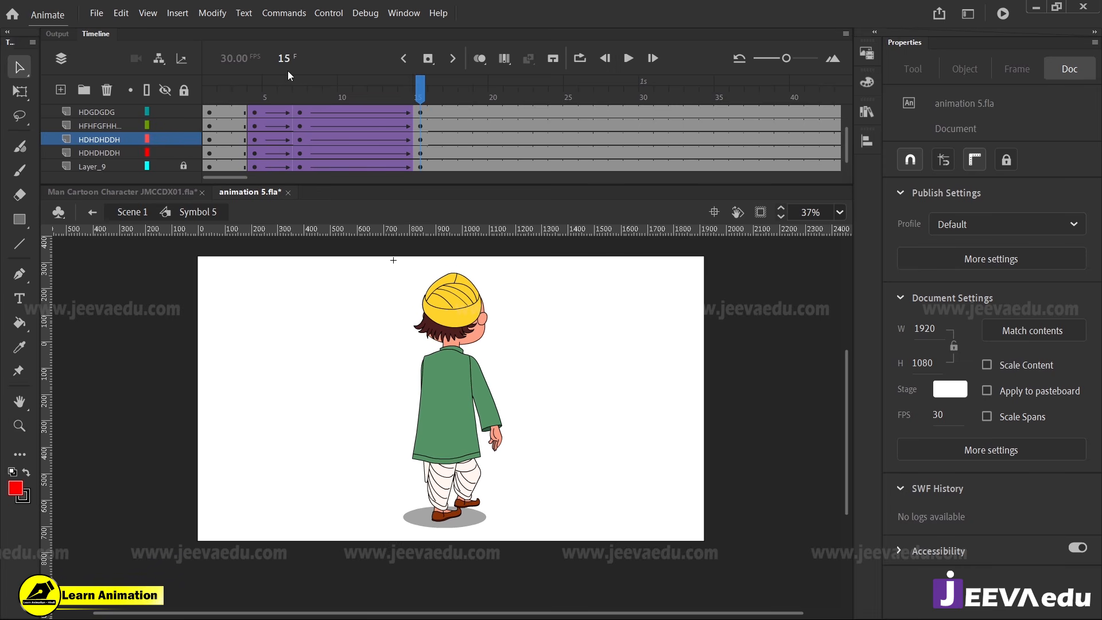
pyautogui.click(138, 217)
pyautogui.moveTo(422, 92); pyautogui.dragTo(446, 134)
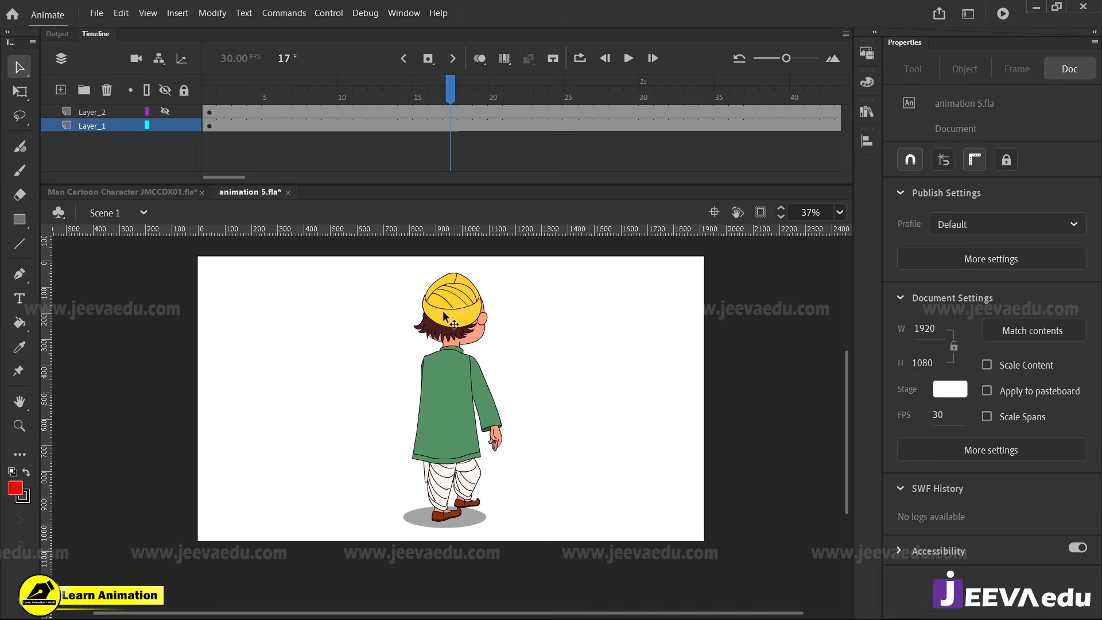
pyautogui.hotkey('ctrl', 'shift', 'v')
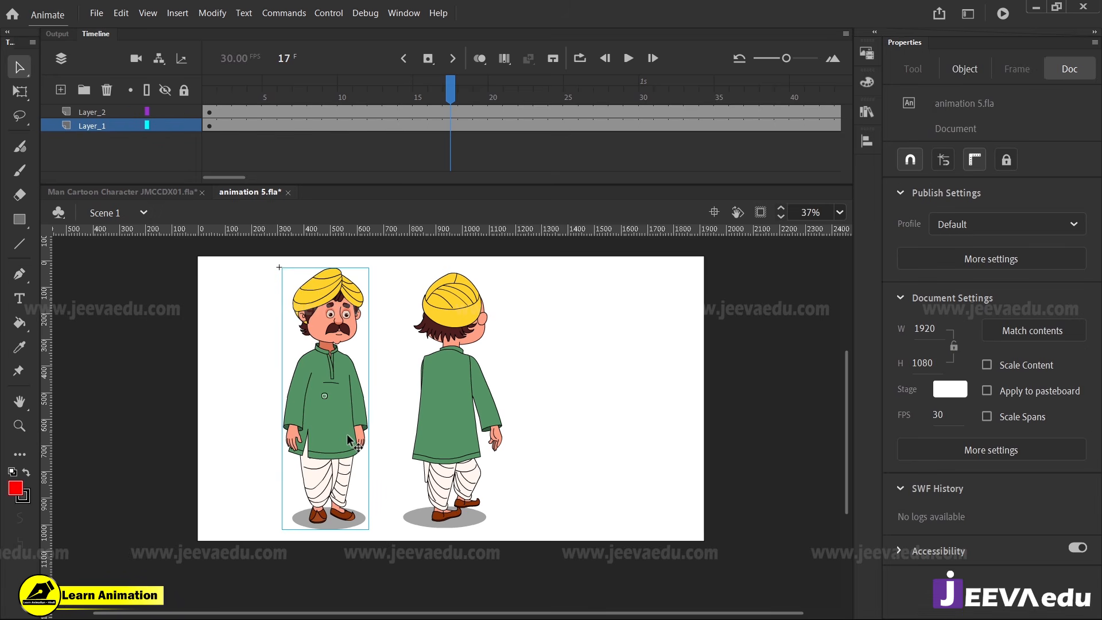
# Convert the front-view and back-view men together into one graphic symbol and delete the emptied Layer_1
pyautogui.moveTo(586, 351); pyautogui.dragTo(298, 461)
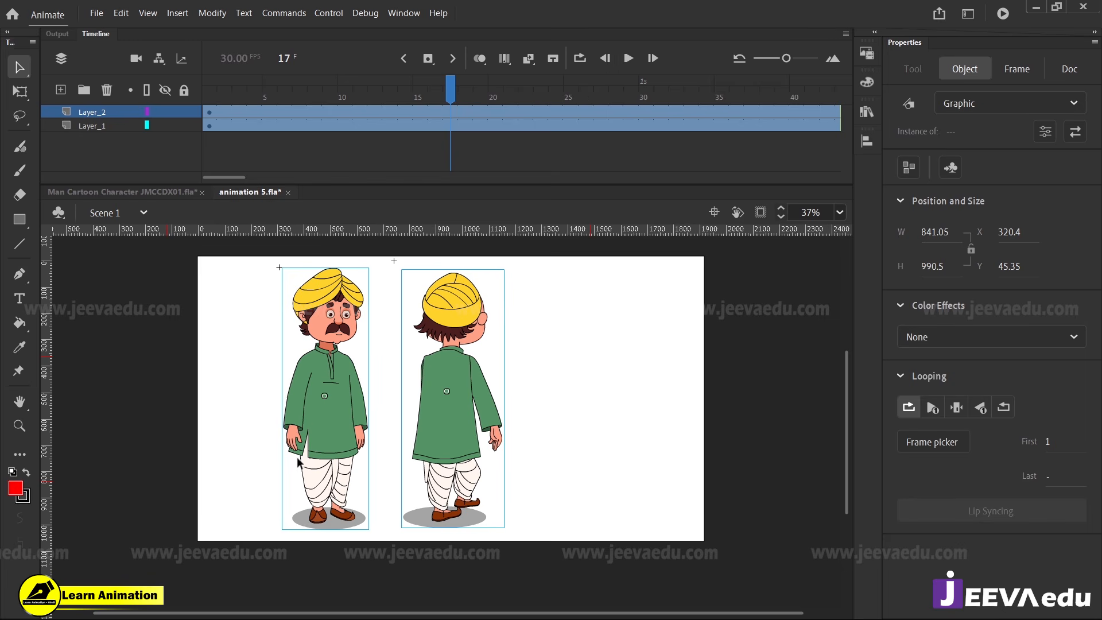
pyautogui.press('F8')
pyautogui.press('Return')
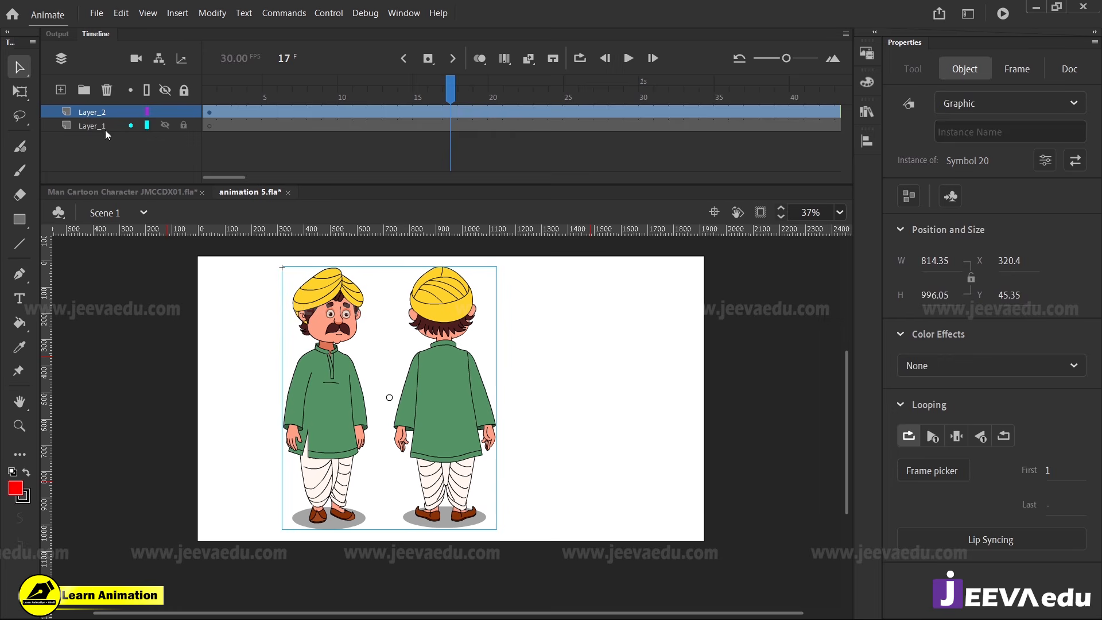
pyautogui.click(105, 127)
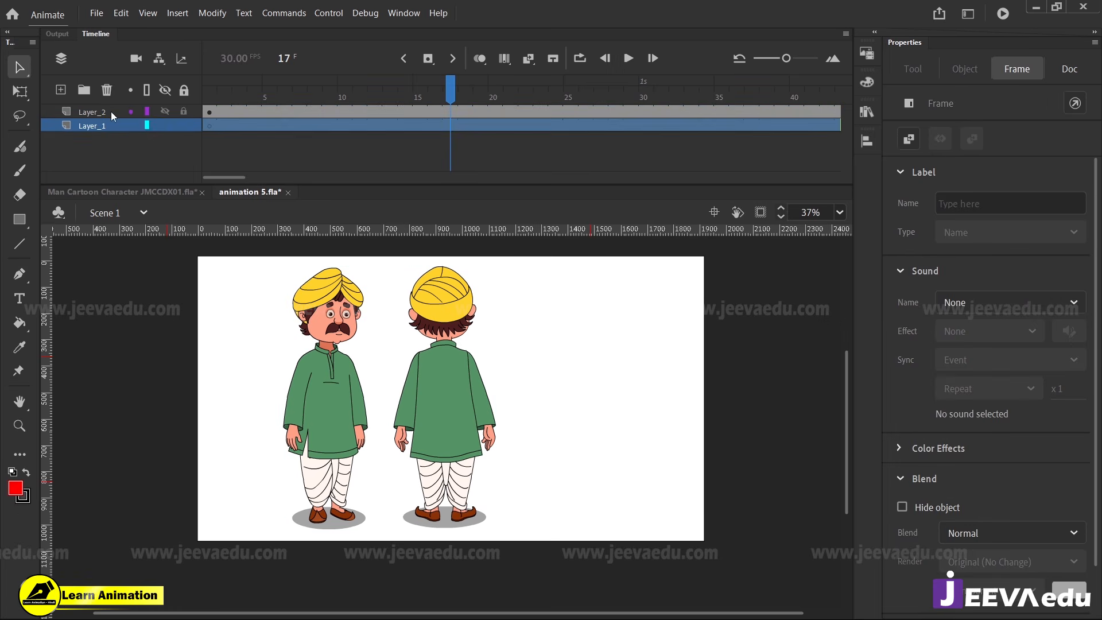
pyautogui.click(107, 90)
pyautogui.click(329, 401)
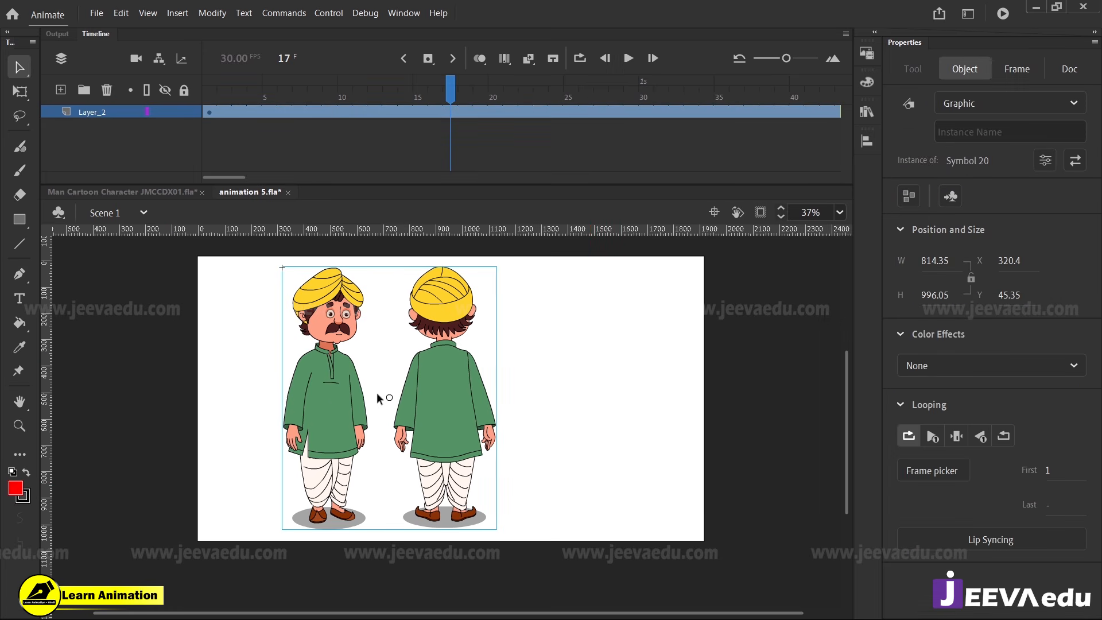
# Inside the new combined symbol, distribute the two men to separate layers and extend the frames on both layers
pyautogui.doubleClick(425, 398)
pyautogui.rightClick(426, 398)
pyautogui.click(489, 494)
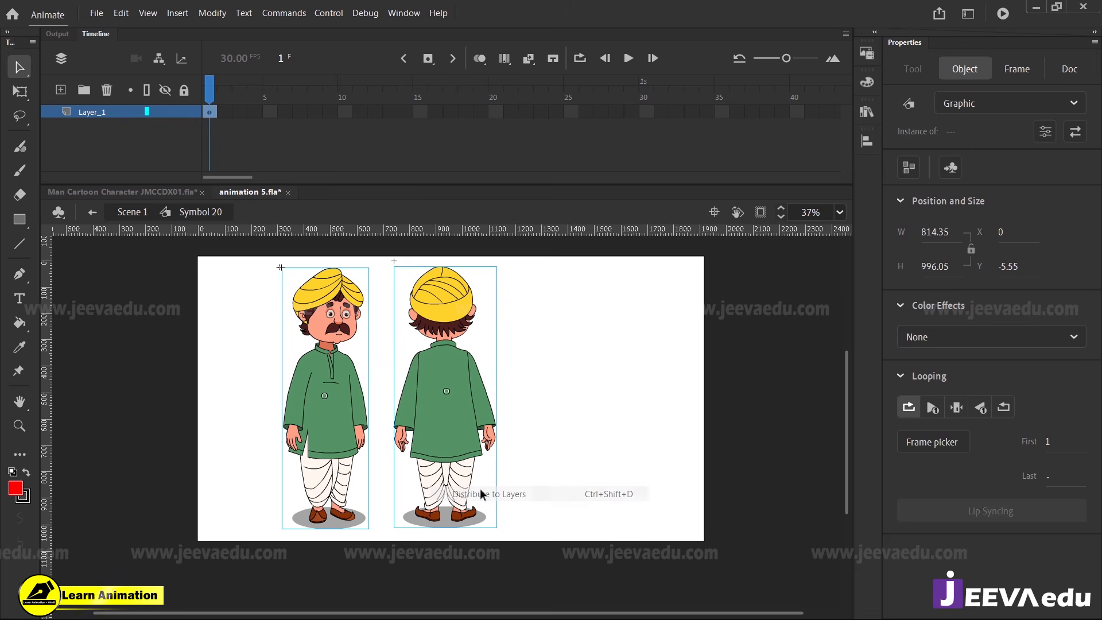
pyautogui.moveTo(300, 111); pyautogui.dragTo(555, 156)
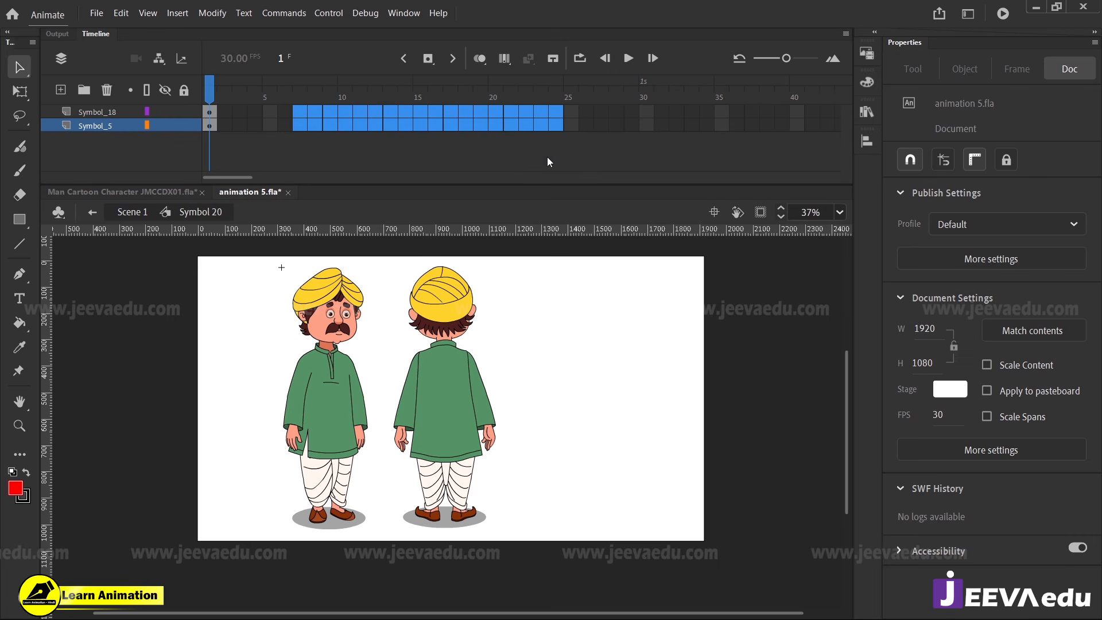
pyautogui.press('F5')
pyautogui.press('F5')
pyautogui.press('F5')
# In Symbol 20, add a keyframe to Symbol_5 at frame 16 and move Symbol_18's starting keyframe to frame 16
pyautogui.moveTo(555, 92); pyautogui.dragTo(415, 116)
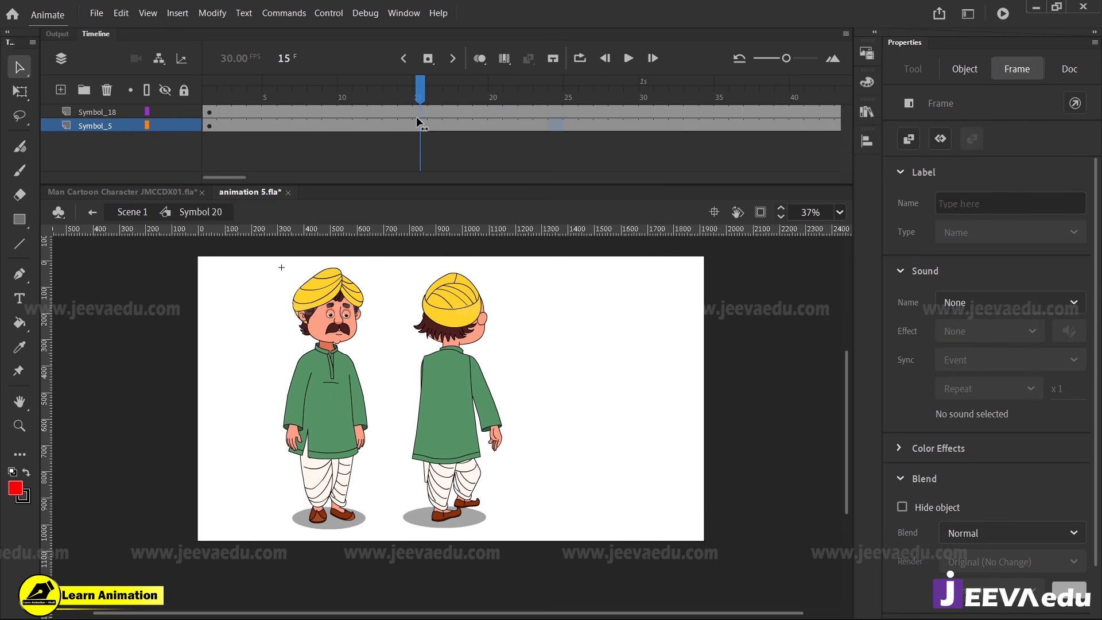
pyautogui.doubleClick(464, 408)
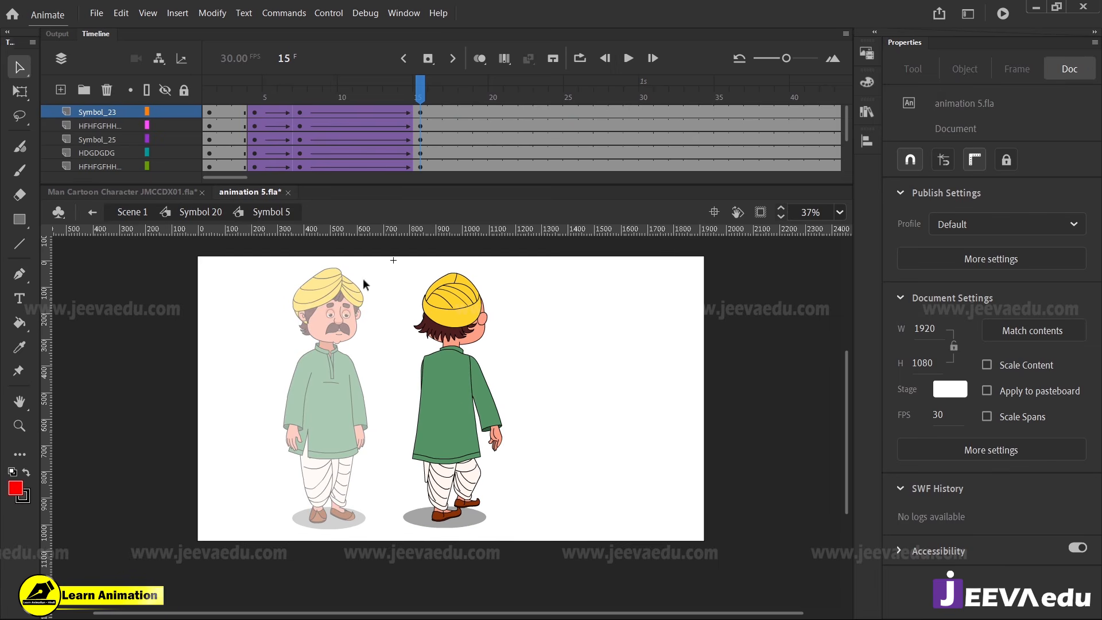
pyautogui.doubleClick(246, 332)
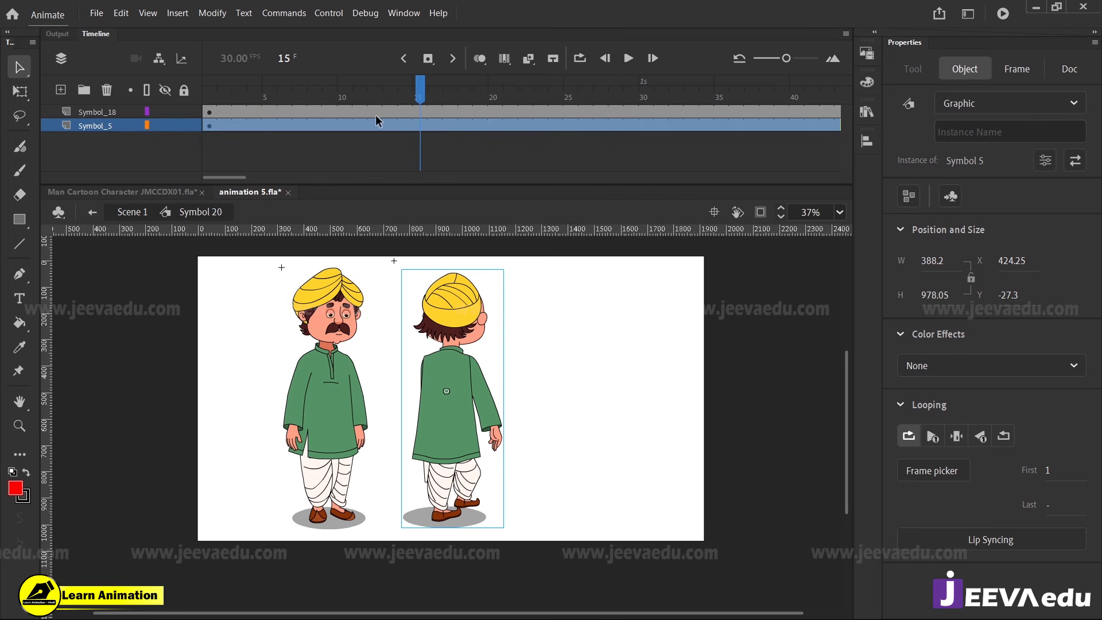
pyautogui.click(433, 126)
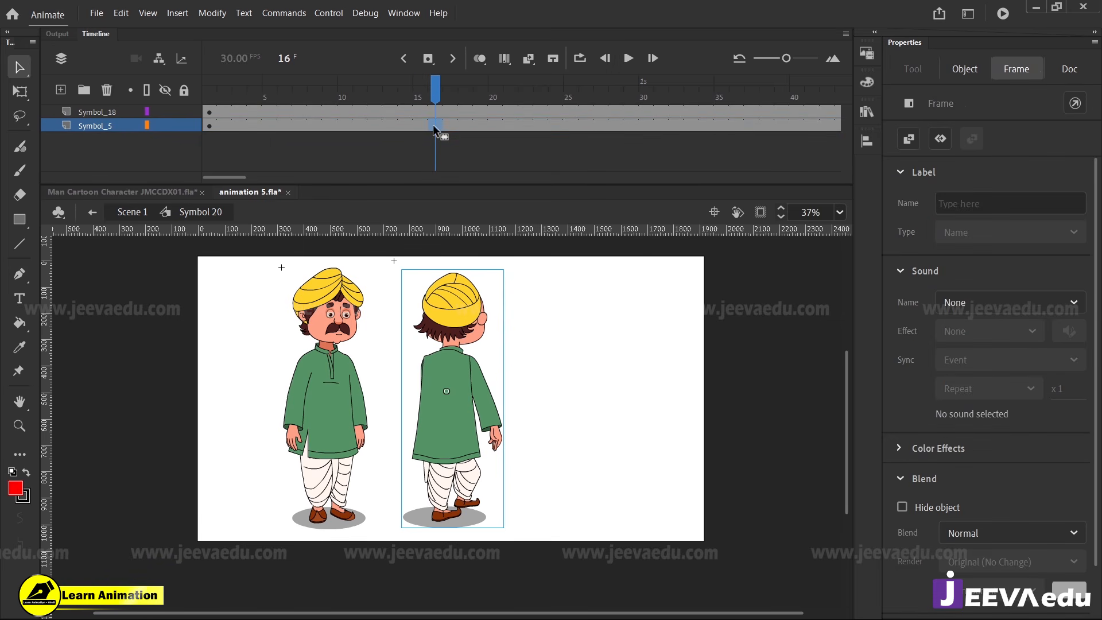
pyautogui.click(211, 113)
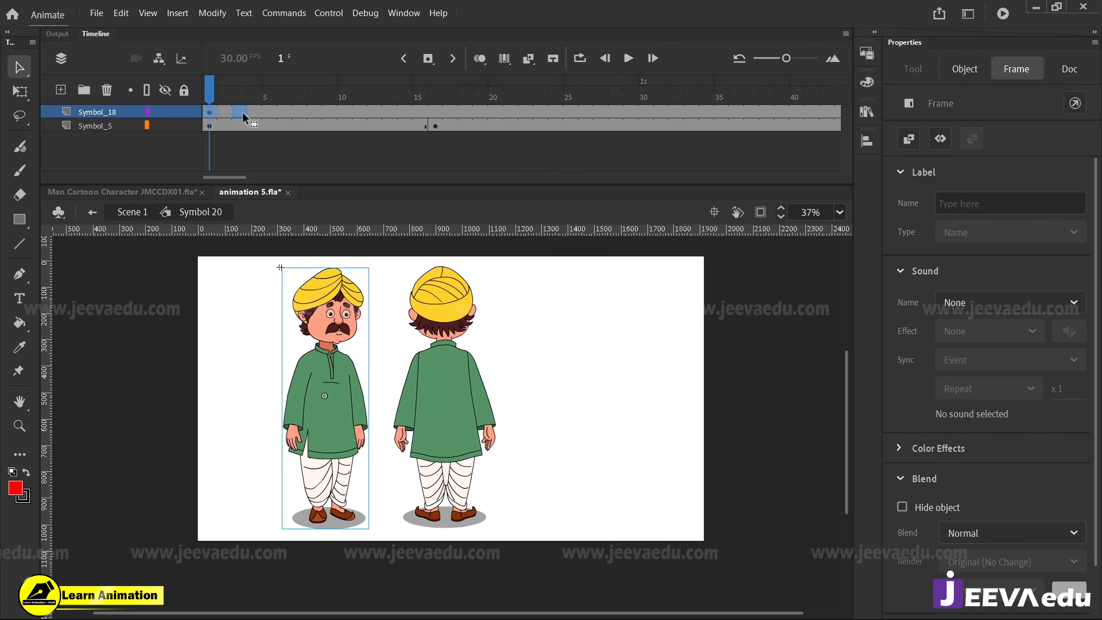
pyautogui.moveTo(434, 109); pyautogui.dragTo(434, 110)
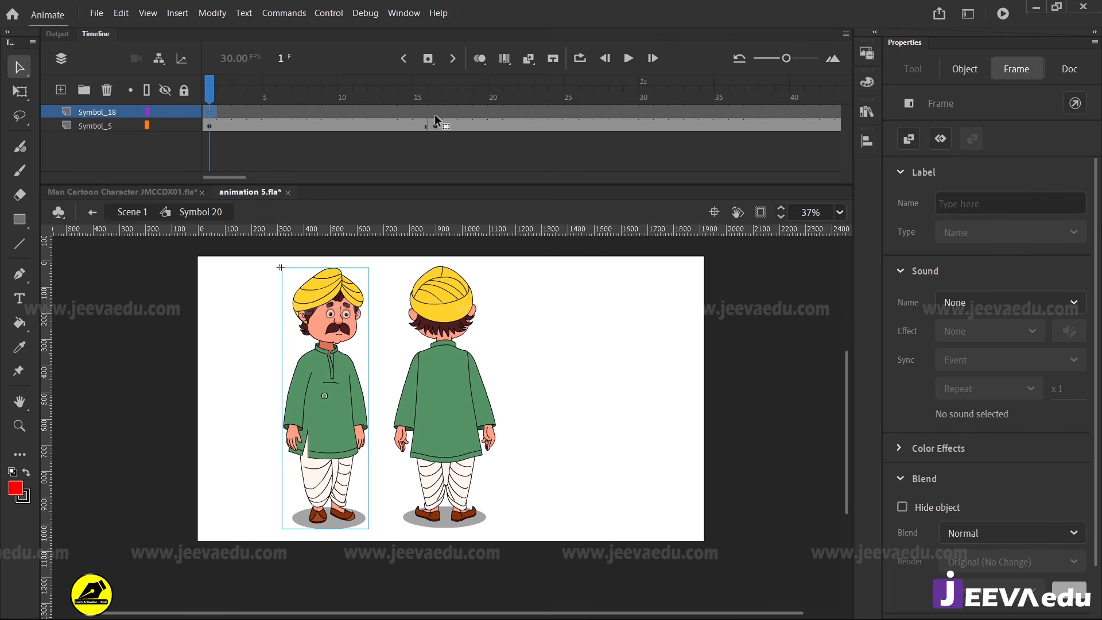
# Move the front-view man over the back-view man at frame 16, placing him at X 447.25, Y -2.55
pyautogui.moveTo(338, 444); pyautogui.dragTo(459, 442)
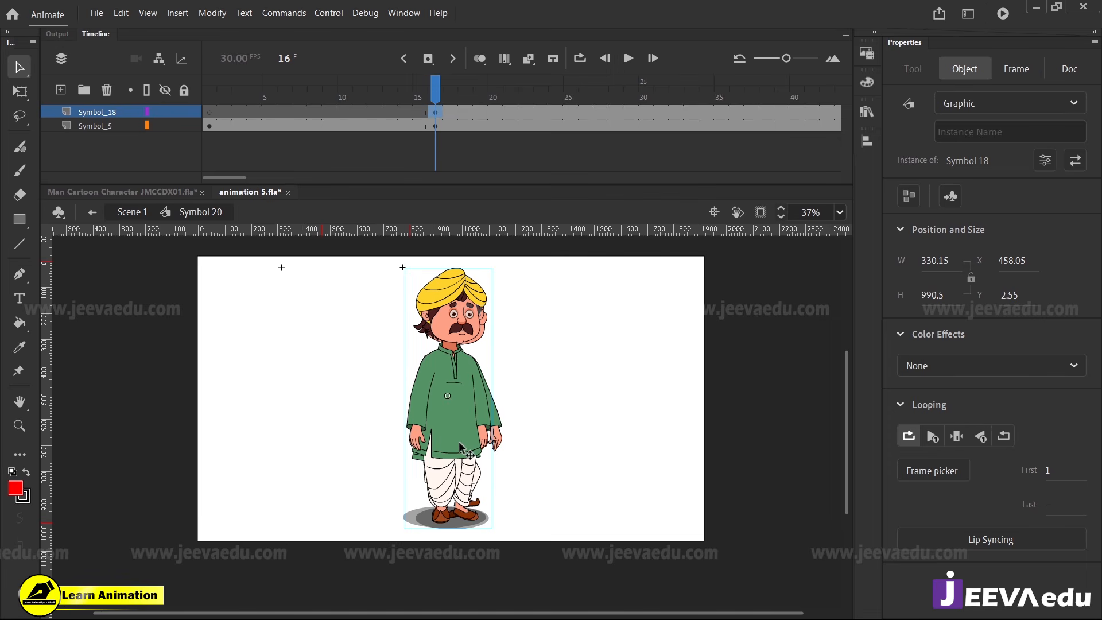
pyautogui.press('Left')
pyautogui.press('Left')
pyautogui.press('Left')
pyautogui.press('Left')
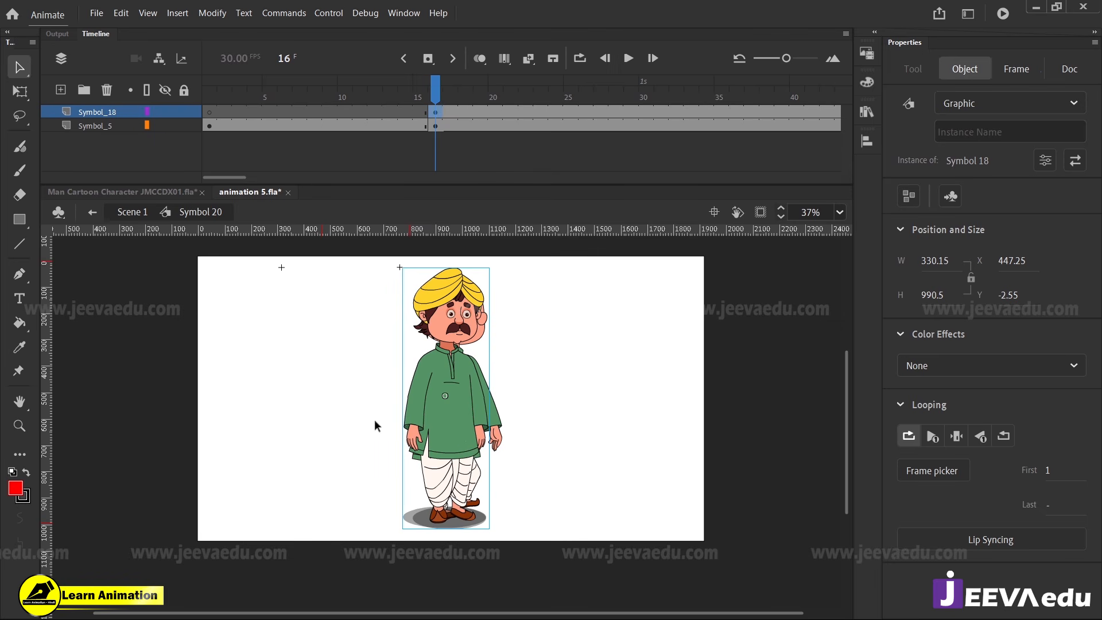
# Inside Symbol 18, keyframe all layers at frame 10 and join them from frame 1 with classic tweens eased to 100
pyautogui.doubleClick(425, 452)
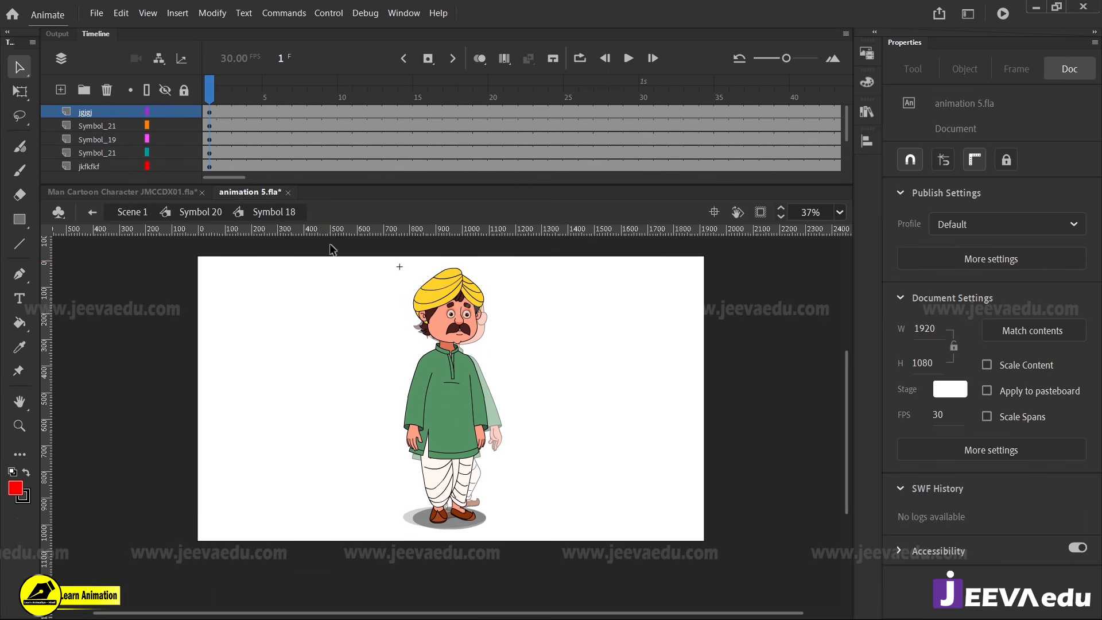
pyautogui.moveTo(229, 97); pyautogui.dragTo(210, 97)
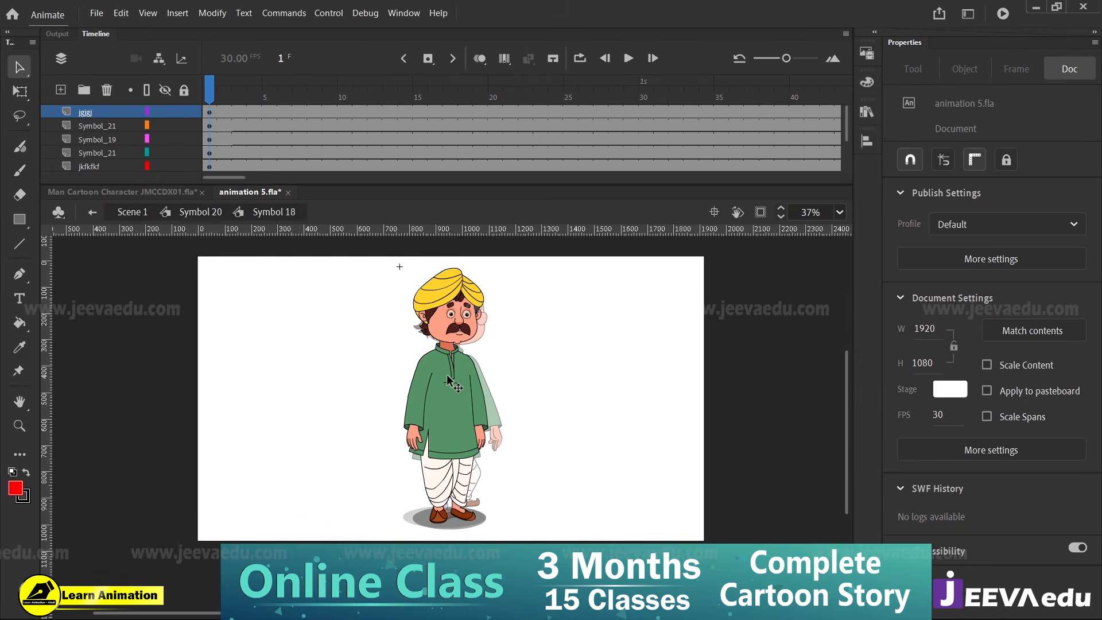
pyautogui.click(451, 340)
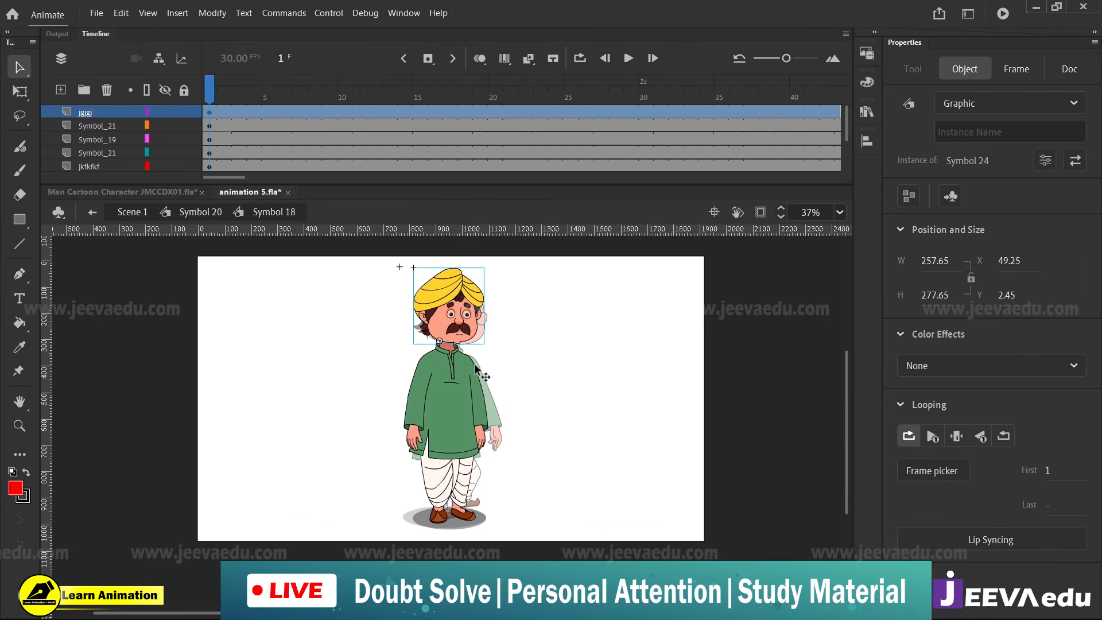
pyautogui.moveTo(227, 96); pyautogui.dragTo(272, 196)
pyautogui.press('F6')
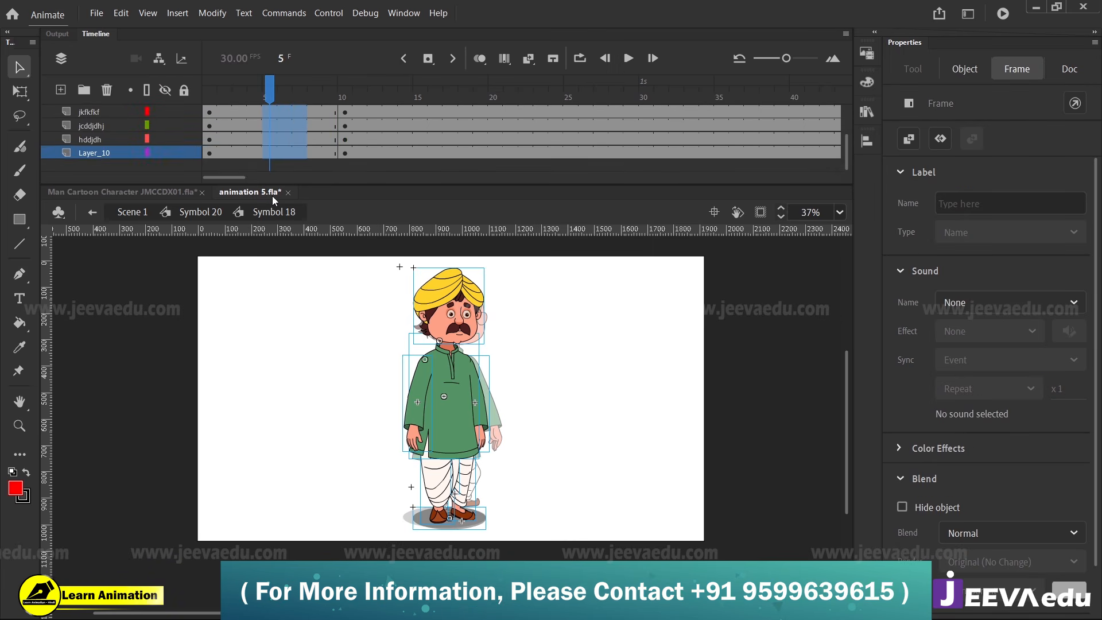
pyautogui.rightClick(284, 136)
pyautogui.click(312, 140)
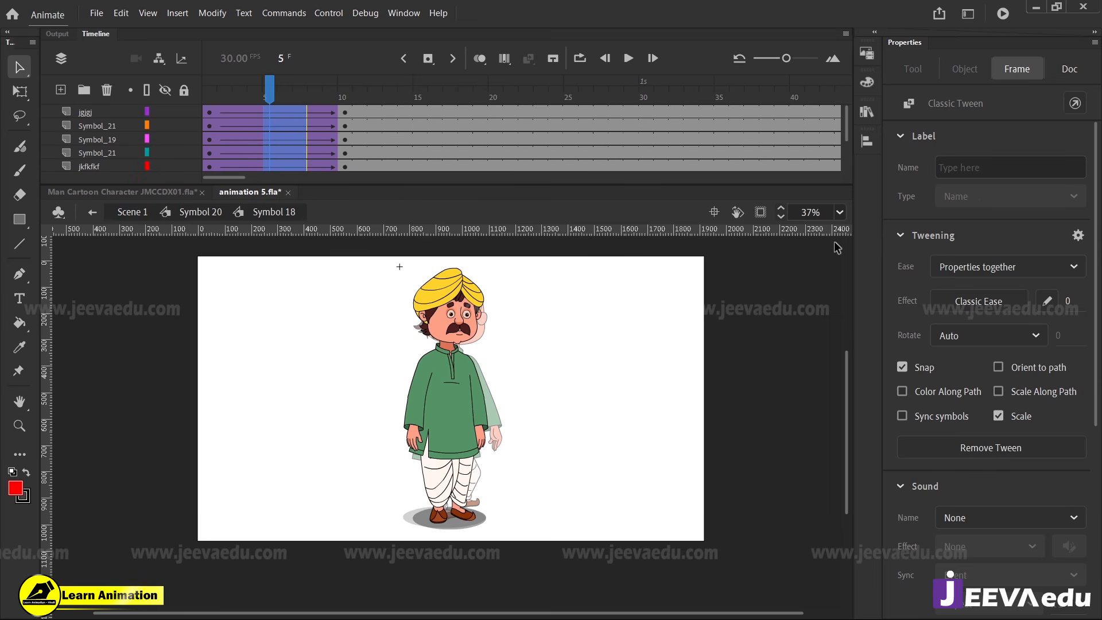
pyautogui.moveTo(1069, 305); pyautogui.dragTo(1063, 193)
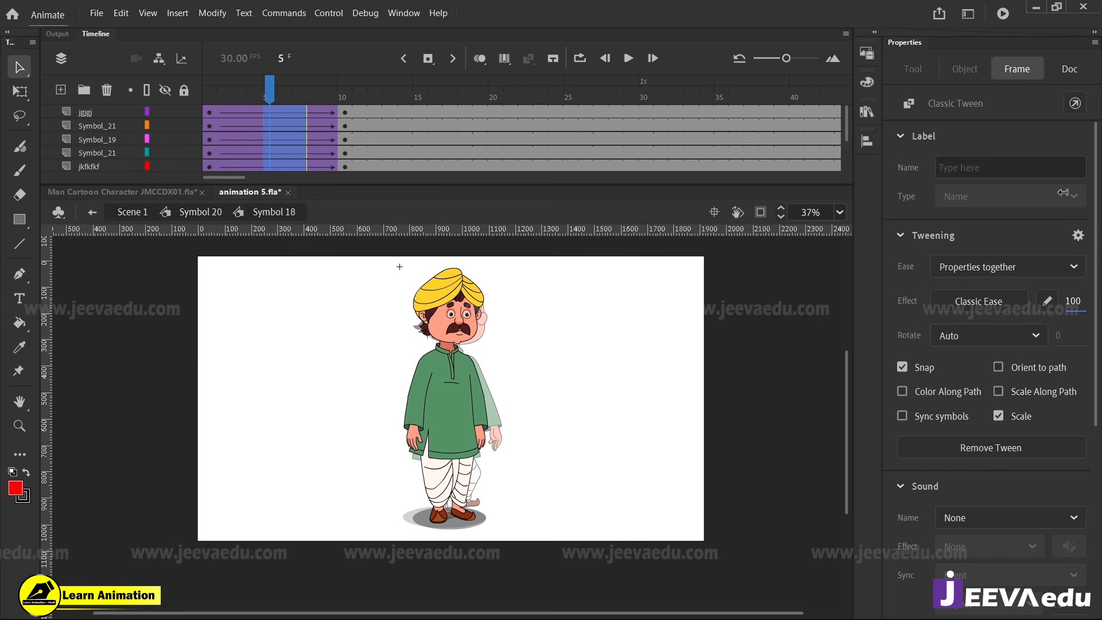
# At frame 1 of Symbol 18, select all the man's parts except the ground shadow and squash them vertically to about 904.7 high
pyautogui.click(209, 91)
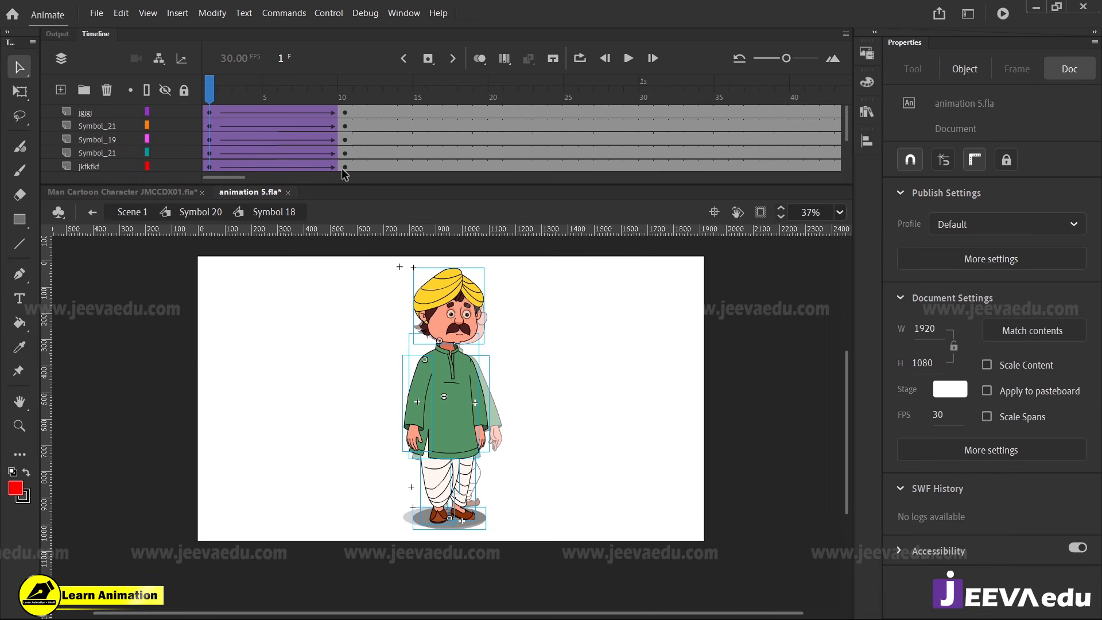
pyautogui.click(524, 397)
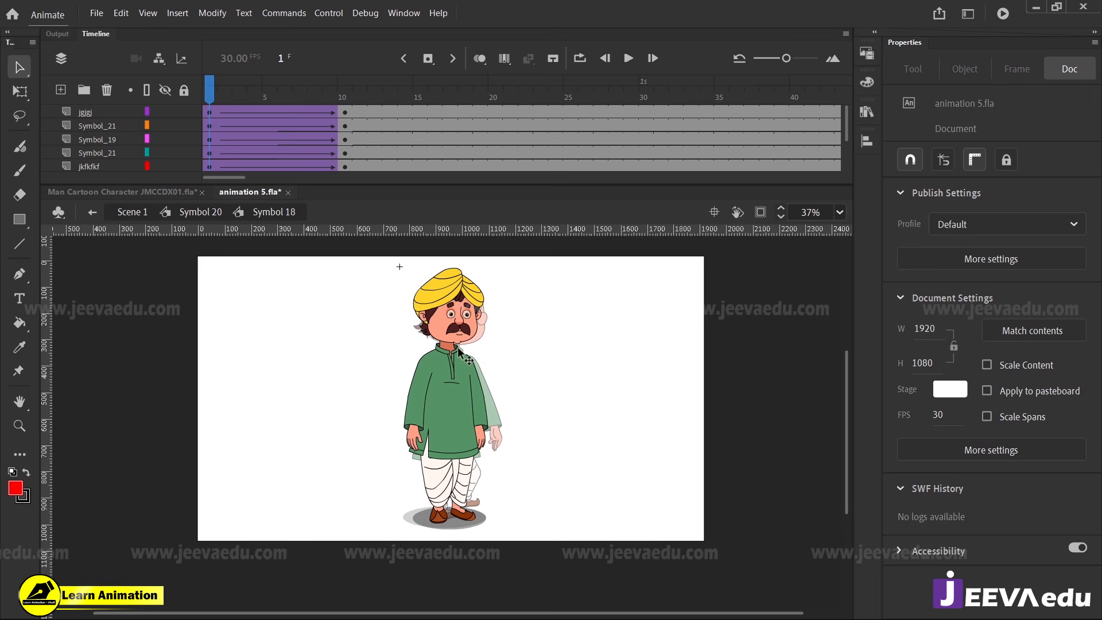
pyautogui.press('z')
pyautogui.click(442, 411)
pyautogui.press('z')
pyautogui.keyDown('alt'); pyautogui.click(464, 402); pyautogui.keyUp('alt')
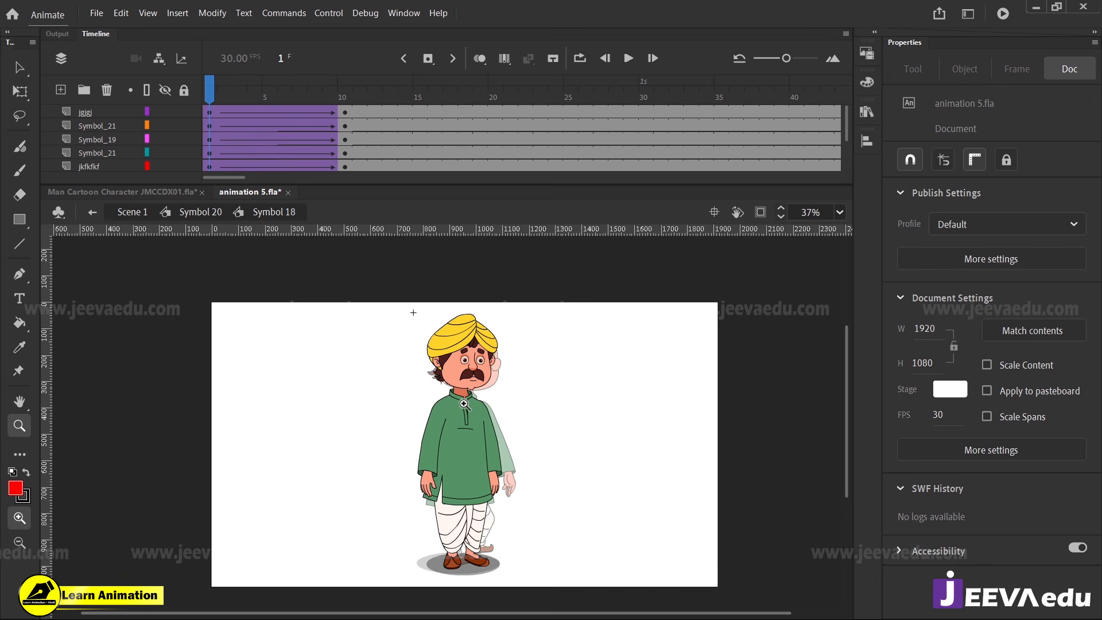
pyautogui.press('v')
pyautogui.moveTo(554, 330); pyautogui.dragTo(395, 542)
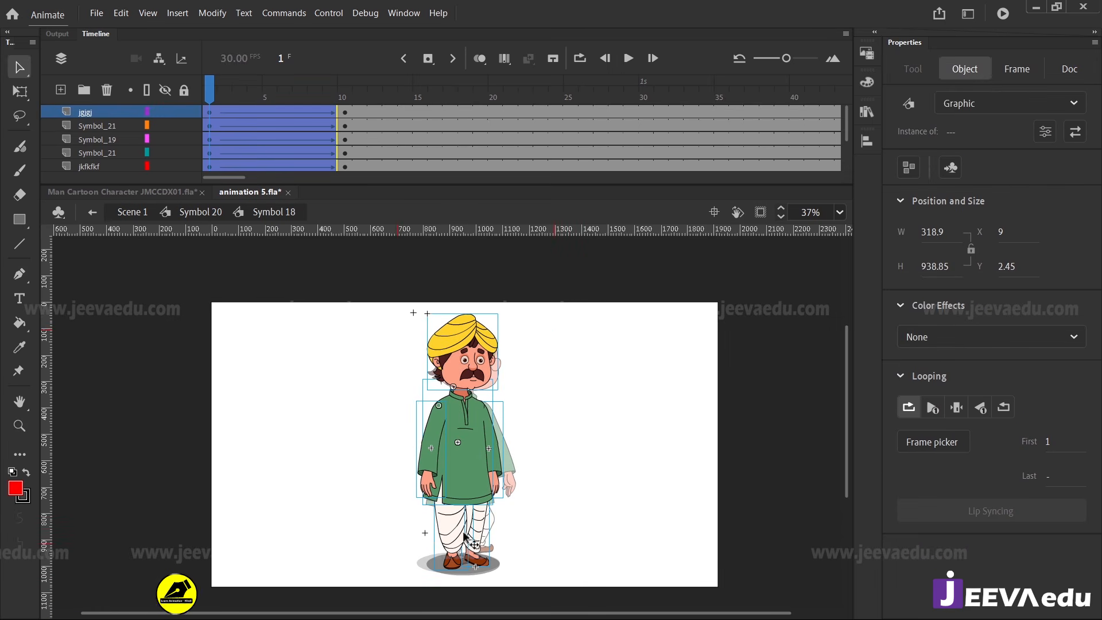
pyautogui.scroll(-2, 211, 150)
pyautogui.click(167, 153)
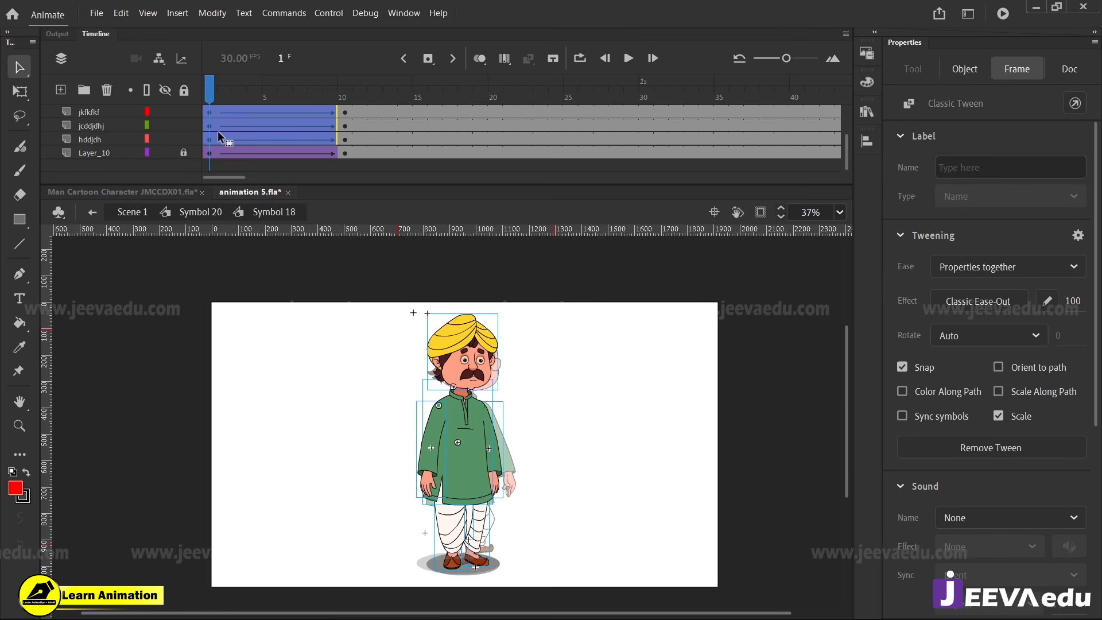
pyautogui.scroll(2, 226, 130)
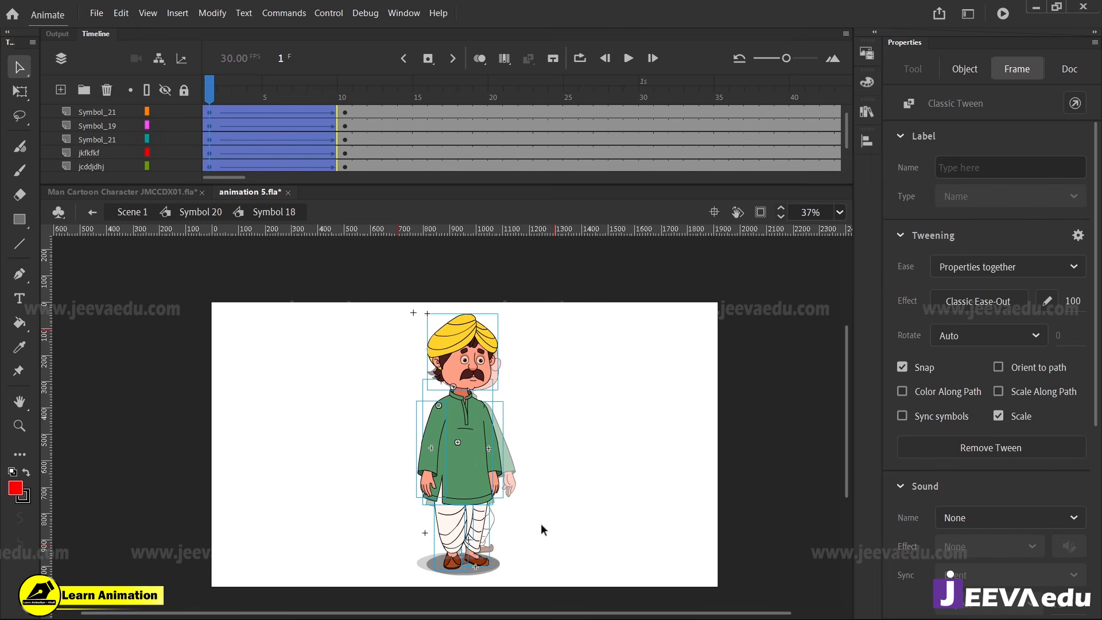
pyautogui.scroll(1, 243, 112)
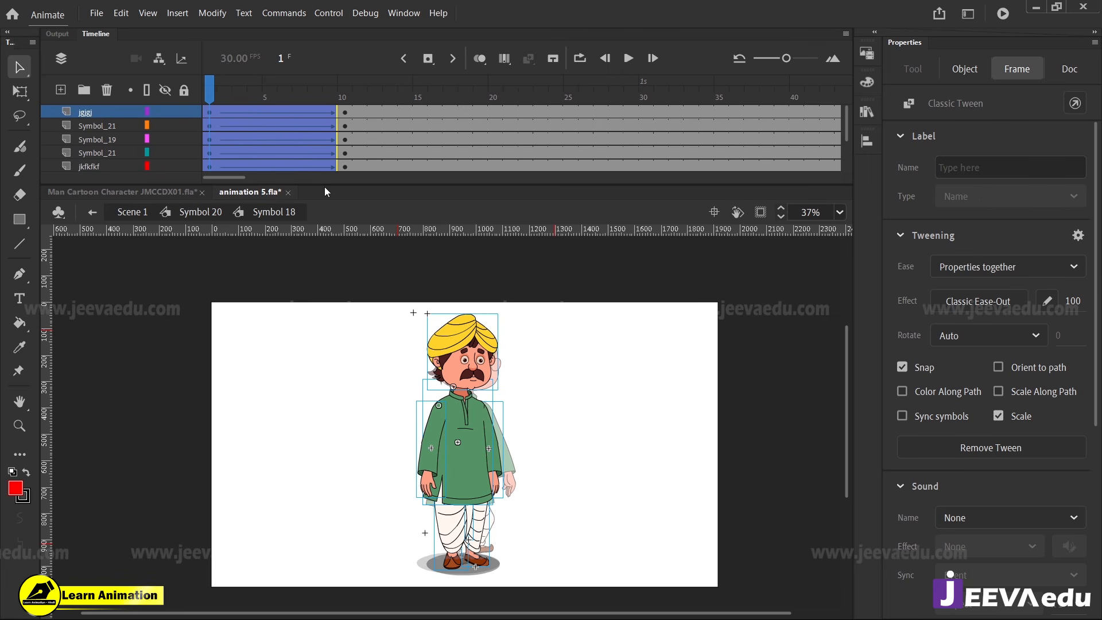
pyautogui.click(487, 392)
pyautogui.press('q')
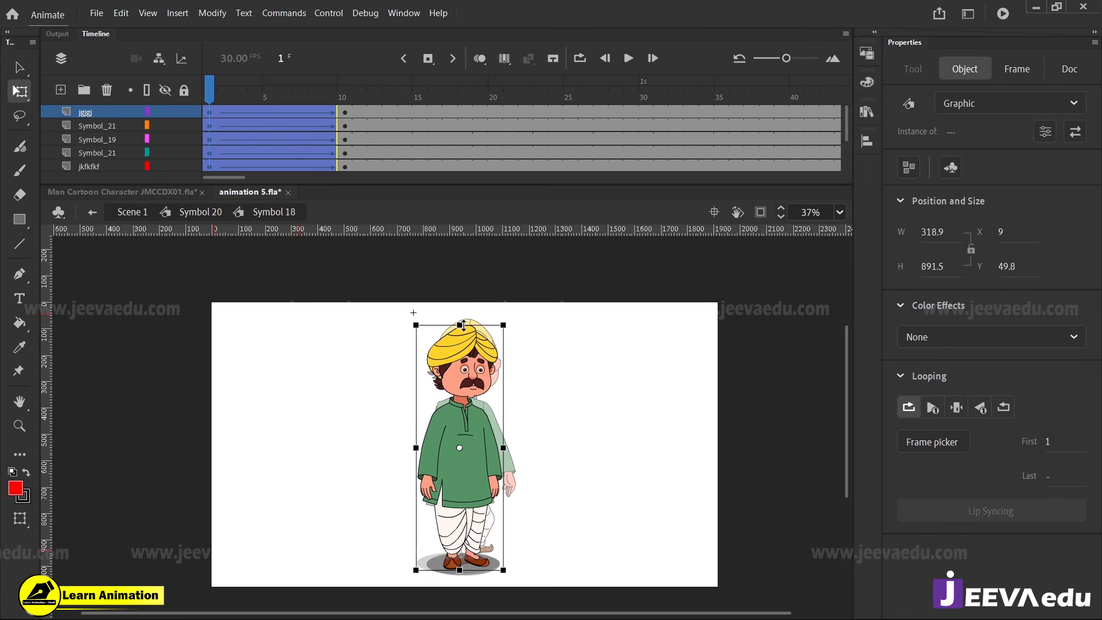
pyautogui.moveTo(465, 321); pyautogui.dragTo(465, 322)
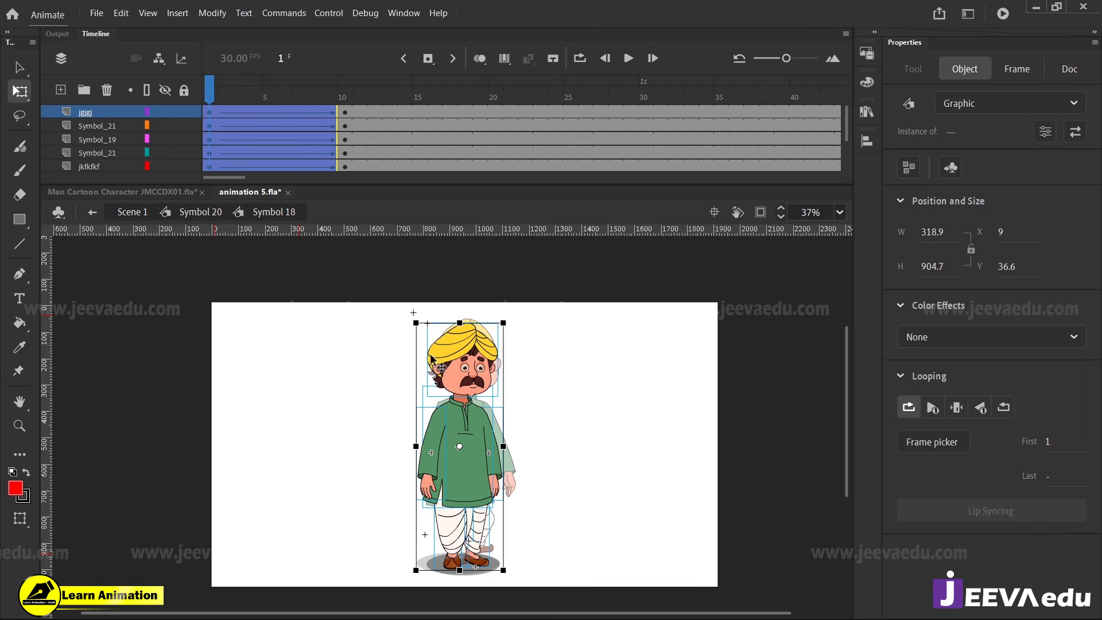
# Ease the squash by resizing the selected body parts to a height of about 914.55, and scrub the tween
pyautogui.press('z')
pyautogui.click(452, 393)
pyautogui.click(454, 385)
pyautogui.keyDown('alt'); pyautogui.click(466, 349); pyautogui.keyUp('alt')
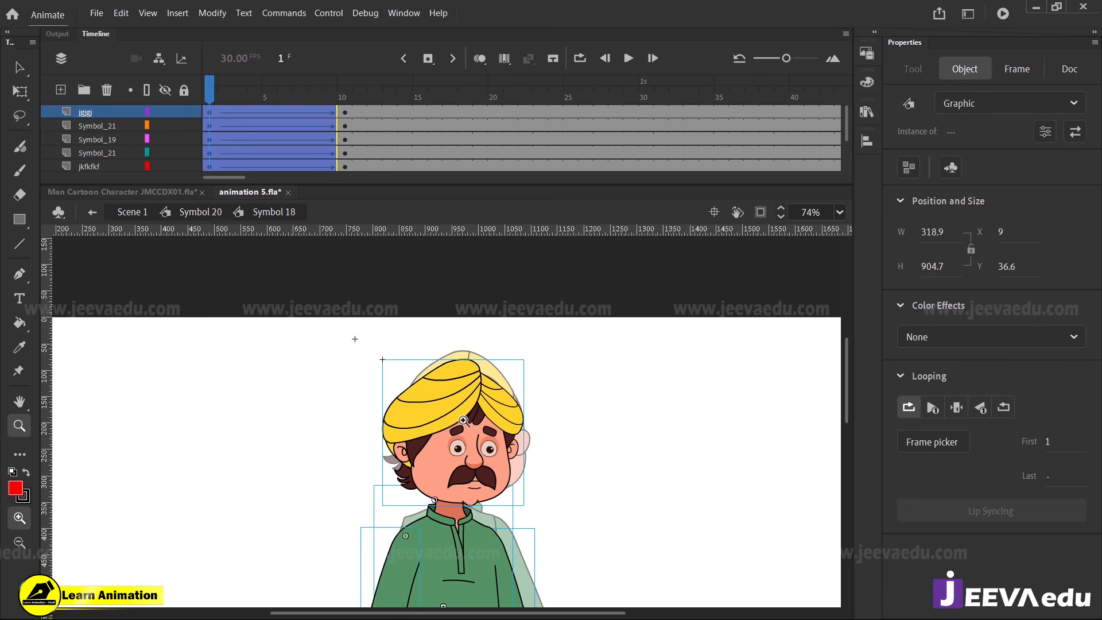
pyautogui.click(463, 420)
pyautogui.press('q')
pyautogui.moveTo(425, 307); pyautogui.dragTo(426, 297)
pyautogui.press('z')
pyautogui.keyDown('alt'); pyautogui.click(461, 394); pyautogui.keyUp('alt')
pyautogui.keyDown('alt'); pyautogui.click(459, 381); pyautogui.keyUp('alt')
pyautogui.moveTo(259, 99); pyautogui.dragTo(185, 144)
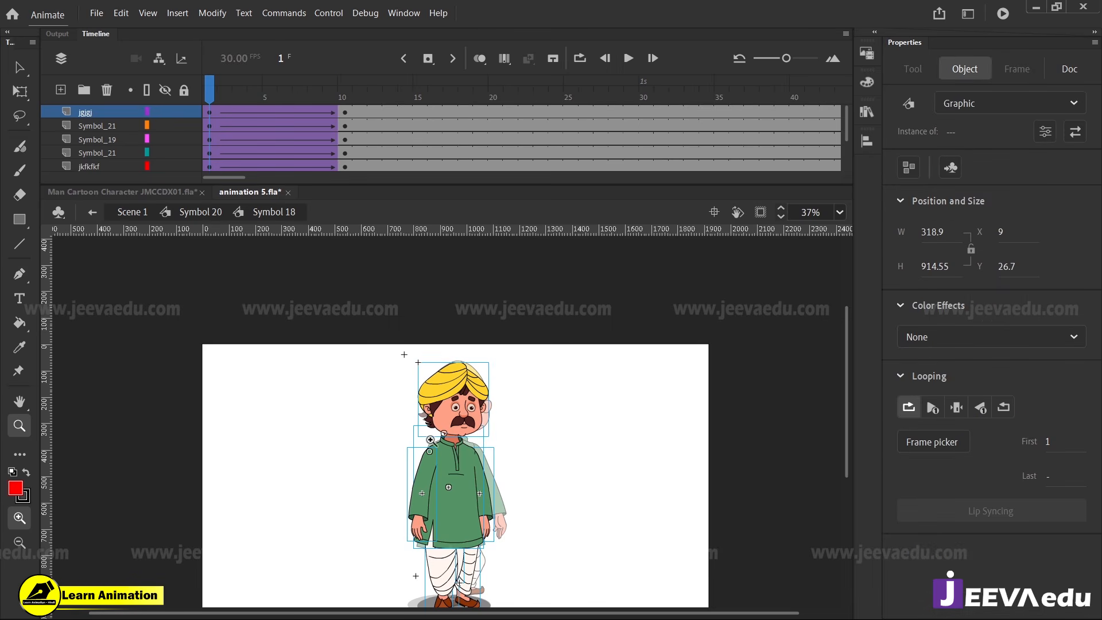
# Skew the selected body parts sideways from the head to a width of about 332.15, and preview the movement
pyautogui.click(461, 449)
pyautogui.press('q')
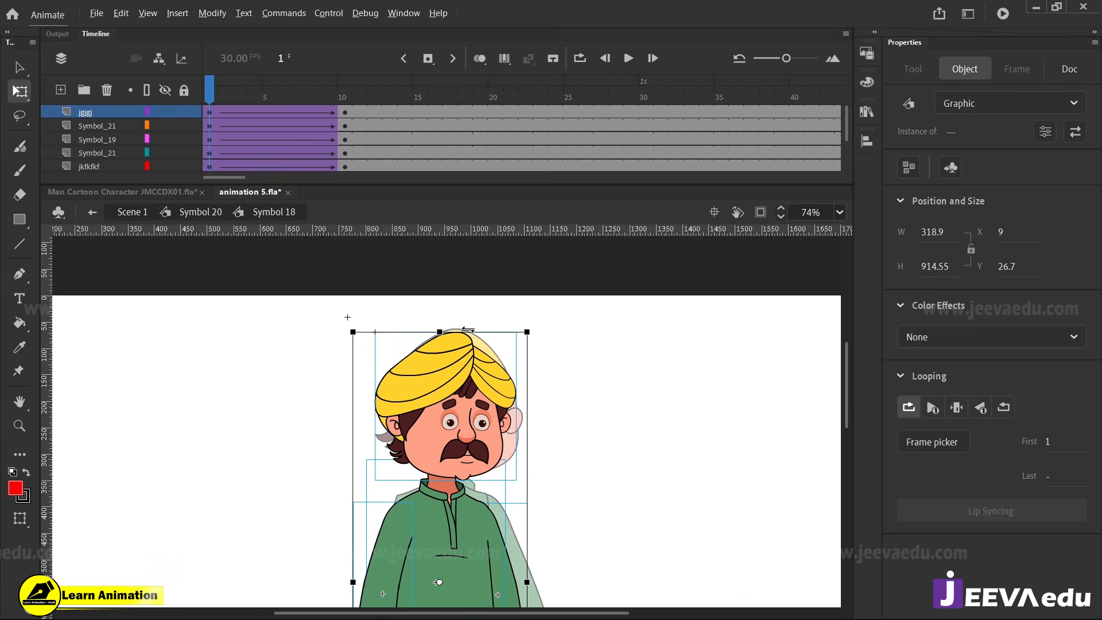
pyautogui.moveTo(468, 330); pyautogui.dragTo(487, 334)
pyautogui.press('z')
pyautogui.keyDown('alt'); pyautogui.click(449, 395); pyautogui.keyUp('alt')
pyautogui.keyDown('alt'); pyautogui.click(451, 387); pyautogui.keyUp('alt')
pyautogui.moveTo(226, 96); pyautogui.dragTo(190, 143)
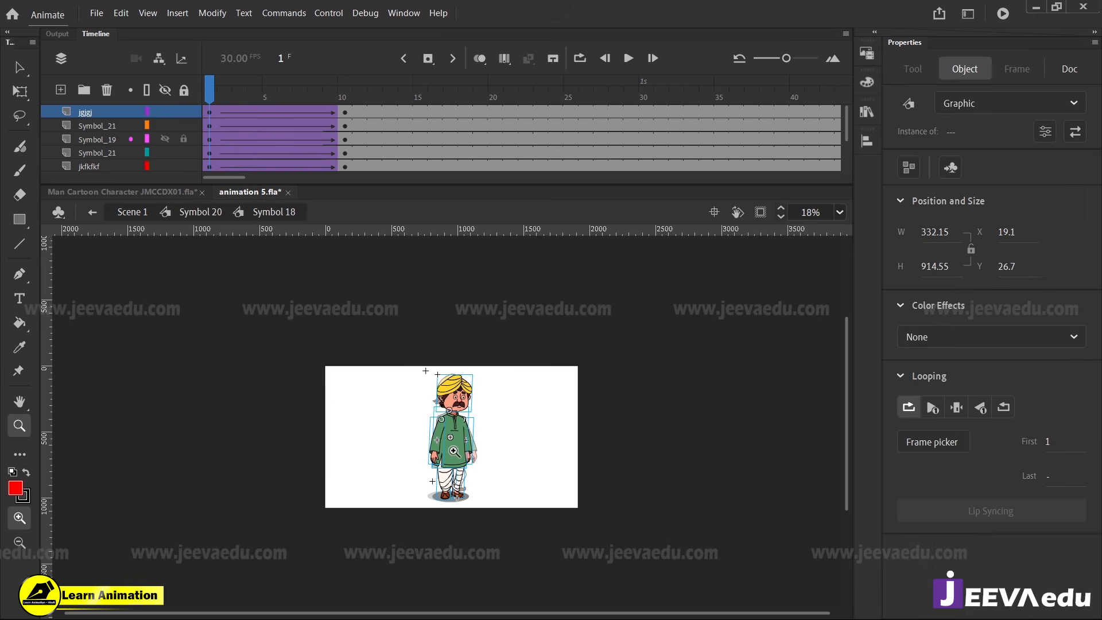
# Select only the near arm at frame 1 and rotate it from the shoulder across the front of the kurta
pyautogui.click(450, 448)
pyautogui.press('v')
pyautogui.click(511, 434)
pyautogui.press('z')
pyautogui.click(452, 409)
pyautogui.press('v')
pyautogui.click(384, 424)
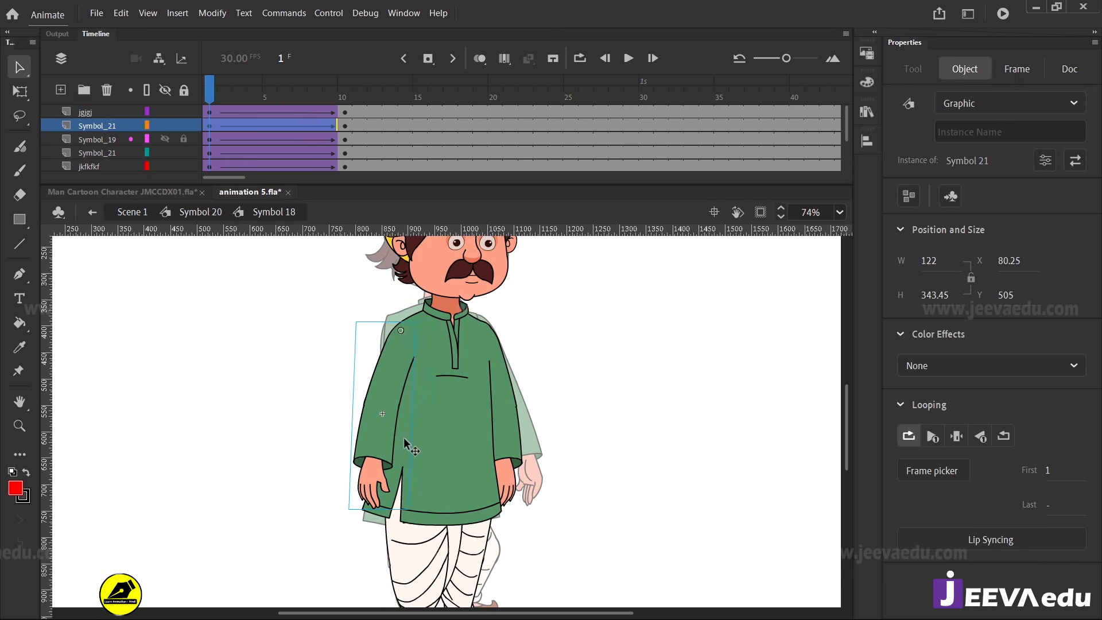
pyautogui.press('q')
pyautogui.moveTo(414, 509); pyautogui.dragTo(489, 492)
# Nudge the rotated near arm horizontally to X 158.95 to seat it at the shoulder
pyautogui.press('Right')
pyautogui.press('Right')
pyautogui.press('Right')
pyautogui.press('Right')
pyautogui.press('Right')
pyautogui.press('Right')
pyautogui.press('Right')
pyautogui.press('Right')
pyautogui.press('Right')
pyautogui.press('Right')
pyautogui.press('Right')
pyautogui.press('Right')
pyautogui.press('Right')
pyautogui.press('Right')
pyautogui.press('Right')
pyautogui.press('Right')
pyautogui.press('Right')
pyautogui.press('Right')
pyautogui.press('Right')
pyautogui.press('Right')
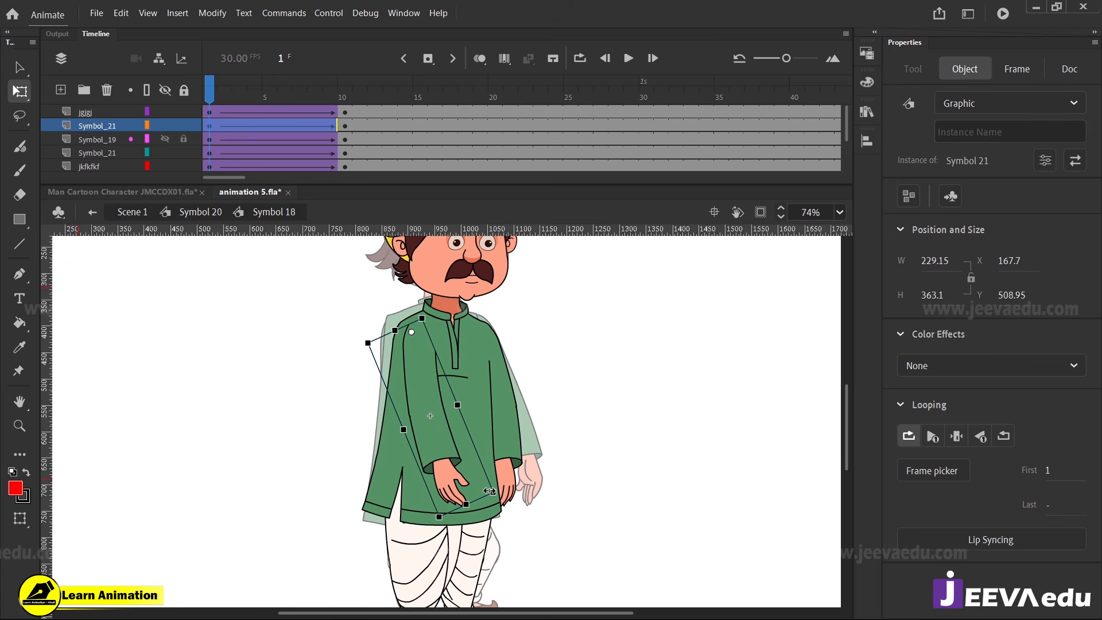
pyautogui.press('Left')
pyautogui.press('Left')
pyautogui.press('Left')
pyautogui.press('Left')
pyautogui.press('Left')
pyautogui.press('Left')
pyautogui.press('Left')
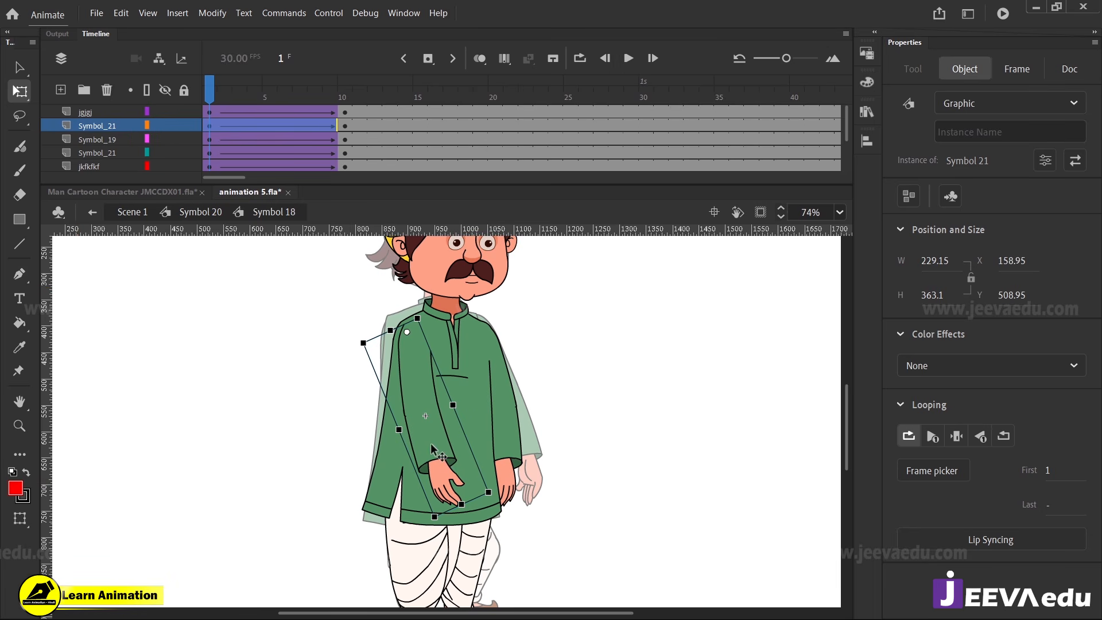
# Inside the near arm's symbol, keyframe both layers at frame 10 and add classic tweens from frame 1 with ease 100
pyautogui.doubleClick(430, 443)
pyautogui.moveTo(343, 110); pyautogui.dragTo(292, 124)
pyautogui.press('F6')
pyautogui.rightClick(291, 126)
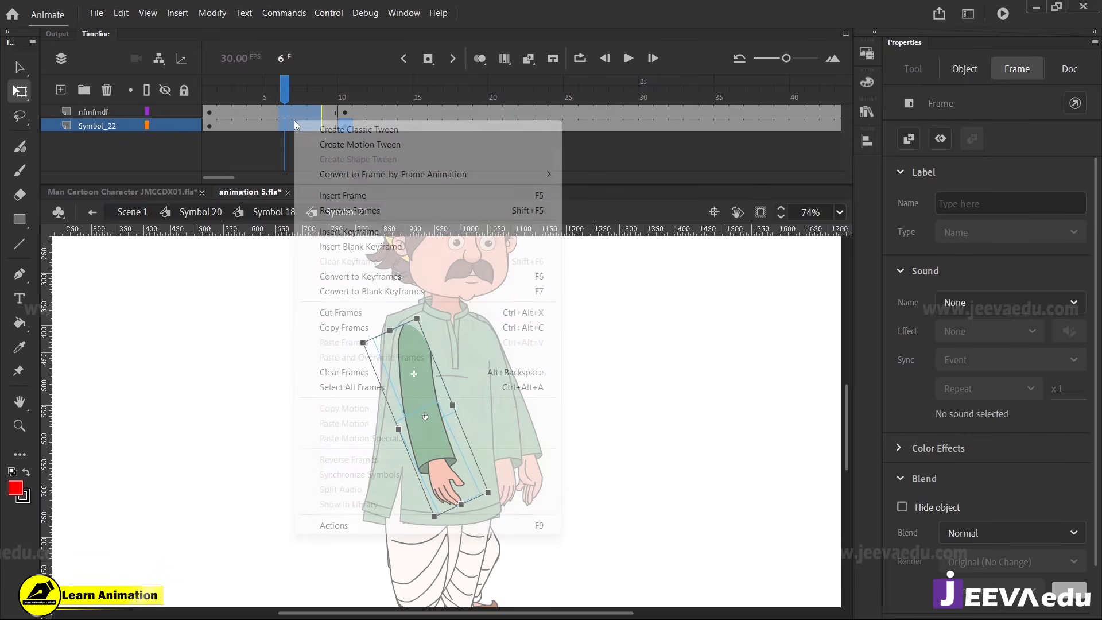
pyautogui.click(367, 127)
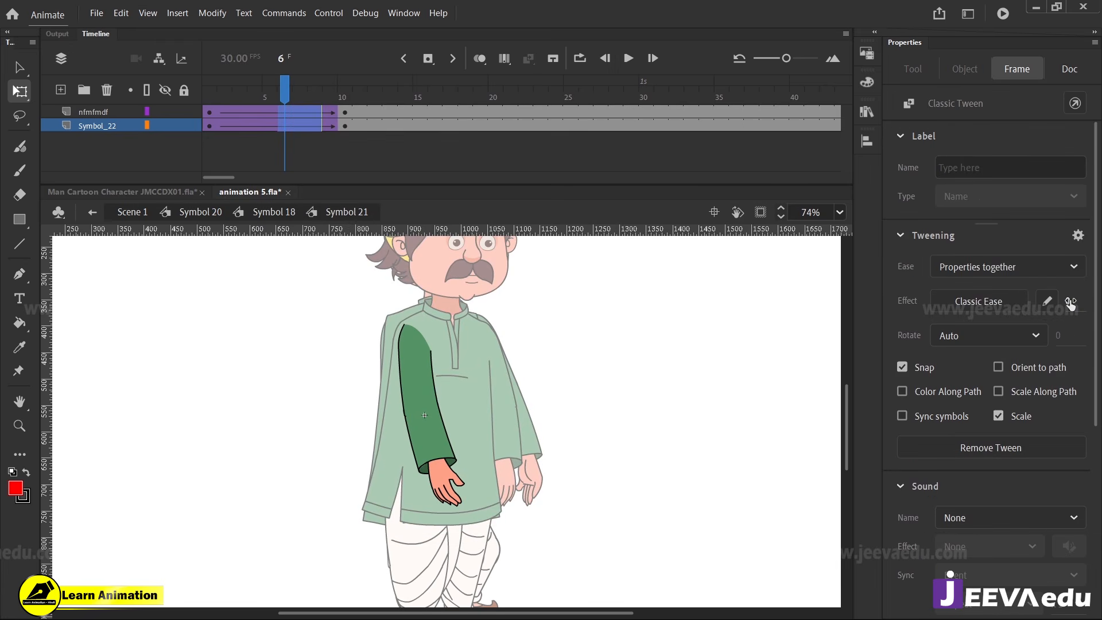
# Bend the near forearm upward at the elbow at frame 1, return to Symbol 18, and preview the arm swing
pyautogui.click(209, 112)
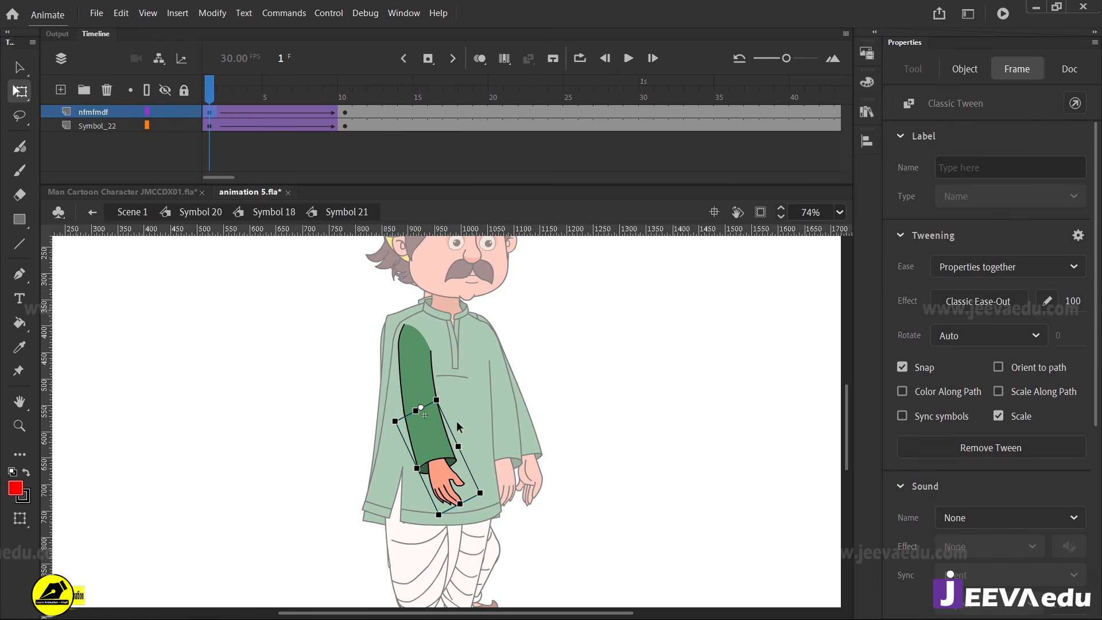
pyautogui.moveTo(492, 492); pyautogui.dragTo(529, 410)
pyautogui.doubleClick(570, 416)
pyautogui.moveTo(224, 93); pyautogui.dragTo(167, 183)
pyautogui.click(495, 482)
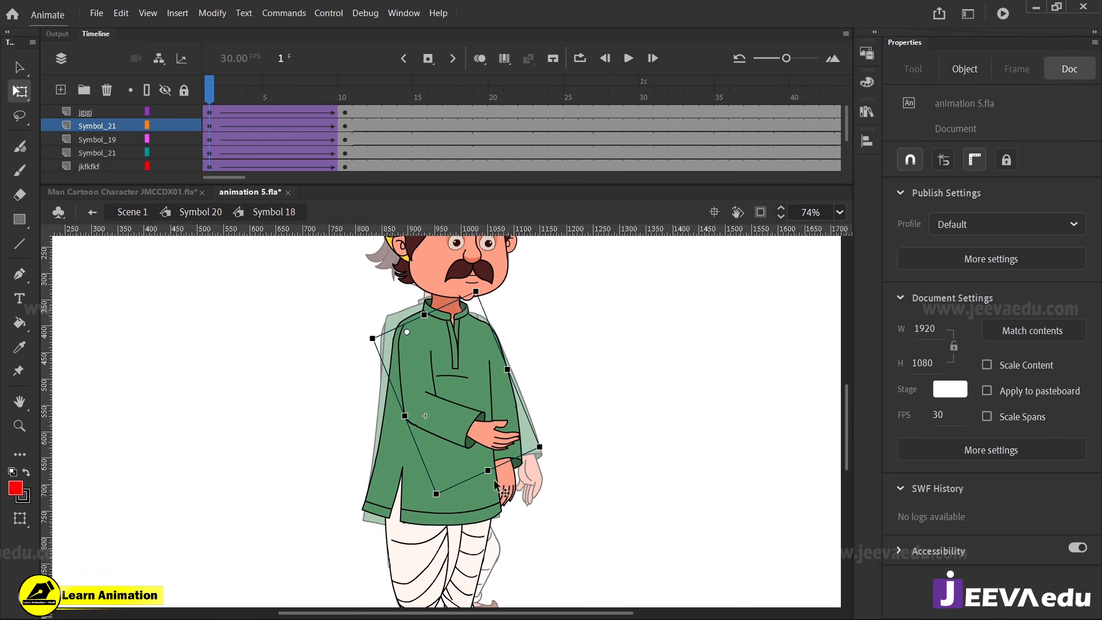
# Inside the far arm's symbol dfbdf, keyframe both layers at frame 10 and add classic tweens from frame 1 with ease 100
pyautogui.click(457, 366)
pyautogui.click(500, 414)
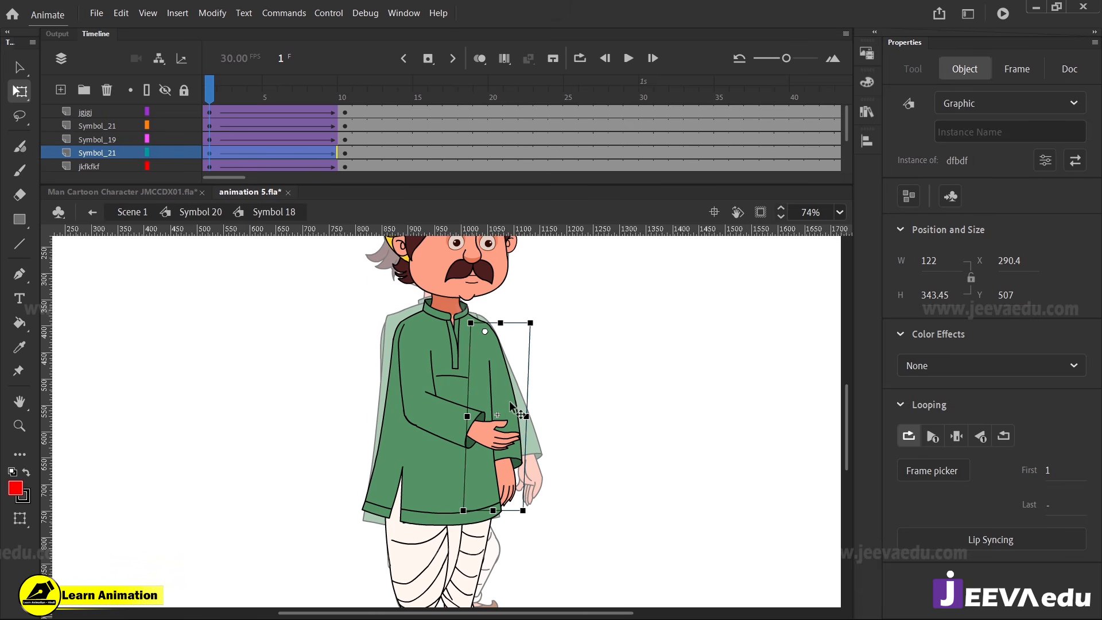
pyautogui.doubleClick(510, 404)
pyautogui.click(345, 122)
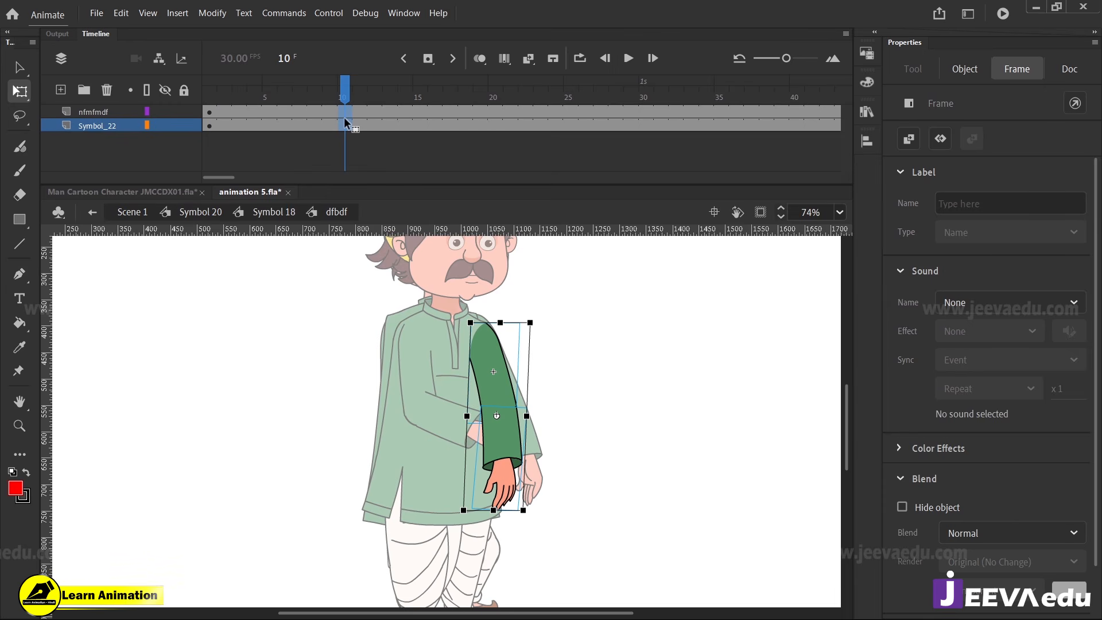
pyautogui.moveTo(301, 118); pyautogui.dragTo(284, 126)
pyautogui.rightClick(285, 126)
pyautogui.click(321, 59)
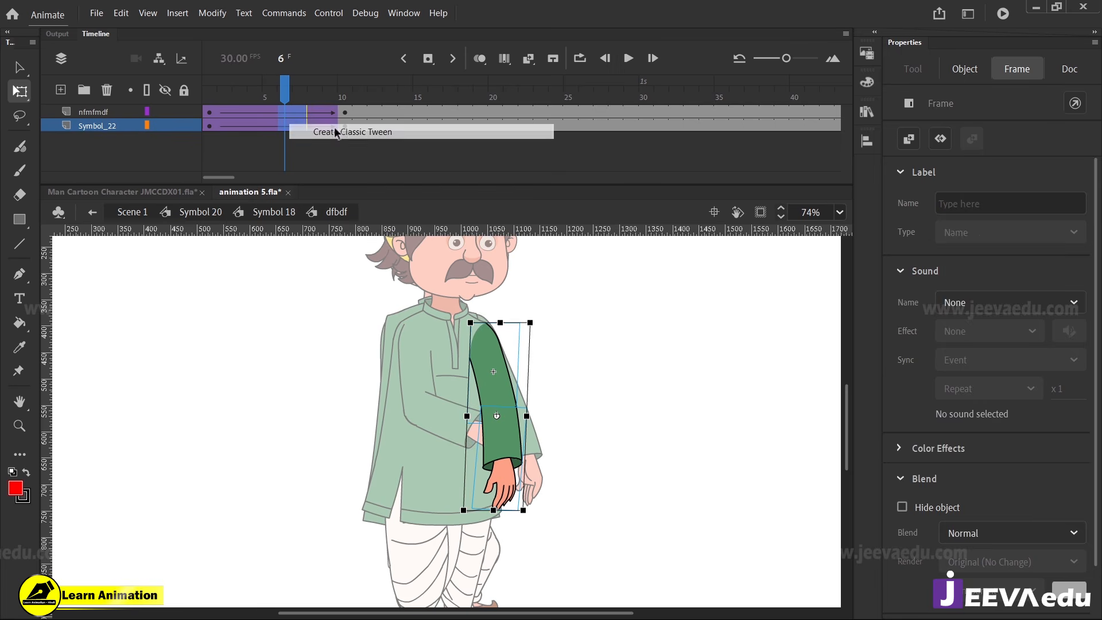
pyautogui.click(1069, 301)
pyautogui.write('100')
pyautogui.press('Return')
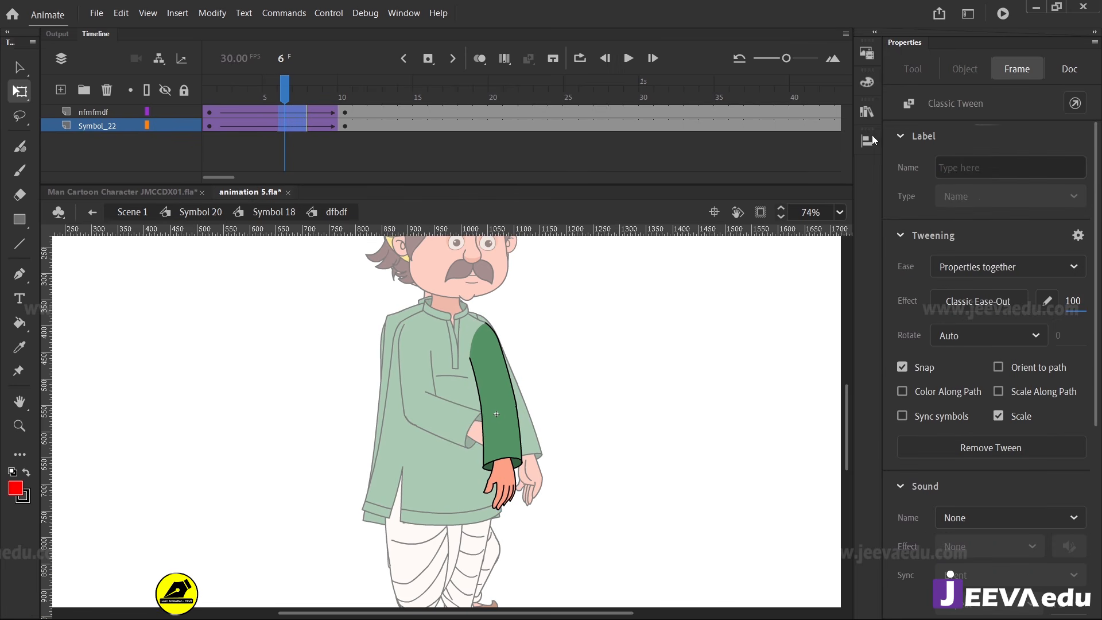
# Bend the far forearm outward at the elbow at frame 1 to about 188.55 by 155.7, return to Symbol 18, and preview
pyautogui.click(212, 114)
pyautogui.moveTo(525, 514); pyautogui.dragTo(572, 429)
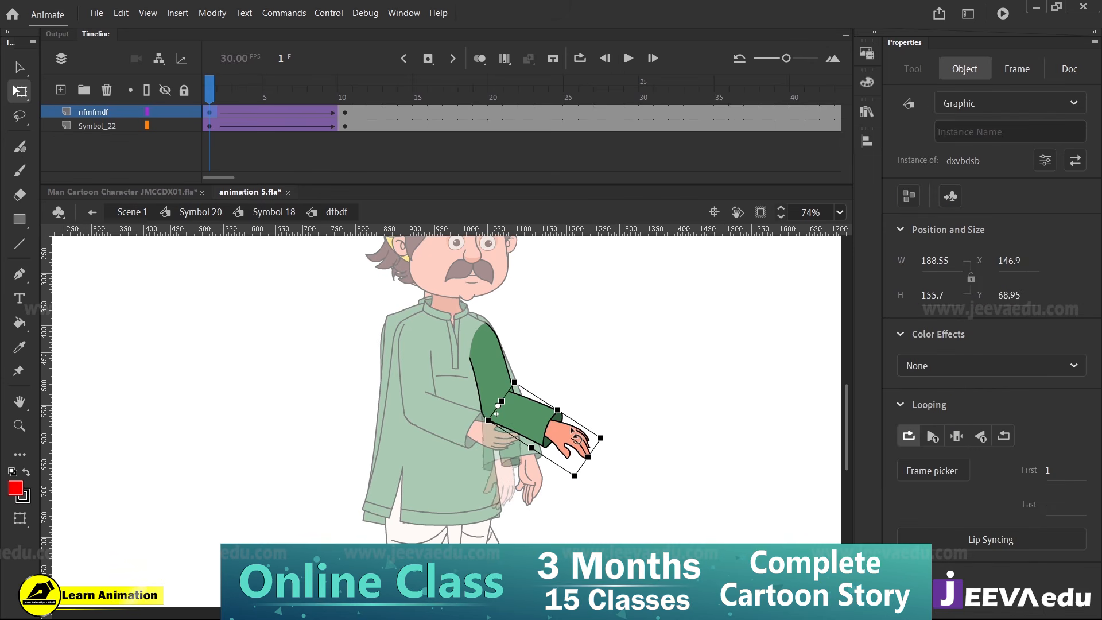
pyautogui.doubleClick(311, 356)
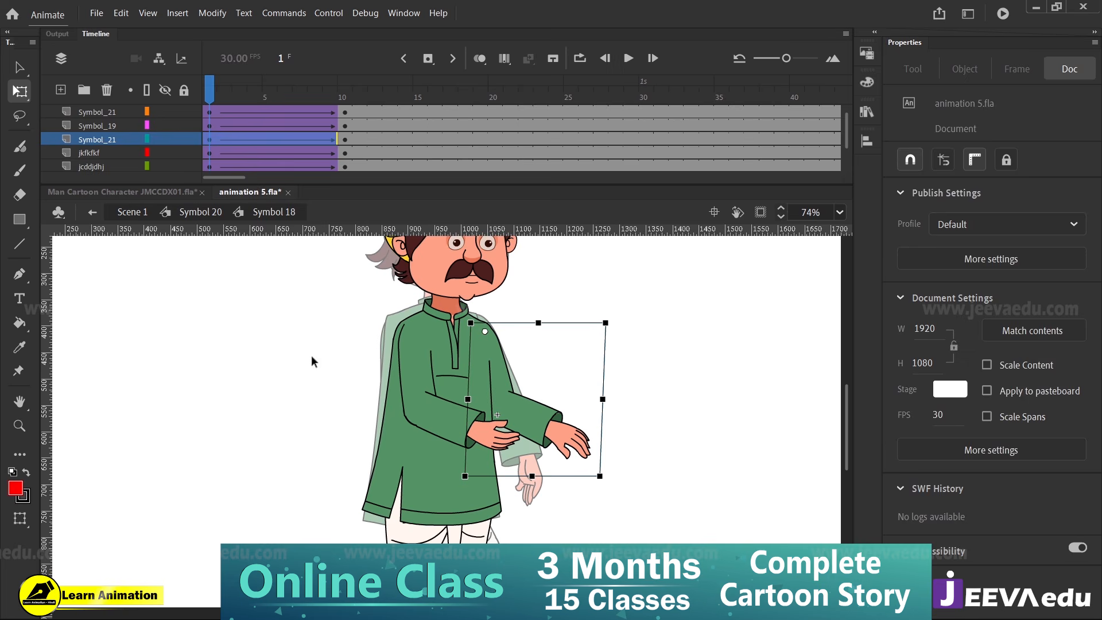
pyautogui.click(345, 140)
pyautogui.moveTo(352, 138); pyautogui.dragTo(204, 174)
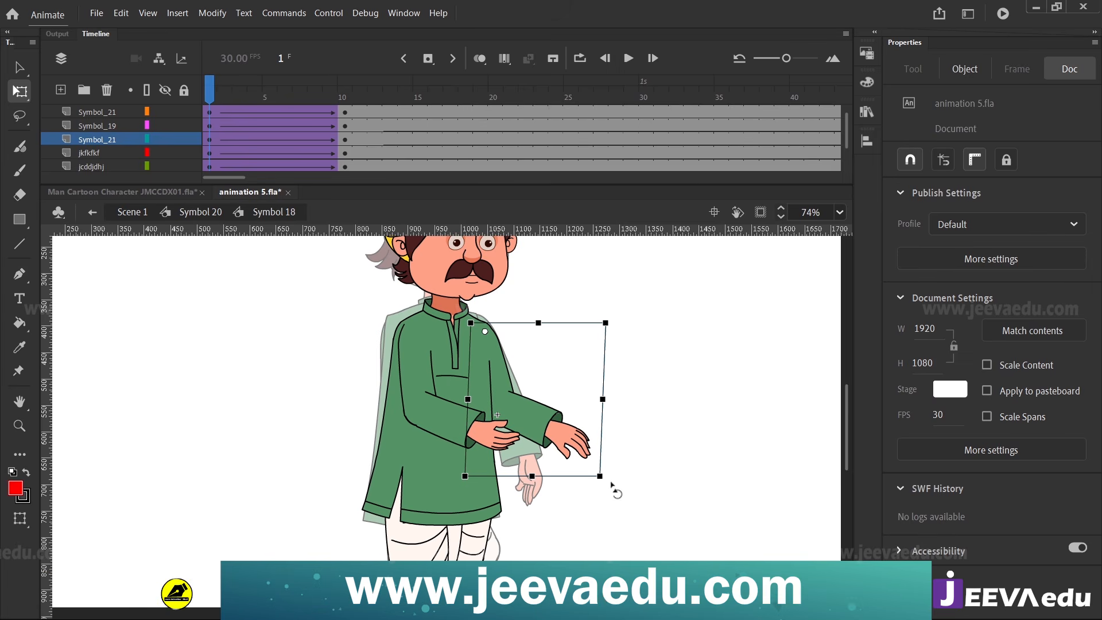
# Rotate the whole far arm downward and inward from the shoulder at frame 1, to bounds of about 325.55 by 334.95
pyautogui.moveTo(613, 489); pyautogui.dragTo(591, 517)
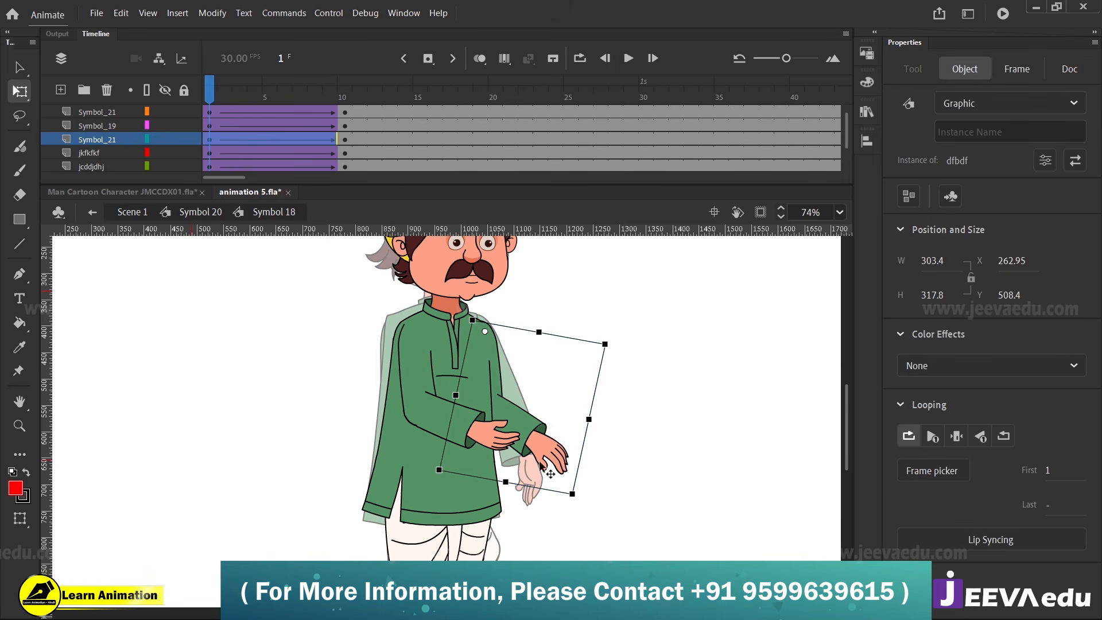
pyautogui.click(283, 135)
pyautogui.moveTo(222, 98); pyautogui.dragTo(205, 195)
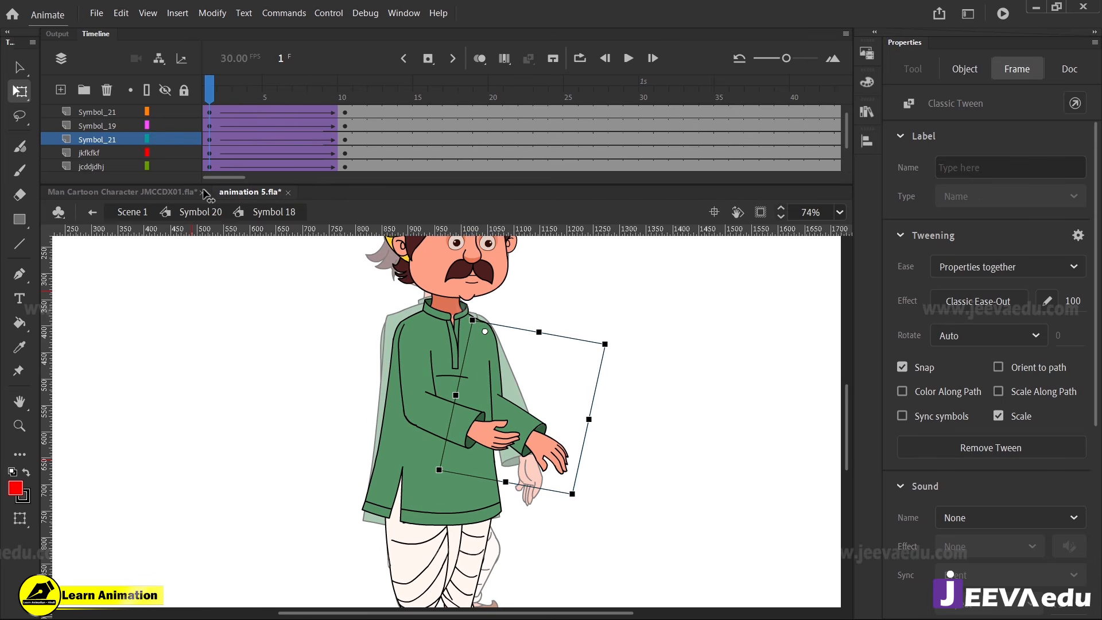
pyautogui.click(601, 434)
pyautogui.click(539, 450)
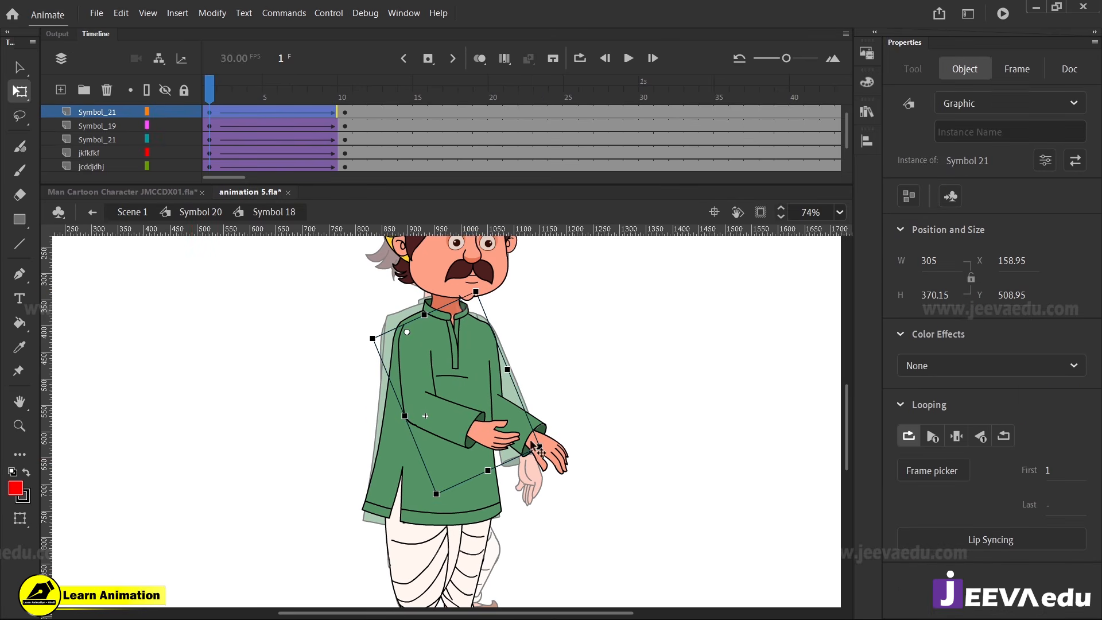
pyautogui.click(543, 449)
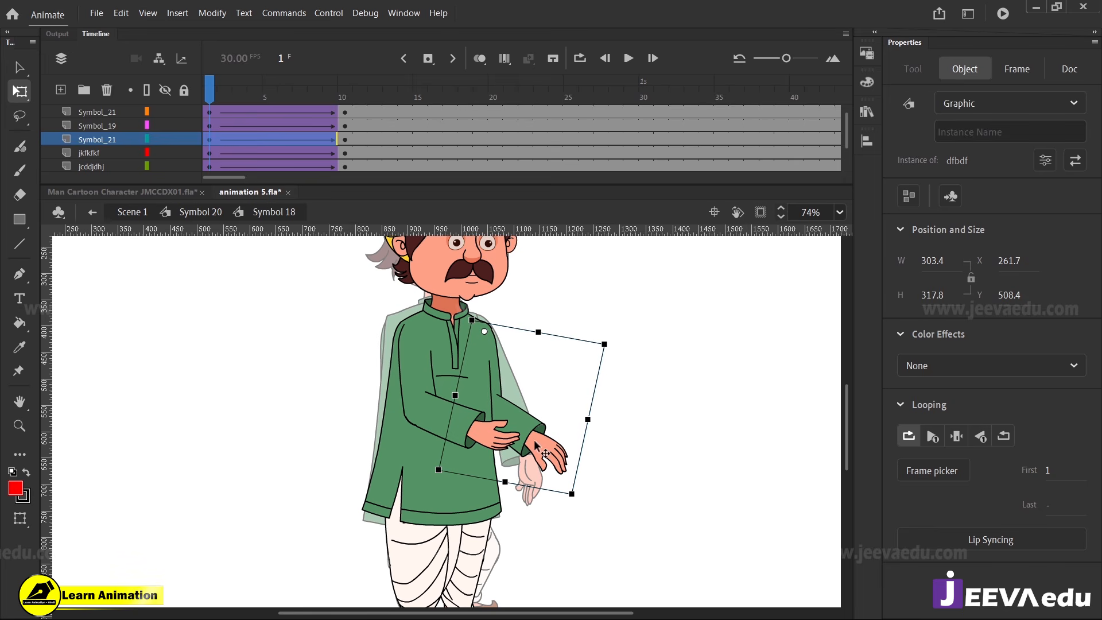
pyautogui.moveTo(578, 498); pyautogui.dragTo(566, 509)
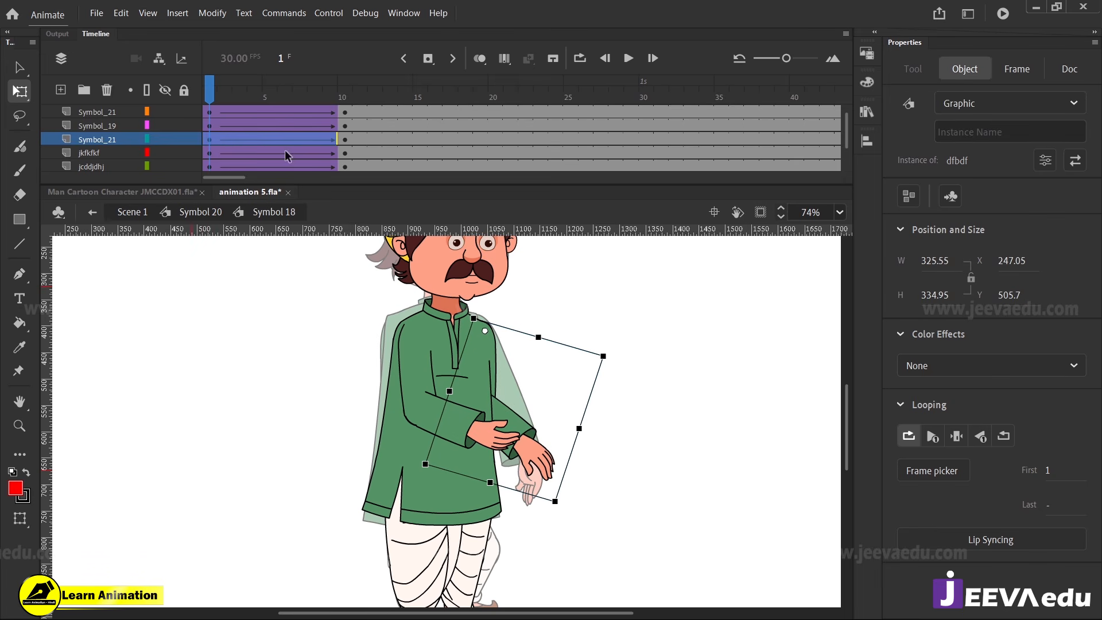
# At frame 10, rotate the far arm slightly outward from the body, and scrub back to frame 1 to preview it
pyautogui.moveTo(239, 96); pyautogui.dragTo(338, 166)
pyautogui.click(531, 495)
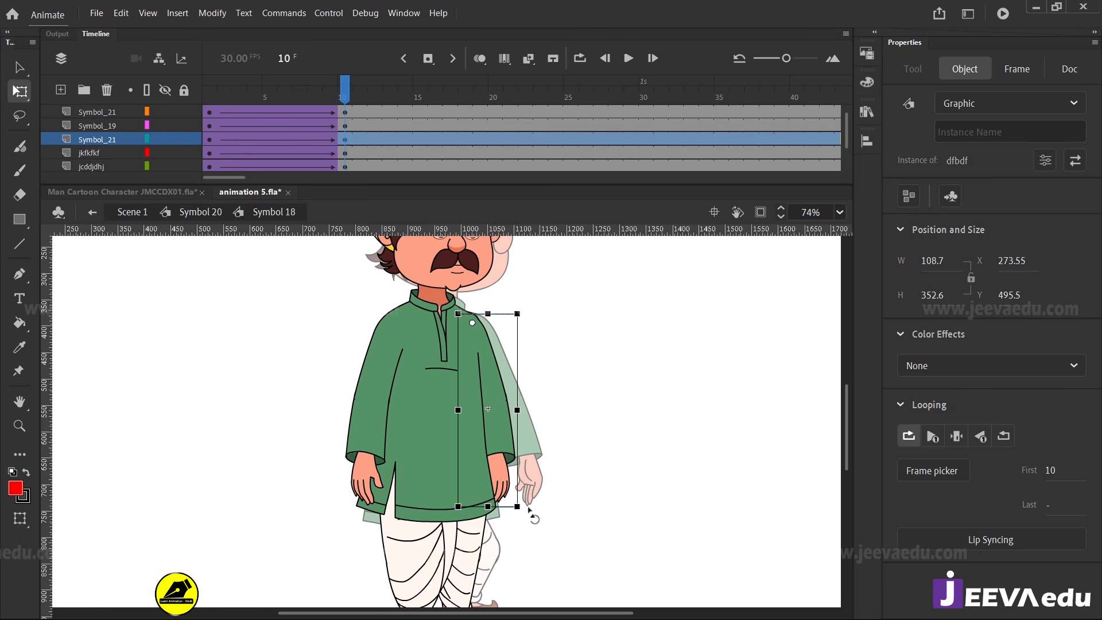
pyautogui.moveTo(544, 508); pyautogui.dragTo(557, 510)
pyautogui.moveTo(315, 96); pyautogui.dragTo(344, 149)
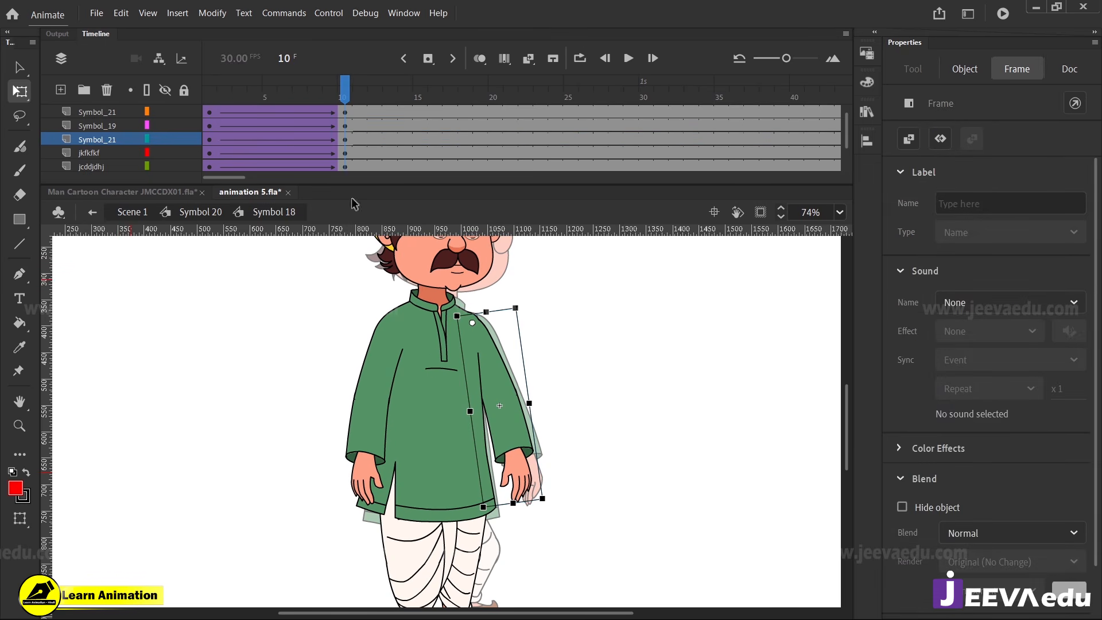
pyautogui.moveTo(310, 112); pyautogui.dragTo(194, 118)
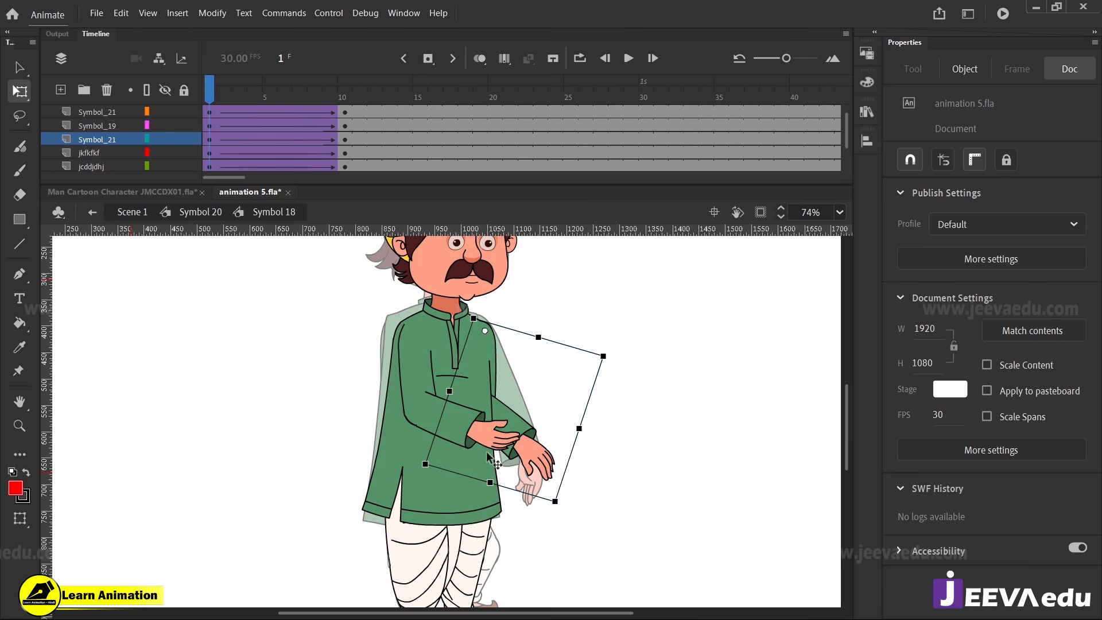
# Open the torso symbol, Symbol 19, and insert keyframes on all its layers at frame 10
pyautogui.click(463, 382)
pyautogui.press('z')
pyautogui.click(456, 378)
pyautogui.press('v')
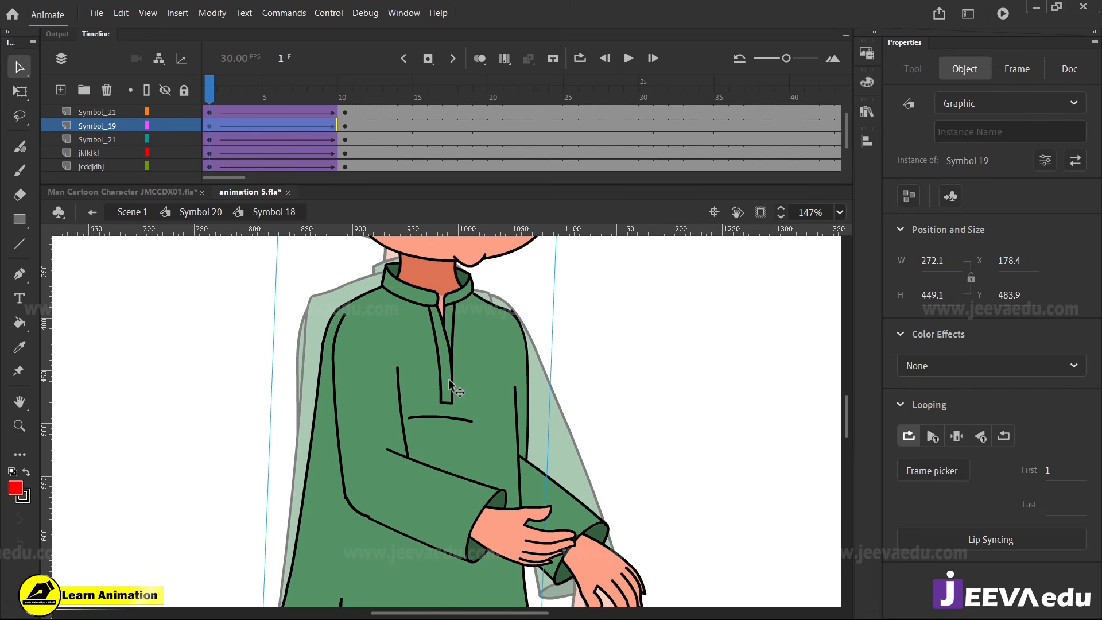
pyautogui.doubleClick(451, 384)
pyautogui.moveTo(341, 104)
pyautogui.mouseDown()
pyautogui.moveTo(343, 162)
pyautogui.moveTo(342, 109)
pyautogui.mouseUp()
pyautogui.press('F6')
pyautogui.scroll(3, 303, 114)
pyautogui.press('F6')
pyautogui.press('z')
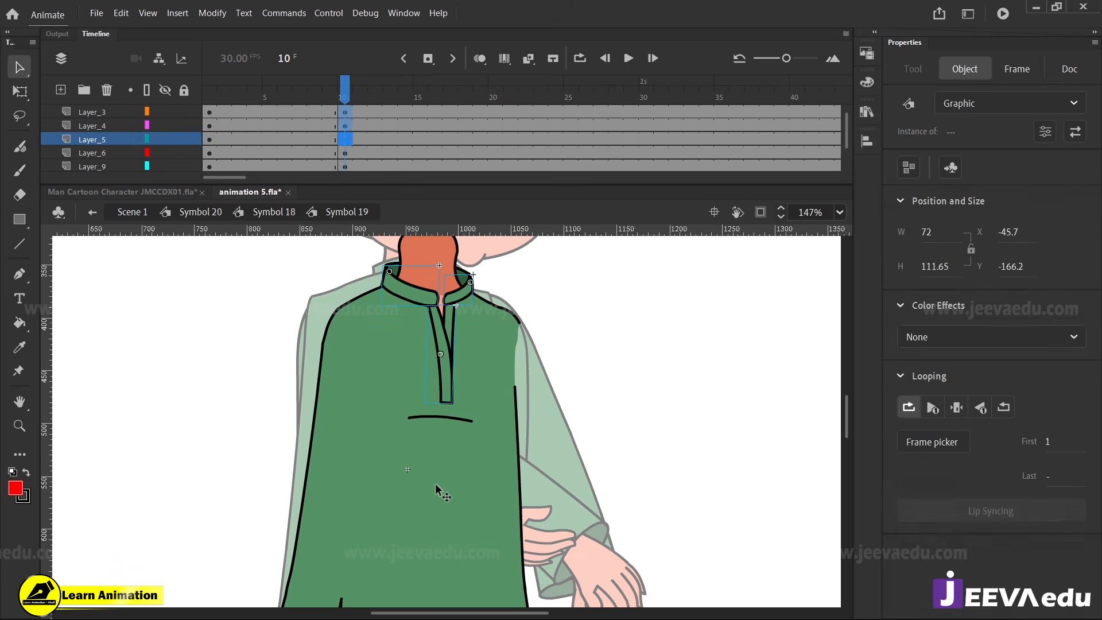
pyautogui.keyDown('alt'); pyautogui.click(437, 476); pyautogui.keyUp('alt')
pyautogui.press('v')
pyautogui.click(455, 450)
pyautogui.moveTo(458, 463); pyautogui.dragTo(309, 462)
pyautogui.moveTo(460, 336); pyautogui.dragTo(512, 338)
pyautogui.moveTo(459, 354); pyautogui.dragTo(485, 366)
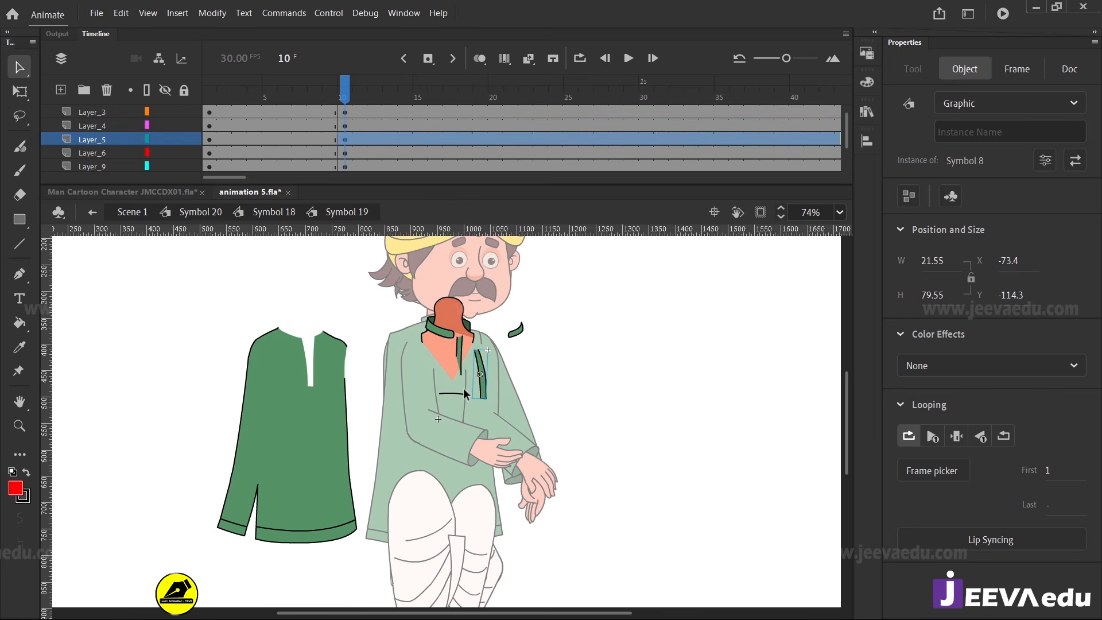
pyautogui.hotkey('ctrl', 'z')
pyautogui.hotkey('ctrl', 'z')
pyautogui.hotkey('ctrl', 'z')
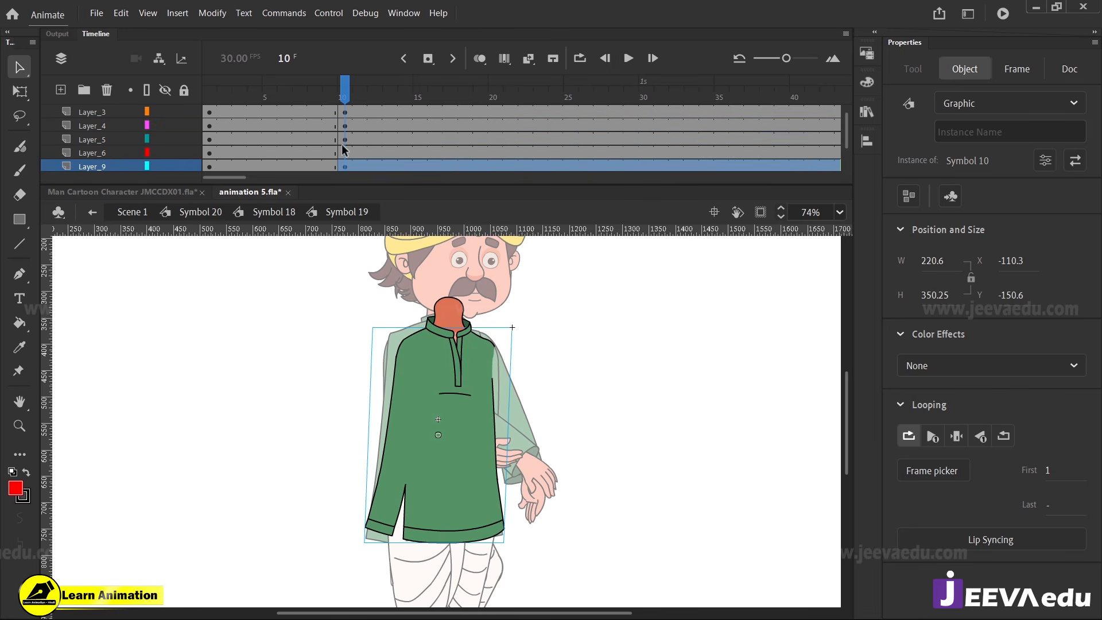
# Add classic tweens between frames 1 and 10 on all Symbol 19 layers, with ease 100
pyautogui.scroll(1, 300, 126)
pyautogui.click(339, 111)
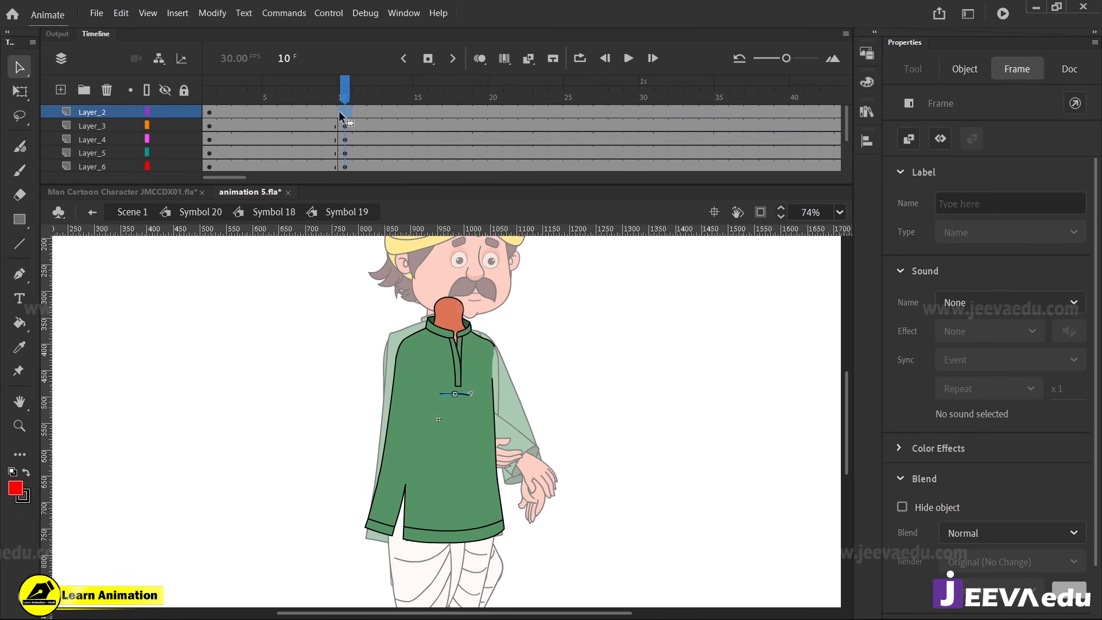
pyautogui.moveTo(321, 111); pyautogui.dragTo(284, 198)
pyautogui.rightClick(304, 138)
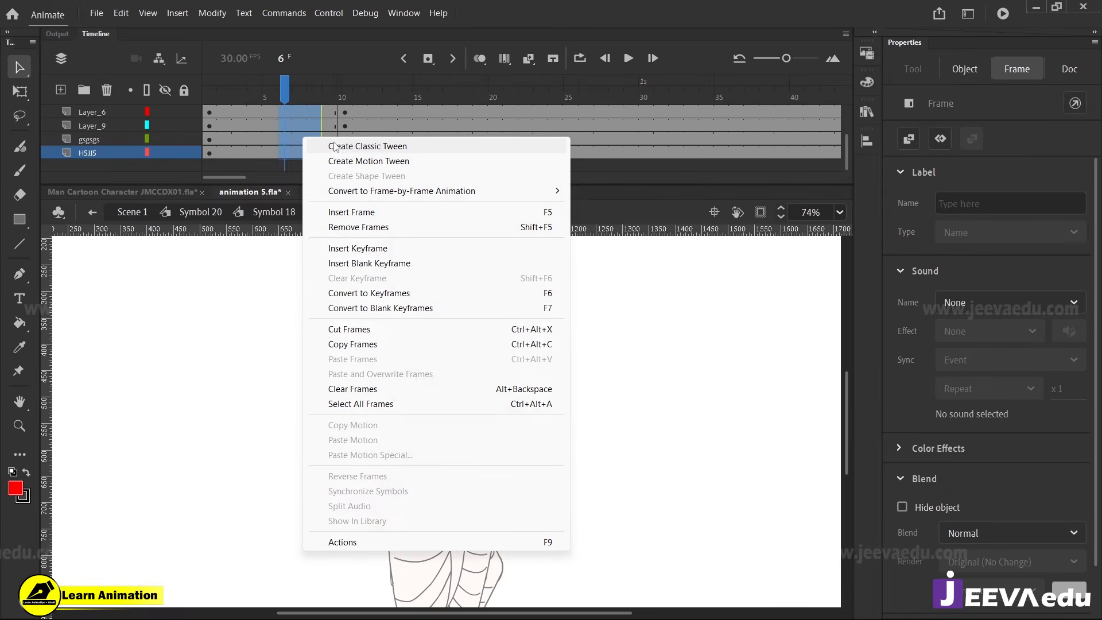
pyautogui.click(336, 147)
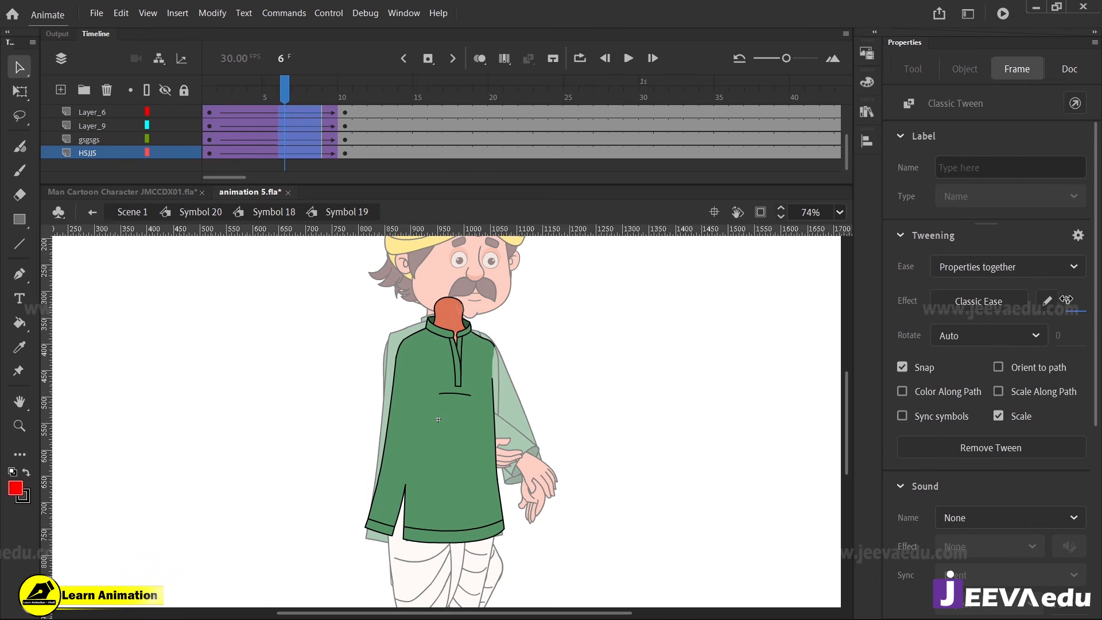
pyautogui.moveTo(1066, 299); pyautogui.dragTo(954, 91)
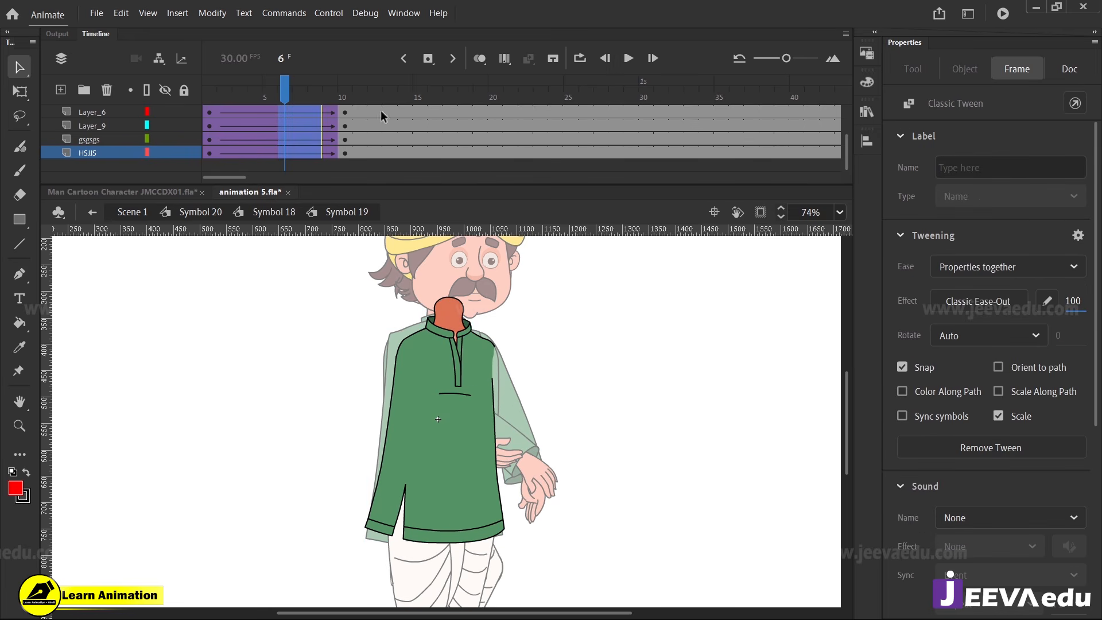
# At frame 1, widen the long front collar piece to about 60.5 and narrow the short collar piece on the far side to meet it
pyautogui.moveTo(285, 94); pyautogui.dragTo(202, 110)
pyautogui.hotkey('ctrl', 'a')
pyautogui.press('z')
pyautogui.click(438, 372)
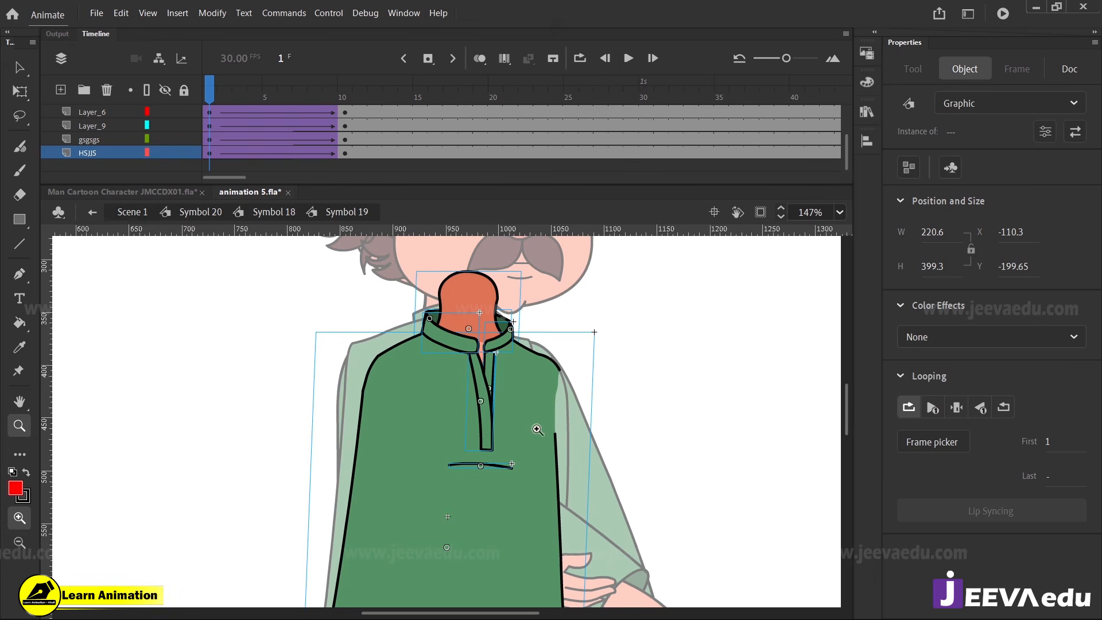
pyautogui.press('v')
pyautogui.hotkey('ctrl', 'shift', 'a')
pyautogui.click(486, 402)
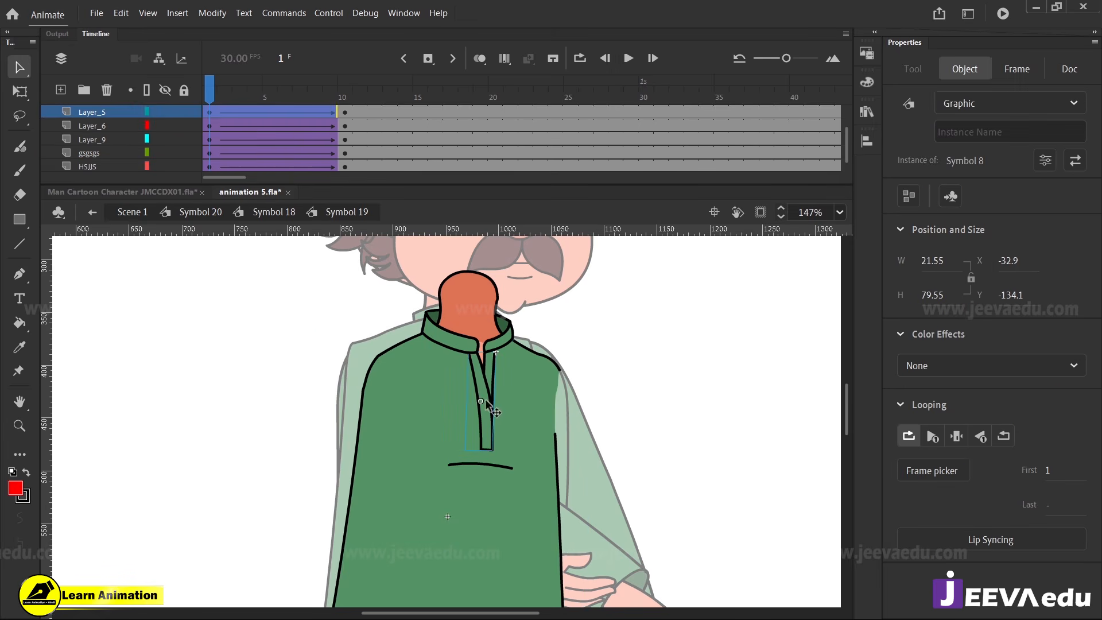
pyautogui.click(465, 351)
pyautogui.press('z')
pyautogui.click(467, 363)
pyautogui.press('q')
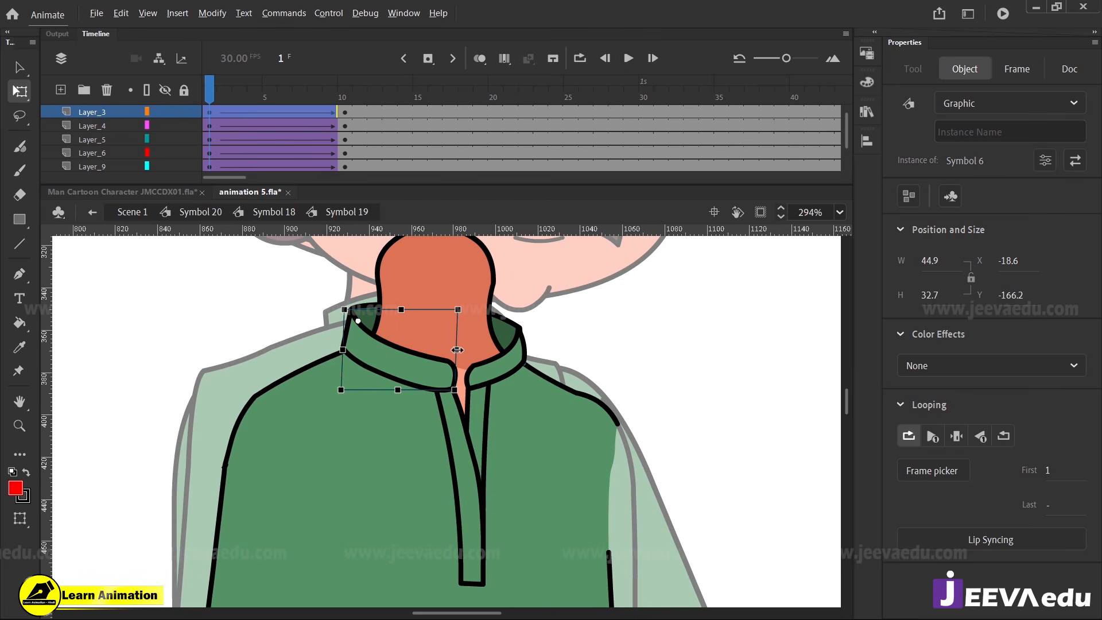
pyautogui.moveTo(458, 349); pyautogui.dragTo(500, 359)
pyautogui.click(494, 373)
pyautogui.click(462, 389)
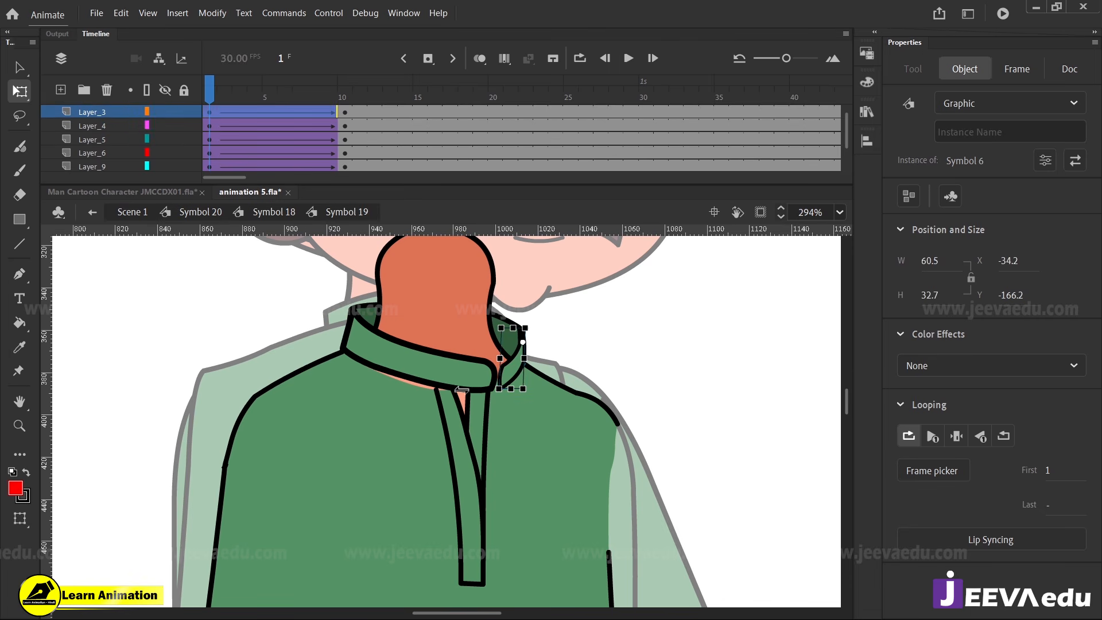
# Shift both placket strips toward the far side to about X -42.4, Y -140.5, under the collar's new opening
pyautogui.click(470, 439)
pyautogui.keyDown('shift'); pyautogui.click(479, 421); pyautogui.keyUp('shift')
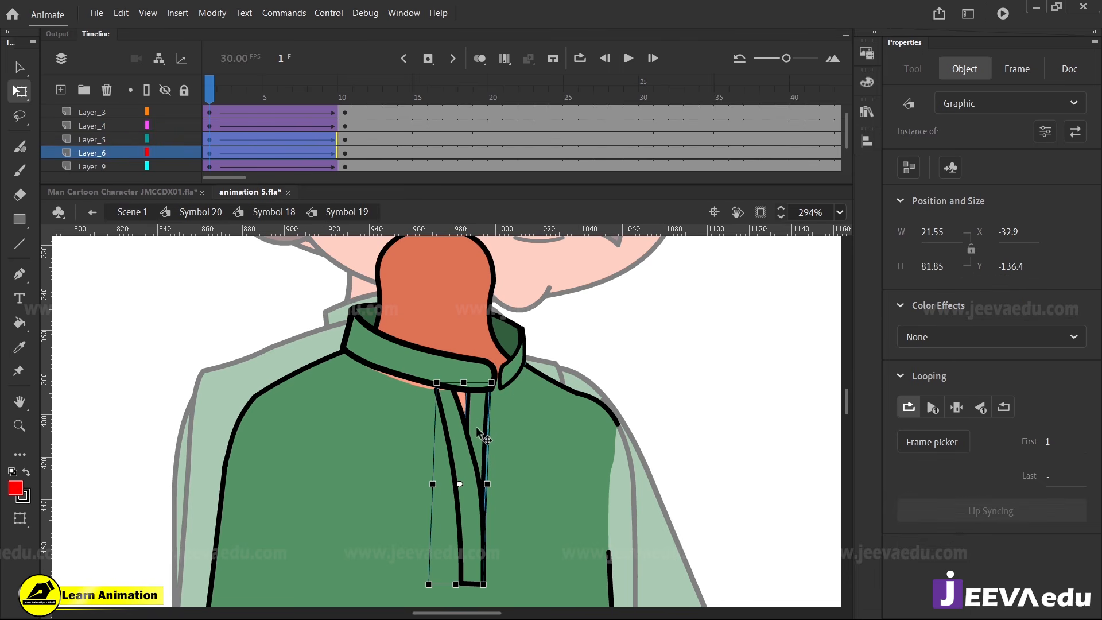
pyautogui.moveTo(473, 433); pyautogui.dragTo(497, 422)
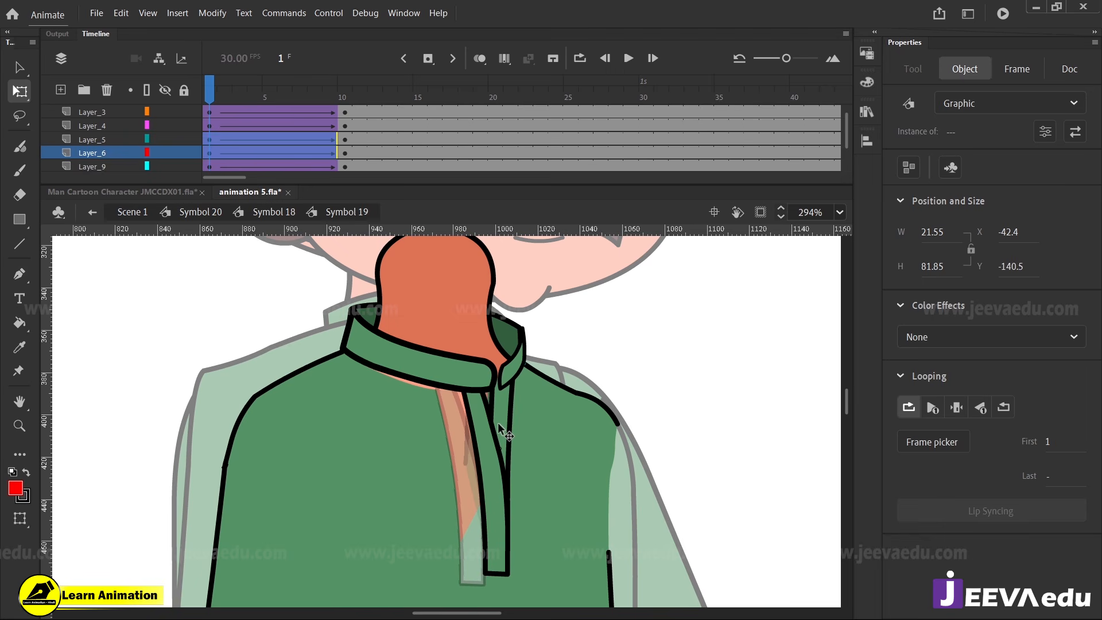
# Open the kurta body's inner group in Symbol 10, extend the fill's neck corner toward the placket, and curve the neckline edge beneath the collar
pyautogui.click(418, 451)
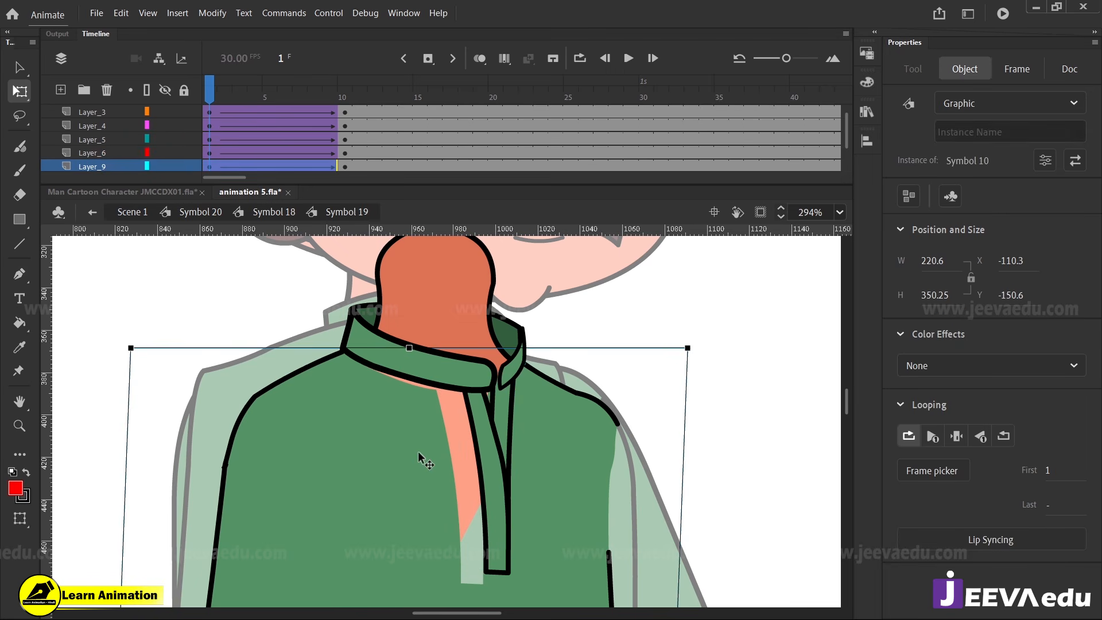
pyautogui.keyDown('ctrl'); pyautogui.keyDown('shift'); pyautogui.click(418, 452); pyautogui.keyUp('shift'); pyautogui.keyUp('ctrl')
pyautogui.doubleClick(425, 448)
pyautogui.keyDown('ctrl'); pyautogui.click(435, 443); pyautogui.keyUp('ctrl')
pyautogui.doubleClick(452, 409)
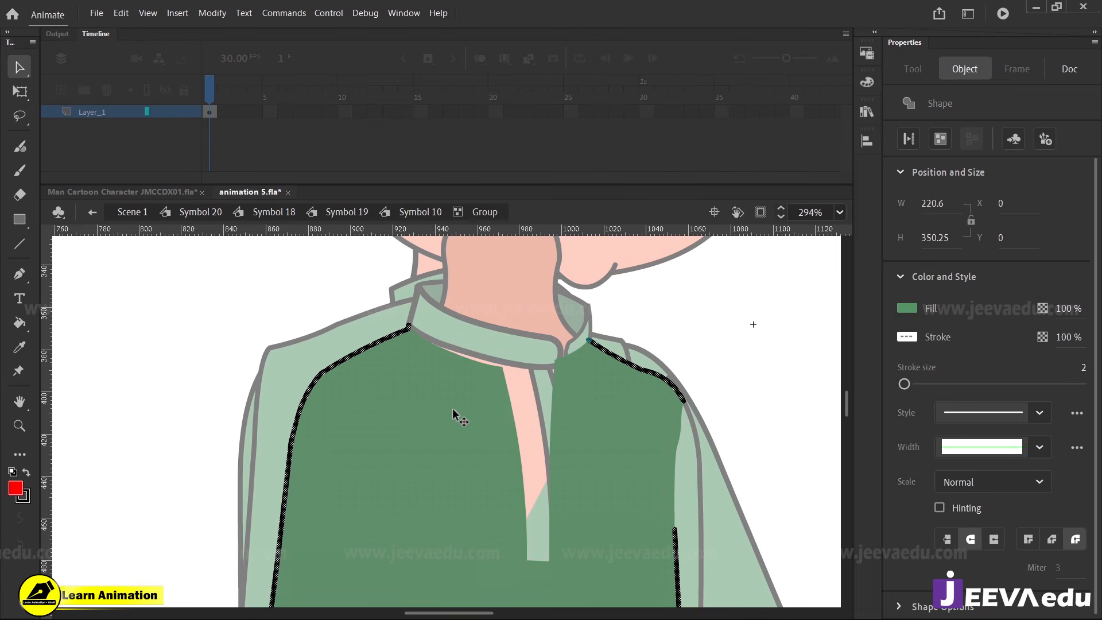
pyautogui.click(473, 315)
pyautogui.moveTo(501, 366); pyautogui.dragTo(543, 363)
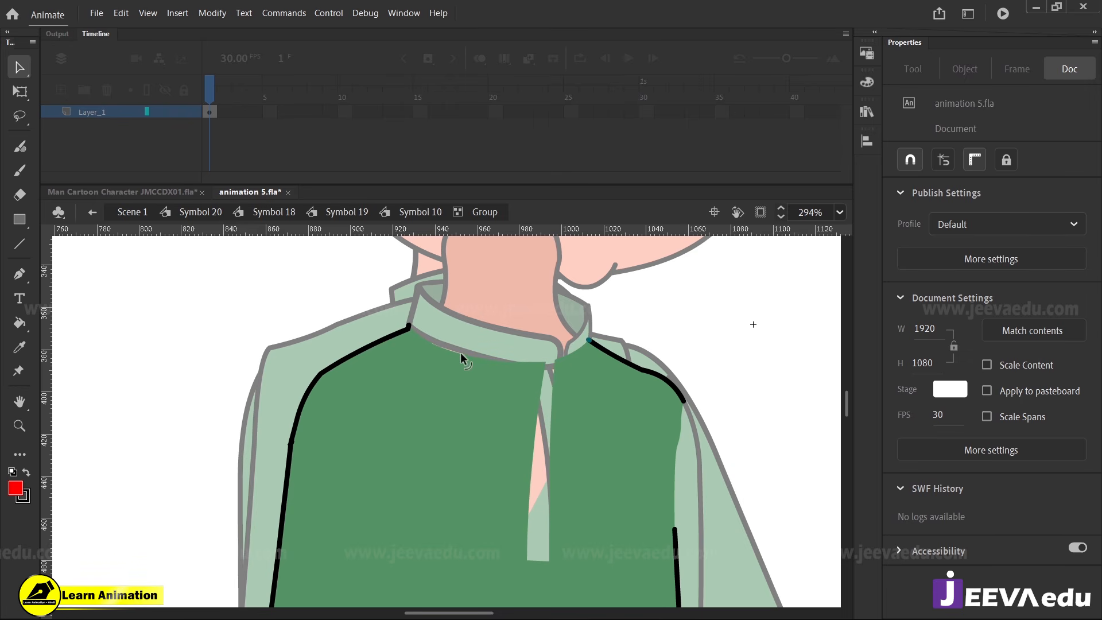
pyautogui.moveTo(460, 352); pyautogui.dragTo(433, 335)
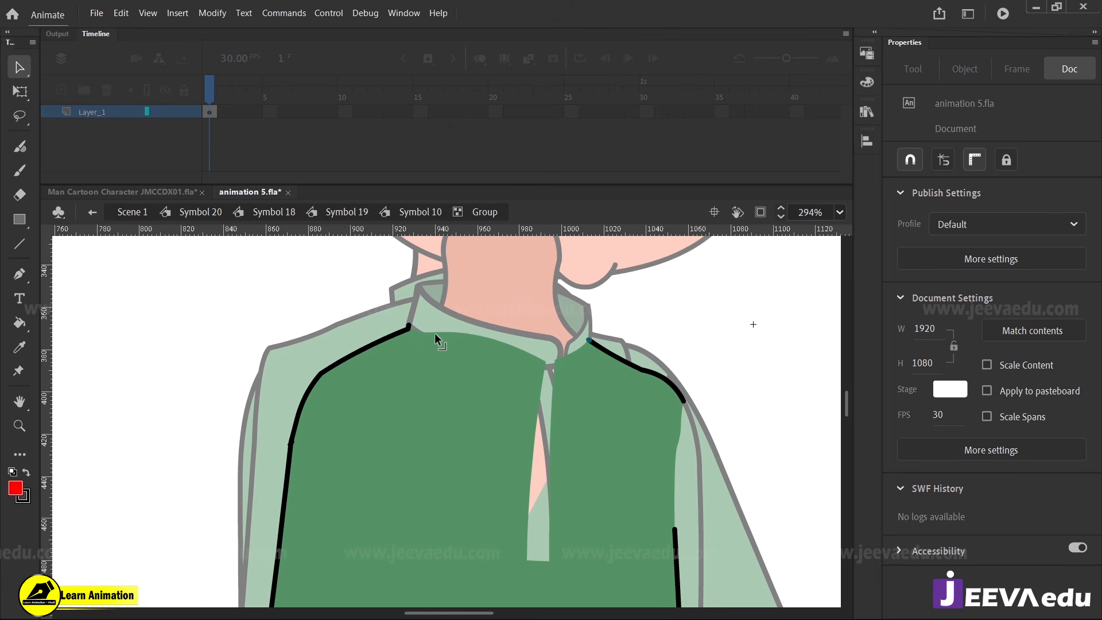
# Close the gap at the kurta's front slit by reshaping the fill edges, return to Symbol 19, and preview the tween
pyautogui.moveTo(528, 556); pyautogui.dragTo(549, 556)
pyautogui.moveTo(538, 458); pyautogui.dragTo(545, 454)
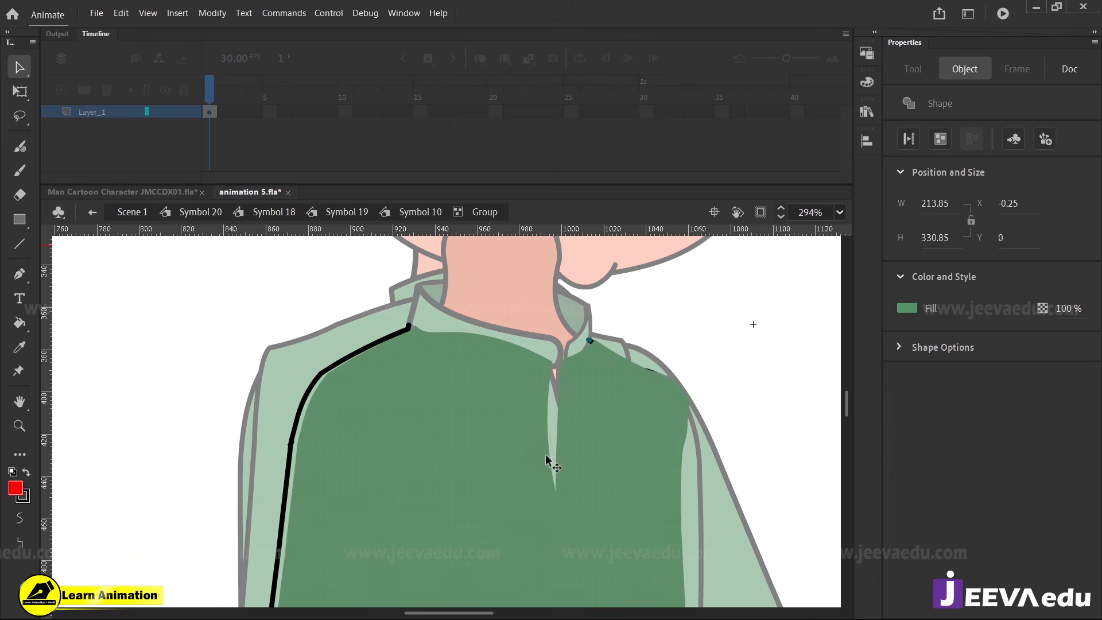
pyautogui.hotkey('ctrl', 'z')
pyautogui.click(546, 396)
pyautogui.moveTo(540, 408); pyautogui.dragTo(563, 482)
pyautogui.doubleClick(652, 310)
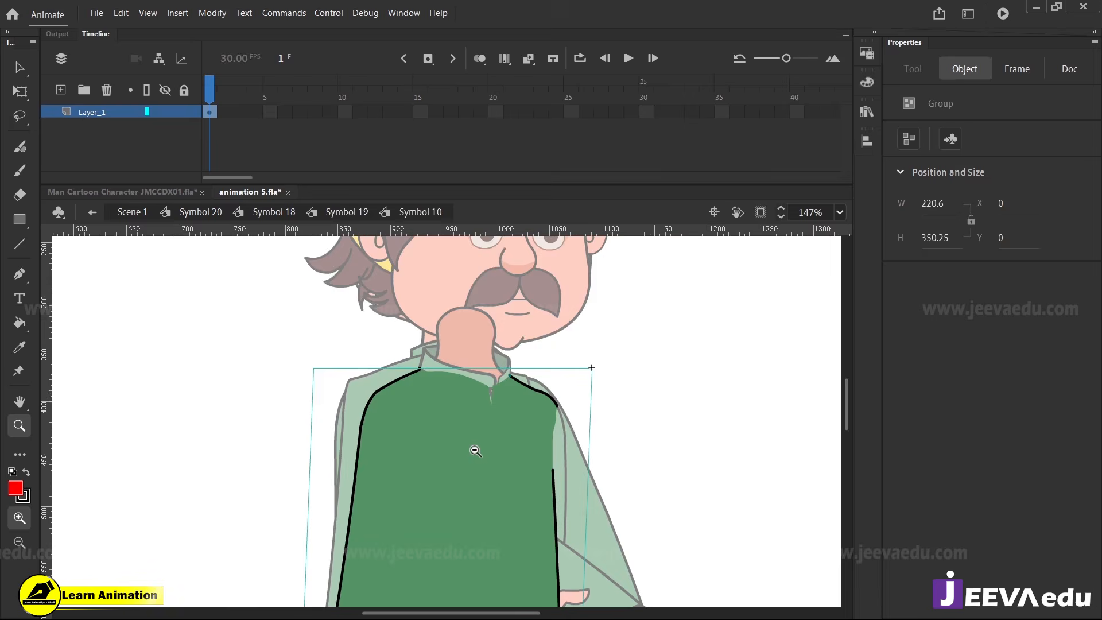
pyautogui.doubleClick(599, 382)
pyautogui.moveTo(260, 102); pyautogui.dragTo(209, 152)
pyautogui.click(438, 403)
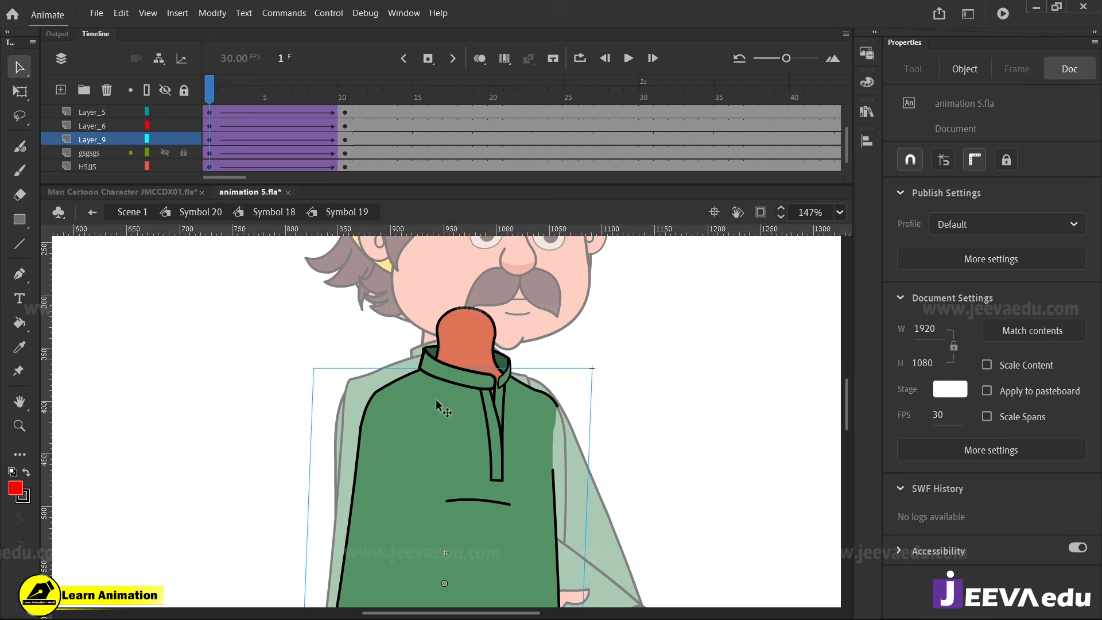
pyautogui.keyDown('ctrl'); pyautogui.keyDown('alt'); pyautogui.click(442, 465); pyautogui.keyUp('alt'); pyautogui.keyUp('ctrl')
pyautogui.click(477, 511)
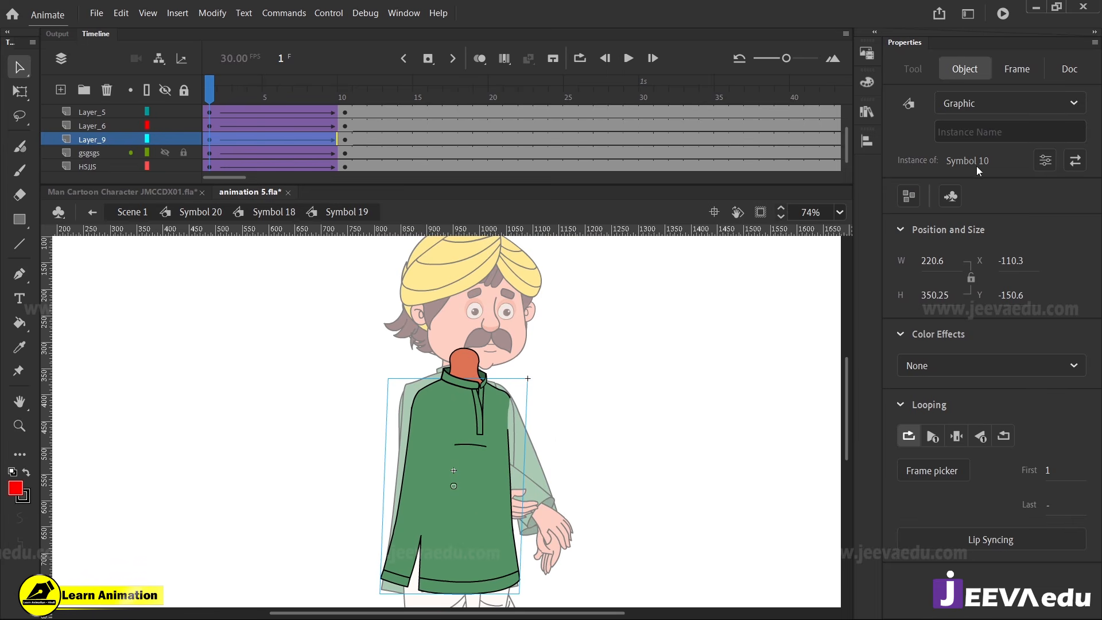
# Inside Symbol 10, convert the kurta body group to a graphic symbol
pyautogui.doubleClick(467, 459)
pyautogui.click(215, 114)
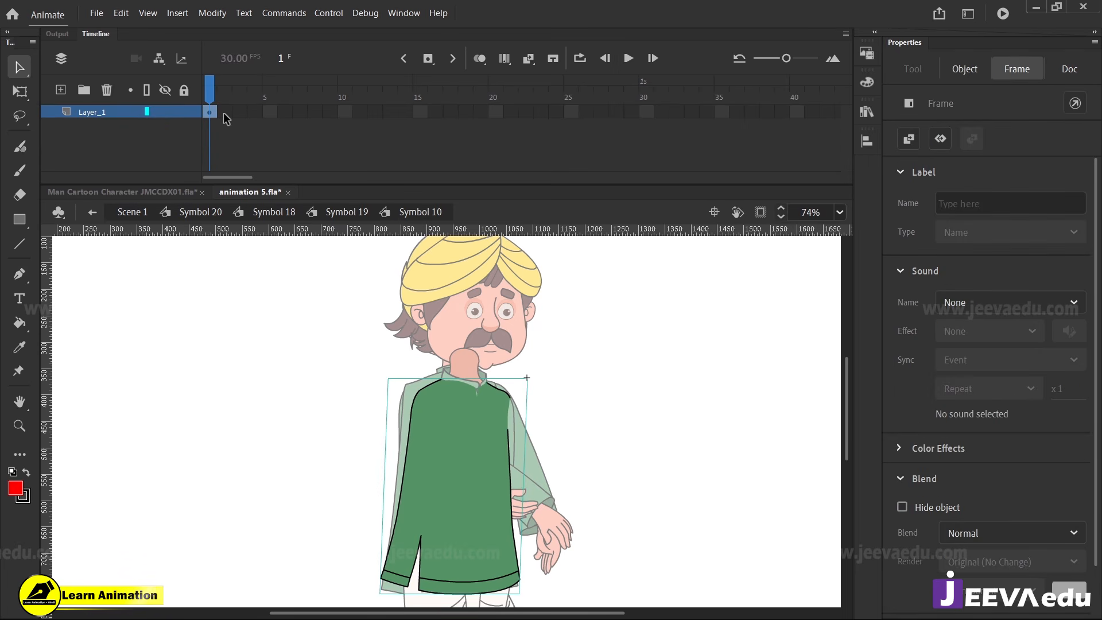
pyautogui.press('F8')
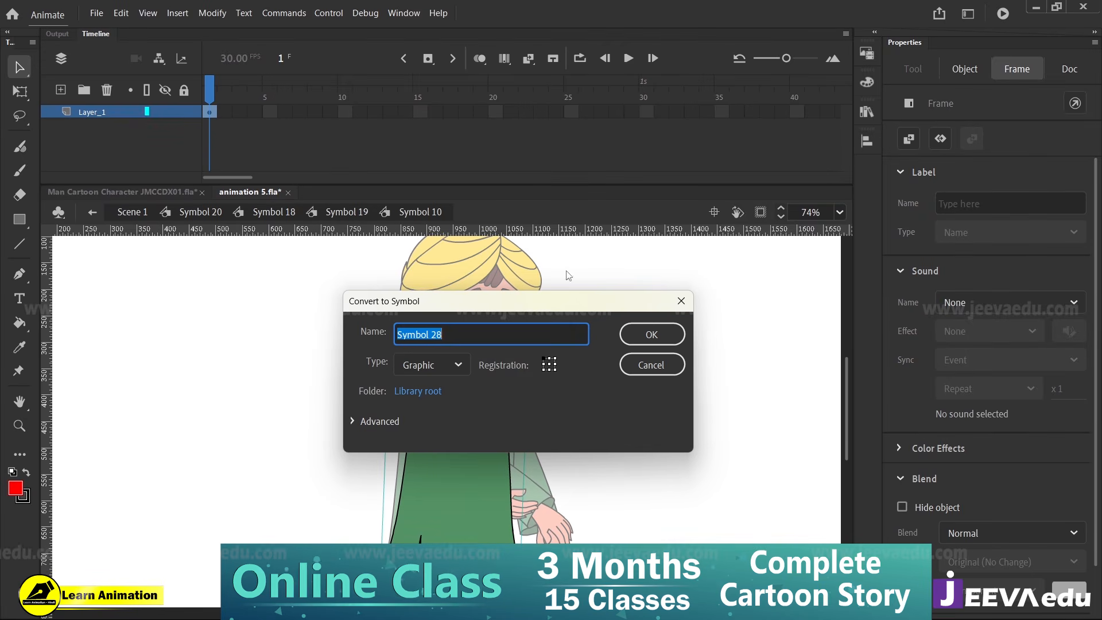
pyautogui.click(652, 334)
# Extend Symbol 10's layer past frame 40, set the kurta body's looping to single frame, return to Symbol 19, and preview
pyautogui.moveTo(239, 113); pyautogui.dragTo(565, 115)
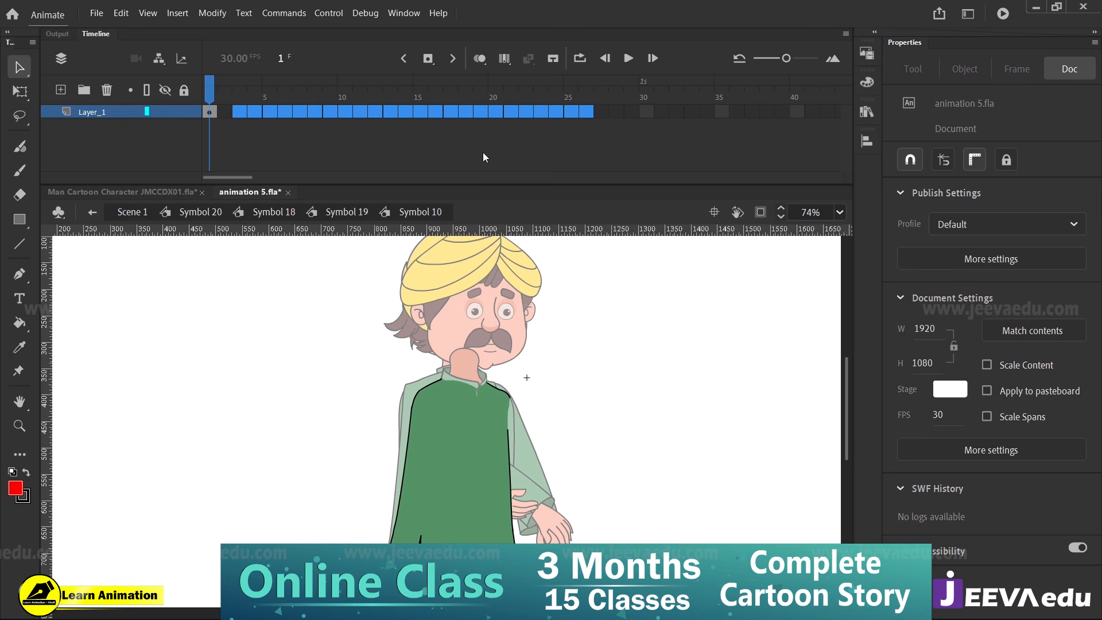
pyautogui.press('F5')
pyautogui.press('F5')
pyautogui.moveTo(581, 85); pyautogui.dragTo(150, 138)
pyautogui.click(438, 485)
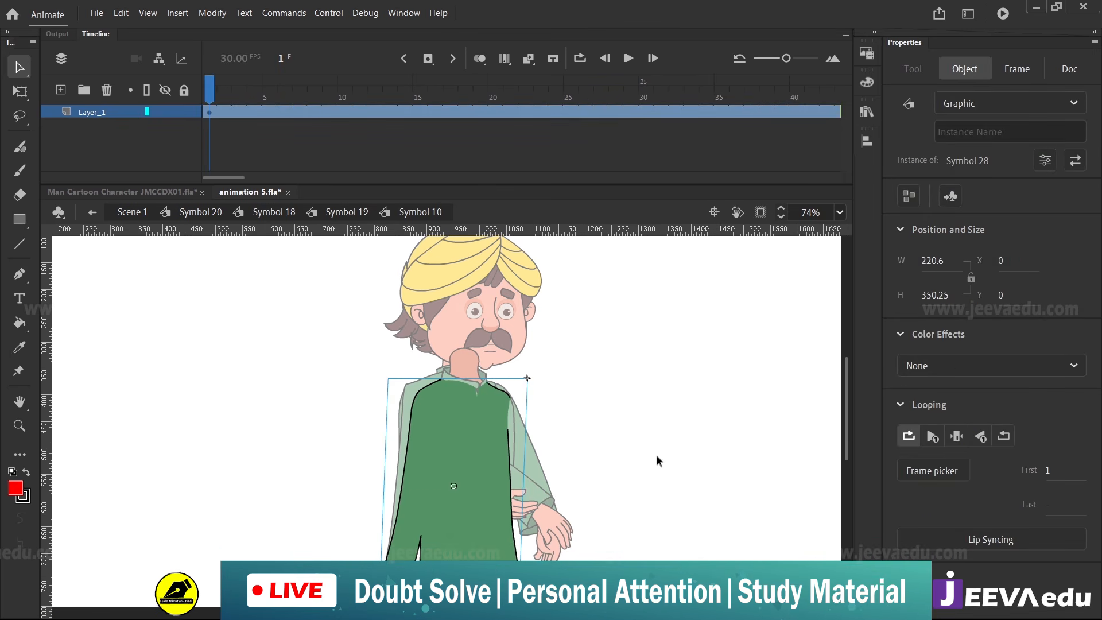
pyautogui.click(956, 436)
pyautogui.doubleClick(282, 391)
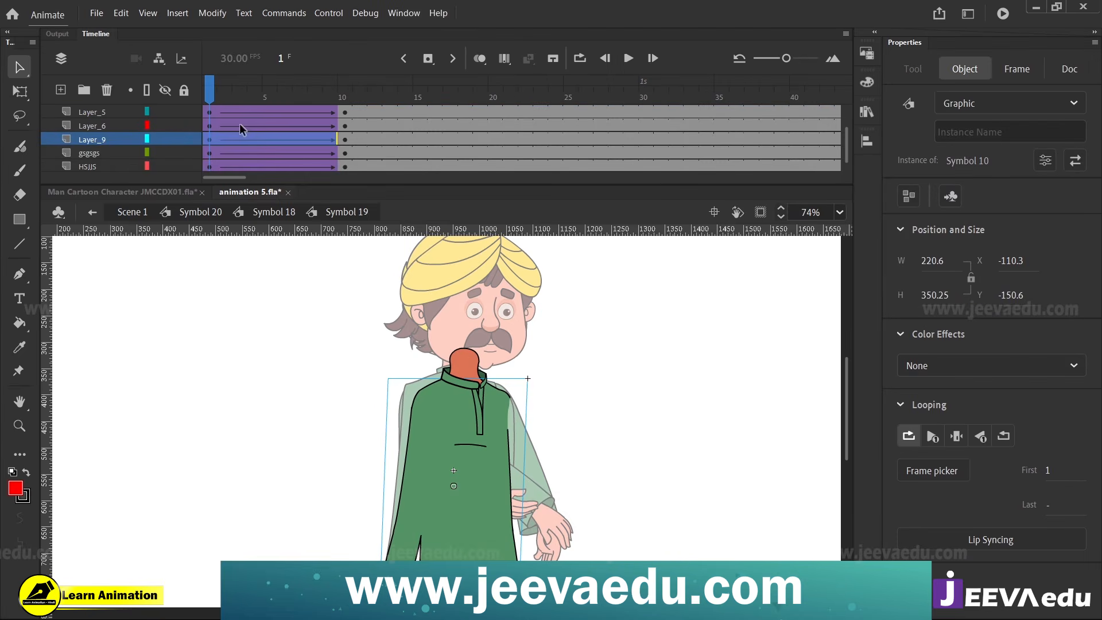
pyautogui.moveTo(229, 95); pyautogui.dragTo(209, 127)
# At frame 1, move the short chest line below the placket toward the far side to about X -75.65, Y -43.6
pyautogui.click(487, 457)
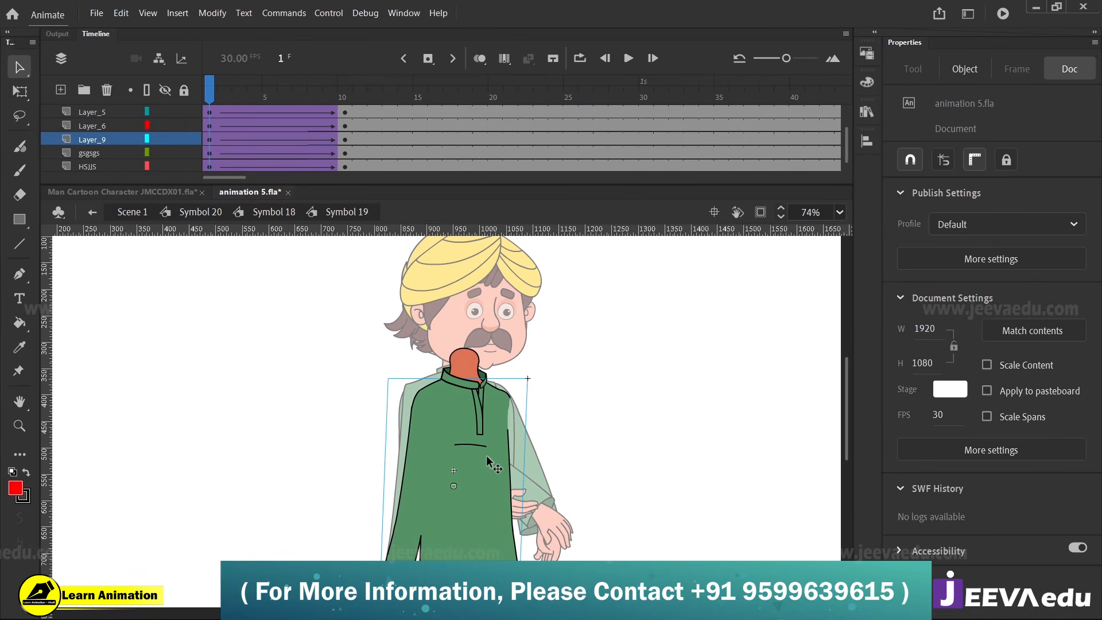
pyautogui.press('z')
pyautogui.click(477, 452)
pyautogui.press('v')
pyautogui.click(444, 408)
pyautogui.moveTo(445, 408); pyautogui.dragTo(476, 410)
pyautogui.press('q')
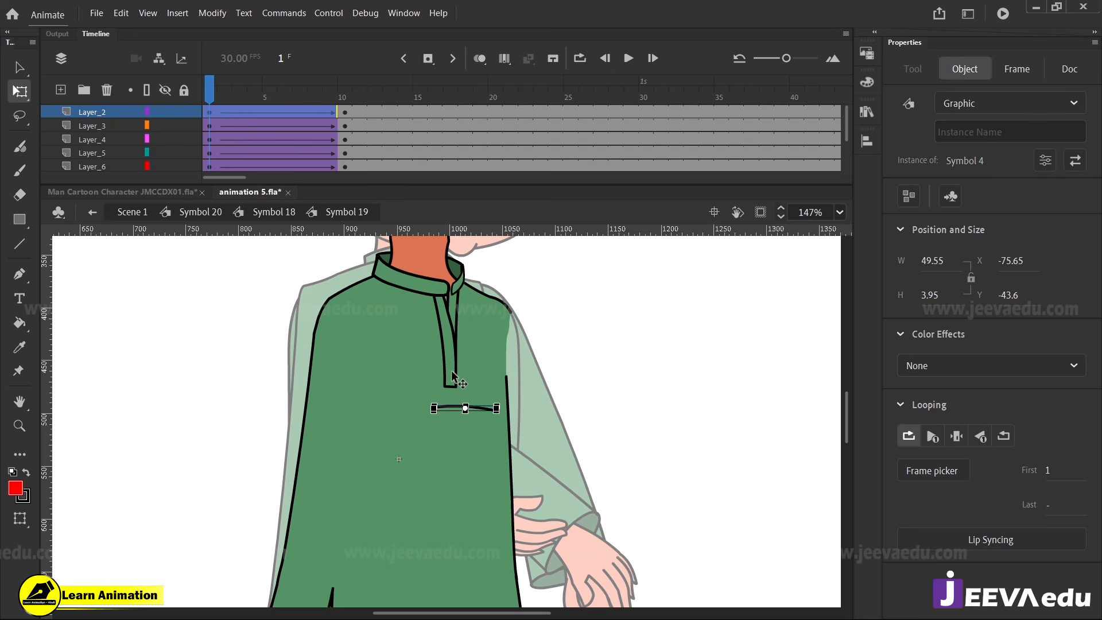
# Skew the lower end of both placket strips toward the far side, to an overall width of about 28.75
pyautogui.click(454, 378)
pyautogui.press('z')
pyautogui.click(456, 320)
pyautogui.press('v')
pyautogui.keyDown('shift'); pyautogui.click(460, 355); pyautogui.keyUp('shift')
pyautogui.press('q')
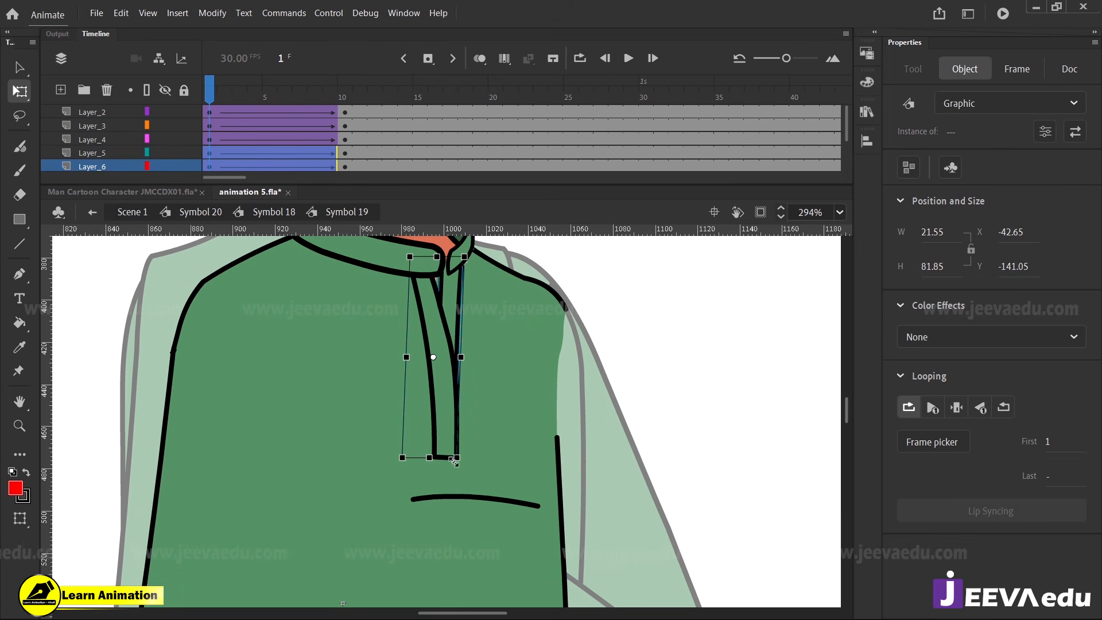
pyautogui.moveTo(441, 456); pyautogui.dragTo(456, 457)
pyautogui.press('z')
pyautogui.keyDown('alt'); pyautogui.click(424, 453); pyautogui.keyUp('alt')
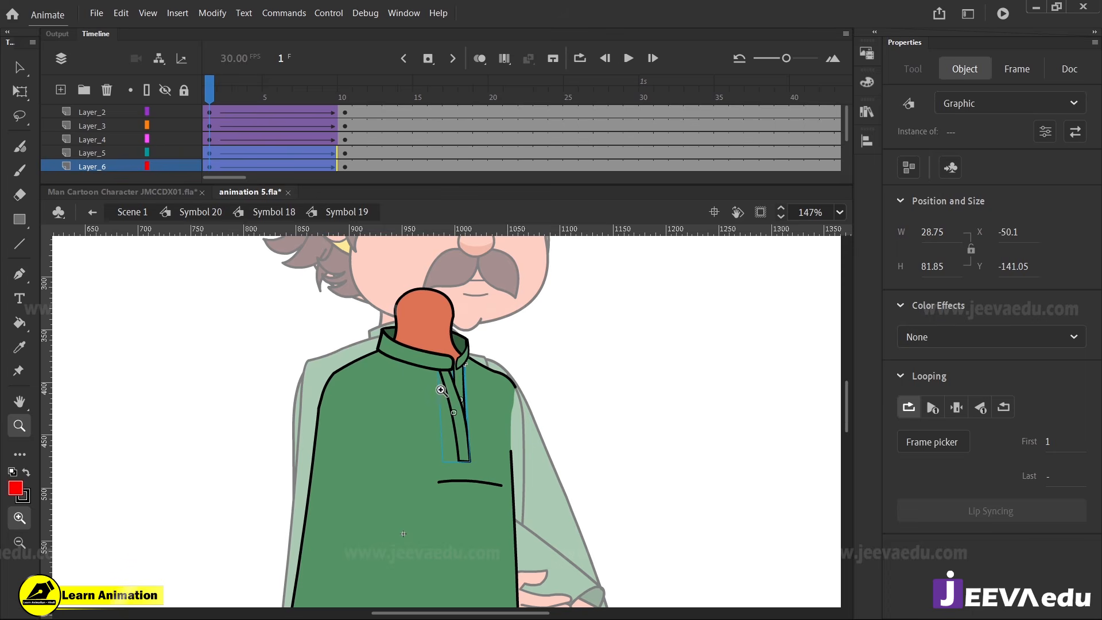
# Nudge the neck toward the near shoulder to about X -8.05, and scrub the timeline back to frame 1 to preview
pyautogui.click(412, 373)
pyautogui.press('v')
pyautogui.click(454, 352)
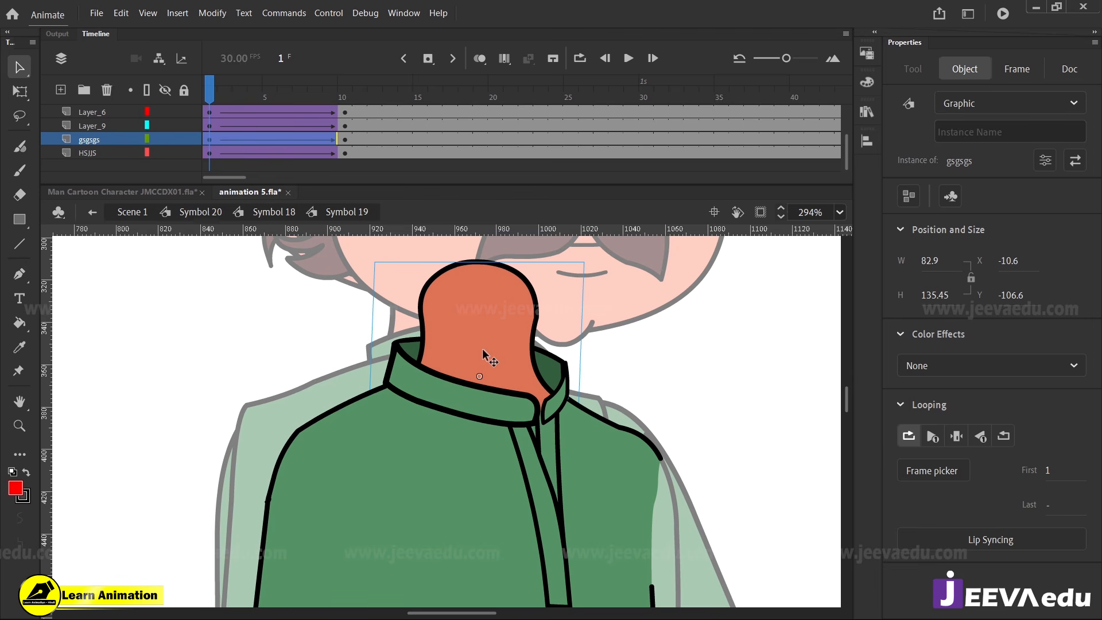
pyautogui.moveTo(482, 349); pyautogui.dragTo(474, 349)
pyautogui.press('z')
pyautogui.keyDown('alt'); pyautogui.click(474, 349); pyautogui.keyUp('alt')
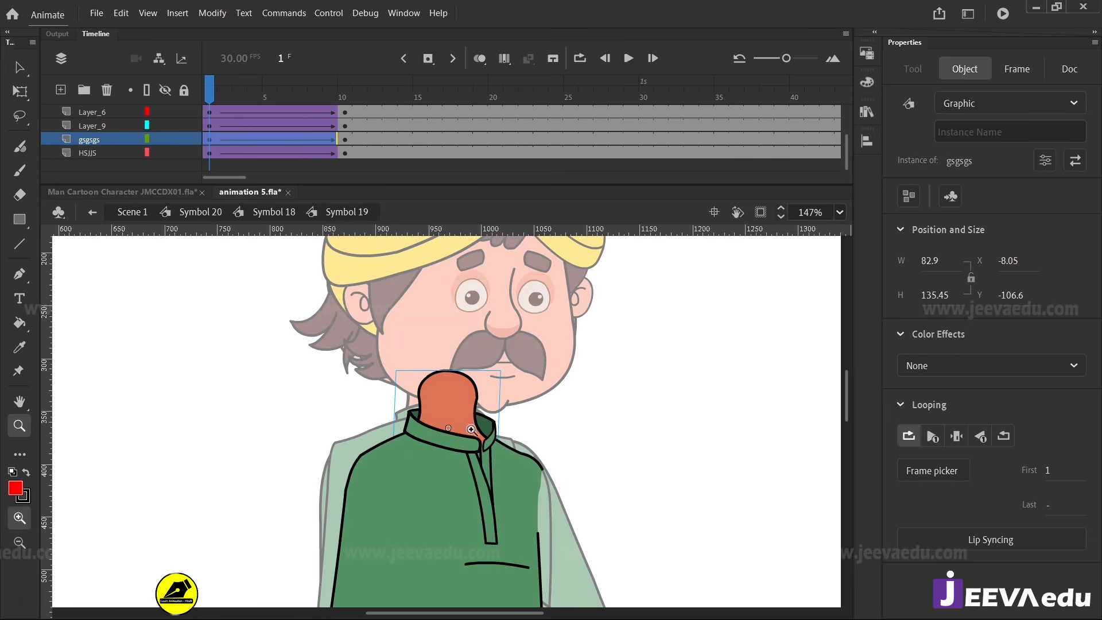
pyautogui.keyDown('alt'); pyautogui.click(454, 499); pyautogui.keyUp('alt')
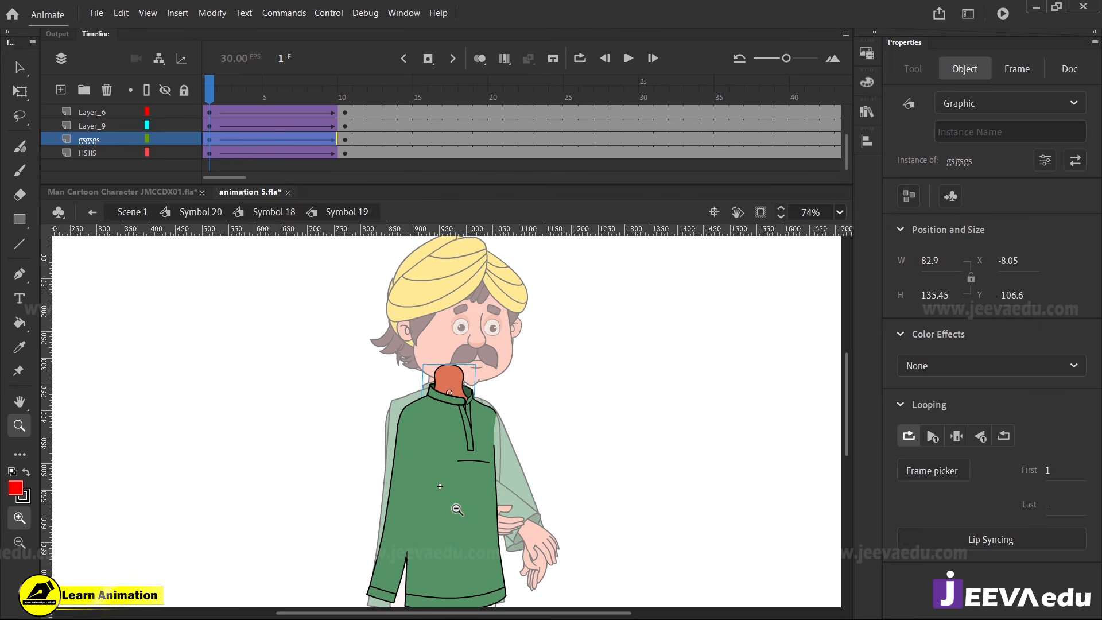
pyautogui.scroll(-3, 450, 488)
pyautogui.moveTo(268, 125); pyautogui.dragTo(210, 167)
pyautogui.keyDown('alt'); pyautogui.click(399, 385); pyautogui.keyUp('alt')
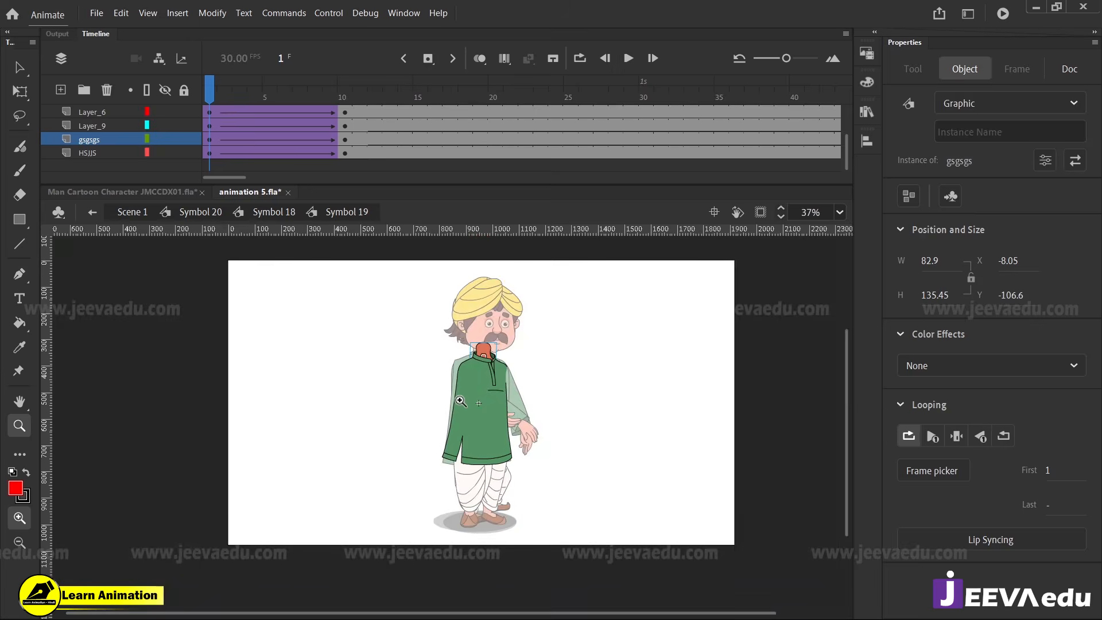
# At frame 10 of Symbol 19, select all frames on its layers and synchronize their symbols
pyautogui.click(459, 399)
pyautogui.click(485, 387)
pyautogui.moveTo(249, 100); pyautogui.dragTo(344, 127)
pyautogui.click(521, 413)
pyautogui.press('v')
pyautogui.click(470, 390)
pyautogui.doubleClick(469, 390)
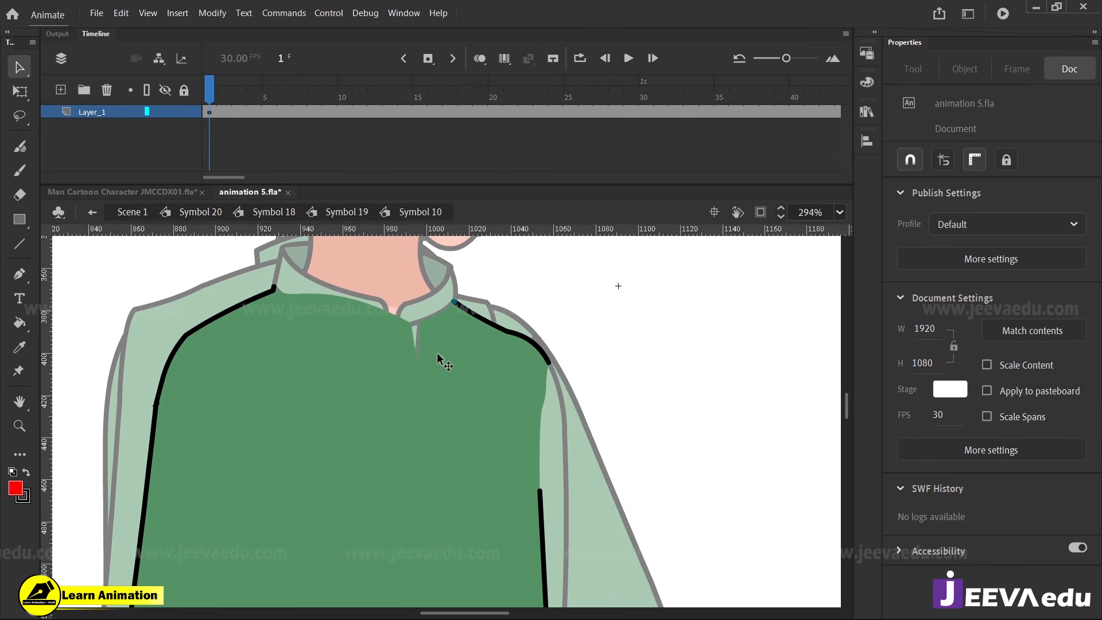
pyautogui.doubleClick(160, 250)
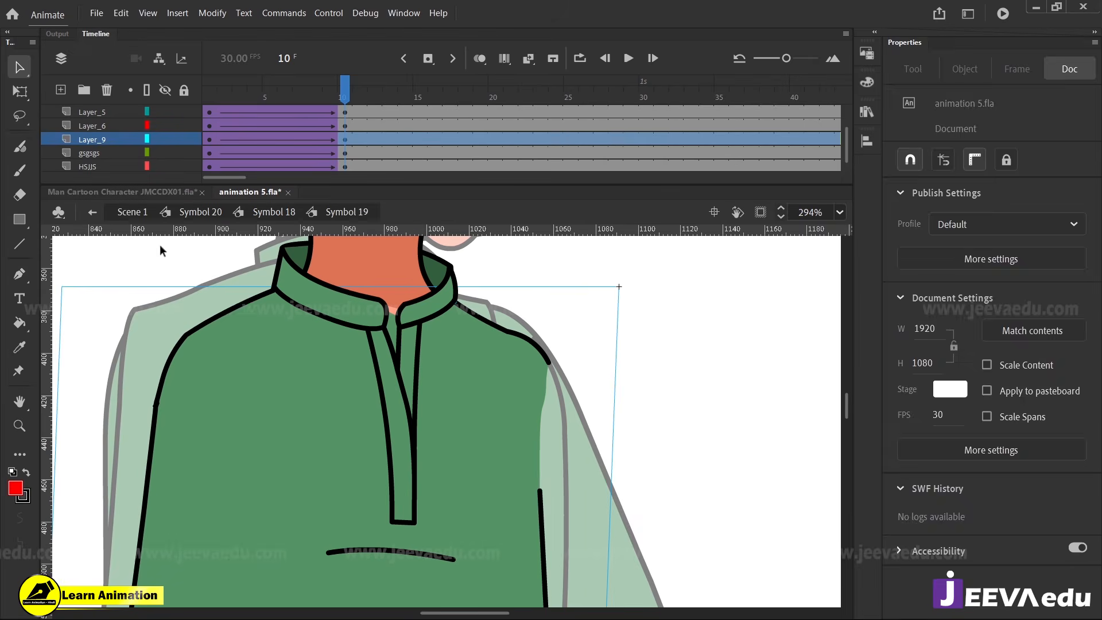
pyautogui.rightClick(344, 126)
pyautogui.click(415, 392)
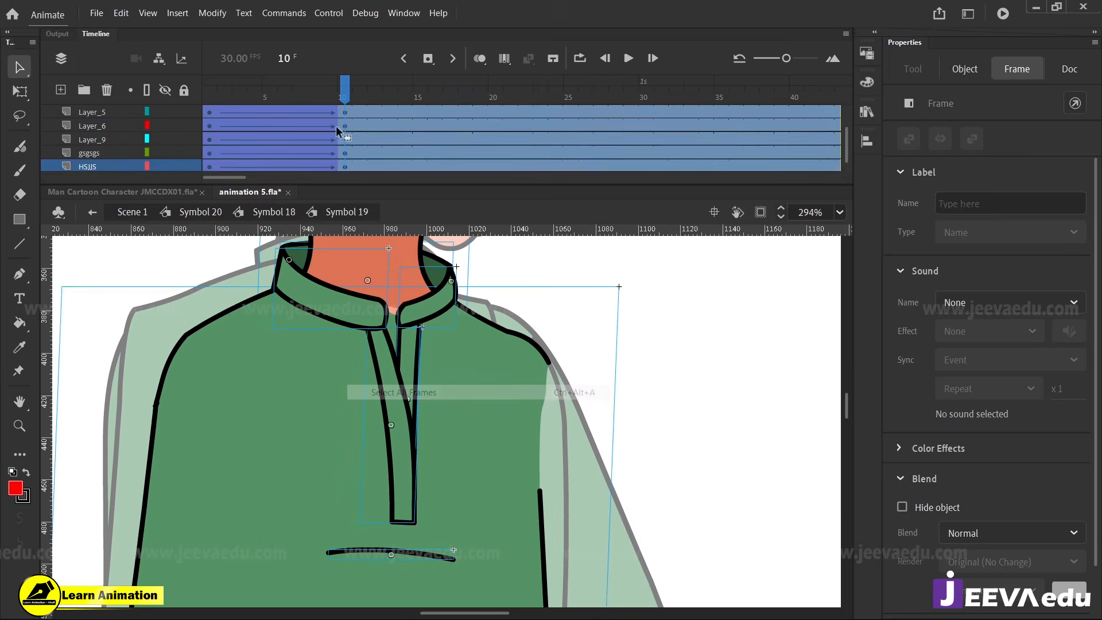
pyautogui.rightClick(339, 112)
pyautogui.click(404, 459)
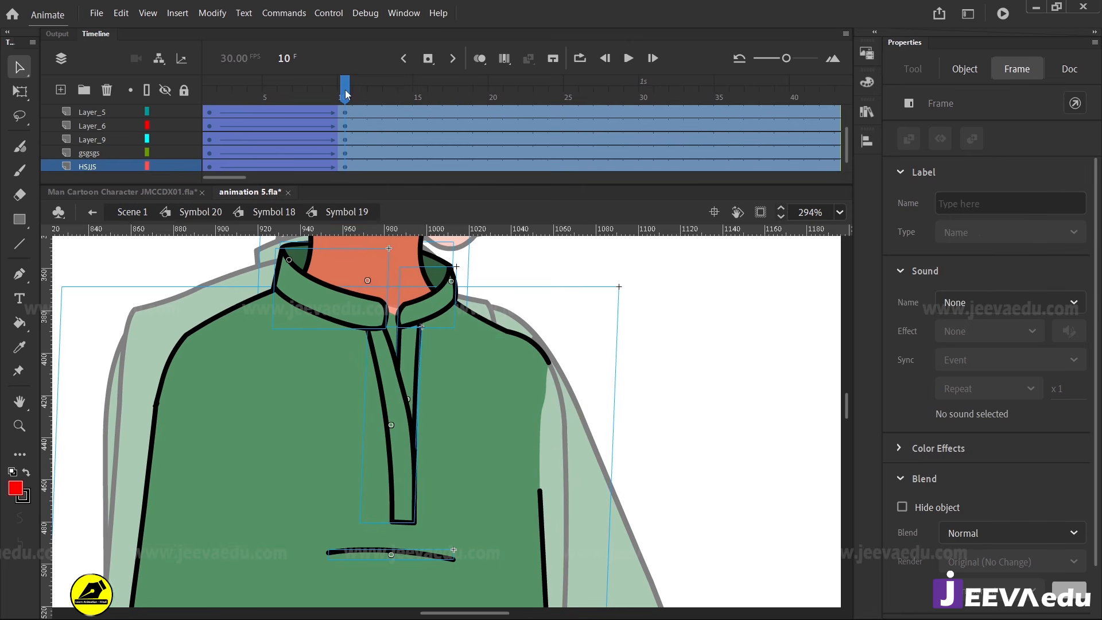
# Inside the kurta body's Symbol 10, insert a keyframe at frame 7
pyautogui.doubleClick(423, 442)
pyautogui.click(301, 113)
pyautogui.press('F6')
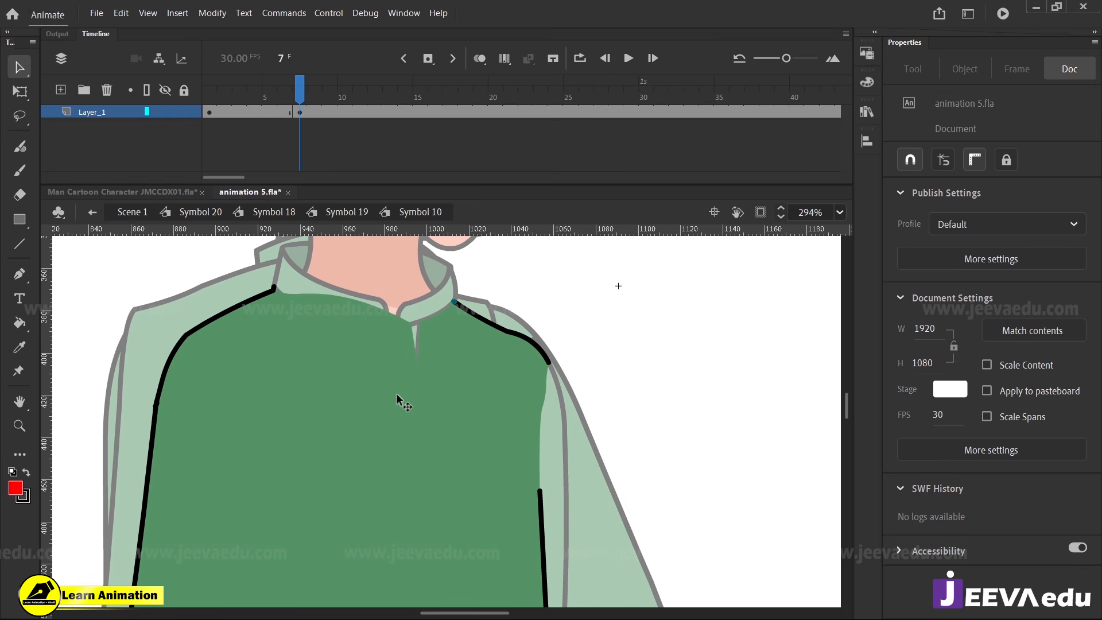
# Inside nested Symbol 28, insert a keyframe at frame 2, break the shape apart and pull the neckline fill down into a V opening
pyautogui.doubleClick(404, 374)
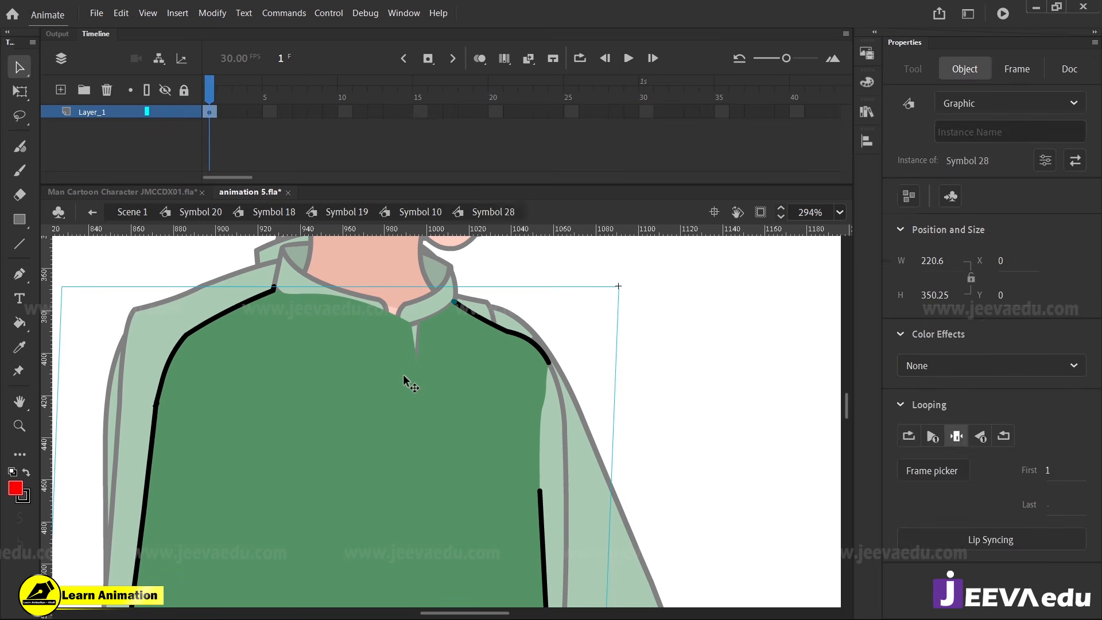
pyautogui.click(214, 111)
pyautogui.press('F6')
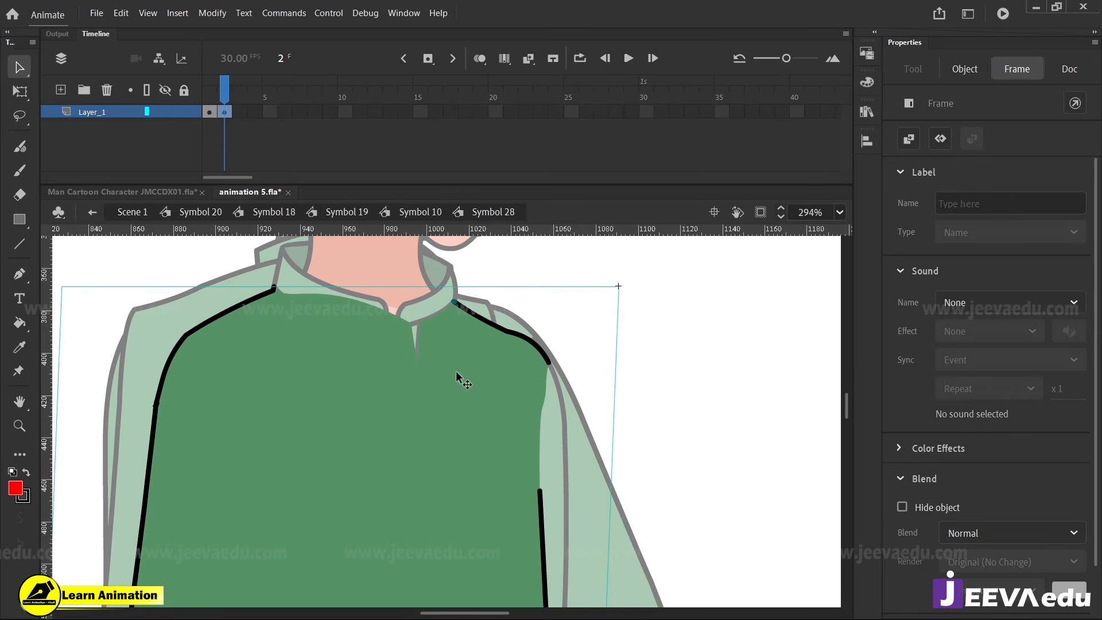
pyautogui.hotkey('ctrl', 'b')
pyautogui.click(504, 290)
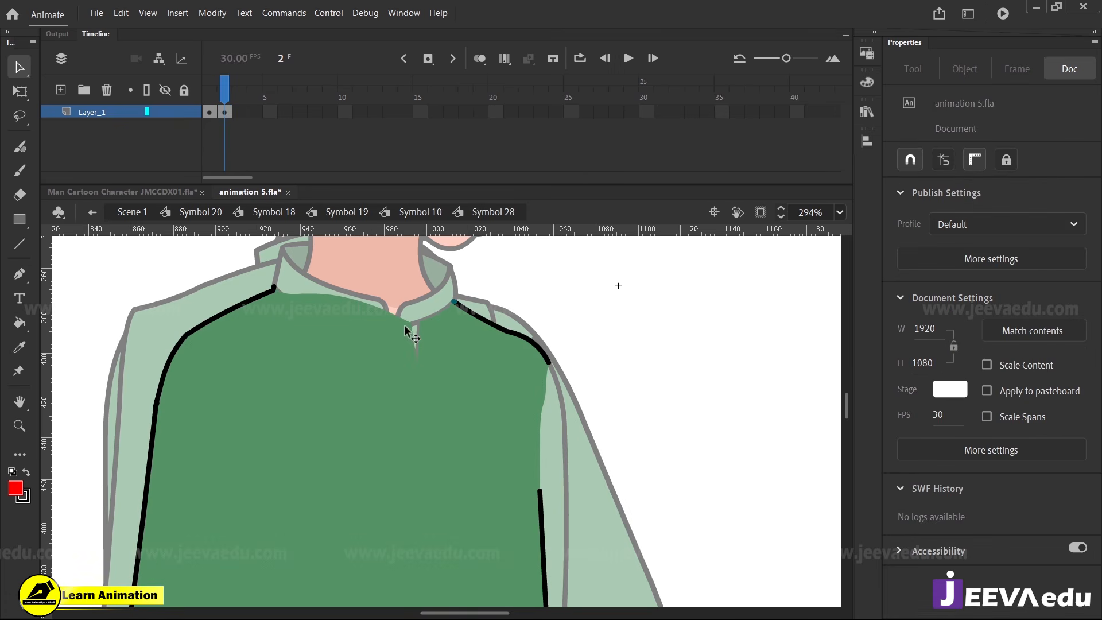
pyautogui.moveTo(407, 322); pyautogui.dragTo(401, 398)
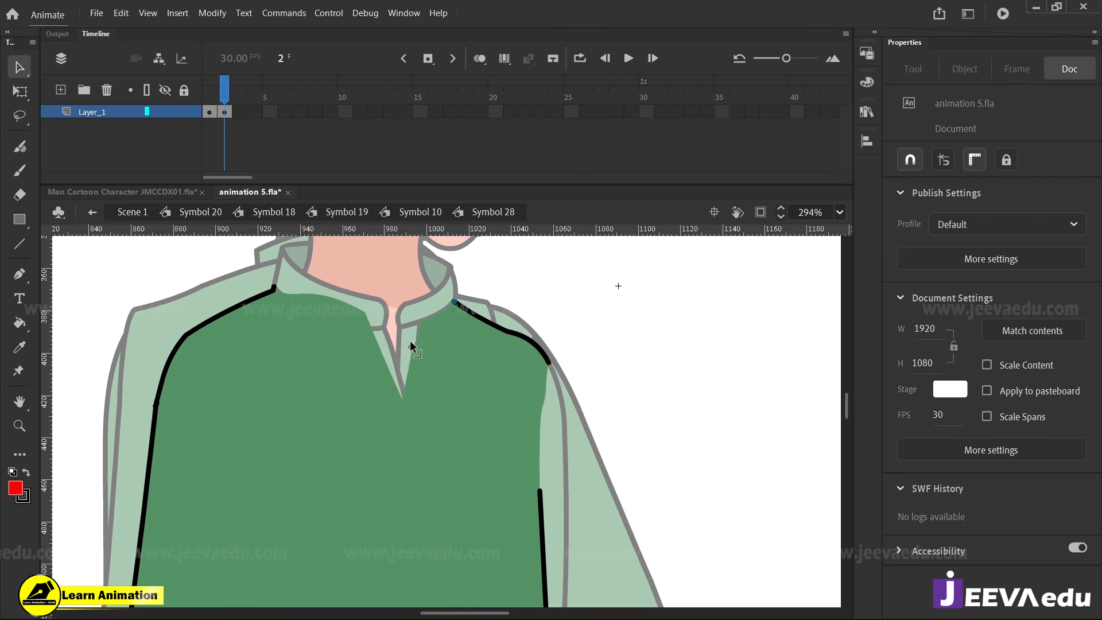
pyautogui.doubleClick(568, 318)
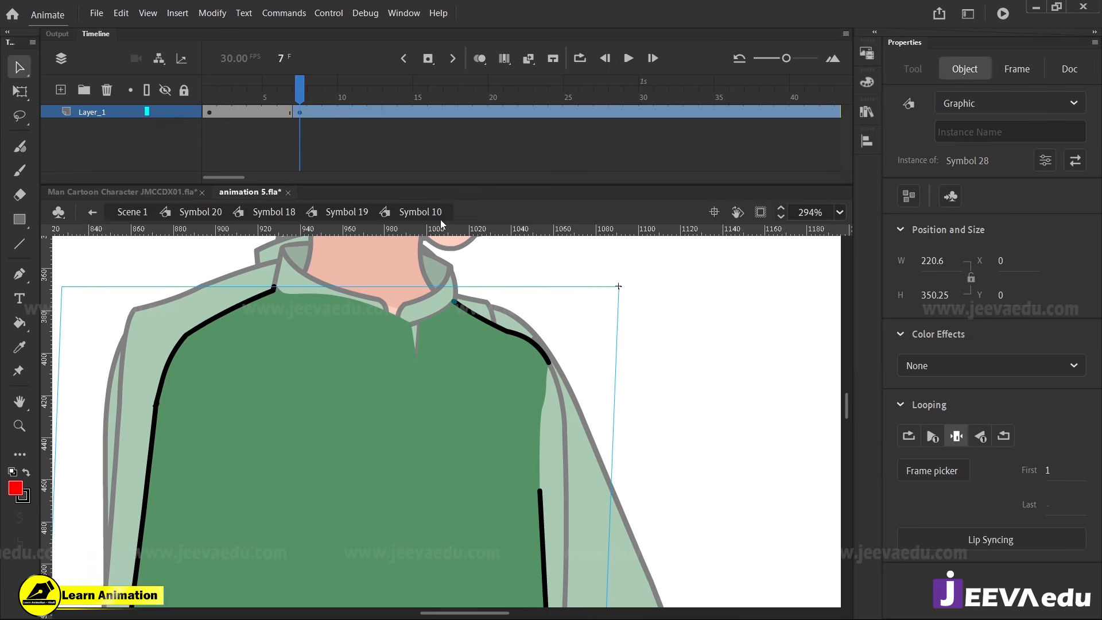
# Set the Symbol 28 instance at frame 7 to show first frame 2, and return to Symbol 19
pyautogui.click(1049, 471)
pyautogui.write('2')
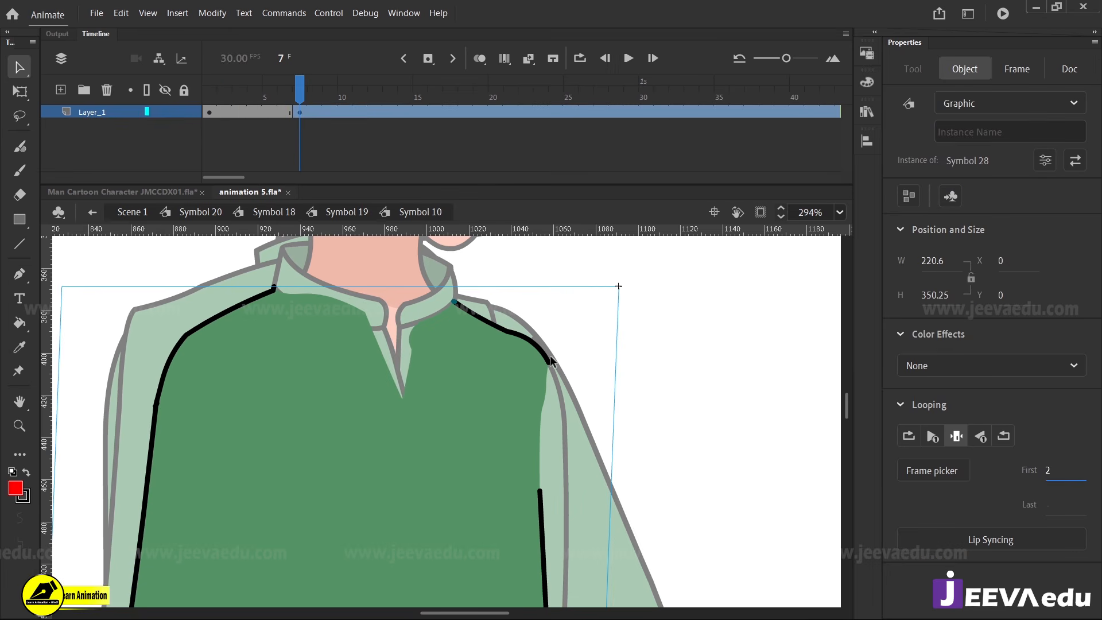
pyautogui.click(230, 255)
pyautogui.click(311, 214)
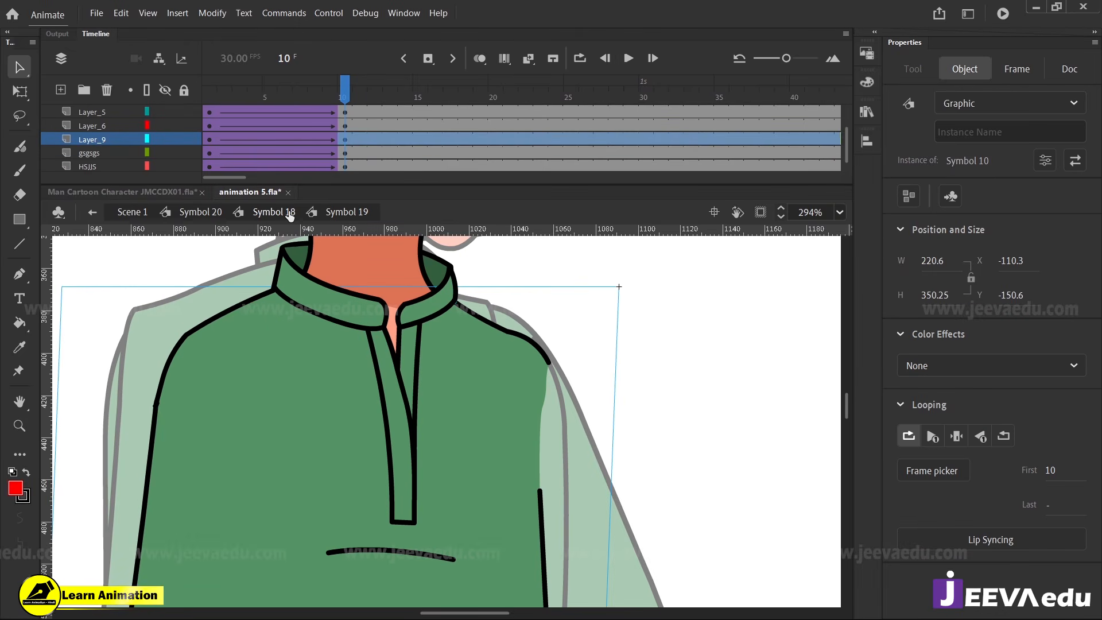
# View the opened neckline at full body size, return to Symbol 18 and scrub back to frame 1 to preview
pyautogui.press('z')
pyautogui.click(416, 477)
pyautogui.keyDown('alt'); pyautogui.click(420, 497); pyautogui.keyUp('alt')
pyautogui.keyDown('alt'); pyautogui.click(446, 451); pyautogui.keyUp('alt')
pyautogui.keyDown('alt'); pyautogui.click(444, 476); pyautogui.keyUp('alt')
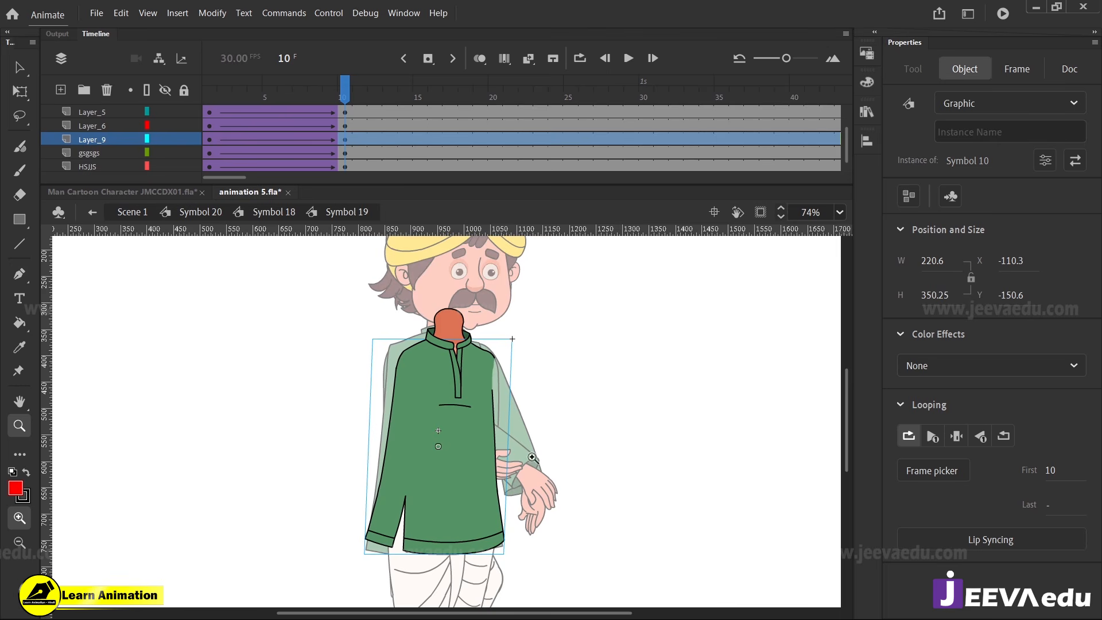
pyautogui.moveTo(553, 460); pyautogui.dragTo(536, 469)
pyautogui.click(340, 141)
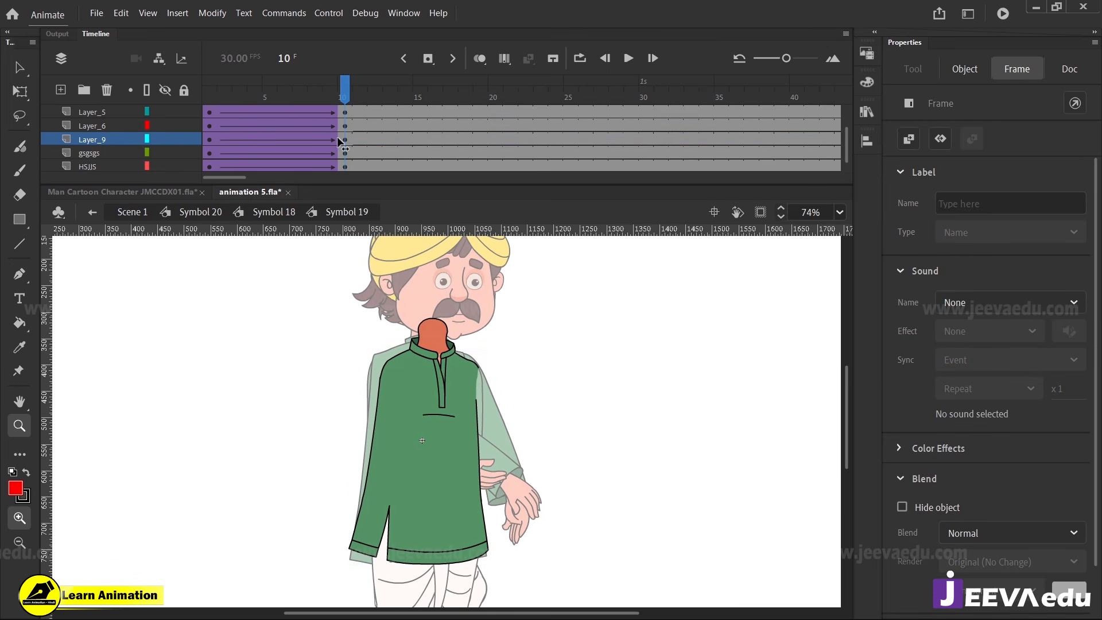
pyautogui.press('v')
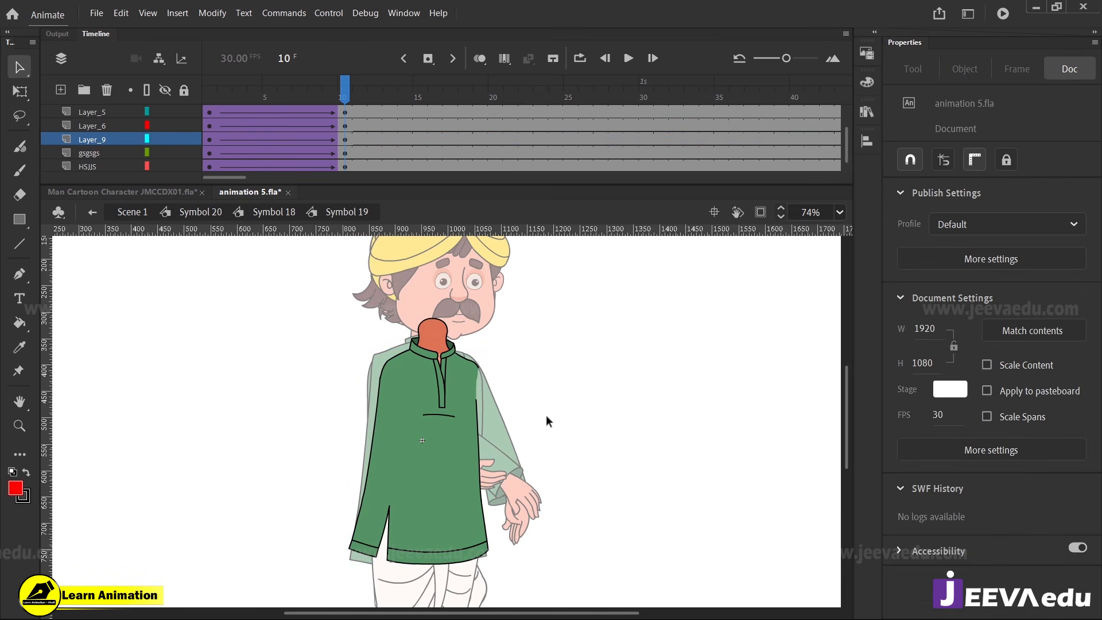
pyautogui.doubleClick(546, 415)
pyautogui.moveTo(212, 91); pyautogui.dragTo(201, 171)
# At frame 1, rotate the head slightly clockwise about the neck with Free Transform, to about X 102.75, Y 21.5
pyautogui.press('z')
pyautogui.keyDown('alt'); pyautogui.click(494, 350); pyautogui.keyUp('alt')
pyautogui.click(448, 396)
pyautogui.press('v')
pyautogui.click(442, 415)
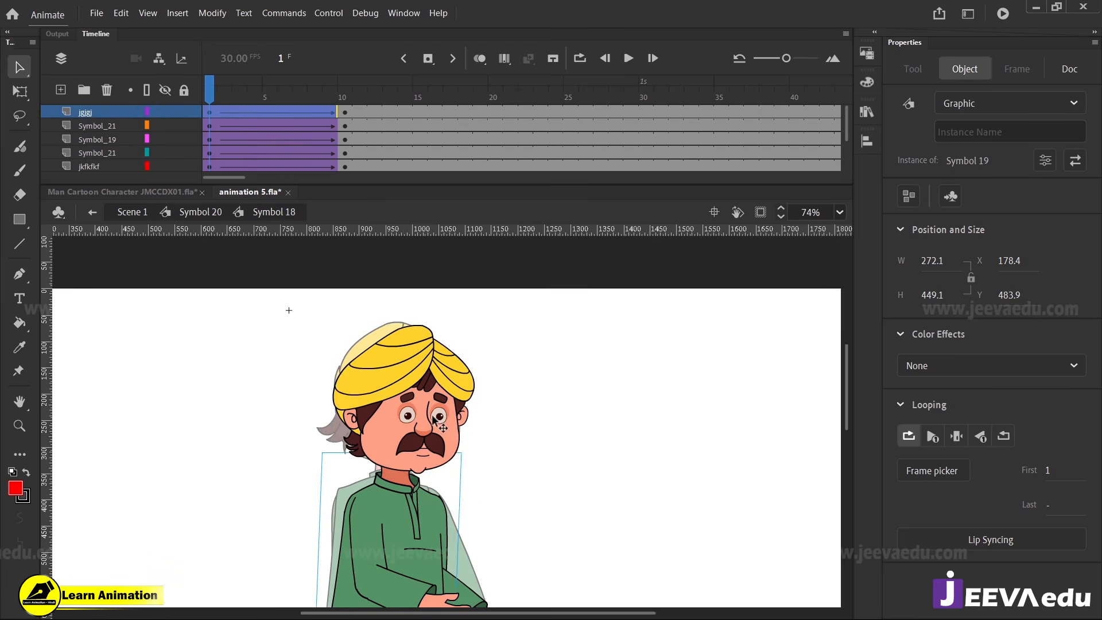
pyautogui.press('q')
pyautogui.moveTo(487, 329); pyautogui.dragTo(481, 353)
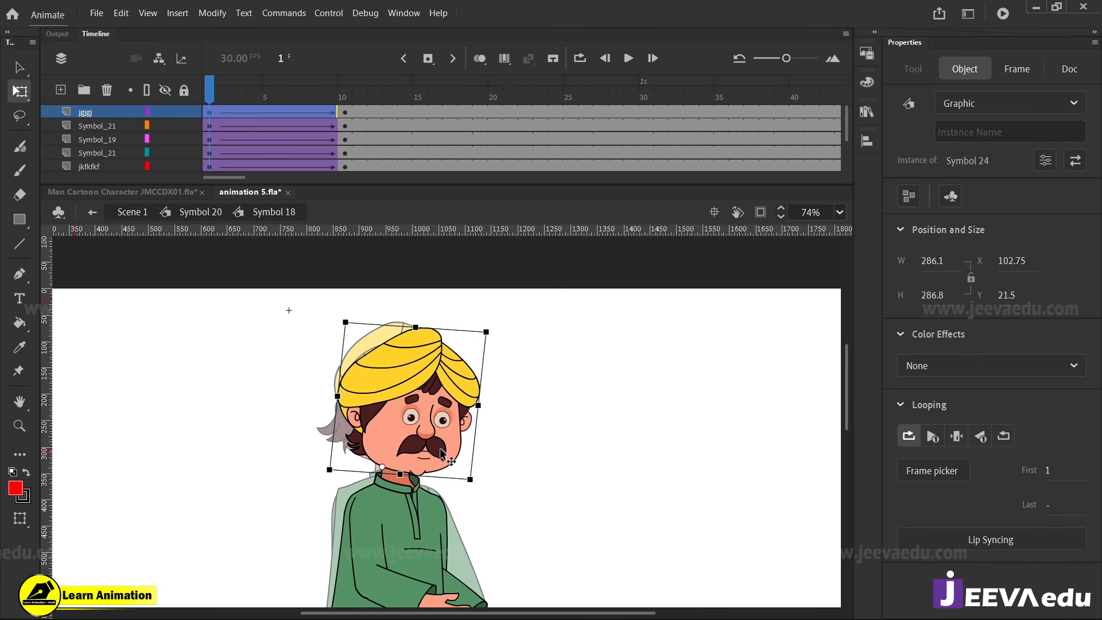
pyautogui.press('v')
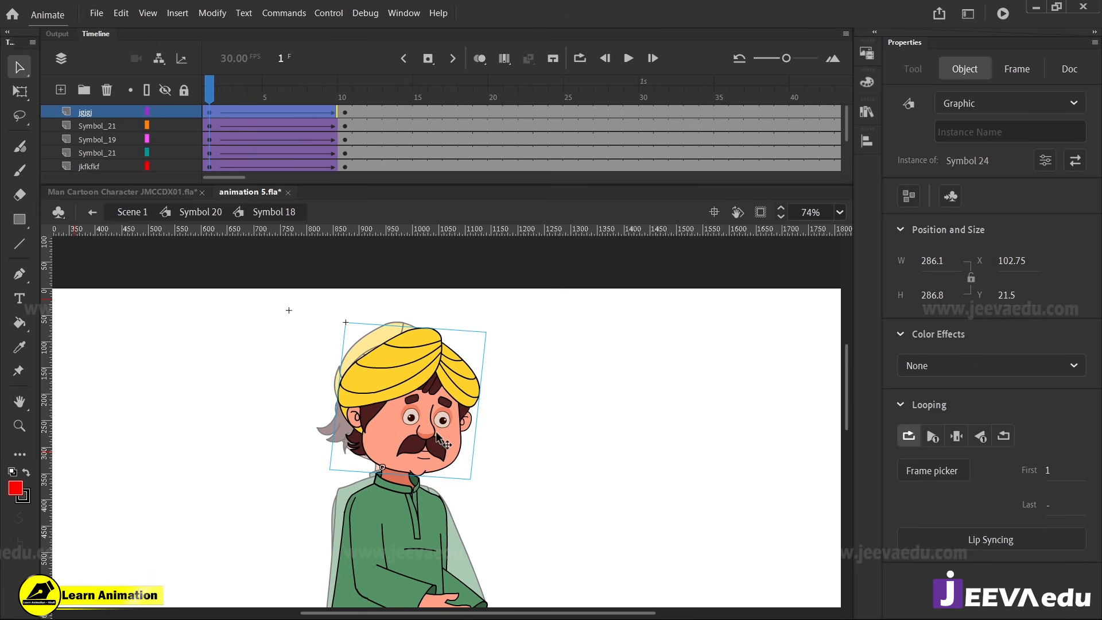
# In the head's Symbol 24, insert frame 10 keyframes on the layers from hhhhhh down to Symbol_14 and create classic tweens
pyautogui.doubleClick(422, 457)
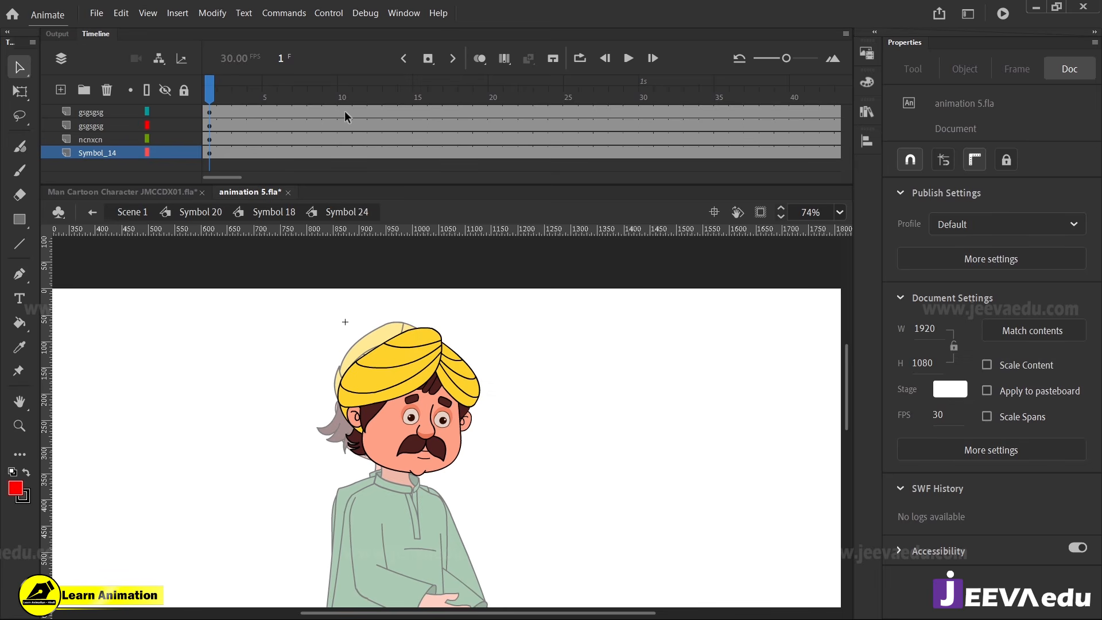
pyautogui.moveTo(345, 112); pyautogui.dragTo(345, 150)
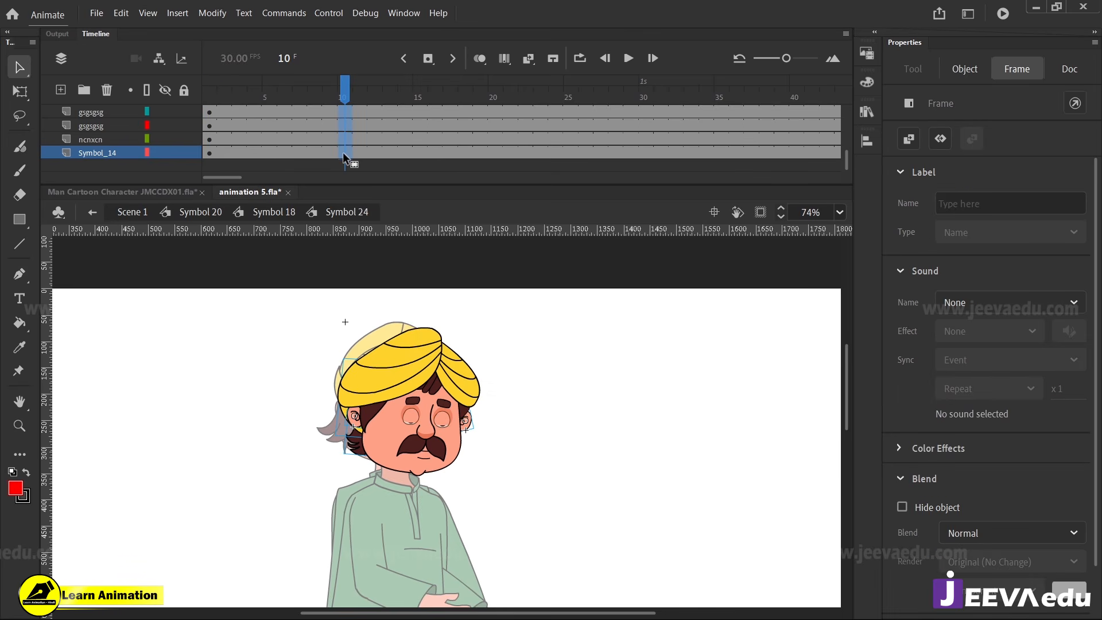
pyautogui.press('F6')
pyautogui.click(224, 88)
pyautogui.scroll(1, 262, 115)
pyautogui.moveTo(271, 114); pyautogui.dragTo(275, 137)
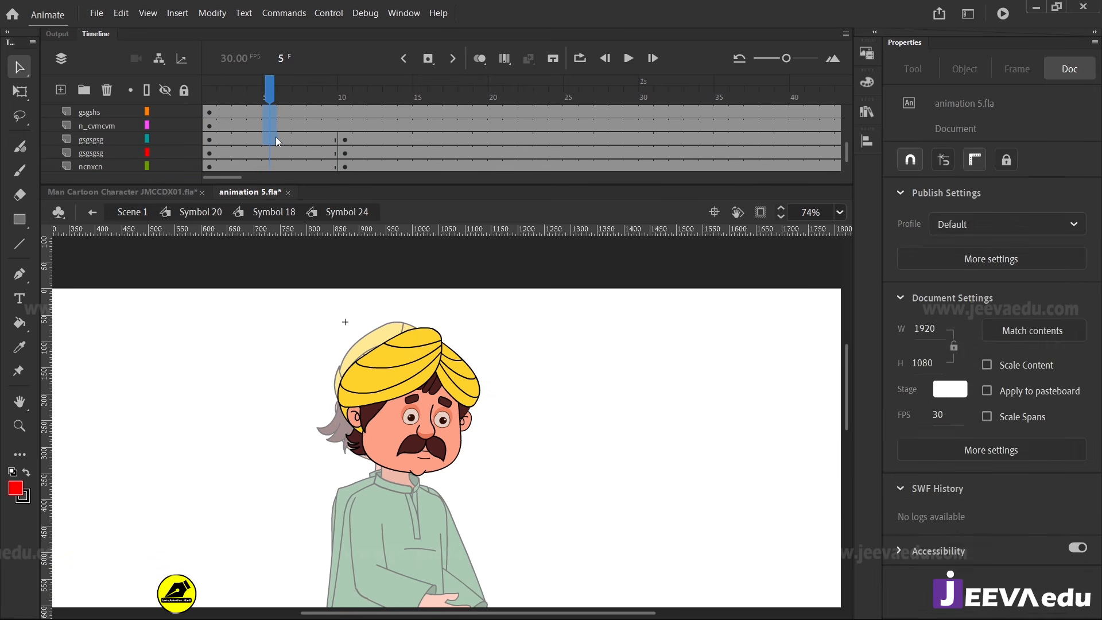
pyautogui.moveTo(343, 122); pyautogui.dragTo(279, 172)
pyautogui.rightClick(283, 136)
pyautogui.click(333, 138)
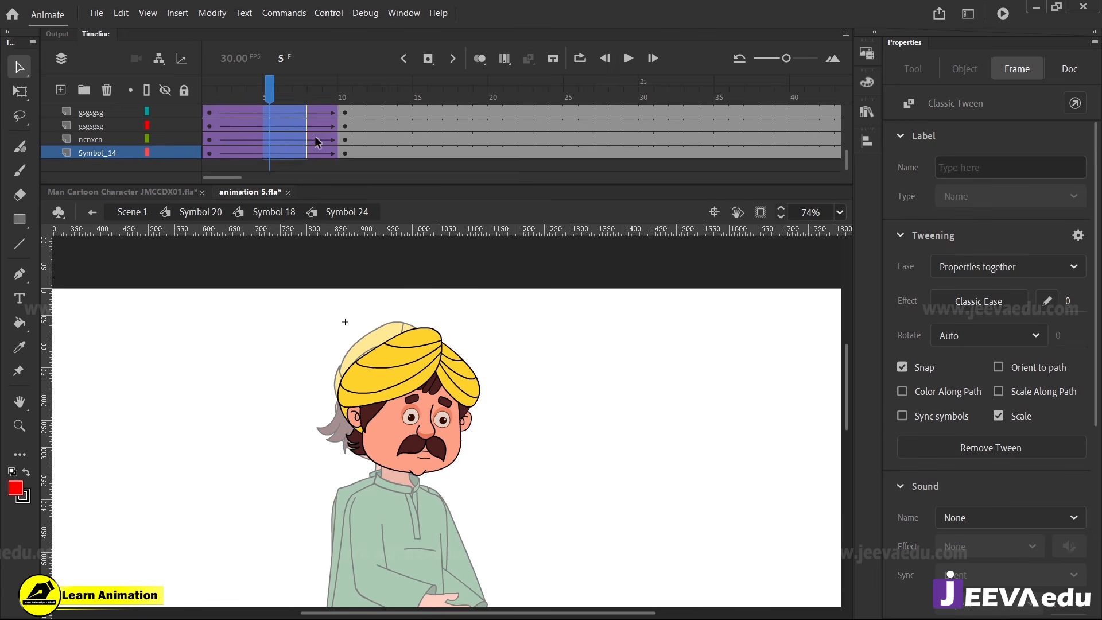
pyautogui.click(345, 112)
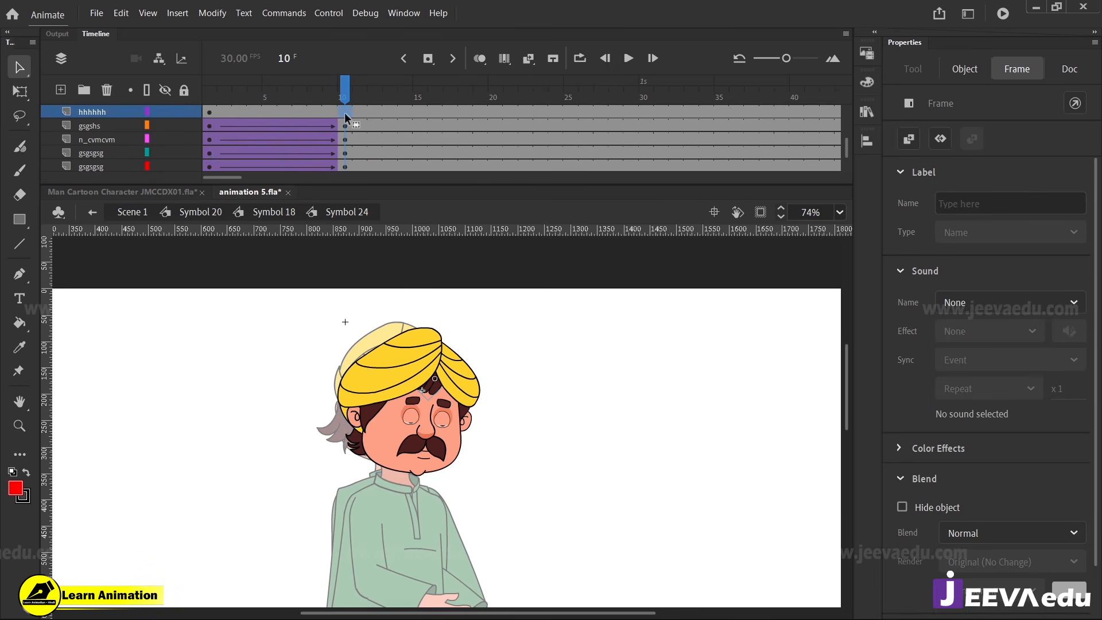
pyautogui.rightClick(304, 111)
pyautogui.click(321, 113)
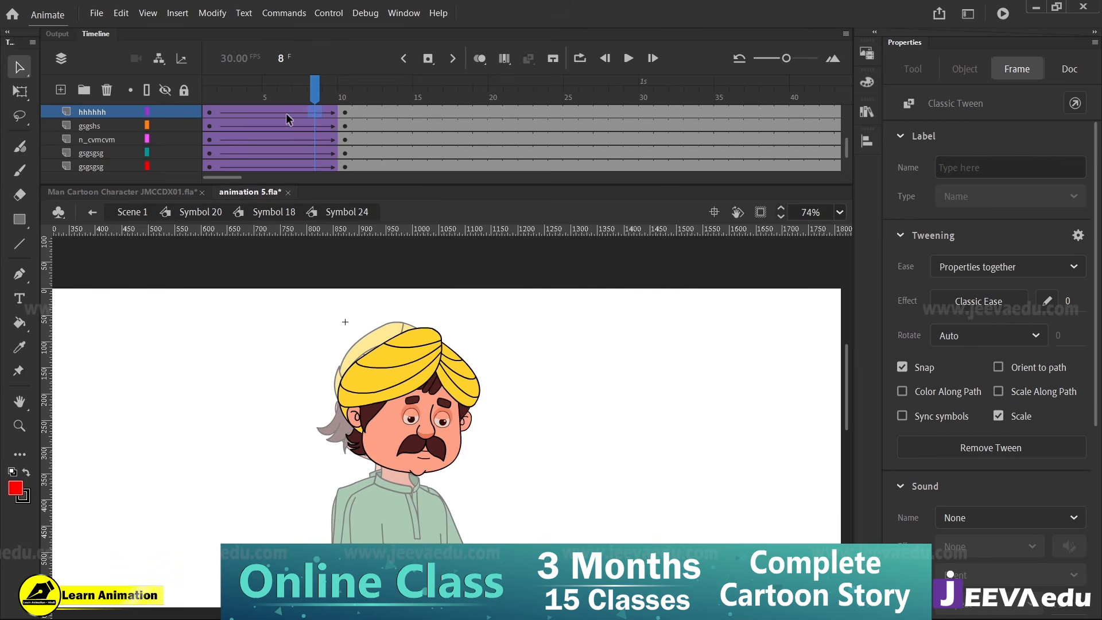
# Insert frame 10 keyframes on the remaining head layers down to gfhhjjg and create classic tweens leading to them
pyautogui.scroll(-5, 289, 119)
pyautogui.click(342, 99)
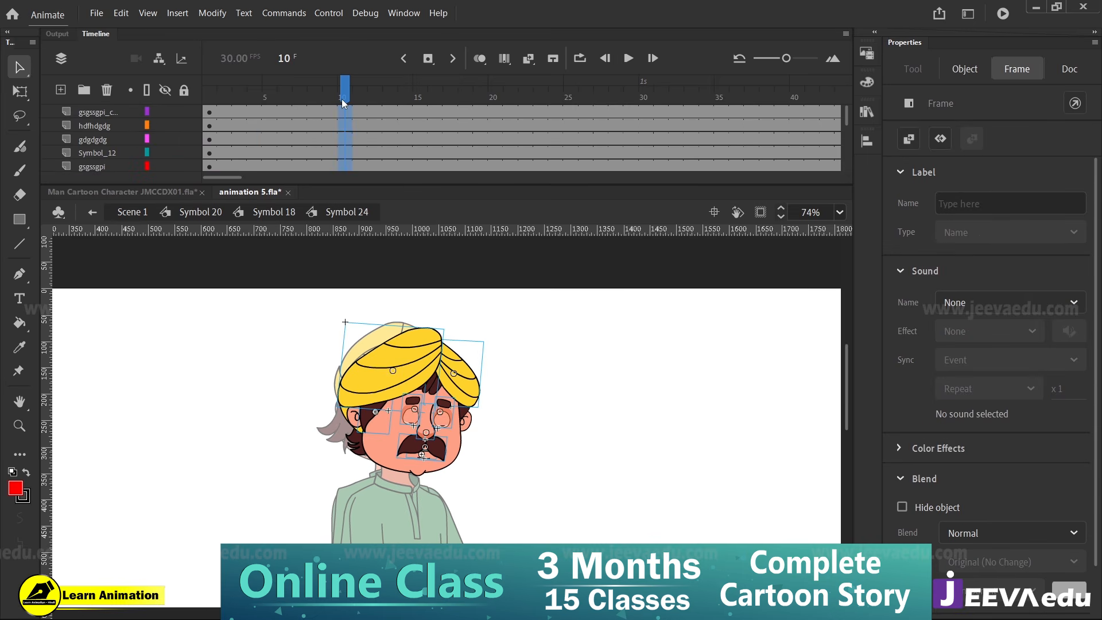
pyautogui.press('F6')
pyautogui.moveTo(294, 112); pyautogui.dragTo(274, 181)
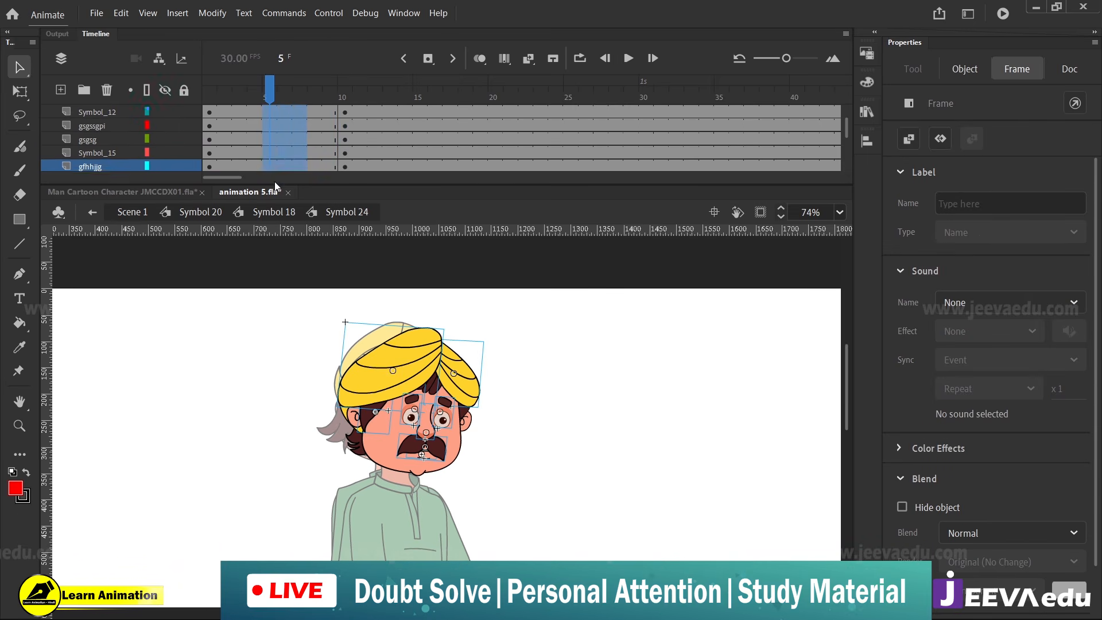
pyautogui.rightClick(276, 152)
pyautogui.click(321, 161)
pyautogui.scroll(2, 316, 140)
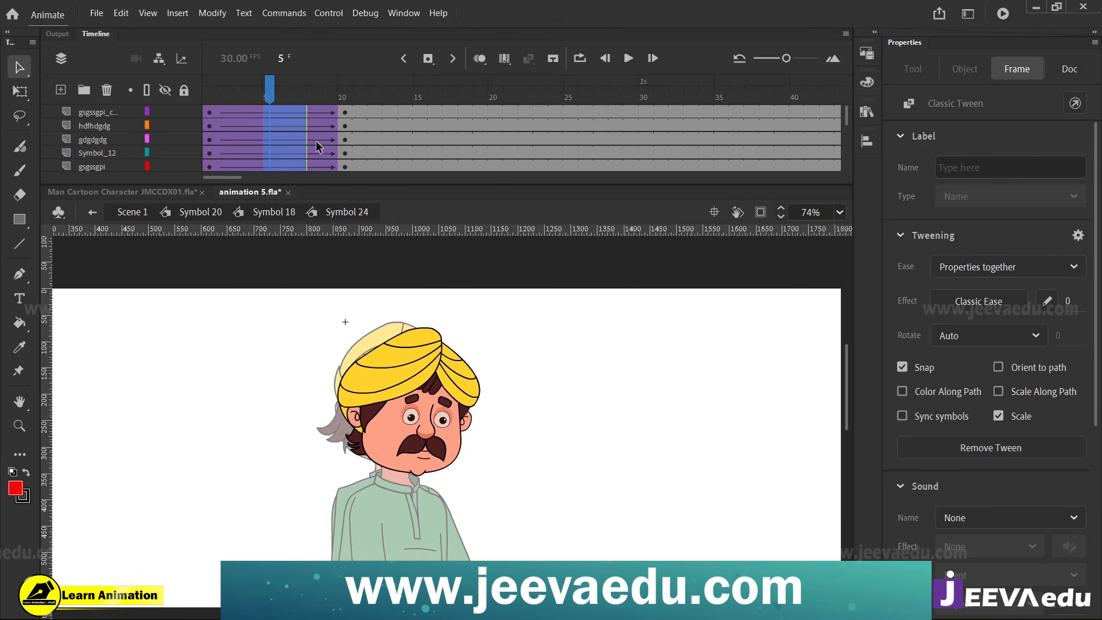
pyautogui.moveTo(253, 113); pyautogui.dragTo(249, 206)
pyautogui.scroll(-1, 276, 144)
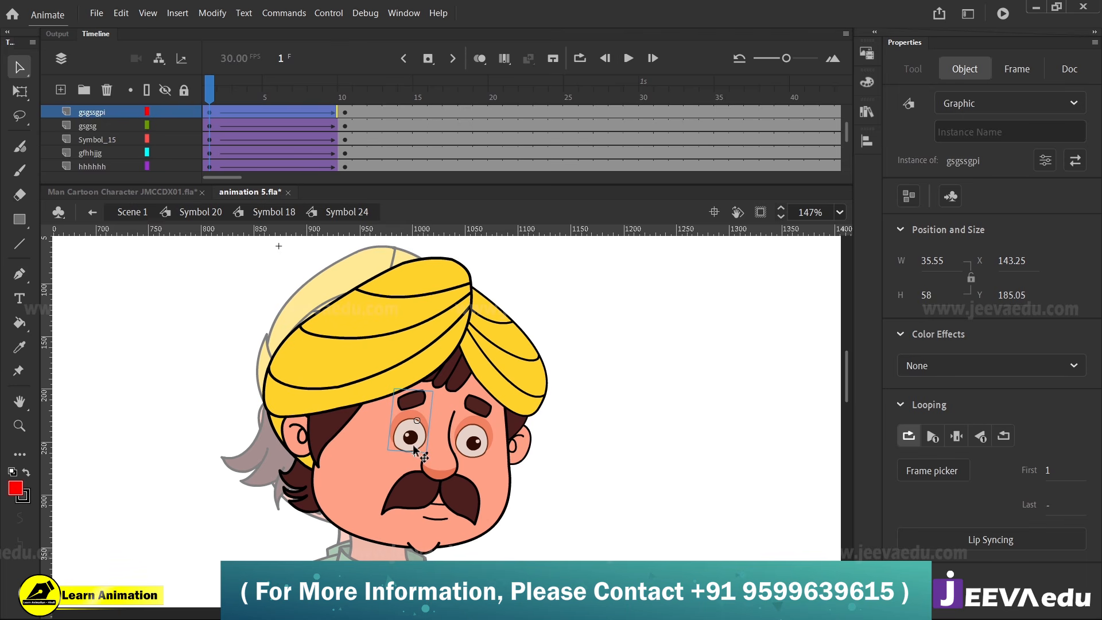
pyautogui.click(454, 465)
pyautogui.keyDown('shift'); pyautogui.click(472, 443); pyautogui.keyUp('shift')
pyautogui.keyDown('shift'); pyautogui.click(414, 437); pyautogui.keyUp('shift')
pyautogui.keyDown('shift'); pyautogui.click(459, 495); pyautogui.keyUp('shift')
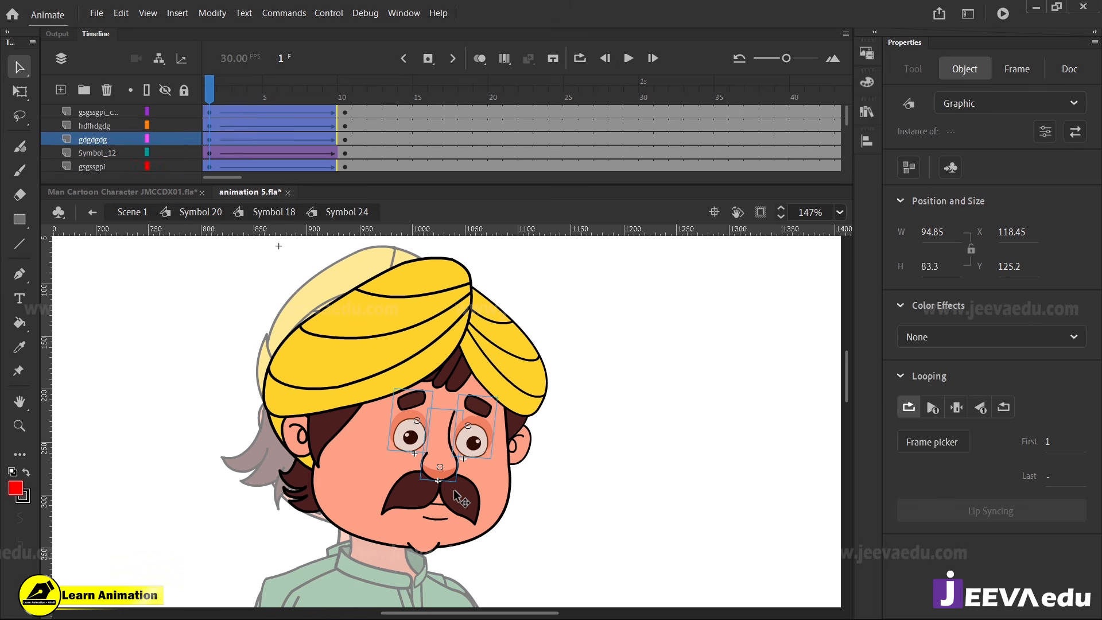
pyautogui.keyDown('shift'); pyautogui.click(438, 519); pyautogui.keyUp('shift')
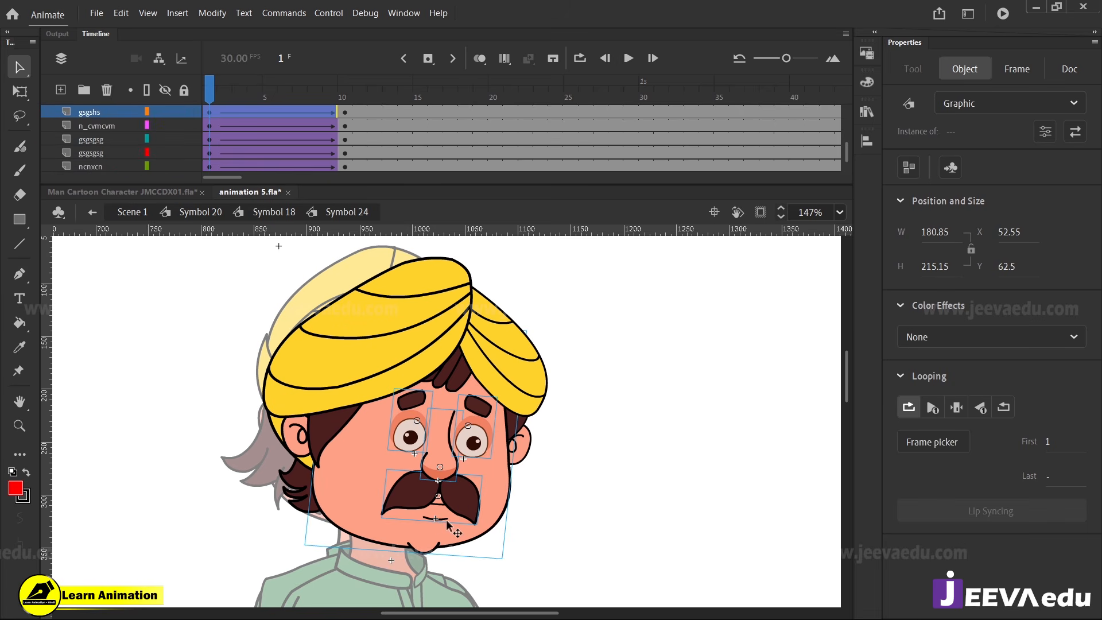
pyautogui.click(539, 534)
pyautogui.moveTo(438, 518); pyautogui.dragTo(509, 522)
pyautogui.hotkey('ctrl', 'z')
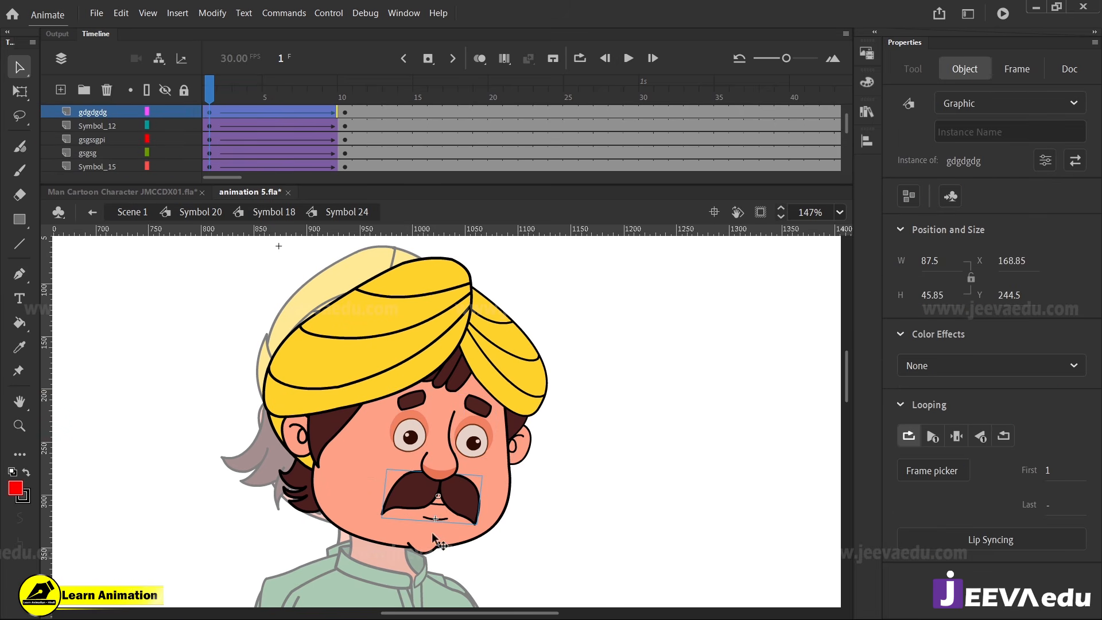
pyautogui.moveTo(441, 540); pyautogui.dragTo(440, 560)
pyautogui.hotkey('ctrl', 'z')
# At frame 1, shift the eyes, nose, mustache and mouth together toward the far cheek and narrow them to about 80.3 wide, X 146.8
pyautogui.click(439, 519)
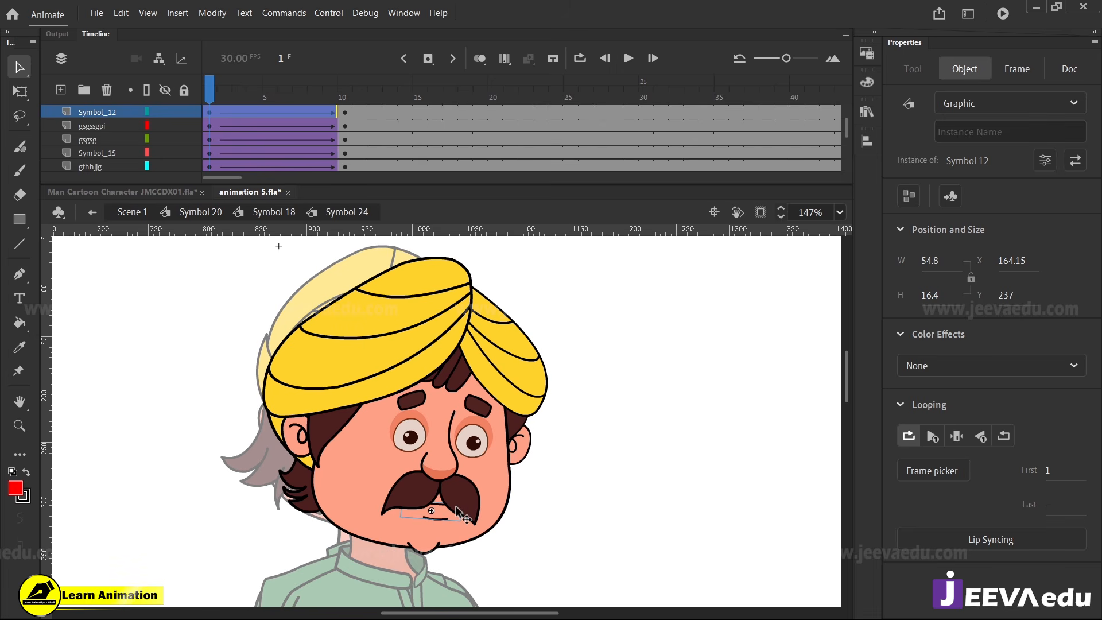
pyautogui.keyDown('shift'); pyautogui.click(452, 488); pyautogui.keyUp('shift')
pyautogui.keyDown('shift'); pyautogui.click(446, 470); pyautogui.keyUp('shift')
pyautogui.keyDown('shift'); pyautogui.click(420, 438); pyautogui.keyUp('shift')
pyautogui.keyDown('shift'); pyautogui.click(482, 440); pyautogui.keyUp('shift')
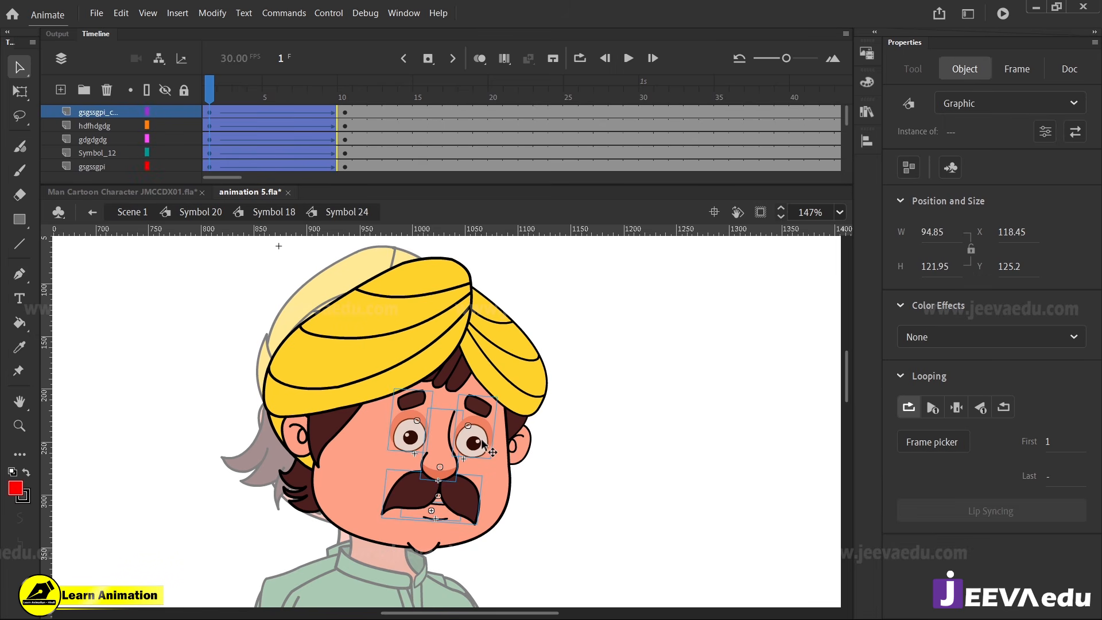
pyautogui.press('Right')
pyautogui.press('Right')
pyautogui.press('Right')
pyautogui.press('Right')
pyautogui.press('Right')
pyautogui.press('Right')
pyautogui.press('Right')
pyautogui.press('Right')
pyautogui.press('Right')
pyautogui.press('Right')
pyautogui.press('Right')
pyautogui.press('Right')
pyautogui.press('Right')
pyautogui.press('Right')
pyautogui.press('Right')
pyautogui.press('Right')
pyautogui.press('Right')
pyautogui.press('Right')
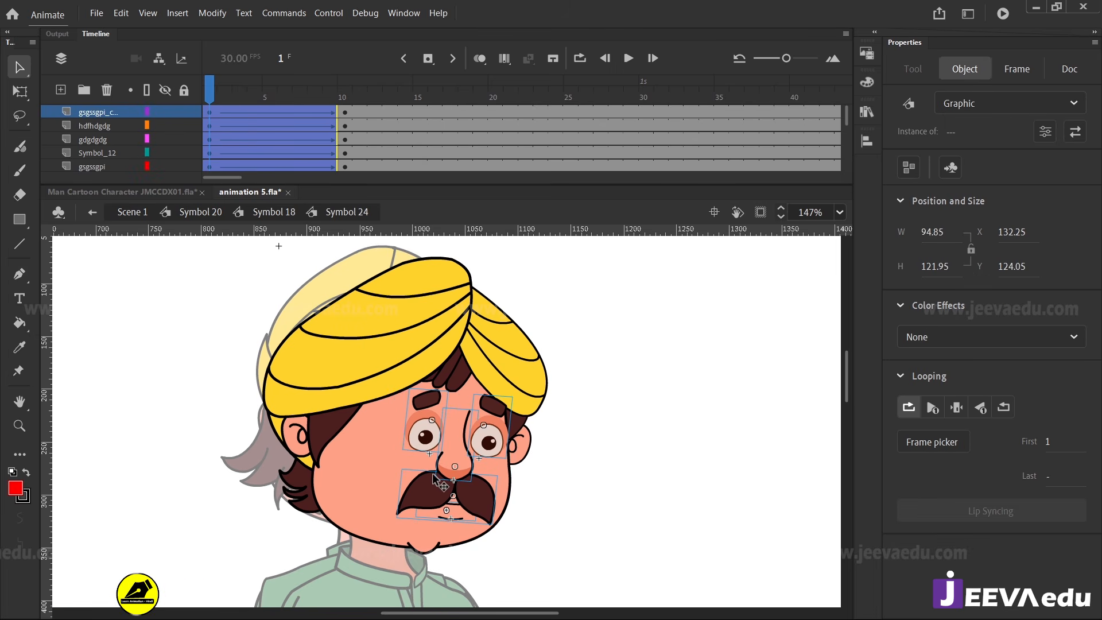
pyautogui.press('q')
pyautogui.moveTo(402, 450); pyautogui.dragTo(418, 454)
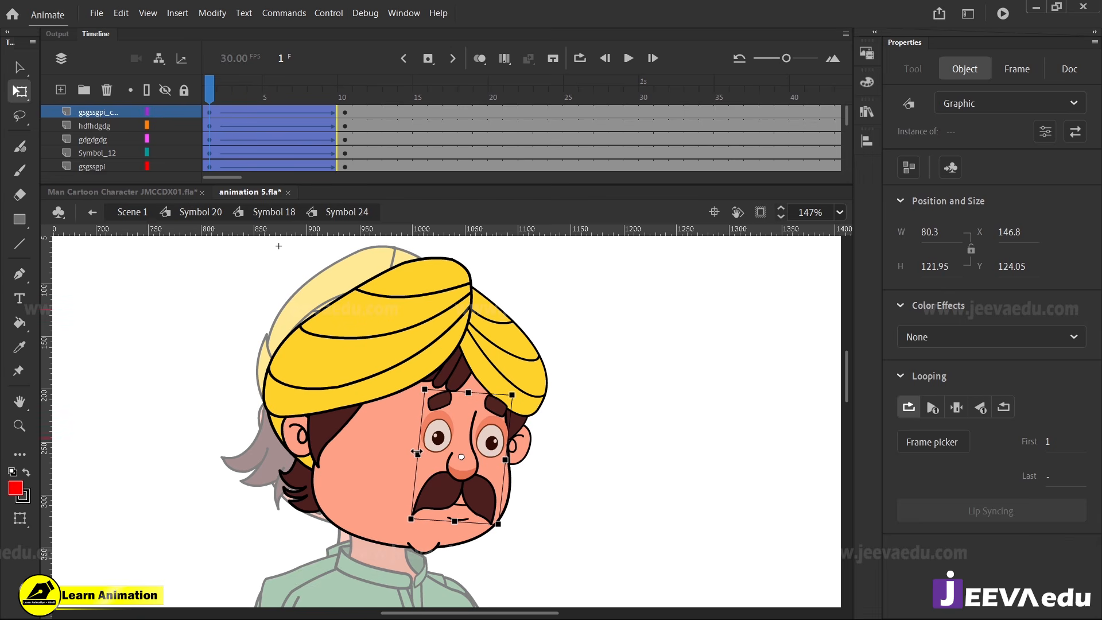
# At frame 1, lower the grouped eyes, nose, mustache and mouth on the face to about X 148.05, Y 132.45
pyautogui.hotkey('alt', 'f')
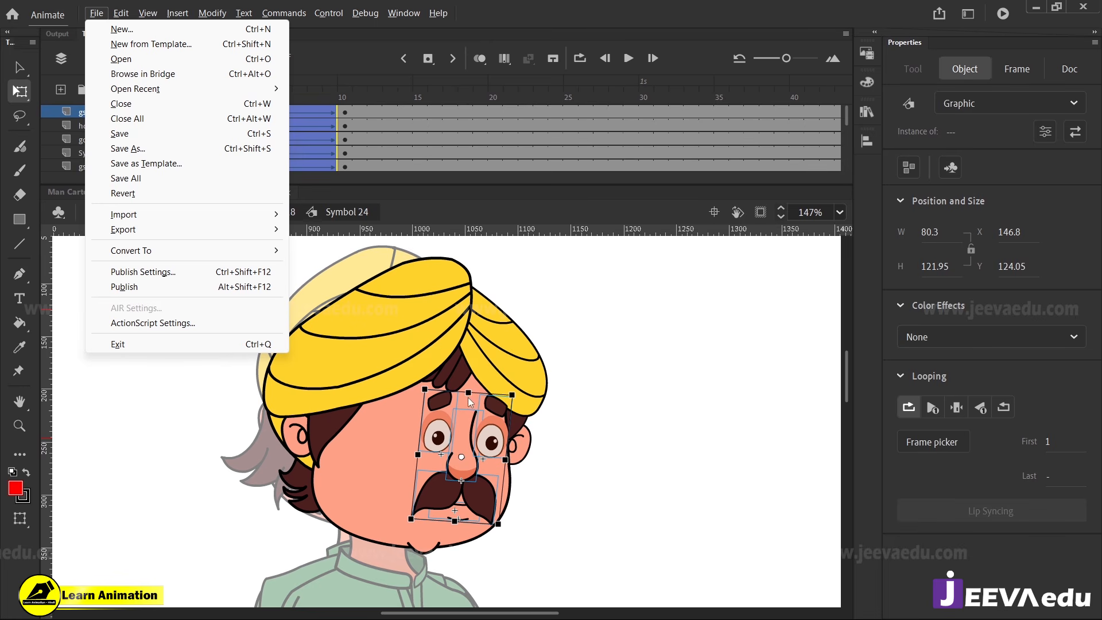
pyautogui.press('Down')
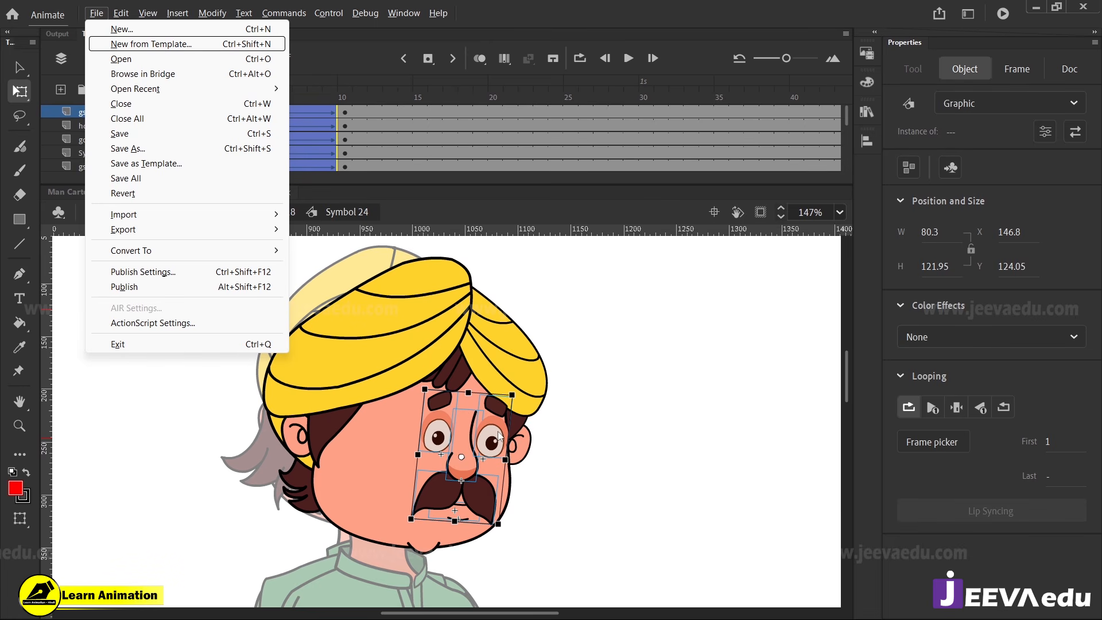
pyautogui.press('Escape')
pyautogui.moveTo(508, 443); pyautogui.dragTo(509, 451)
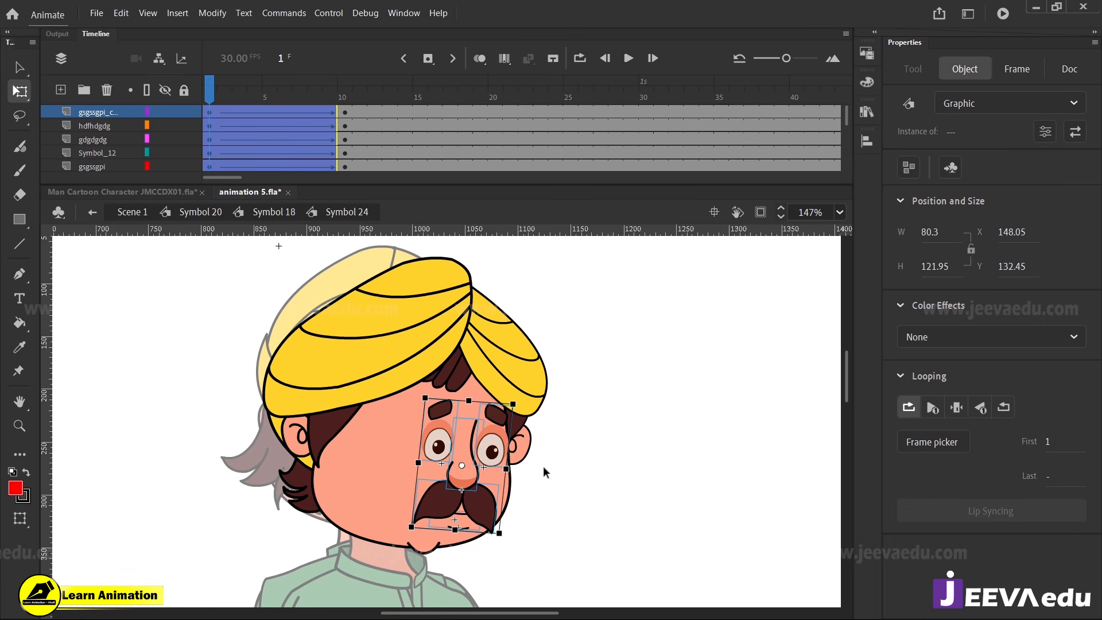
pyautogui.click(522, 481)
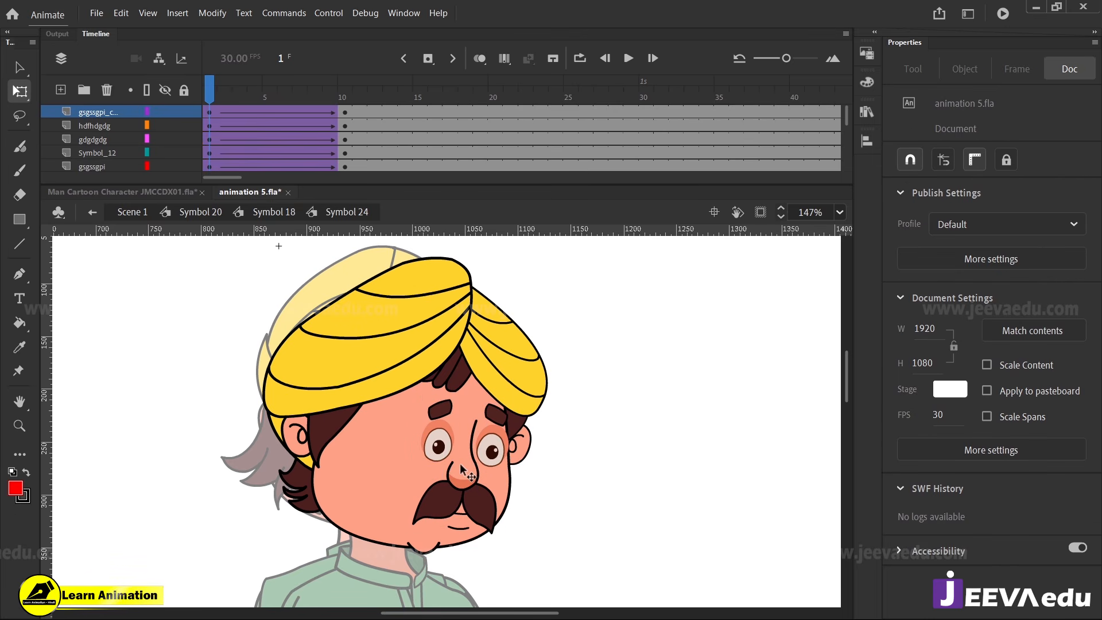
# Tuck the far ear behind the edge of the face at frame 1, to about X 218.6, Y 189.15
pyautogui.doubleClick(524, 459)
pyautogui.moveTo(524, 459); pyautogui.dragTo(500, 460)
pyautogui.press('Down')
pyautogui.press('Down')
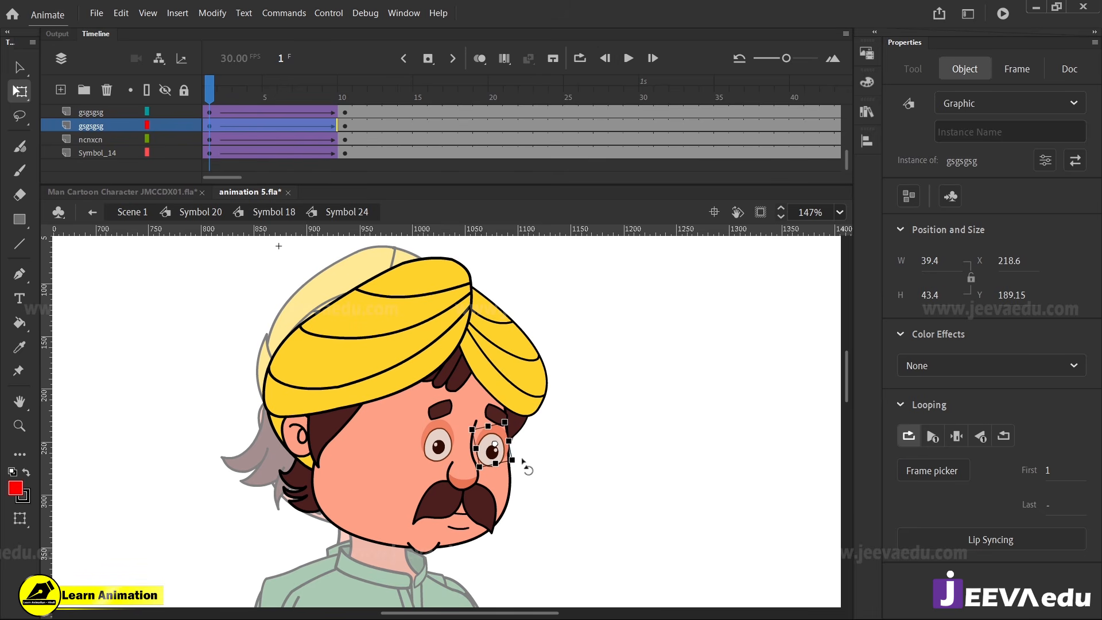
# At frame 1, narrow the turban's far-side fold to about 88.9 wide, shift the far sideburn inward, and narrow the fold slightly more
pyautogui.click(286, 450)
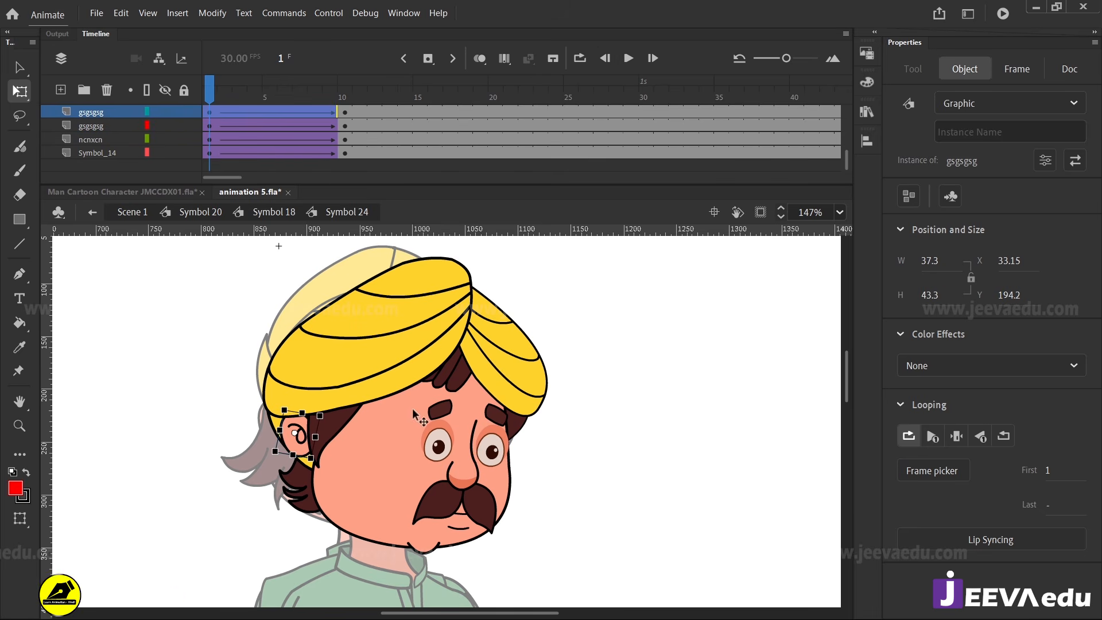
pyautogui.click(539, 396)
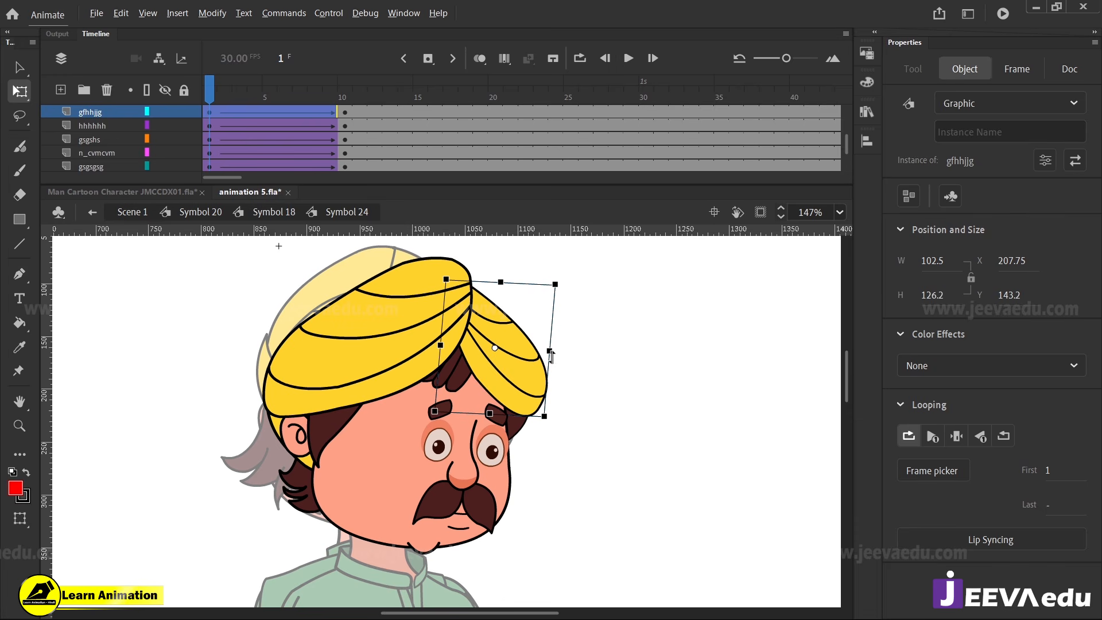
pyautogui.moveTo(232, 94); pyautogui.dragTo(179, 136)
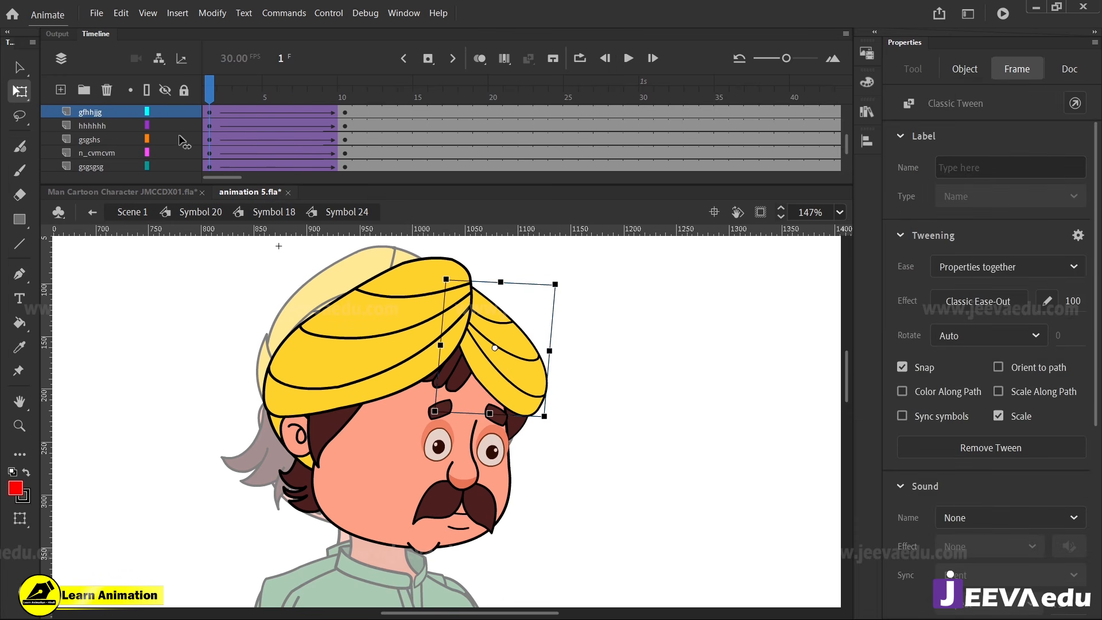
pyautogui.click(590, 367)
pyautogui.click(540, 383)
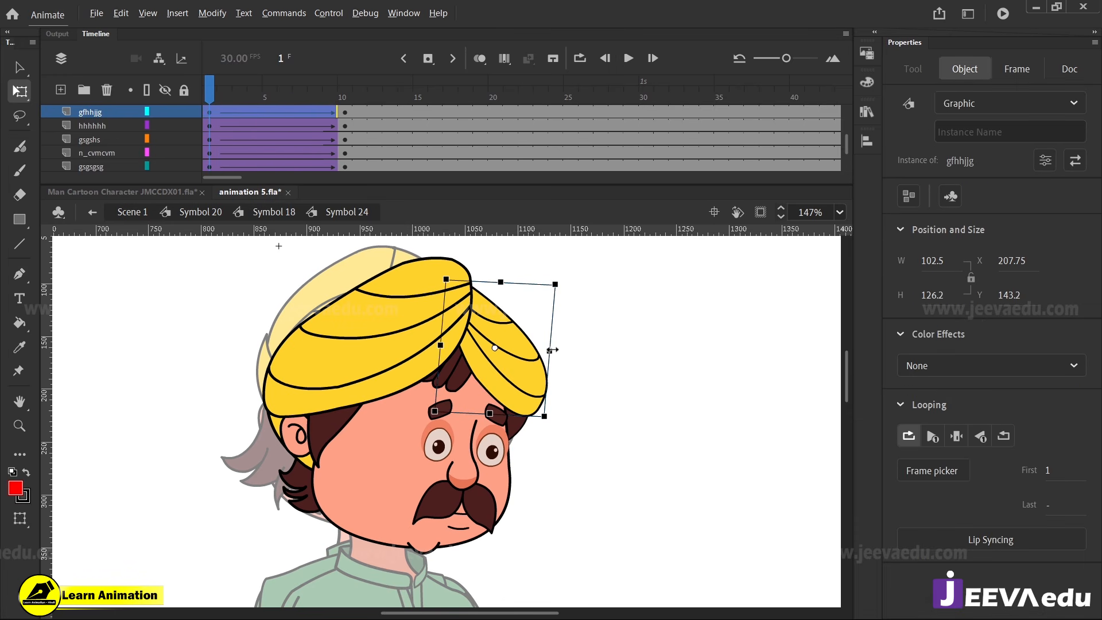
pyautogui.moveTo(552, 349); pyautogui.dragTo(538, 348)
pyautogui.click(523, 426)
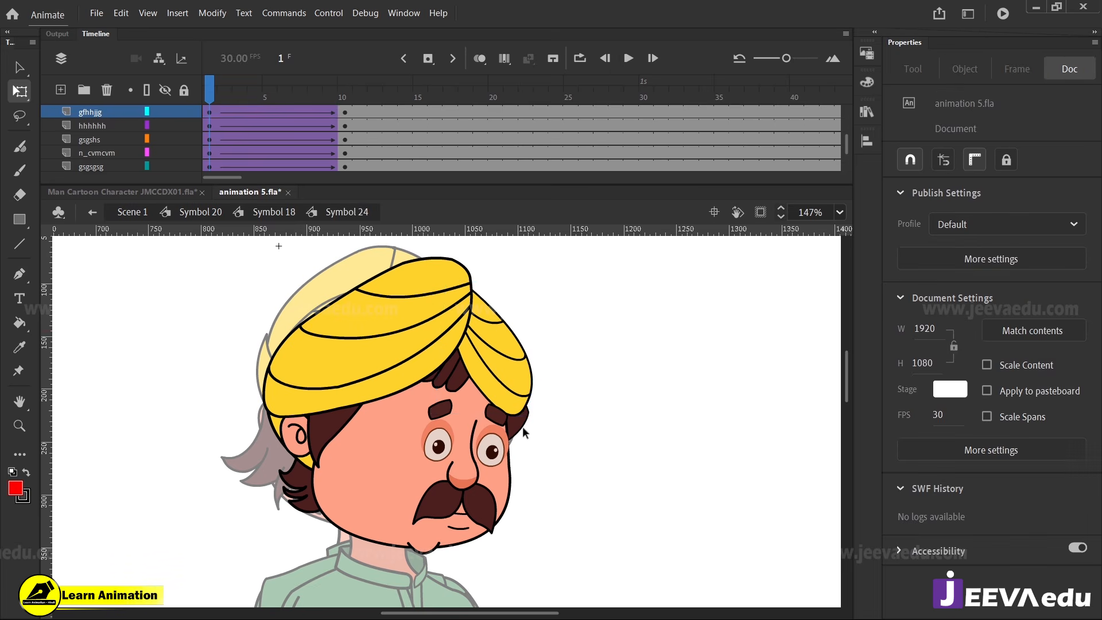
pyautogui.click(523, 425)
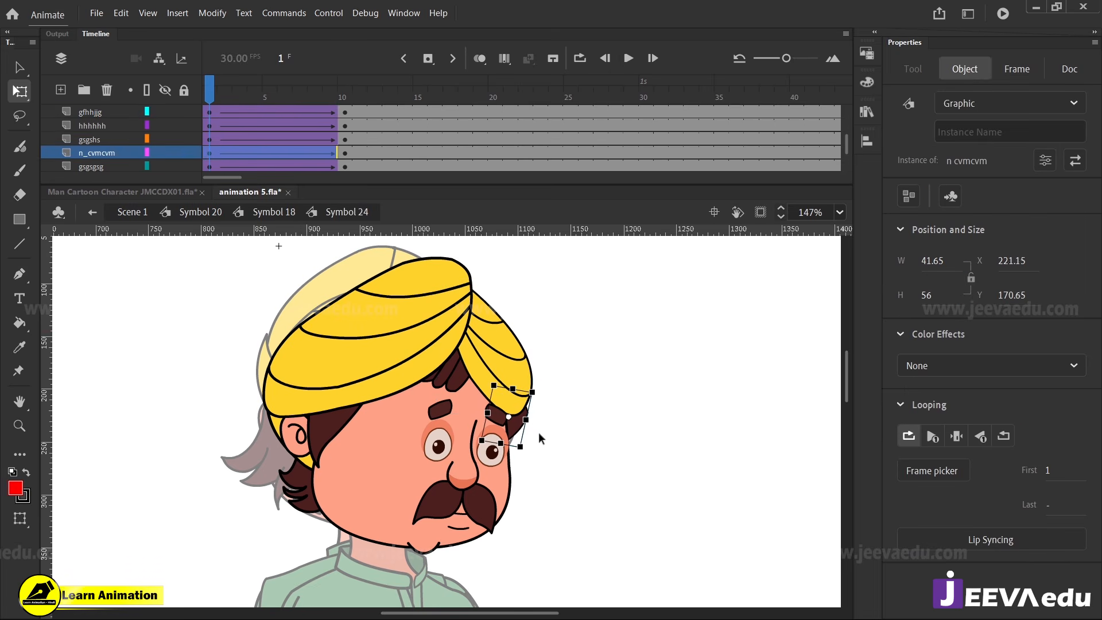
pyautogui.click(522, 378)
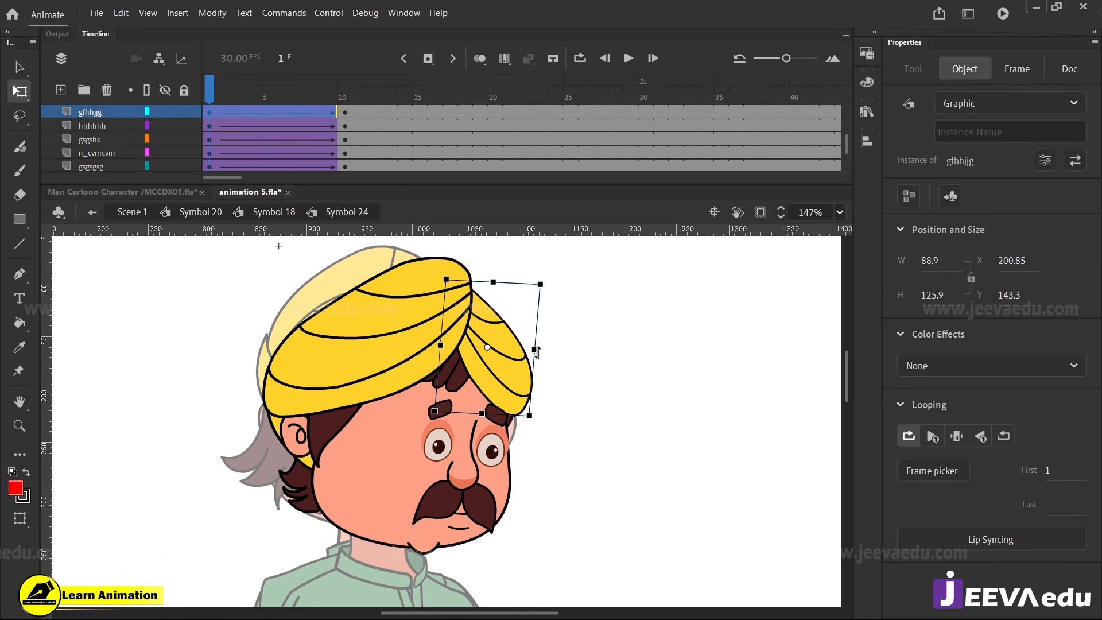
pyautogui.moveTo(535, 350); pyautogui.dragTo(524, 350)
# Narrow the turban's large front wrap from its far edge at frame 1 to about 168.5 wide and check the tween
pyautogui.click(364, 366)
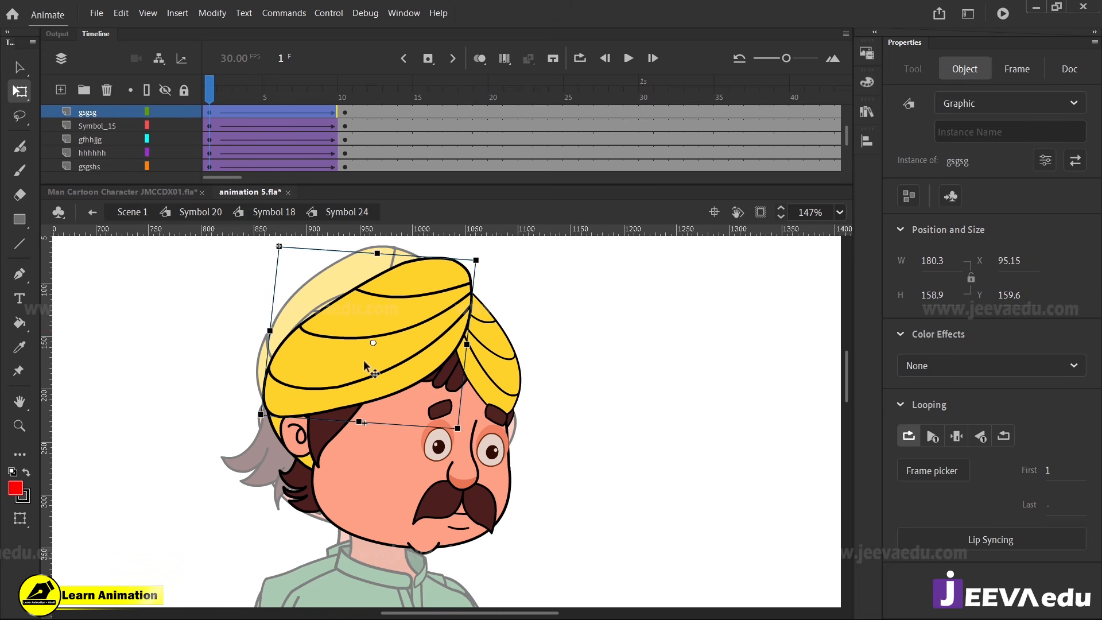
pyautogui.moveTo(223, 92); pyautogui.dragTo(190, 163)
pyautogui.click(404, 359)
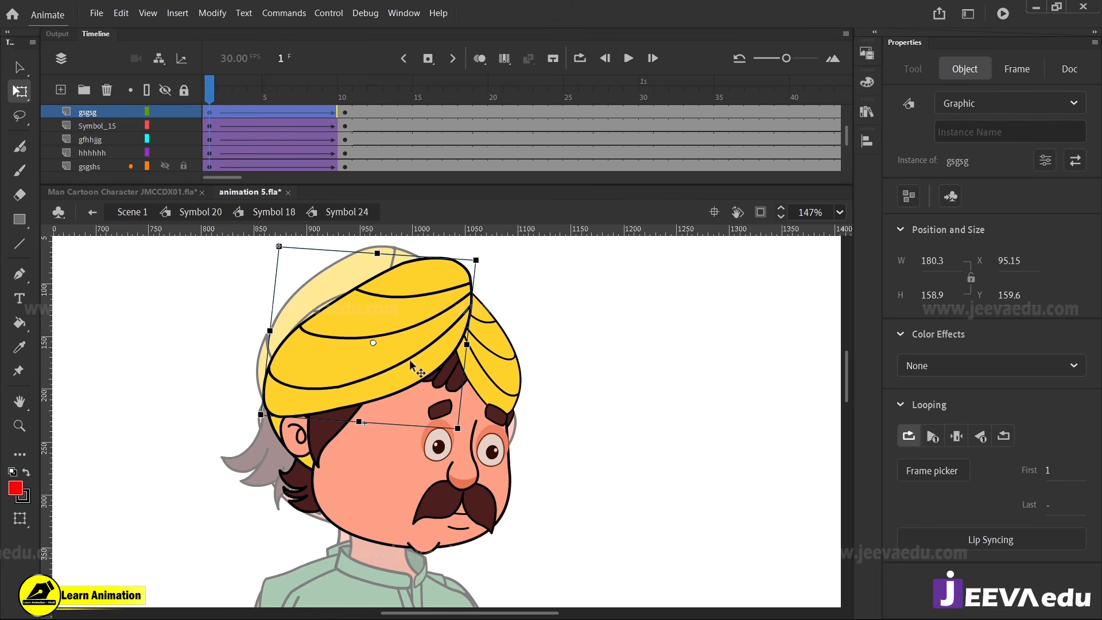
pyautogui.moveTo(464, 345); pyautogui.dragTo(455, 344)
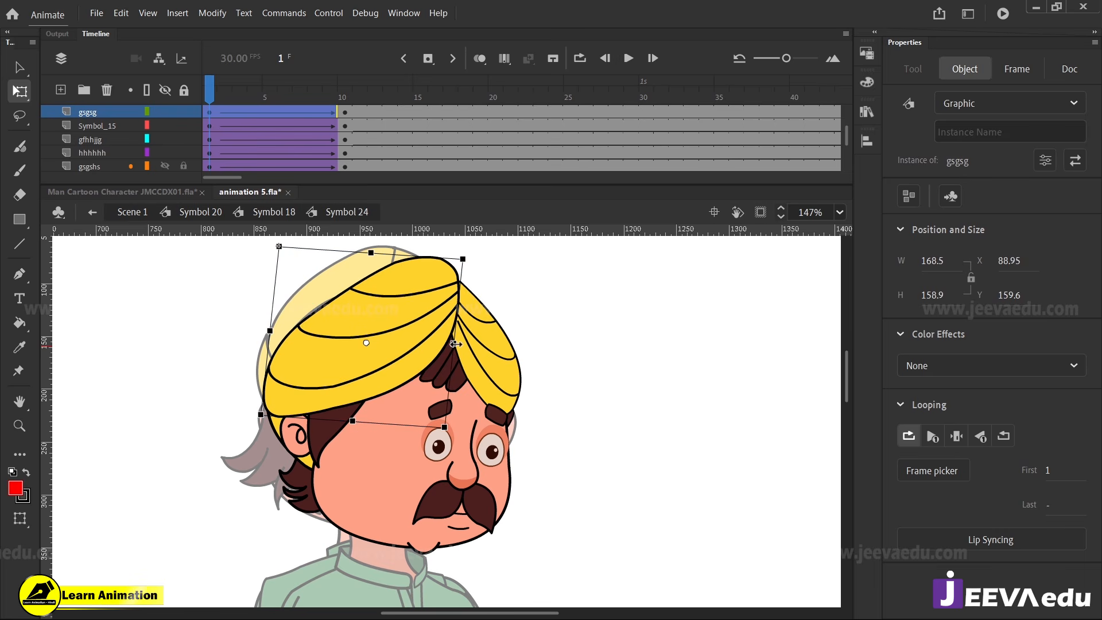
pyautogui.moveTo(238, 94); pyautogui.dragTo(187, 177)
# At frame 1, narrow the near-side sideburn to about 53.25 wide, nudge it toward the face, and preview the motion
pyautogui.click(304, 464)
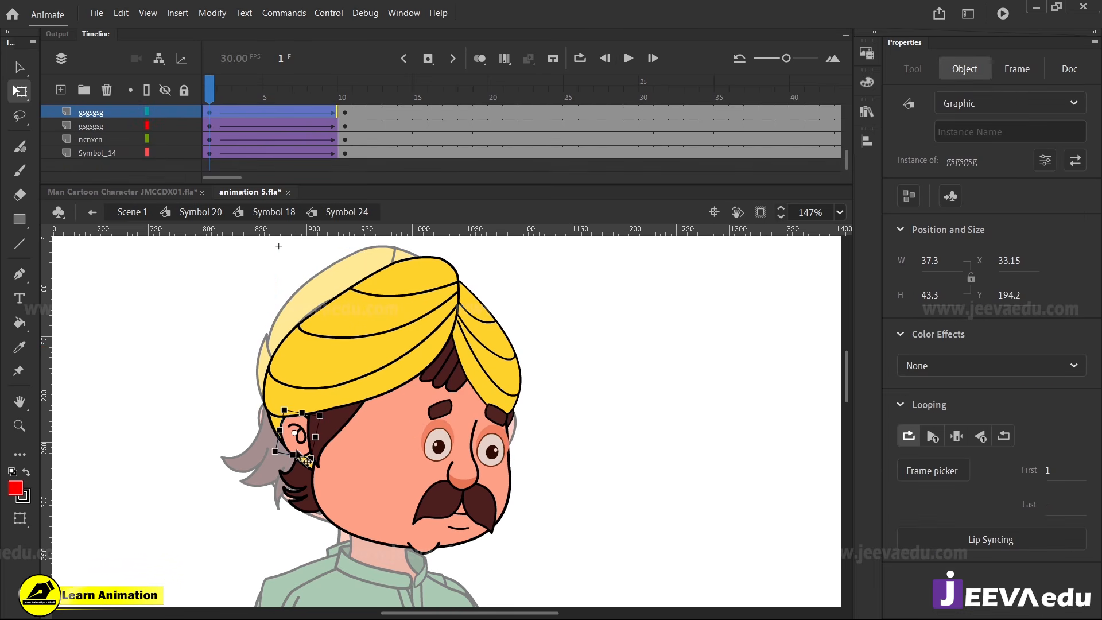
pyautogui.click(343, 436)
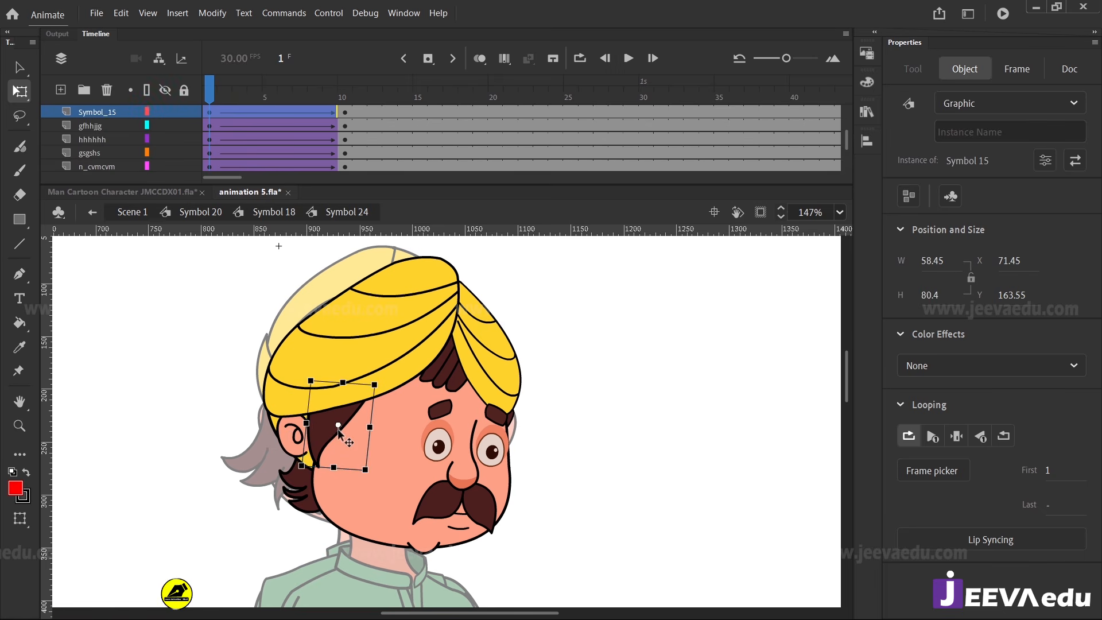
pyautogui.moveTo(222, 96); pyautogui.dragTo(204, 172)
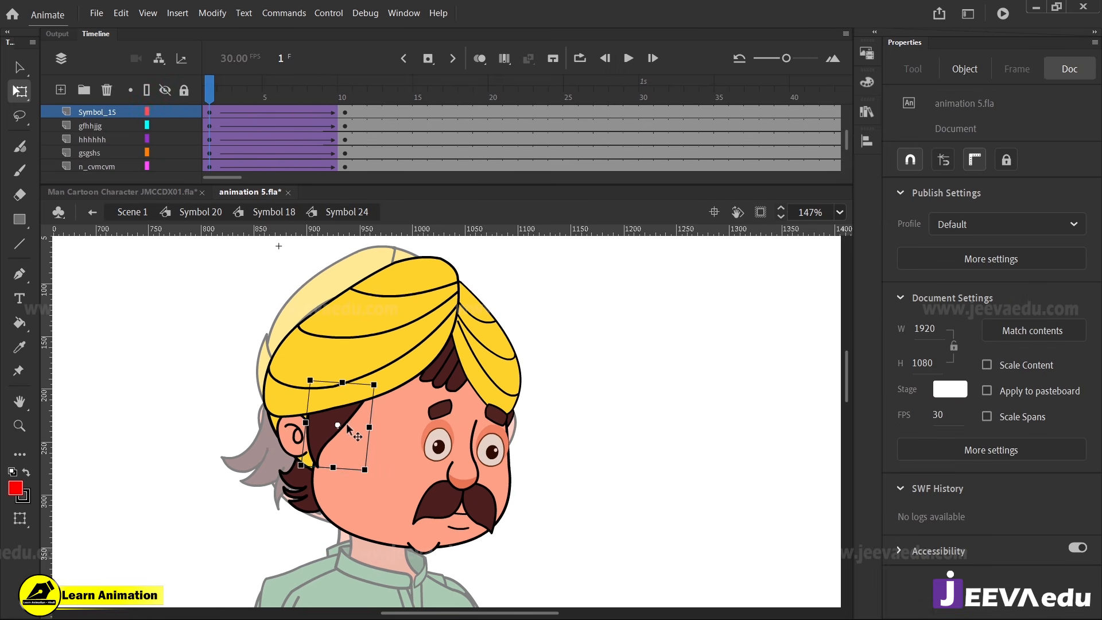
pyautogui.moveTo(348, 426); pyautogui.dragTo(360, 428)
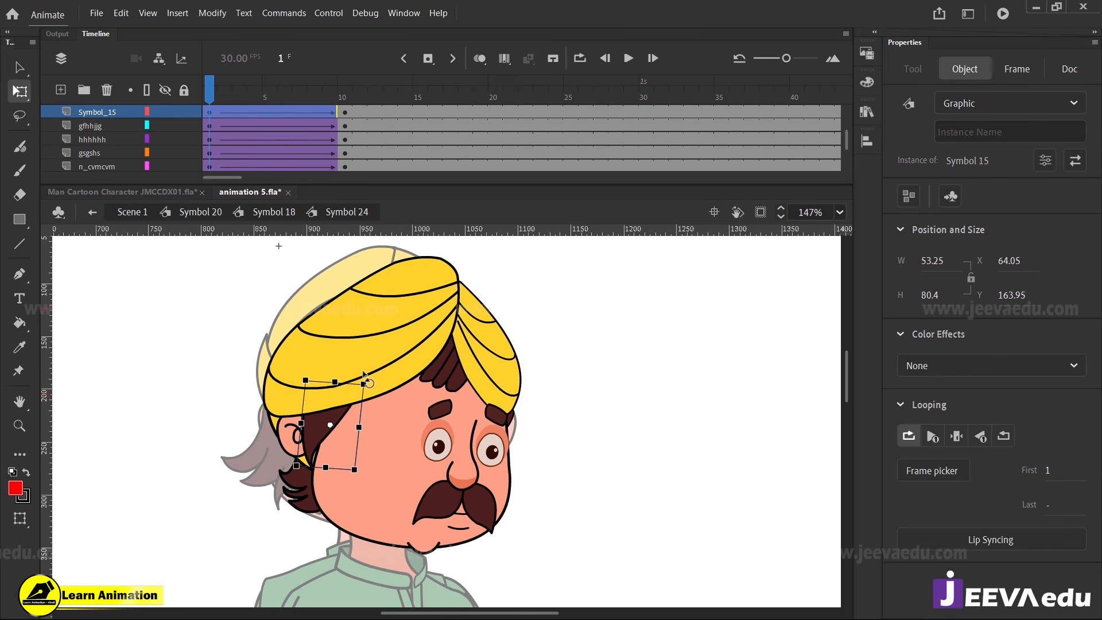
pyautogui.press('Right')
pyautogui.press('Right')
pyautogui.press('Right')
pyautogui.press('Right')
pyautogui.moveTo(231, 94); pyautogui.dragTo(208, 171)
# Reposition the hair behind the near ear (Symbol 14) at frame 1 so it extends farther out behind the head
pyautogui.click(295, 499)
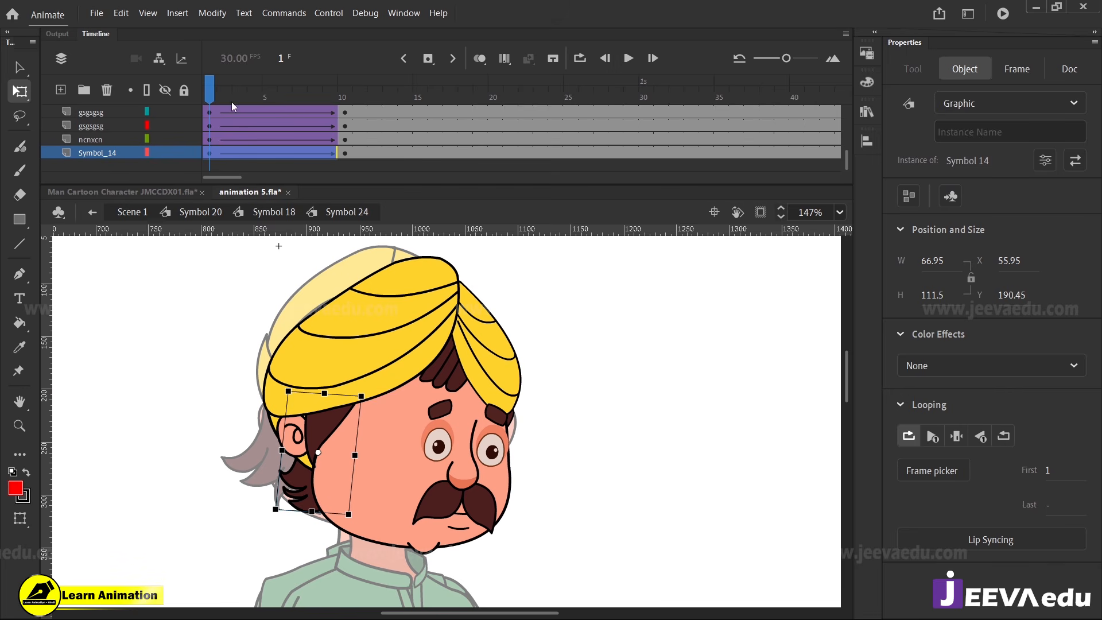
pyautogui.moveTo(232, 102); pyautogui.dragTo(209, 166)
pyautogui.click(308, 495)
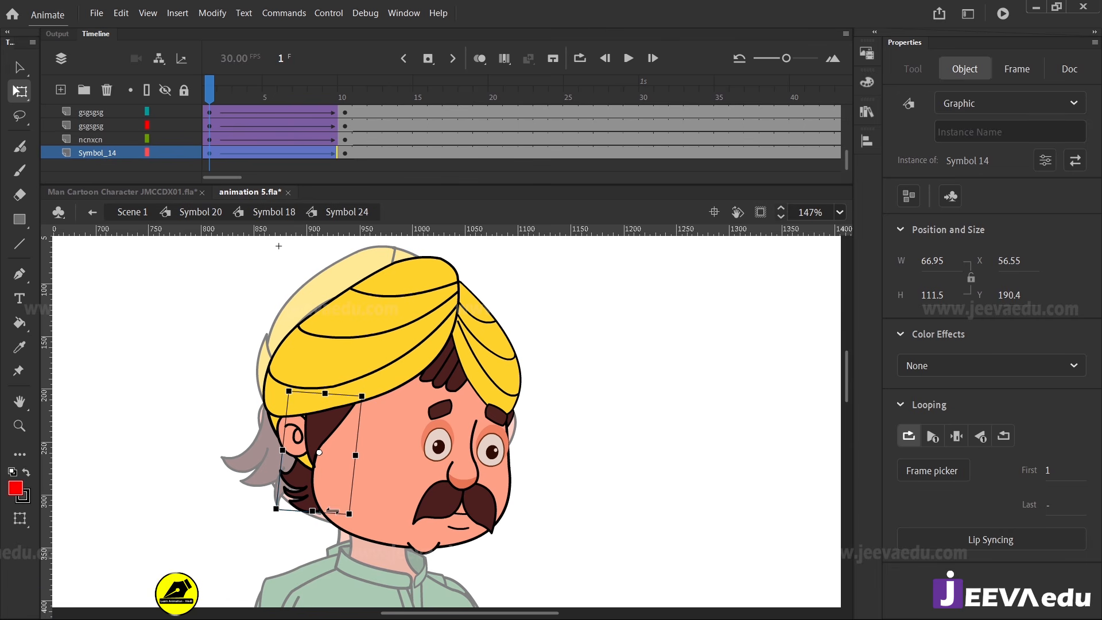
pyautogui.moveTo(213, 114); pyautogui.dragTo(206, 213)
pyautogui.press('Left')
pyautogui.press('Left')
pyautogui.press('Left')
pyautogui.press('Left')
pyautogui.press('Left')
pyautogui.press('Left')
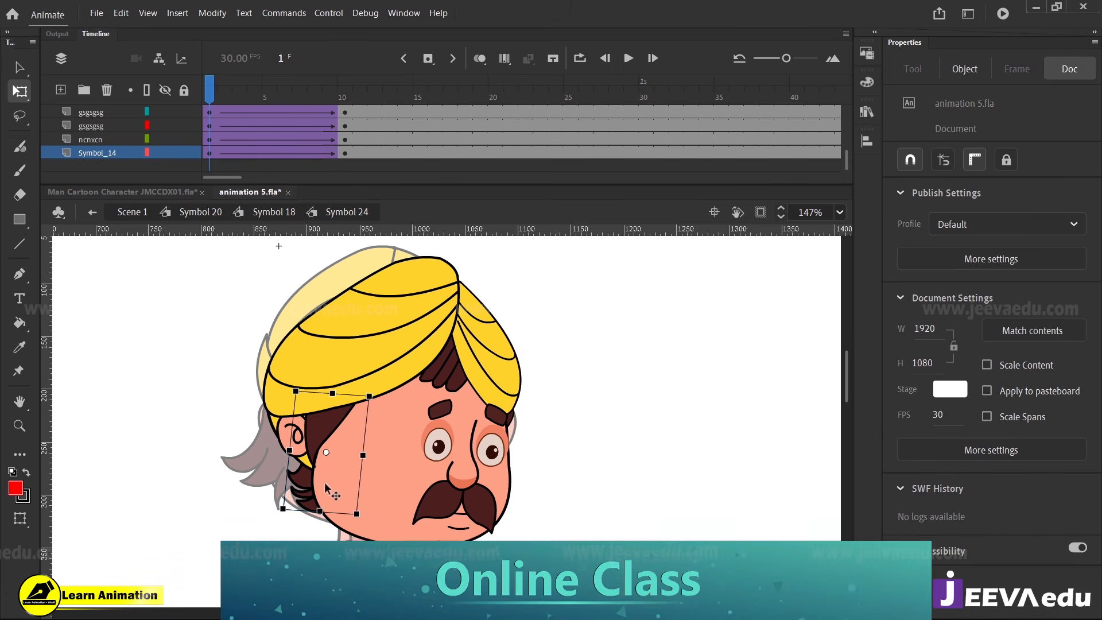
pyautogui.press('Left')
pyautogui.press('Left')
pyautogui.press('Left')
pyautogui.press('Left')
pyautogui.press('Left')
pyautogui.press('Left')
pyautogui.press('Left')
pyautogui.press('Left')
pyautogui.press('Left')
pyautogui.press('Left')
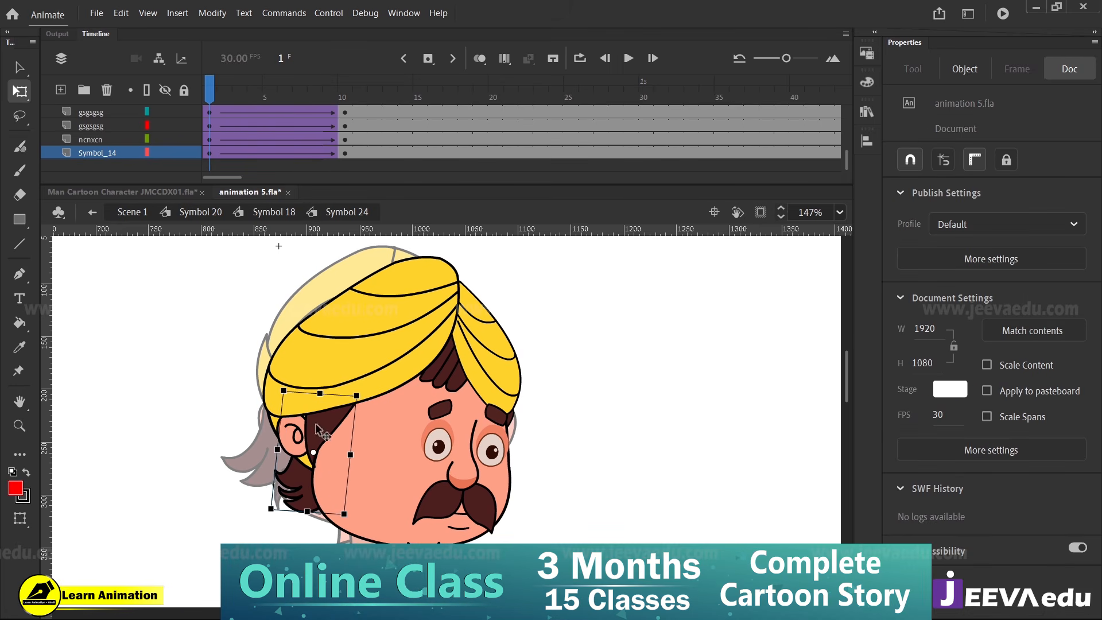
pyautogui.moveTo(212, 93); pyautogui.dragTo(204, 201)
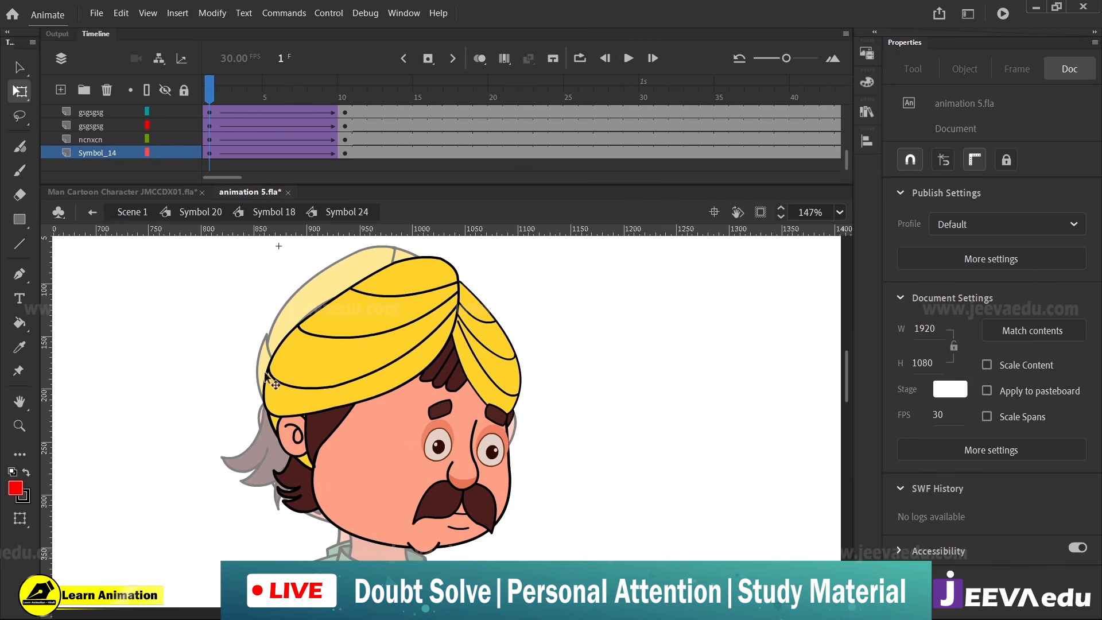
# Stretch the near-side turban pieces outward together at frame 1 to about 176.05 wide, X -7.5, and preview the turn
pyautogui.click(274, 433)
pyautogui.keyDown('shift'); pyautogui.click(287, 399); pyautogui.keyUp('shift')
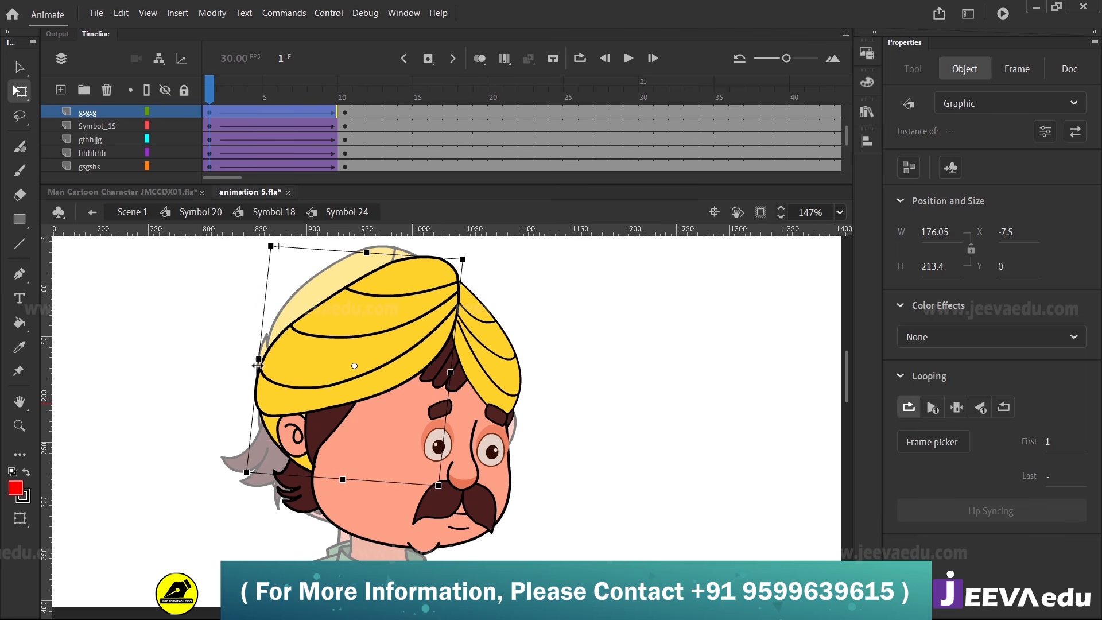
pyautogui.click(286, 112)
pyautogui.moveTo(274, 133); pyautogui.dragTo(347, 174)
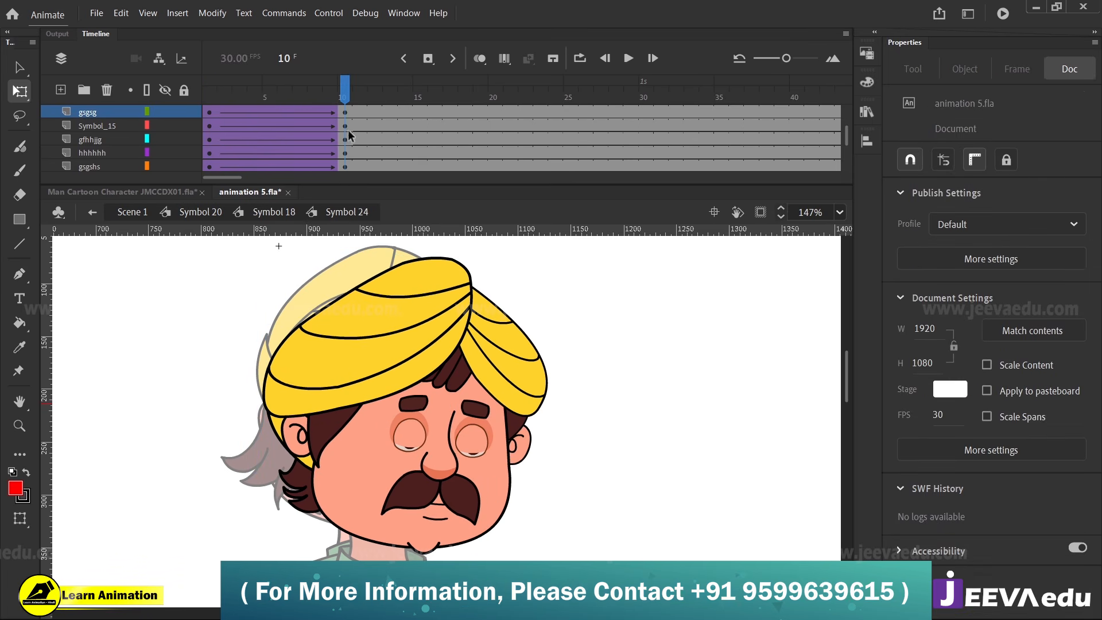
pyautogui.moveTo(347, 135); pyautogui.dragTo(109, 151)
# Shift the forehead hair under the turban toward the near side at frame 1 and scrub to check it
pyautogui.click(450, 384)
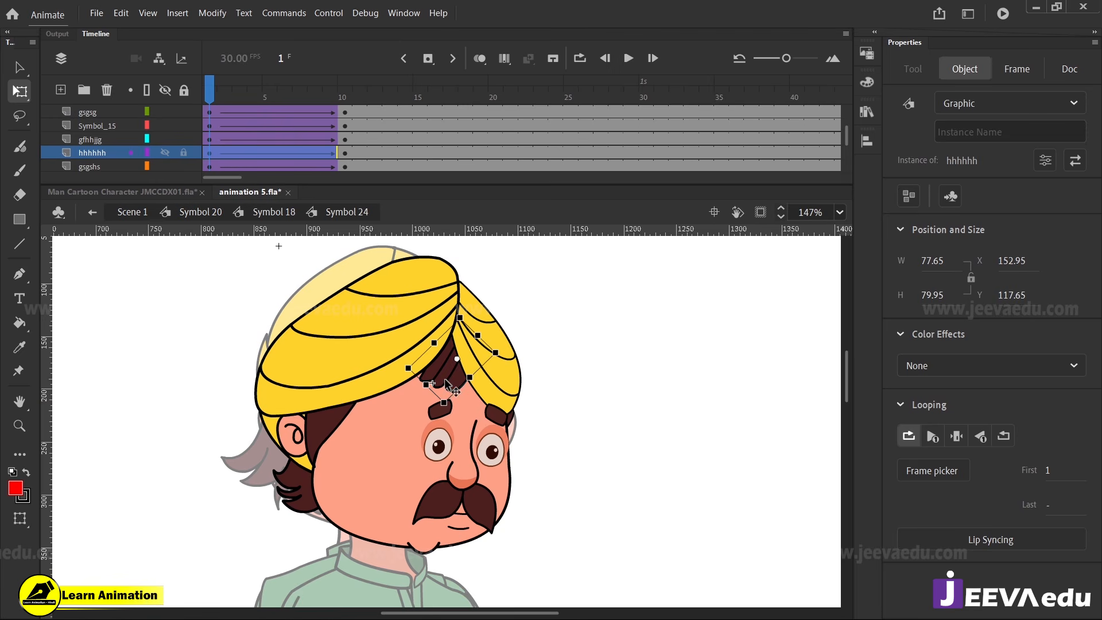
pyautogui.moveTo(444, 377); pyautogui.dragTo(431, 377)
pyautogui.moveTo(211, 91); pyautogui.dragTo(207, 182)
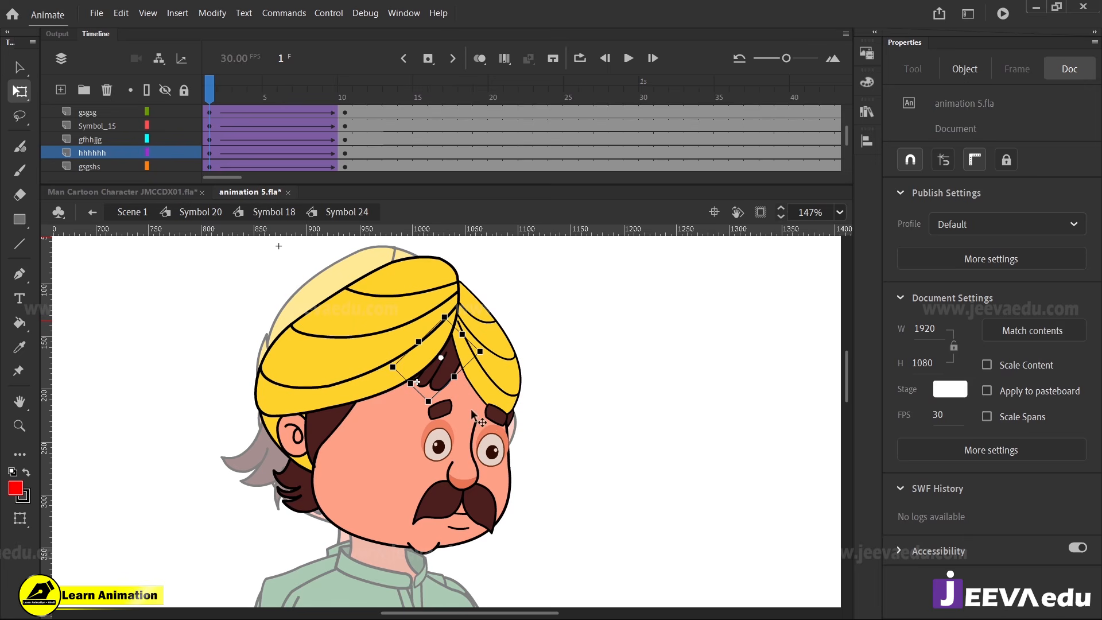
# Skew the face shape's chin toward the far side at frame 1, to about 187.7 wide, X 139.85, and preview the tween
pyautogui.click(446, 449)
pyautogui.press('z')
pyautogui.click(448, 456)
pyautogui.press('v')
pyautogui.press('z')
pyautogui.keyDown('alt'); pyautogui.click(411, 475); pyautogui.keyUp('alt')
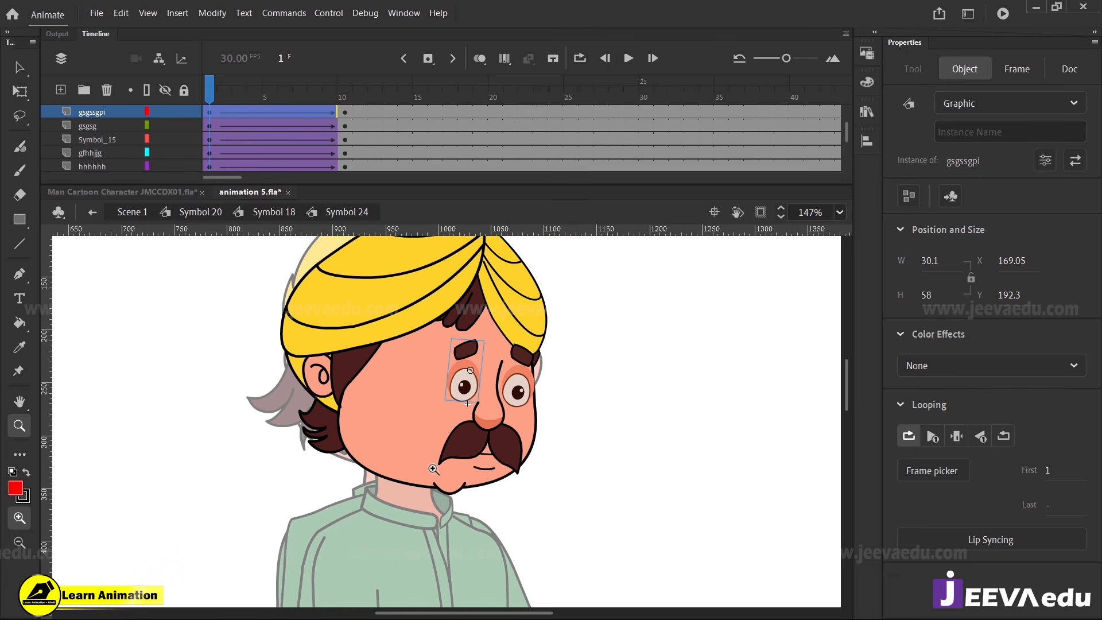
pyautogui.press('v')
pyautogui.click(425, 437)
pyautogui.press('q')
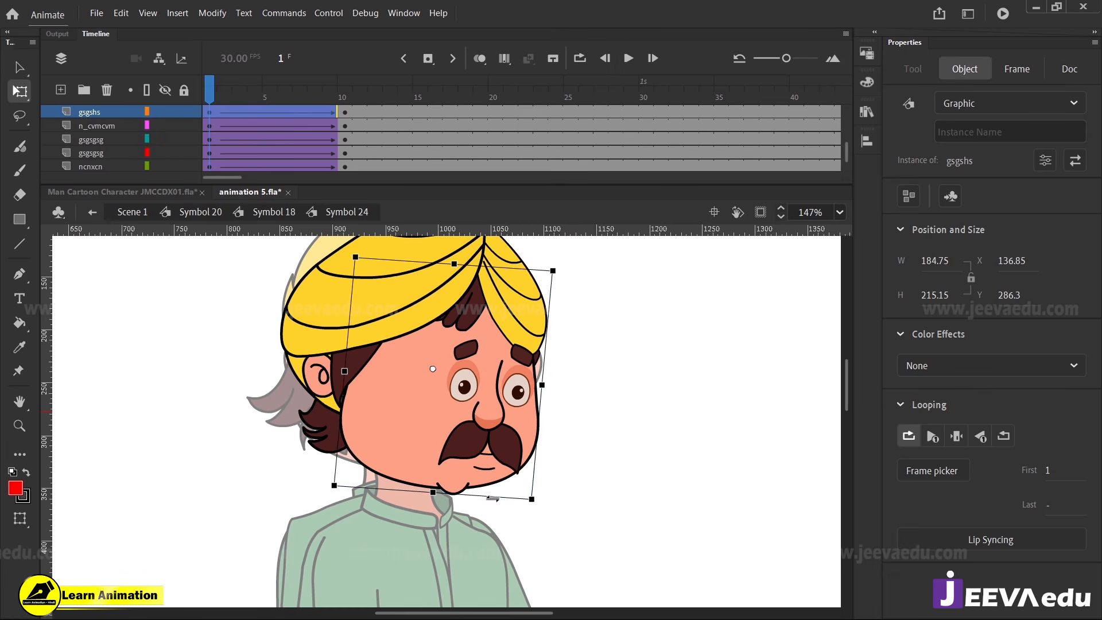
pyautogui.moveTo(492, 499); pyautogui.dragTo(496, 498)
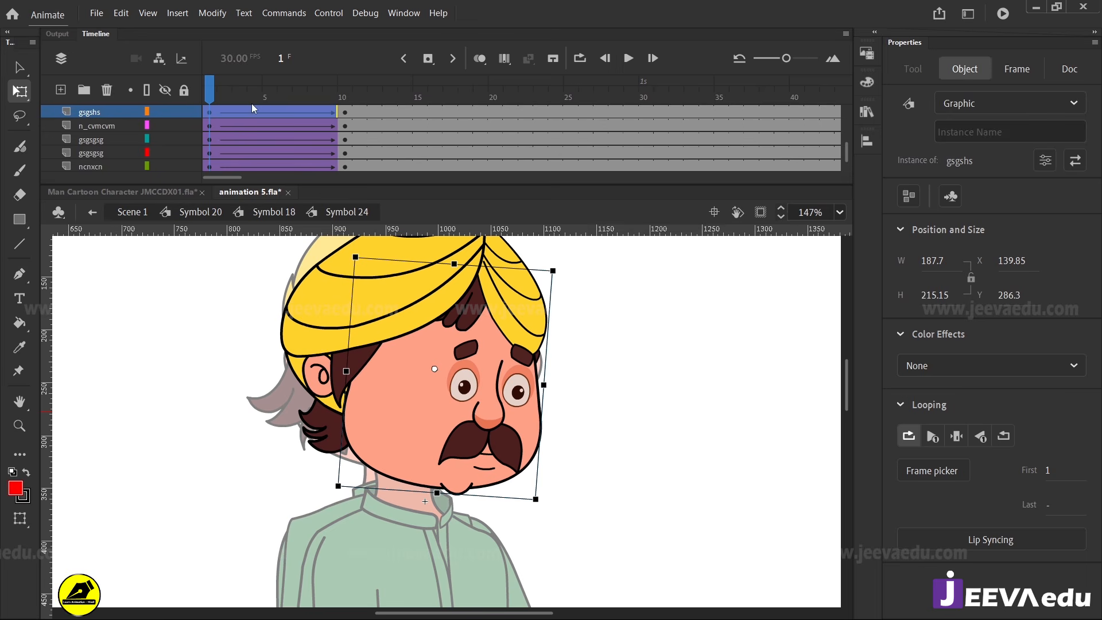
pyautogui.moveTo(256, 97); pyautogui.dragTo(230, 153)
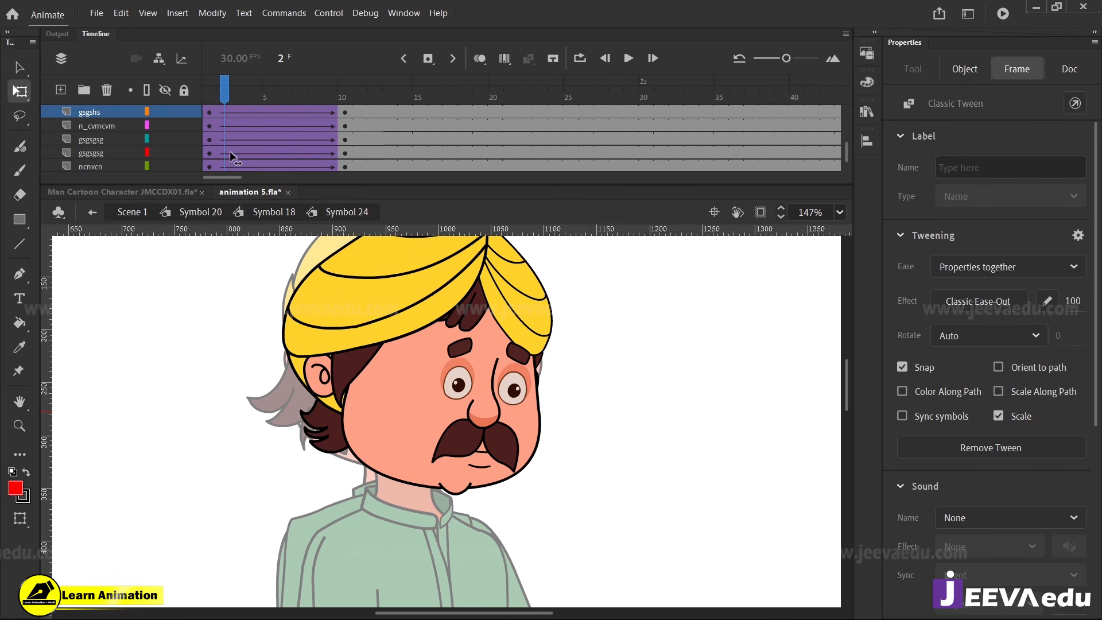
# Open the near eye symbol gsgssgpi for in-place editing at frame 1 of Symbol 24
pyautogui.press('z')
pyautogui.click(475, 409)
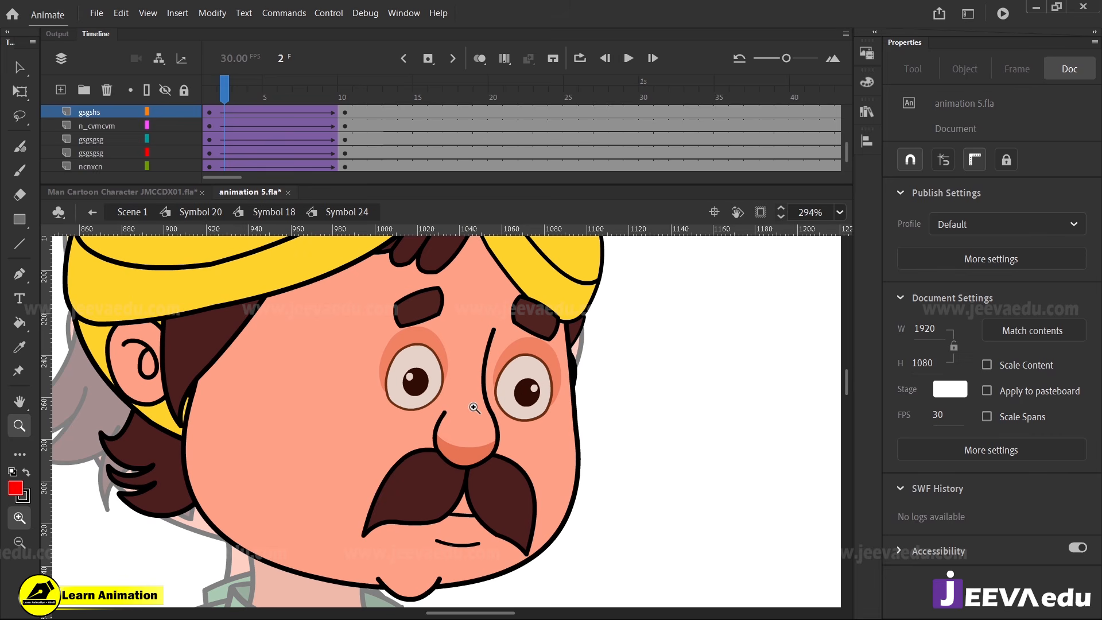
pyautogui.press('v')
pyautogui.click(208, 101)
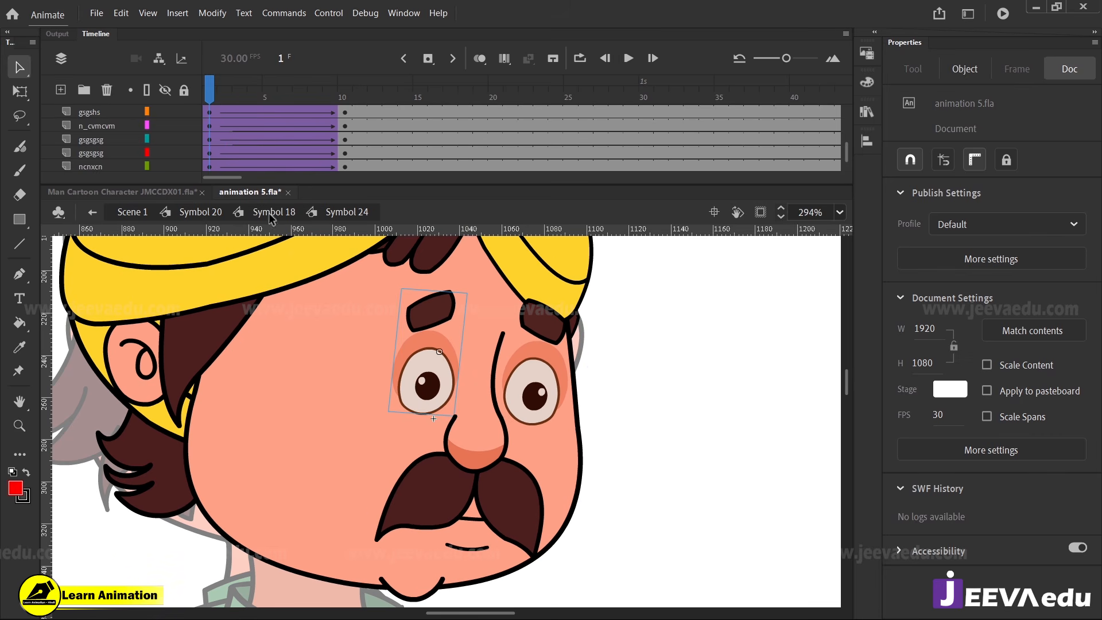
pyautogui.doubleClick(427, 393)
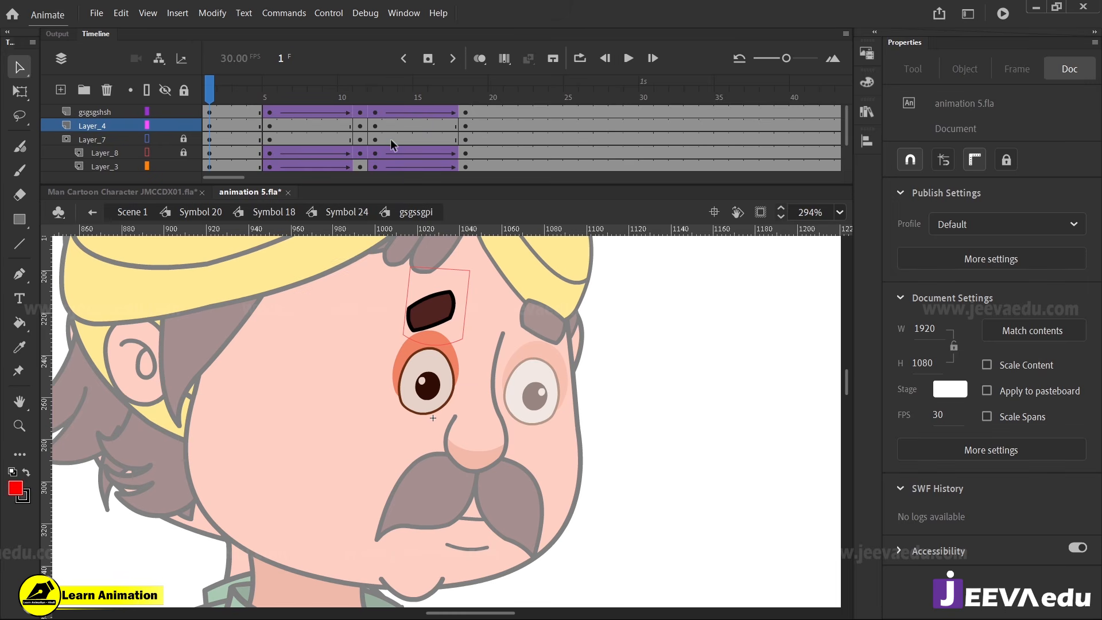
# Clear the keyframes on frames 5 to 11 across the animated layers of the near eye symbol
pyautogui.scroll(-3, 360, 133)
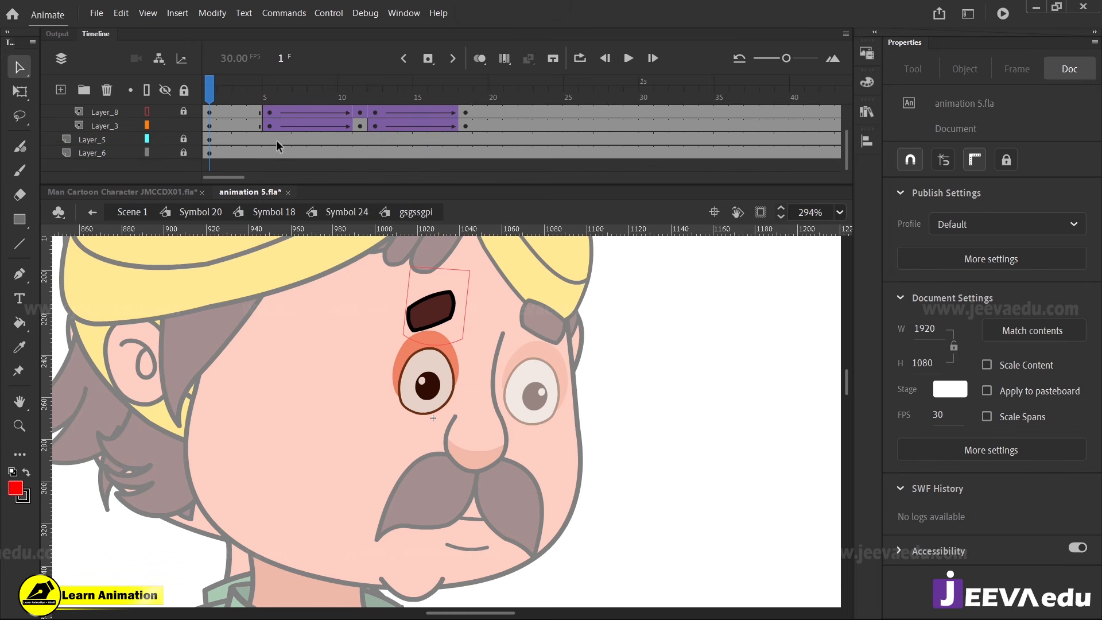
pyautogui.moveTo(274, 124); pyautogui.dragTo(465, 88)
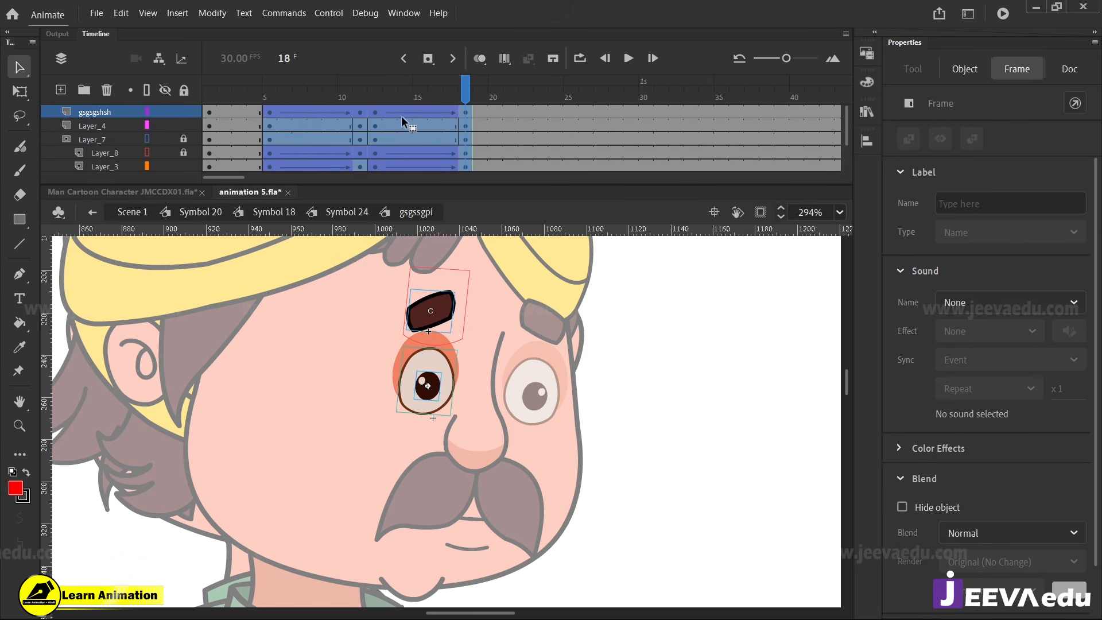
pyautogui.moveTo(375, 115); pyautogui.dragTo(151, 166)
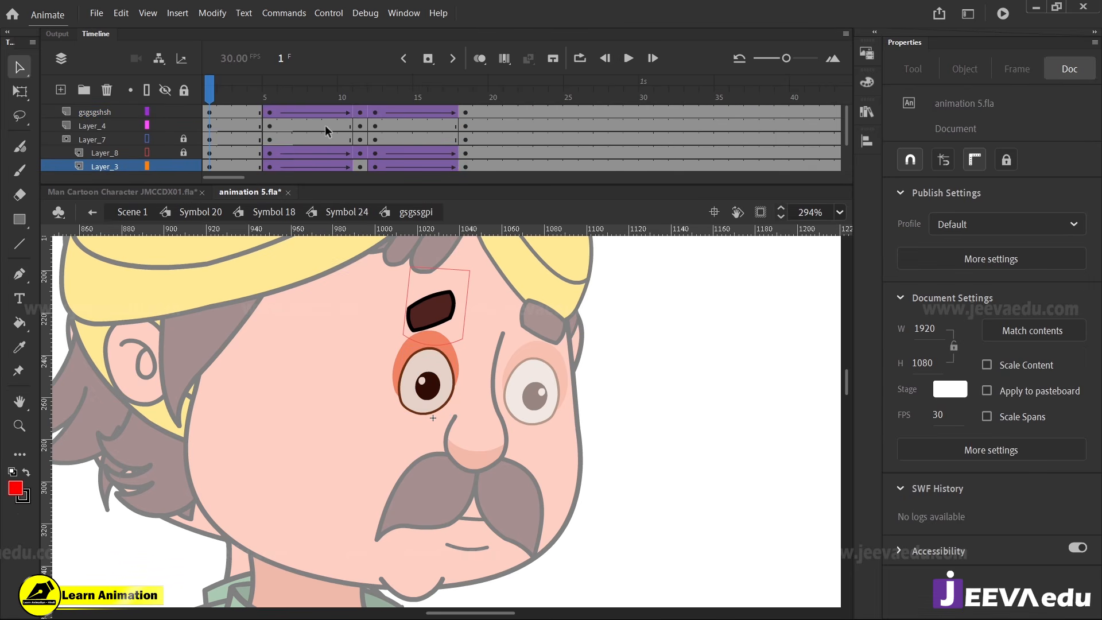
pyautogui.moveTo(360, 114); pyautogui.dragTo(273, 150)
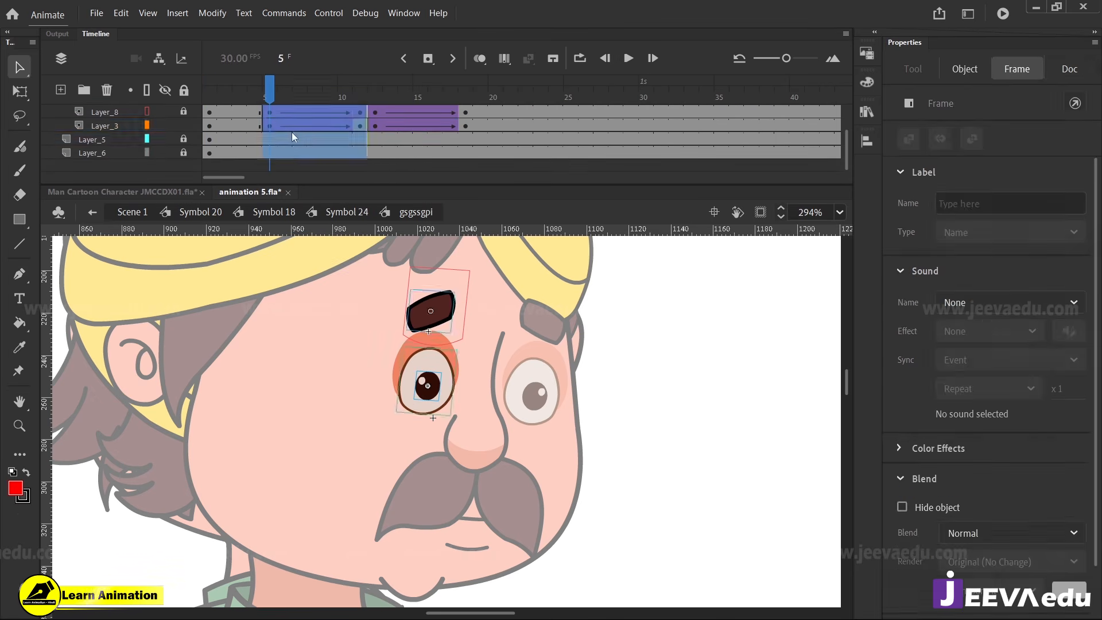
pyautogui.rightClick(291, 132)
pyautogui.click(341, 275)
# Move the near eye's tween frames 12 to 18 on all animated layers to start at frame 1 and leave the symbol
pyautogui.scroll(1, 391, 116)
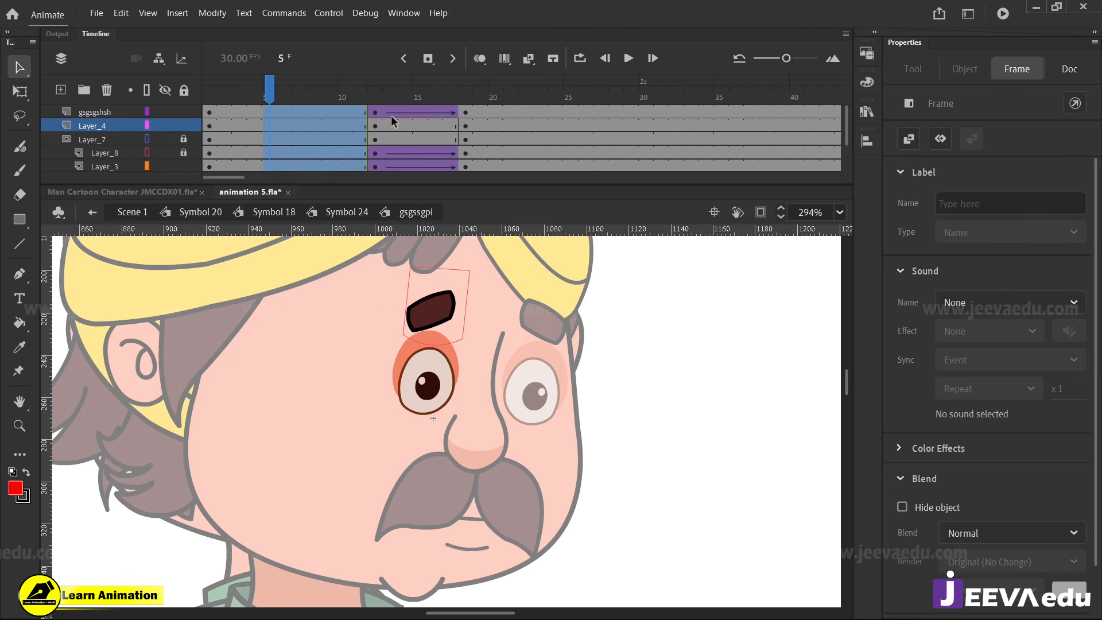
pyautogui.moveTo(380, 110); pyautogui.dragTo(467, 128)
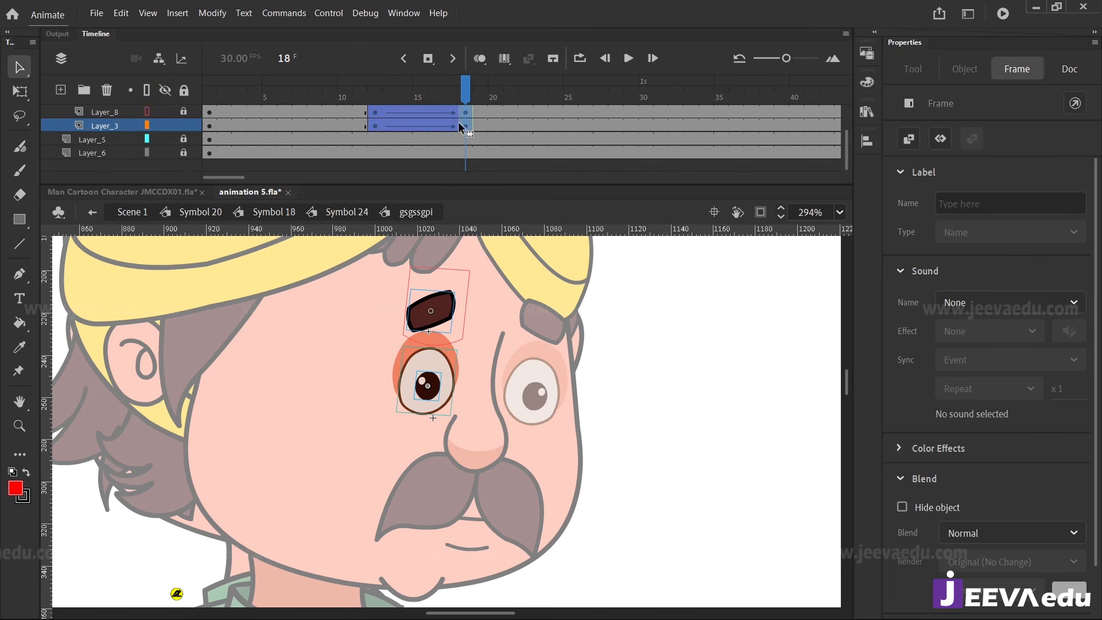
pyautogui.scroll(2, 462, 128)
pyautogui.moveTo(408, 109); pyautogui.dragTo(242, 114)
pyautogui.doubleClick(257, 369)
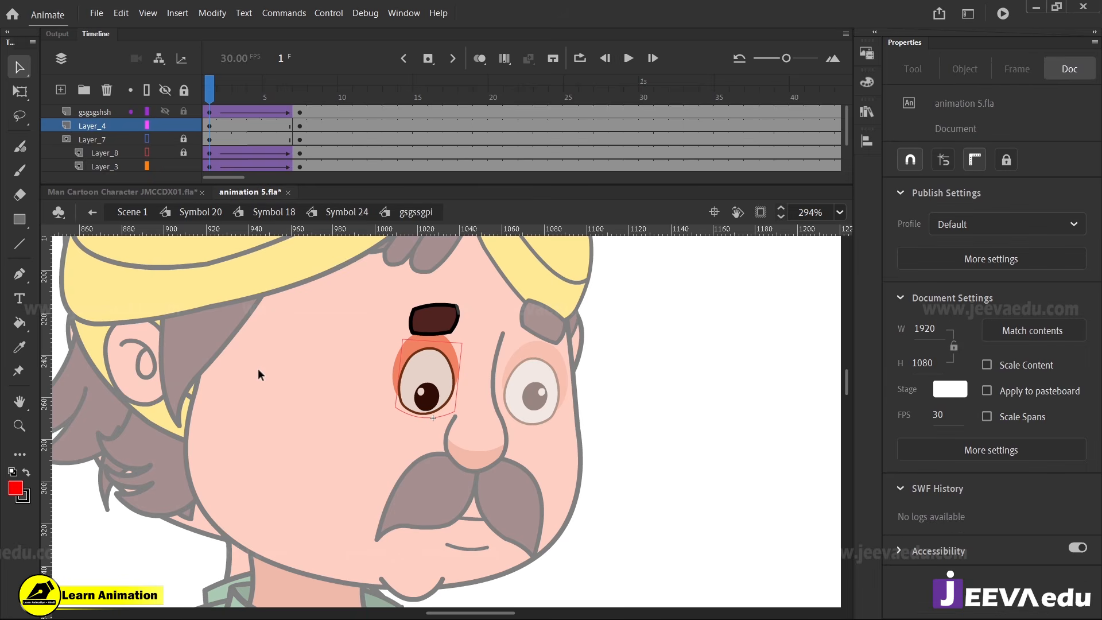
# Open the far eye symbol gsgssgpi copy in place and clear its keyframes on frames 5 to 11
pyautogui.doubleClick(531, 409)
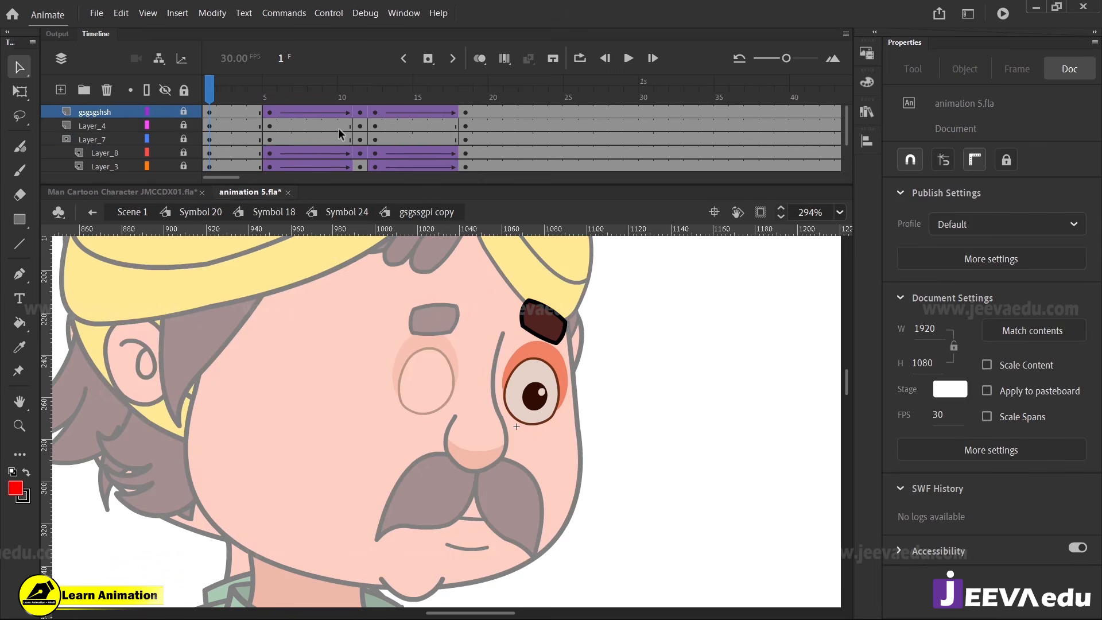
pyautogui.moveTo(272, 125); pyautogui.dragTo(464, 104)
pyautogui.moveTo(373, 111); pyautogui.dragTo(166, 188)
pyautogui.scroll(-2, 309, 131)
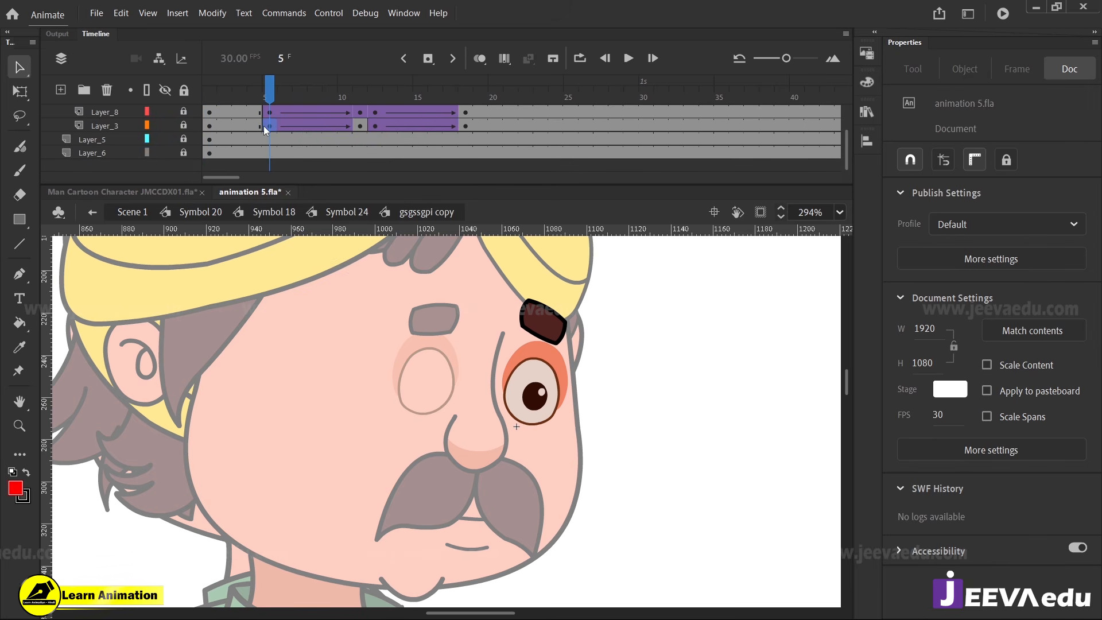
pyautogui.moveTo(264, 126); pyautogui.dragTo(466, 67)
pyautogui.rightClick(359, 115)
pyautogui.click(390, 254)
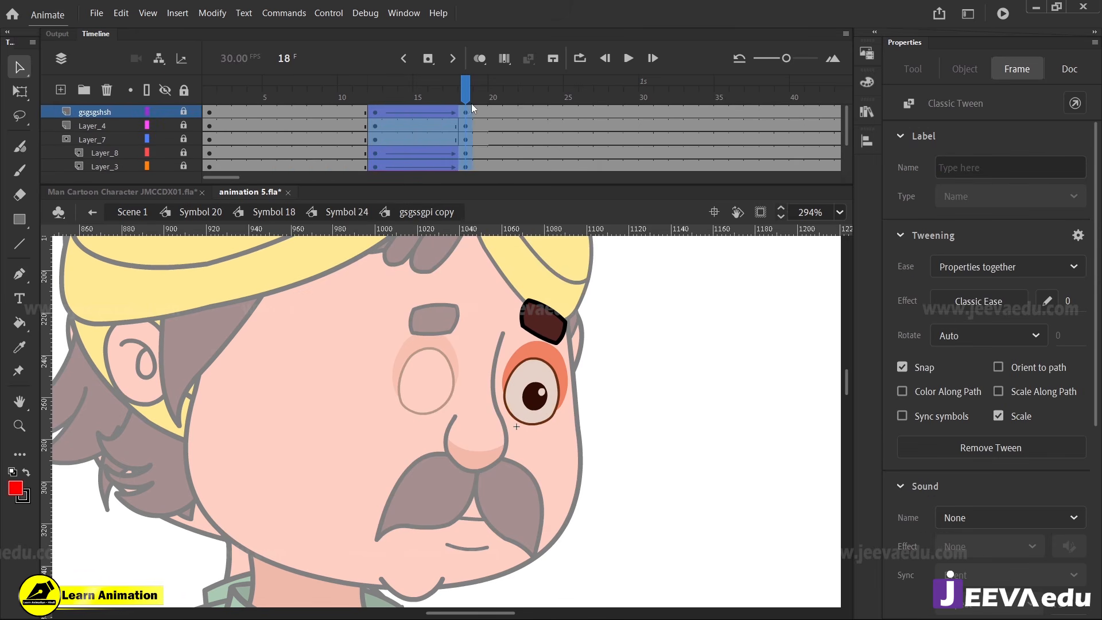
# Move the far eye's tween frames 12 to 18 to start at frame 1, leave the symbol and preview the face
pyautogui.moveTo(469, 105); pyautogui.dragTo(238, 111)
pyautogui.click(652, 400)
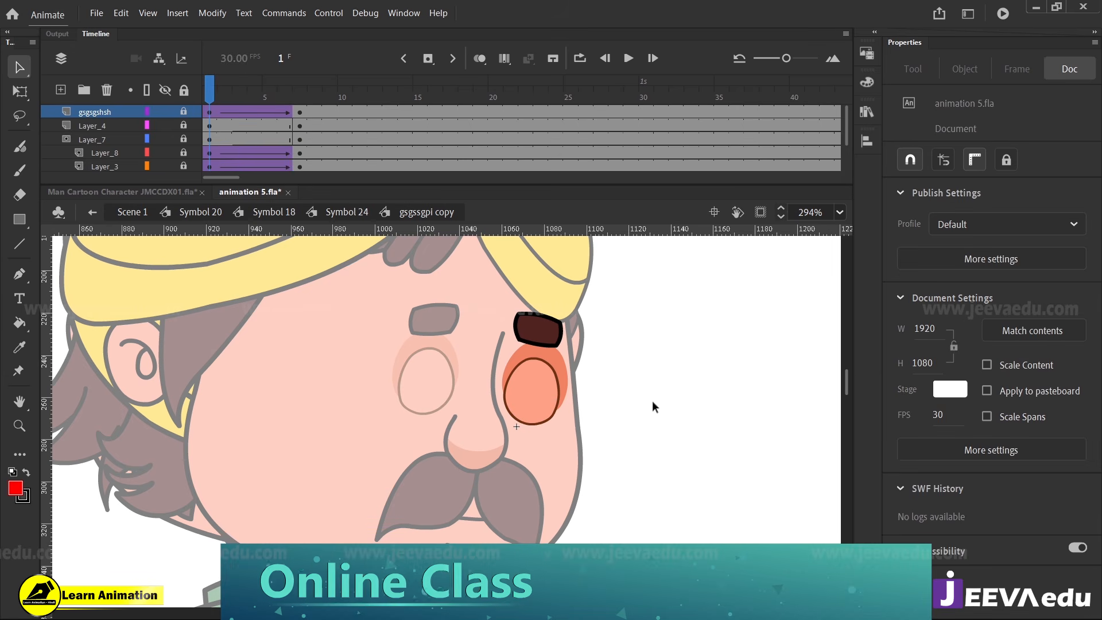
pyautogui.doubleClick(600, 408)
pyautogui.moveTo(209, 99); pyautogui.dragTo(217, 168)
pyautogui.keyDown('ctrl'); pyautogui.keyDown('shift'); pyautogui.click(408, 399); pyautogui.keyUp('shift'); pyautogui.keyUp('ctrl')
pyautogui.keyDown('ctrl'); pyautogui.keyDown('shift'); pyautogui.click(423, 428); pyautogui.keyUp('shift'); pyautogui.keyUp('ctrl')
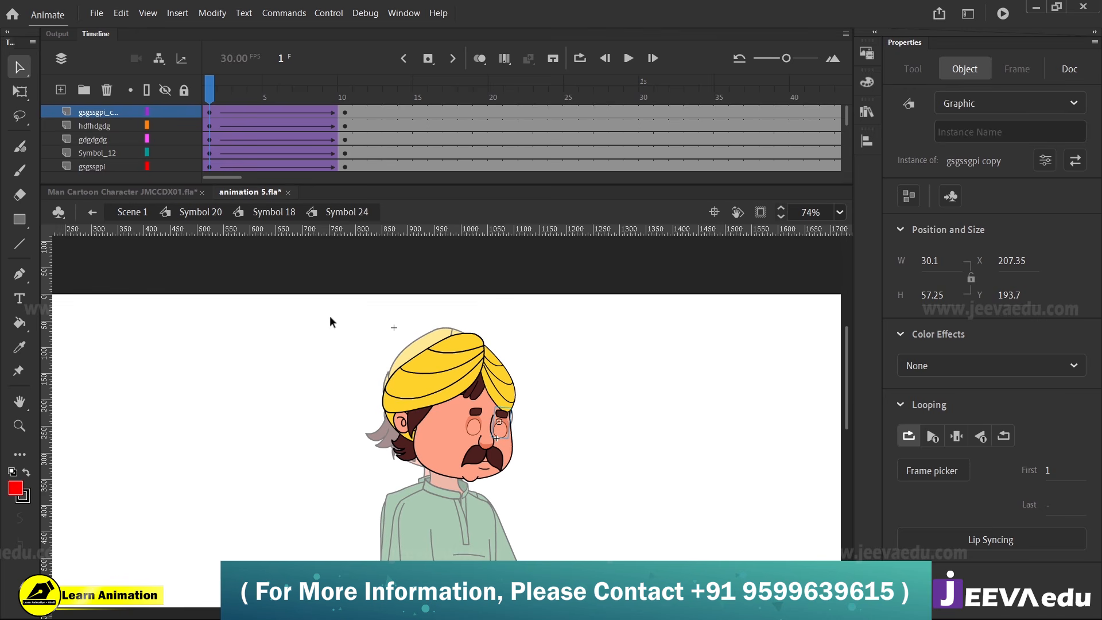
# Return to Symbol 18, rotate the head slightly clockwise at frame 1 and scrub the tween
pyautogui.click(287, 217)
pyautogui.press('q')
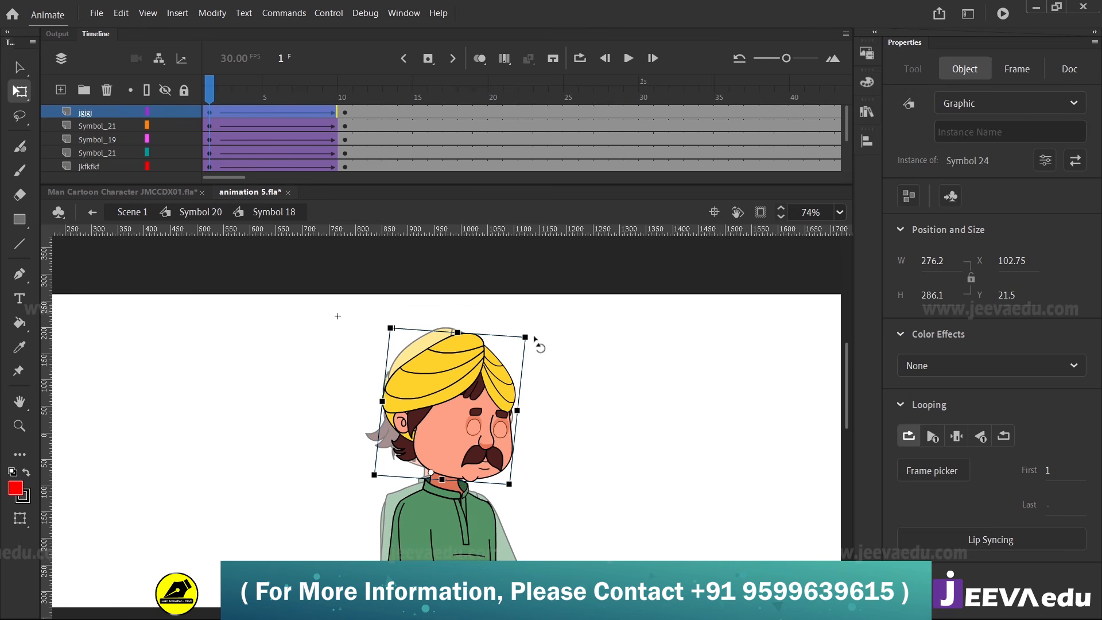
pyautogui.moveTo(535, 343); pyautogui.dragTo(536, 345)
pyautogui.click(225, 112)
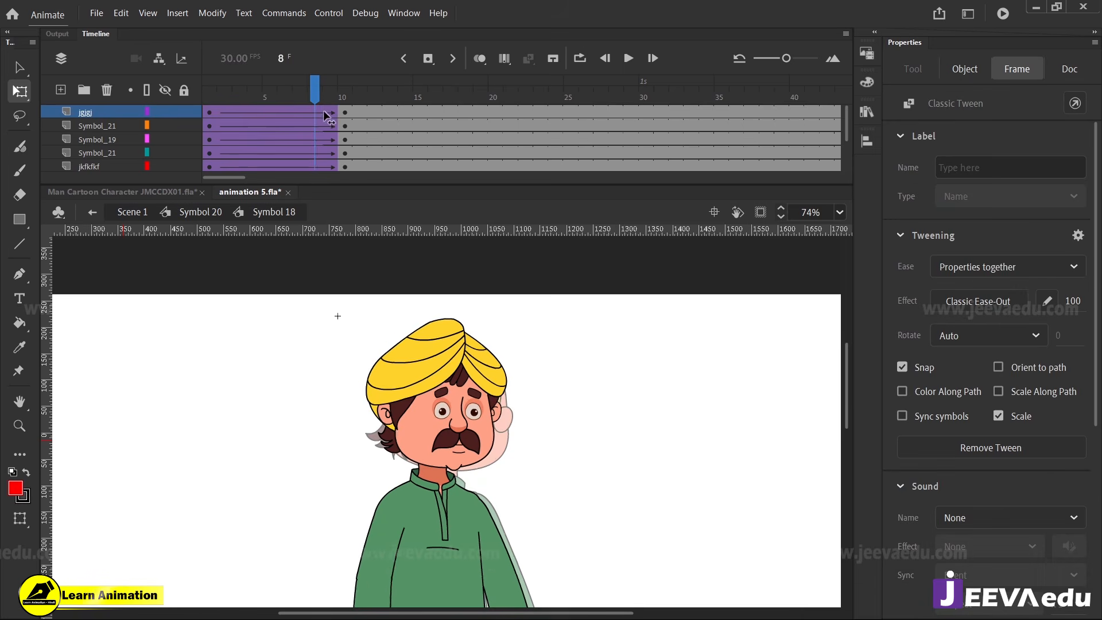
pyautogui.moveTo(226, 135); pyautogui.dragTo(206, 178)
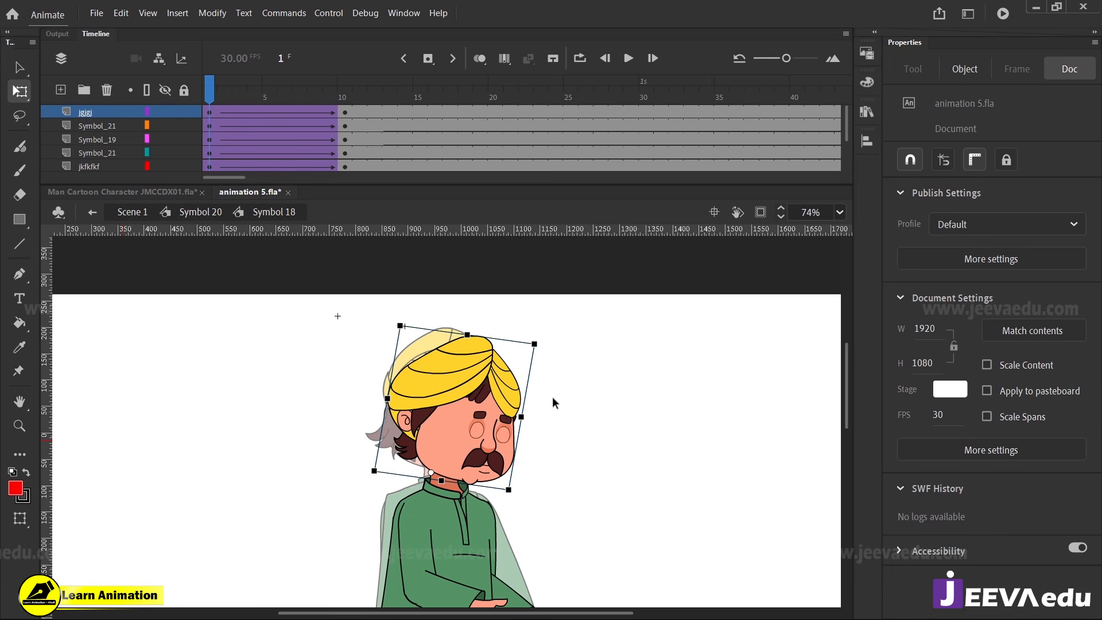
# Tilt the head further forward at frame 1, nudge it down onto the neck and preview the turn
pyautogui.moveTo(543, 346); pyautogui.dragTo(547, 374)
pyautogui.press('Down')
pyautogui.press('Down')
pyautogui.press('Down')
pyautogui.press('Down')
pyautogui.press('Down')
pyautogui.moveTo(223, 90); pyautogui.dragTo(177, 158)
pyautogui.moveTo(575, 460); pyautogui.dragTo(563, 406)
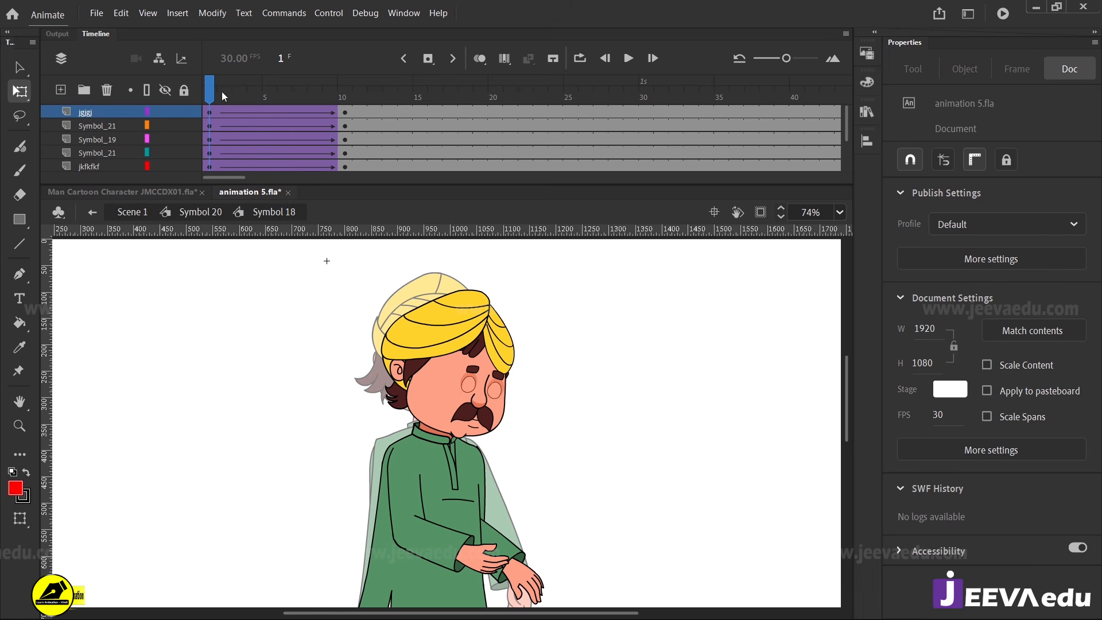
pyautogui.moveTo(222, 91); pyautogui.dragTo(206, 167)
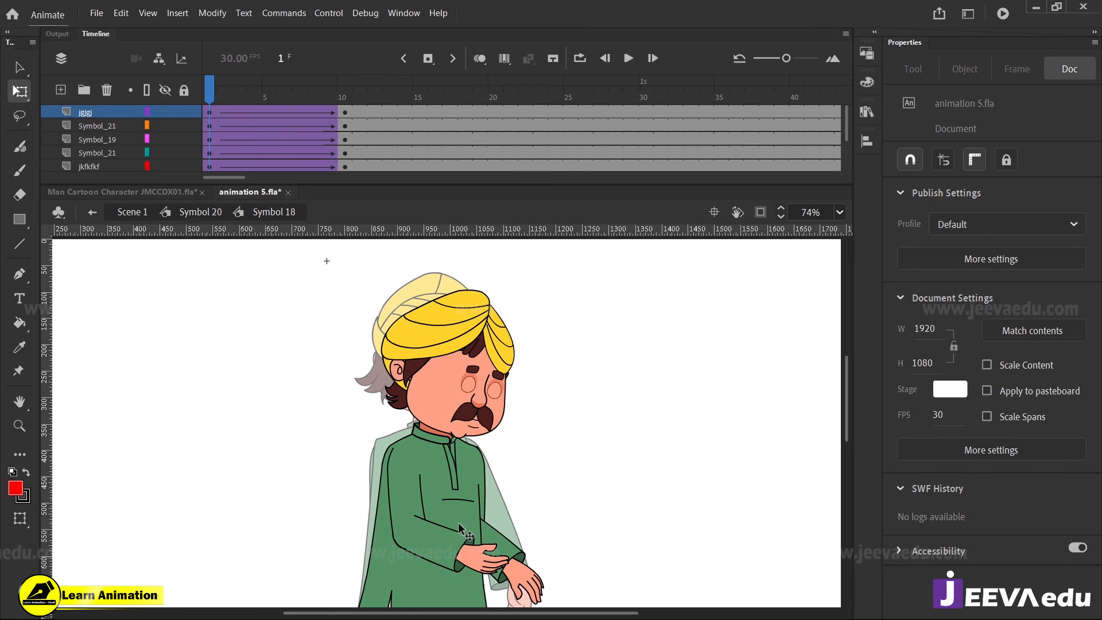
# Open the kurta Symbol 19 in place and nudge the chest pocket line toward the far side to X -81.95 at frame 1
pyautogui.click(455, 495)
pyautogui.press('z')
pyautogui.click(457, 504)
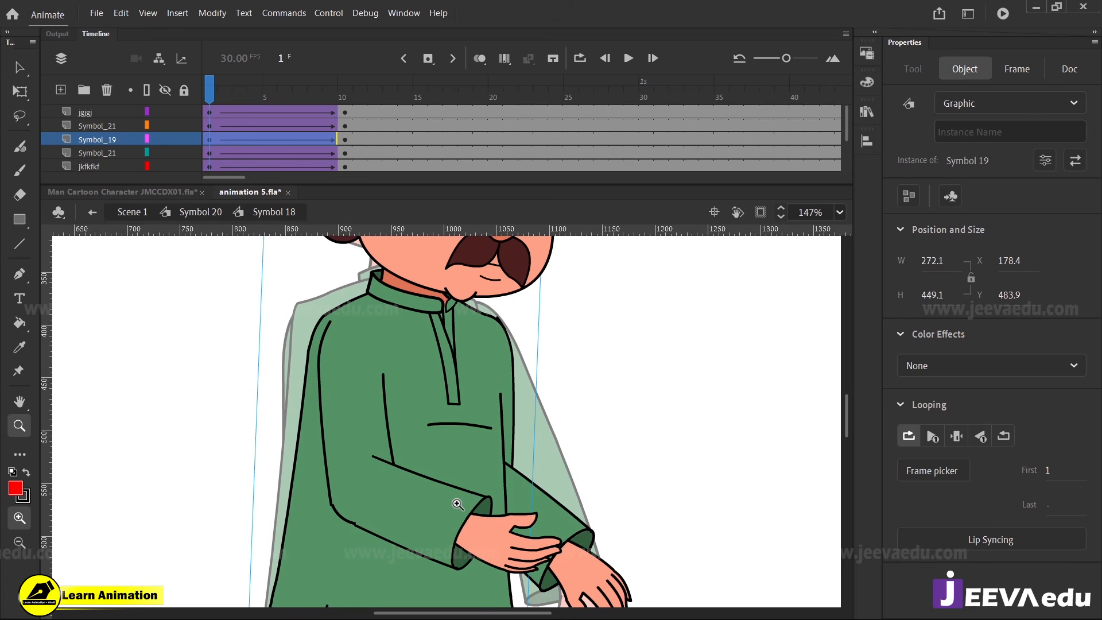
pyautogui.press('v')
pyautogui.doubleClick(463, 445)
pyautogui.click(478, 426)
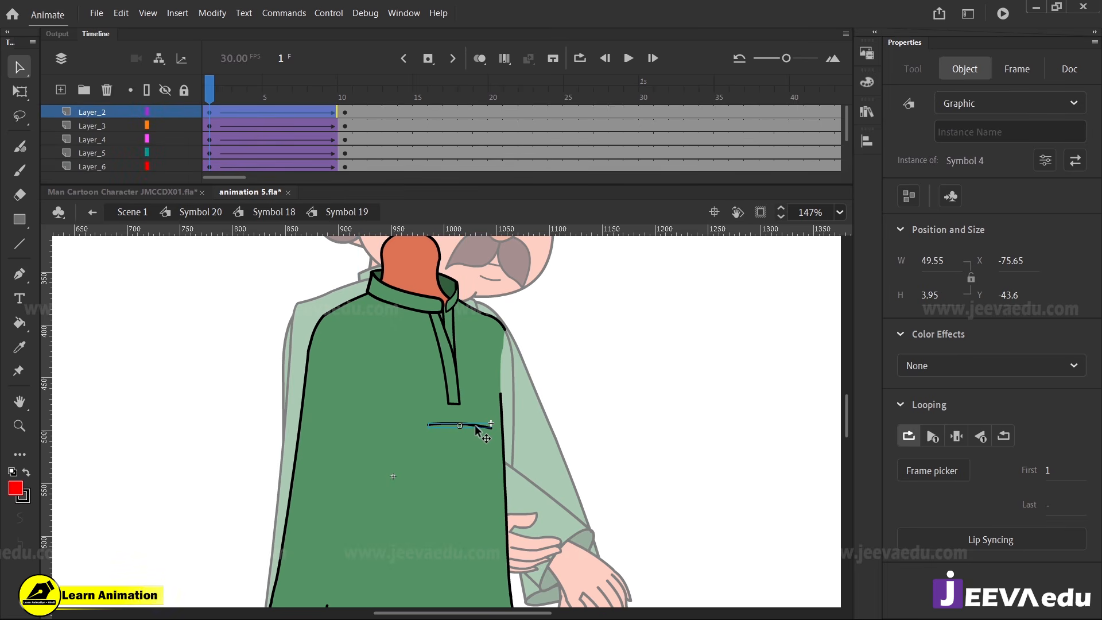
pyautogui.press('Right')
pyautogui.press('Right')
pyautogui.press('Right')
pyautogui.press('Right')
pyautogui.press('Right')
pyautogui.press('Right')
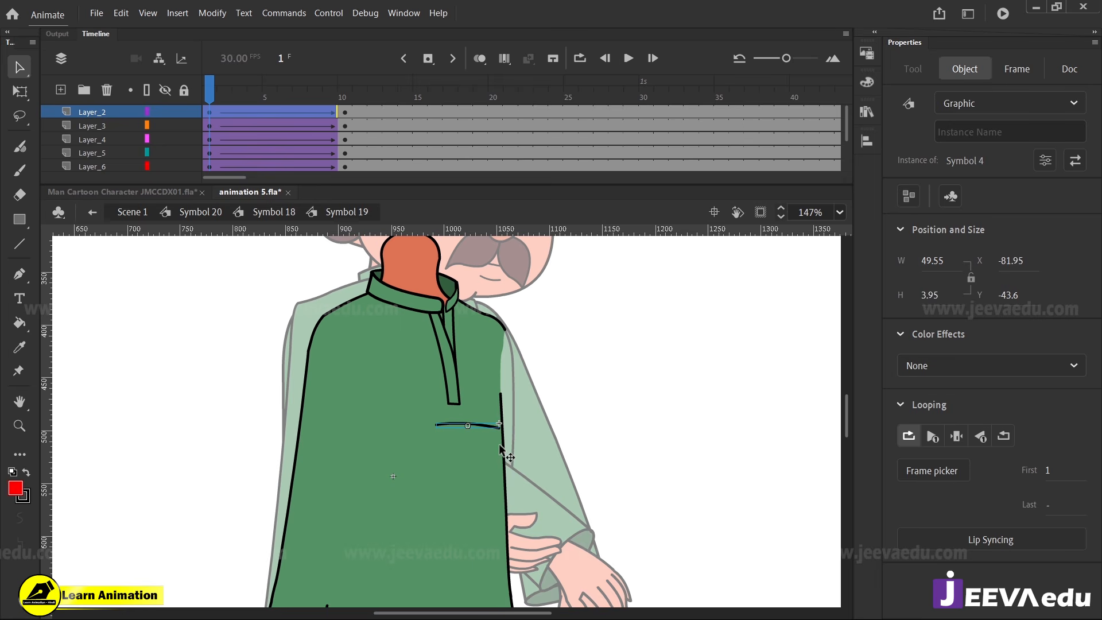
# Skew both kurta placket pieces together toward the far side at frame 1, to about 37.3 wide, X -58.9
pyautogui.click(458, 390)
pyautogui.press('q')
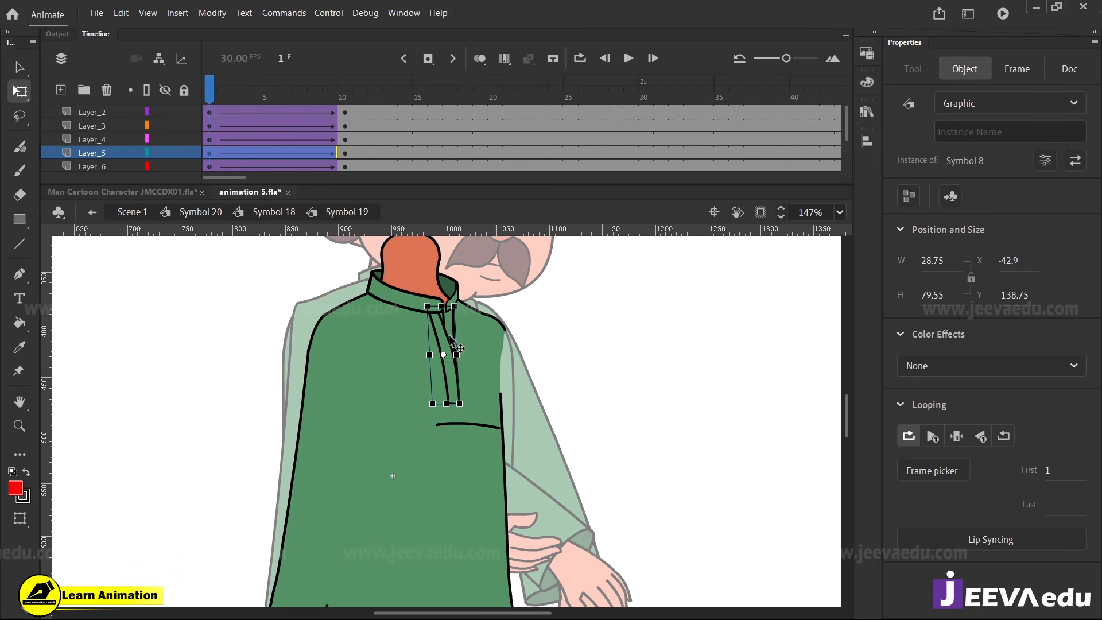
pyautogui.keyDown('shift'); pyautogui.click(455, 345); pyautogui.keyUp('shift')
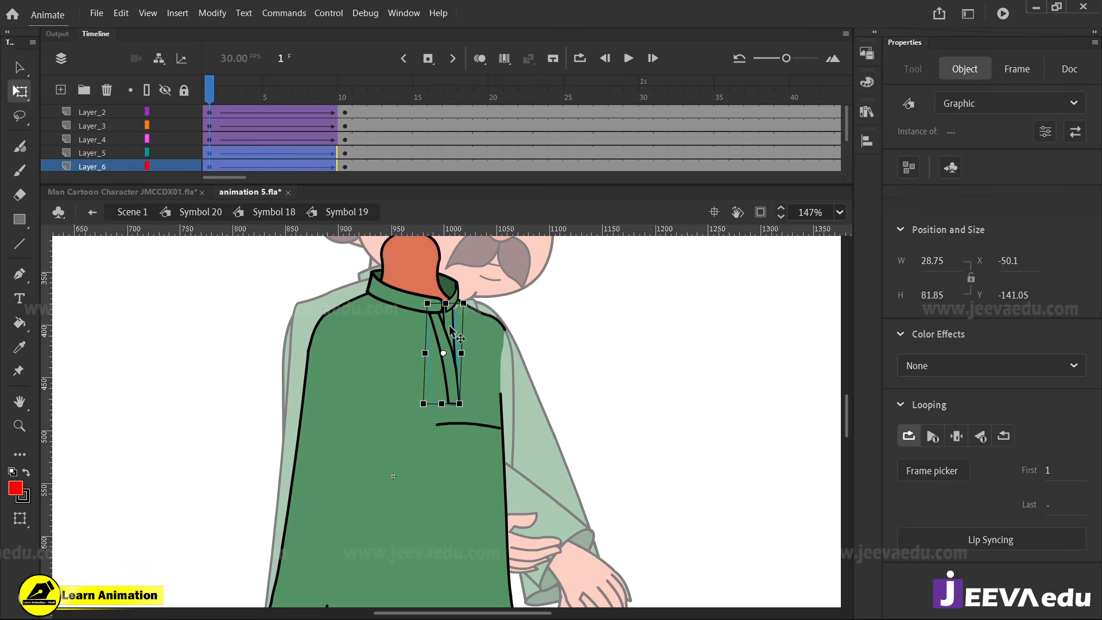
pyautogui.press('z')
pyautogui.click(445, 407)
pyautogui.press('q')
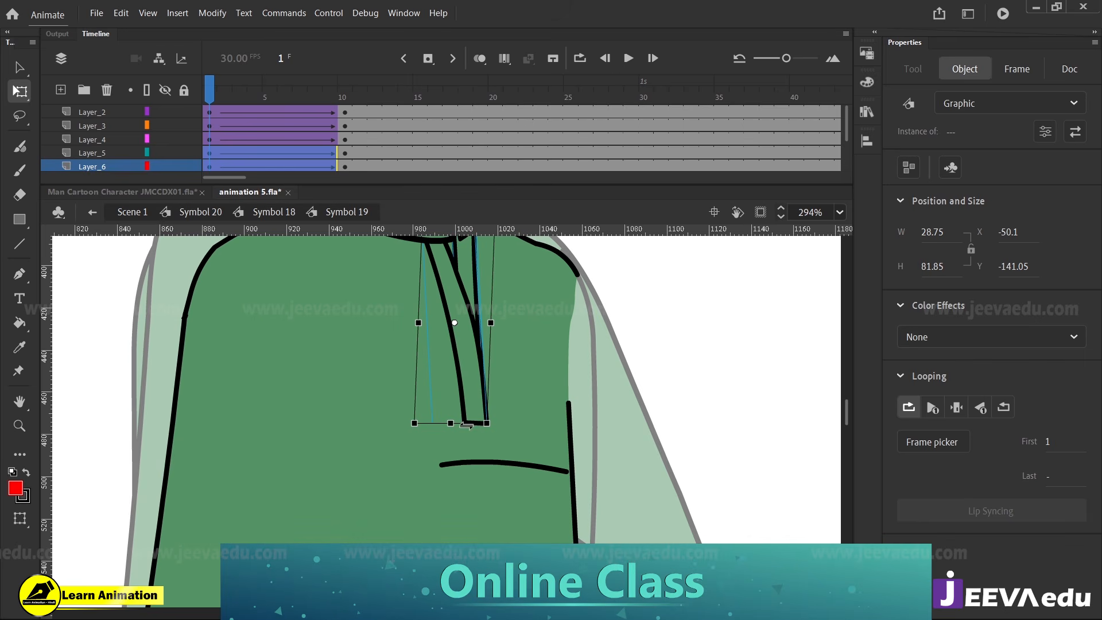
pyautogui.moveTo(471, 423); pyautogui.dragTo(489, 424)
pyautogui.press('z')
pyautogui.keyDown('alt'); pyautogui.click(458, 422); pyautogui.keyUp('alt')
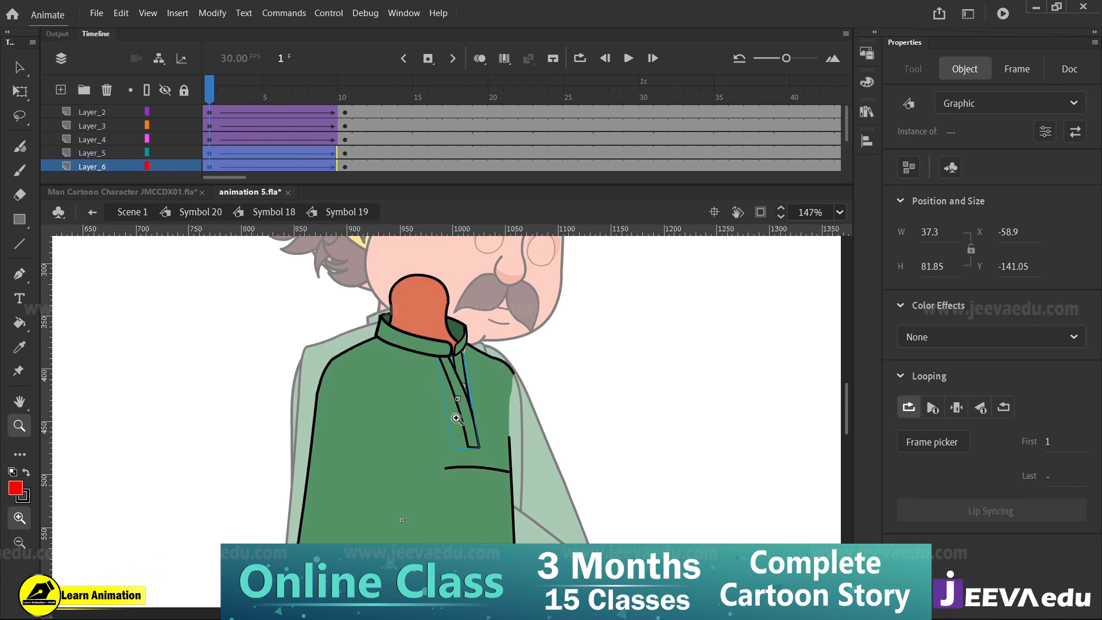
# Return to Symbol 20 to view the full figure and reopen Symbol 18 for in-place editing
pyautogui.click(200, 211)
pyautogui.keyDown('alt'); pyautogui.click(465, 462); pyautogui.keyUp('alt')
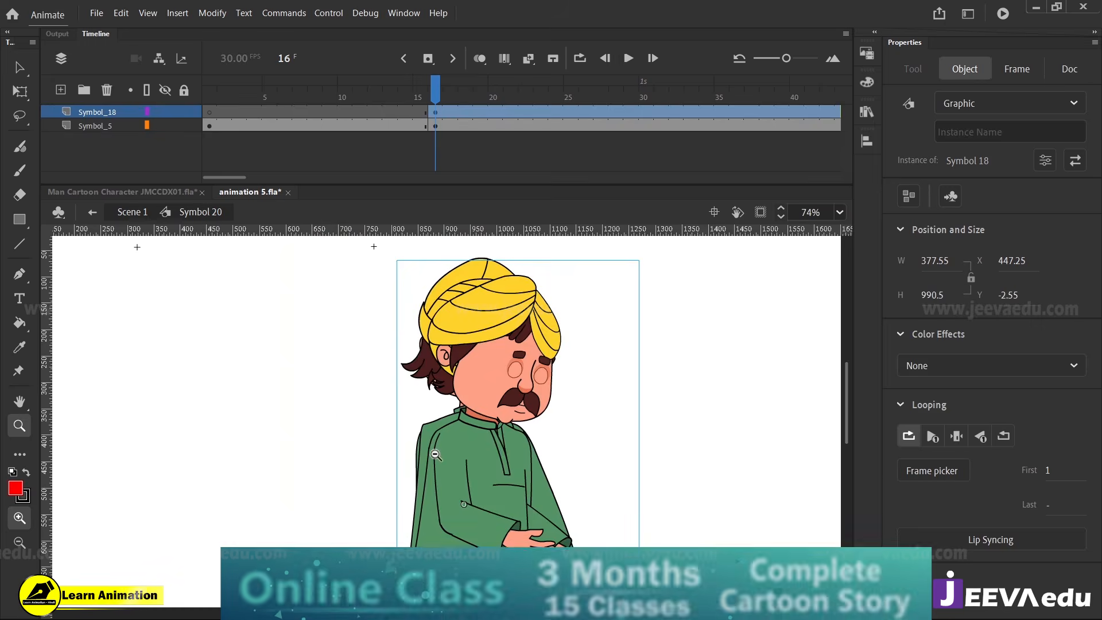
pyautogui.keyDown('alt'); pyautogui.click(465, 462); pyautogui.keyUp('alt')
pyautogui.moveTo(499, 471); pyautogui.dragTo(493, 451)
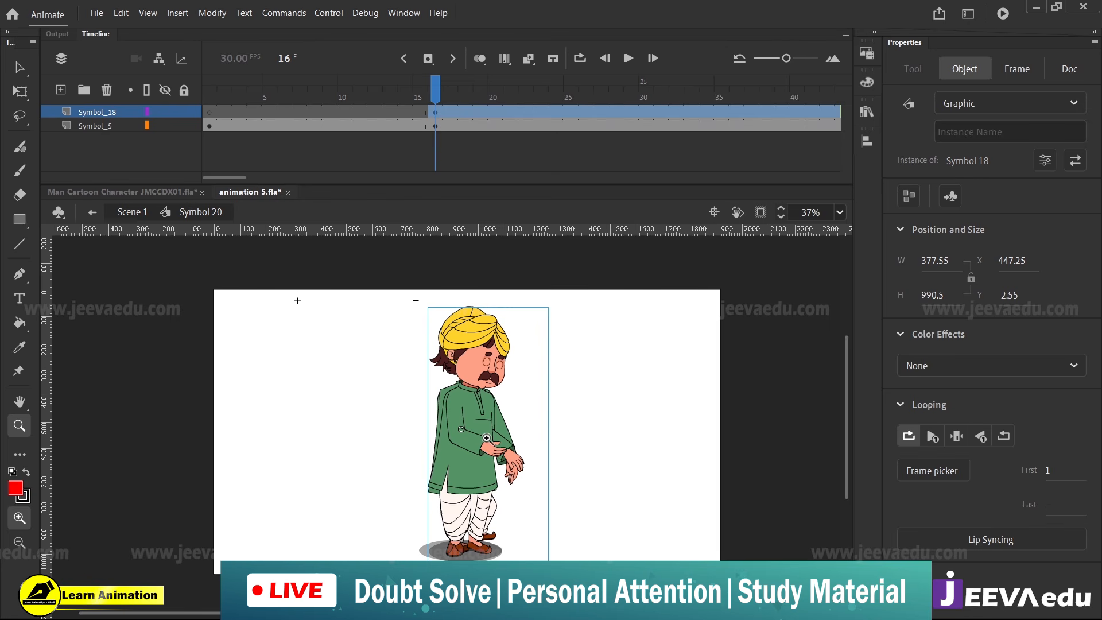
pyautogui.moveTo(200, 271); pyautogui.dragTo(752, 587)
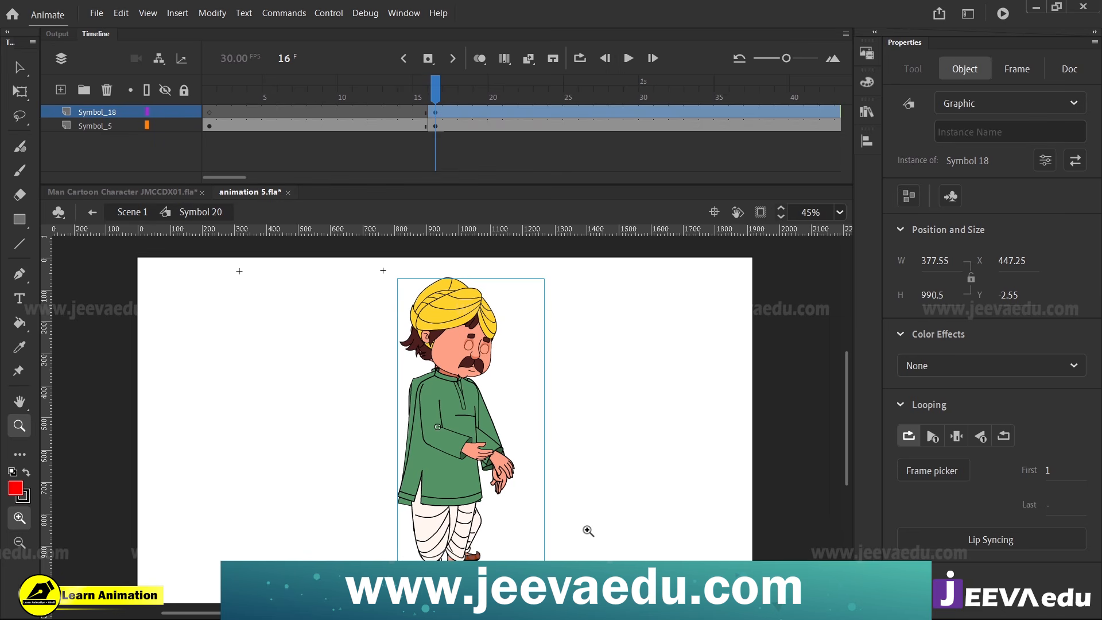
pyautogui.press('v')
pyautogui.doubleClick(459, 411)
# Scrub the Symbol 18 tween repeatedly from frame 1 to examine the full-body turn
pyautogui.click(232, 101)
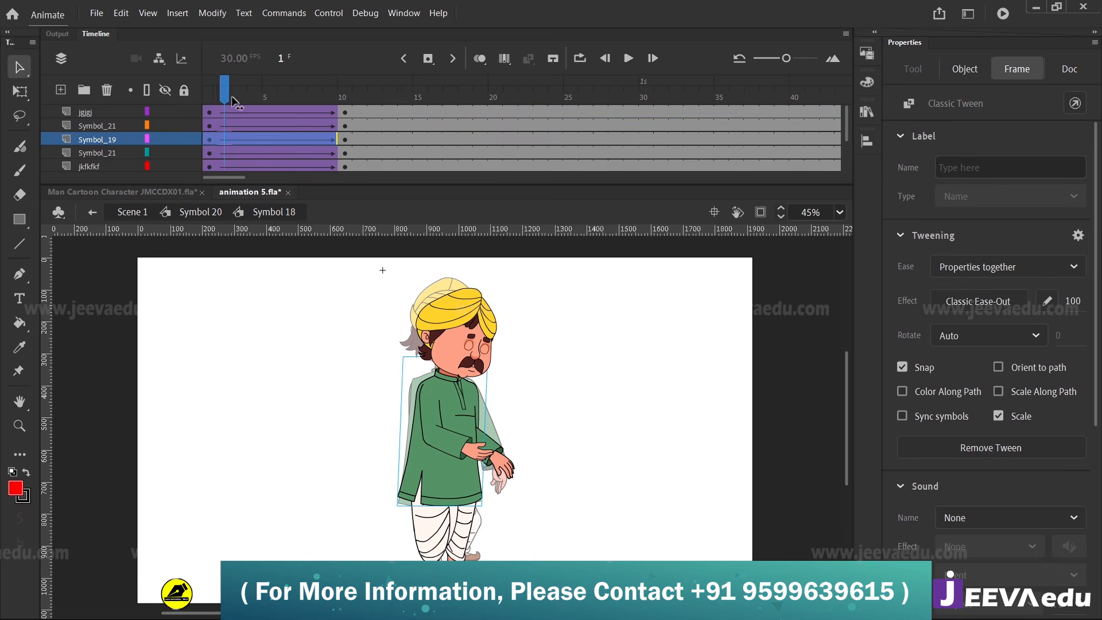
pyautogui.moveTo(233, 101); pyautogui.dragTo(205, 148)
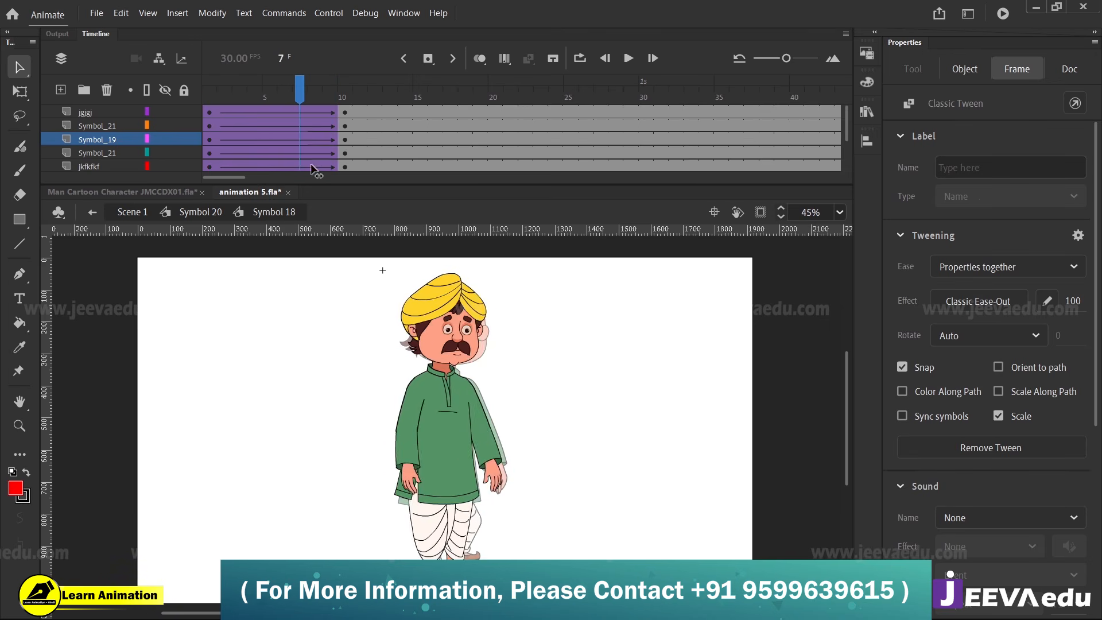
pyautogui.click(237, 195)
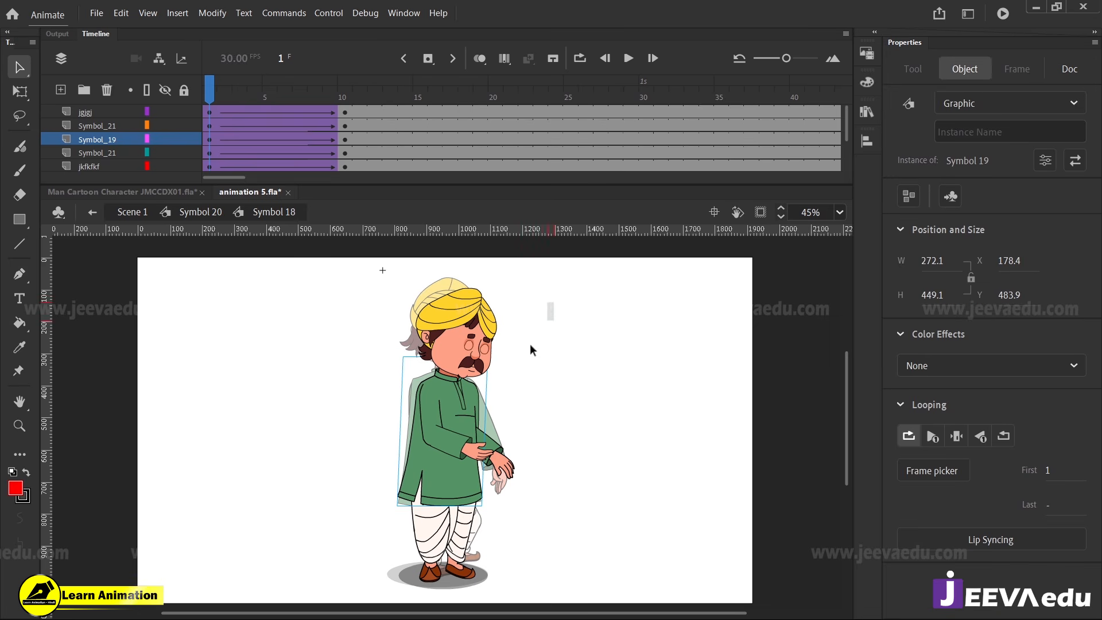
pyautogui.moveTo(554, 302); pyautogui.dragTo(396, 499)
pyautogui.click(211, 145)
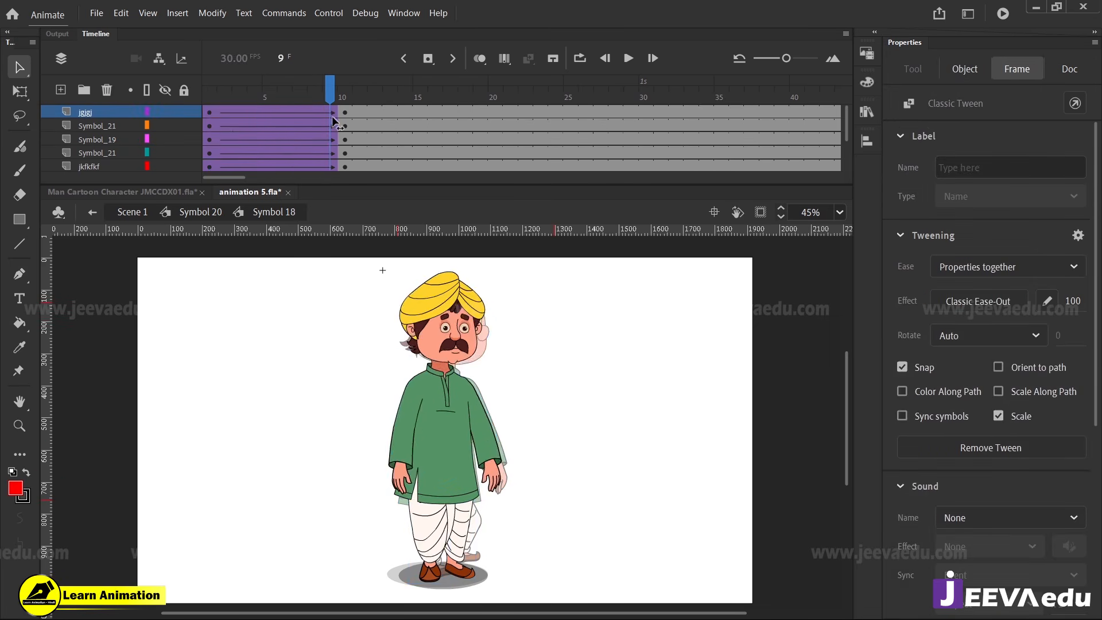
pyautogui.click(472, 483)
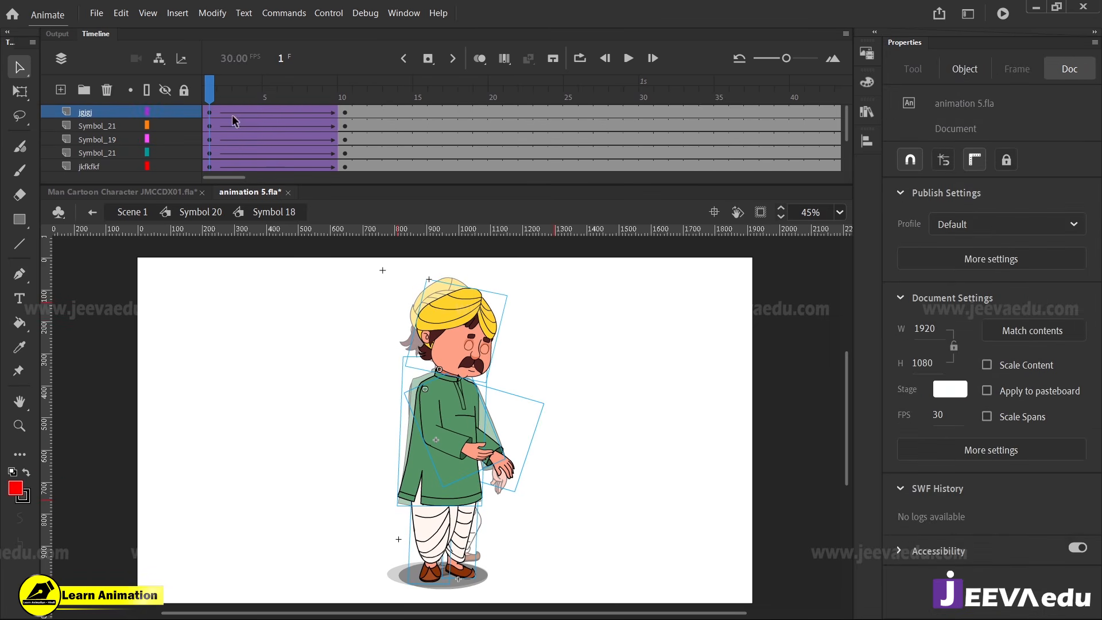
pyautogui.moveTo(222, 98); pyautogui.dragTo(137, 139)
pyautogui.click(487, 536)
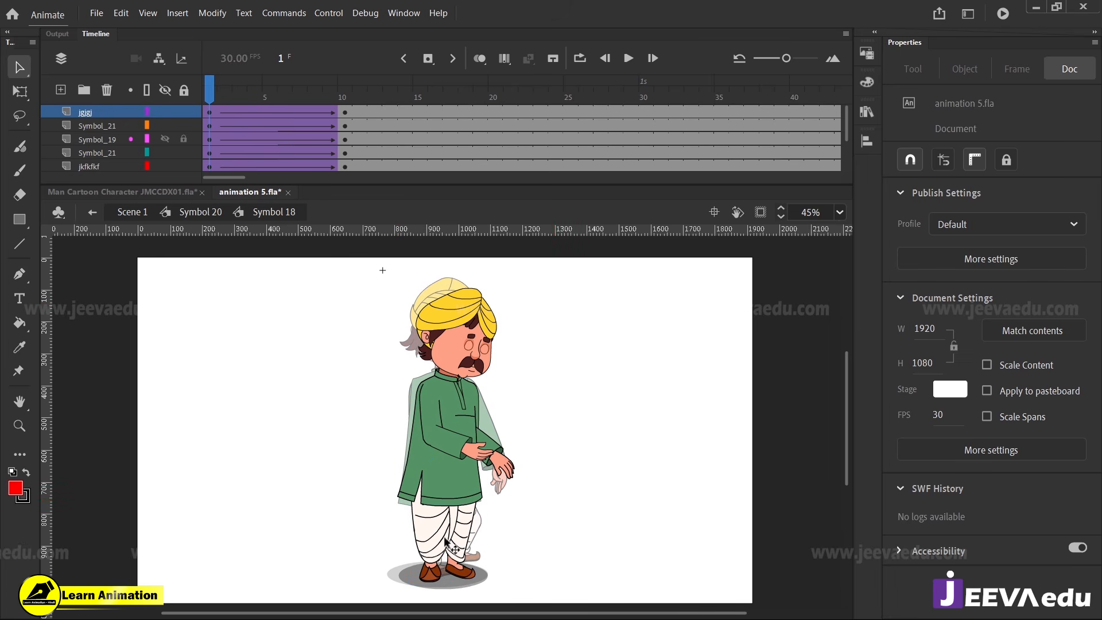
# Move the central dhoti pleat piece jkfkfkf toward the far leg to X 239.45 at frame 1
pyautogui.click(459, 553)
pyautogui.click(455, 525)
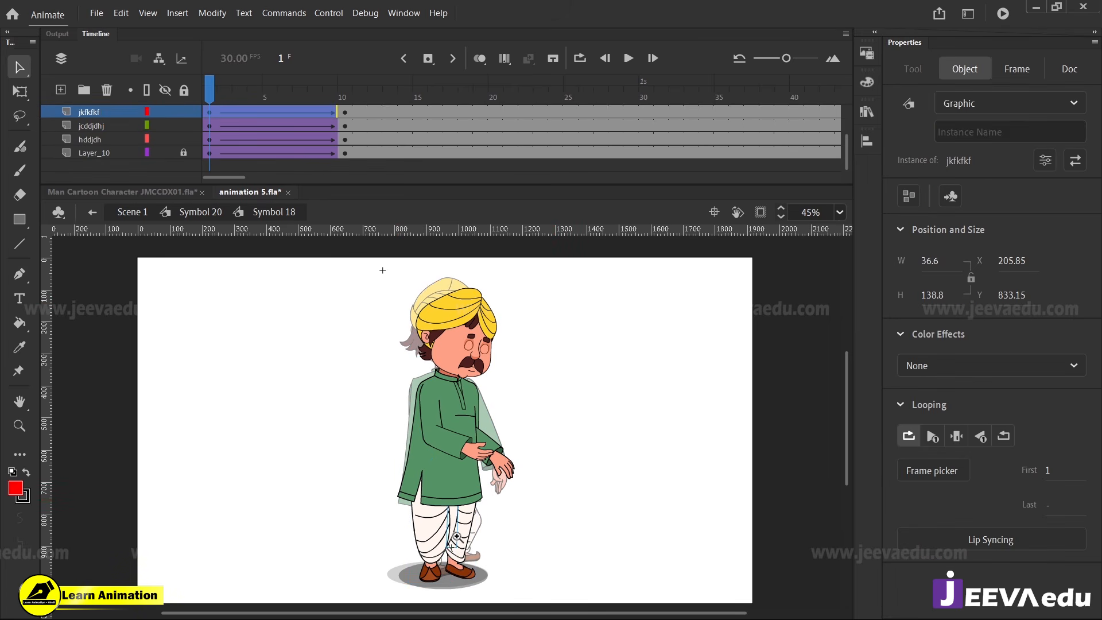
pyautogui.press('z')
pyautogui.click(455, 525)
pyautogui.press('q')
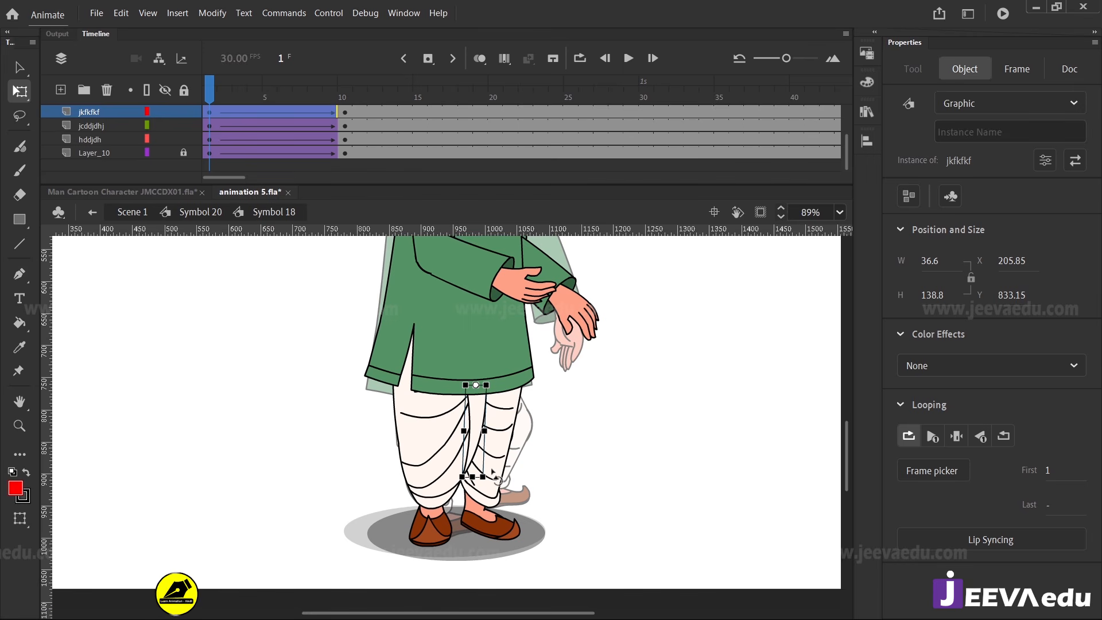
pyautogui.moveTo(472, 474)
pyautogui.mouseDown()
pyautogui.moveTo(492, 474)
pyautogui.moveTo(479, 475)
pyautogui.mouseUp()
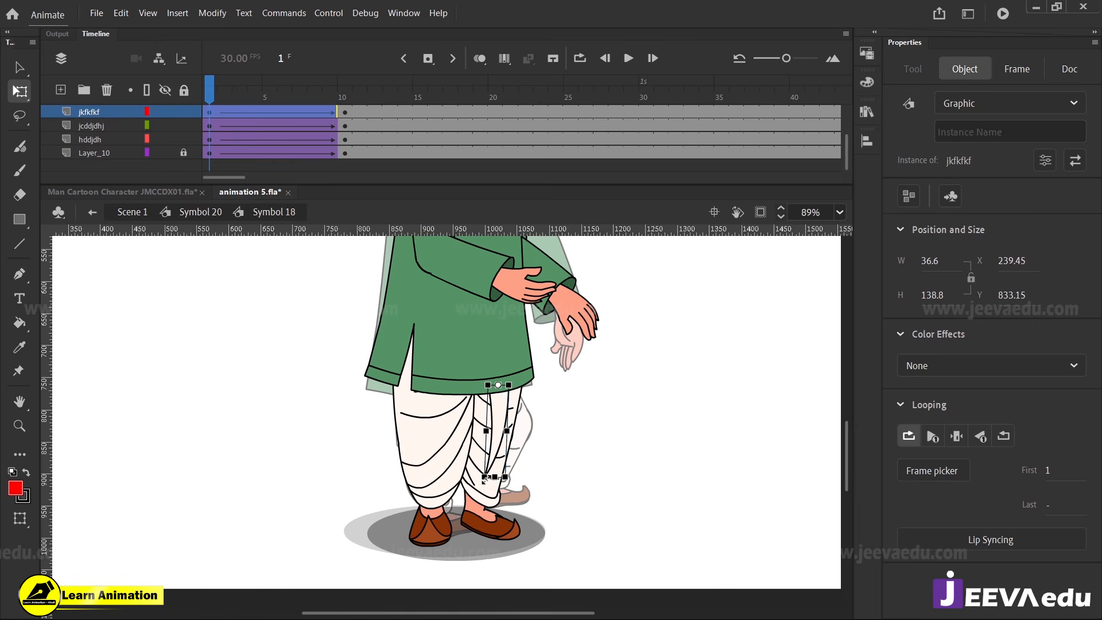
# Rotate the near leg jcddjdhj toward the far leg at frame 1, to X 89, Y 824.45, and open it for in-place editing
pyautogui.click(450, 466)
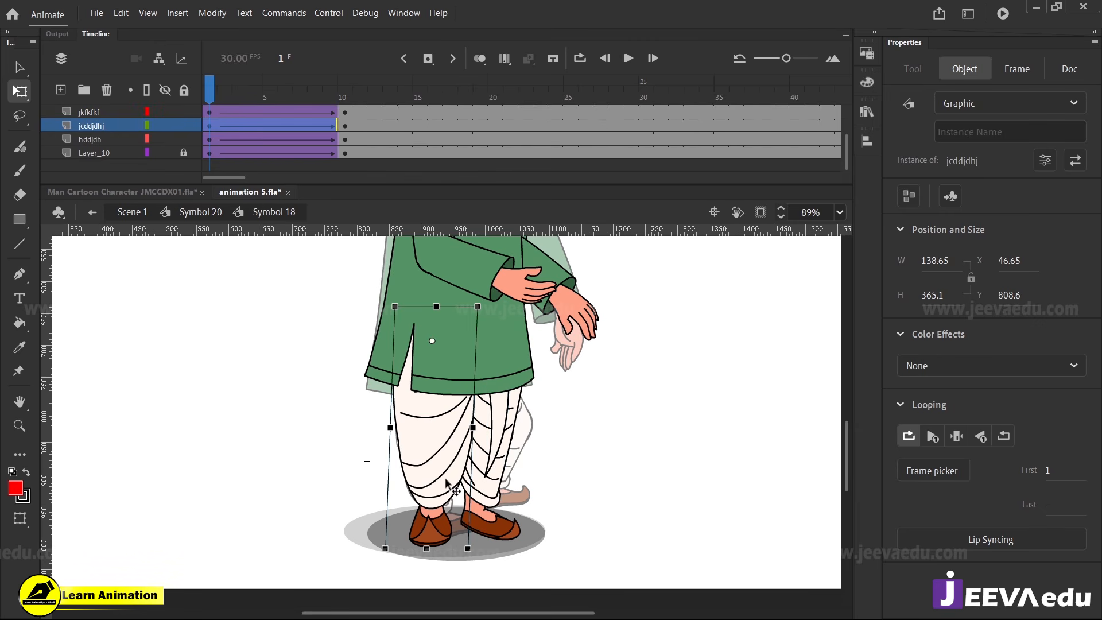
pyautogui.moveTo(475, 552); pyautogui.dragTo(510, 539)
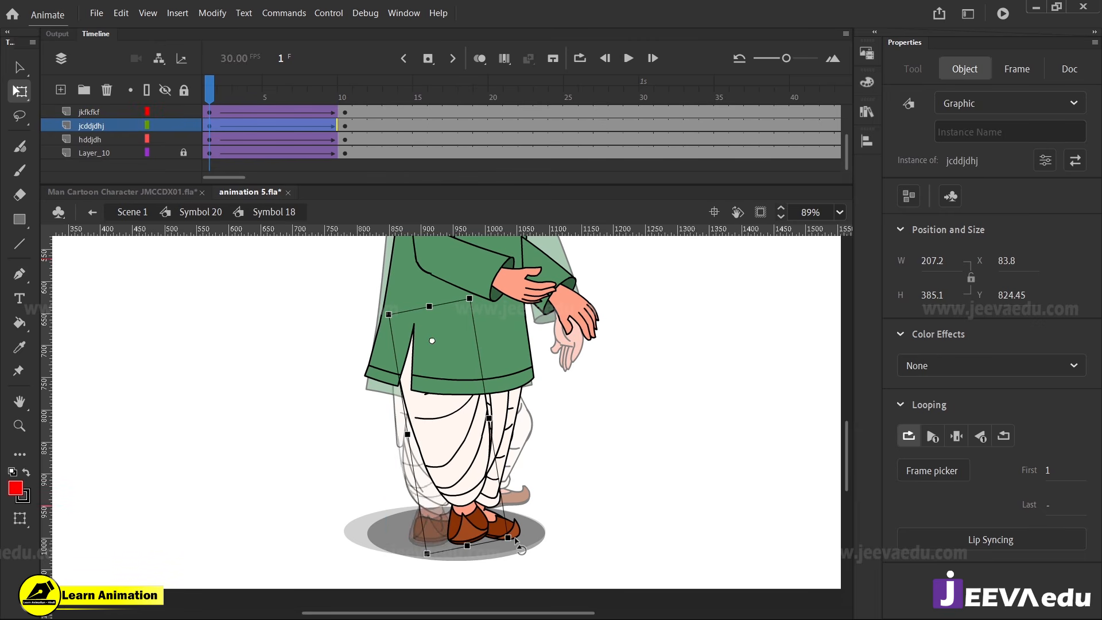
pyautogui.moveTo(461, 470); pyautogui.dragTo(463, 469)
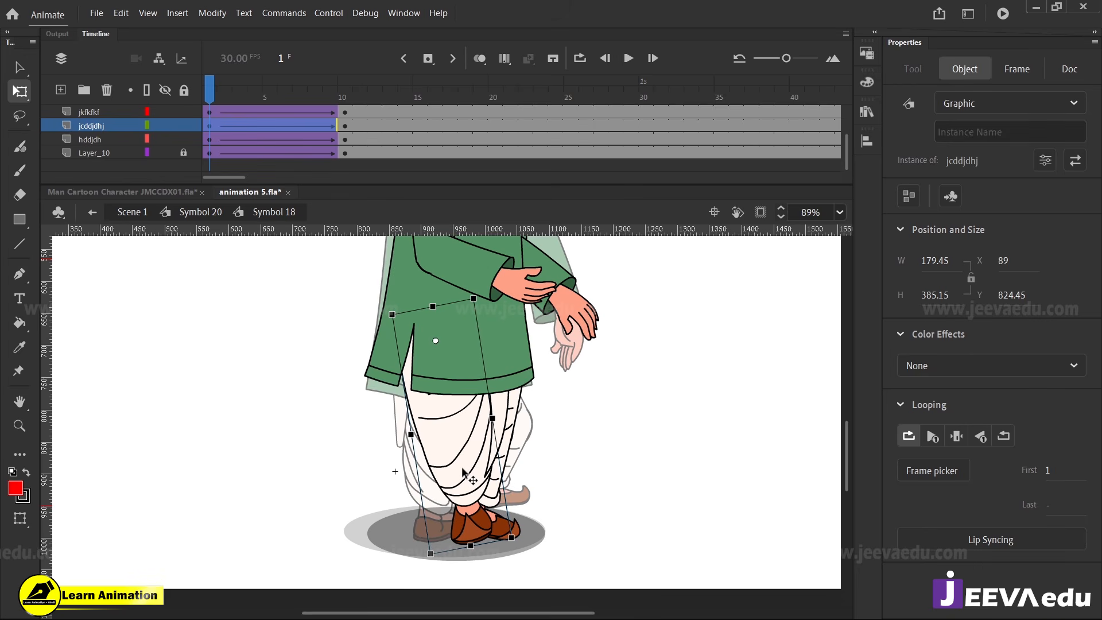
pyautogui.moveTo(224, 88); pyautogui.dragTo(206, 144)
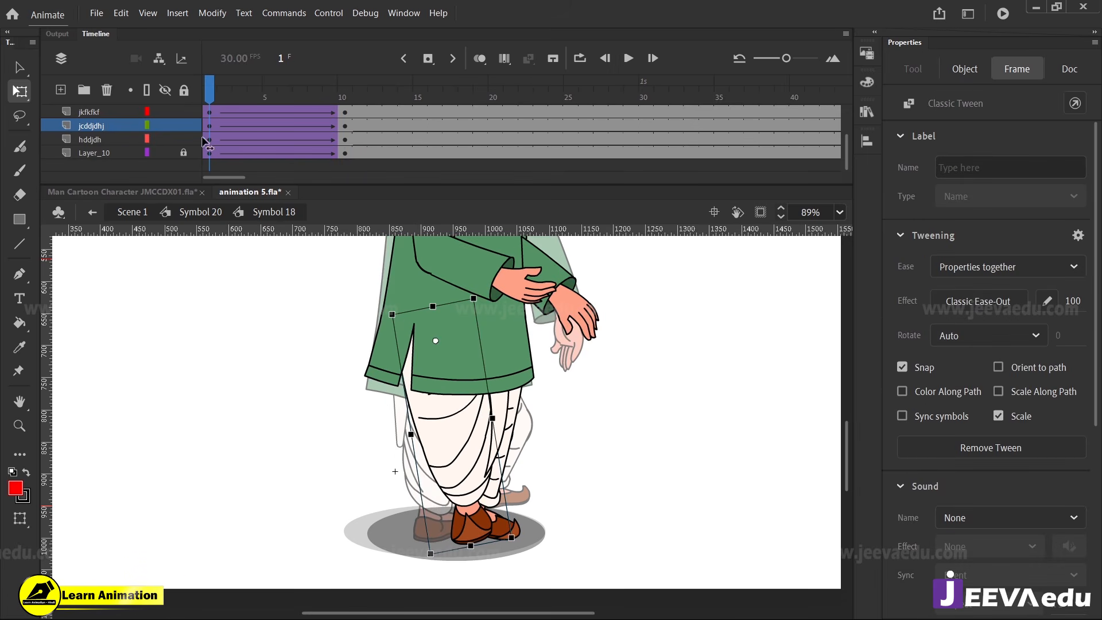
pyautogui.click(307, 251)
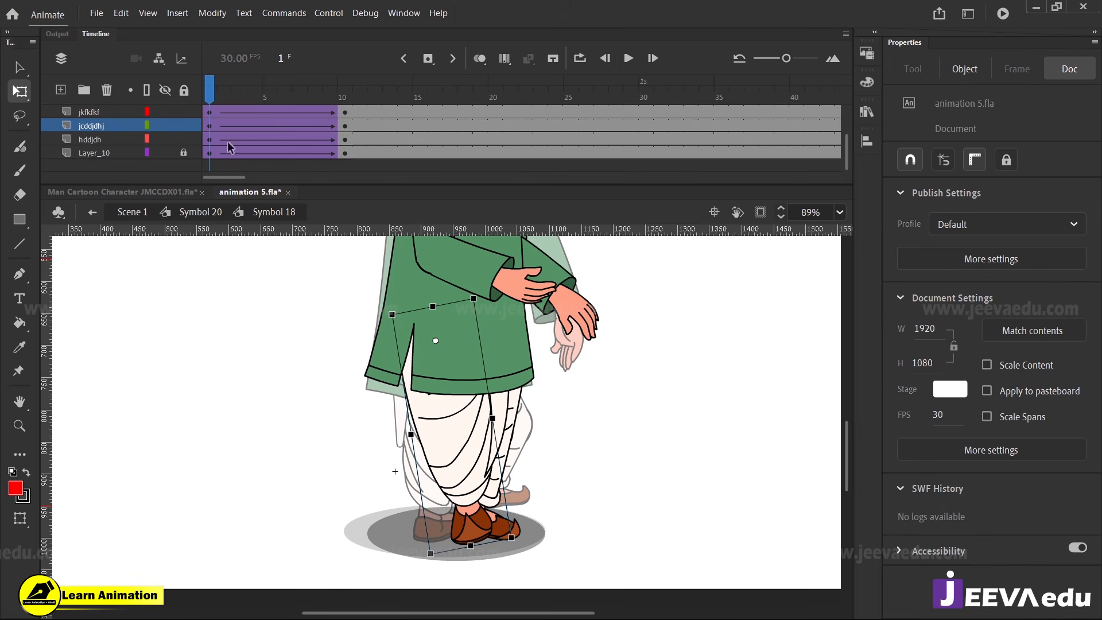
pyautogui.doubleClick(455, 447)
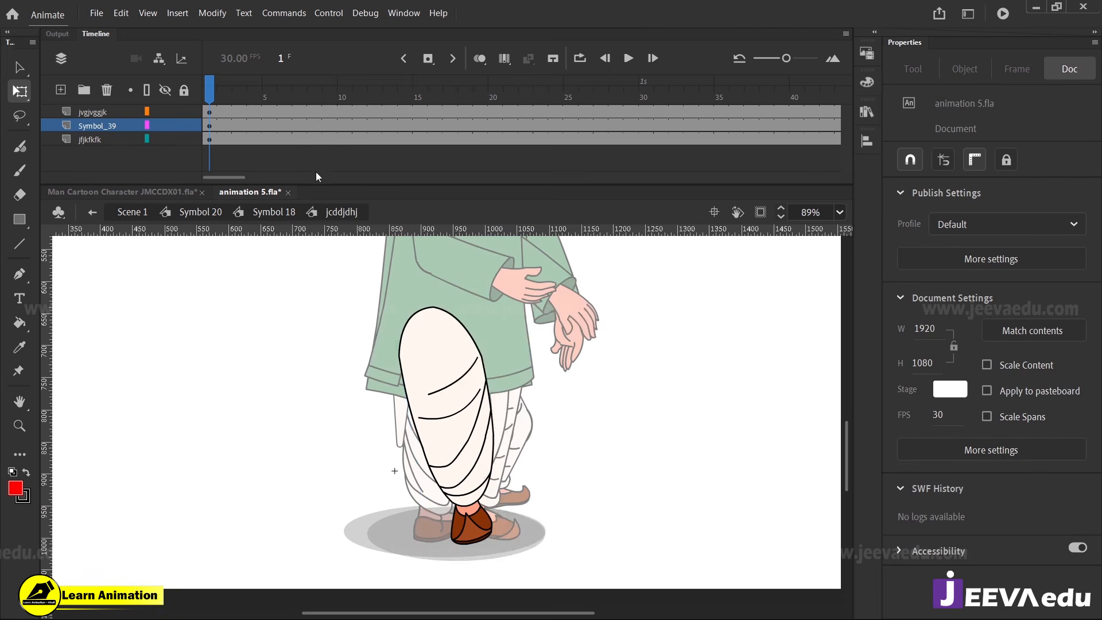
# Add a frame 10 keyframe and classic tween with ease 100 to the Symbol_39 layer, and rotate the lower leg backward at frame 10
pyautogui.click(343, 120)
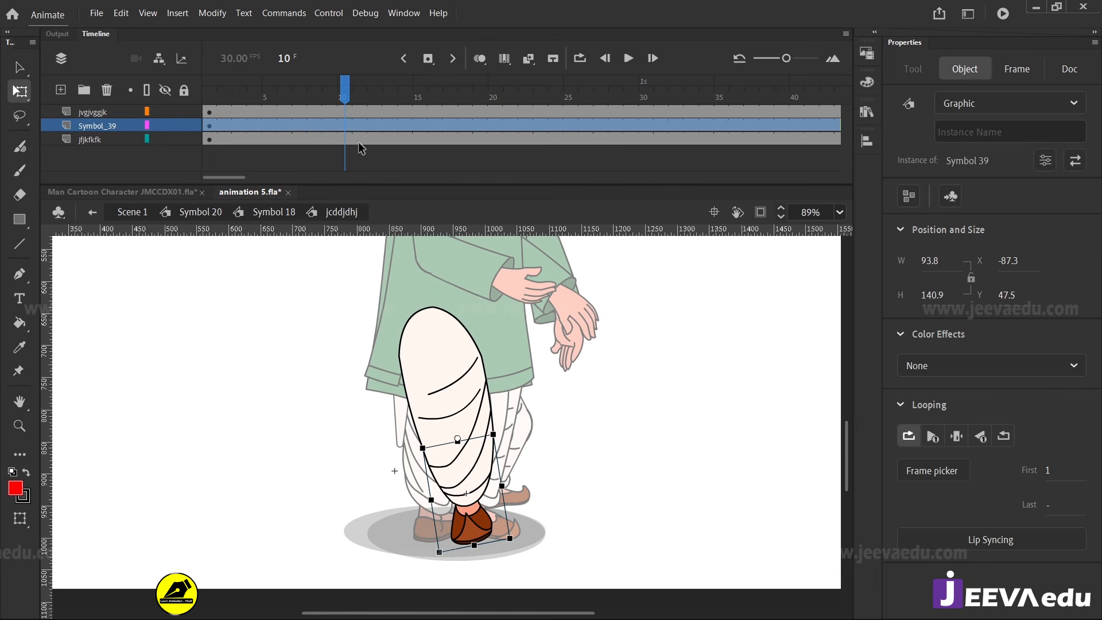
pyautogui.click(346, 126)
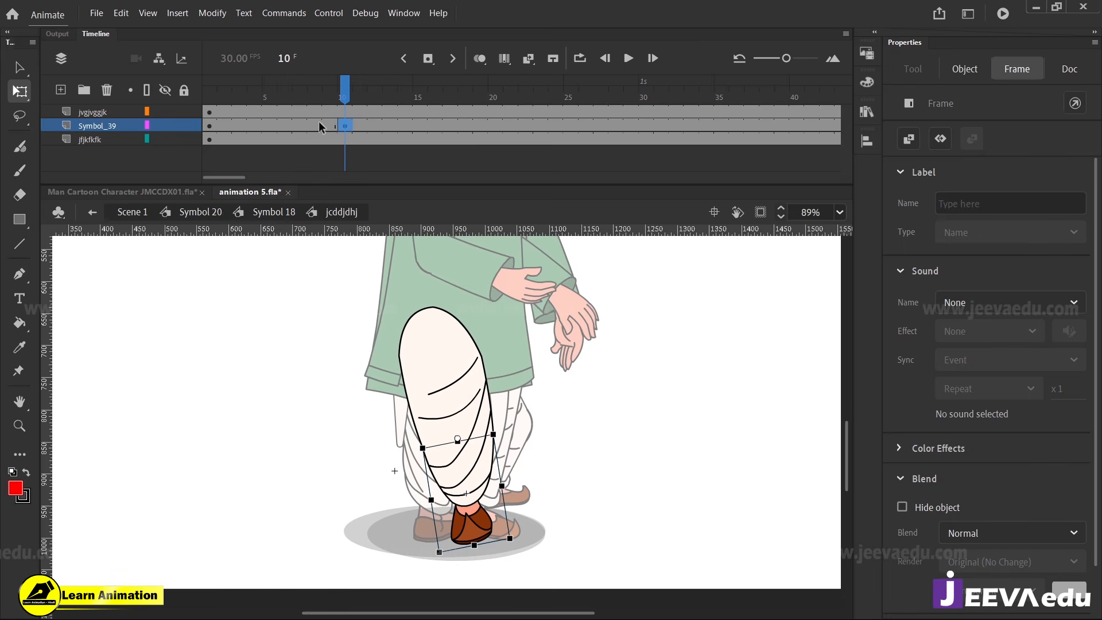
pyautogui.rightClick(319, 126)
pyautogui.click(382, 135)
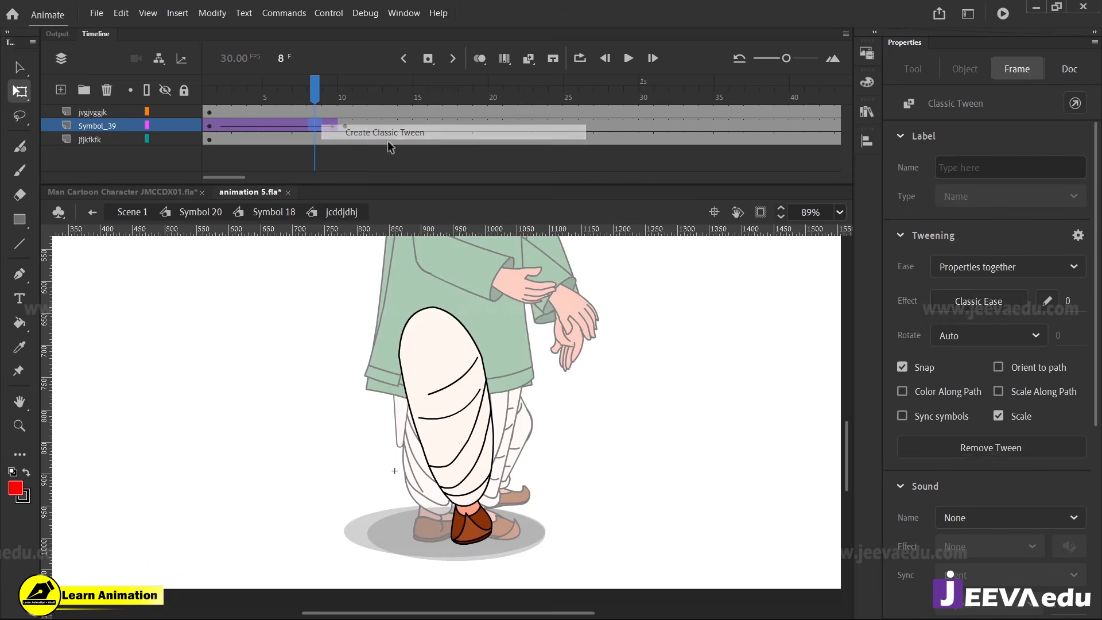
pyautogui.click(1071, 302)
pyautogui.write('100')
pyautogui.press('Return')
pyautogui.click(346, 127)
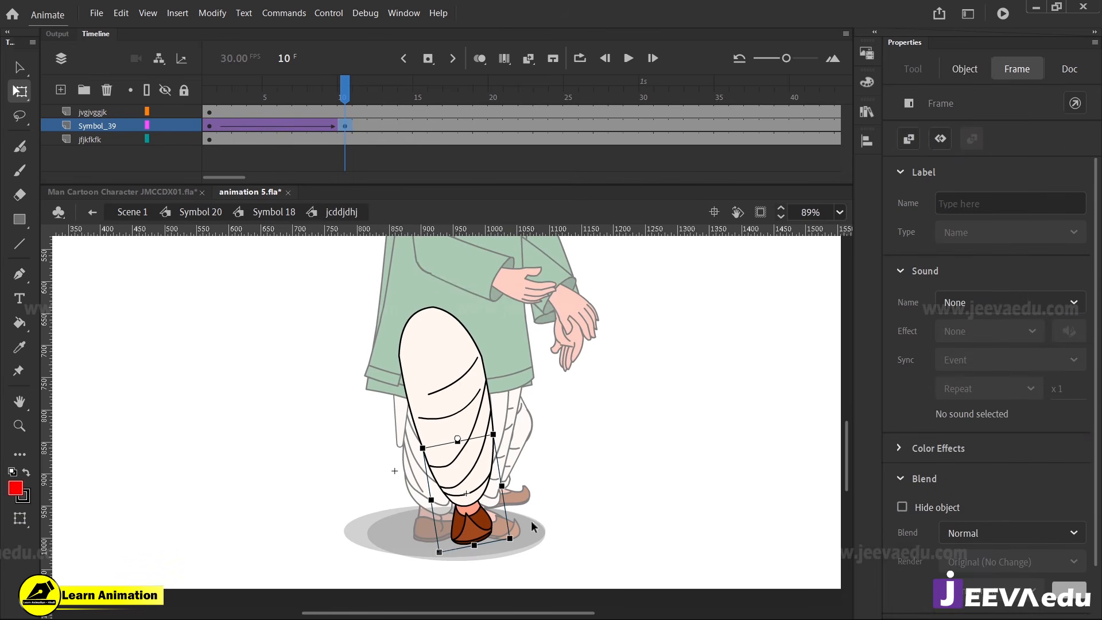
pyautogui.moveTo(517, 538); pyautogui.dragTo(451, 551)
# Open Symbol 39 and give the bhshdj shoe layer a keyframe at frame 10 and a classic tween with ease 100
pyautogui.doubleClick(421, 520)
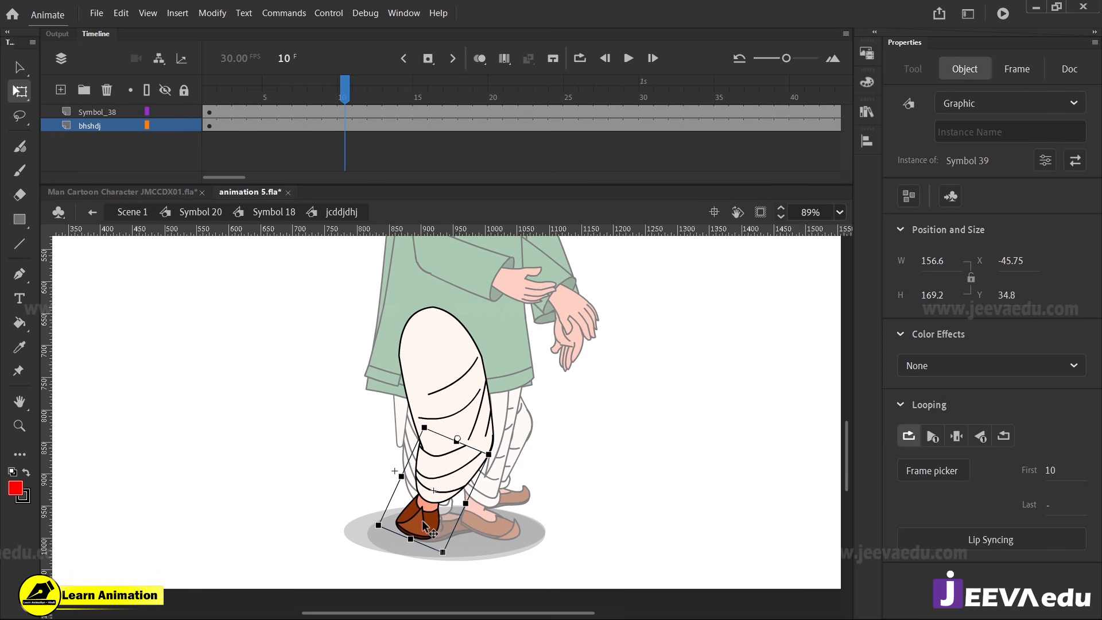
pyautogui.click(346, 112)
pyautogui.click(346, 126)
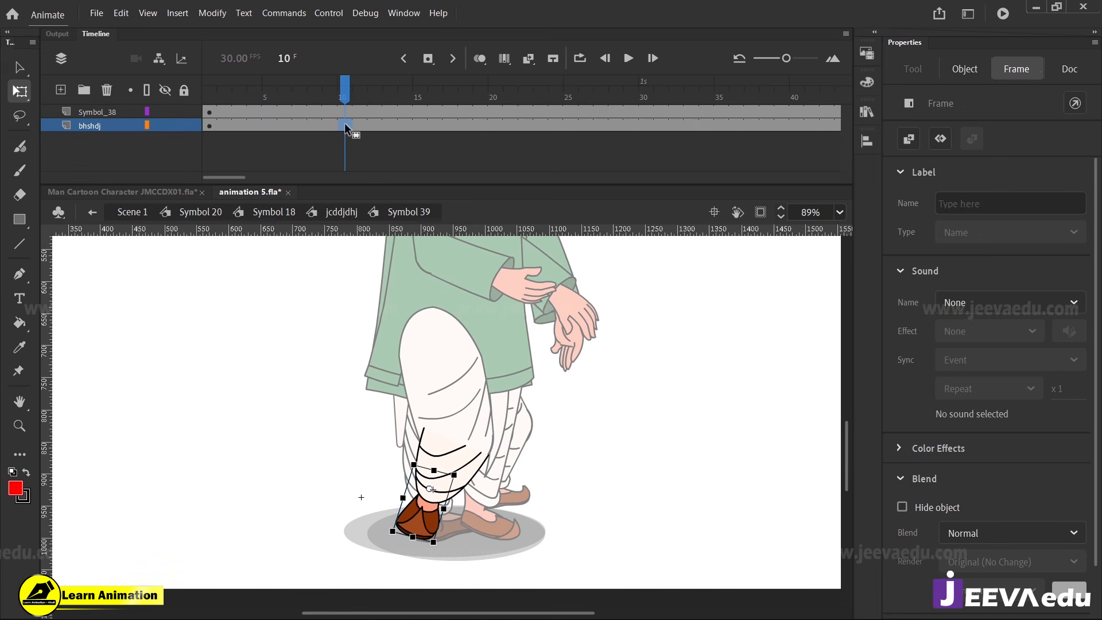
pyautogui.rightClick(298, 121)
pyautogui.click(330, 128)
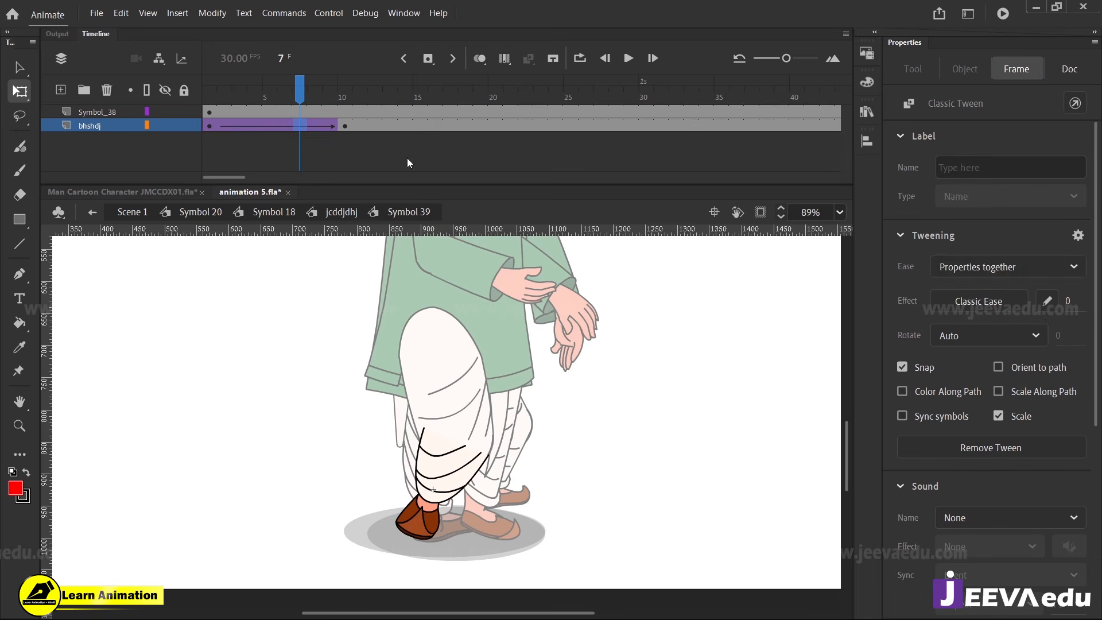
pyautogui.moveTo(1071, 310); pyautogui.dragTo(1083, 305)
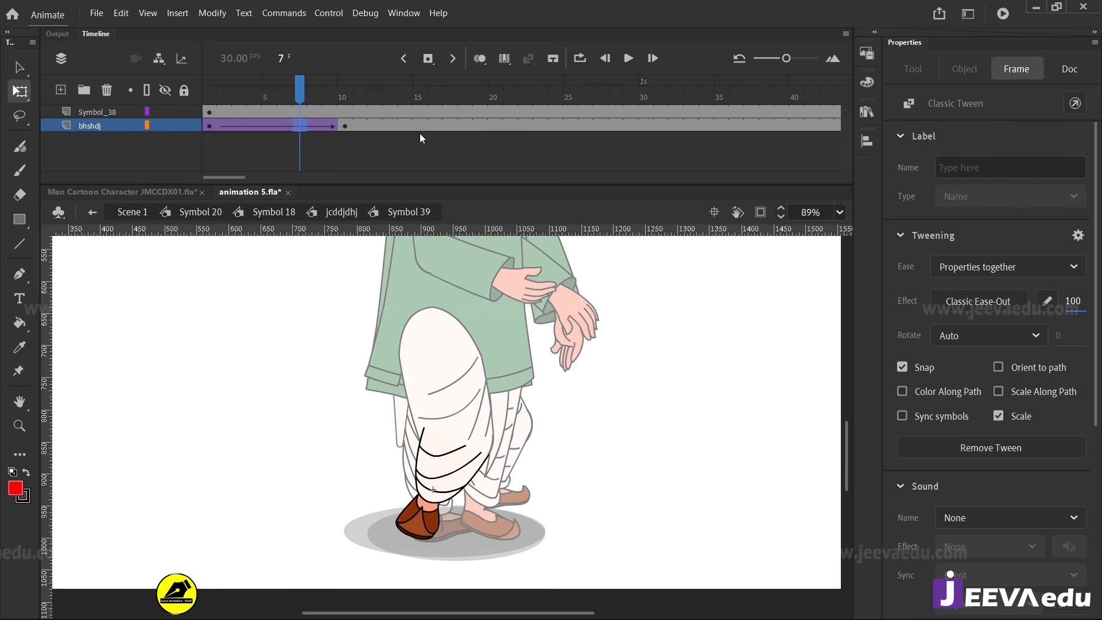
# Try turning the shoe toward the far foot at frame 10 and undo the transform
pyautogui.click(345, 126)
pyautogui.click(417, 498)
pyautogui.hotkey('ctrl', 'space')
pyautogui.keyDown('ctrl'); pyautogui.click(417, 483); pyautogui.keyUp('ctrl')
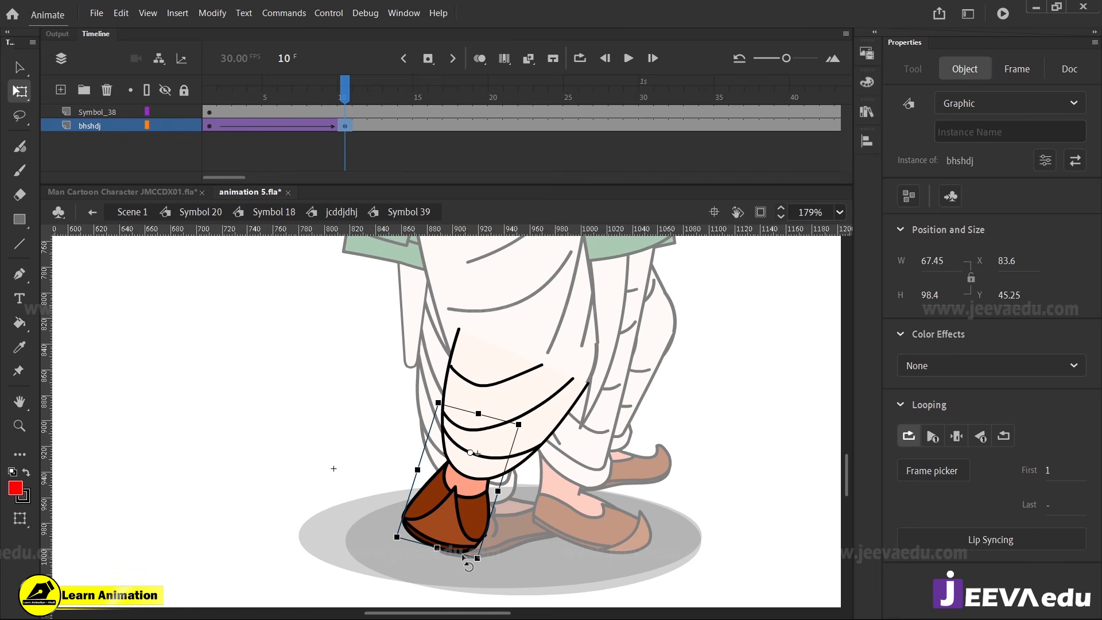
pyautogui.moveTo(459, 552); pyautogui.dragTo(524, 570)
pyautogui.moveTo(559, 555); pyautogui.dragTo(523, 523)
pyautogui.moveTo(360, 109); pyautogui.dragTo(347, 168)
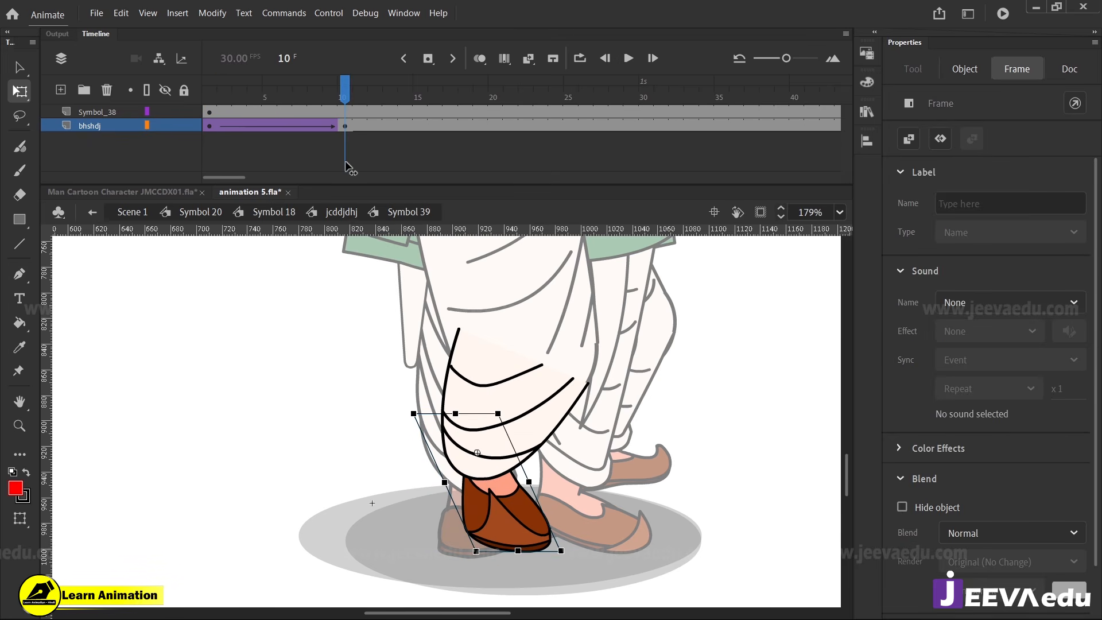
pyautogui.click(347, 167)
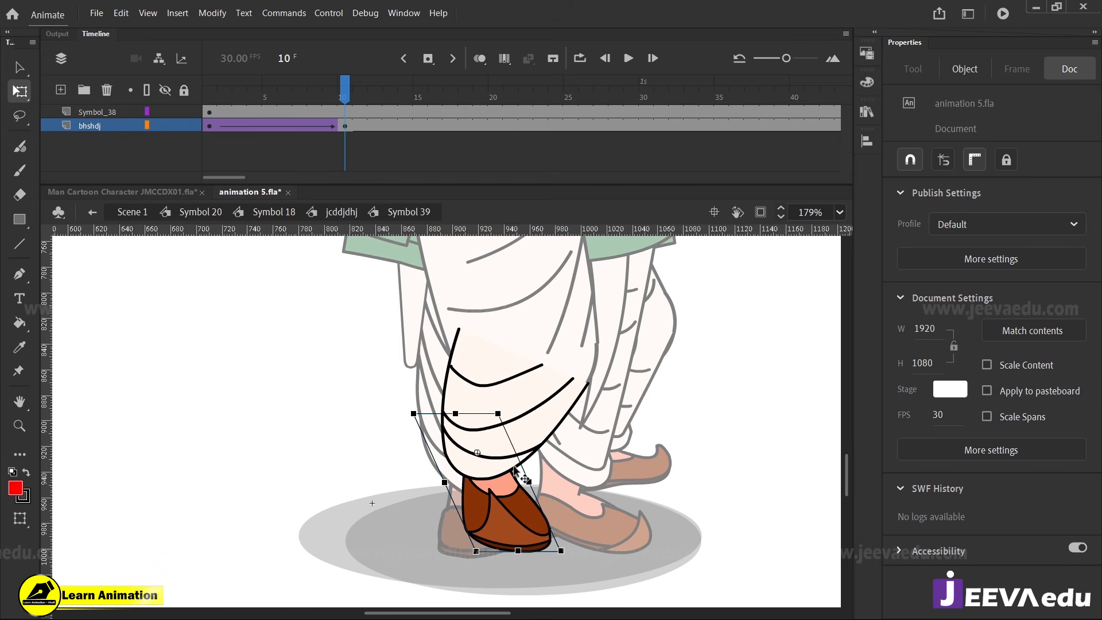
pyautogui.click(345, 126)
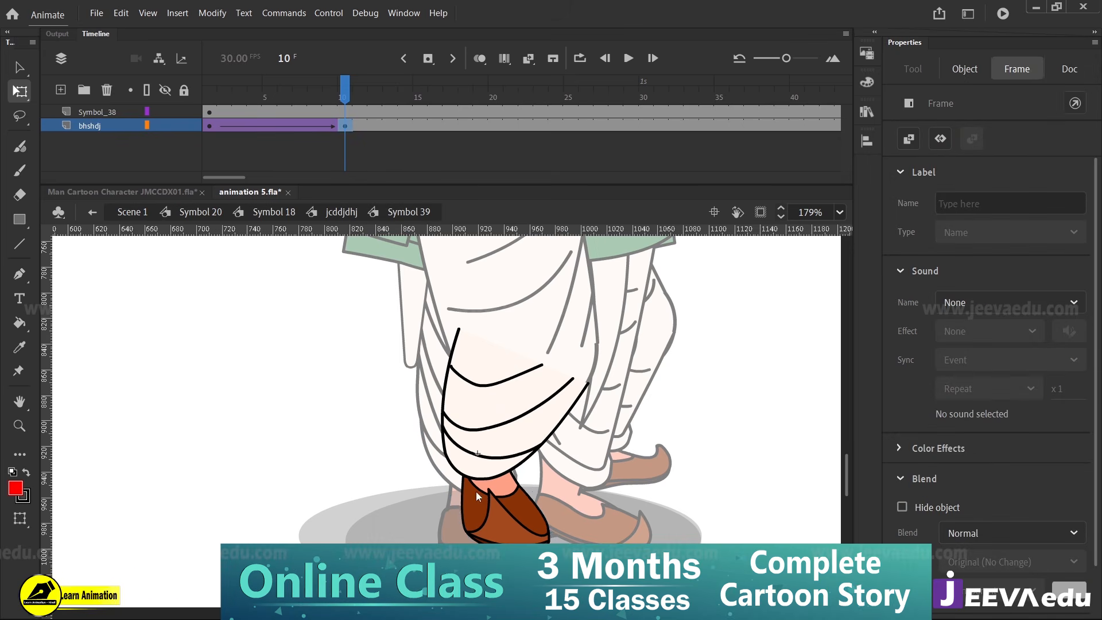
pyautogui.hotkey('ctrl', 'z')
pyautogui.hotkey('ctrl', 'z')
pyautogui.hotkey('ctrl', 'z')
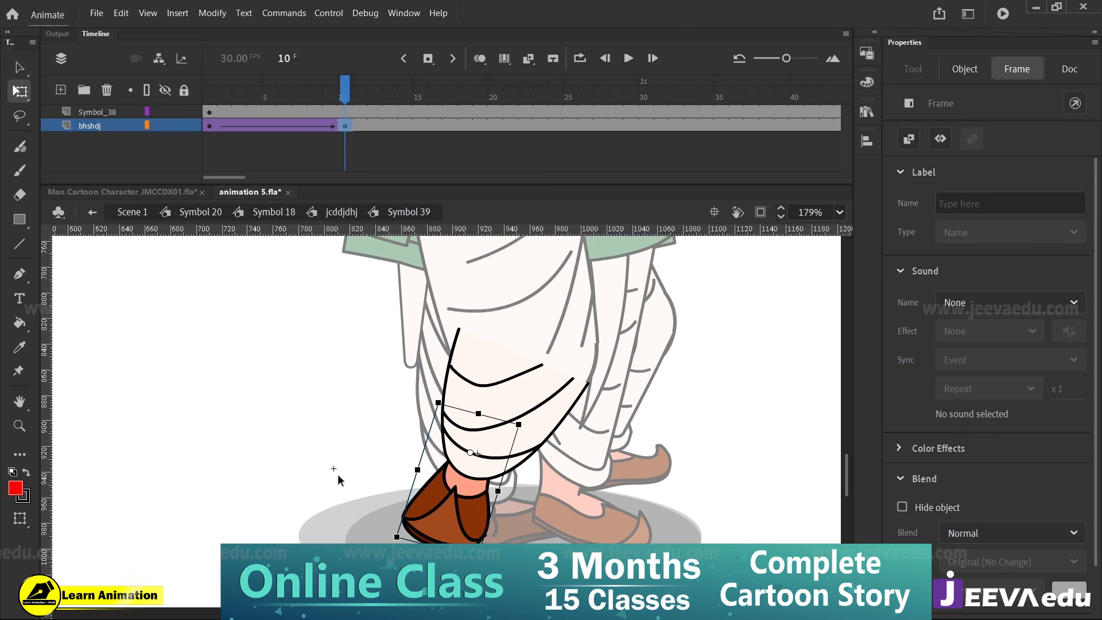
# Turn the shoe toward the far foot at frame 1, to 135.2 wide and 85.75 high at X 48.05, Y 49.35
pyautogui.click(213, 126)
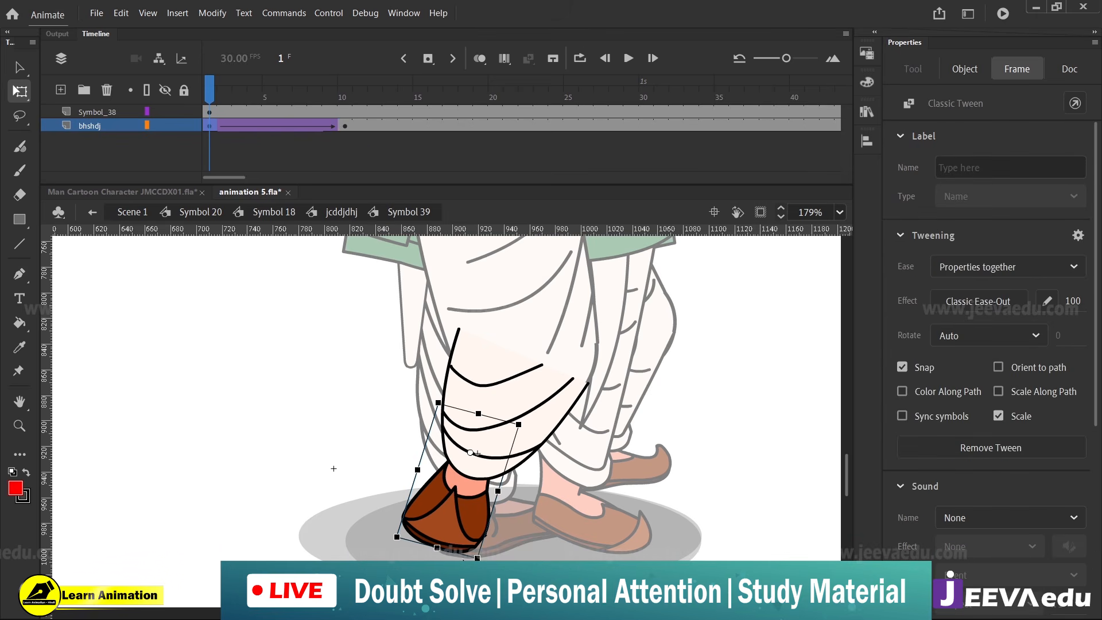
pyautogui.moveTo(461, 552); pyautogui.dragTo(520, 525)
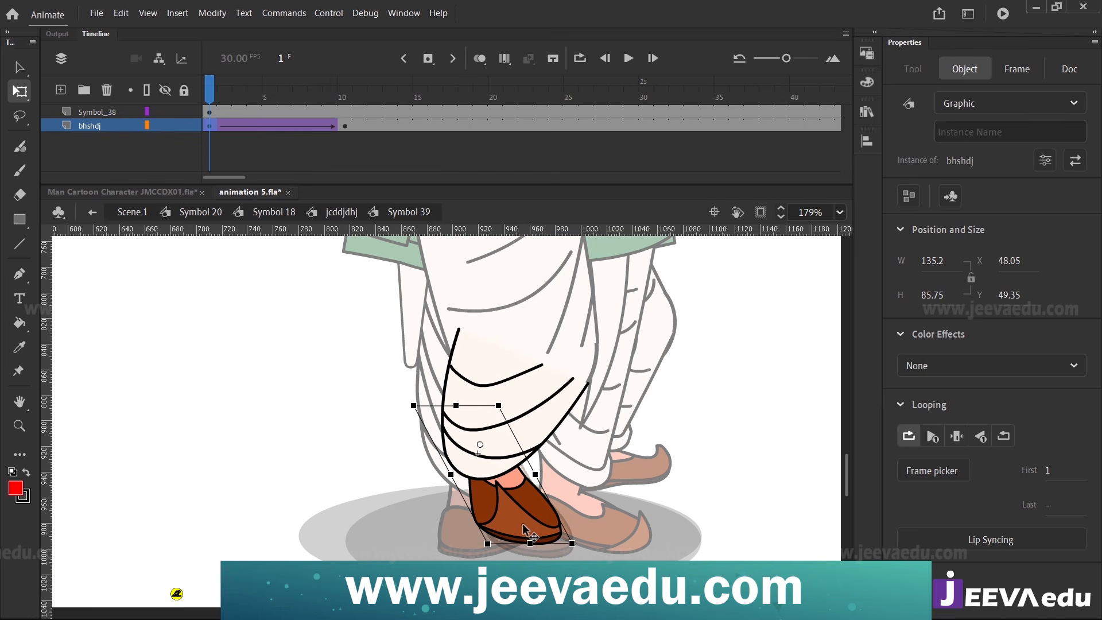
pyautogui.moveTo(212, 98); pyautogui.dragTo(200, 128)
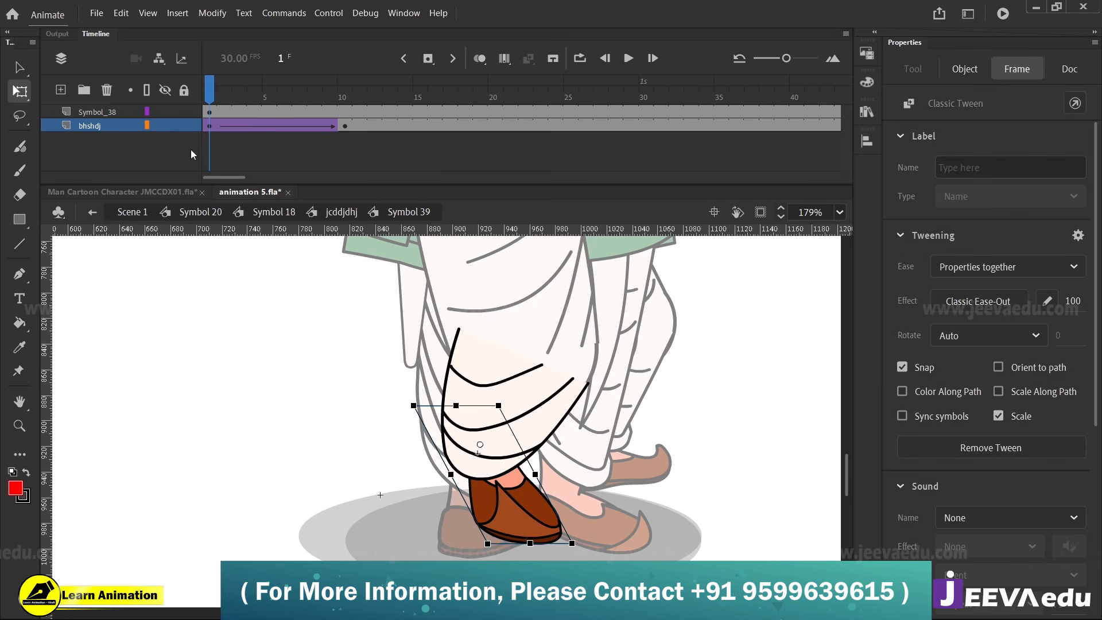
pyautogui.click(191, 150)
# Examine the lower leg and shoe turn between frames 1 and 10, both in the leg symbol and inside Symbol 39
pyautogui.doubleClick(318, 408)
pyautogui.press('z')
pyautogui.keyDown('alt'); pyautogui.click(490, 481); pyautogui.keyUp('alt')
pyautogui.moveTo(319, 95); pyautogui.dragTo(192, 130)
pyautogui.click(510, 434)
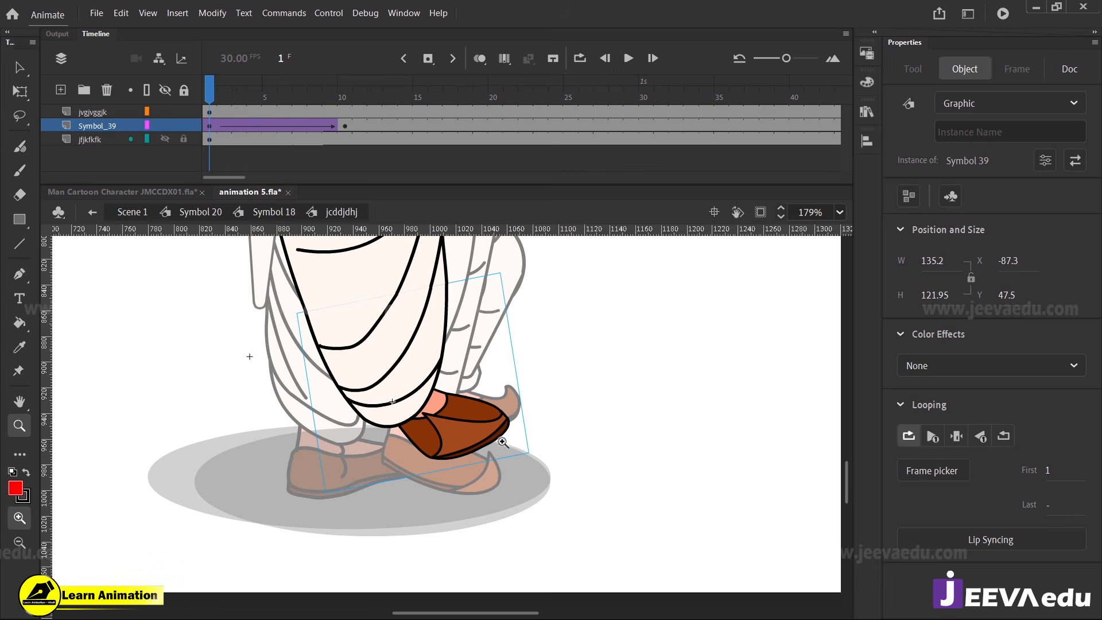
pyautogui.press('v')
pyautogui.press('z')
pyautogui.keyDown('alt'); pyautogui.click(432, 402); pyautogui.keyUp('alt')
pyautogui.press('v')
pyautogui.doubleClick(453, 444)
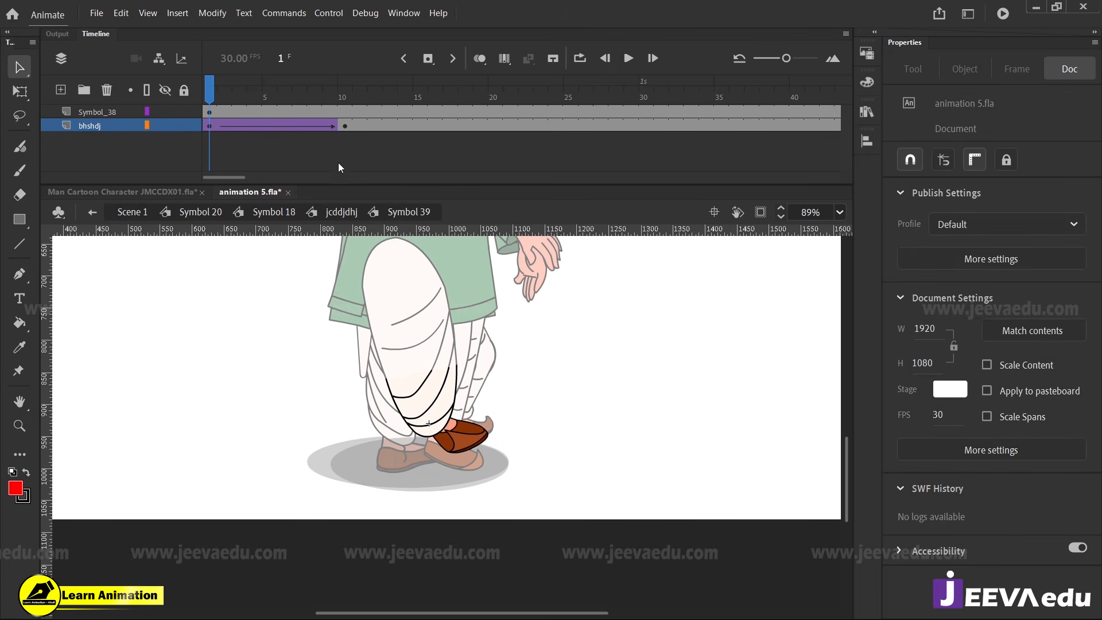
pyautogui.moveTo(283, 91); pyautogui.dragTo(349, 136)
pyautogui.doubleClick(300, 392)
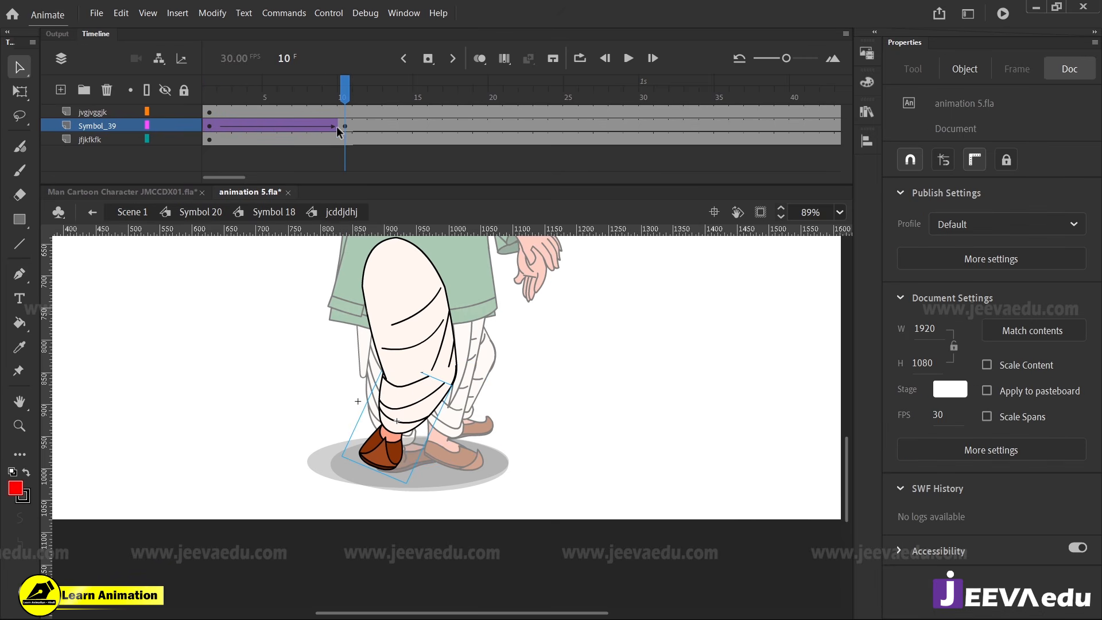
# Remove the classic tween from the Symbol_39 layer and clear its keyframe at frame 10
pyautogui.rightClick(230, 131)
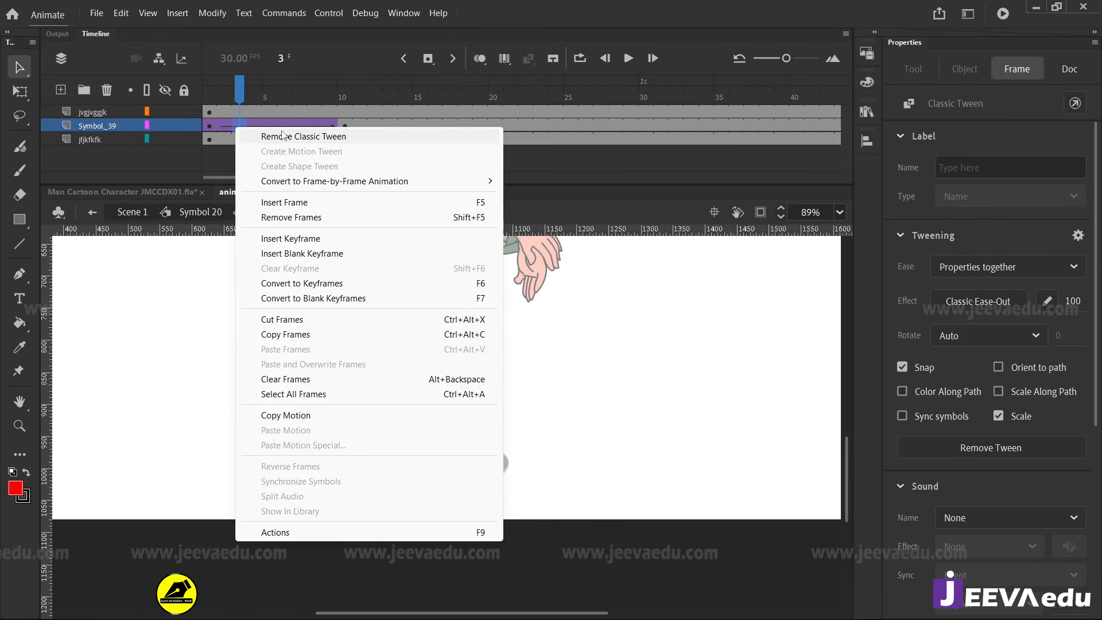
pyautogui.click(283, 131)
pyautogui.rightClick(339, 126)
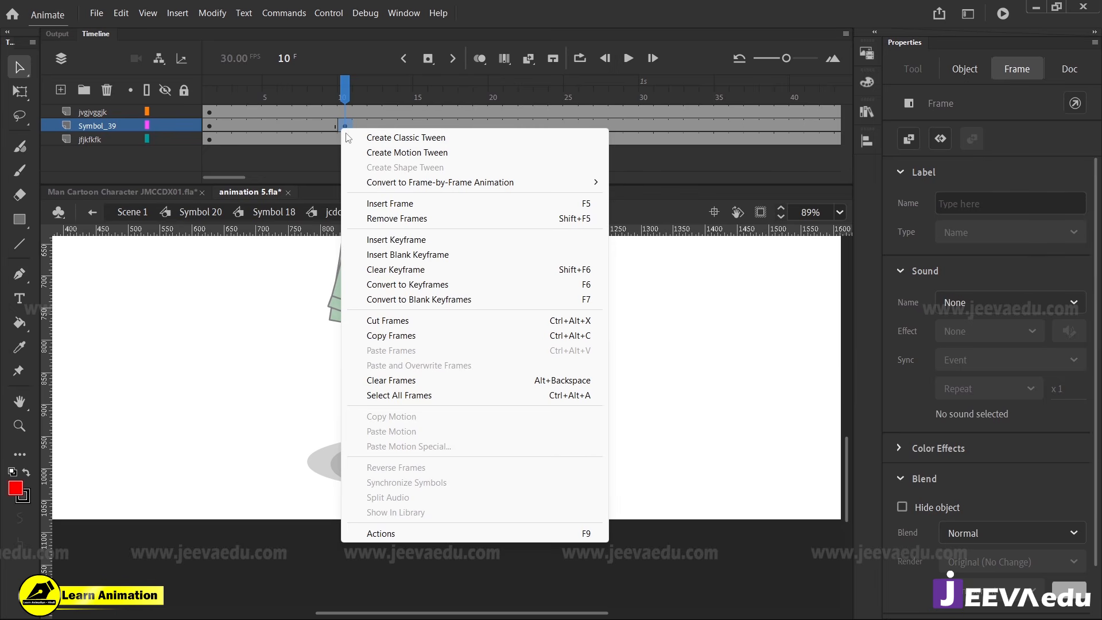
pyautogui.click(390, 270)
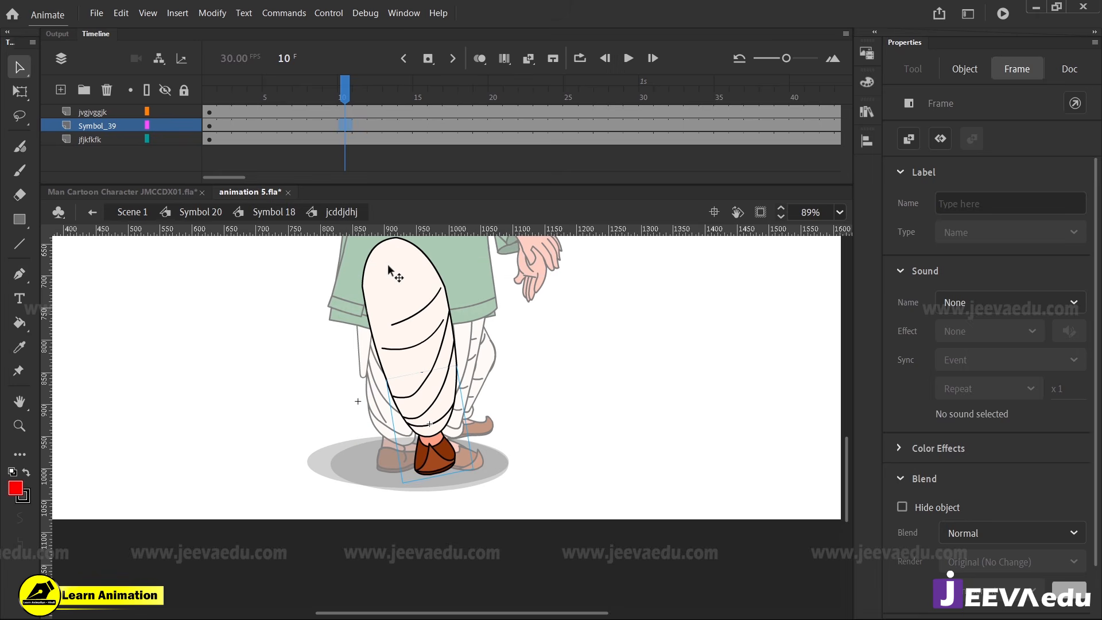
# Create a fresh classic tween on the Symbol_39 layer from frame 1 to a frame 10 keyframe, with ease 100
pyautogui.rightClick(315, 126)
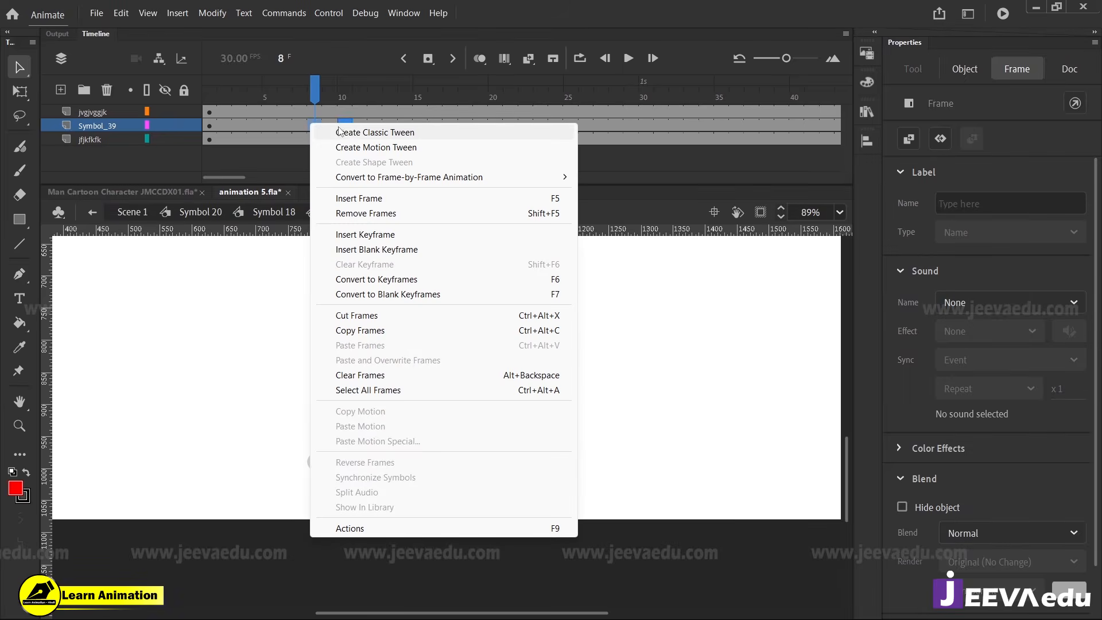
pyautogui.click(367, 67)
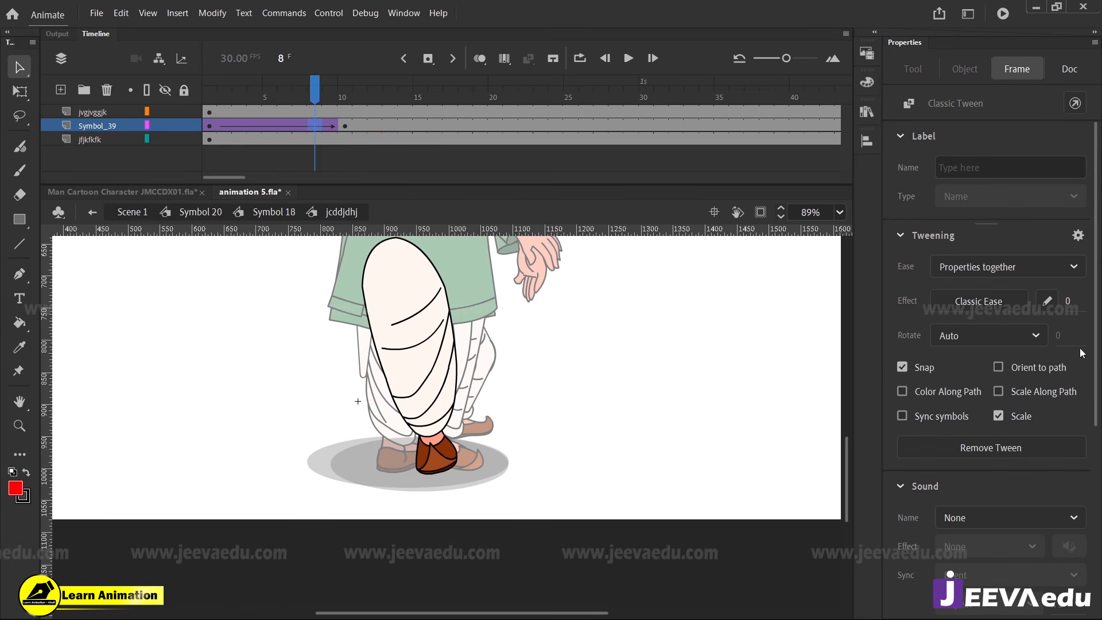
pyautogui.click(1067, 302)
pyautogui.write('100')
pyautogui.press('Return')
# Rotate the lower leg Symbol 39 at frame 1 to bring the shoe down to the ground, to X -34.8, Y 25.85
pyautogui.click(212, 124)
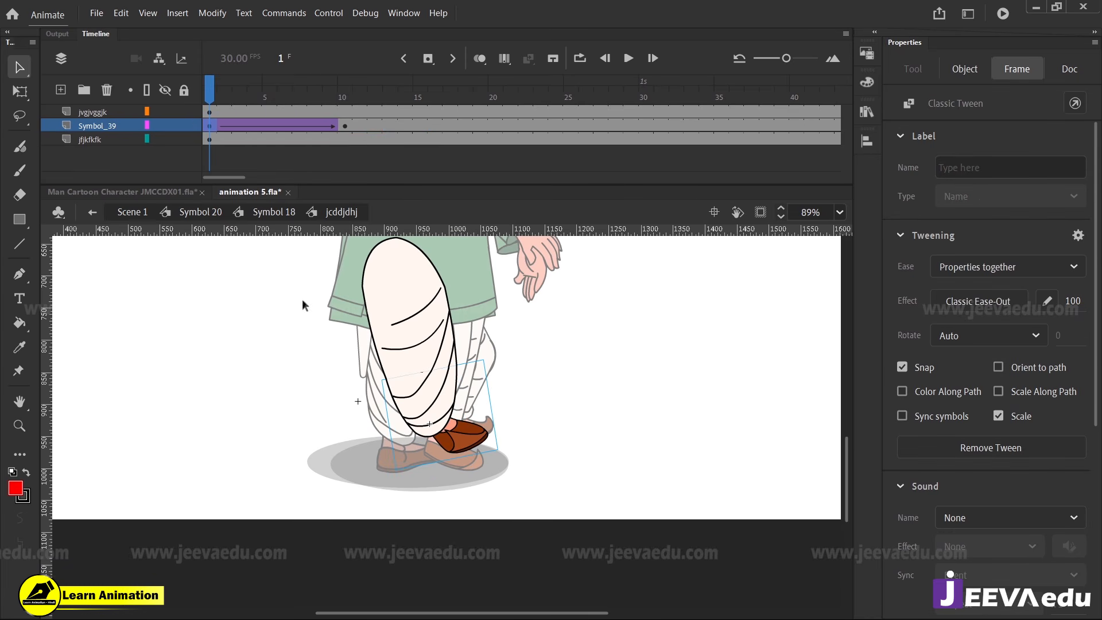
pyautogui.click(425, 427)
pyautogui.press('q')
pyautogui.moveTo(506, 454); pyautogui.dragTo(430, 478)
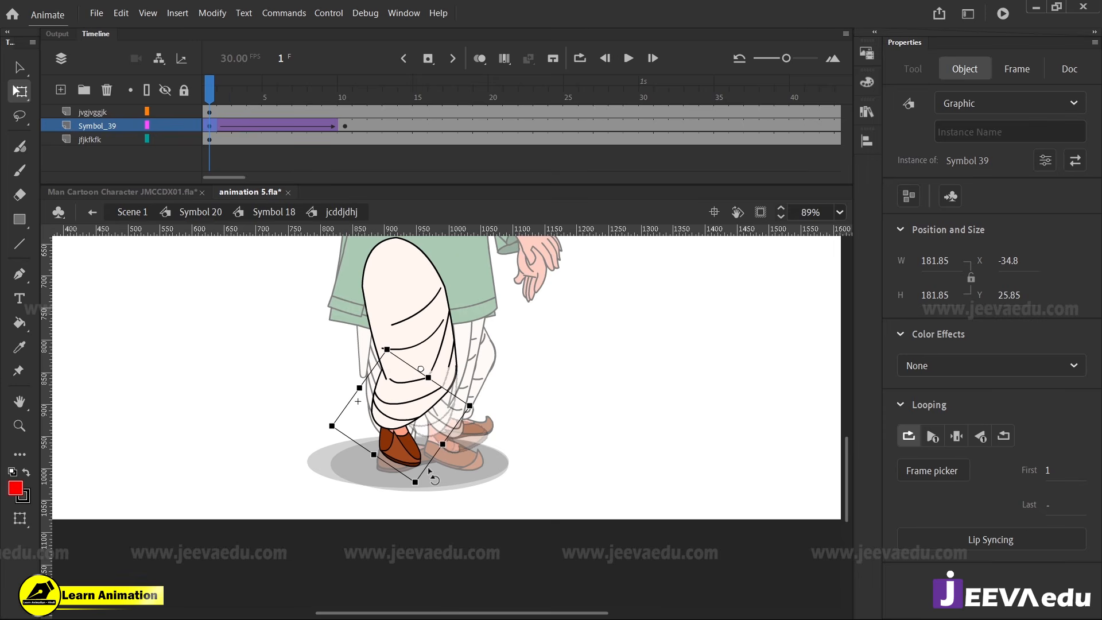
# Return to Symbol 18, rotate the jcddjdhj leg at frame 1 toward the other leg, and lower it to X 141.9, Y 843.45
pyautogui.click(279, 316)
pyautogui.doubleClick(211, 355)
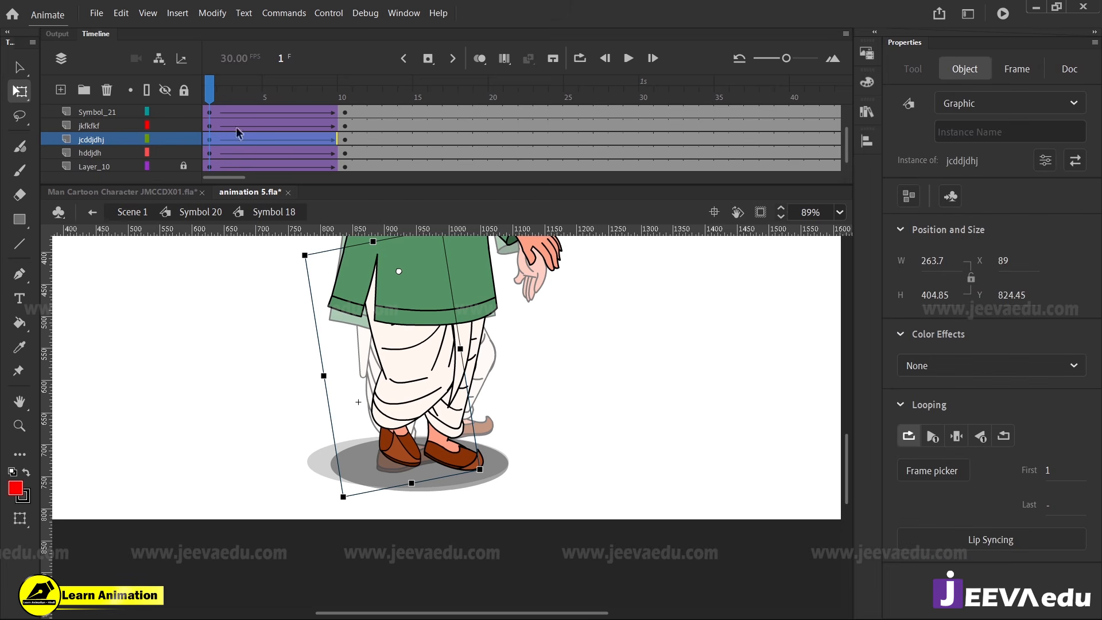
pyautogui.moveTo(225, 99); pyautogui.dragTo(209, 107)
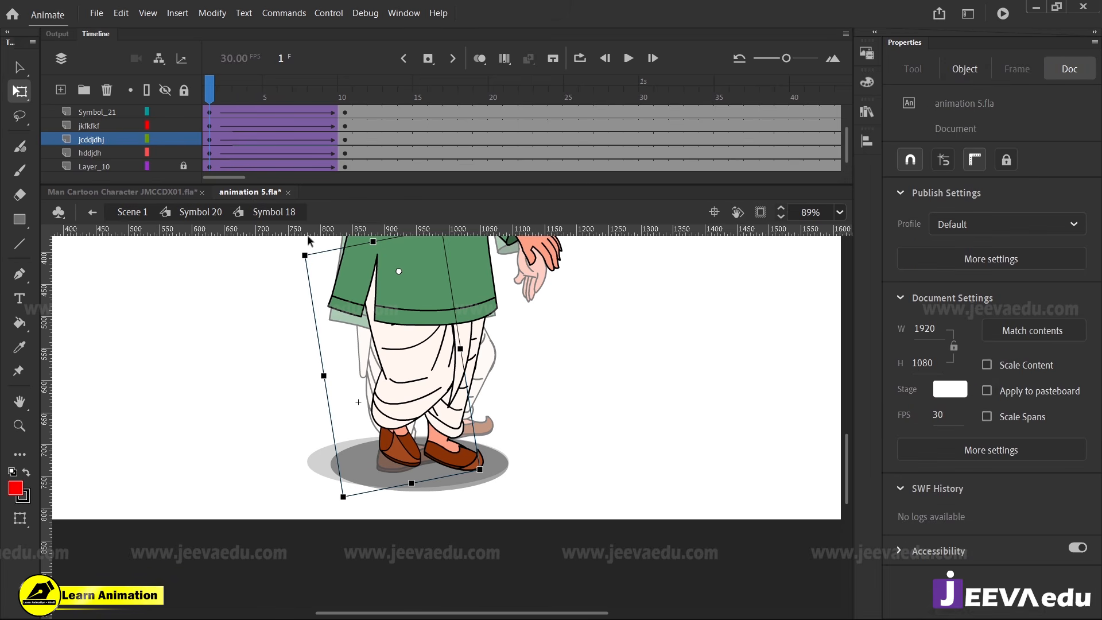
pyautogui.moveTo(482, 465); pyautogui.dragTo(540, 454)
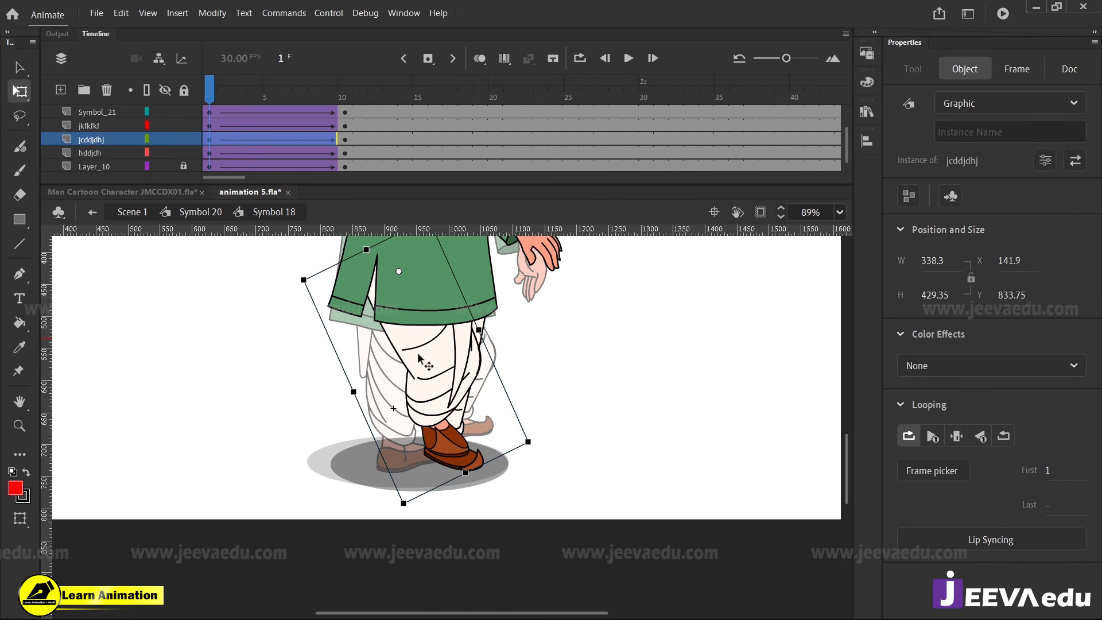
pyautogui.moveTo(419, 357); pyautogui.dragTo(425, 363)
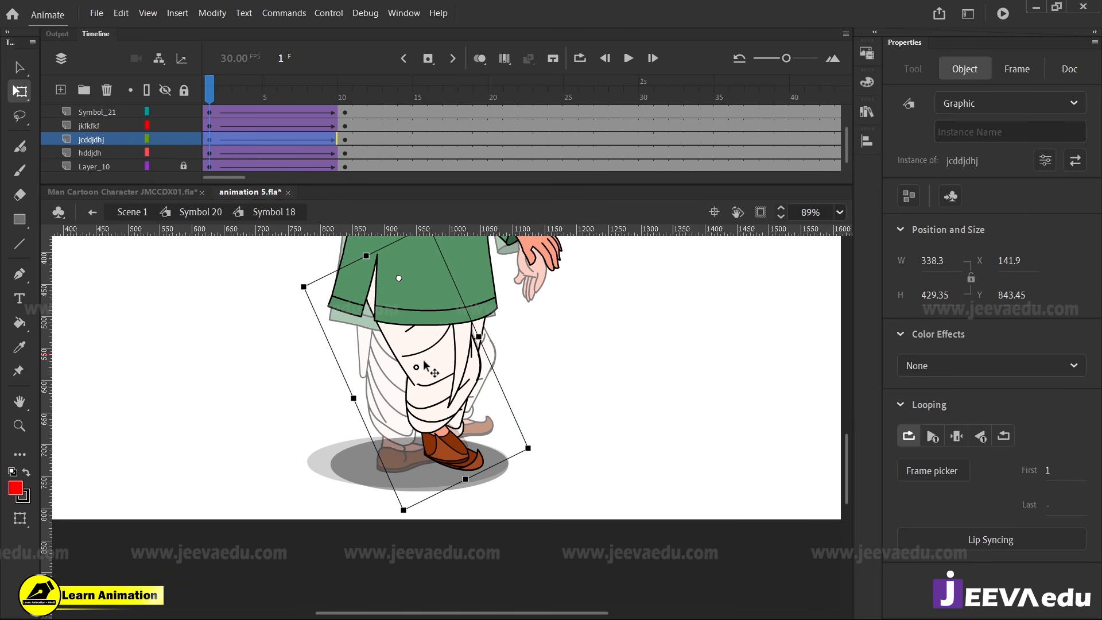
# Rotate the small jkfkfkf dhoti fold below the kurta hem outward at frame 1, to X 283.3, Y 767.65
pyautogui.click(458, 367)
pyautogui.moveTo(460, 407); pyautogui.dragTo(485, 368)
# Try lengthening the small jkfkfkf dhoti fold to W 80.15, H 116.55 at frame 1, and undo the stretch
pyautogui.press('z')
pyautogui.click(464, 314)
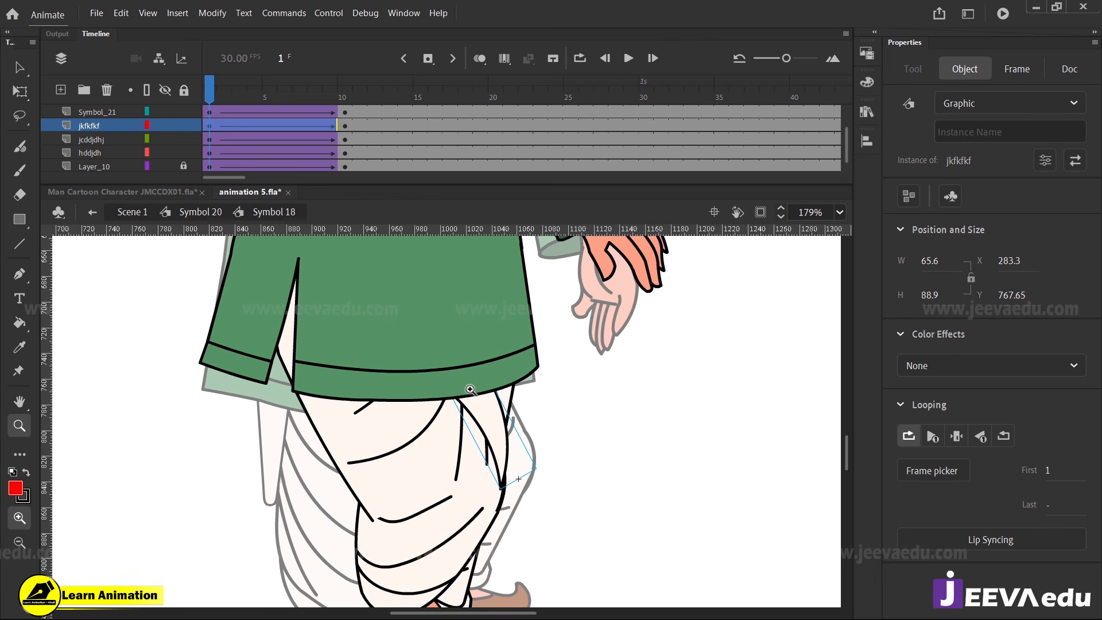
pyautogui.press('q')
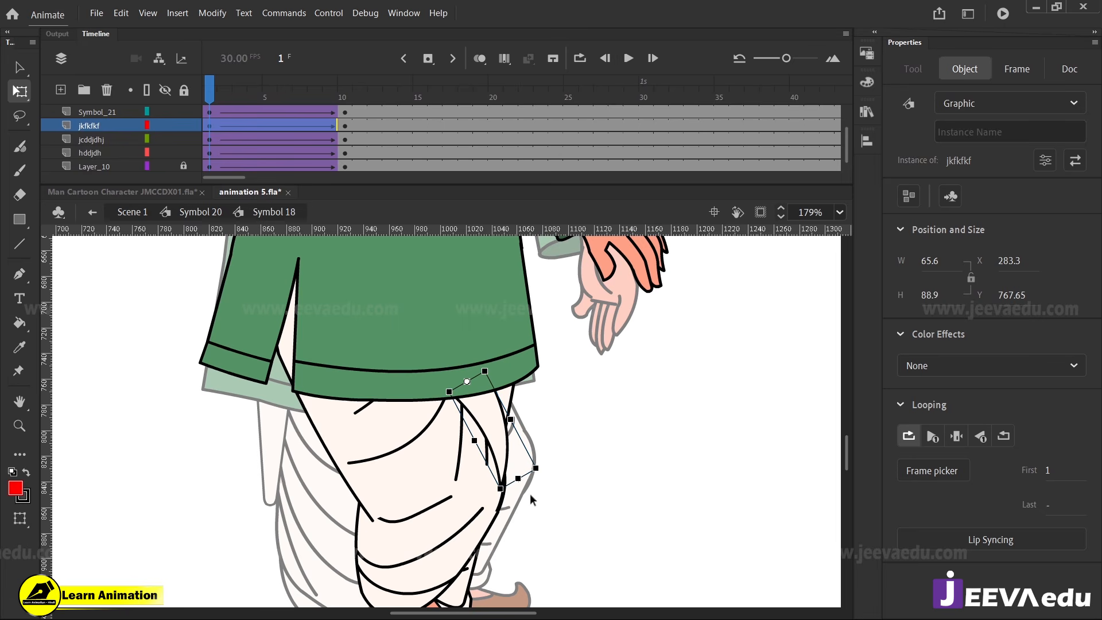
pyautogui.moveTo(520, 479); pyautogui.dragTo(537, 515)
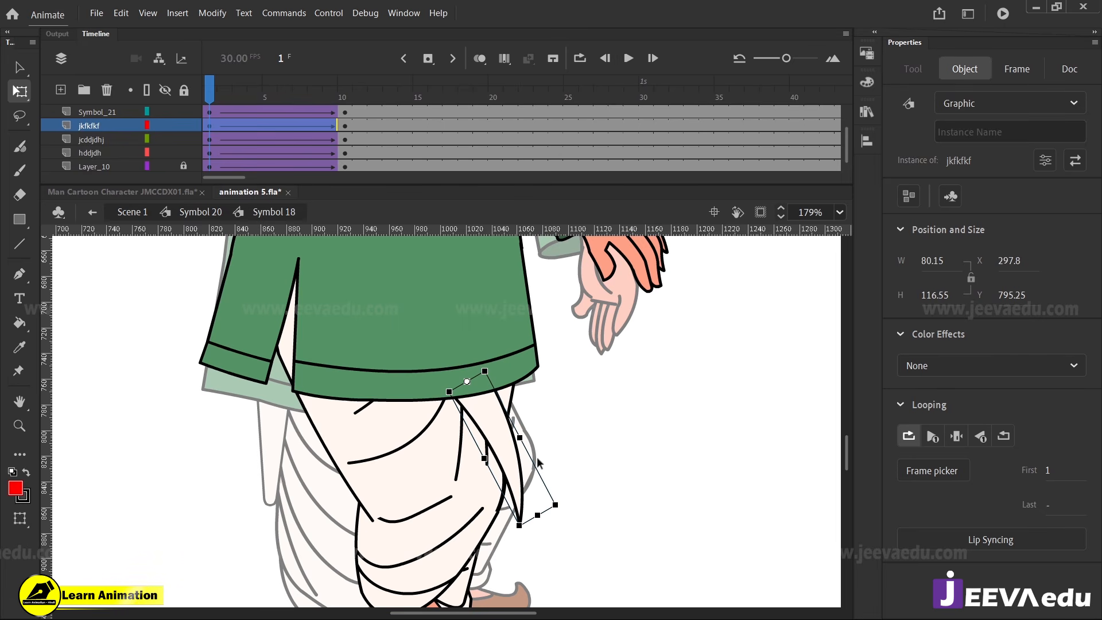
pyautogui.hotkey('ctrl', 'z')
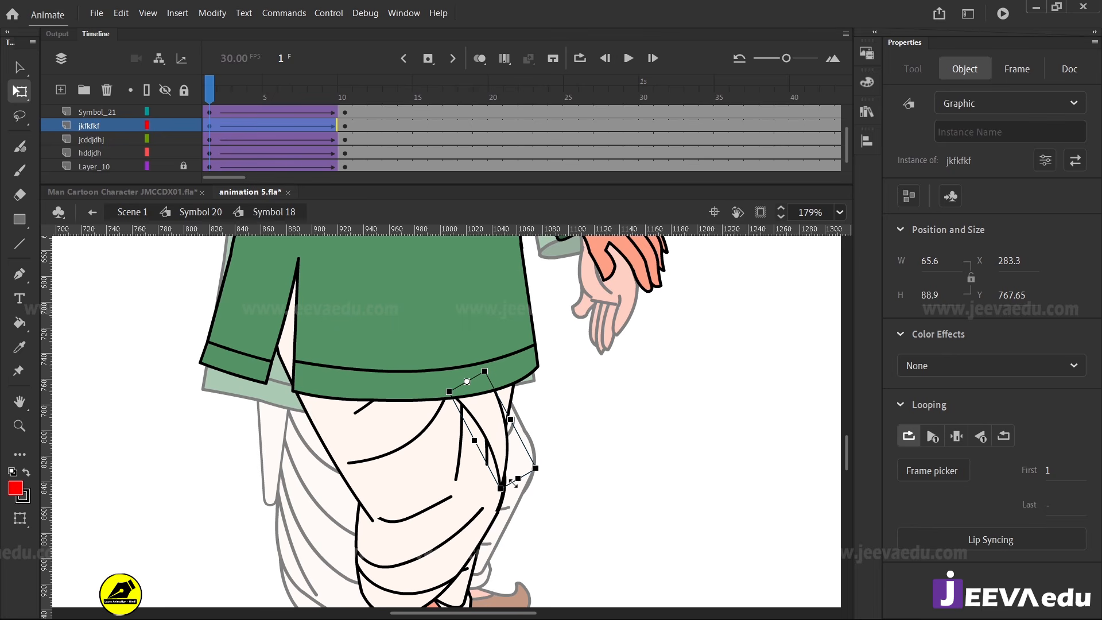
pyautogui.press('z')
pyautogui.keyDown('alt'); pyautogui.click(470, 475); pyautogui.keyUp('alt')
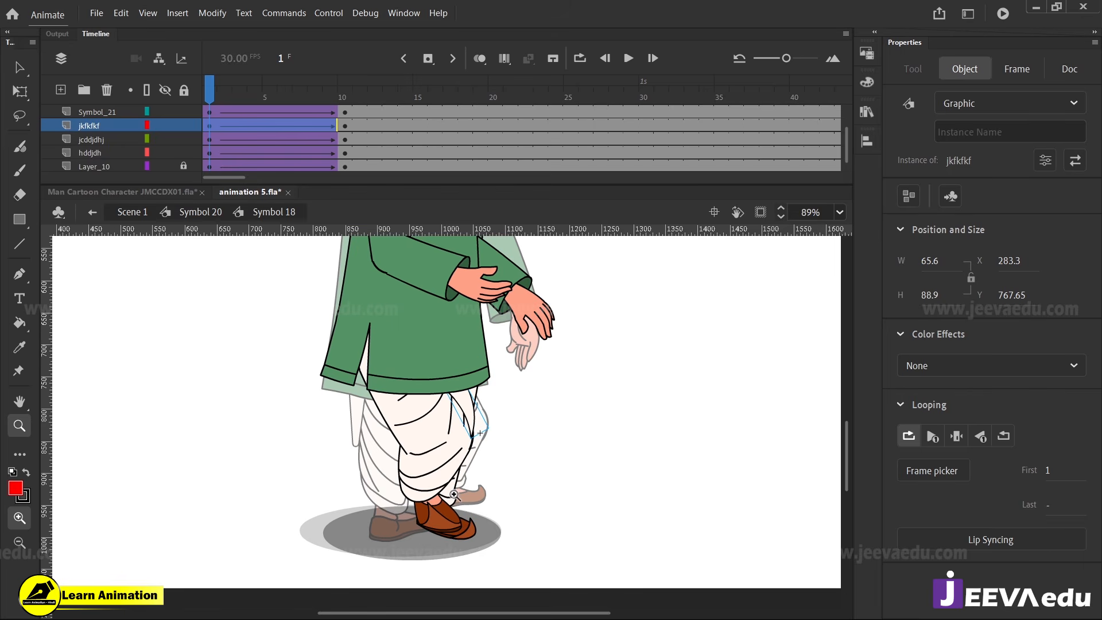
# Rotate the hddjdh leg at frame 1 inward beneath the kurta, to X 183.4, Y 920.05
pyautogui.press('v')
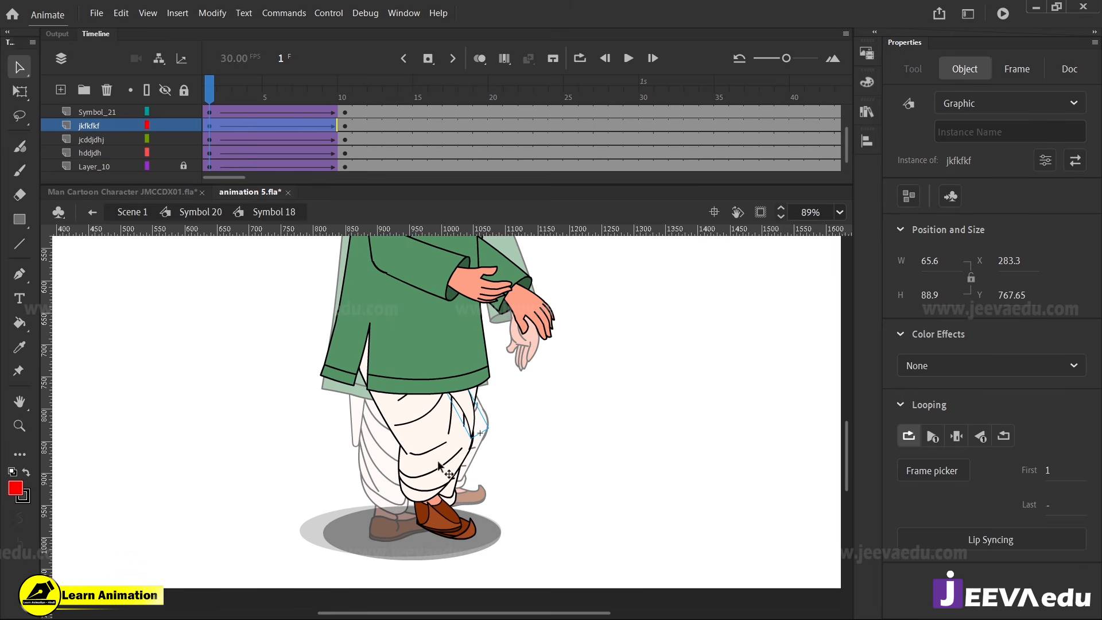
pyautogui.moveTo(225, 93); pyautogui.dragTo(237, 93)
pyautogui.moveTo(233, 154); pyautogui.dragTo(187, 196)
pyautogui.click(513, 442)
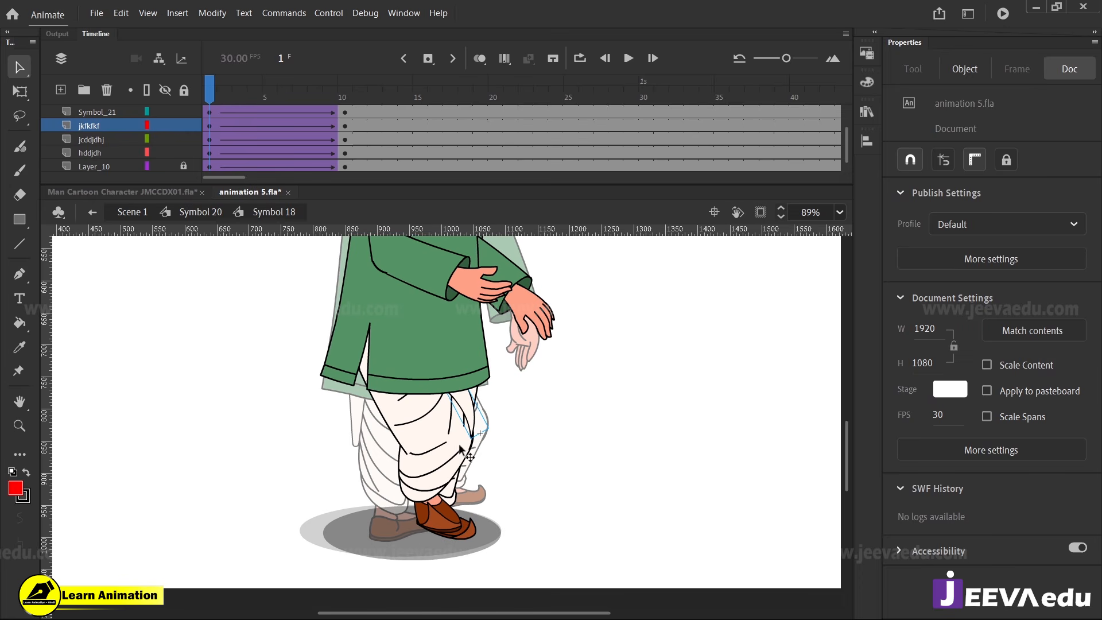
pyautogui.click(474, 411)
pyautogui.press('q')
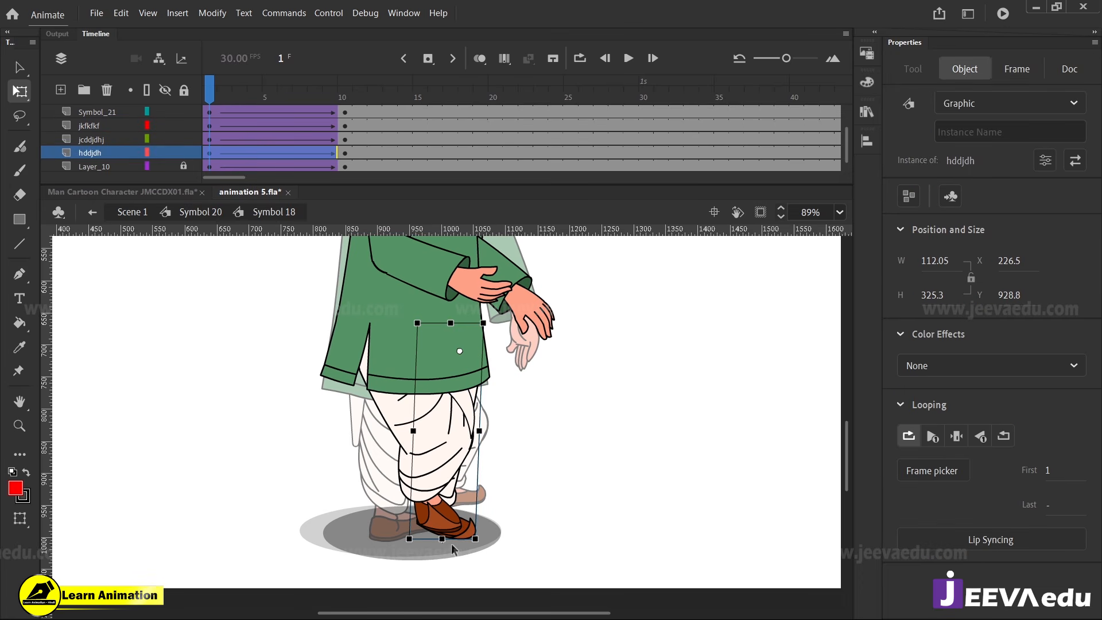
pyautogui.moveTo(451, 540); pyautogui.dragTo(412, 533)
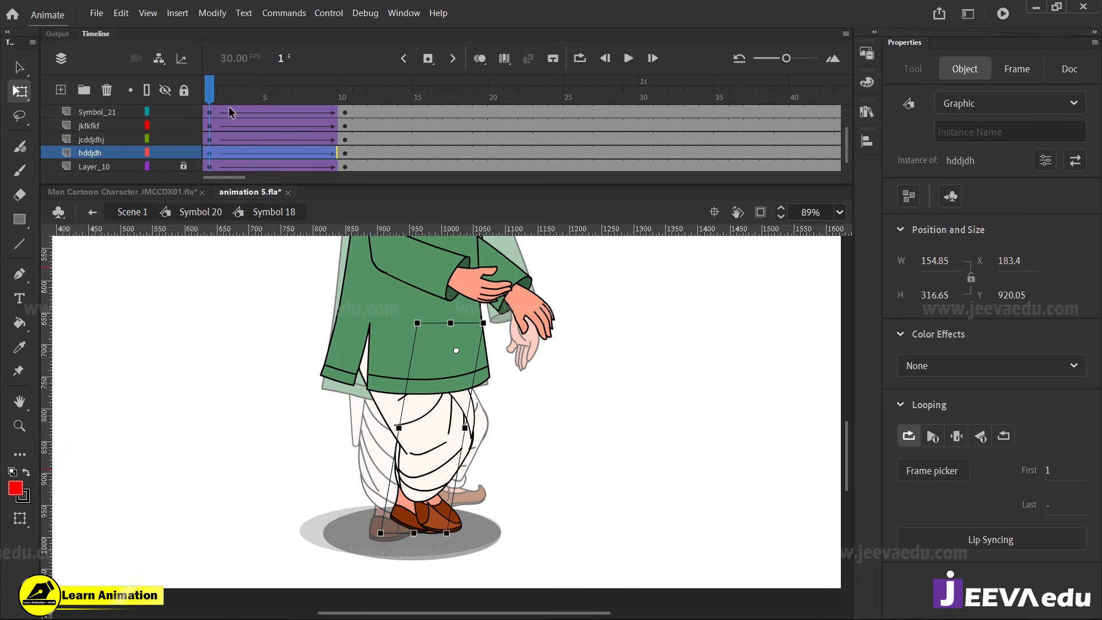
pyautogui.moveTo(225, 96); pyautogui.dragTo(213, 168)
# Play the Symbol 18 animation from frame 1 to review the whole figure easing into the front pose
pyautogui.press('z')
pyautogui.keyDown('alt'); pyautogui.click(410, 375); pyautogui.keyUp('alt')
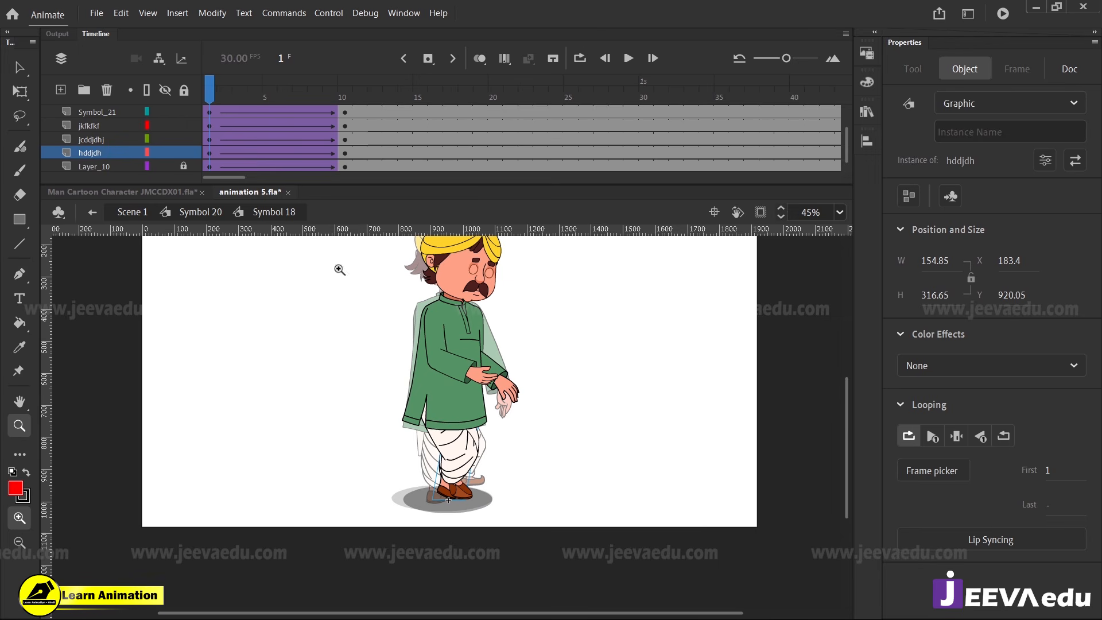
pyautogui.keyDown('alt'); pyautogui.click(452, 413); pyautogui.keyUp('alt')
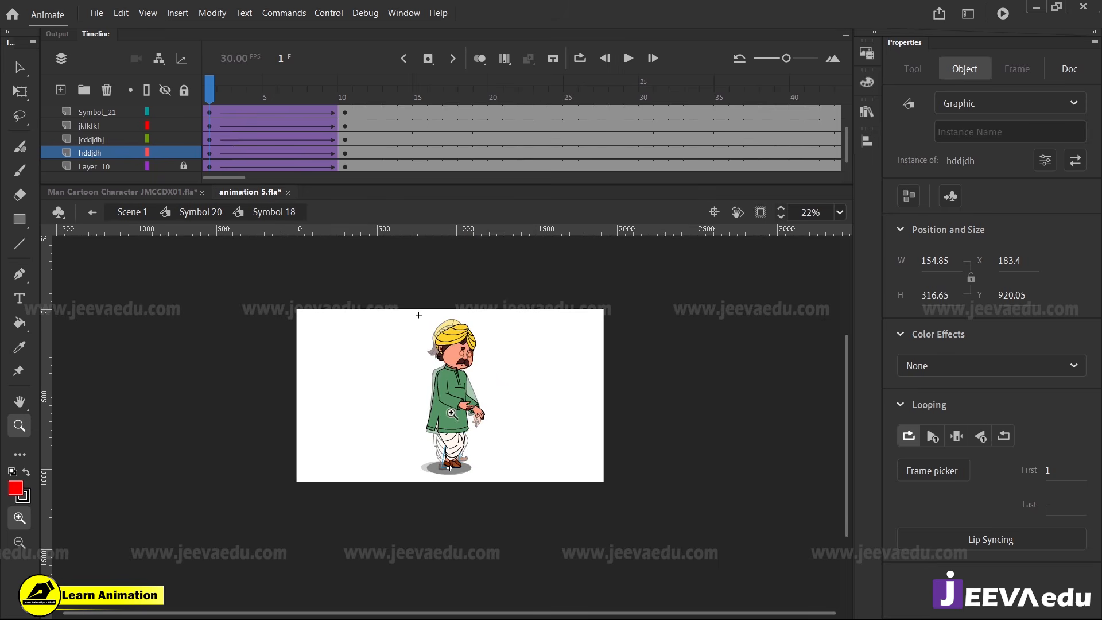
pyautogui.click(461, 406)
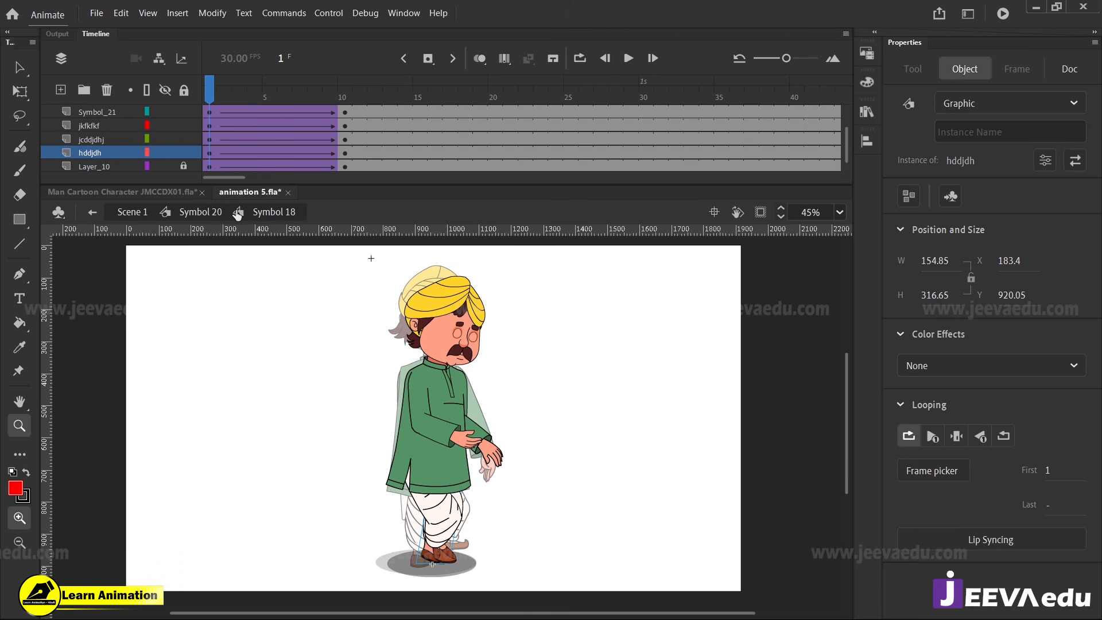
pyautogui.moveTo(212, 91); pyautogui.dragTo(196, 139)
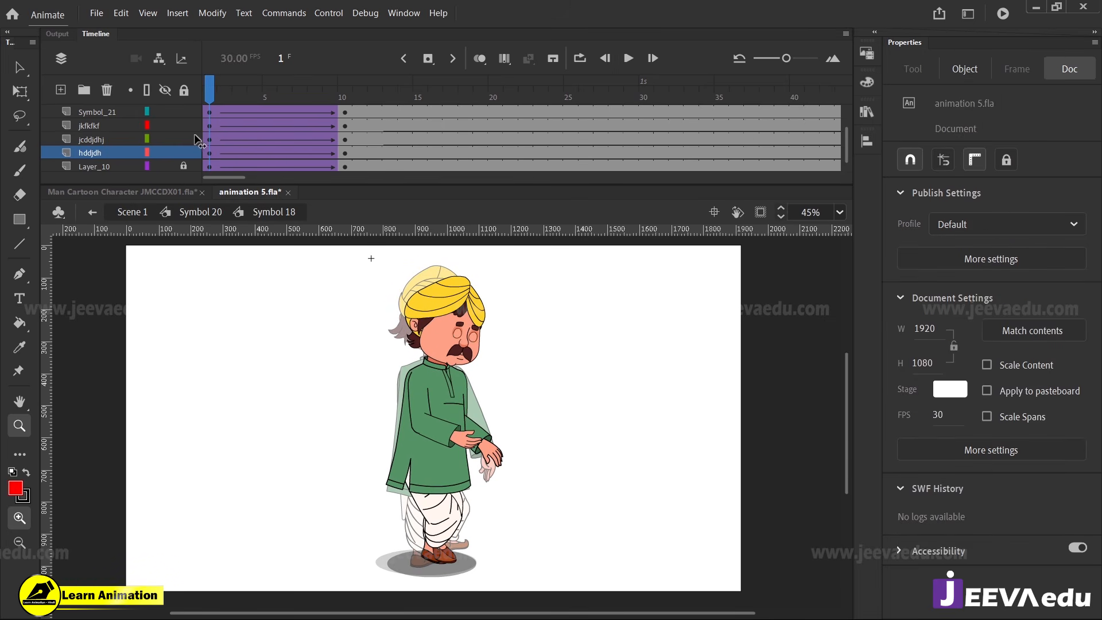
pyautogui.press('Return')
pyautogui.press('Return')
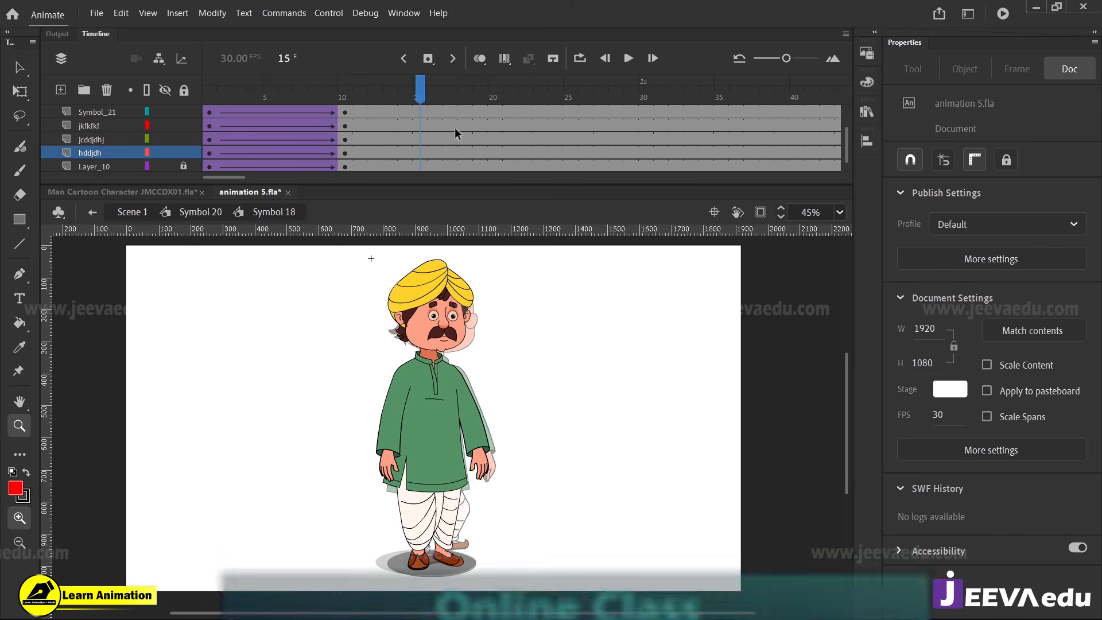
pyautogui.moveTo(420, 93); pyautogui.dragTo(197, 130)
pyautogui.press('Return')
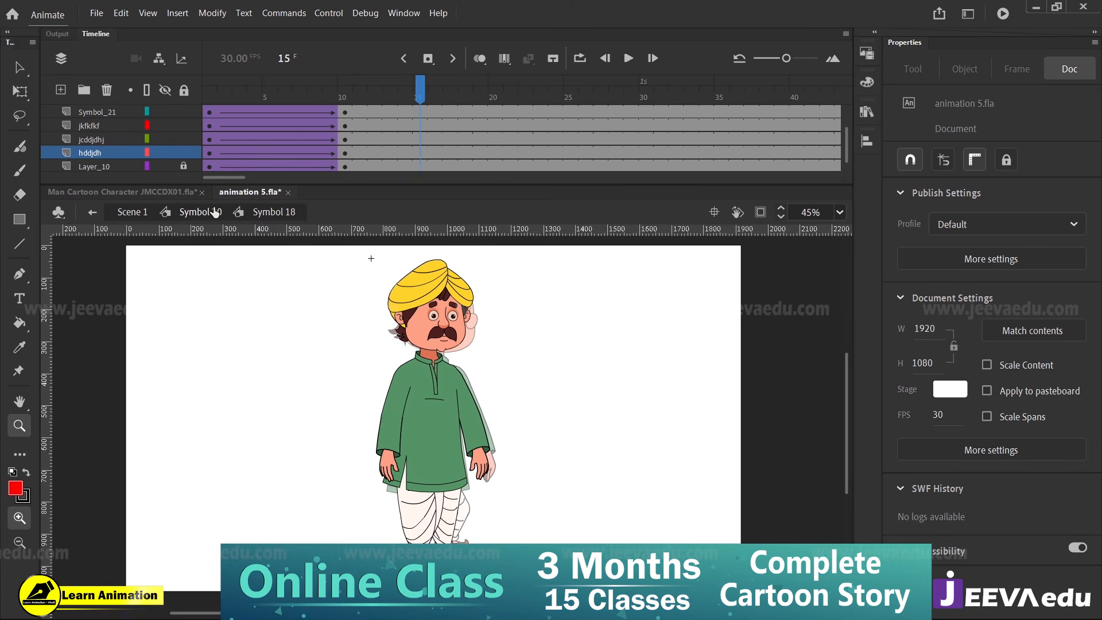
# Return to Symbol 20 and play the full turn from back view to front view repeatedly
pyautogui.click(213, 212)
pyautogui.moveTo(440, 96); pyautogui.dragTo(179, 141)
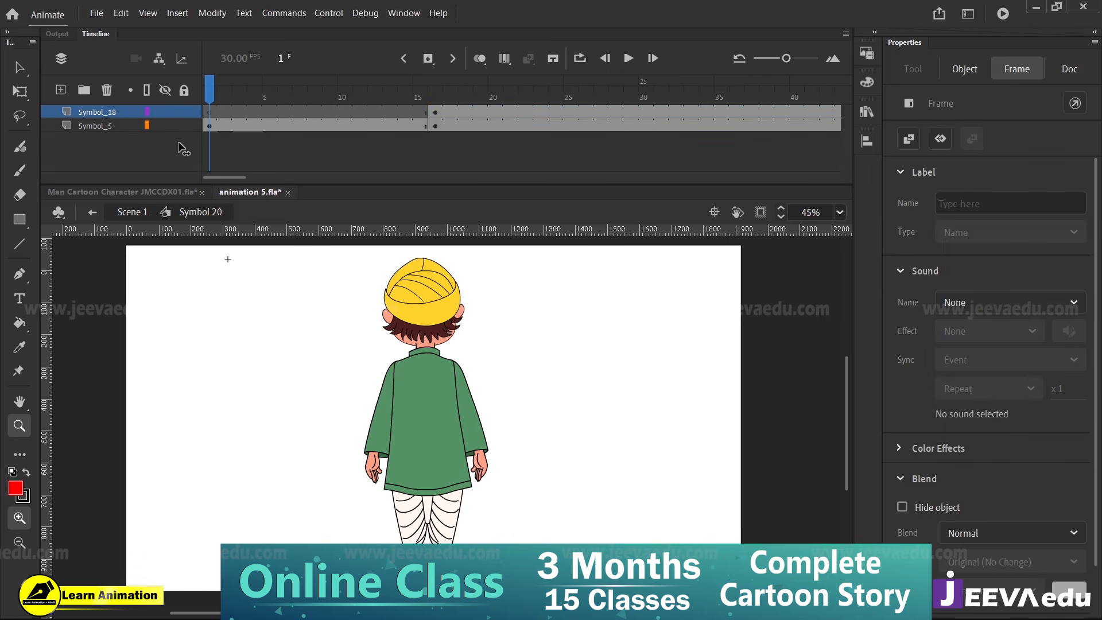
pyautogui.press('Return')
pyautogui.press('Return')
pyautogui.moveTo(517, 96); pyautogui.dragTo(215, 155)
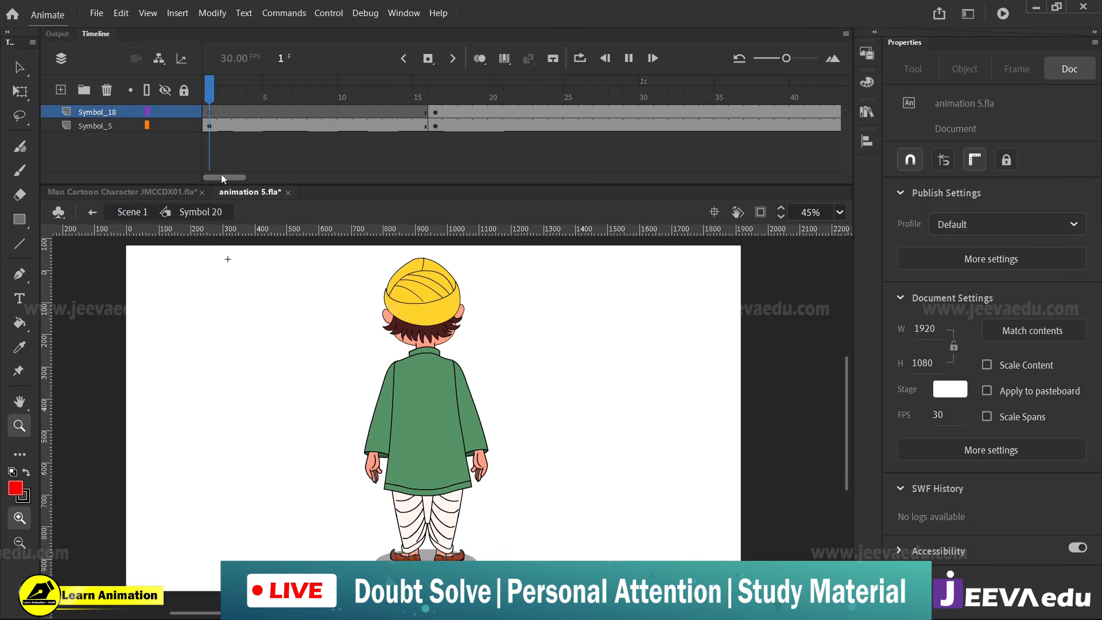
pyautogui.press('Return')
pyautogui.press('Return')
# In Symbol 5 at frame 15, tilt the Symbol 25 head toward the turn and nudge it down, to X 228.2, Y 183.65
pyautogui.moveTo(525, 91); pyautogui.dragTo(423, 177)
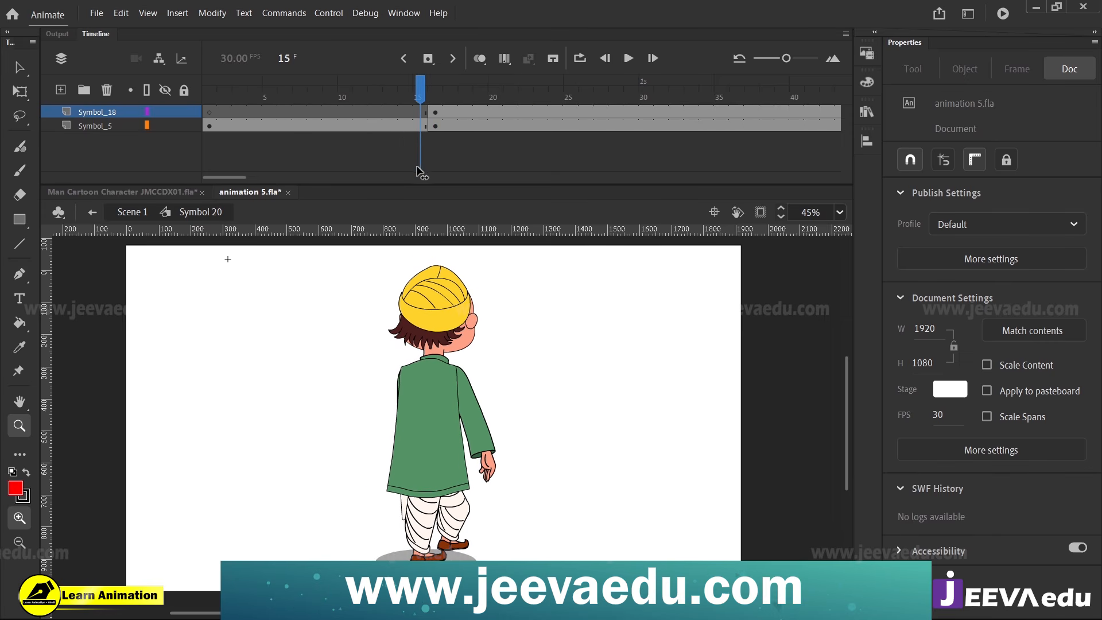
pyautogui.press('v')
pyautogui.doubleClick(443, 341)
pyautogui.click(469, 310)
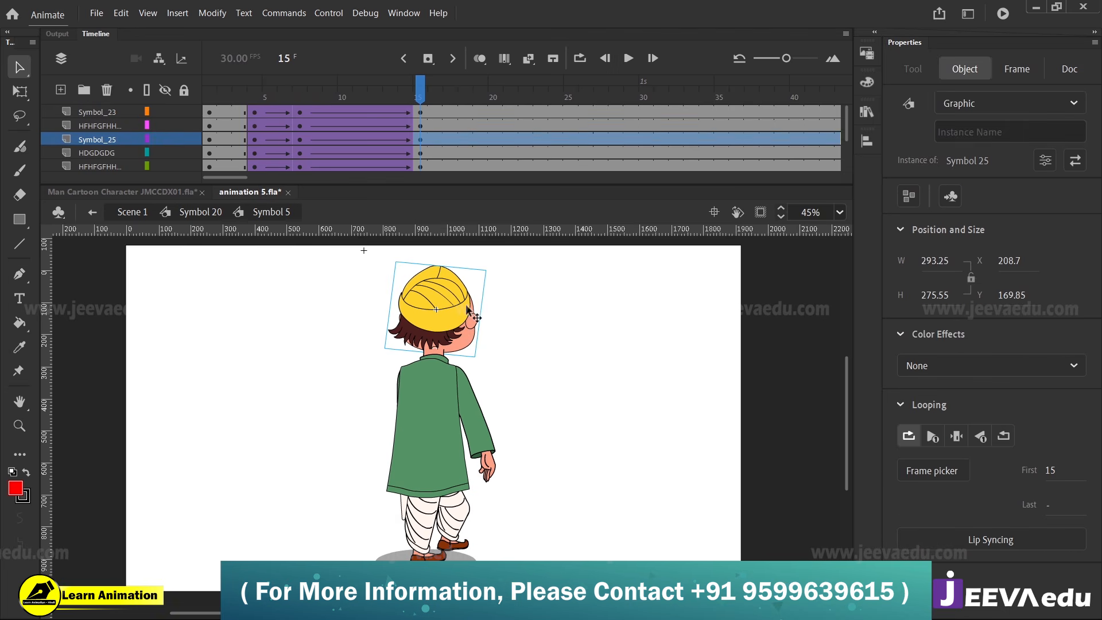
pyautogui.click(490, 339)
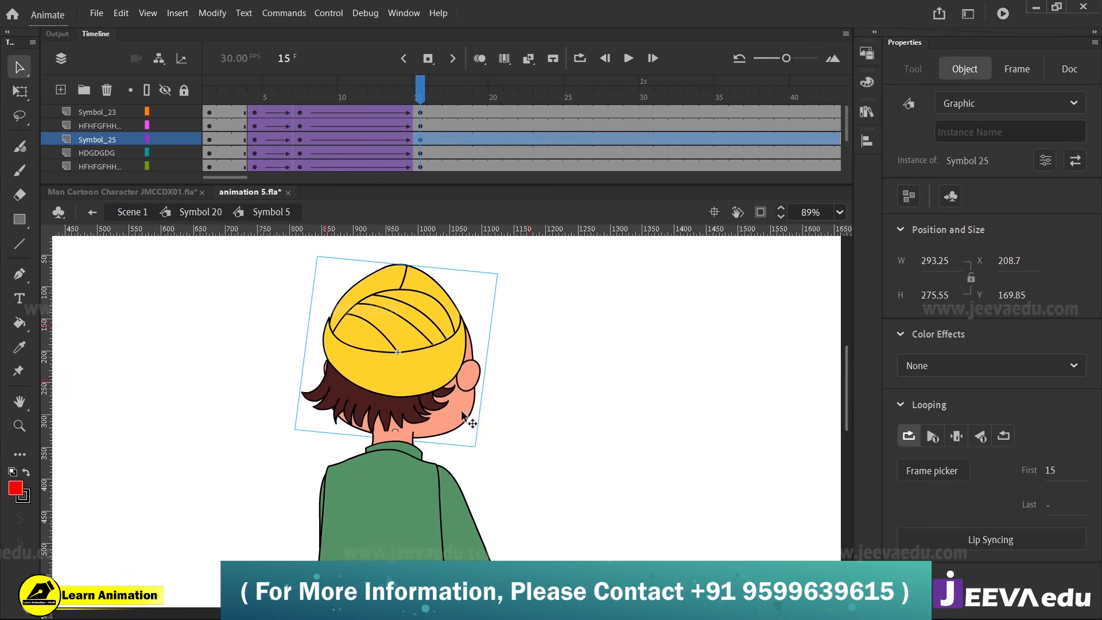
pyautogui.press('q')
pyautogui.moveTo(442, 364); pyautogui.dragTo(543, 380)
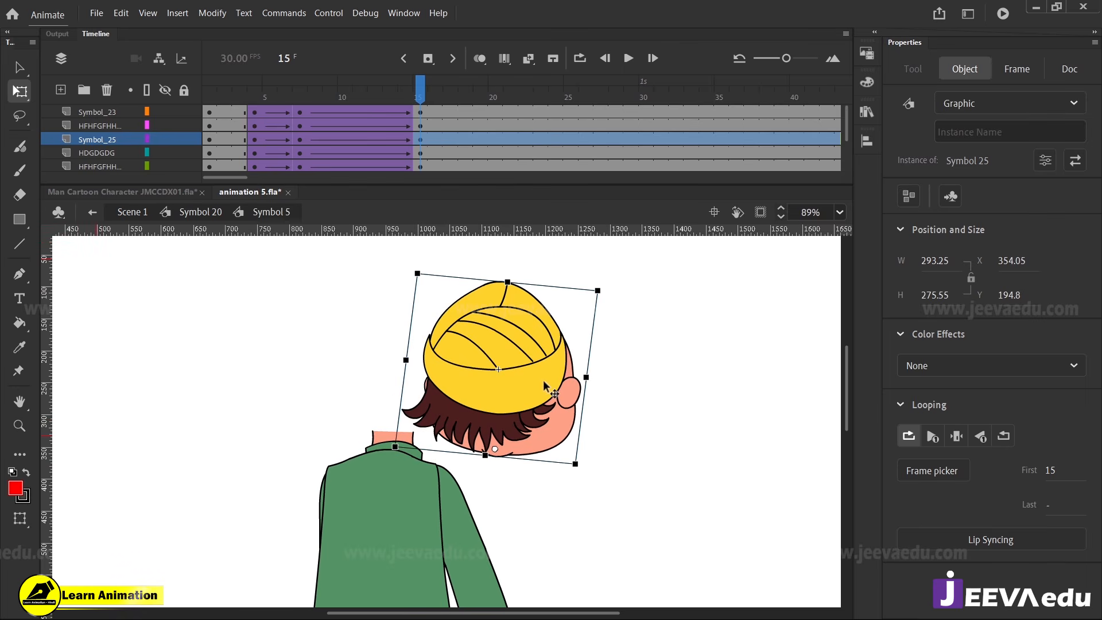
pyautogui.hotkey('ctrl', 'z')
pyautogui.moveTo(509, 274); pyautogui.dragTo(508, 321)
pyautogui.press('Down')
pyautogui.press('Down')
pyautogui.press('Down')
pyautogui.press('Down')
pyautogui.press('Down')
pyautogui.press('Down')
pyautogui.press('Down')
pyautogui.press('Down')
pyautogui.press('Down')
pyautogui.press('Down')
pyautogui.press('Down')
pyautogui.press('Down')
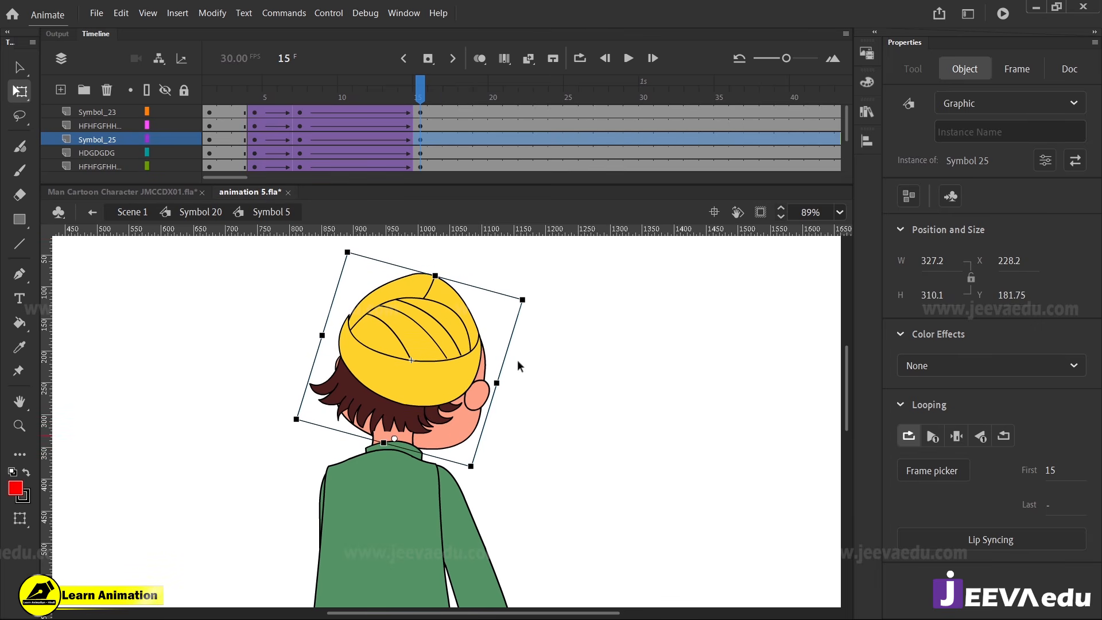
pyautogui.moveTo(413, 103); pyautogui.dragTo(427, 183)
# Return to Symbol 20 and clear the back-view figure from the Symbol_5 layer at frame 16
pyautogui.press('z')
pyautogui.keyDown('alt'); pyautogui.click(421, 471); pyautogui.keyUp('alt')
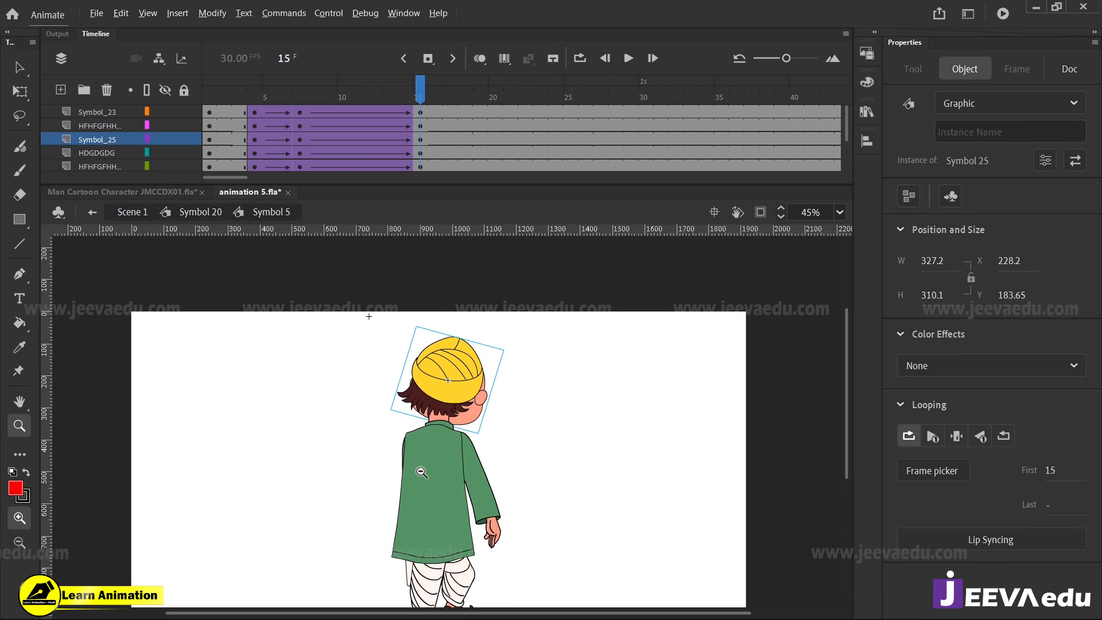
pyautogui.keyDown('alt'); pyautogui.click(444, 479); pyautogui.keyUp('alt')
pyautogui.moveTo(410, 98); pyautogui.dragTo(422, 140)
pyautogui.click(449, 437)
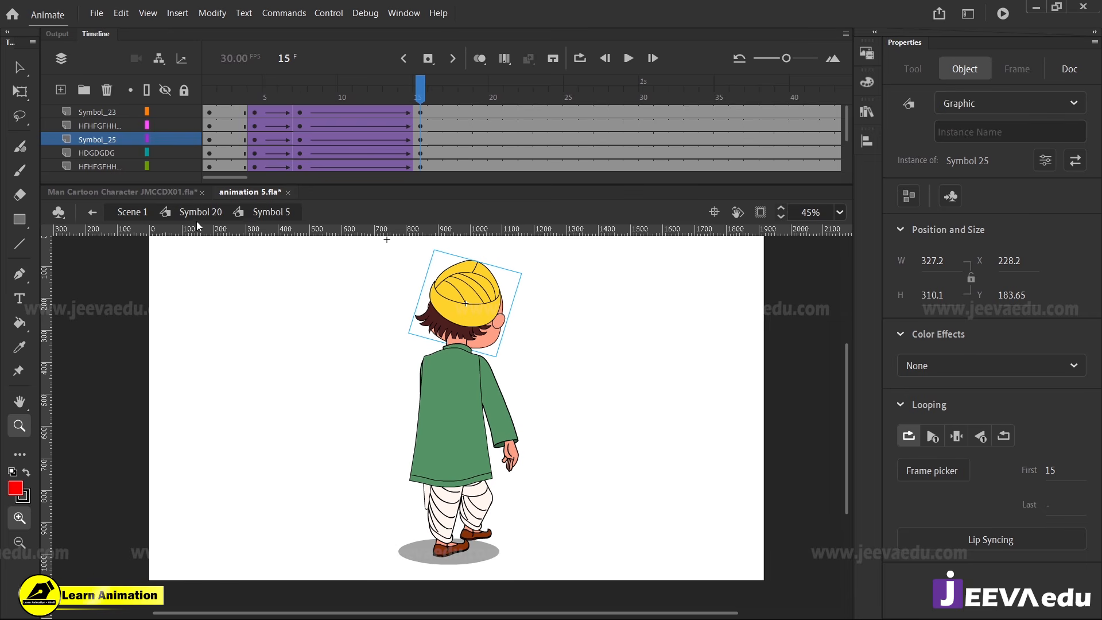
pyautogui.click(216, 212)
pyautogui.moveTo(429, 95); pyautogui.dragTo(431, 139)
pyautogui.click(434, 140)
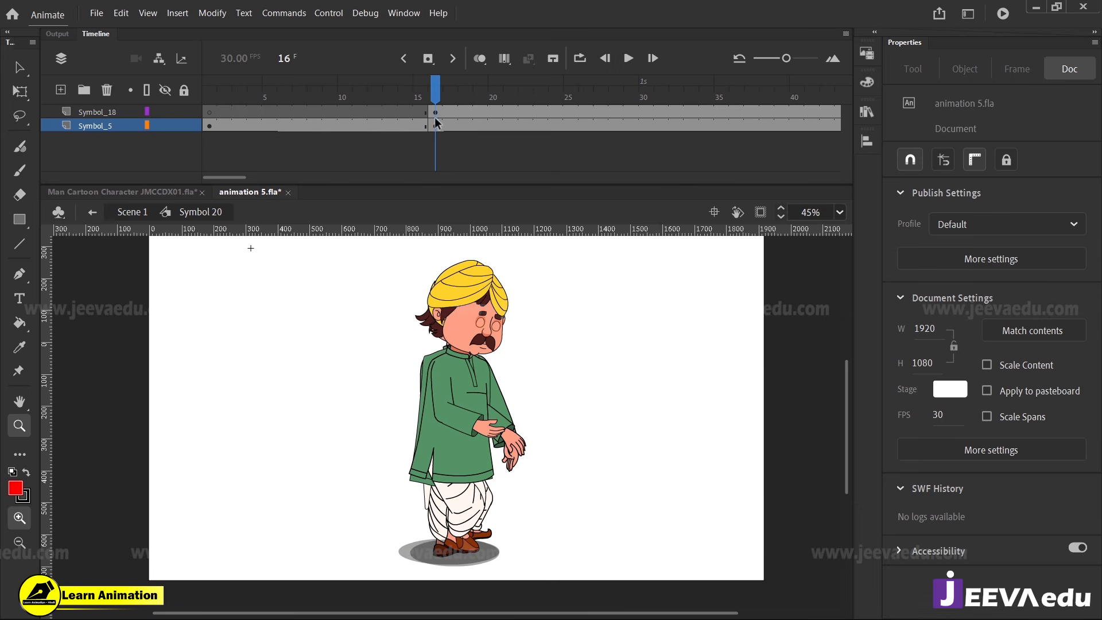
pyautogui.click(436, 125)
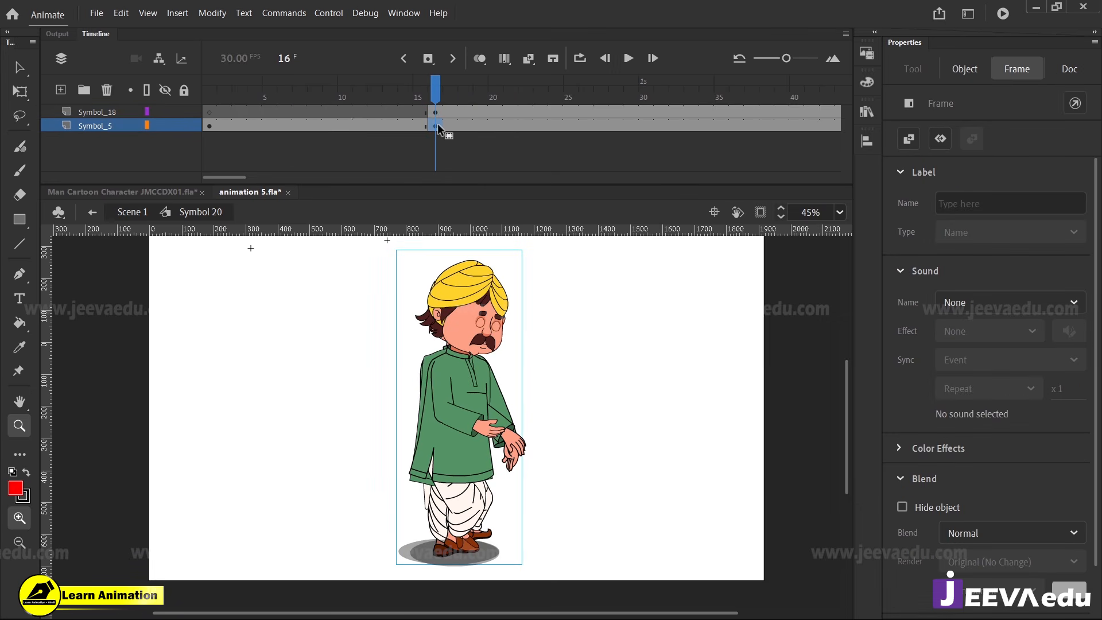
pyautogui.rightClick(437, 131)
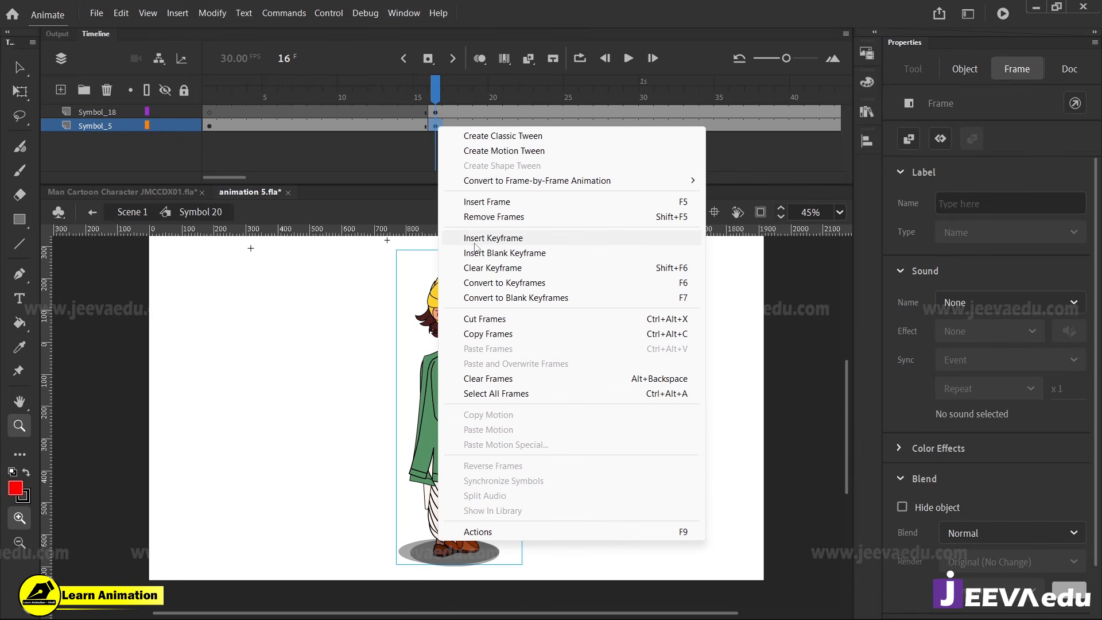
pyautogui.click(479, 268)
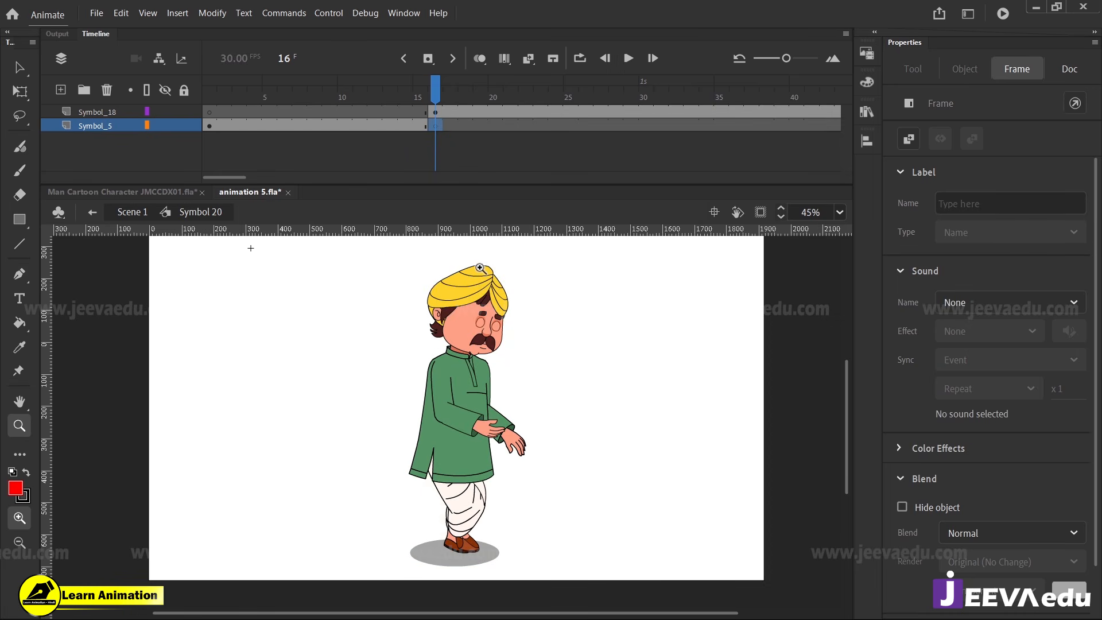
# Move the Symbol_18 keyframe at frame 16 onto the Symbol_5 layer and delete the emptied Symbol_18 layer
pyautogui.click(436, 114)
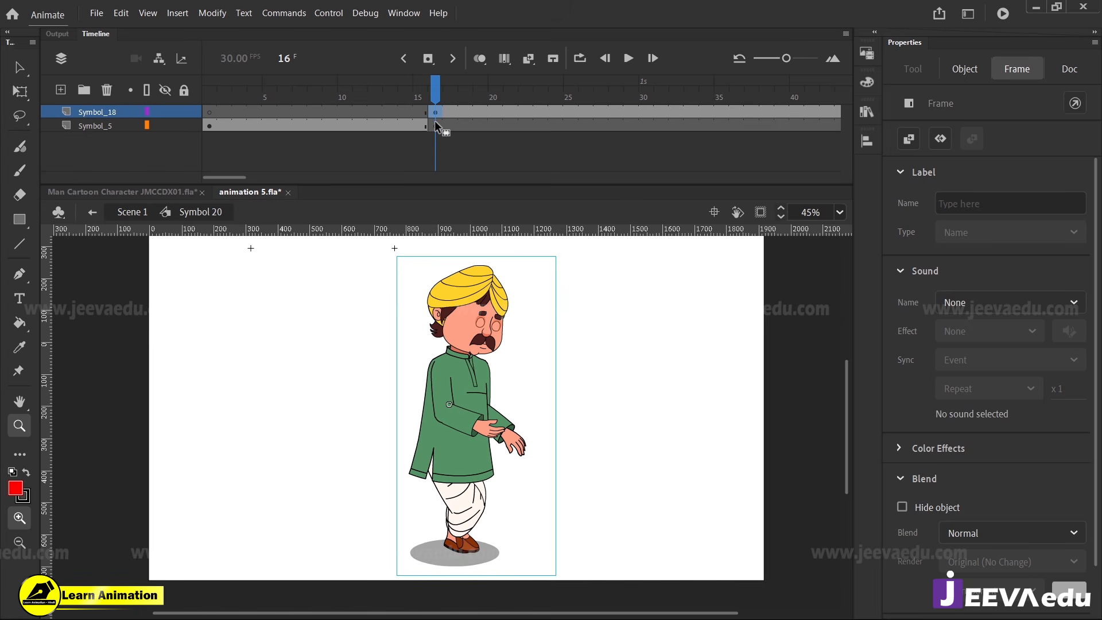
pyautogui.hotkey('shift', 'F6')
pyautogui.click(435, 125)
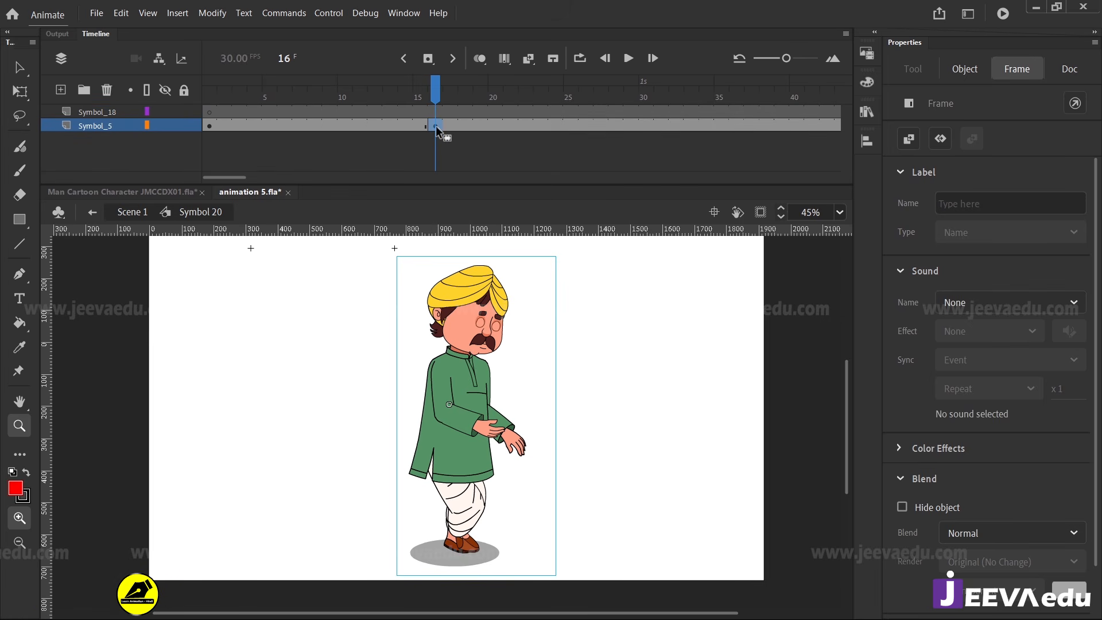
pyautogui.click(111, 116)
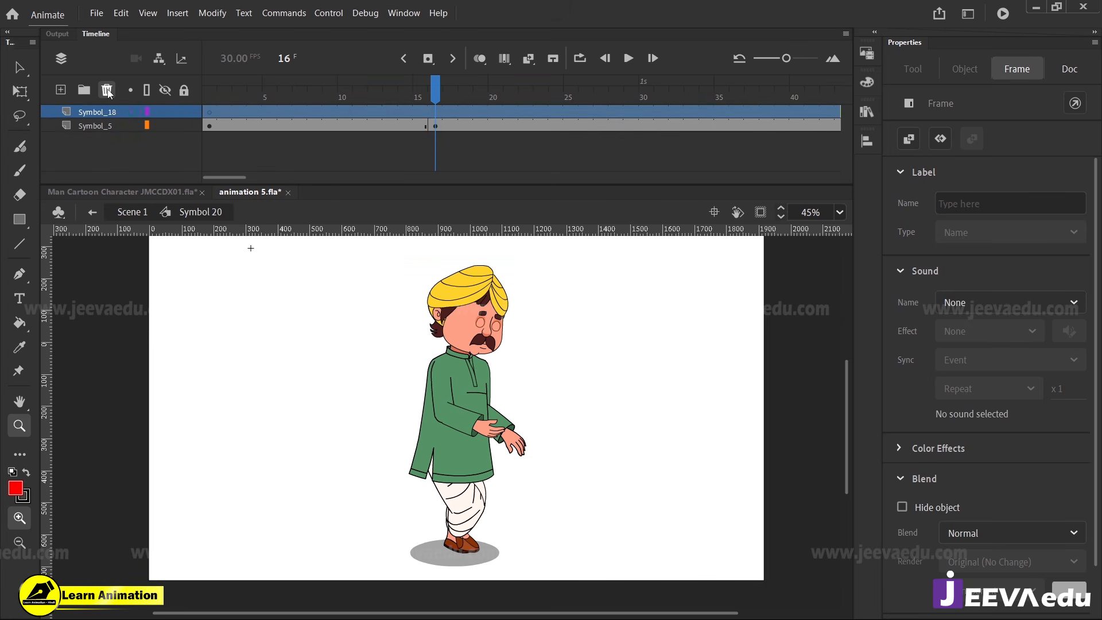
pyautogui.click(107, 90)
# Open Symbol 5 at frame 1 and examine the feet, the ground shadow and the layer stack
pyautogui.moveTo(419, 99); pyautogui.dragTo(210, 106)
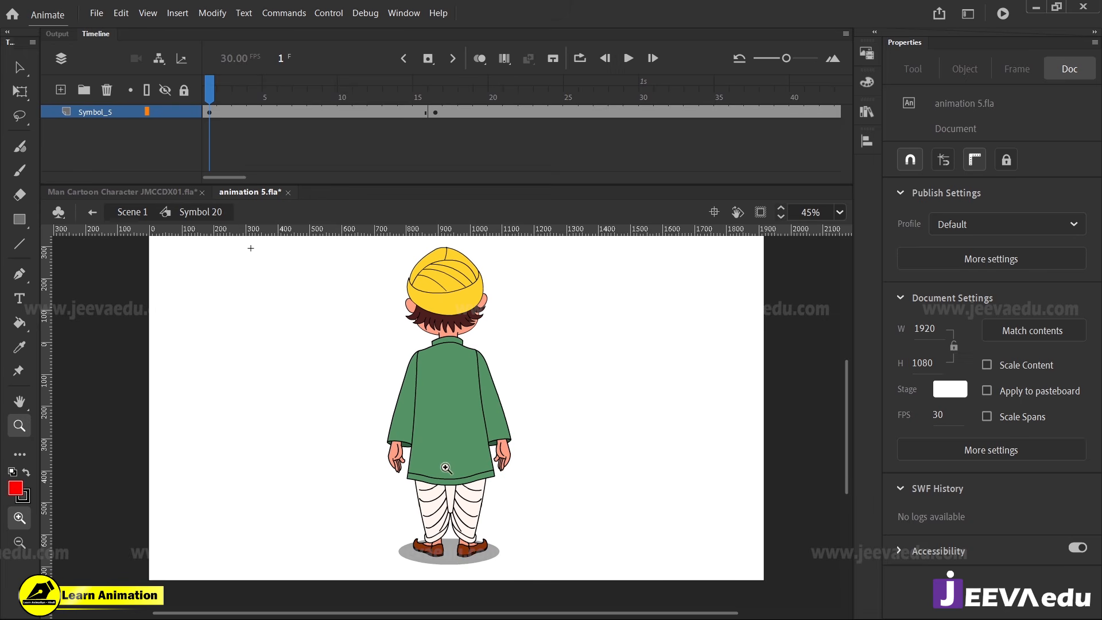
pyautogui.click(488, 521)
pyautogui.press('v')
pyautogui.click(415, 482)
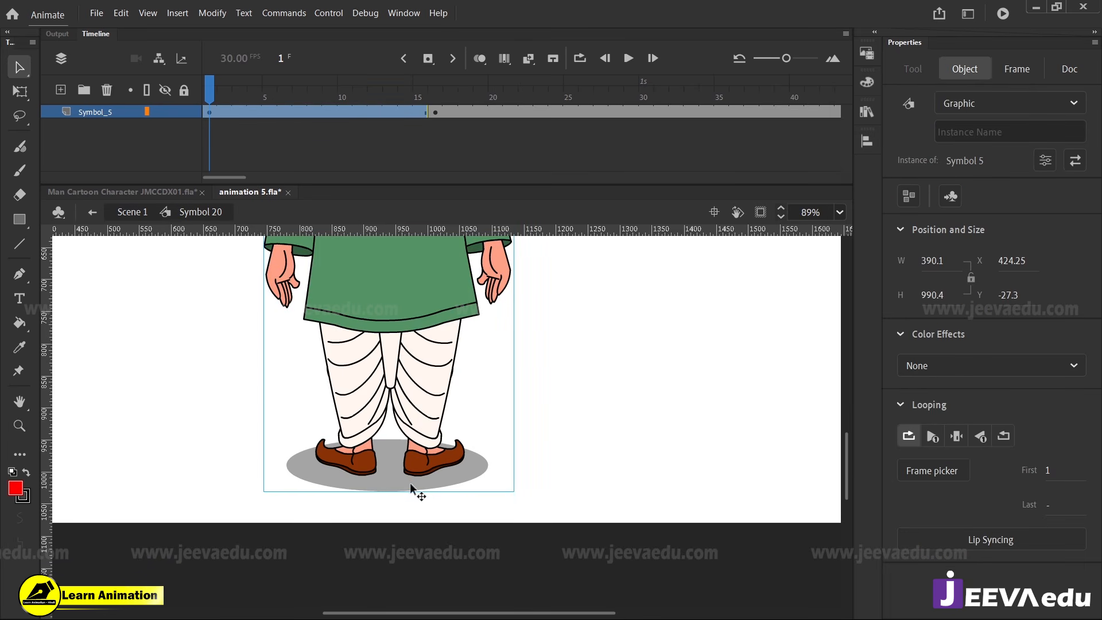
pyautogui.doubleClick(409, 483)
pyautogui.click(425, 487)
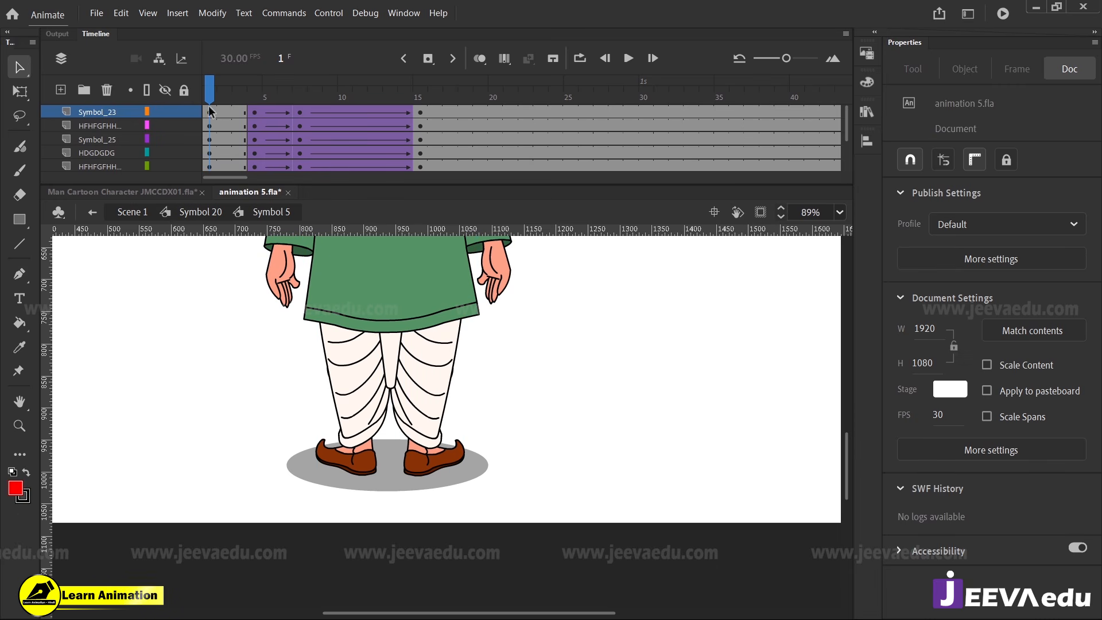
pyautogui.scroll(-2, 230, 138)
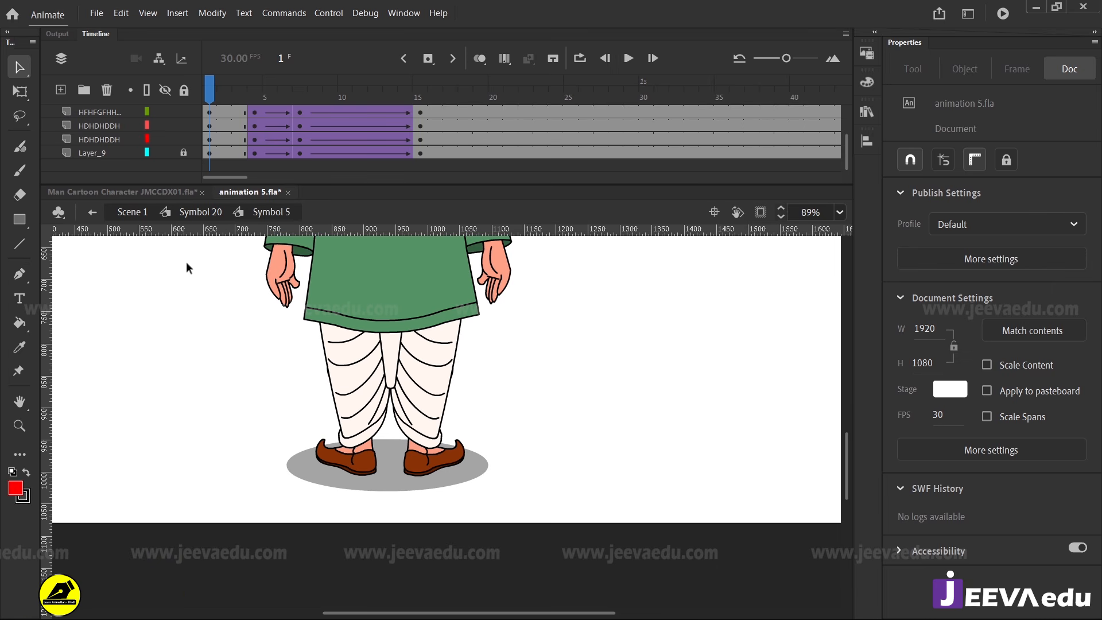
# In Symbol 20, paste a copy of the back-view figure in place on a new layer above Symbol_5 and hide the original layer
pyautogui.click(212, 213)
pyautogui.press('z')
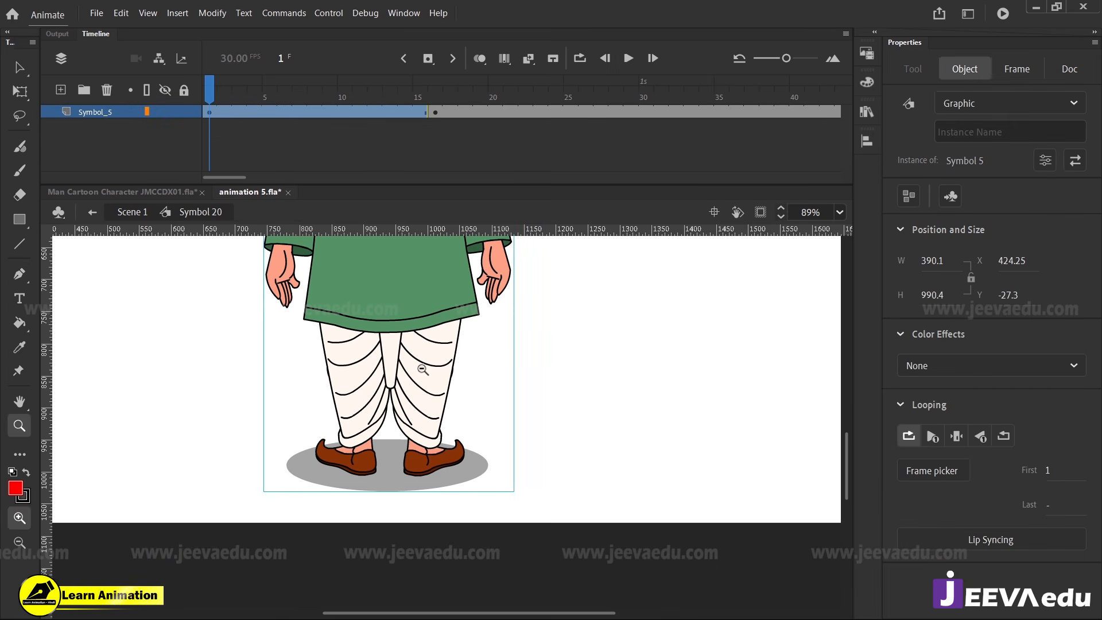
pyautogui.keyDown('alt'); pyautogui.click(420, 365); pyautogui.keyUp('alt')
pyautogui.keyDown('alt'); pyautogui.click(420, 365); pyautogui.keyUp('alt')
pyautogui.press('v')
pyautogui.press('z')
pyautogui.click(477, 474)
pyautogui.click(476, 474)
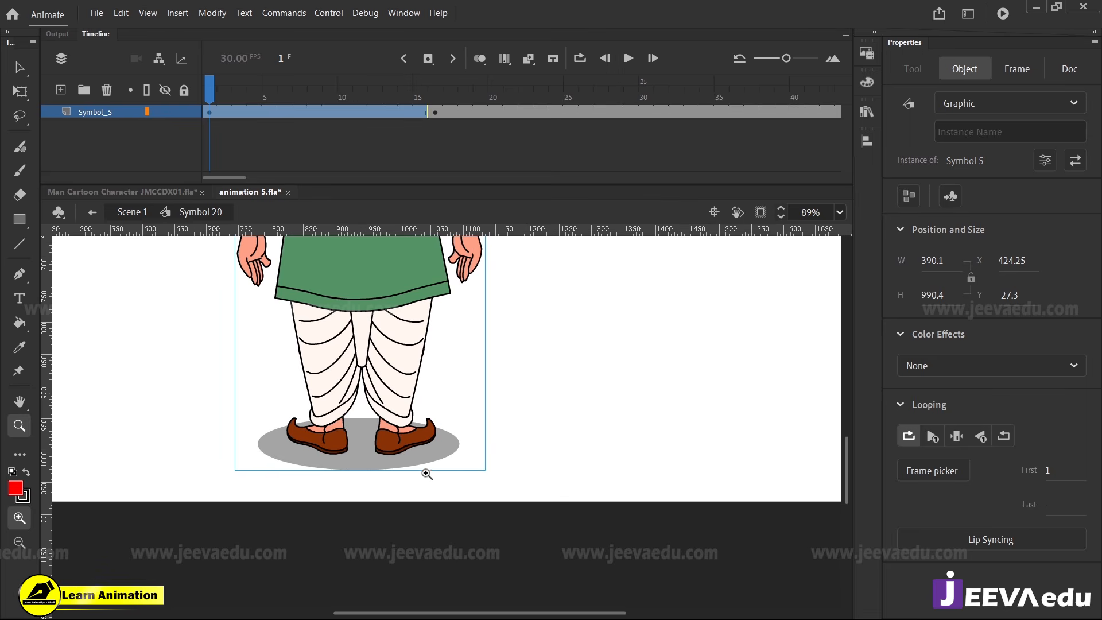
pyautogui.keyDown('alt'); pyautogui.click(412, 427); pyautogui.keyUp('alt')
pyautogui.keyDown('alt'); pyautogui.click(412, 428); pyautogui.keyUp('alt')
pyautogui.press('v')
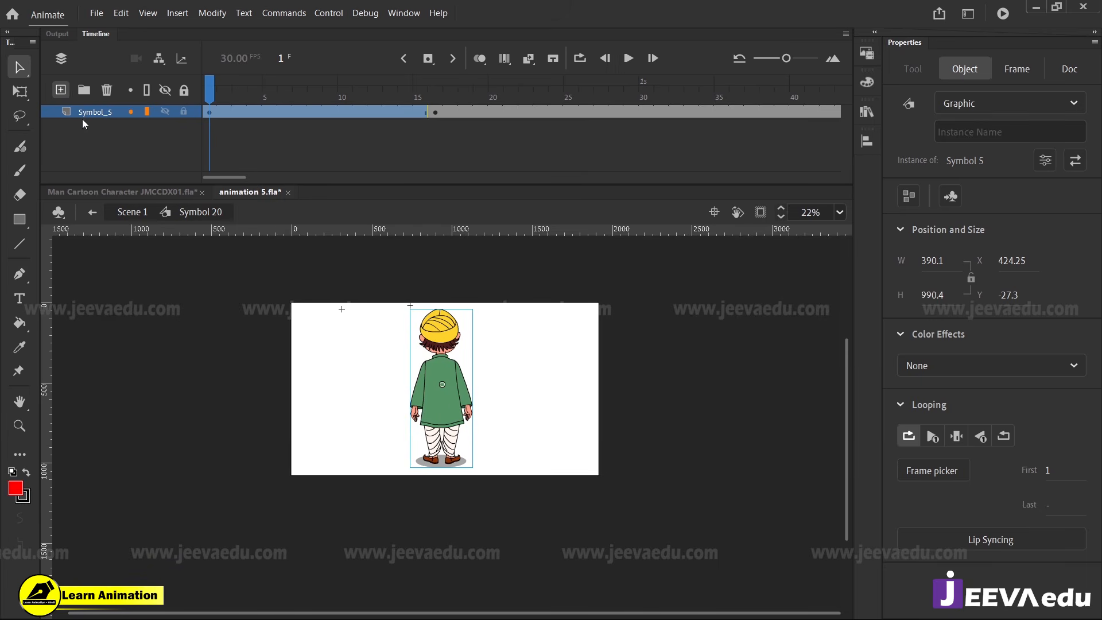
pyautogui.click(60, 89)
pyautogui.rightClick(215, 347)
pyautogui.click(289, 397)
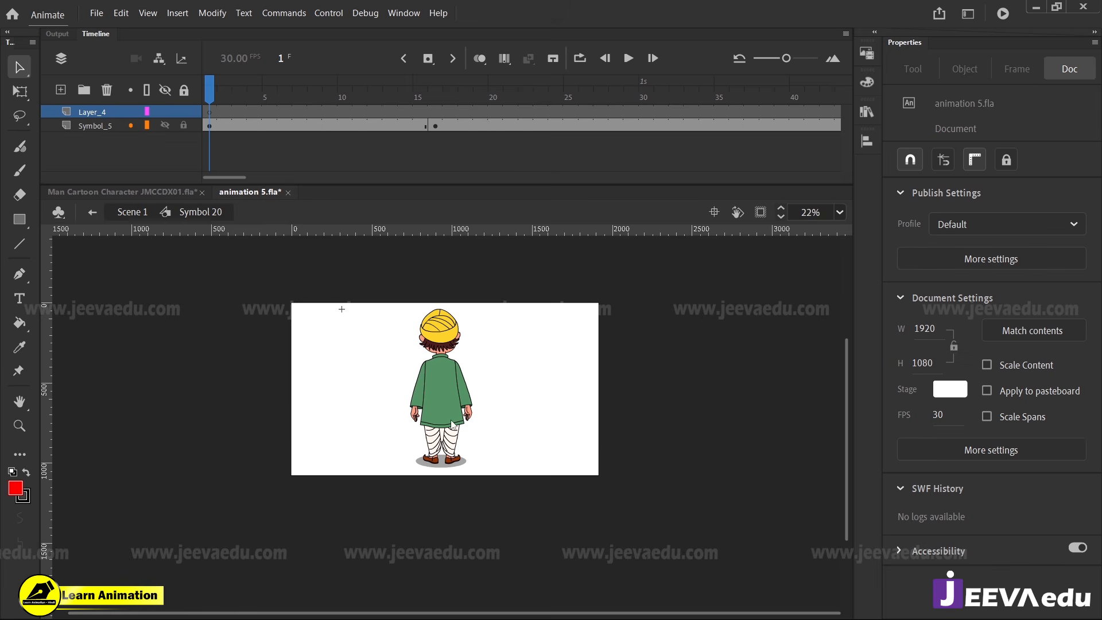
pyautogui.click(166, 125)
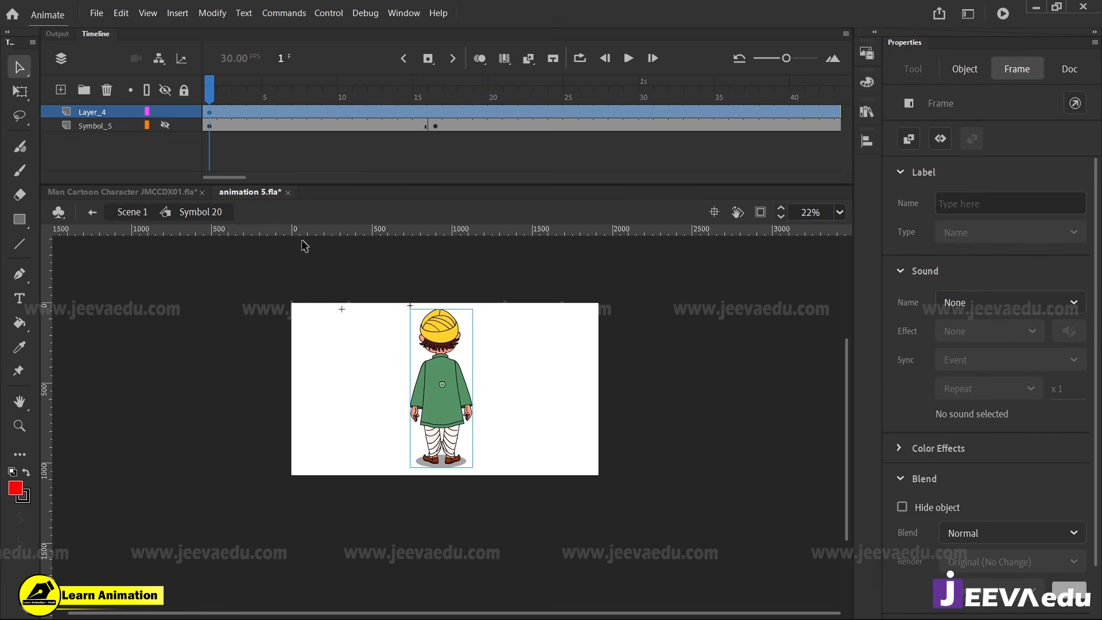
# Break apart the back-view figure copy on Layer_4 and delete everything except the ground shadow
pyautogui.click(169, 128)
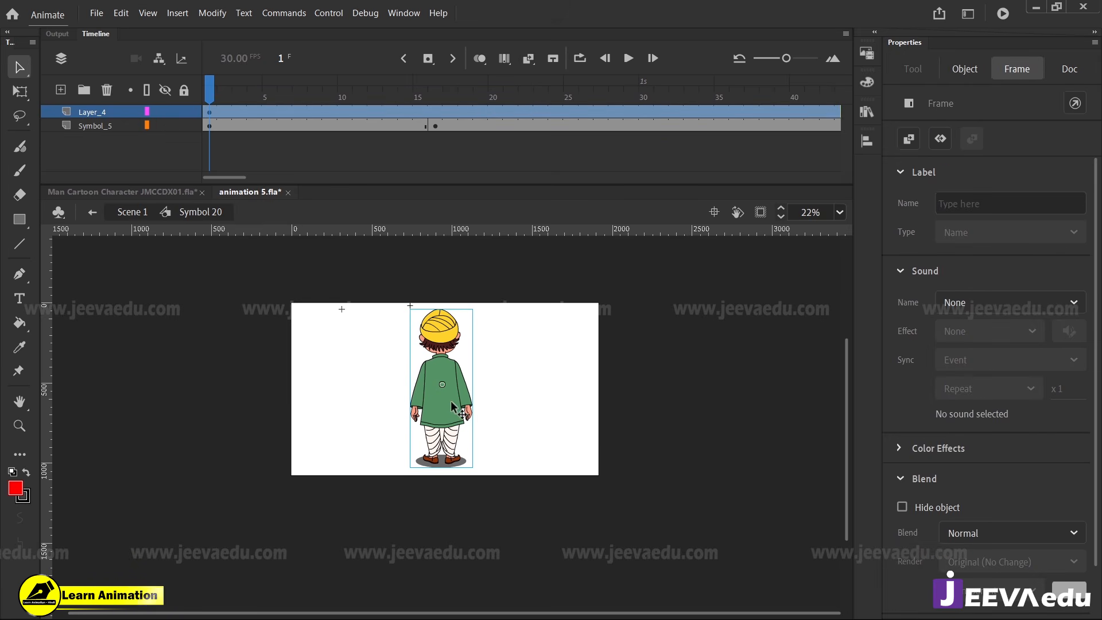
pyautogui.hotkey('ctrl', 'b')
pyautogui.hotkey('ctrl', 'space')
pyautogui.click(447, 443)
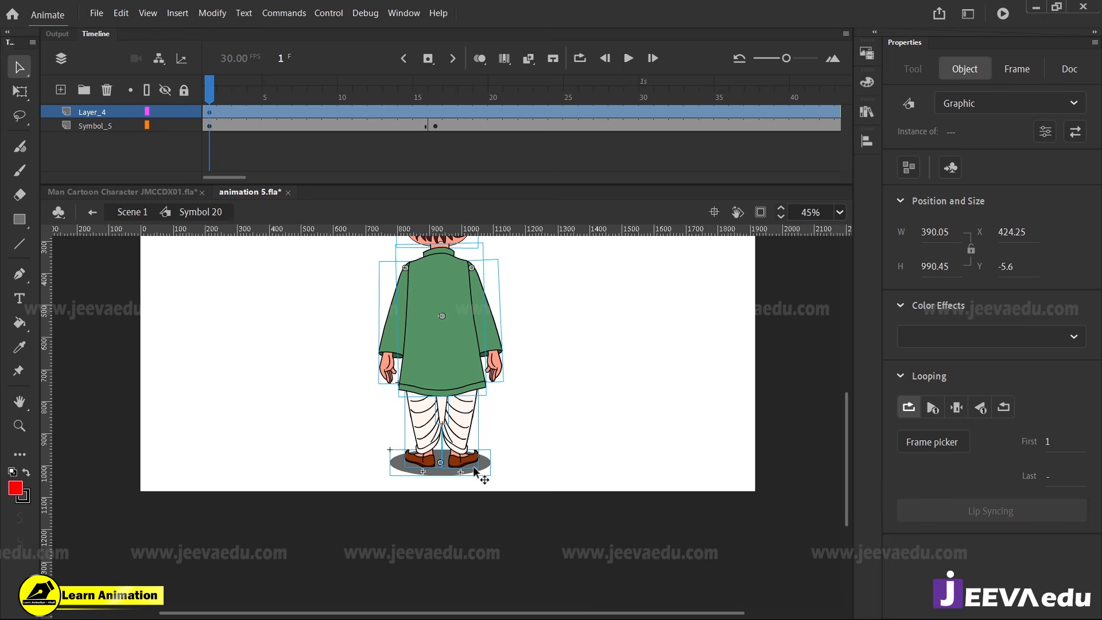
pyautogui.click(472, 443)
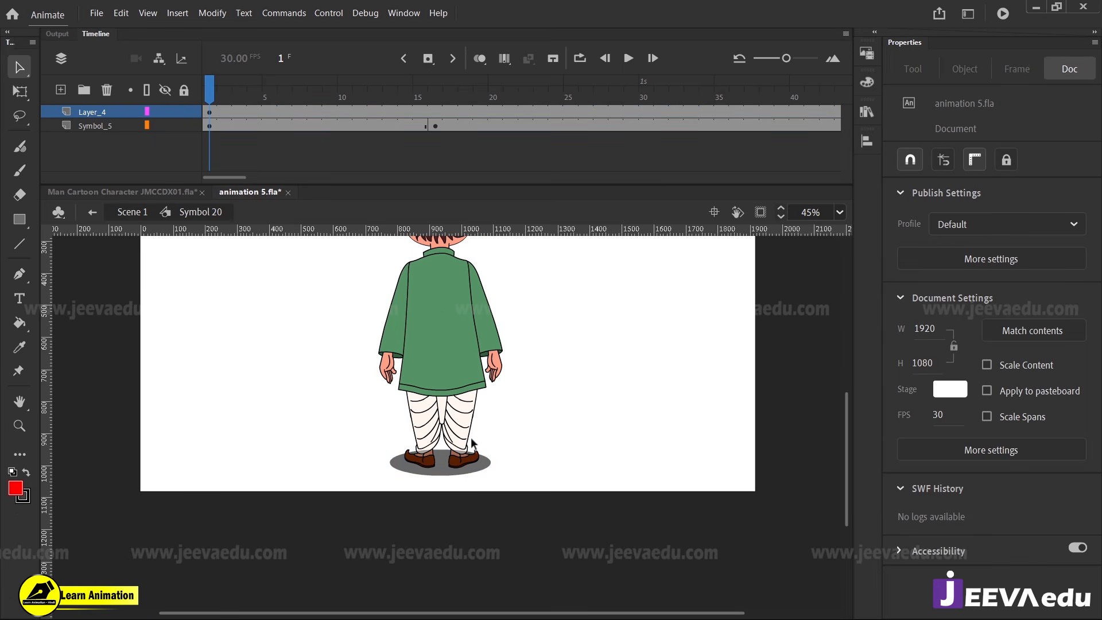
pyautogui.hotkey('ctrl', 'space')
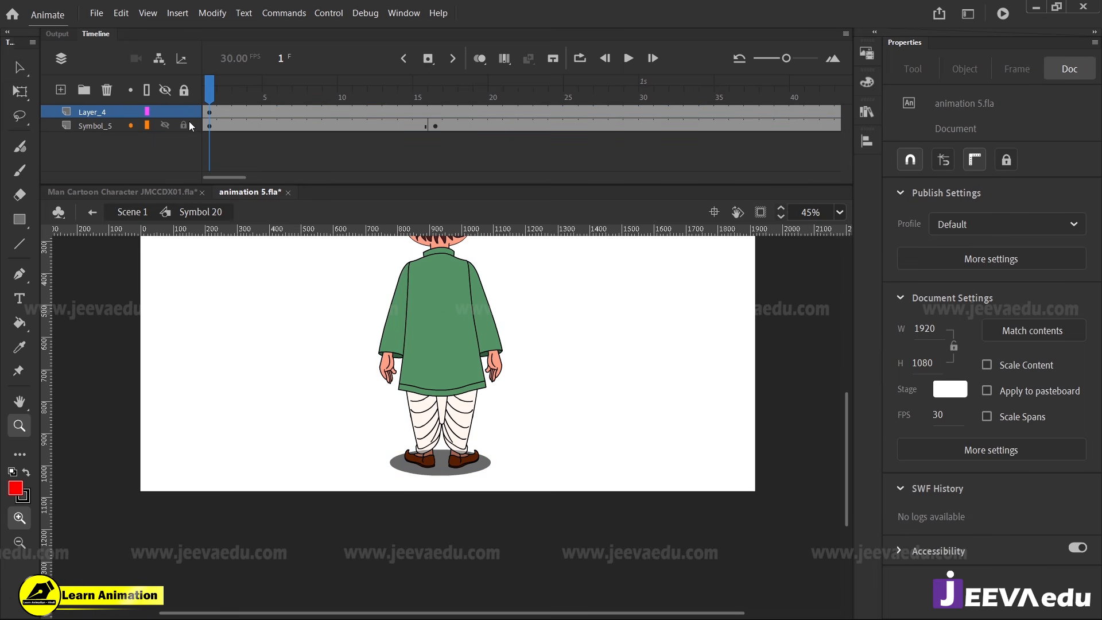
pyautogui.click(167, 125)
pyautogui.click(443, 467)
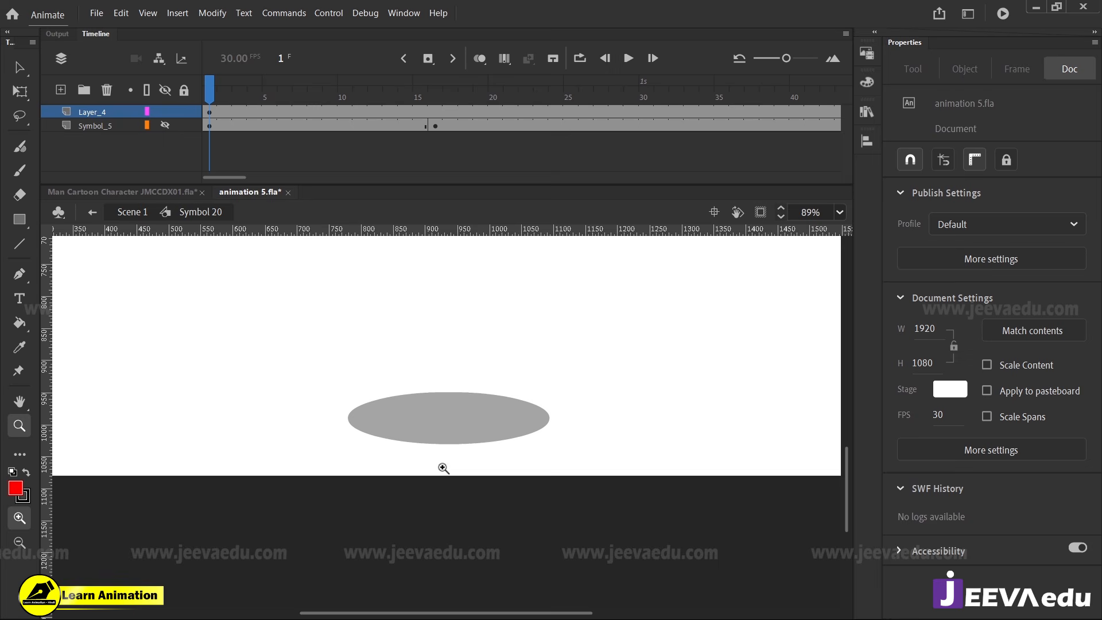
pyautogui.click(449, 433)
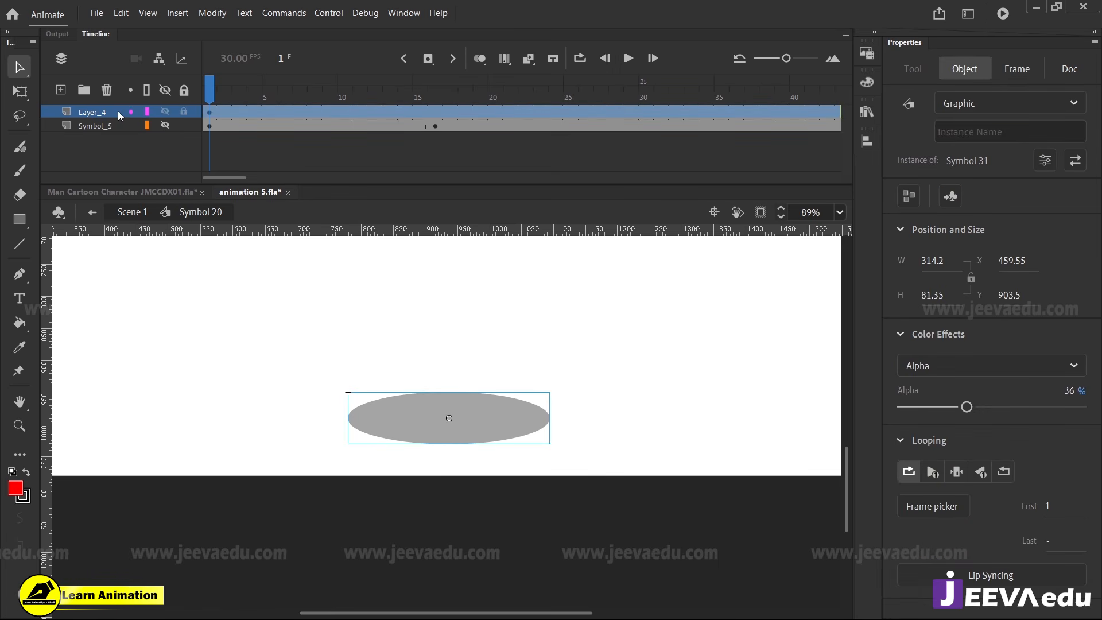
# Move Layer_4 below Symbol_5, hide it and make Symbol_5 visible again
pyautogui.moveTo(118, 111); pyautogui.dragTo(150, 126)
pyautogui.click(164, 125)
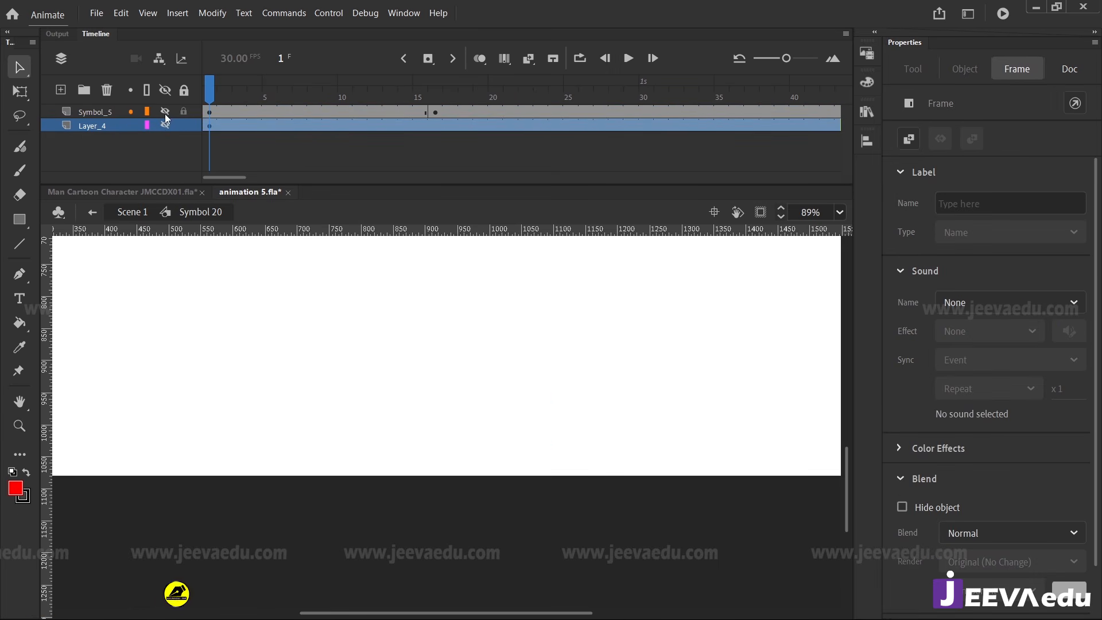
pyautogui.click(164, 111)
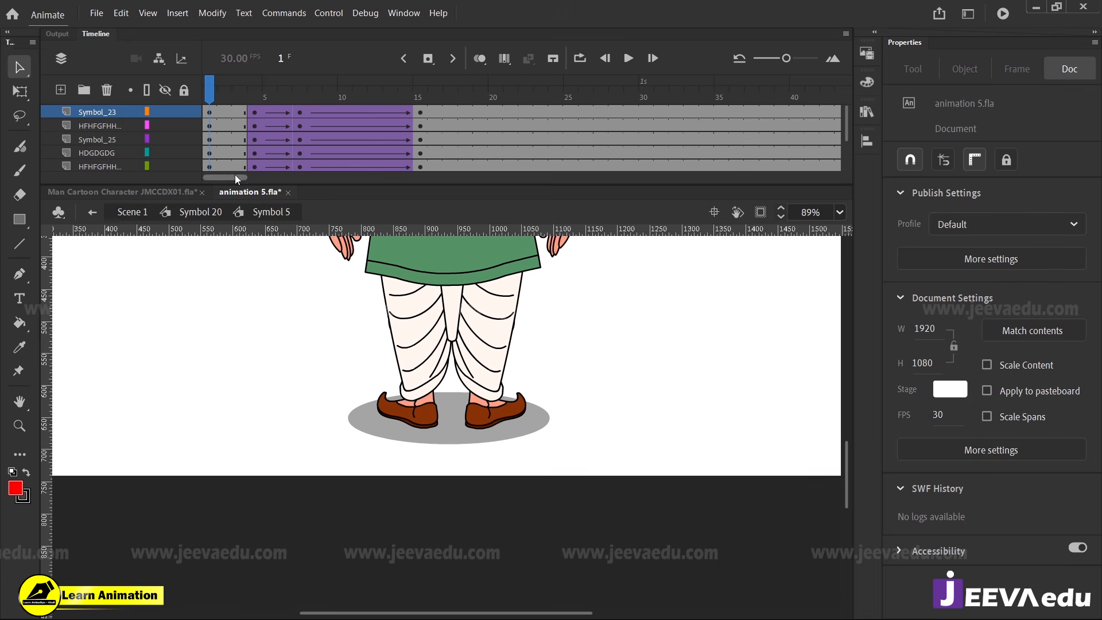
# Delete the ground shadow layer at the bottom of Symbol 5's layer stack and return to Symbol 20
pyautogui.scroll(-3, 174, 150)
pyautogui.click(122, 153)
pyautogui.press('Delete')
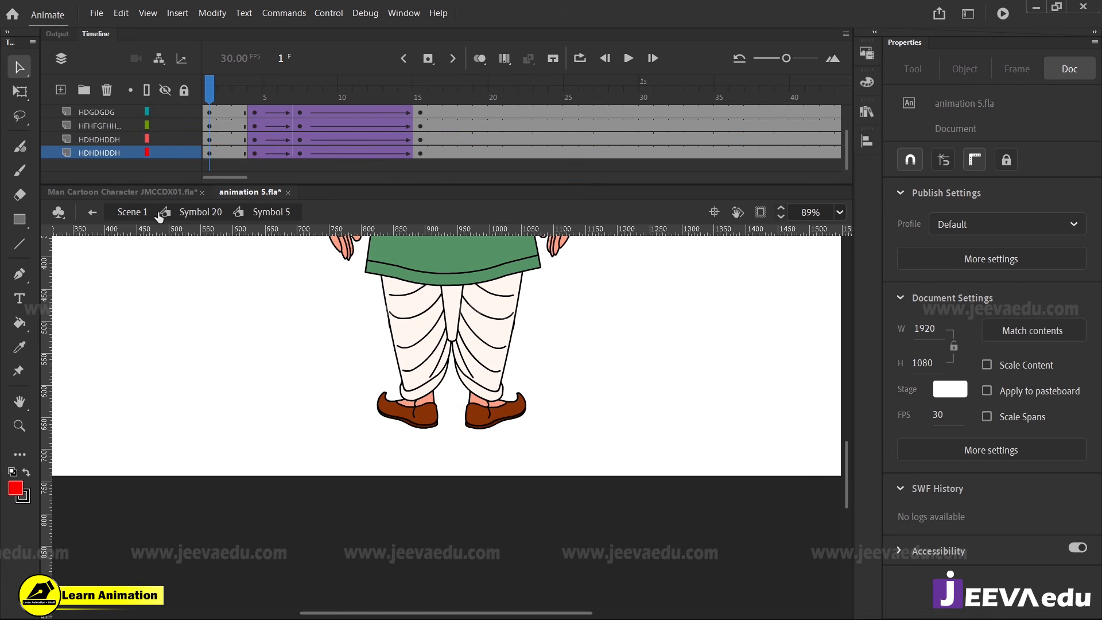
pyautogui.doubleClick(275, 396)
pyautogui.press('z')
pyautogui.keyDown('alt'); pyautogui.click(456, 382); pyautogui.keyUp('alt')
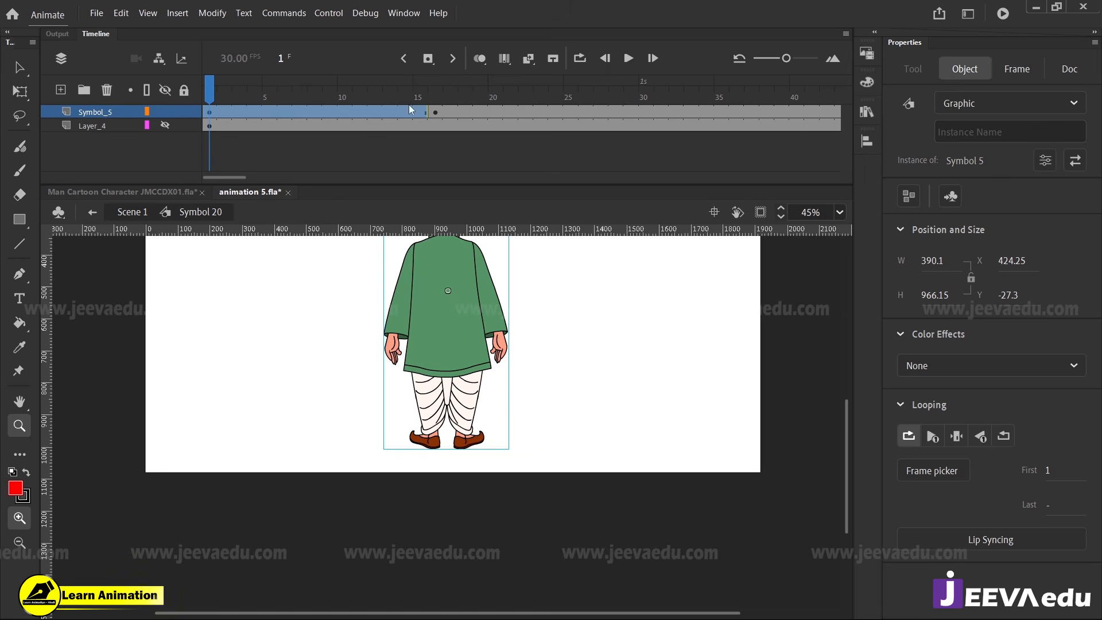
# Open Symbol 18 from frame 16, delete its ground shadow layer Layer_10 and return to Symbol 20
pyautogui.click(433, 113)
pyautogui.press('v')
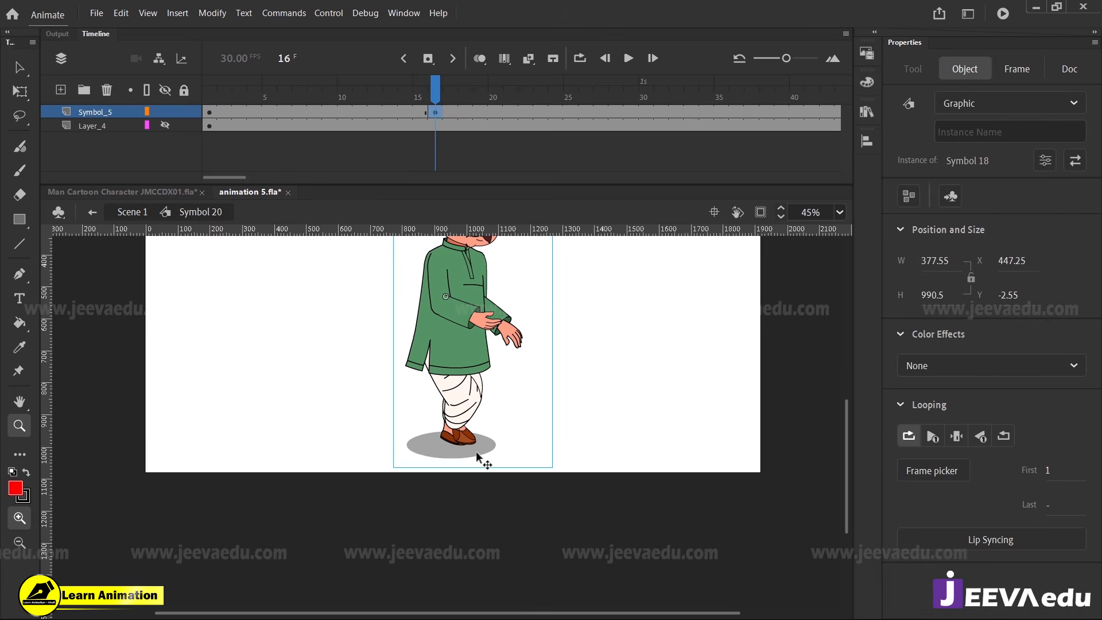
pyautogui.doubleClick(475, 451)
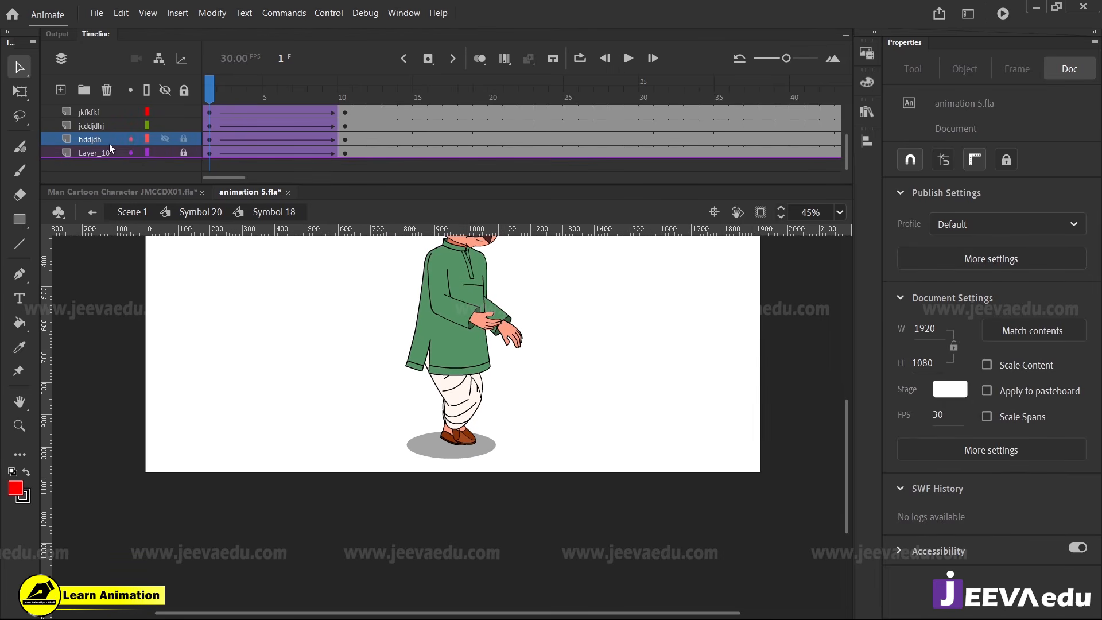
pyautogui.click(95, 152)
pyautogui.click(106, 90)
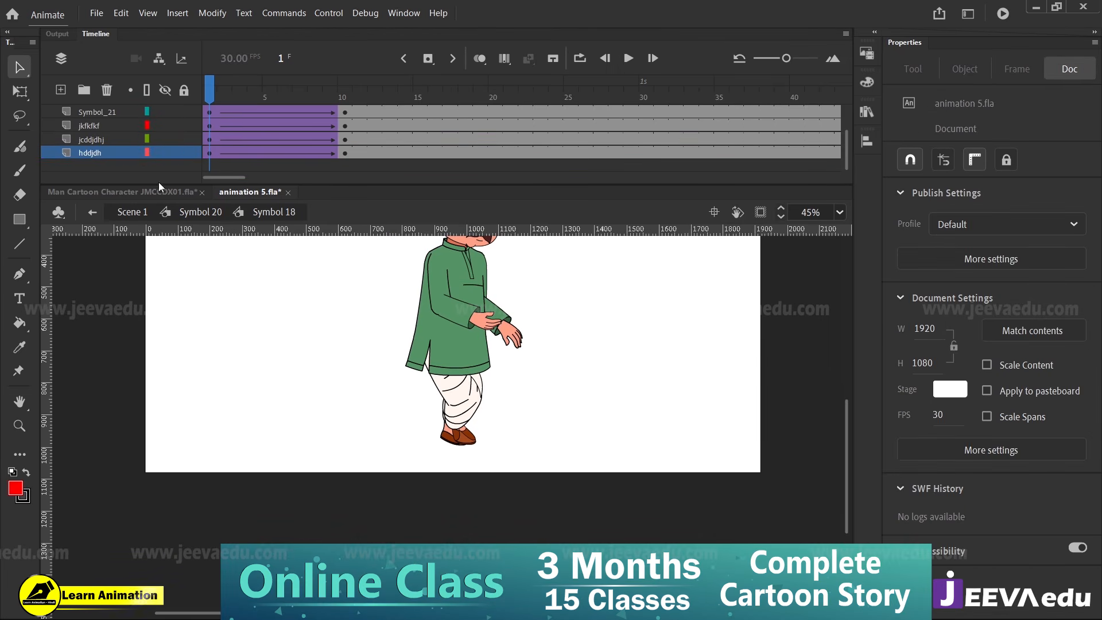
pyautogui.click(200, 211)
# Make the shadow on Layer_4 visible again and play the turn from frame 1
pyautogui.moveTo(416, 96); pyautogui.dragTo(184, 134)
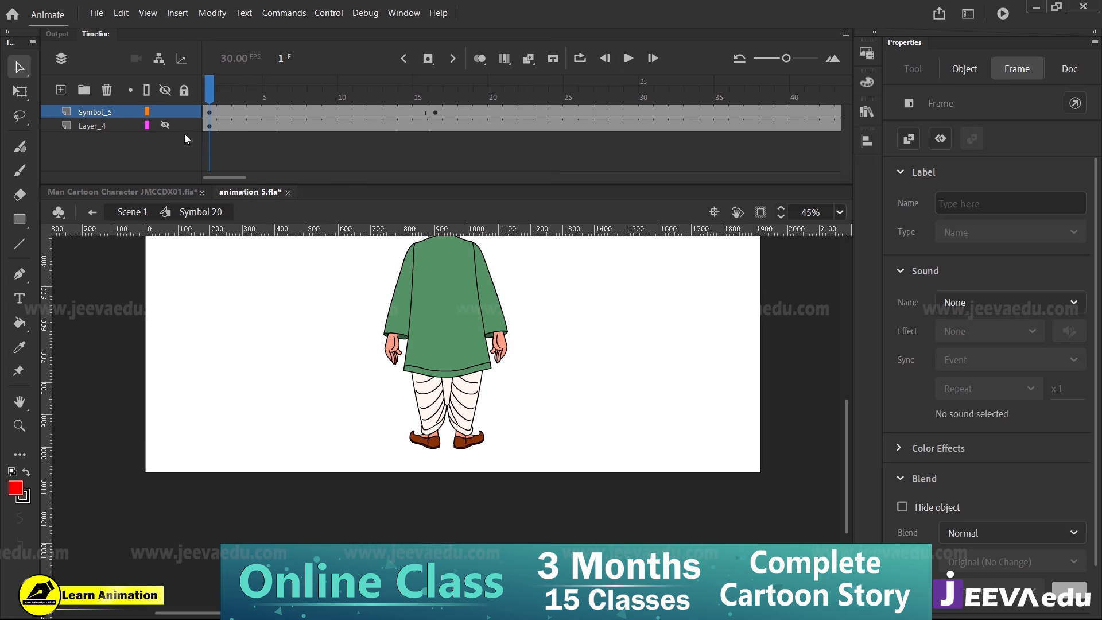
pyautogui.click(165, 125)
pyautogui.moveTo(219, 90); pyautogui.dragTo(209, 176)
pyautogui.press('z')
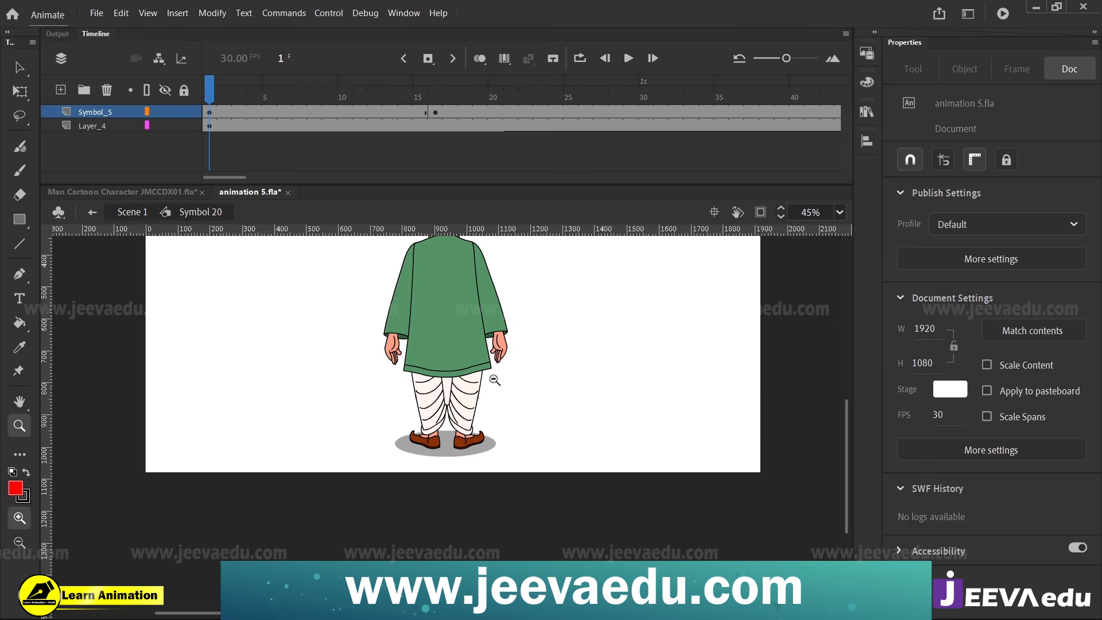
pyautogui.keyDown('alt'); pyautogui.click(493, 377); pyautogui.keyUp('alt')
pyautogui.click(445, 371)
pyautogui.press('space')
pyautogui.moveTo(483, 432); pyautogui.dragTo(507, 396)
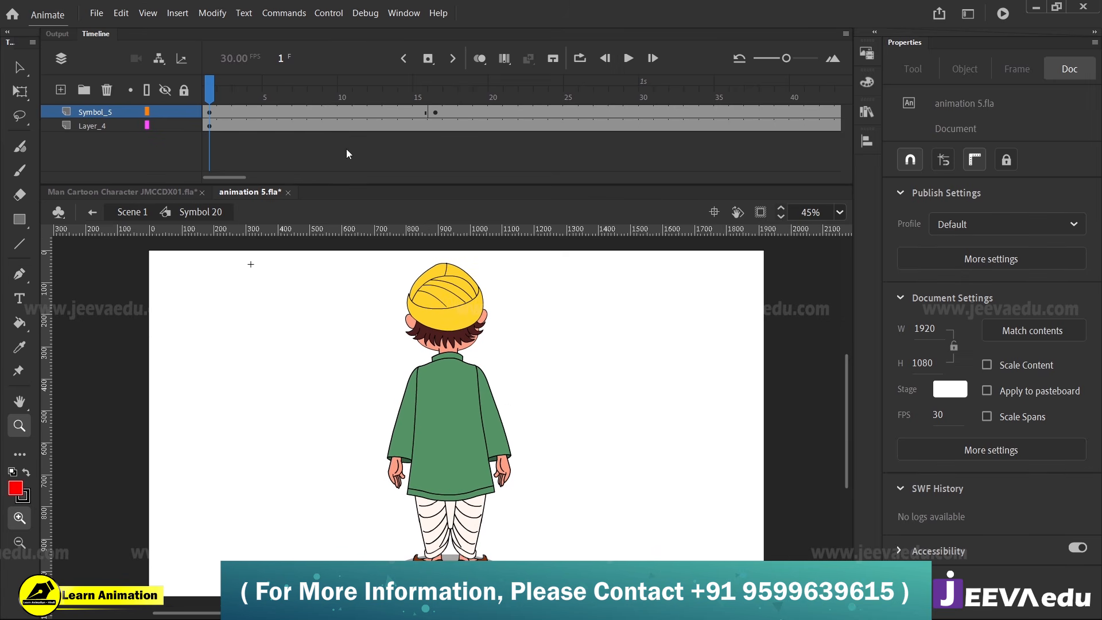
pyautogui.press('Return')
pyautogui.press('Return')
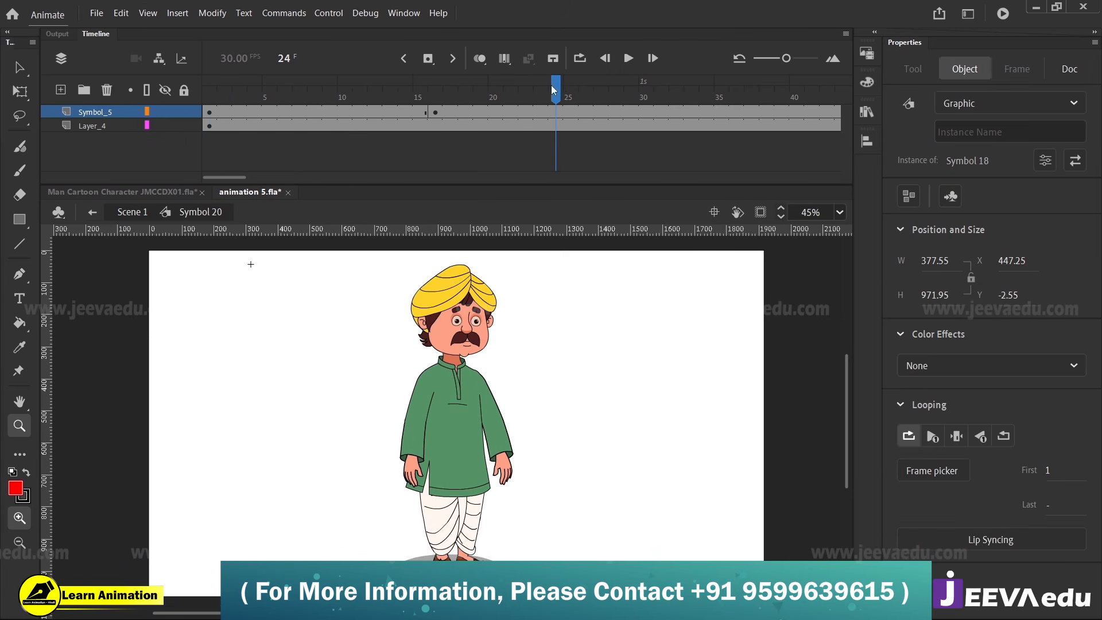
# Examine the feet against the ground shadow around frames 9, 15 and 16, and replay the turn from frame 1
pyautogui.moveTo(555, 87); pyautogui.dragTo(329, 190)
pyautogui.click(473, 532)
pyautogui.moveTo(486, 492); pyautogui.dragTo(486, 494)
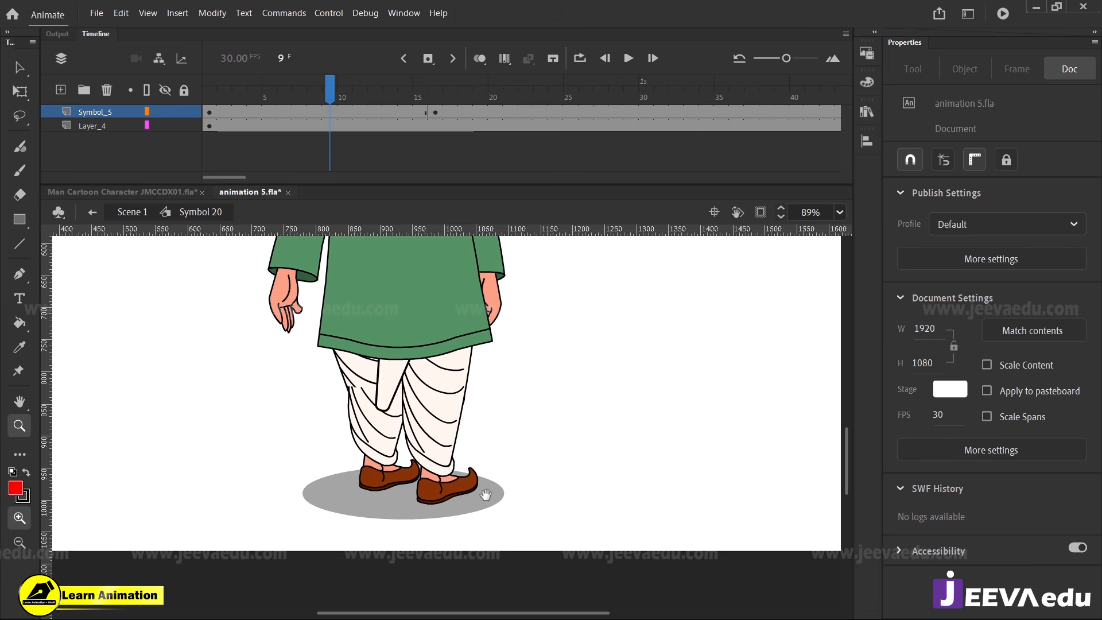
pyautogui.moveTo(270, 108); pyautogui.dragTo(431, 198)
pyautogui.hotkey('ctrl', '-')
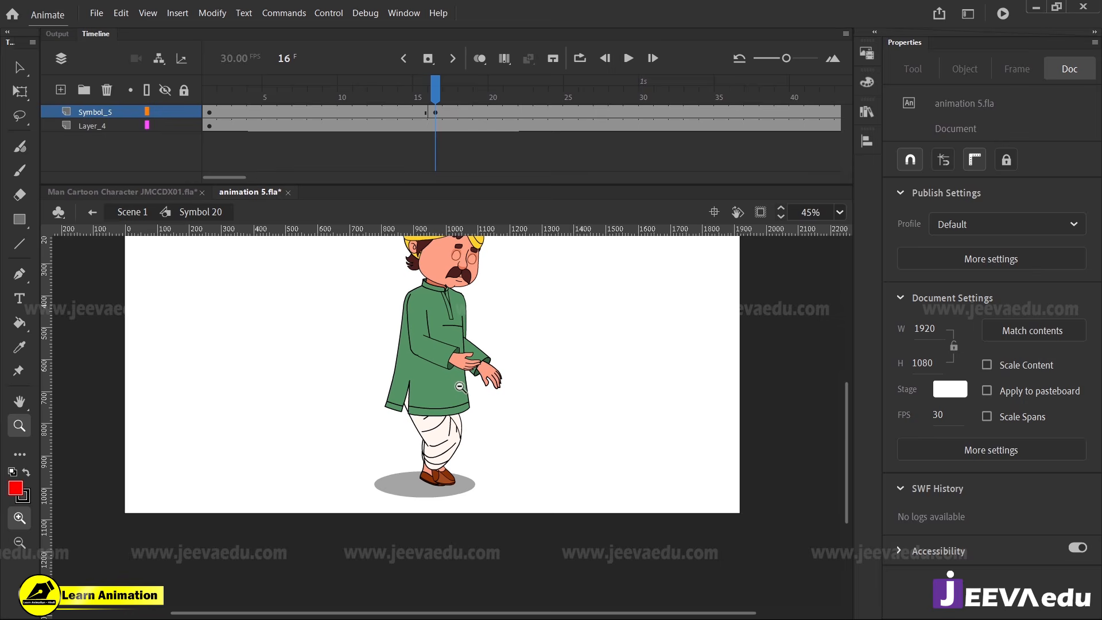
pyautogui.moveTo(421, 88); pyautogui.dragTo(430, 154)
pyautogui.click(422, 102)
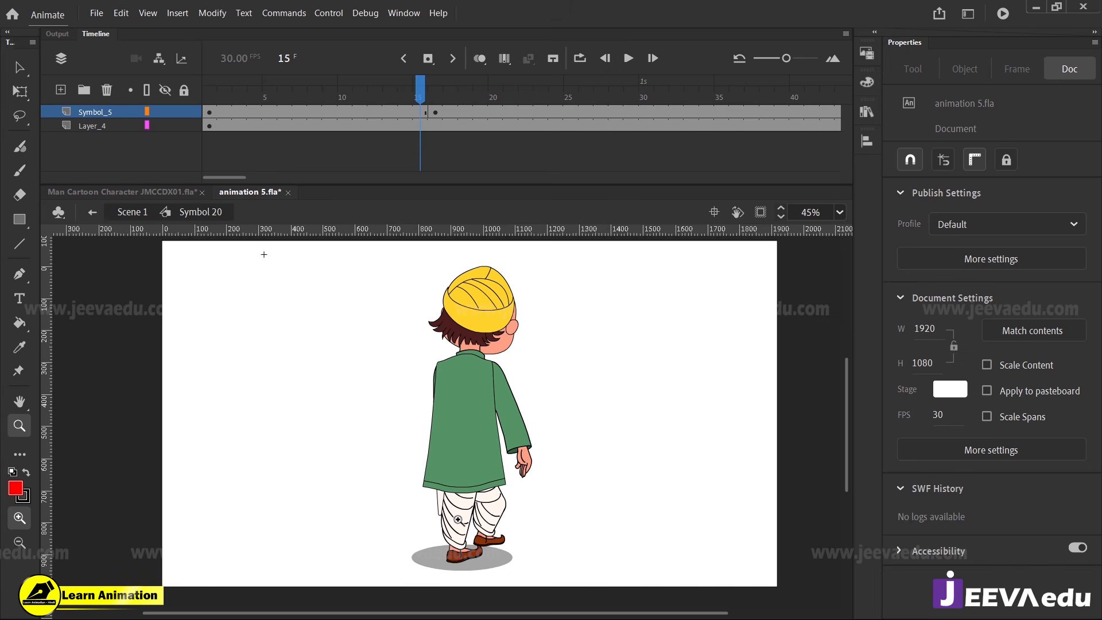
pyautogui.click(428, 95)
pyautogui.click(423, 102)
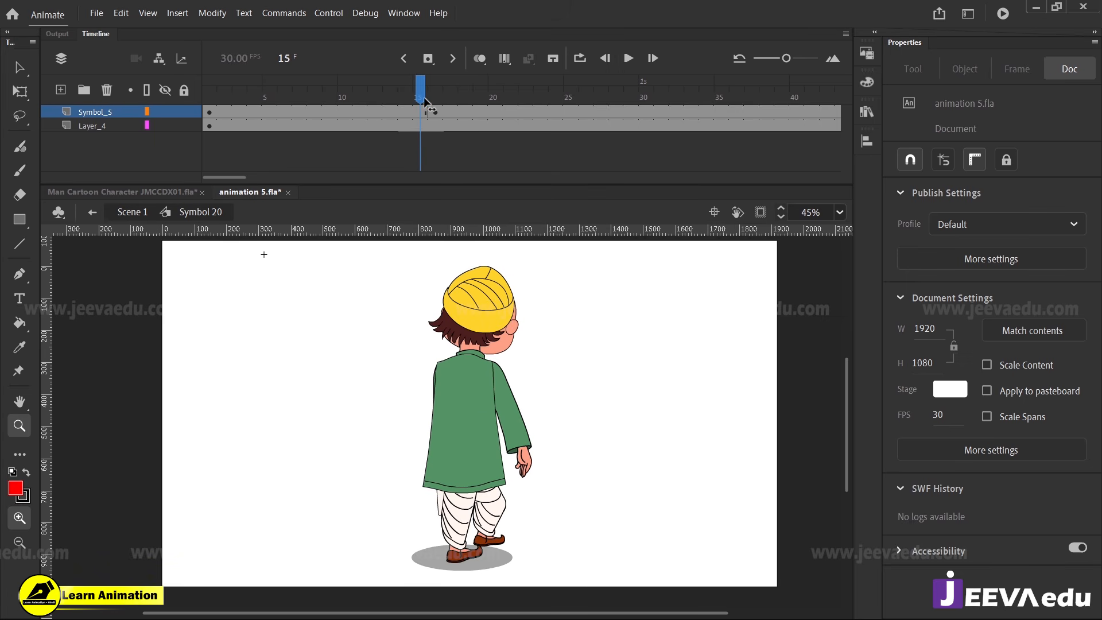
pyautogui.moveTo(428, 101); pyautogui.dragTo(201, 141)
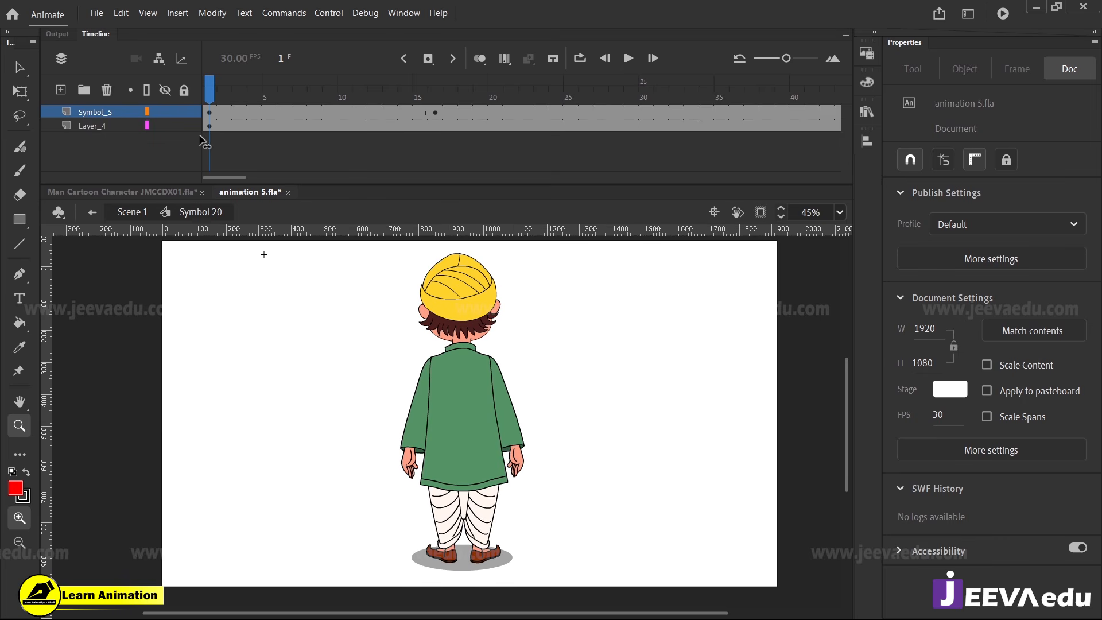
pyautogui.press('Return')
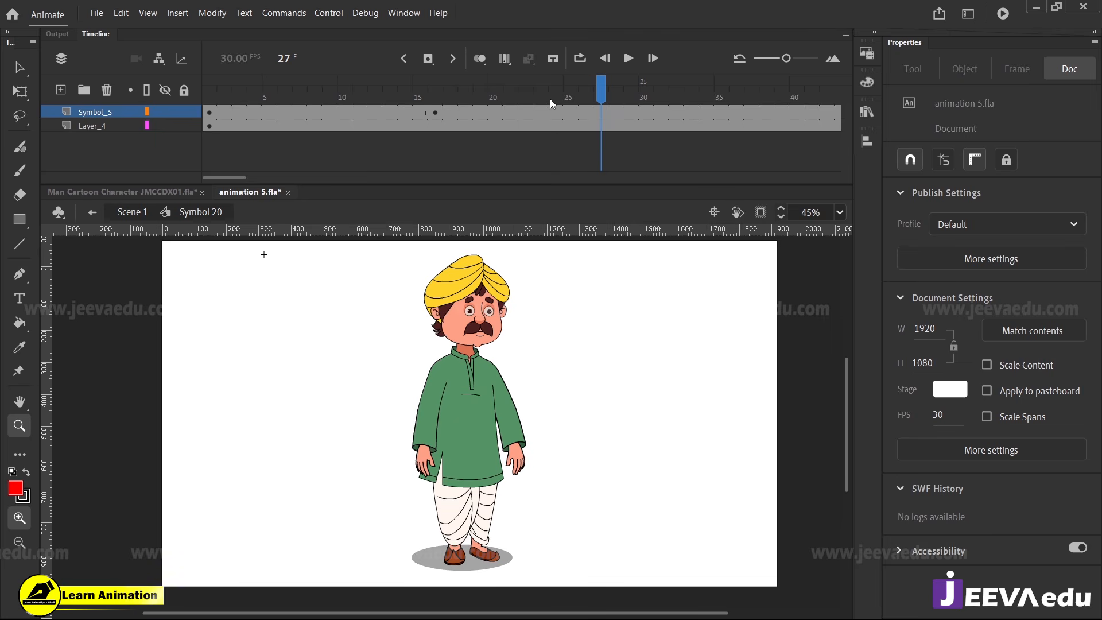
# Check the tween timing inside Symbol 18 up to frame 15 and replay the whole turn in Symbol 20
pyautogui.moveTo(550, 99); pyautogui.dragTo(585, 184)
pyautogui.press('v')
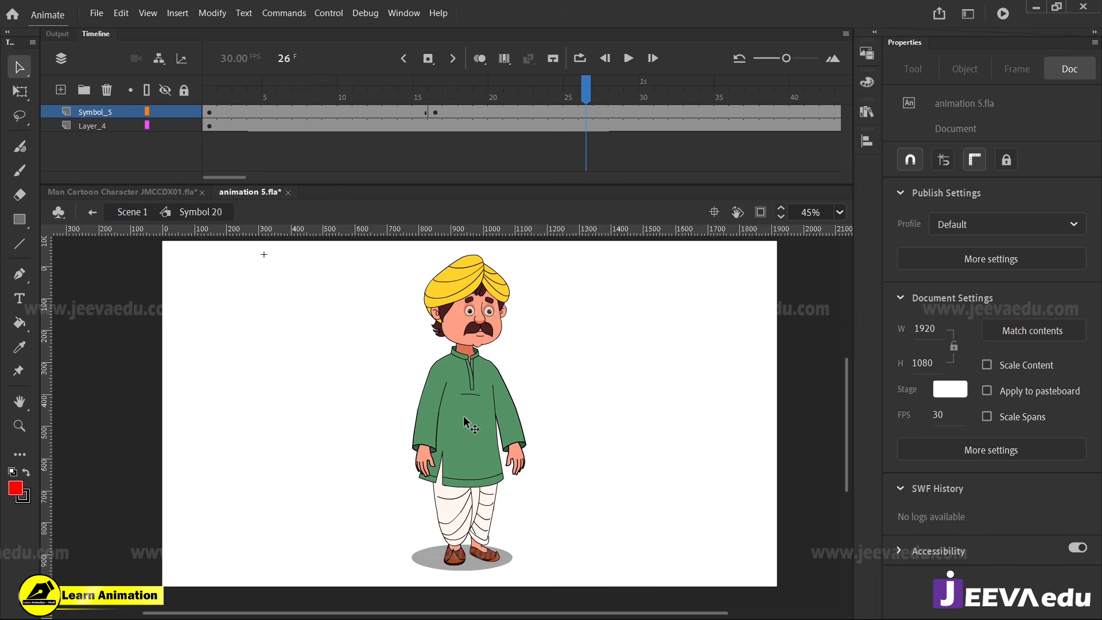
pyautogui.doubleClick(466, 422)
pyautogui.moveTo(344, 96); pyautogui.dragTo(420, 107)
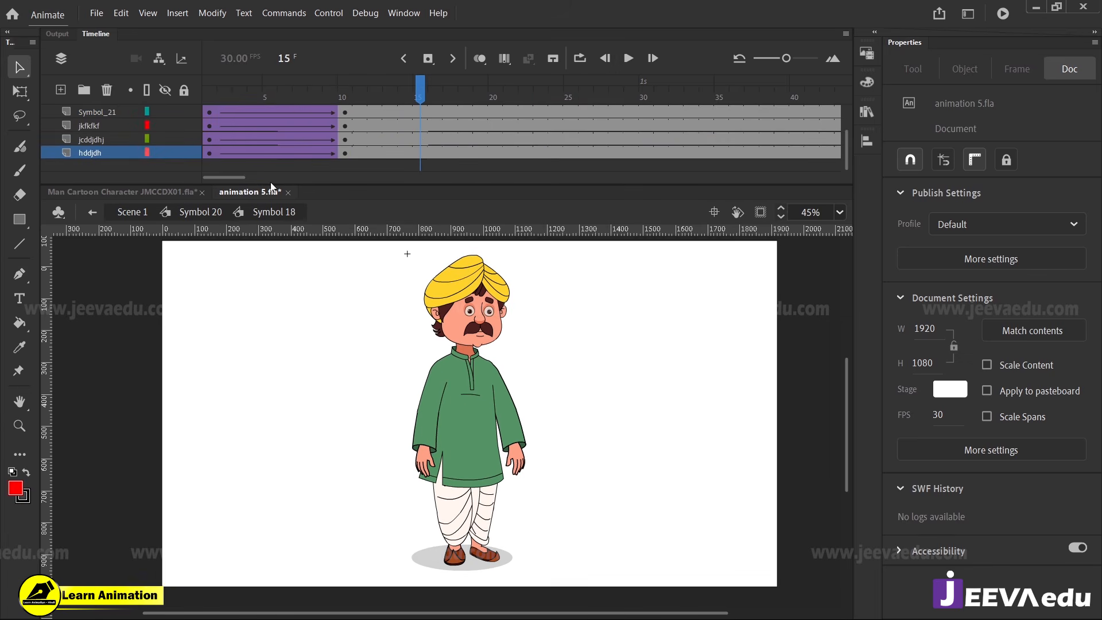
pyautogui.click(195, 213)
pyautogui.press('z')
pyautogui.keyDown('alt'); pyautogui.click(481, 435); pyautogui.keyUp('alt')
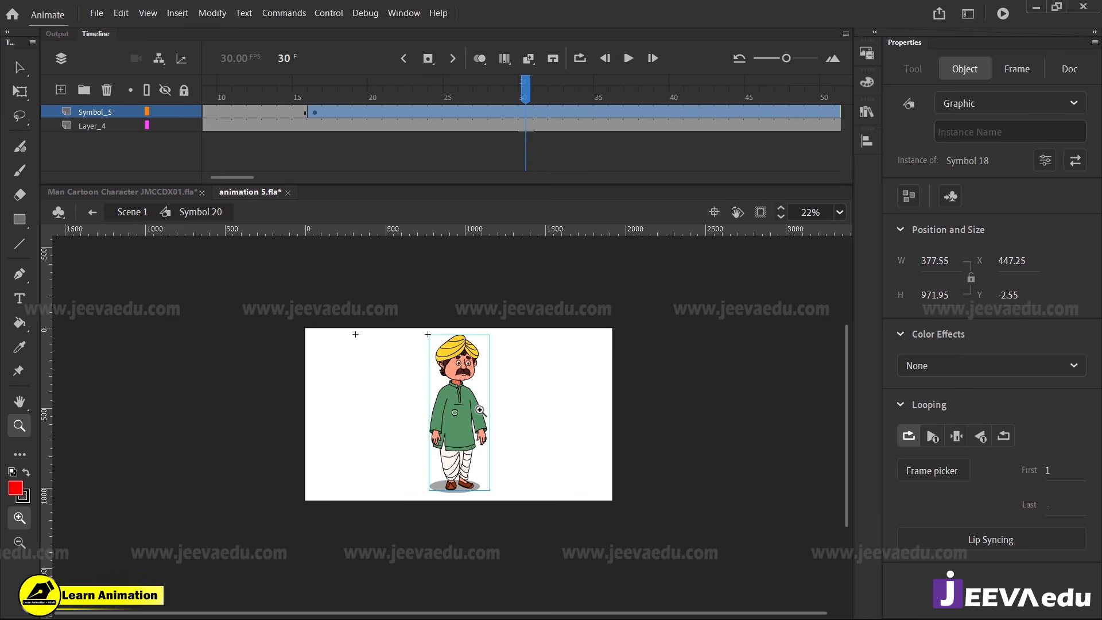
pyautogui.moveTo(267, 304); pyautogui.dragTo(678, 511)
pyautogui.moveTo(541, 479); pyautogui.dragTo(538, 424)
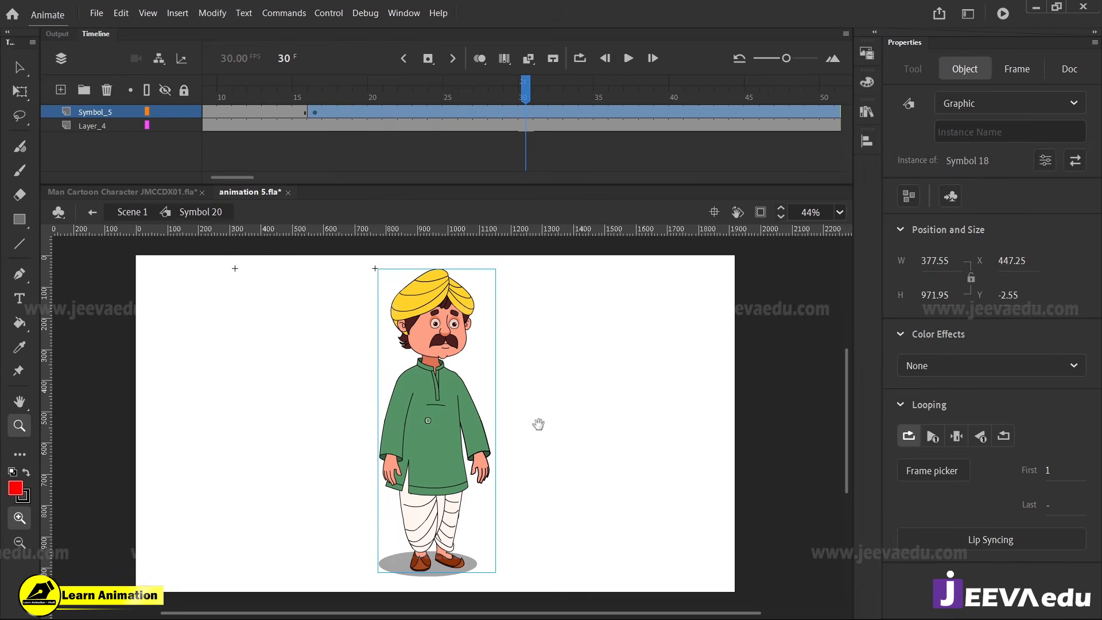
pyautogui.click(485, 98)
pyautogui.press('Return')
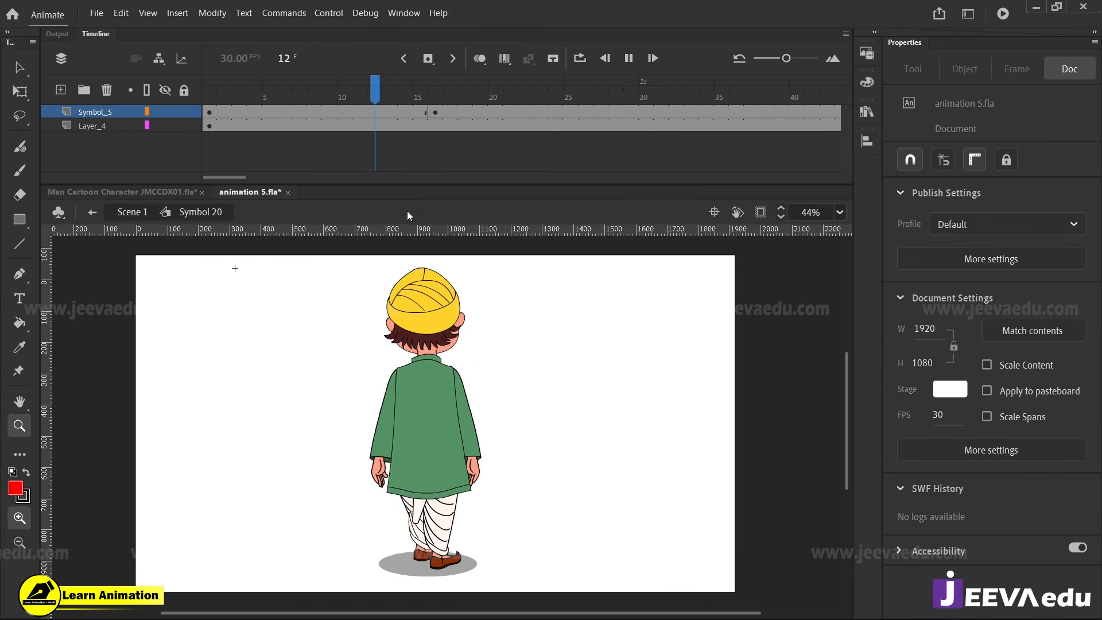
# Add shadow keyframes at frames 7 and 16 on Layer_4 and create a classic tween between them
pyautogui.moveTo(474, 101); pyautogui.dragTo(432, 126)
pyautogui.click(432, 126)
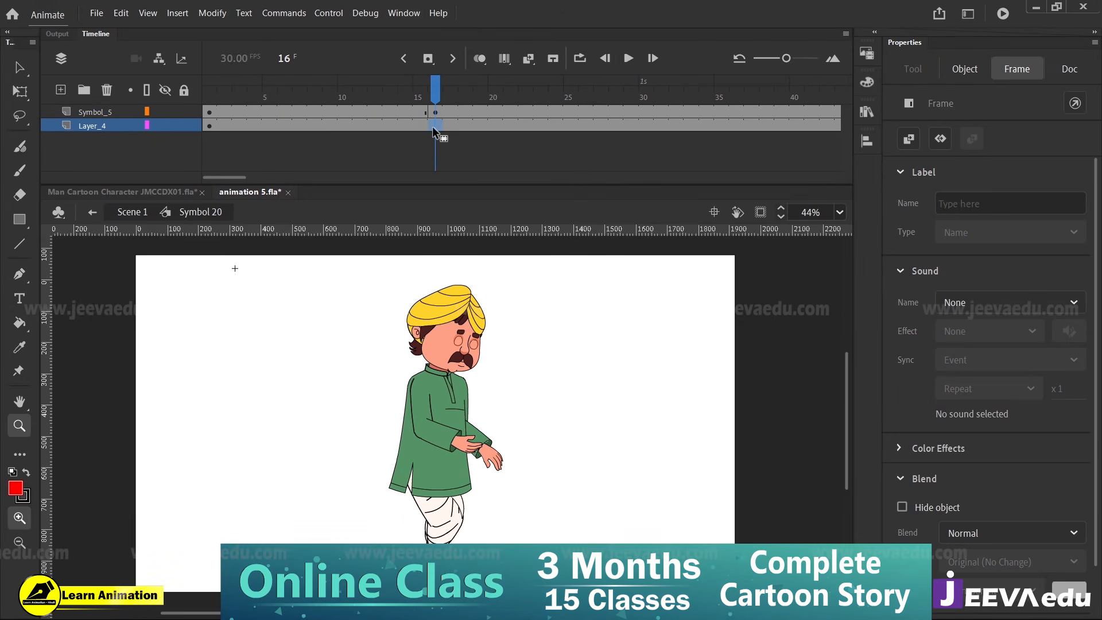
pyautogui.click(257, 121)
pyautogui.moveTo(258, 122); pyautogui.dragTo(303, 133)
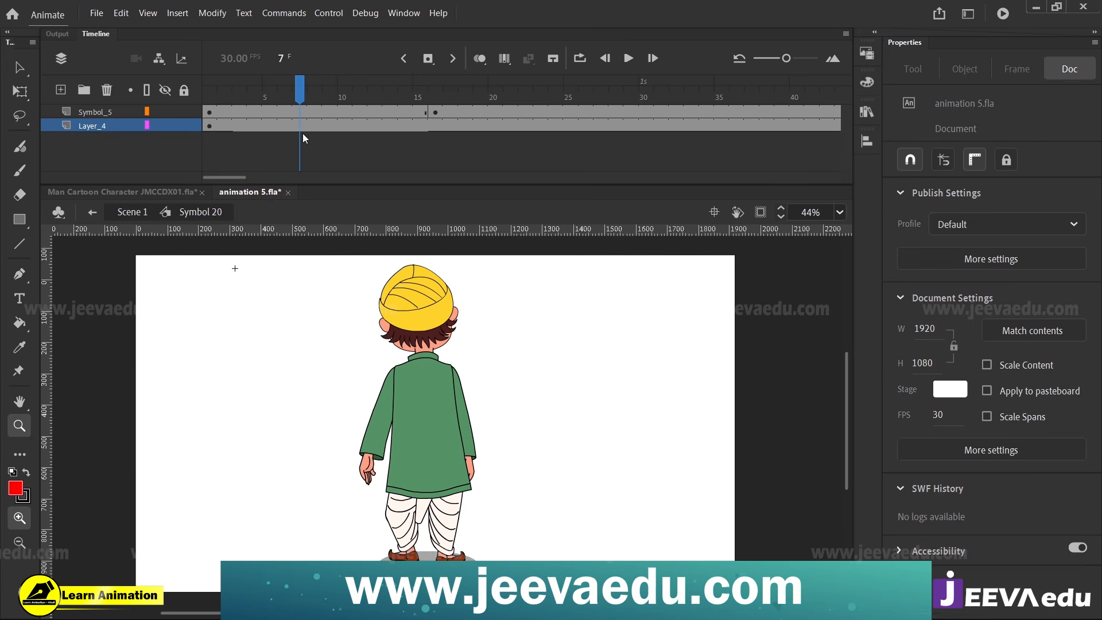
pyautogui.click(301, 127)
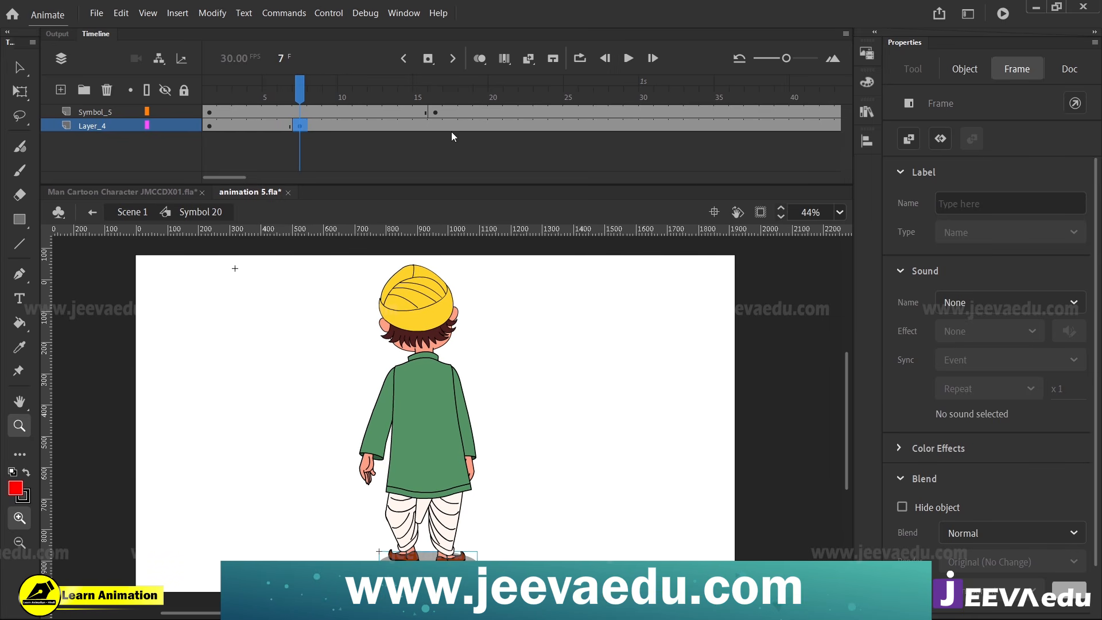
pyautogui.click(434, 125)
pyautogui.rightClick(375, 125)
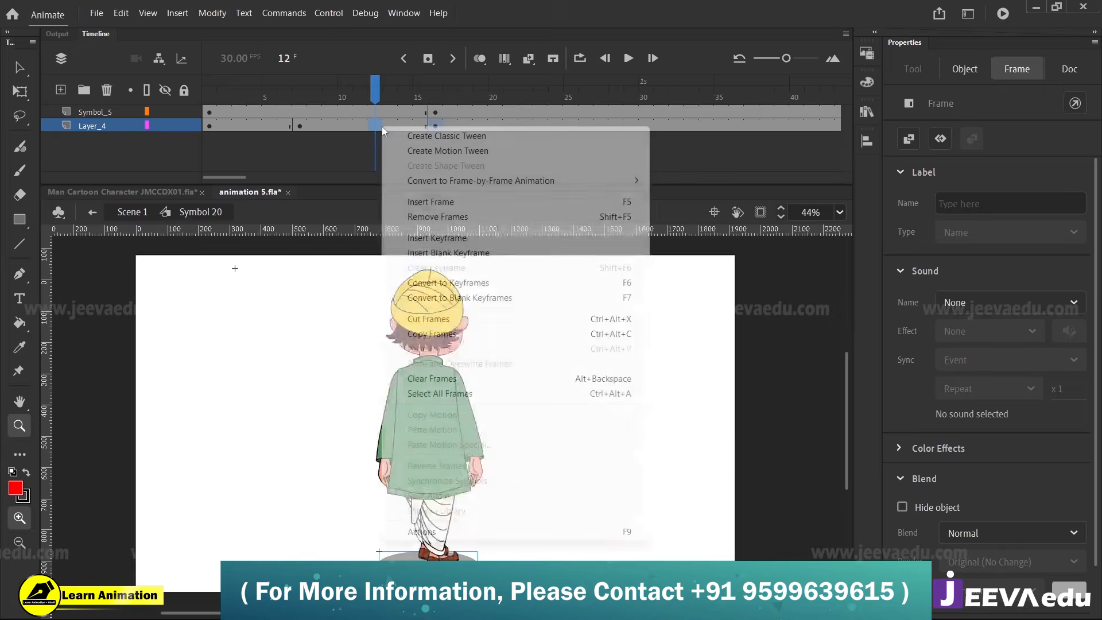
pyautogui.click(435, 135)
# Add a shadow keyframe at frame 26 on Layer_4 and create a classic tween from frame 16 to it
pyautogui.click(435, 126)
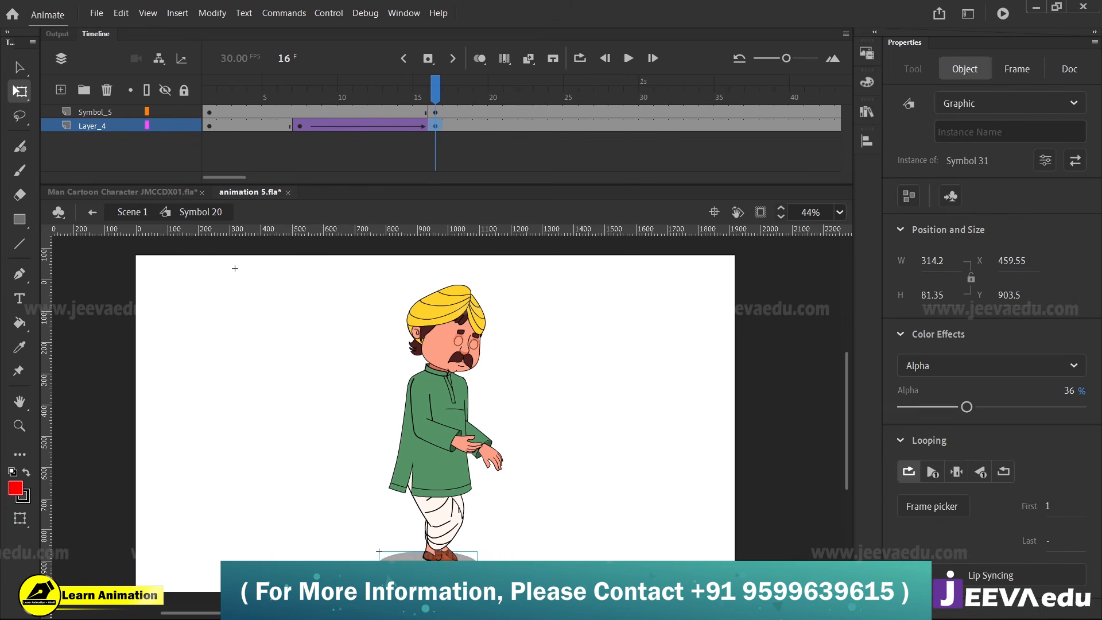
pyautogui.click(572, 125)
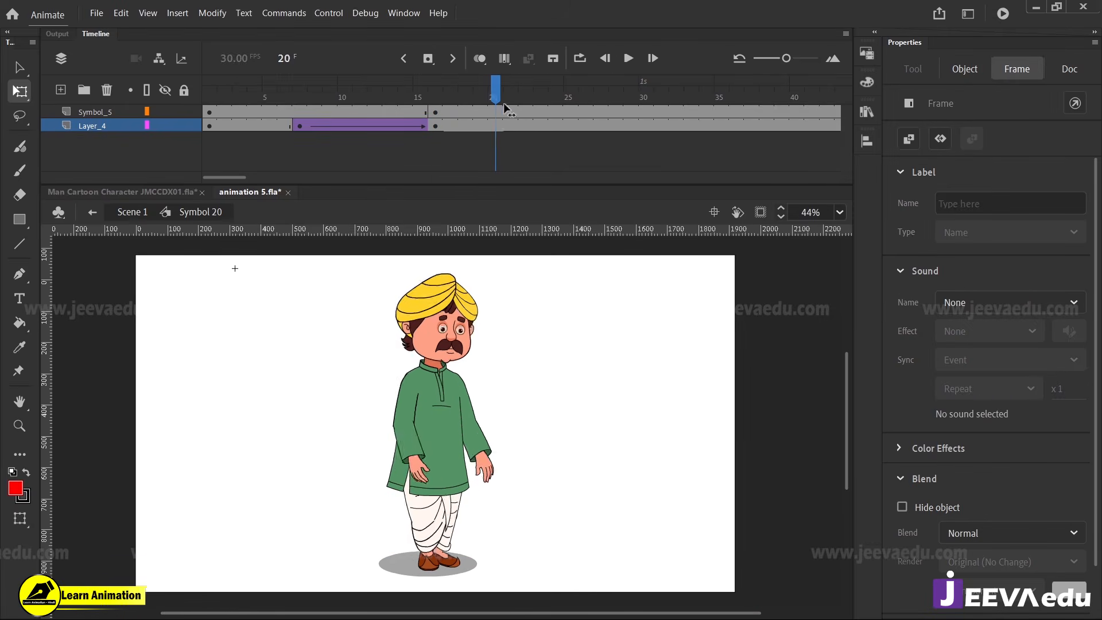
pyautogui.moveTo(592, 123)
pyautogui.mouseDown()
pyautogui.moveTo(583, 93)
pyautogui.moveTo(553, 108)
pyautogui.moveTo(581, 115)
pyautogui.mouseUp()
pyautogui.click(583, 126)
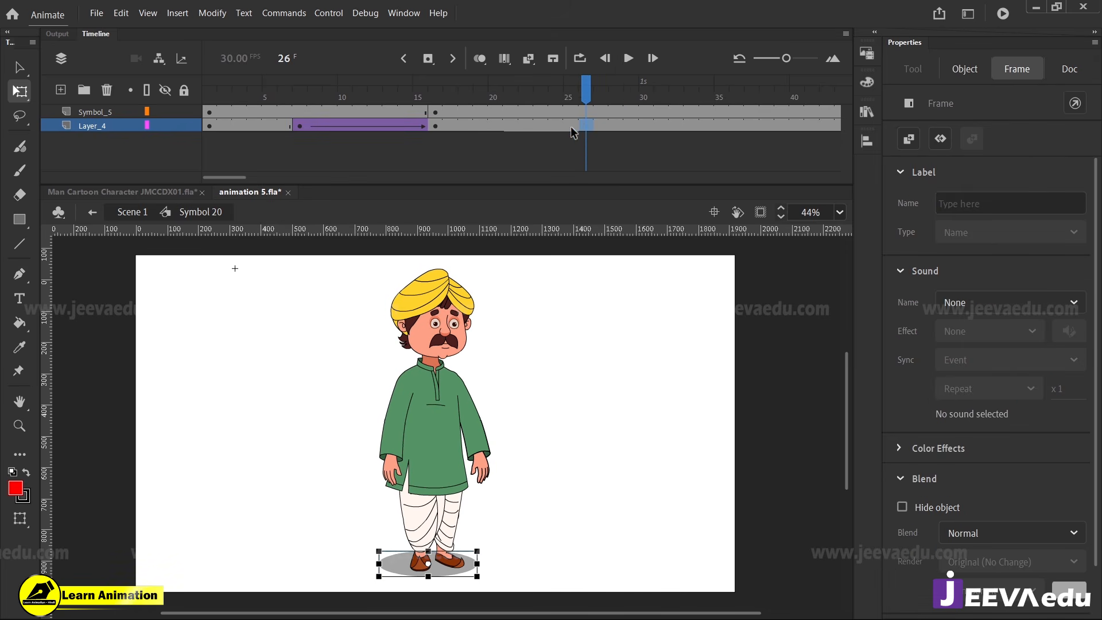
pyautogui.rightClick(457, 125)
pyautogui.click(504, 136)
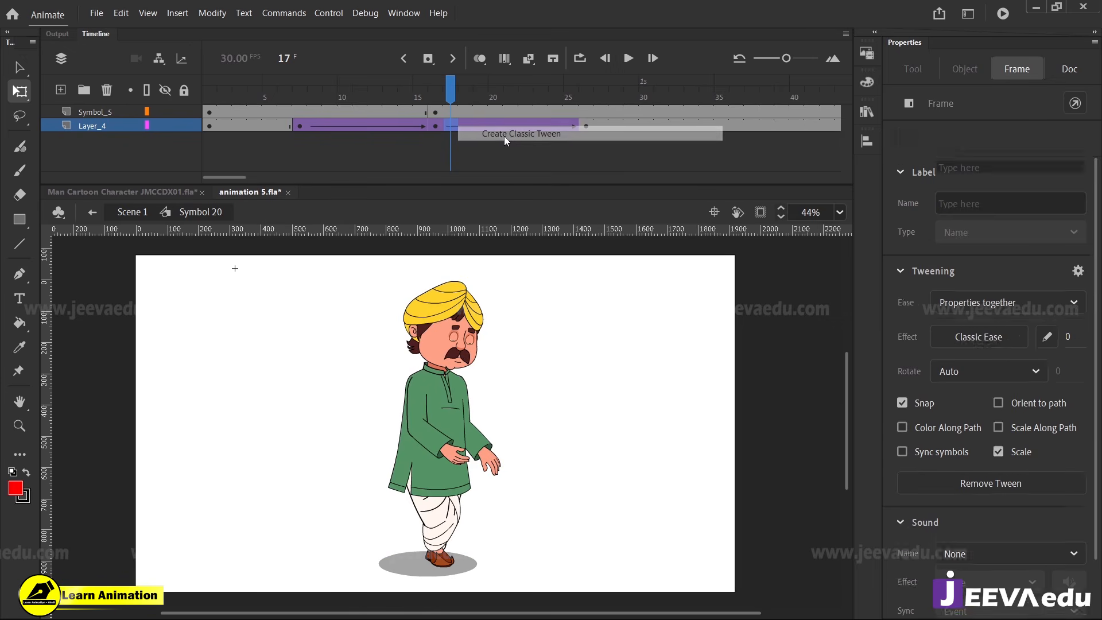
# Ease the shadow tweens on Layer_4, giving the one from frame 16 a 100 ease-out, and narrow the frame 16 shadow to about 250 px
pyautogui.click(405, 126)
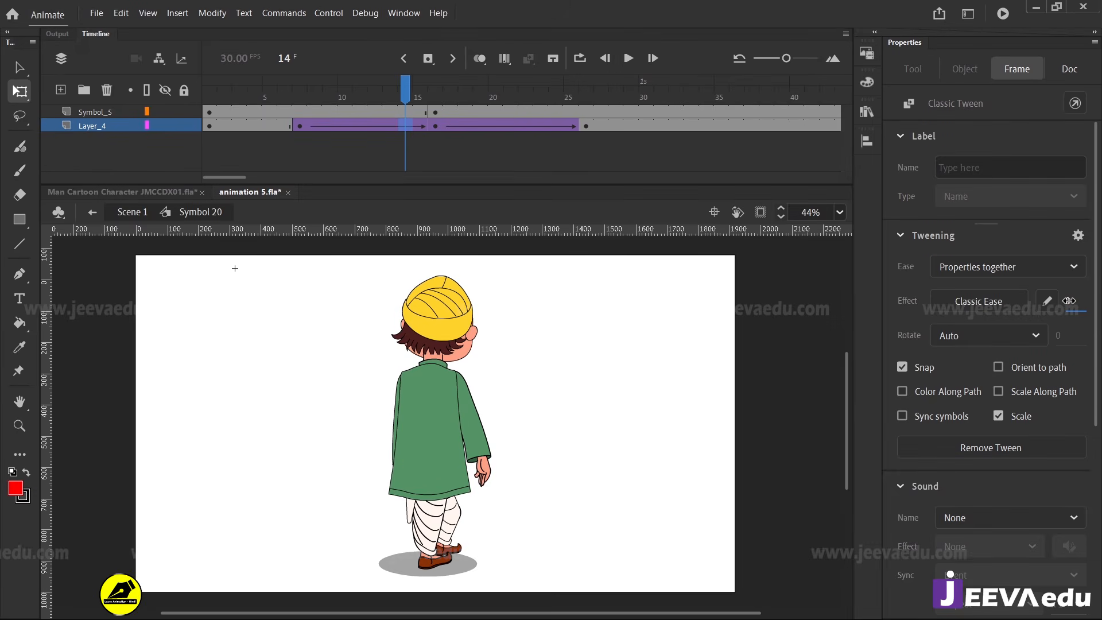
pyautogui.click(495, 125)
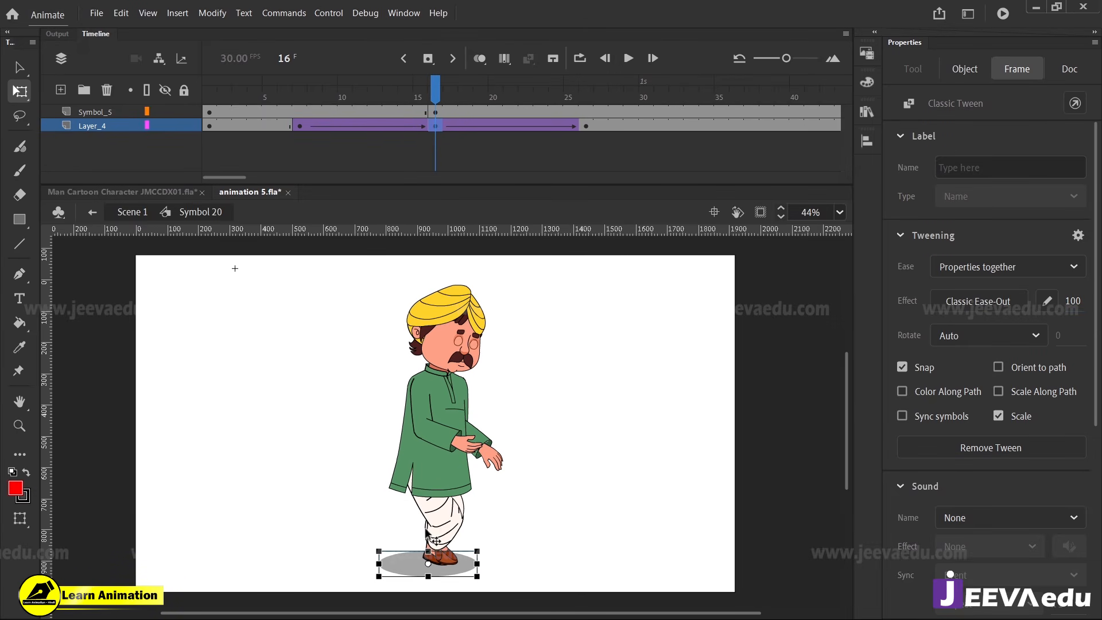
pyautogui.click(388, 567)
pyautogui.moveTo(381, 563); pyautogui.dragTo(397, 563)
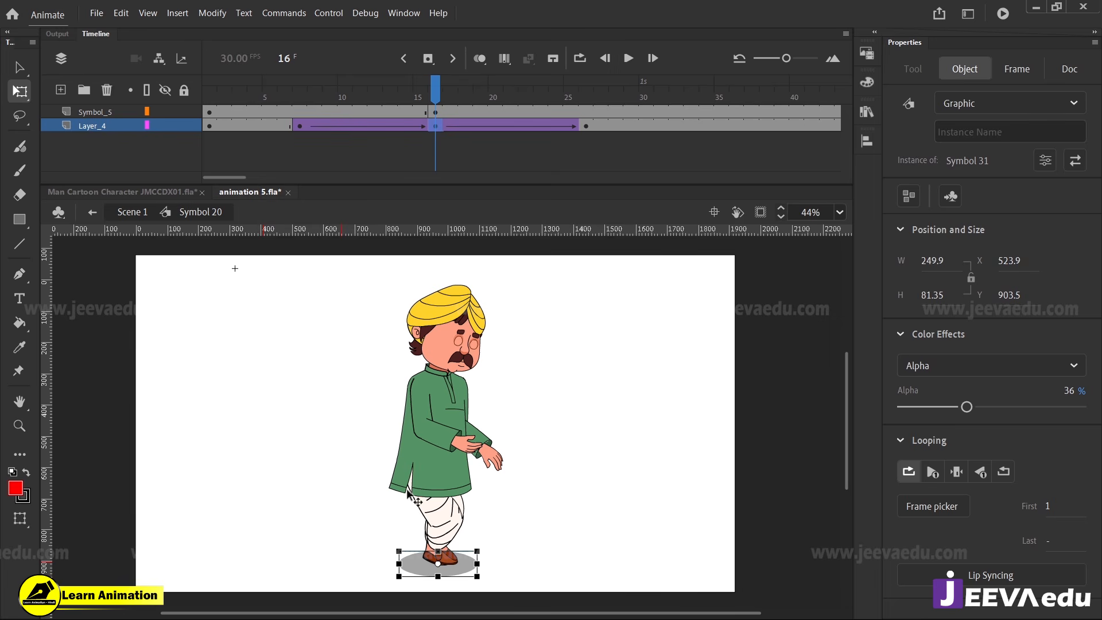
# Play the whole turn from frame 1 in Symbol 20 and examine the shadow's motion up to frame 26
pyautogui.moveTo(418, 97); pyautogui.dragTo(585, 148)
pyautogui.press('z')
pyautogui.moveTo(516, 97); pyautogui.dragTo(131, 162)
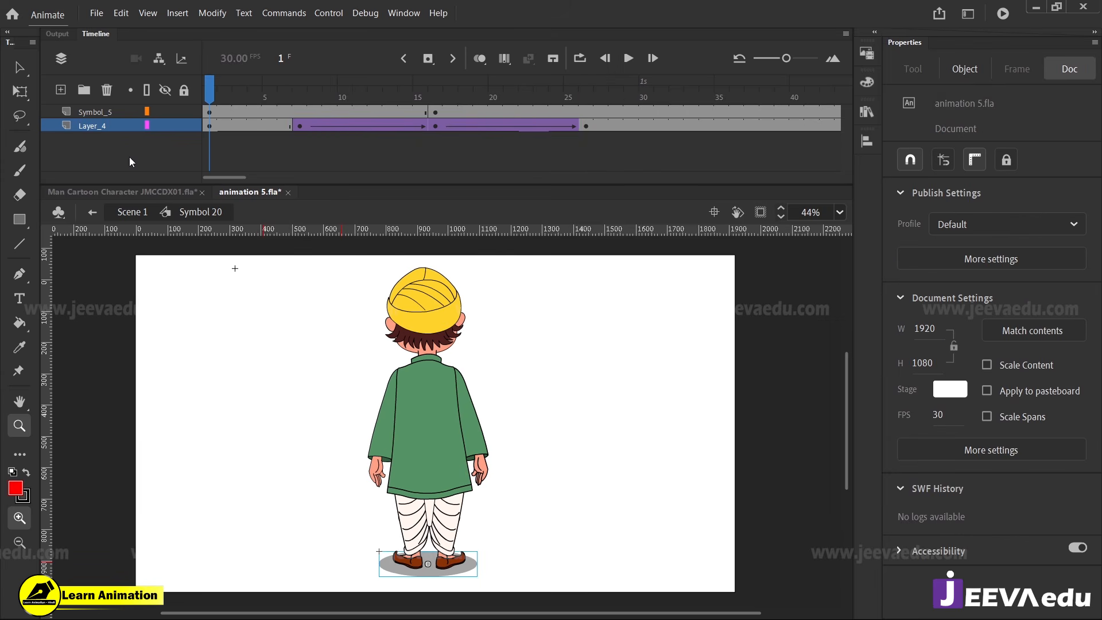
pyautogui.press('Return')
pyautogui.moveTo(574, 97); pyautogui.dragTo(584, 150)
pyautogui.press('v')
# Examine the front turn inside Symbol 18 from frame 1 to 13 and compare it with the frames up to 26 in Symbol 20
pyautogui.doubleClick(443, 442)
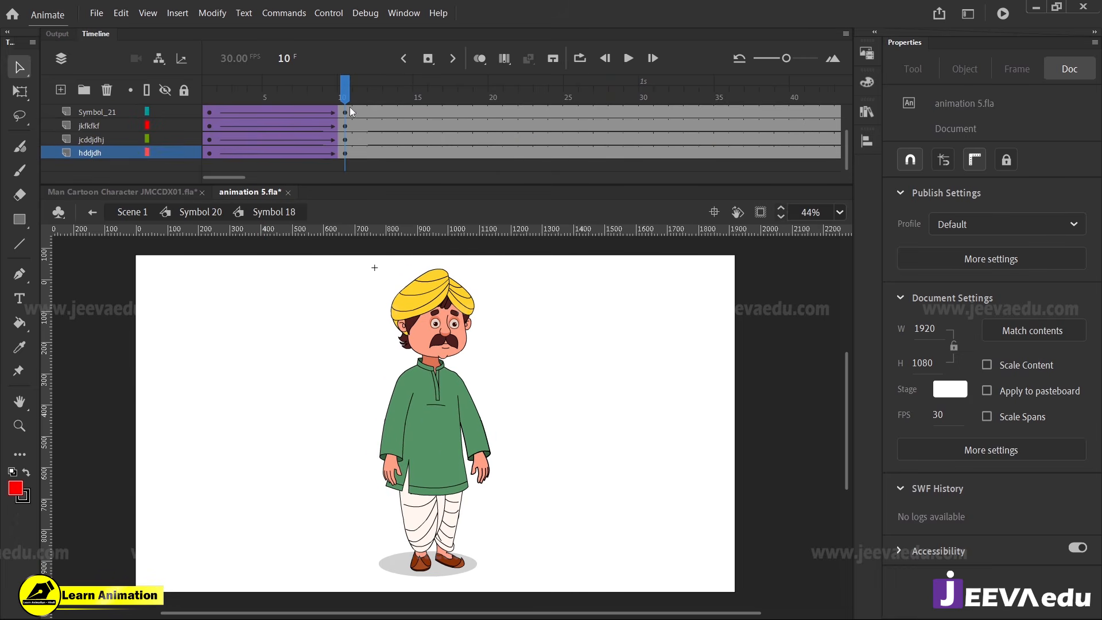
pyautogui.press('z')
pyautogui.keyDown('alt'); pyautogui.click(489, 436); pyautogui.keyUp('alt')
pyautogui.press('v')
pyautogui.press('Escape')
pyautogui.press('v')
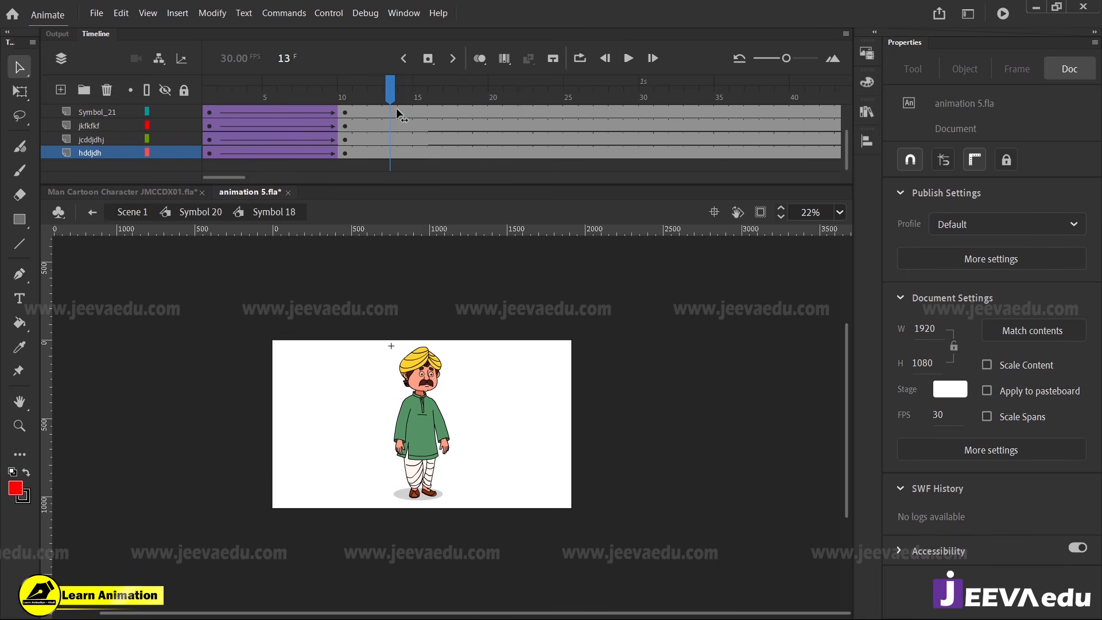
pyautogui.scroll(3, 394, 113)
pyautogui.scroll(-3, 394, 113)
pyautogui.moveTo(388, 89); pyautogui.dragTo(170, 134)
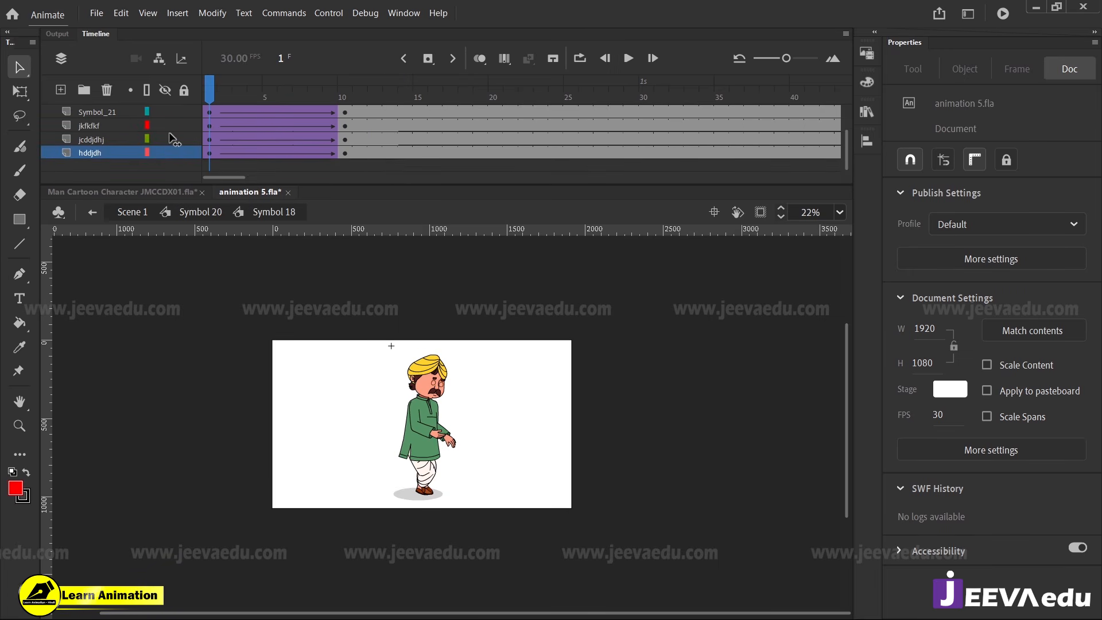
pyautogui.doubleClick(480, 449)
pyautogui.moveTo(436, 89); pyautogui.dragTo(577, 152)
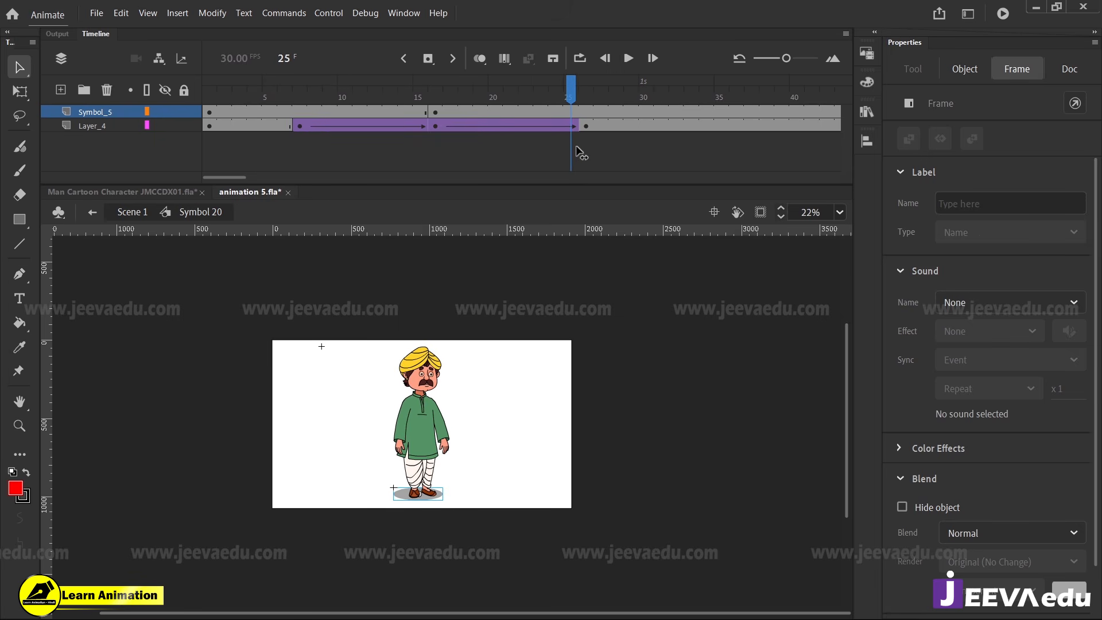
# Open Symbol 18 at frame 10 and rotate the man's right arm slightly outward from his body
pyautogui.click(534, 302)
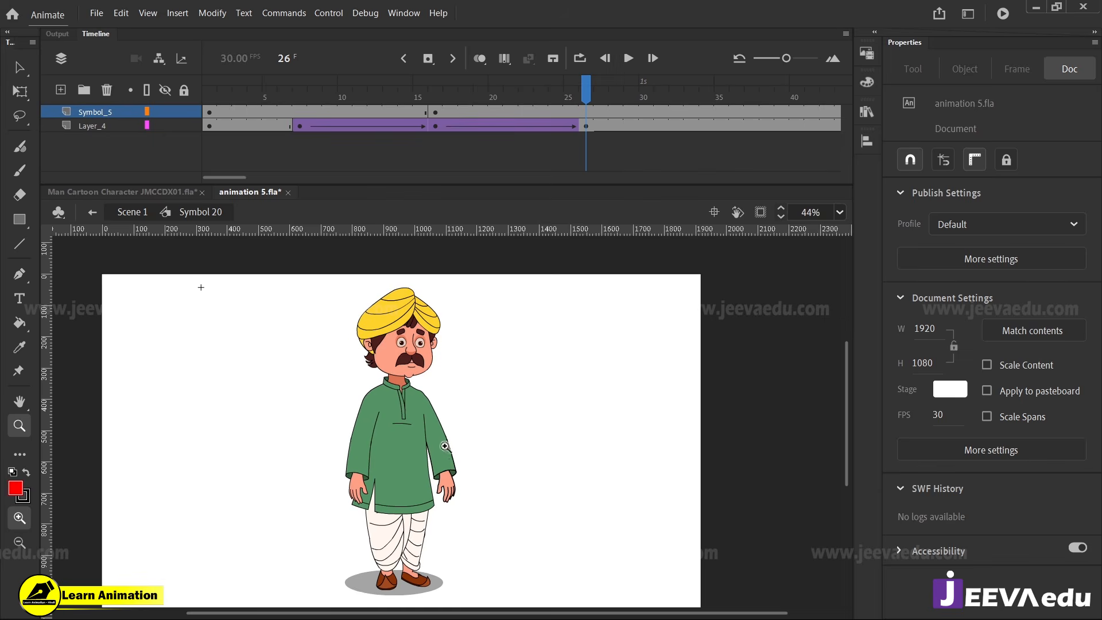
pyautogui.click(343, 91)
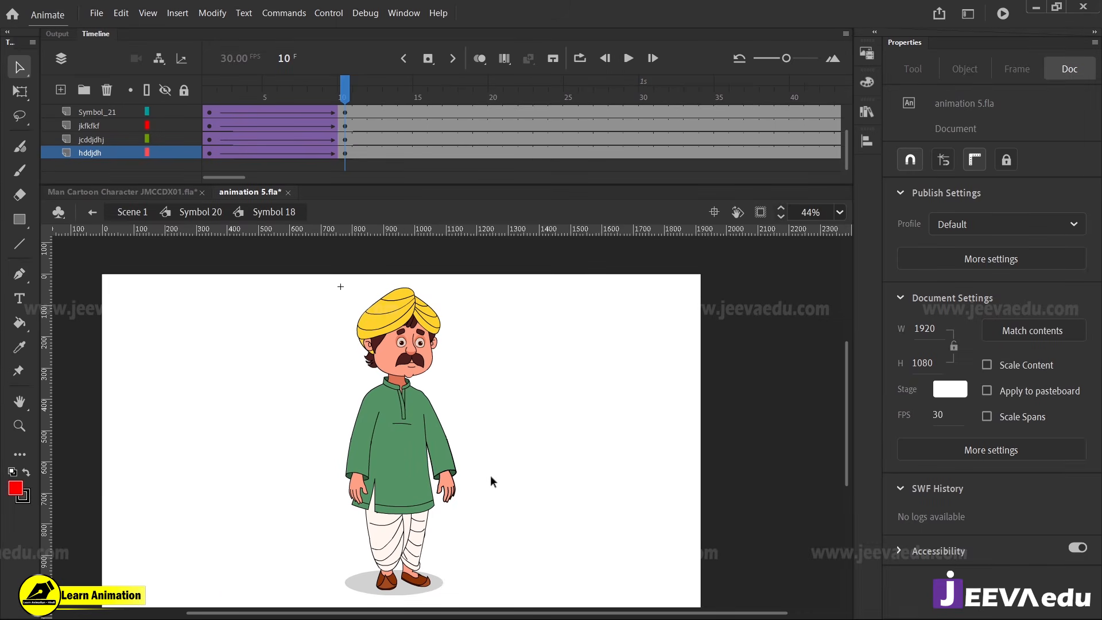
pyautogui.click(450, 476)
pyautogui.press('q')
pyautogui.click(362, 488)
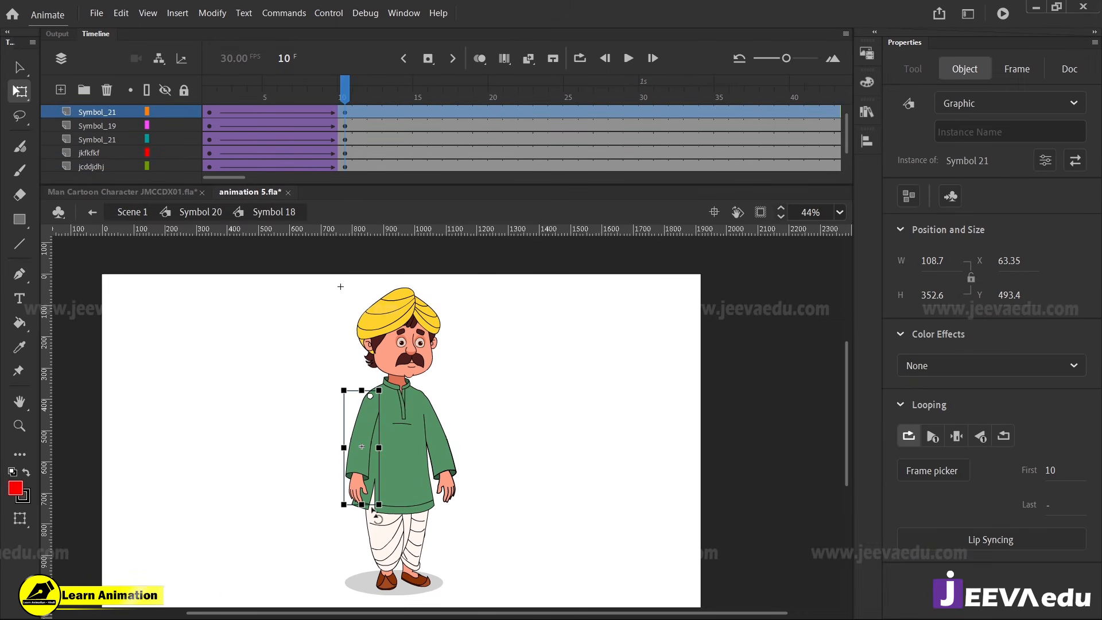
pyautogui.moveTo(379, 519); pyautogui.dragTo(363, 516)
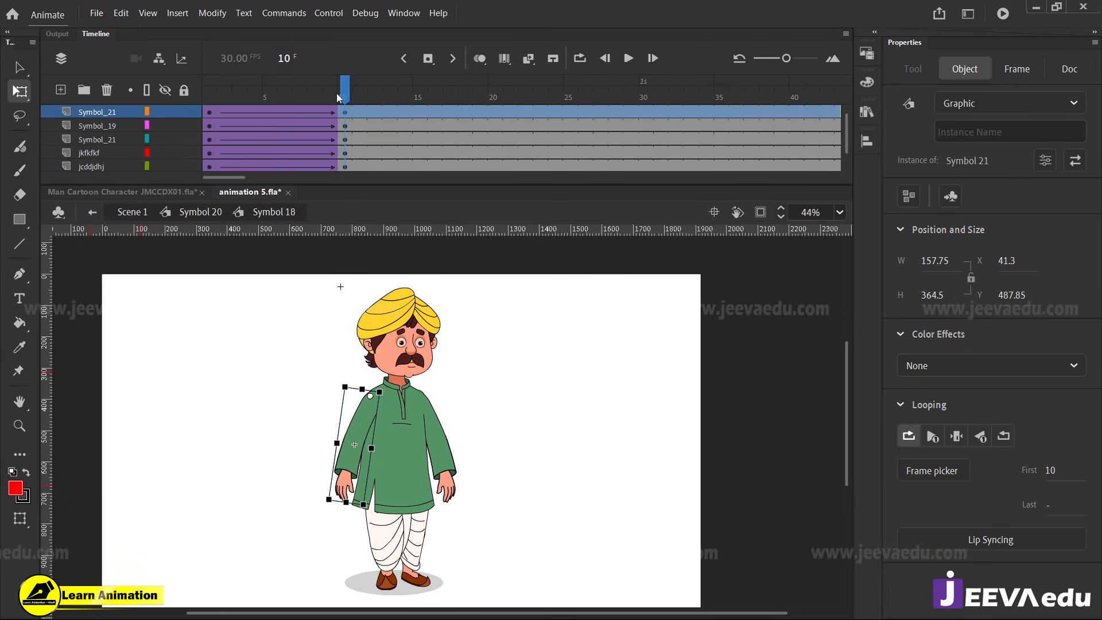
pyautogui.moveTo(336, 93); pyautogui.dragTo(341, 156)
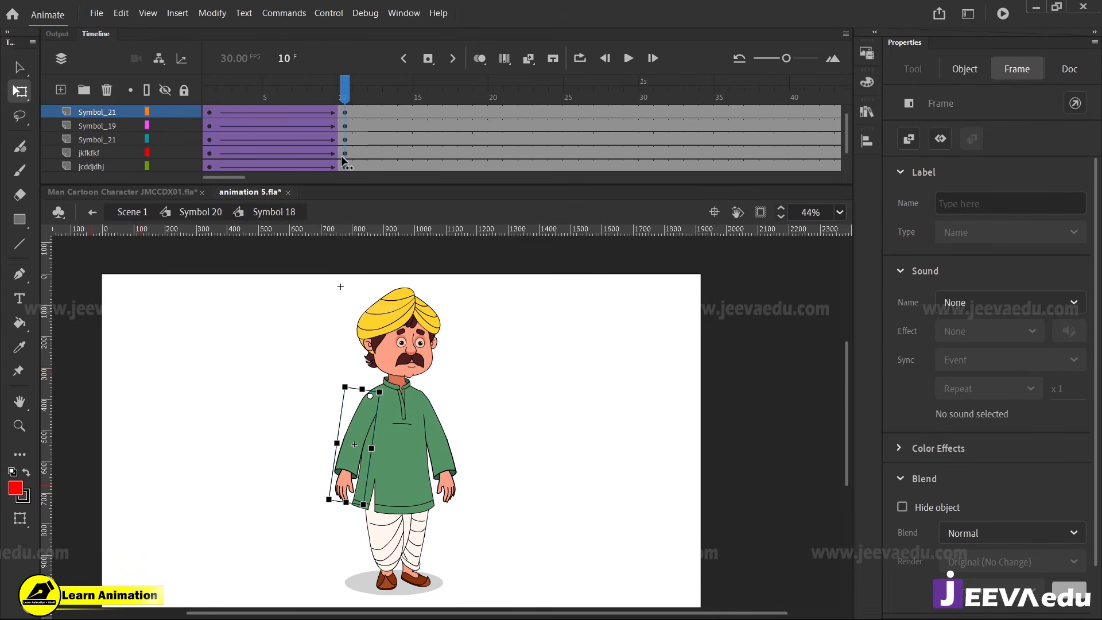
# Rotate the man's left arm outward at frame 10 and check both arms against frame 9
pyautogui.click(442, 490)
pyautogui.moveTo(465, 517); pyautogui.dragTo(478, 513)
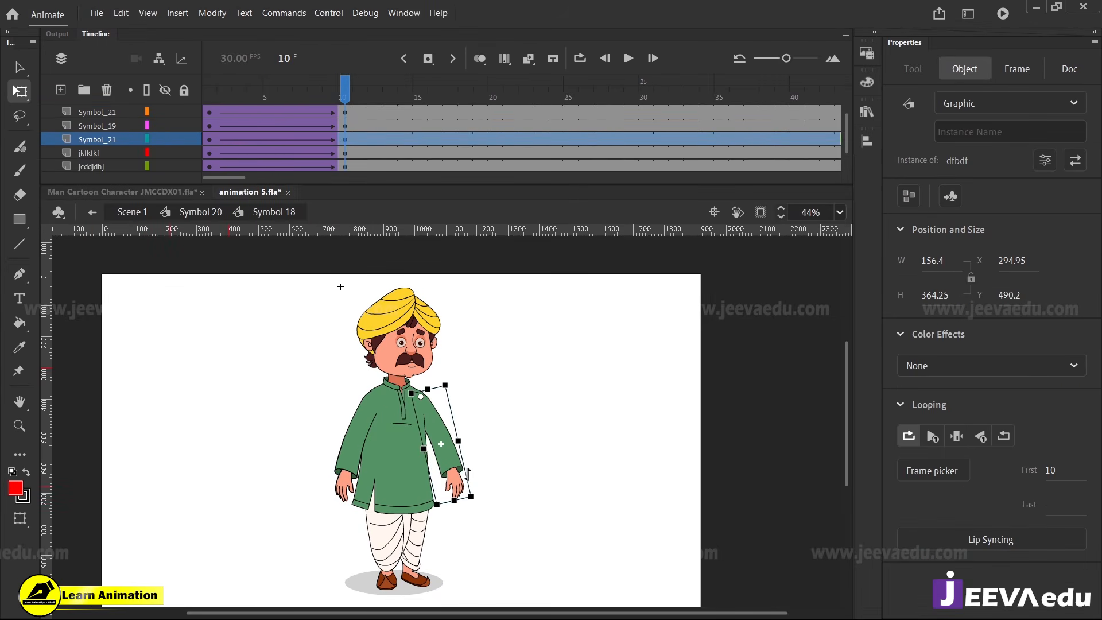
pyautogui.moveTo(338, 97); pyautogui.dragTo(337, 146)
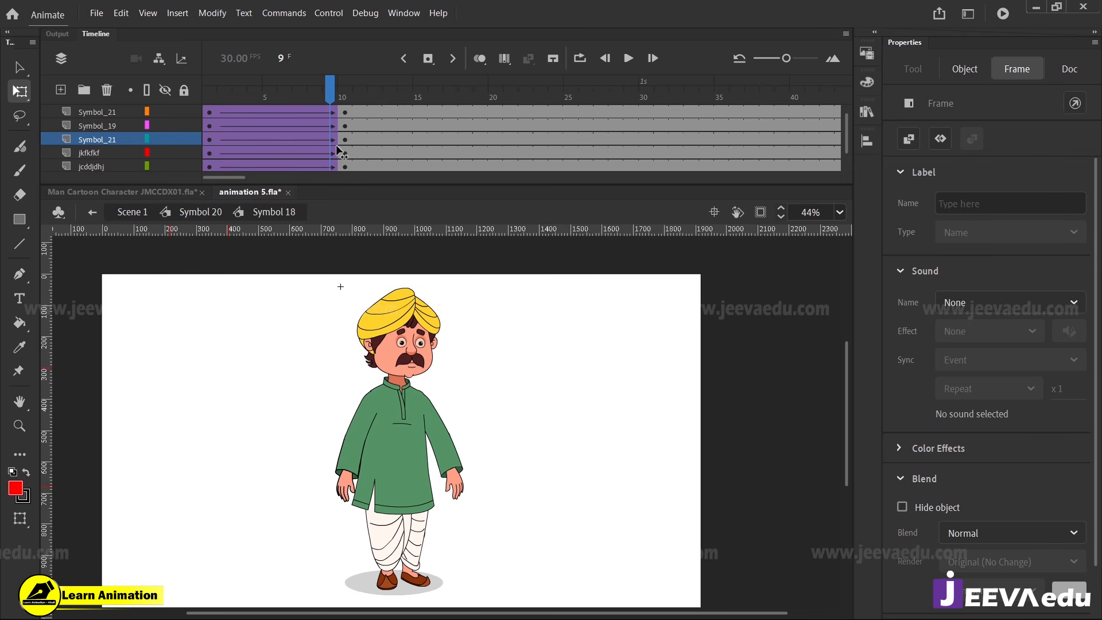
pyautogui.click(348, 475)
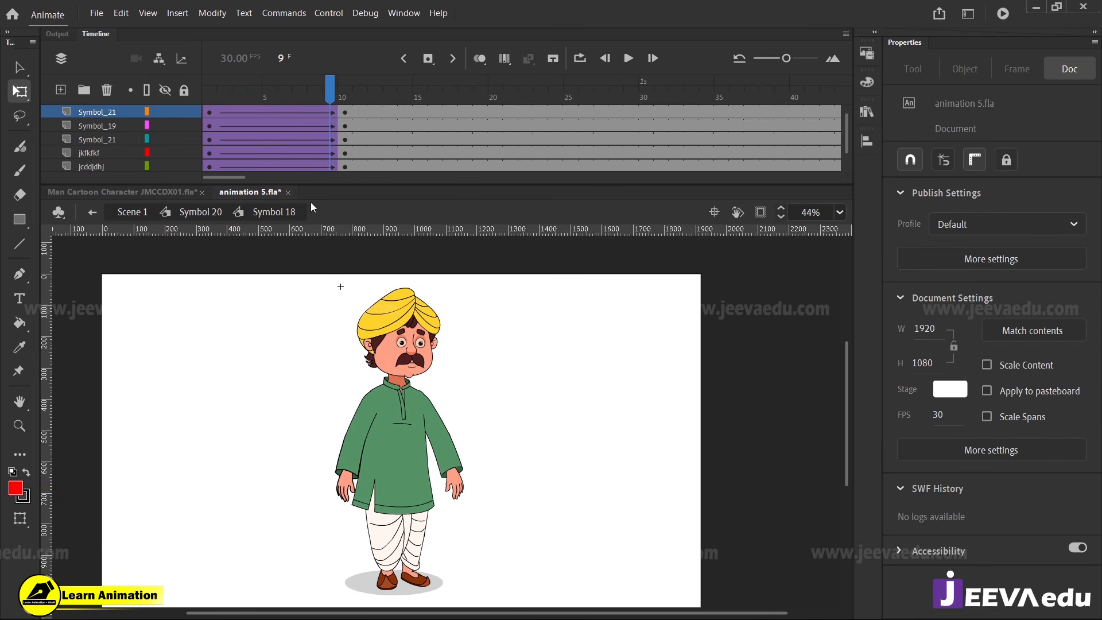
pyautogui.click(349, 100)
pyautogui.click(362, 453)
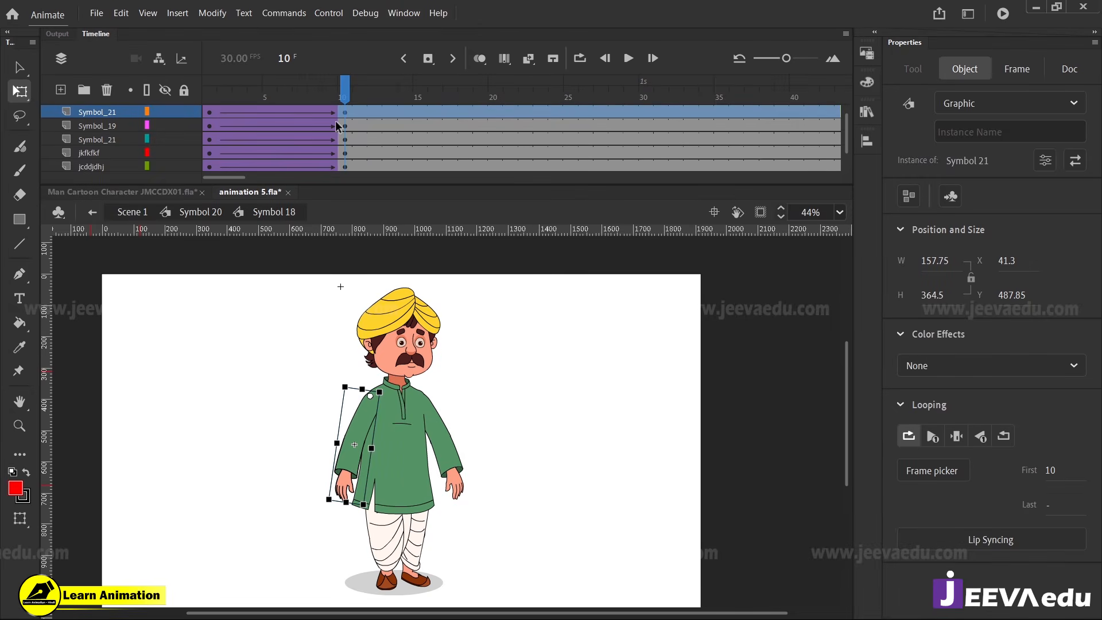
# Insert keyframes at frame 13 on all Symbol 18 layers and create classic tweens between frames 10 and 13
pyautogui.moveTo(344, 98); pyautogui.dragTo(397, 201)
pyautogui.scroll(1, 382, 131)
pyautogui.click(403, 97)
pyautogui.press('F6')
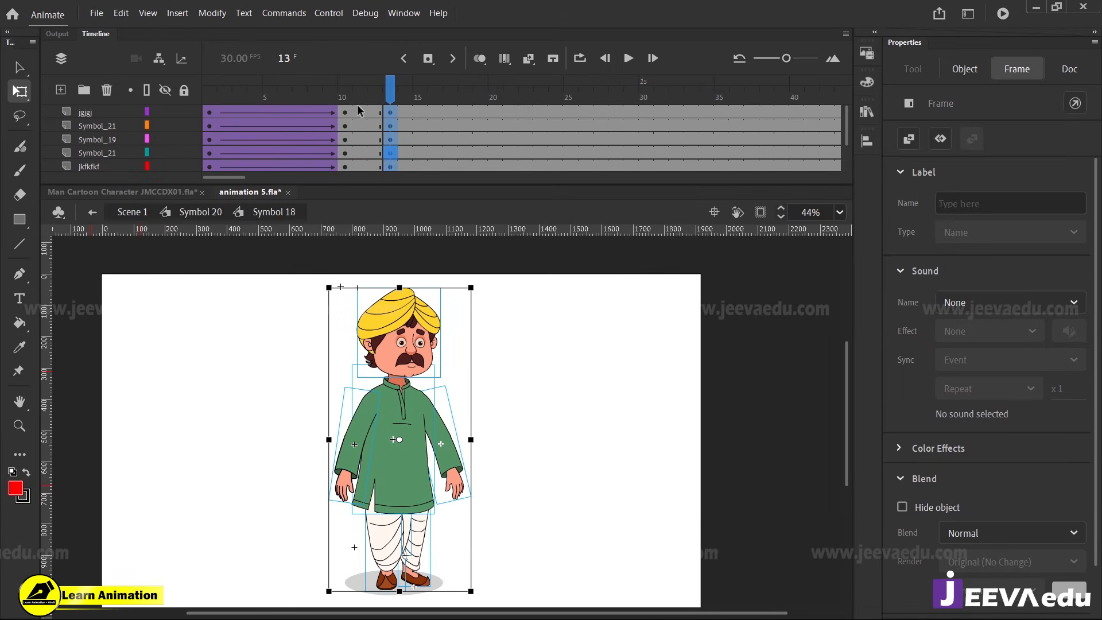
pyautogui.moveTo(370, 158); pyautogui.dragTo(370, 194)
pyautogui.rightClick(355, 146)
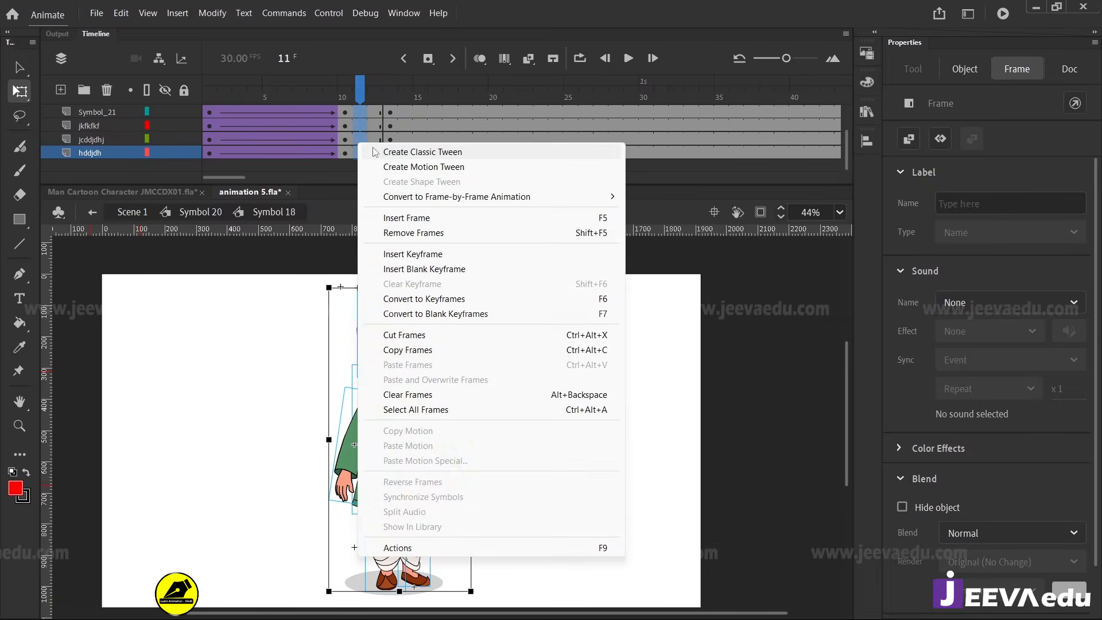
pyautogui.click(402, 150)
# Skew the whole figure slightly sideways at frame 10 and play the motion through frame 13
pyautogui.click(346, 97)
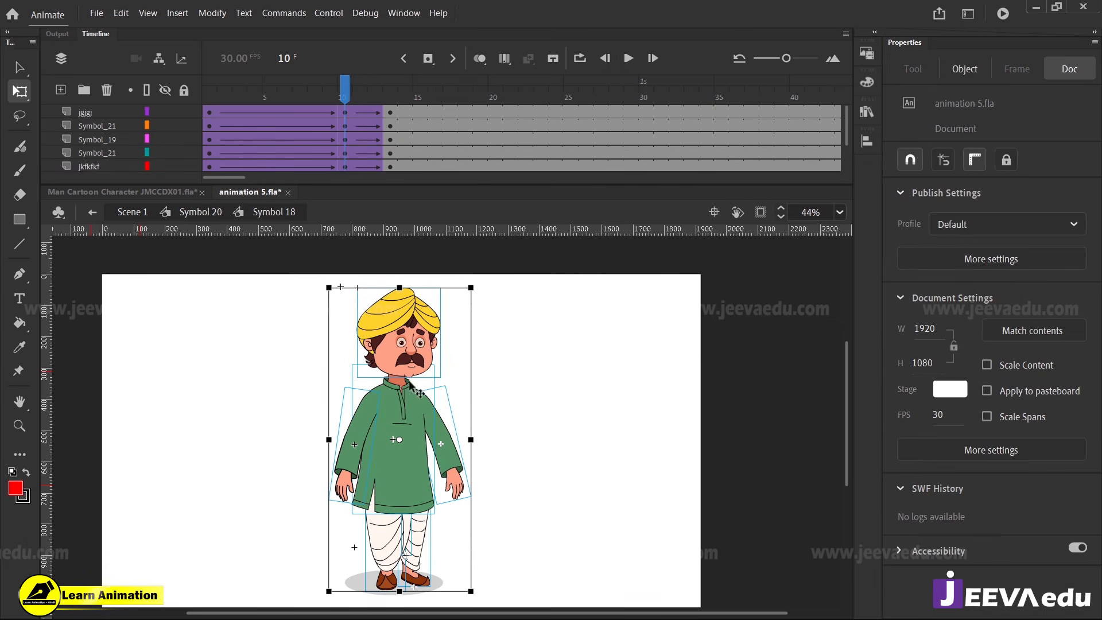
pyautogui.click(401, 286)
pyautogui.moveTo(411, 284); pyautogui.dragTo(409, 285)
pyautogui.moveTo(368, 97); pyautogui.dragTo(214, 131)
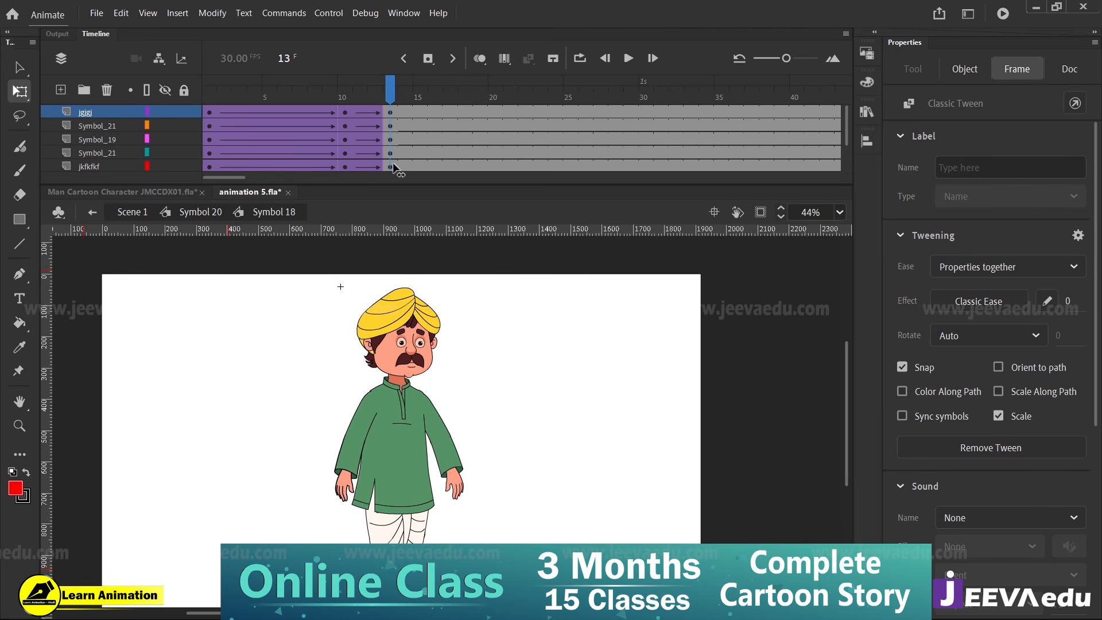
pyautogui.press('Return')
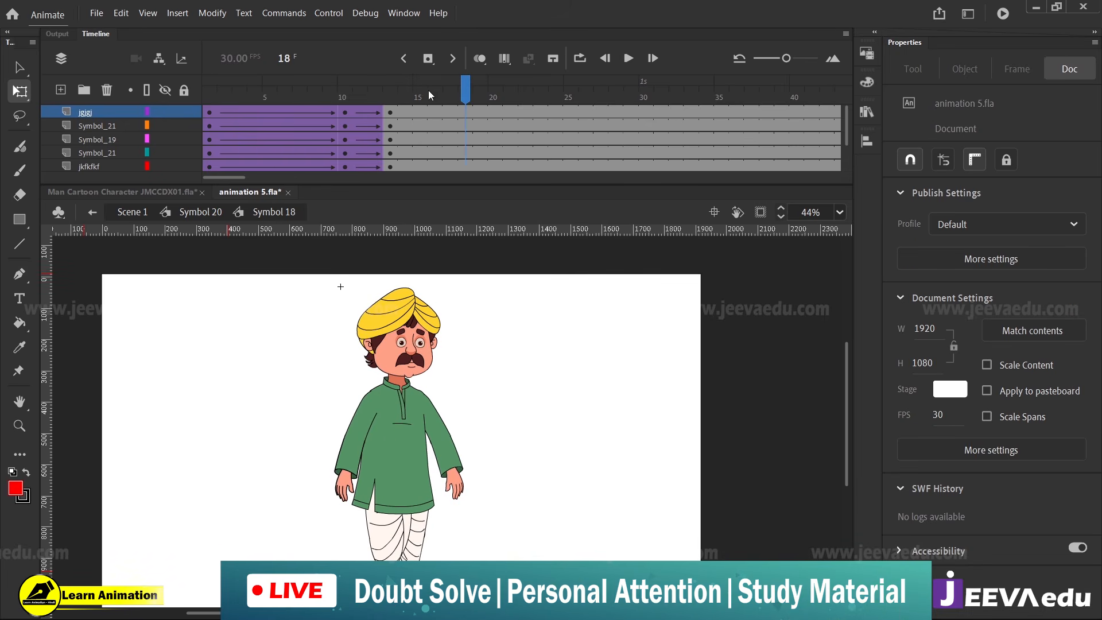
pyautogui.moveTo(363, 152); pyautogui.dragTo(347, 151)
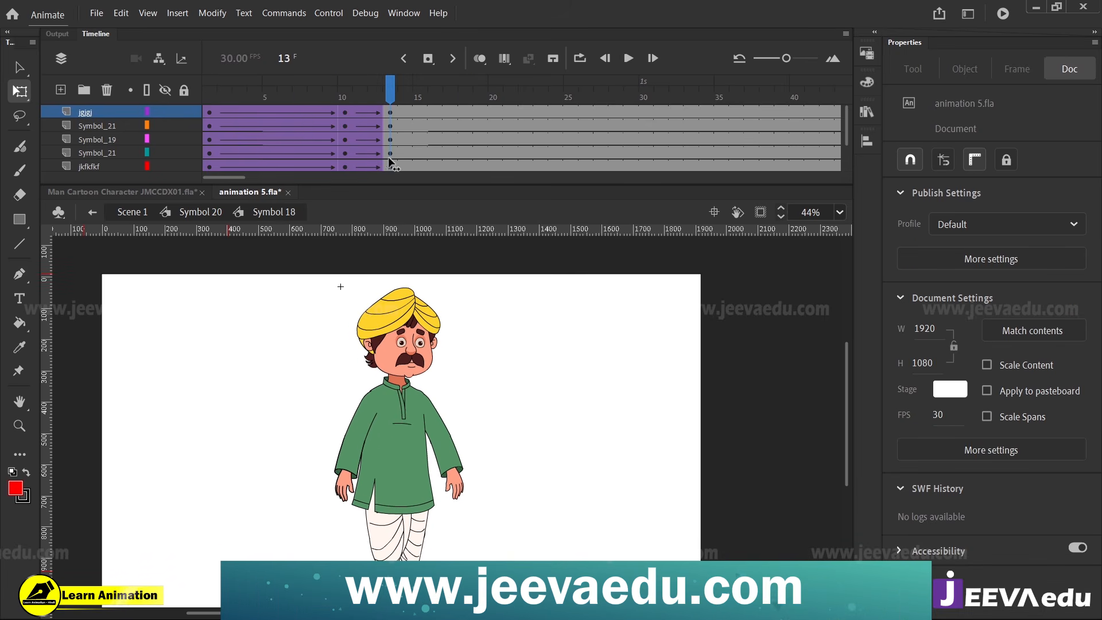
# Rotate both arms back toward the body at frame 13 and replay the settling motion
pyautogui.press('v')
pyautogui.click(352, 502)
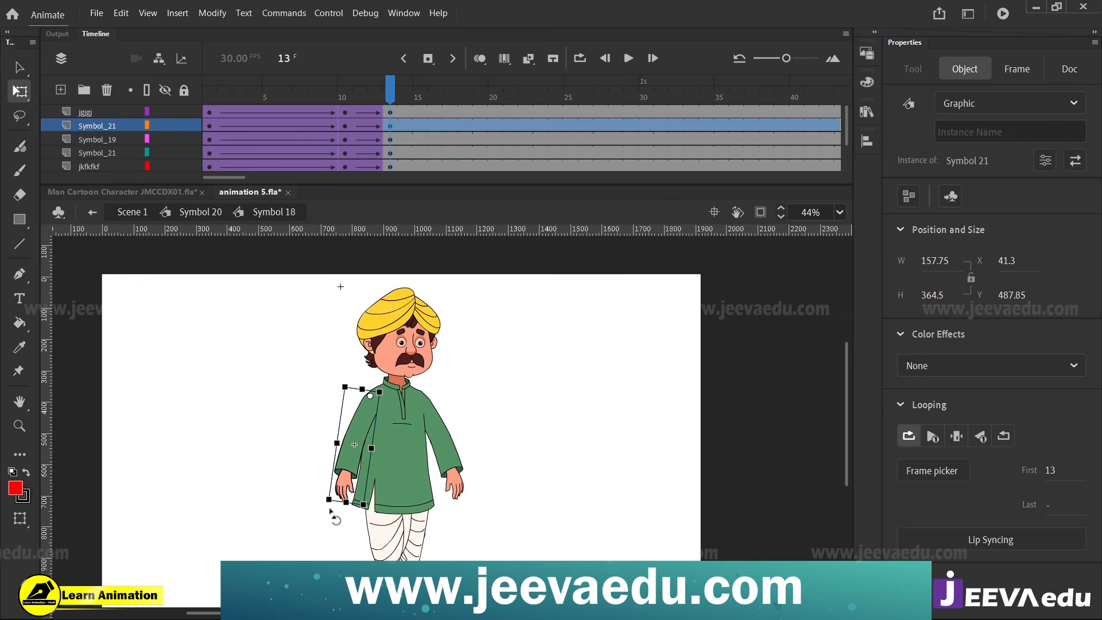
pyautogui.moveTo(330, 509); pyautogui.dragTo(338, 511)
pyautogui.click(452, 489)
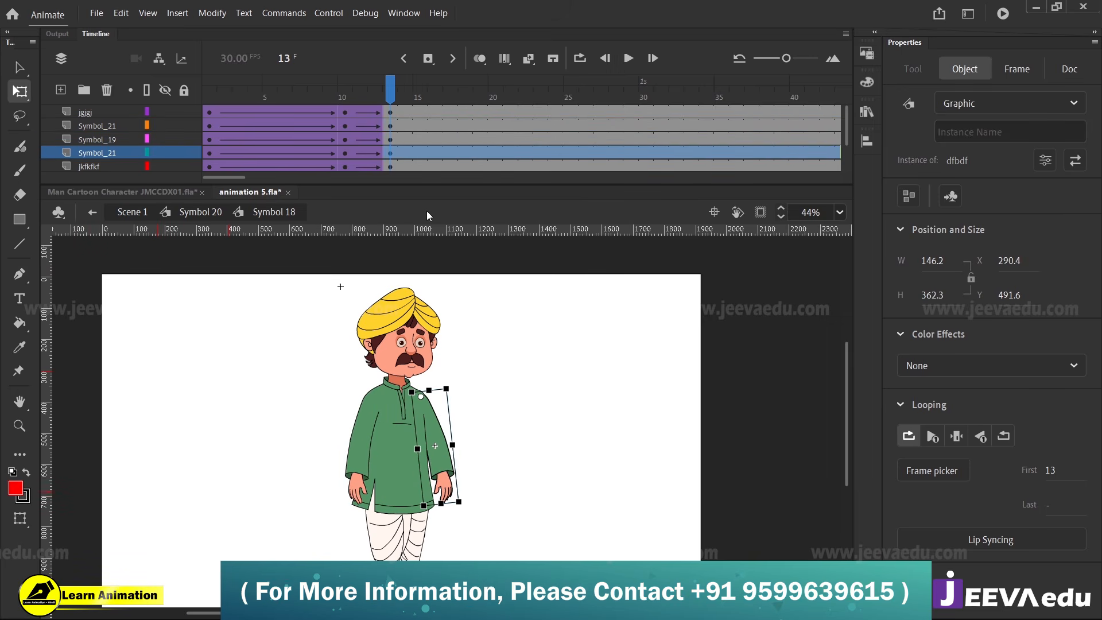
pyautogui.press('Return')
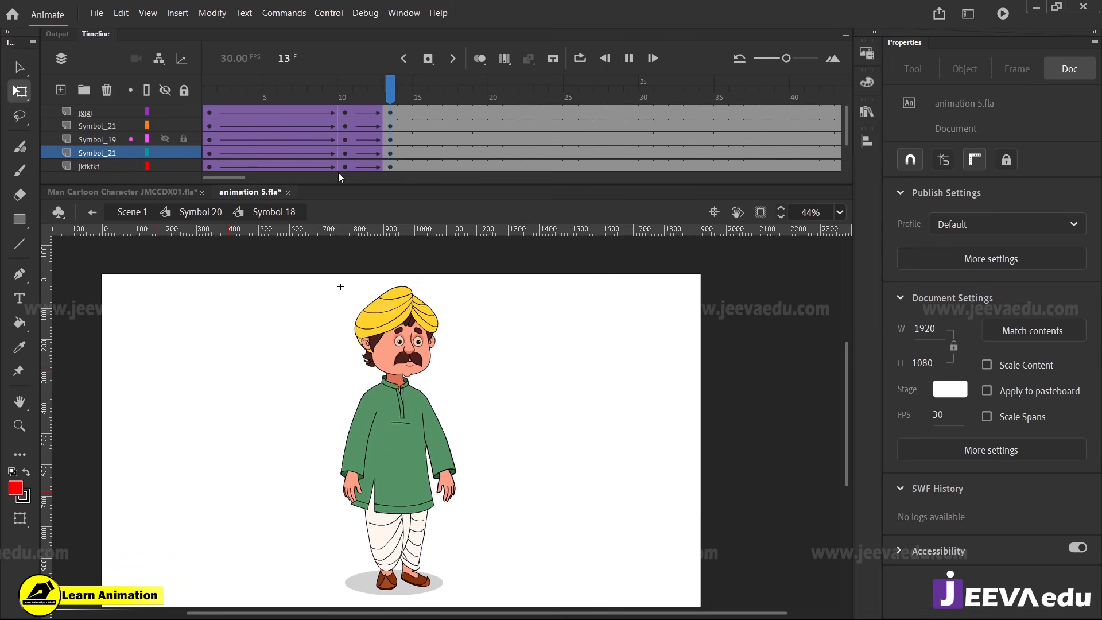
pyautogui.moveTo(453, 136); pyautogui.dragTo(396, 179)
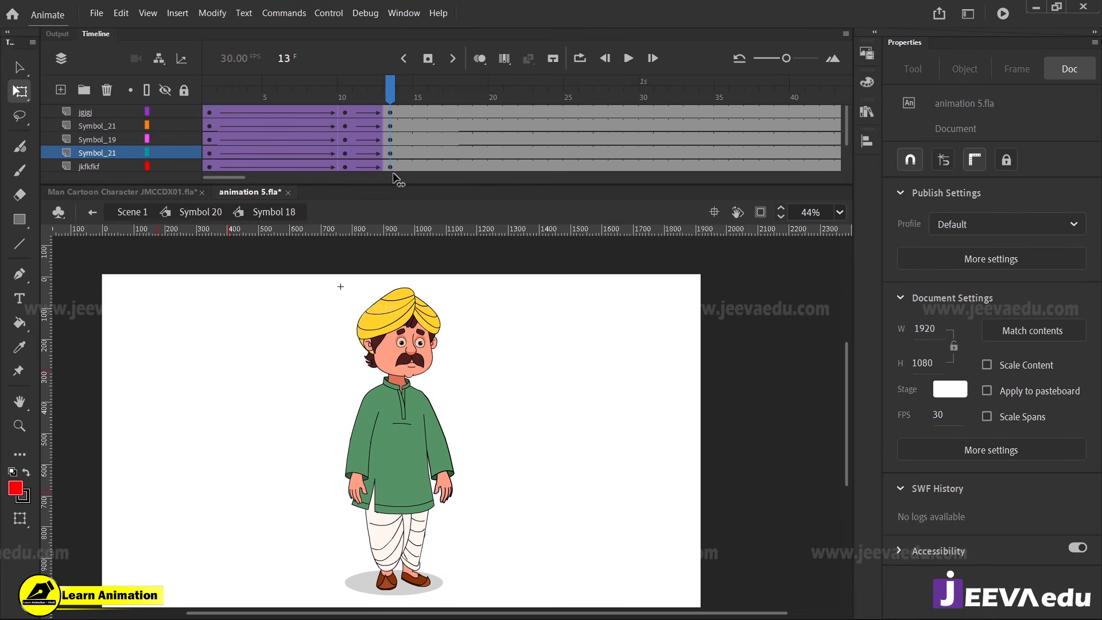
# Tilt the head slightly at frame 13 and at frame 10 in Symbol 18
pyautogui.click(421, 367)
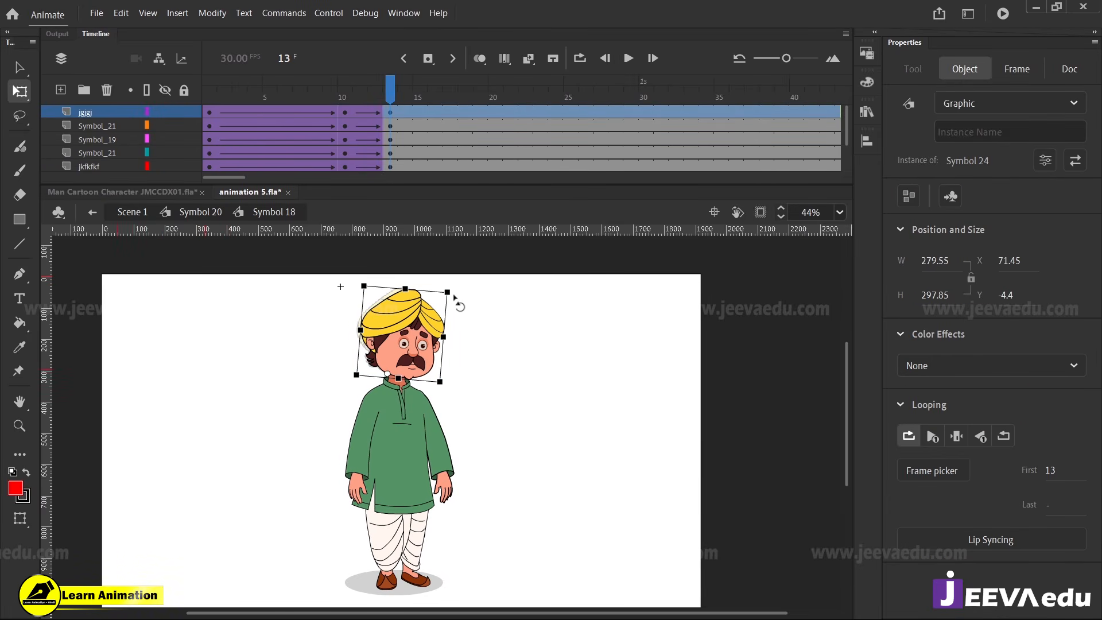
pyautogui.click(345, 112)
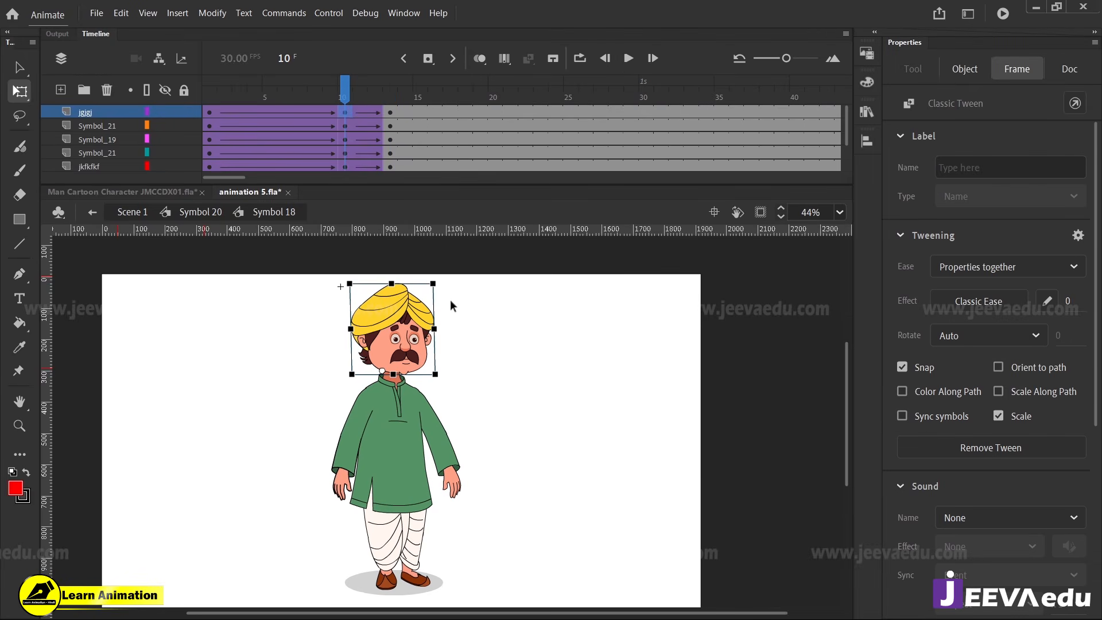
pyautogui.moveTo(446, 287); pyautogui.dragTo(441, 281)
pyautogui.moveTo(324, 95); pyautogui.dragTo(323, 164)
# Review the turn in Symbol 20 up to frame 26 and reopen Symbol 18 for editing
pyautogui.click(200, 212)
pyautogui.moveTo(230, 95); pyautogui.dragTo(445, 128)
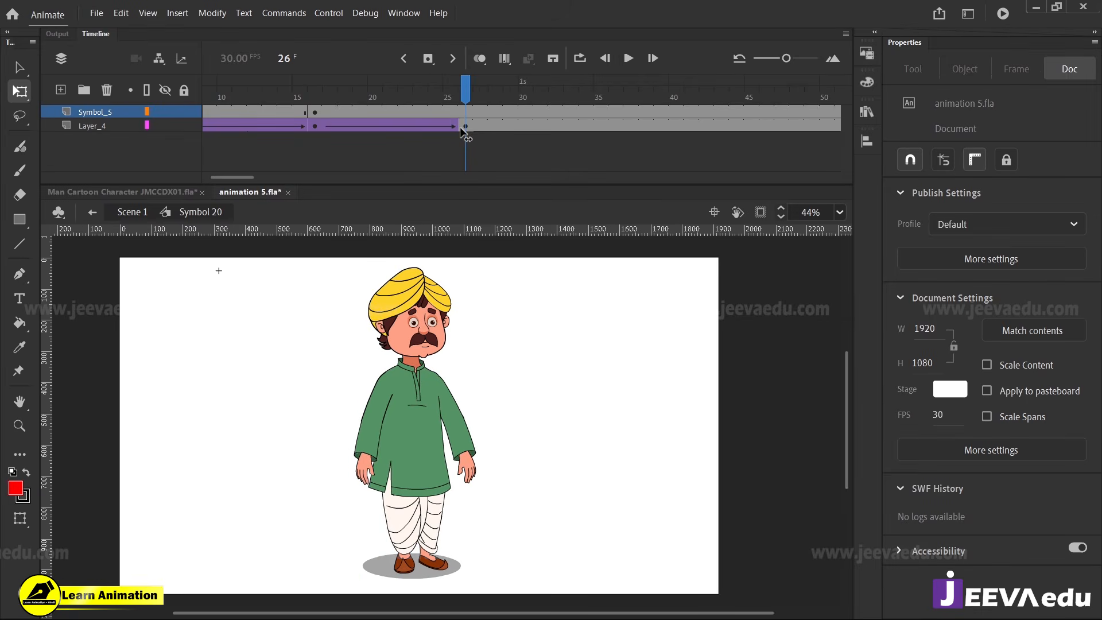
pyautogui.press('v')
pyautogui.doubleClick(429, 384)
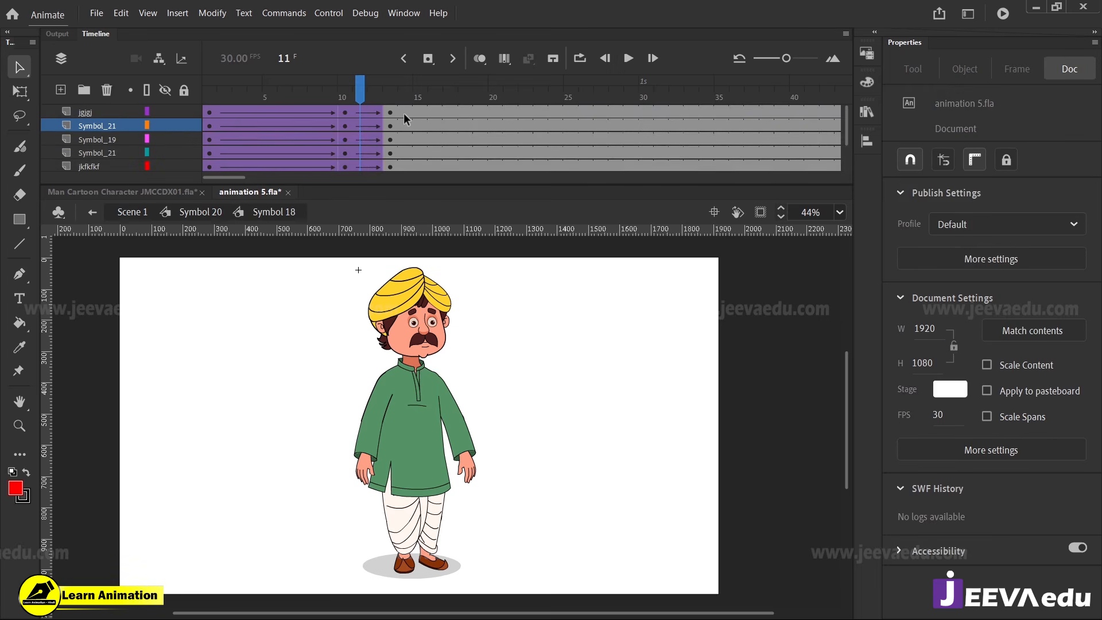
# Move the end keyframes of all layers in Symbol 18 from frame 13 to frame 14
pyautogui.moveTo(405, 110); pyautogui.dragTo(391, 182)
pyautogui.press('F6')
pyautogui.rightClick(391, 150)
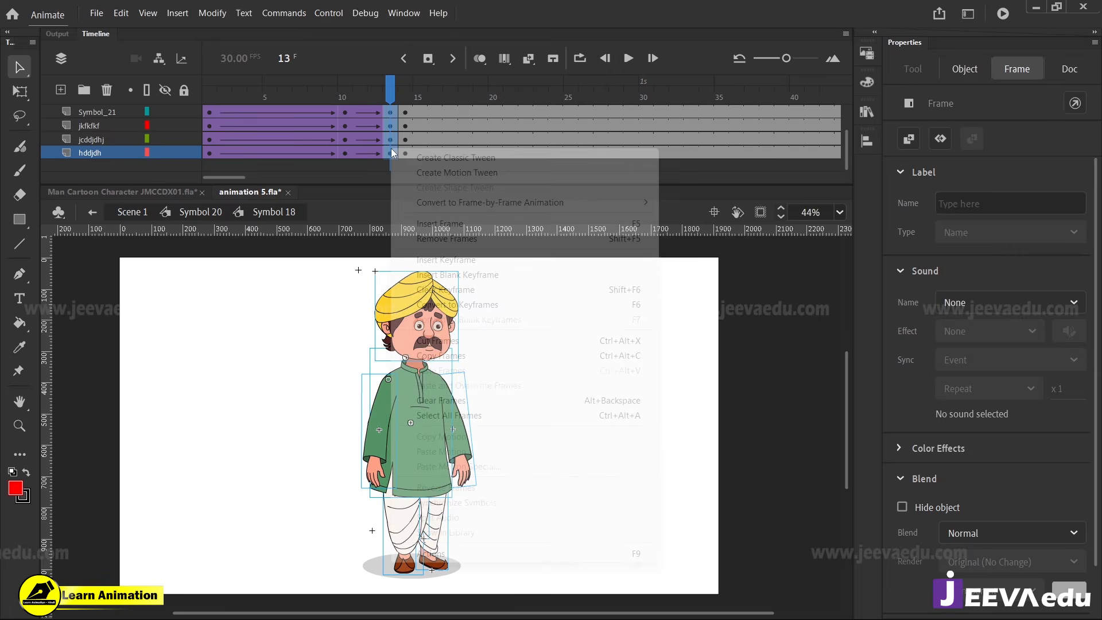
pyautogui.click(440, 290)
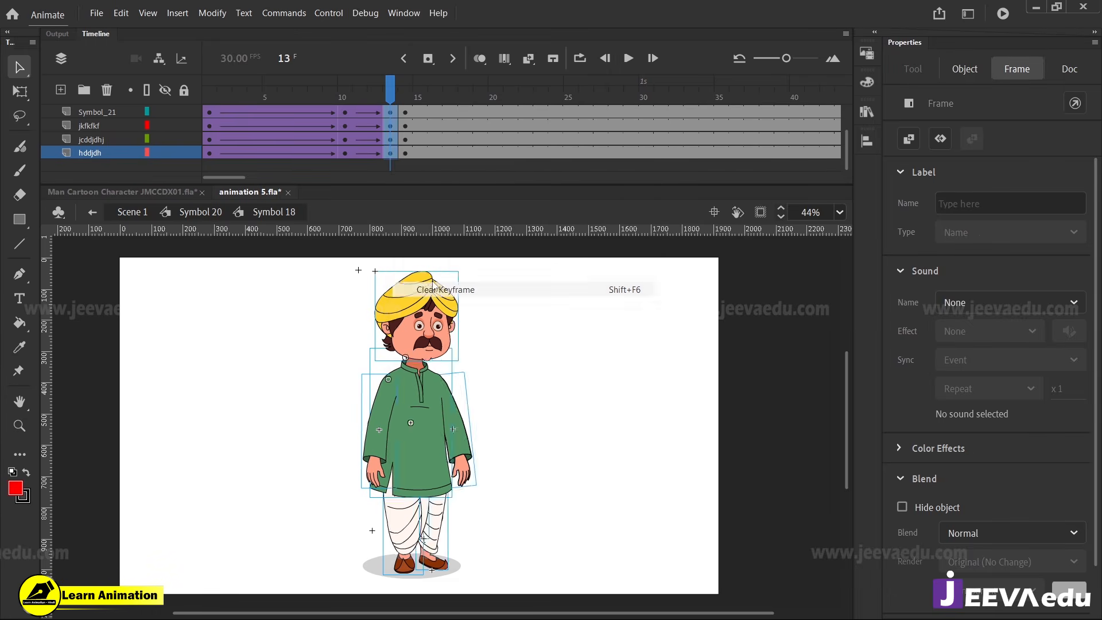
pyautogui.scroll(3, 408, 136)
pyautogui.moveTo(391, 96); pyautogui.dragTo(369, 209)
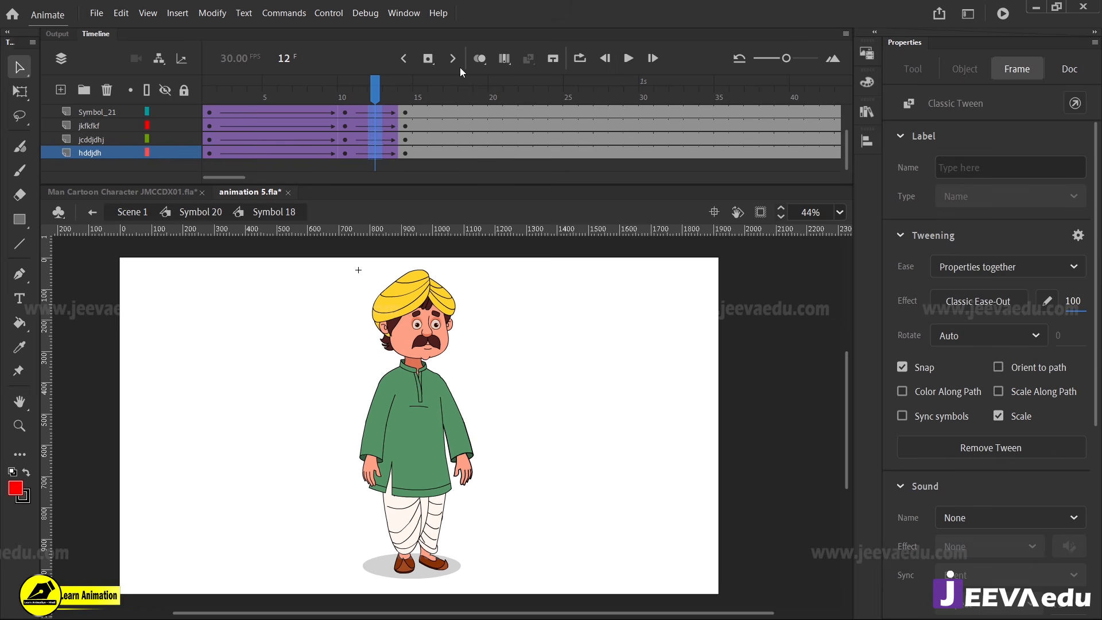
# Add keyframes on all layers at frame 18 and create classic tweens from frame 14 to them
pyautogui.scroll(3, 422, 117)
pyautogui.moveTo(394, 94); pyautogui.dragTo(455, 198)
pyautogui.moveTo(461, 153); pyautogui.dragTo(461, 69)
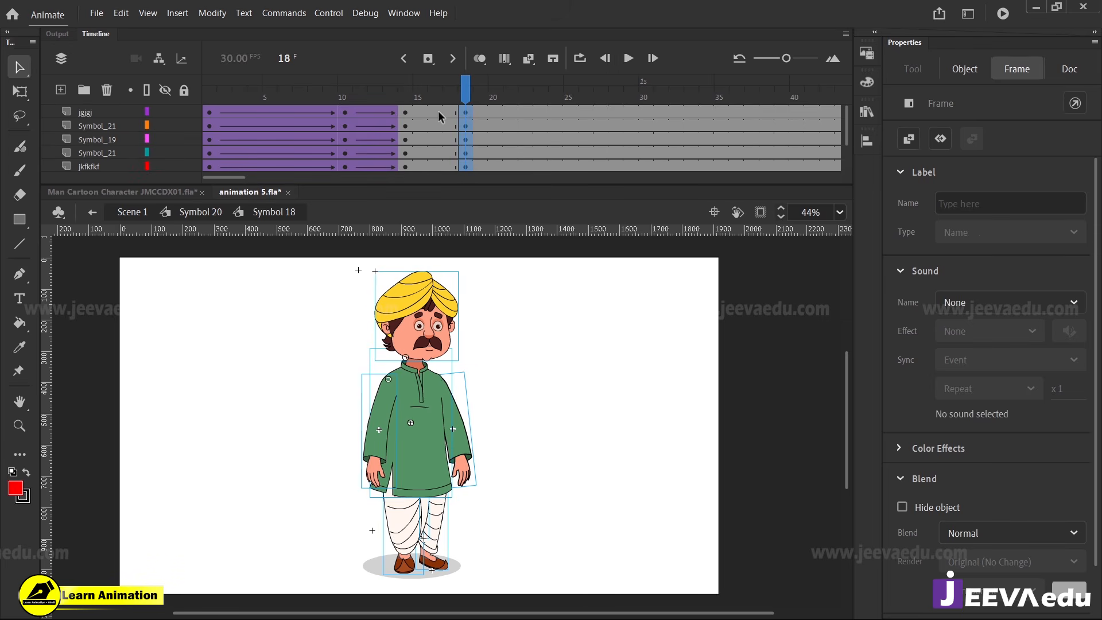
pyautogui.moveTo(439, 114); pyautogui.dragTo(431, 191)
pyautogui.rightClick(433, 153)
pyautogui.click(471, 161)
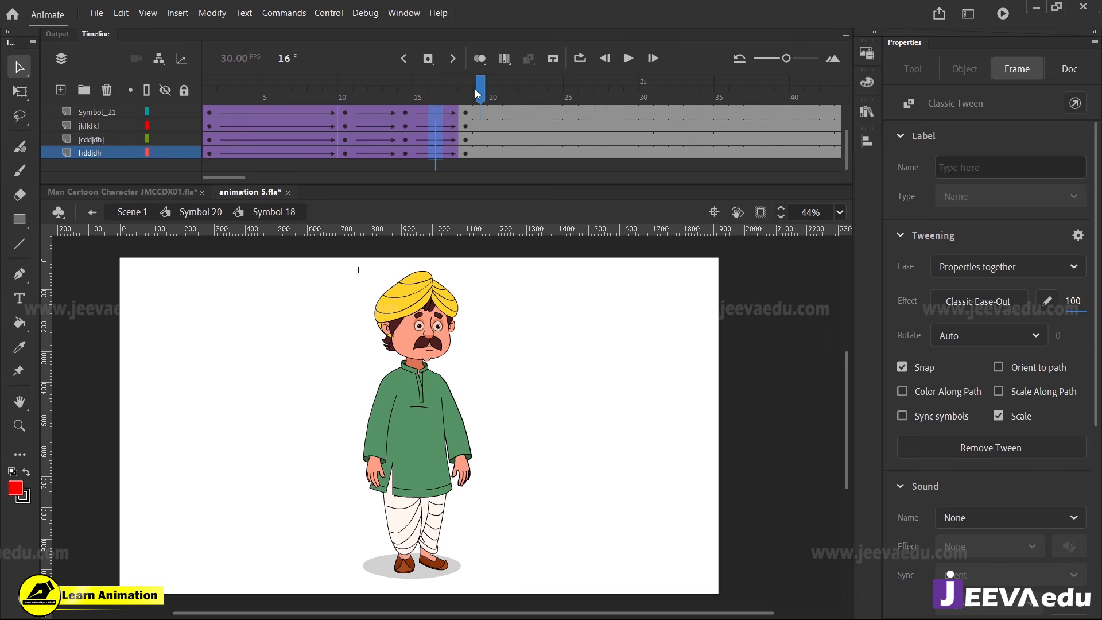
pyautogui.moveTo(474, 89); pyautogui.dragTo(417, 126)
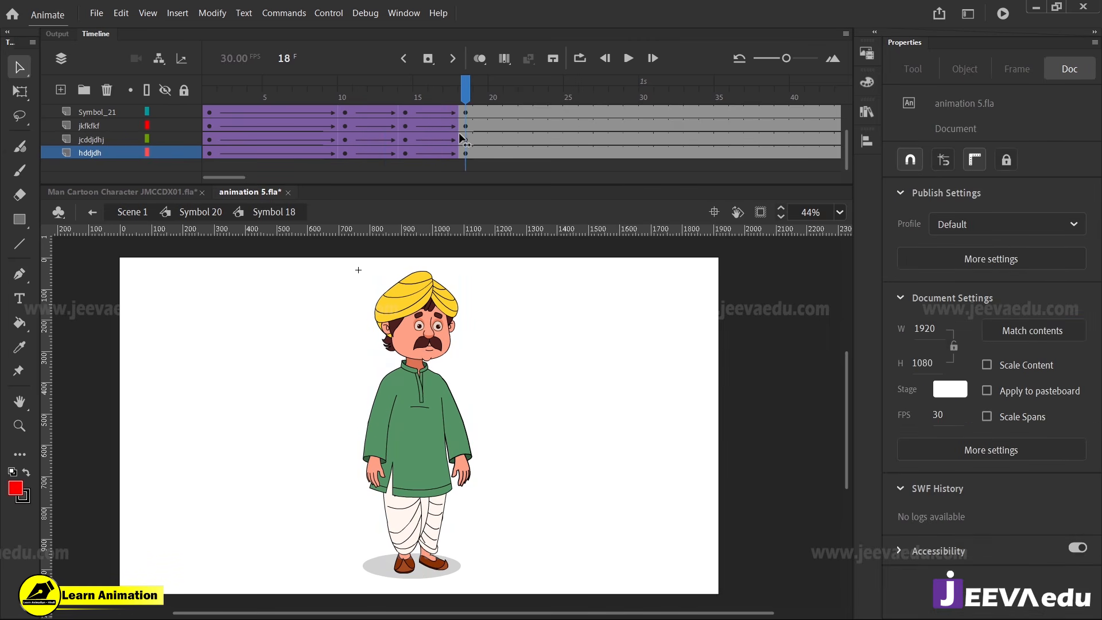
# Select the whole figure at frame 18 and skew it slightly sideways
pyautogui.moveTo(525, 291); pyautogui.dragTo(370, 505)
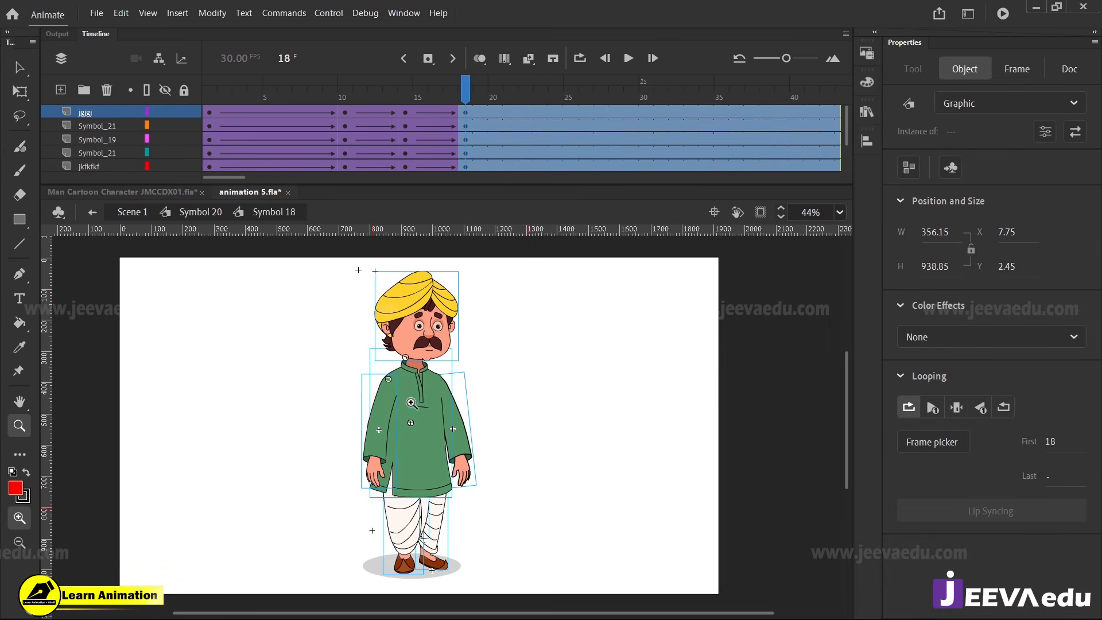
pyautogui.press('z')
pyautogui.click(424, 342)
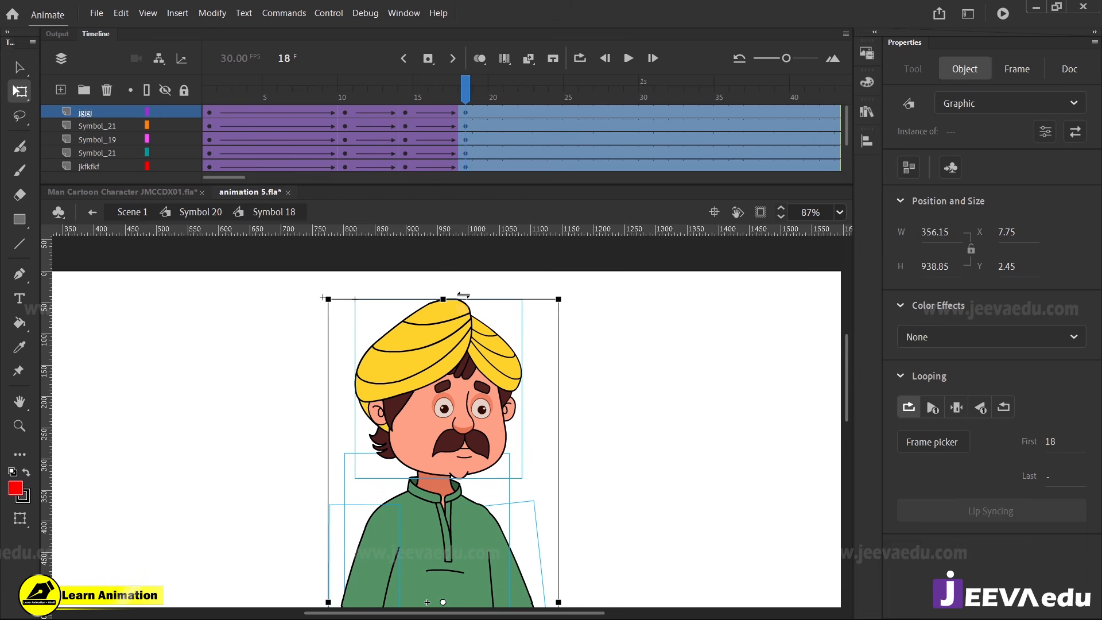
pyautogui.moveTo(463, 295); pyautogui.dragTo(460, 295)
# Rotate both arms slightly outward at frame 18, turning off object snapping for the second arm
pyautogui.hotkey('ctrl', '-')
pyautogui.press('z')
pyautogui.click(430, 491)
pyautogui.press('v')
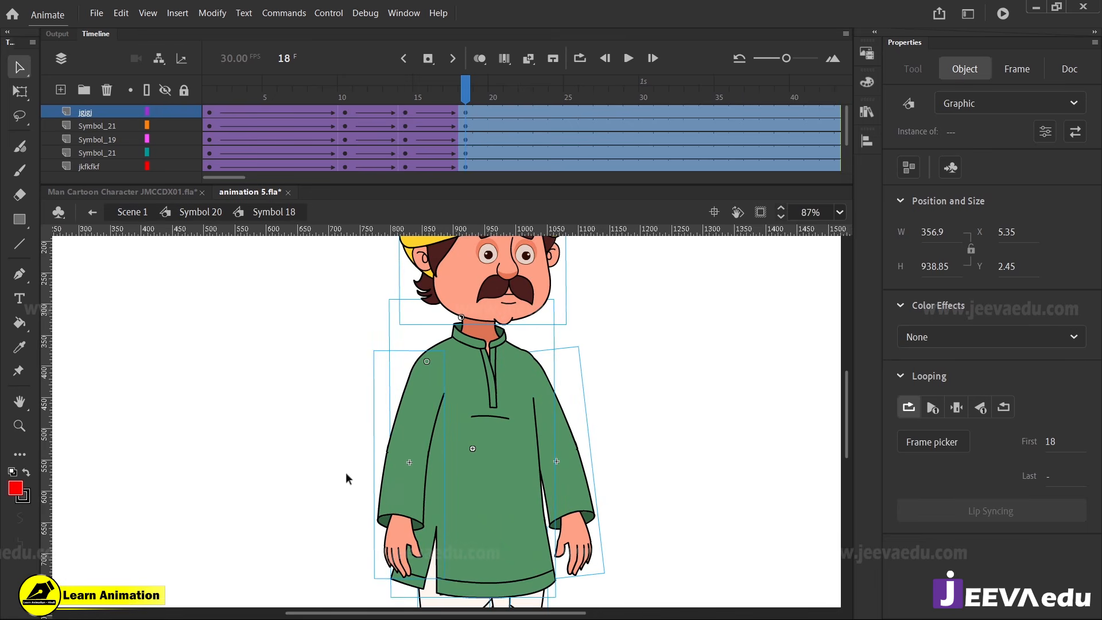
pyautogui.click(414, 566)
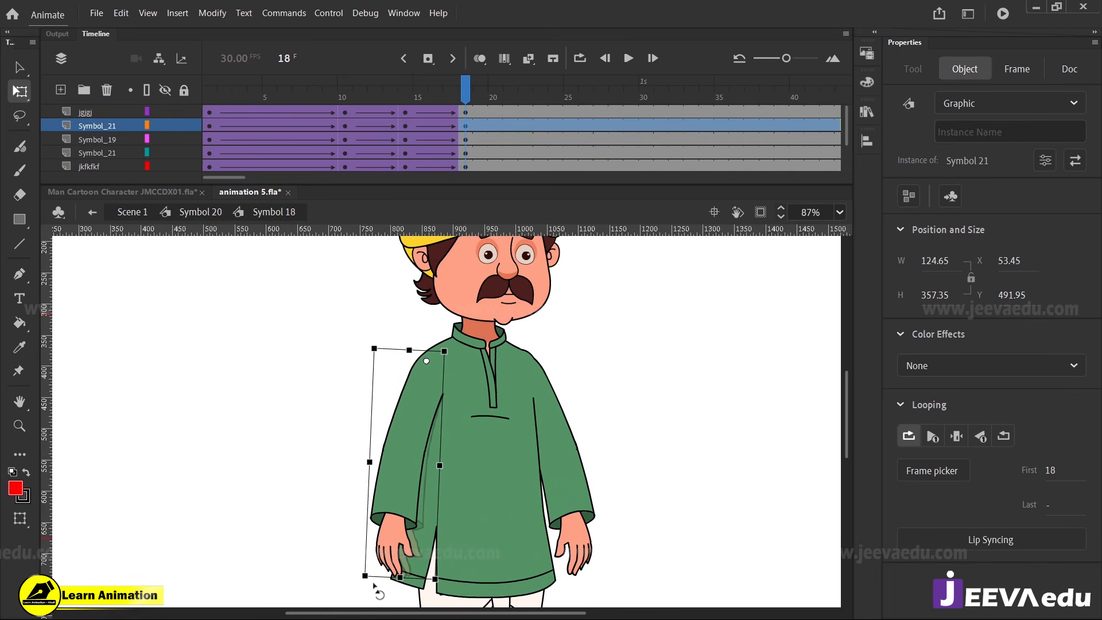
pyautogui.click(581, 554)
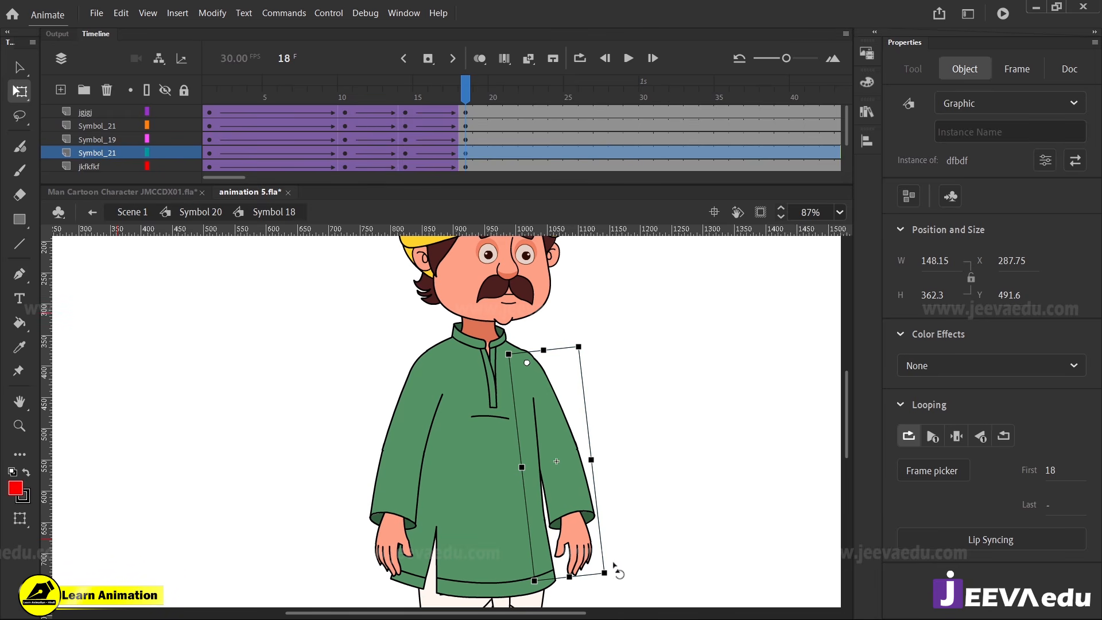
pyautogui.click(1065, 73)
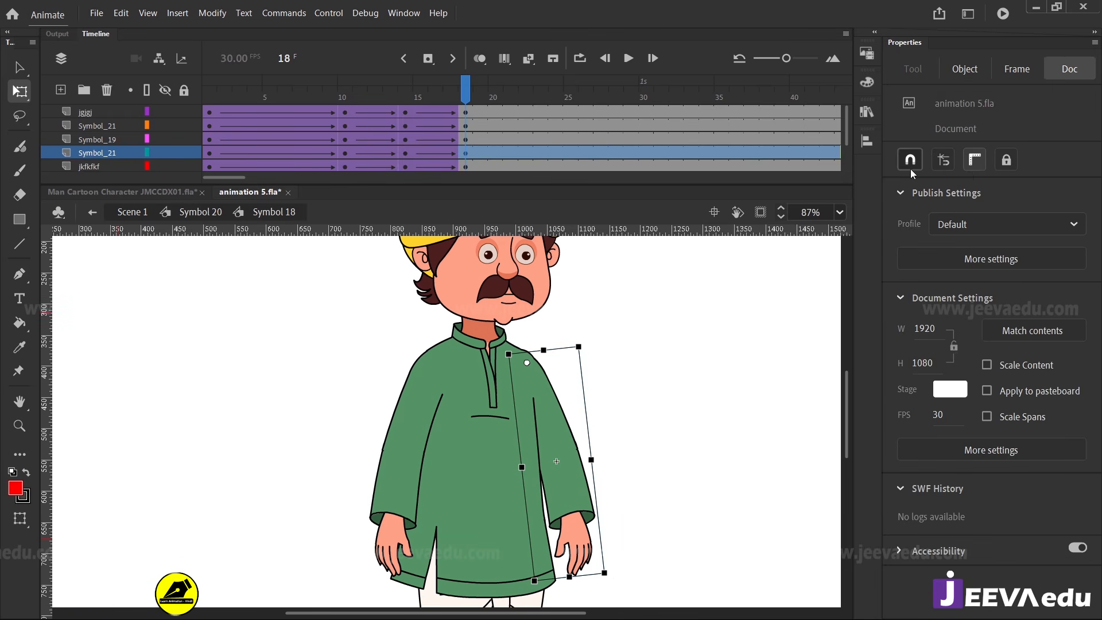
pyautogui.moveTo(614, 574); pyautogui.dragTo(621, 574)
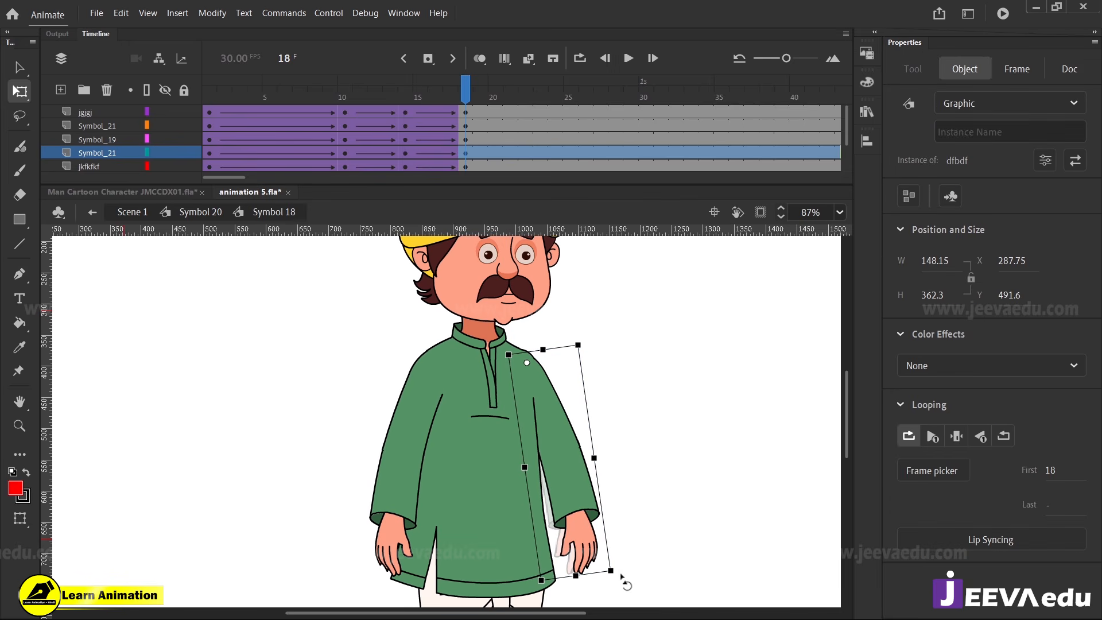
pyautogui.moveTo(462, 99)
pyautogui.mouseDown()
pyautogui.moveTo(364, 101)
pyautogui.moveTo(467, 126)
pyautogui.moveTo(374, 126)
pyautogui.moveTo(479, 134)
pyautogui.moveTo(467, 120)
pyautogui.mouseUp()
# Tilt the head slightly at frame 18 and scrub back through the settling motion
pyautogui.click(501, 308)
pyautogui.press('z')
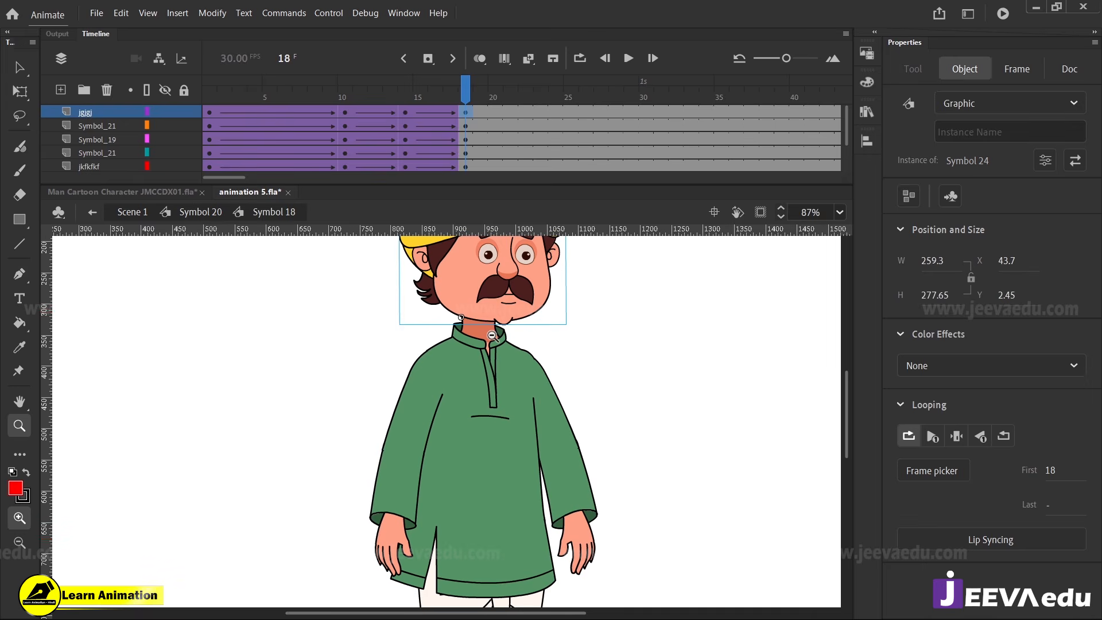
pyautogui.keyDown('alt'); pyautogui.click(468, 338); pyautogui.keyUp('alt')
pyautogui.click(460, 403)
pyautogui.click(476, 341)
pyautogui.press('q')
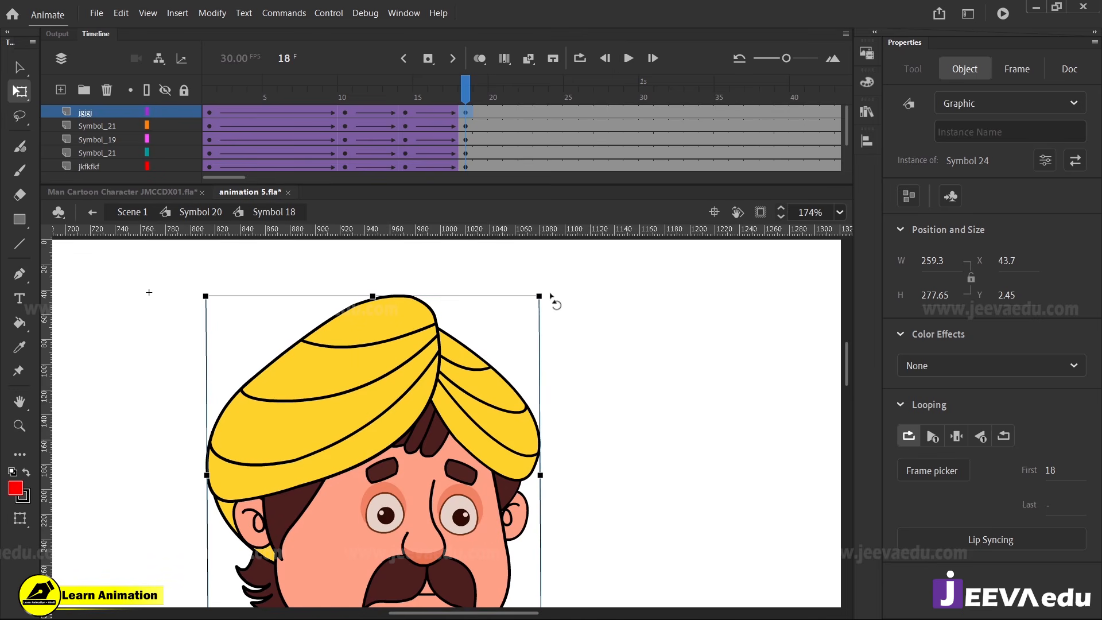
pyautogui.moveTo(550, 294); pyautogui.dragTo(545, 291)
pyautogui.press('z')
pyautogui.keyDown('alt'); pyautogui.click(458, 412); pyautogui.keyUp('alt')
pyautogui.keyDown('alt'); pyautogui.click(455, 418); pyautogui.keyUp('alt')
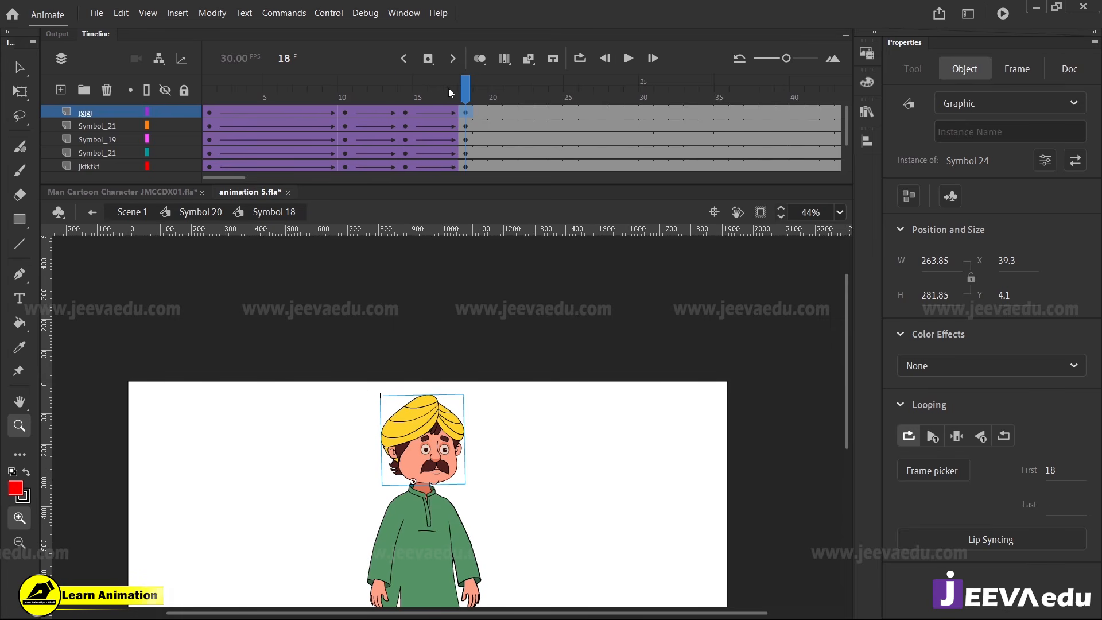
pyautogui.moveTo(449, 88); pyautogui.dragTo(437, 138)
# Return to Symbol 20 and play the complete turn to check the settling motion
pyautogui.click(187, 213)
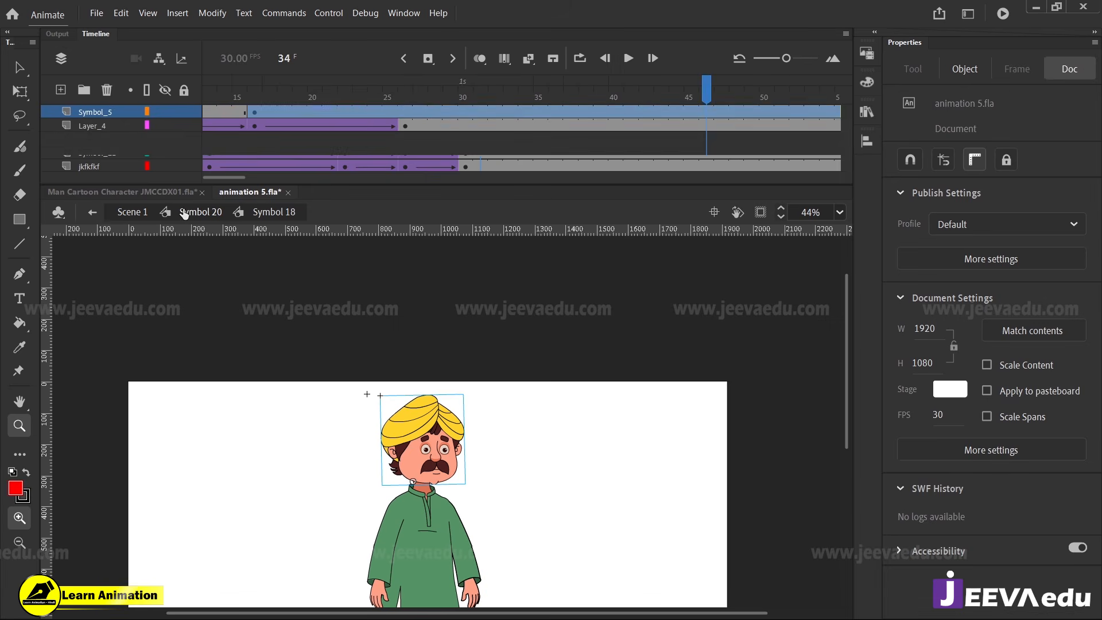
pyautogui.keyDown('alt'); pyautogui.click(460, 459); pyautogui.keyUp('alt')
pyautogui.click(456, 476)
pyautogui.moveTo(448, 463); pyautogui.dragTo(480, 467)
pyautogui.keyDown('alt'); pyautogui.click(452, 462); pyautogui.keyUp('alt')
pyautogui.moveTo(481, 93); pyautogui.dragTo(413, 102)
pyautogui.press('Return')
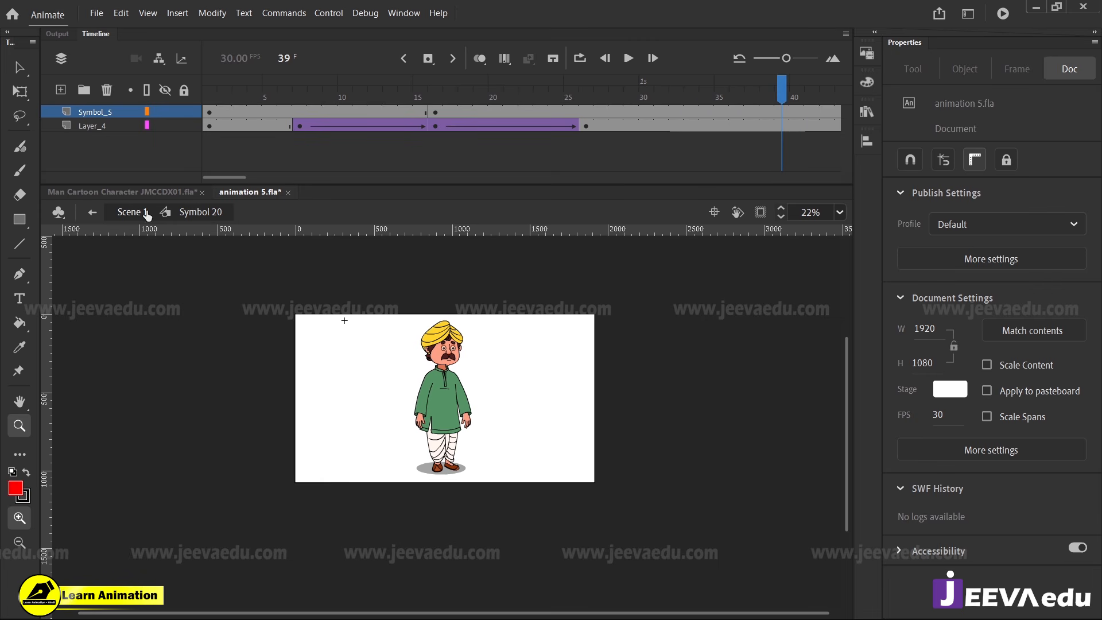
# Remove frames 42 to 51 from Layer_2 in Scene 1
pyautogui.click(132, 212)
pyautogui.moveTo(567, 112); pyautogui.dragTo(704, 120)
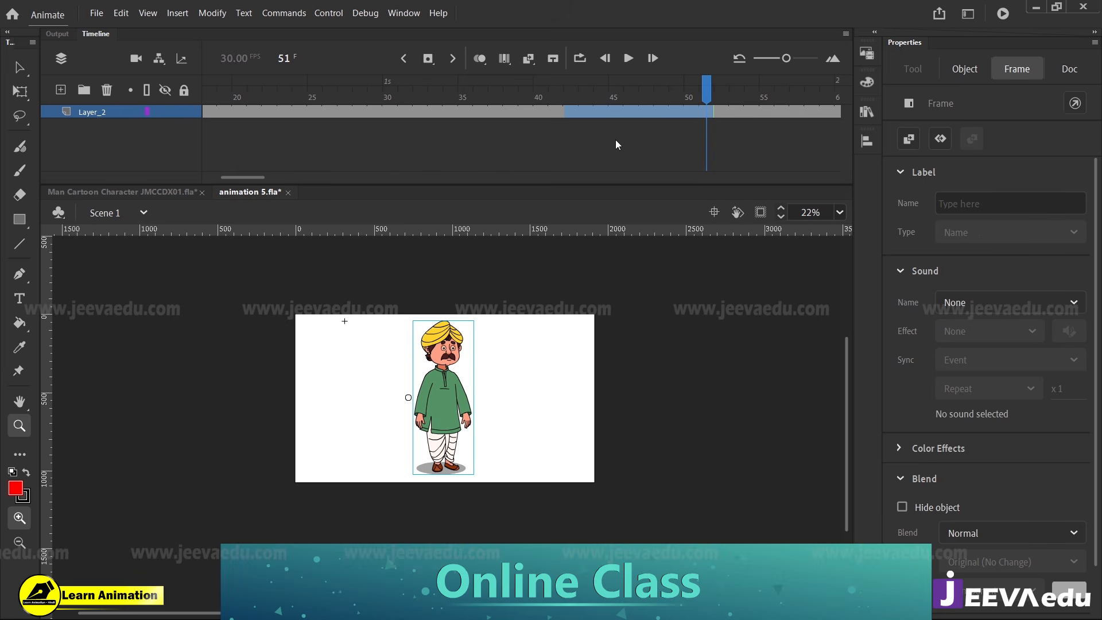
pyautogui.hotkey('shift', 'F5')
pyautogui.hotkey('shift', 'F5')
pyautogui.hotkey('shift', 'F5')
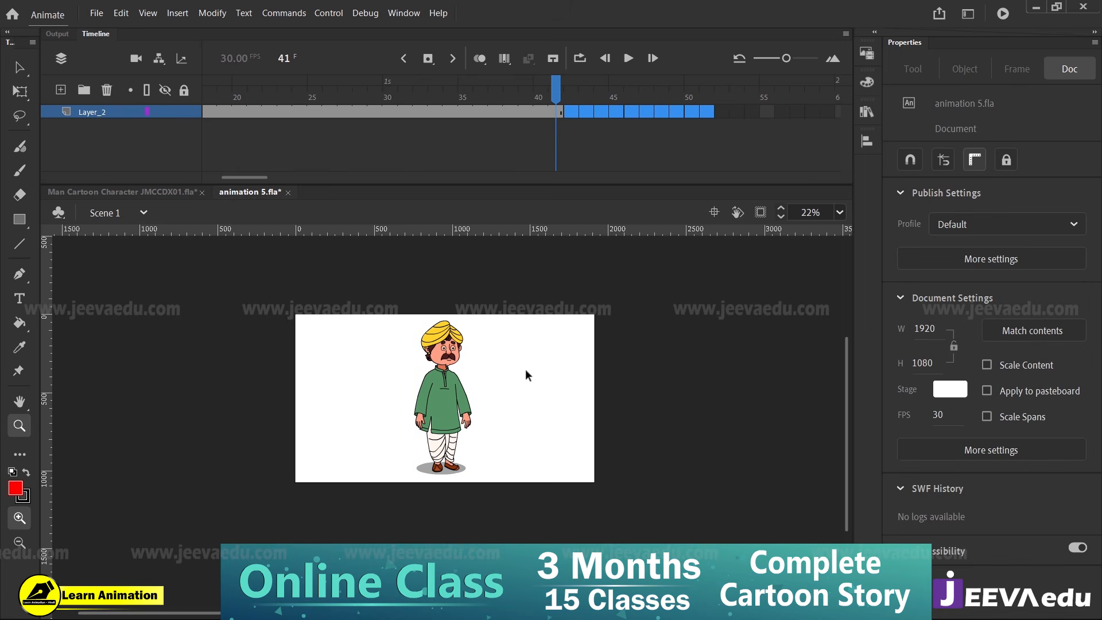
# Test the movie and scrub Scene 1 from frame 1 to frame 13 to examine the turn
pyautogui.hotkey('ctrl', 'Return')
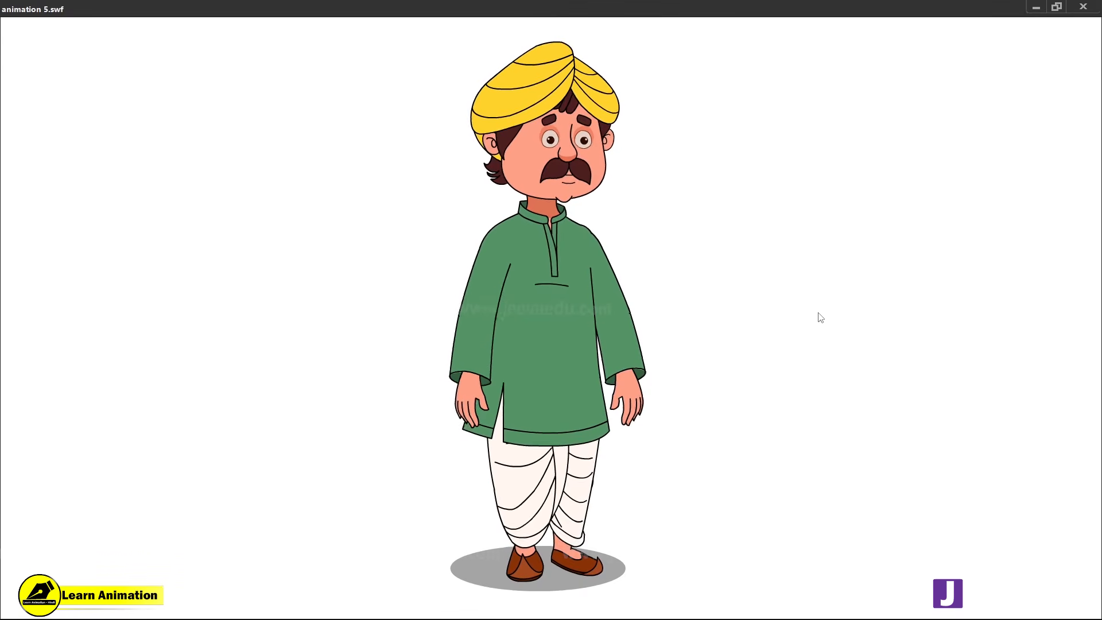
pyautogui.click(1083, 7)
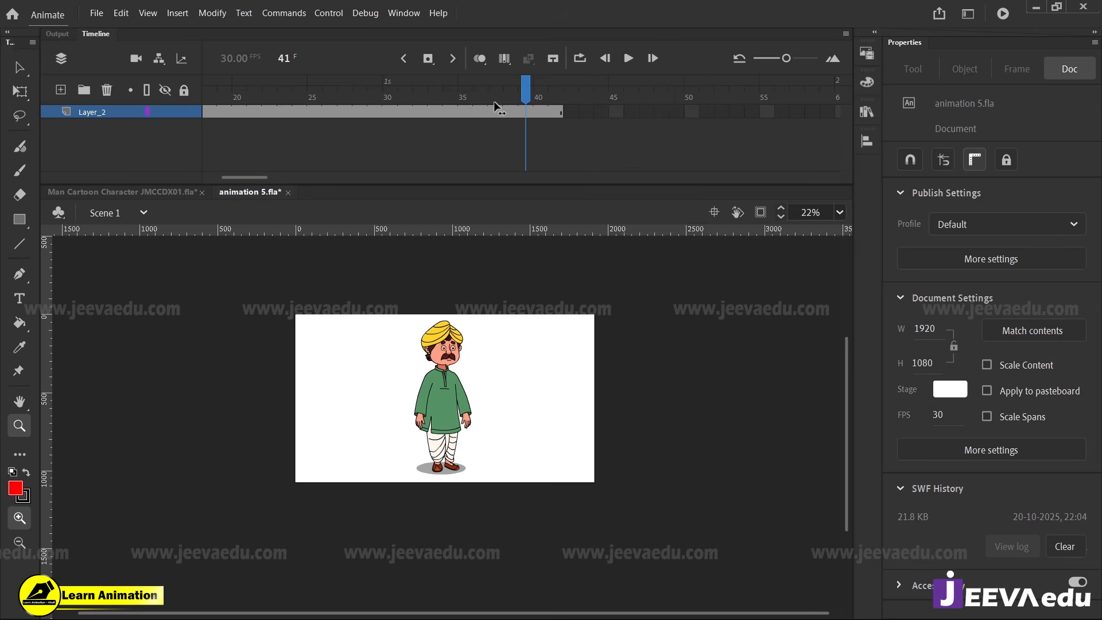
pyautogui.moveTo(494, 104); pyautogui.dragTo(107, 177)
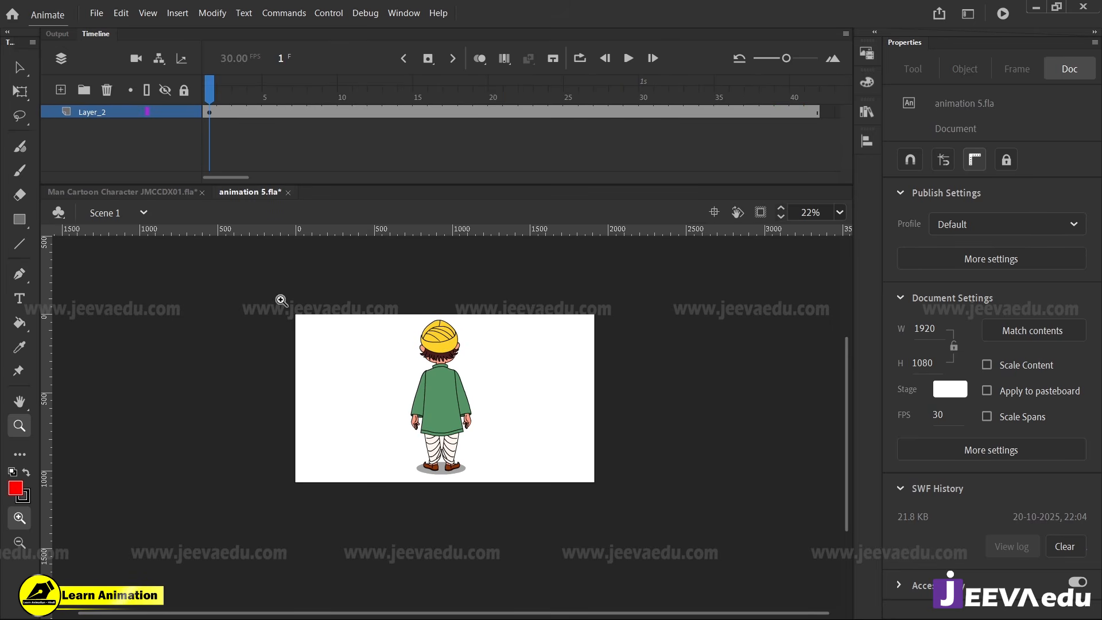
pyautogui.moveTo(281, 301); pyautogui.dragTo(604, 506)
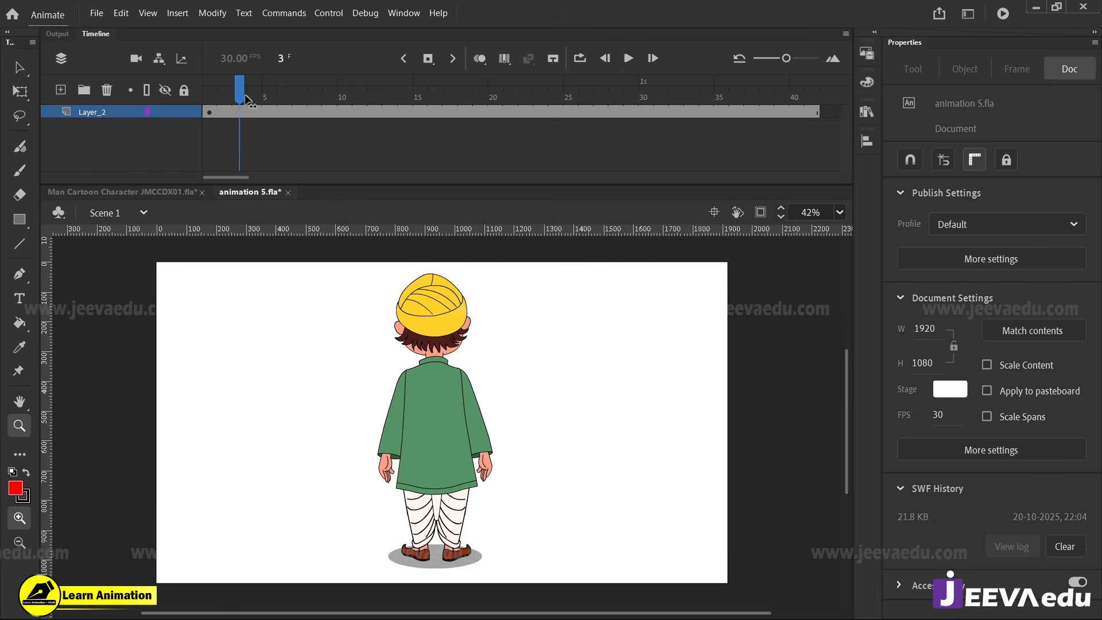
pyautogui.moveTo(247, 101); pyautogui.dragTo(392, 131)
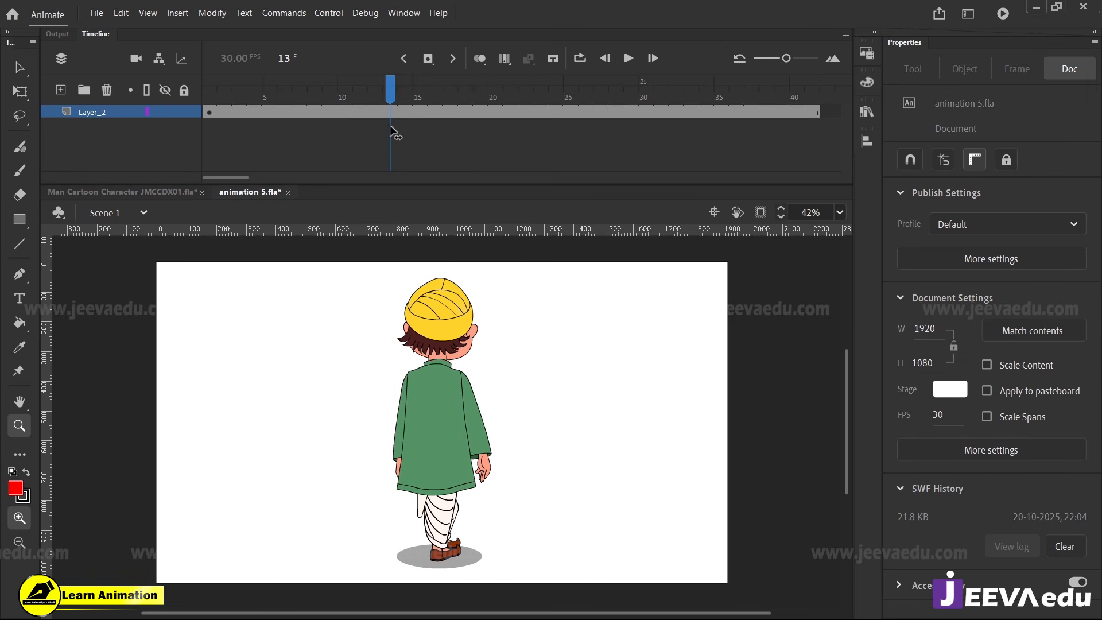
# Inside the near leg's HDHDDH symbol, rotate the shoe flat to the ground at frame 15, with a classic tween from frame 7
pyautogui.click(452, 533)
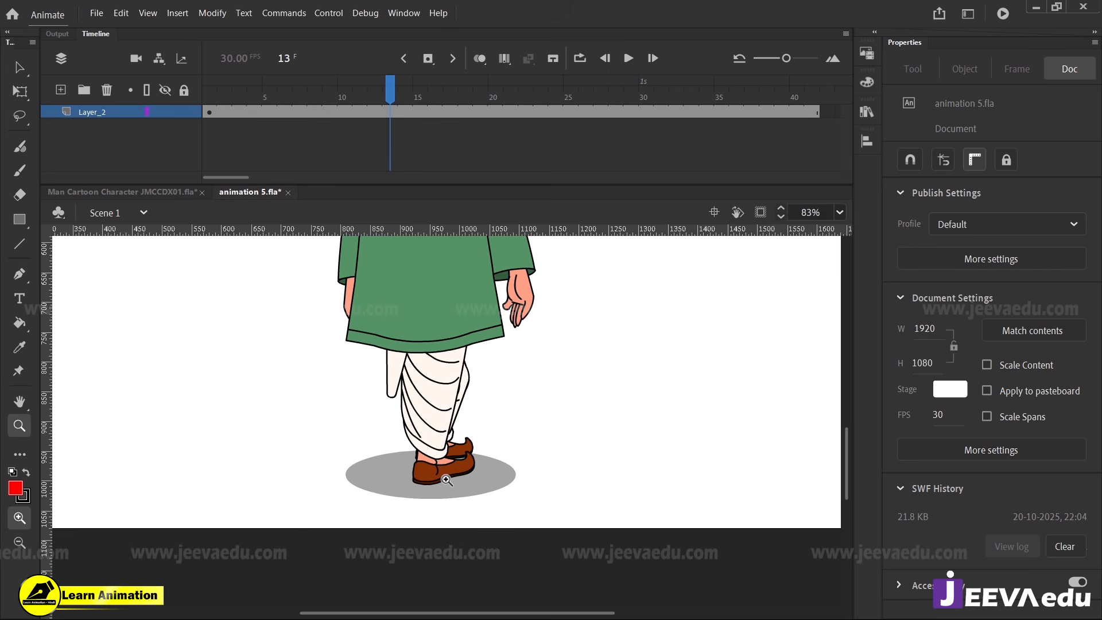
pyautogui.press('v')
pyautogui.doubleClick(445, 470)
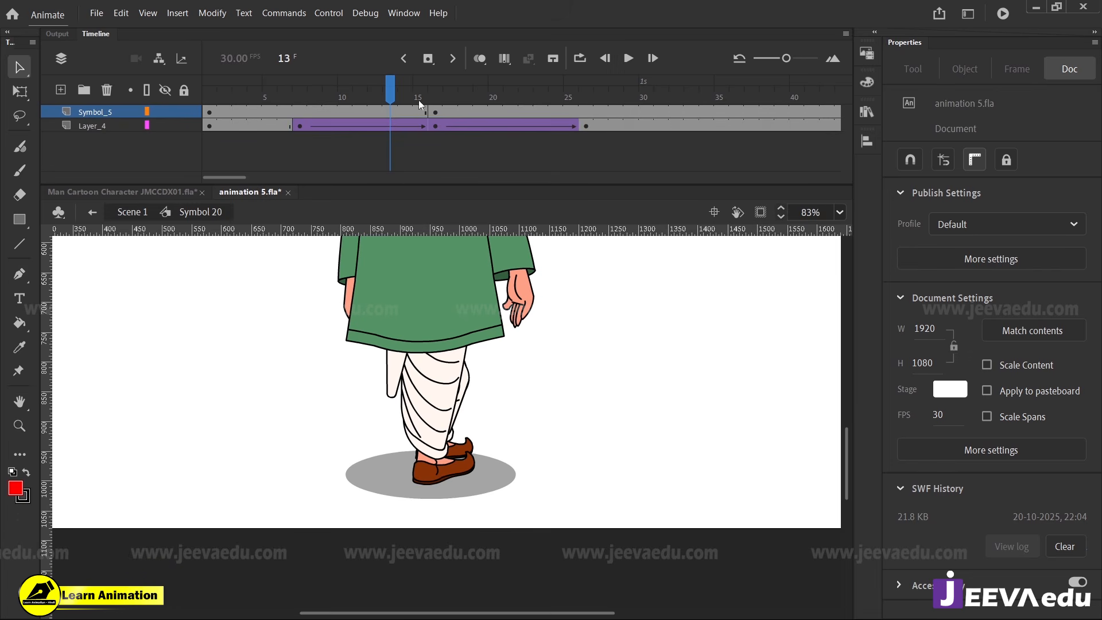
pyautogui.click(433, 109)
pyautogui.click(421, 110)
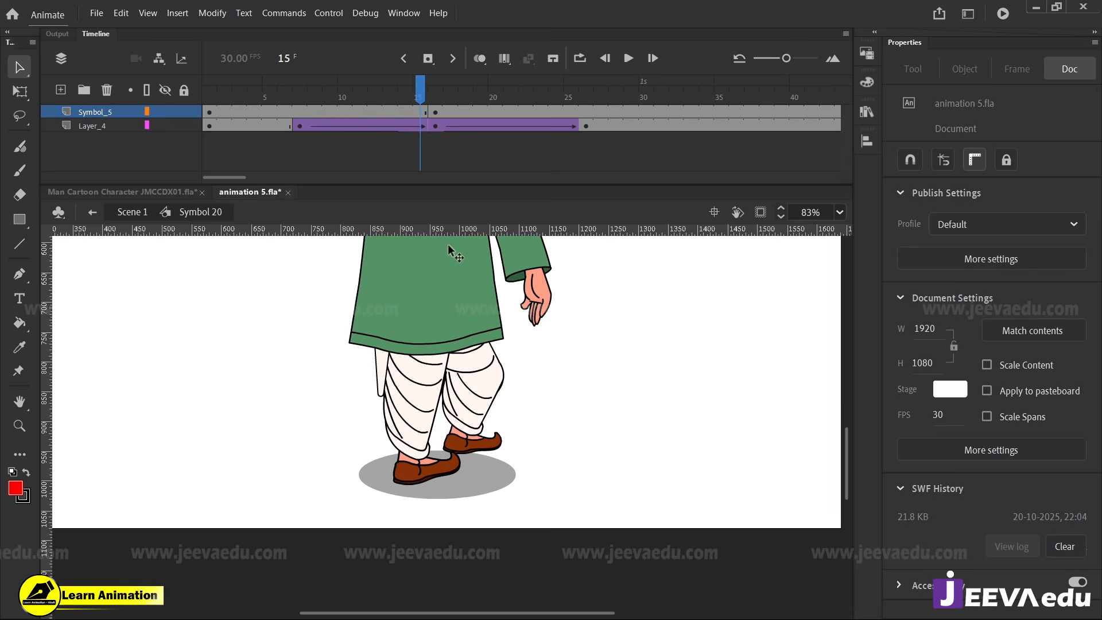
pyautogui.doubleClick(431, 469)
pyautogui.doubleClick(434, 474)
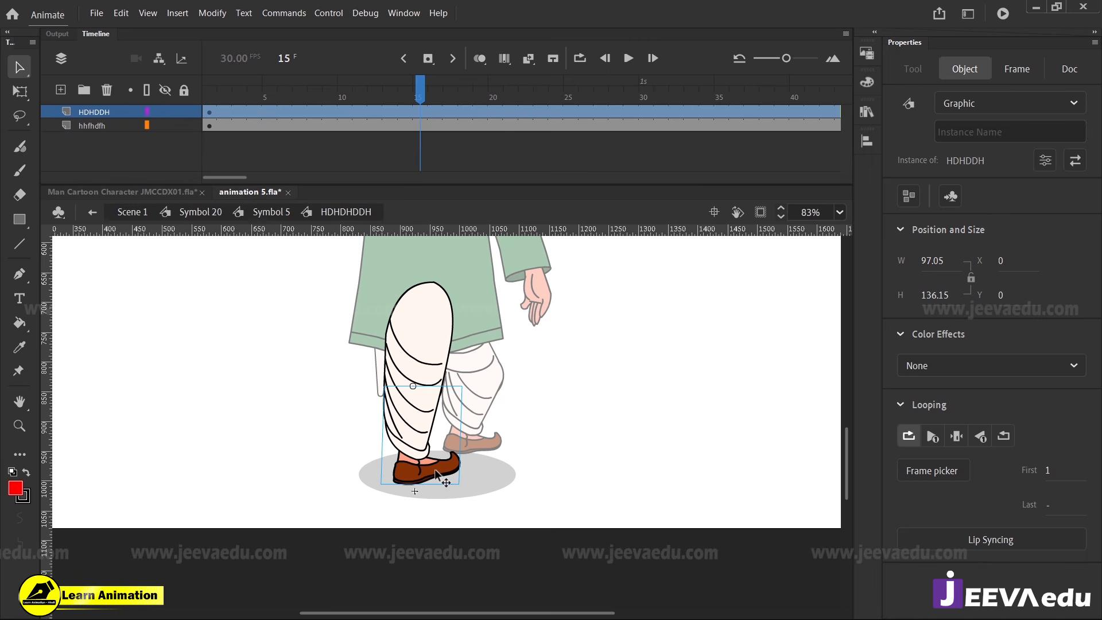
pyautogui.doubleClick(437, 474)
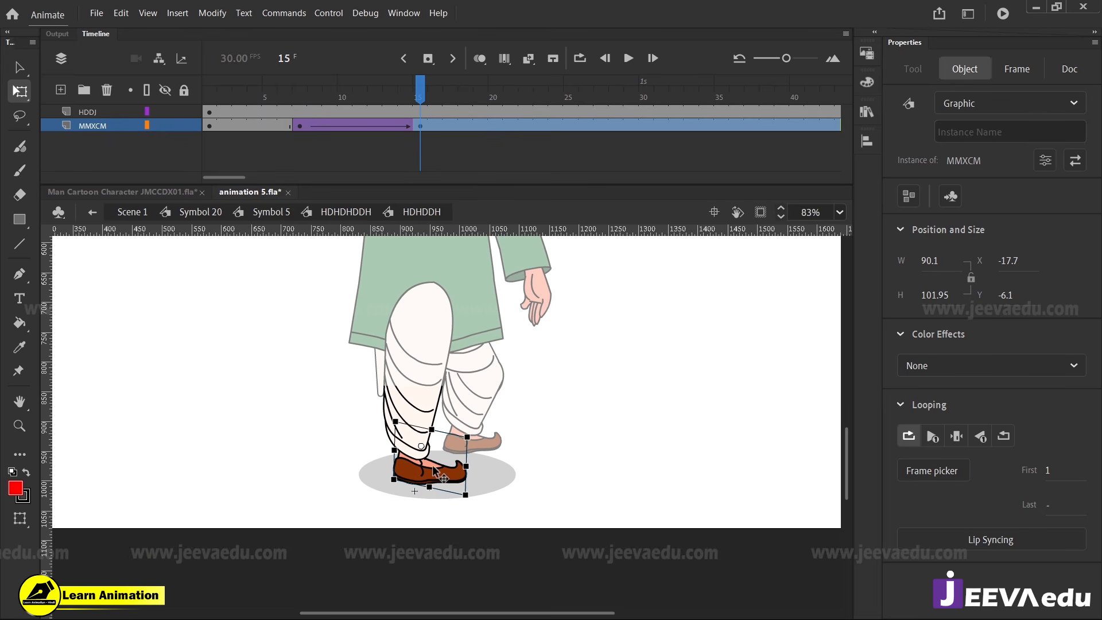
# Test the movie with the corrected shoe and return to frame 1 of Symbol 20 to examine the legs
pyautogui.hotkey('ctrl', 'Return')
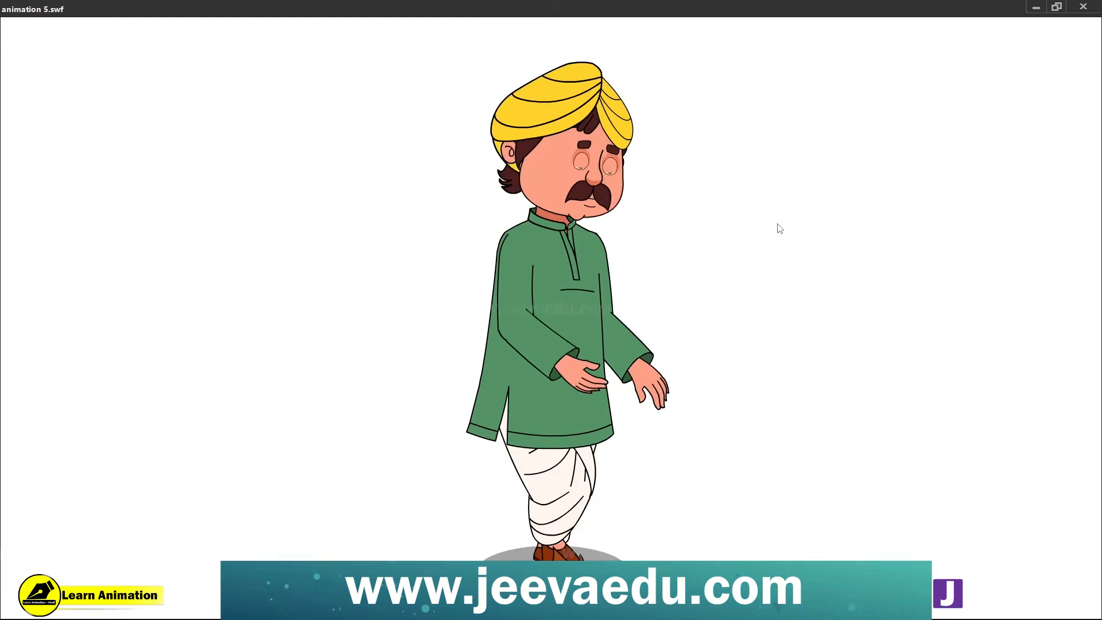
pyautogui.click(1099, 5)
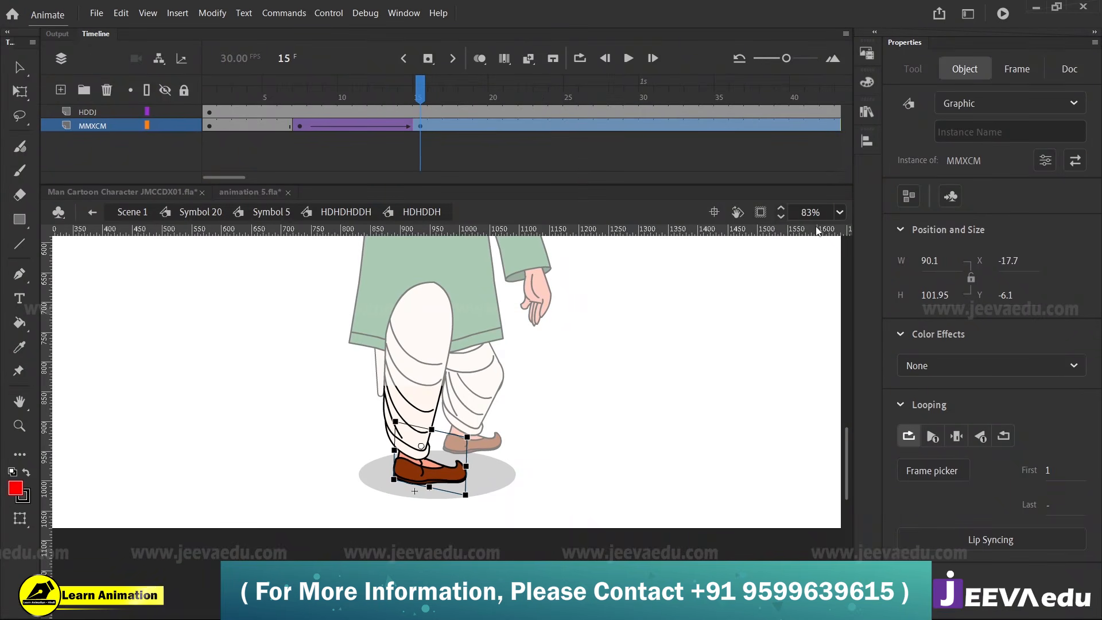
pyautogui.click(209, 92)
pyautogui.press('z')
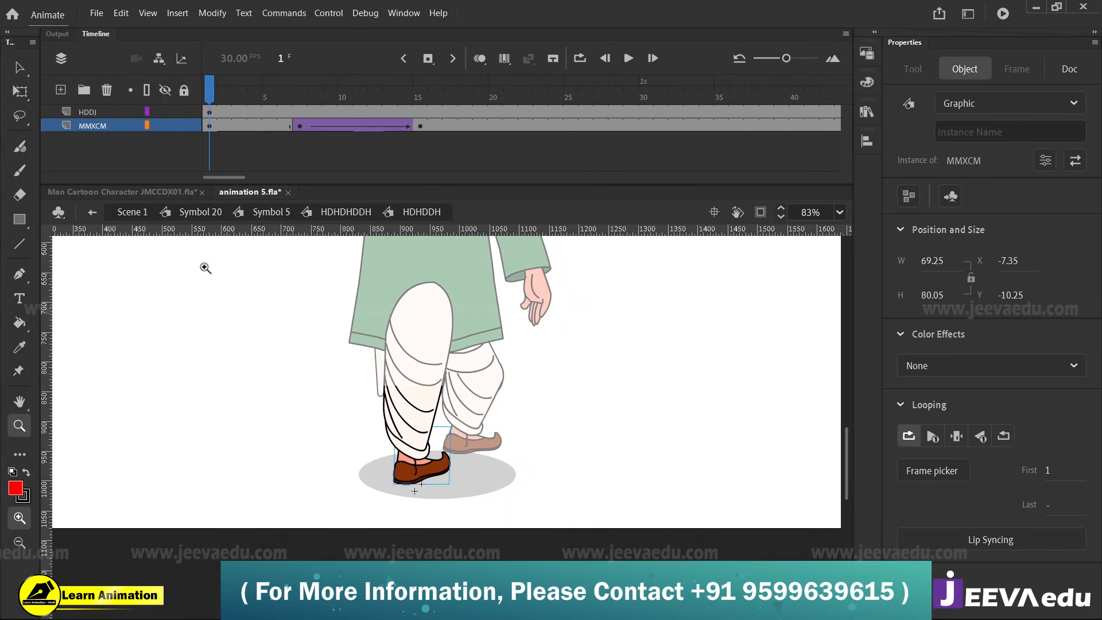
pyautogui.click(198, 212)
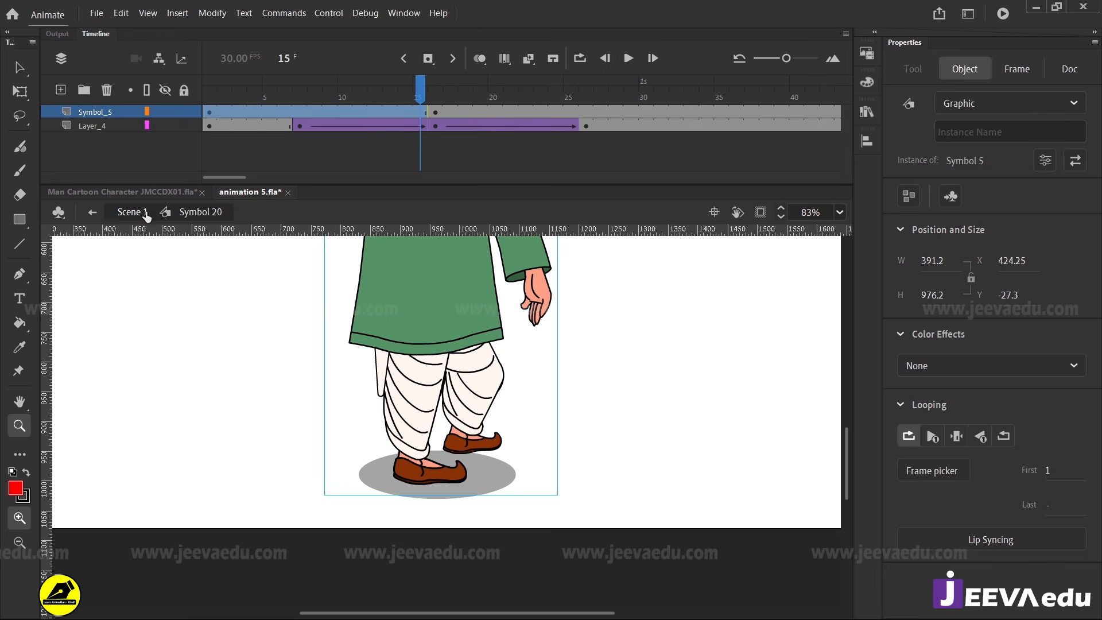
pyautogui.click(383, 388)
pyautogui.moveTo(411, 87); pyautogui.dragTo(112, 156)
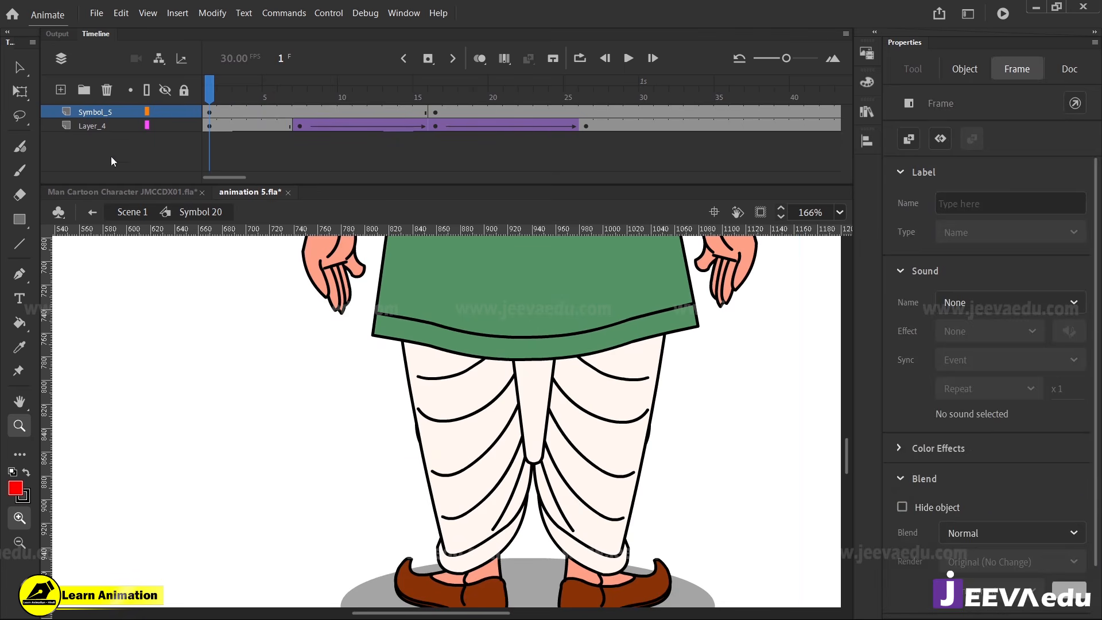
# Open the cloth flap between the legs down to its group inside HDGDGDG and Symbol 1, and delete its rounded tip
pyautogui.press('v')
pyautogui.doubleClick(545, 448)
pyautogui.press('z')
pyautogui.click(524, 454)
pyautogui.press('v')
pyautogui.click(528, 445)
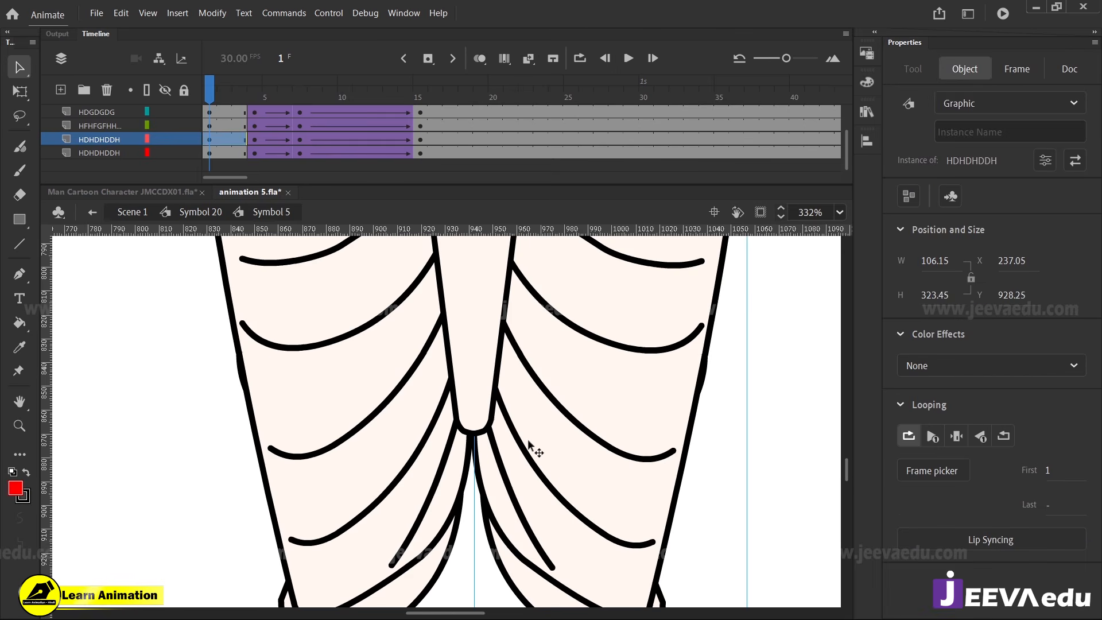
pyautogui.doubleClick(488, 405)
pyautogui.doubleClick(485, 416)
pyautogui.doubleClick(485, 419)
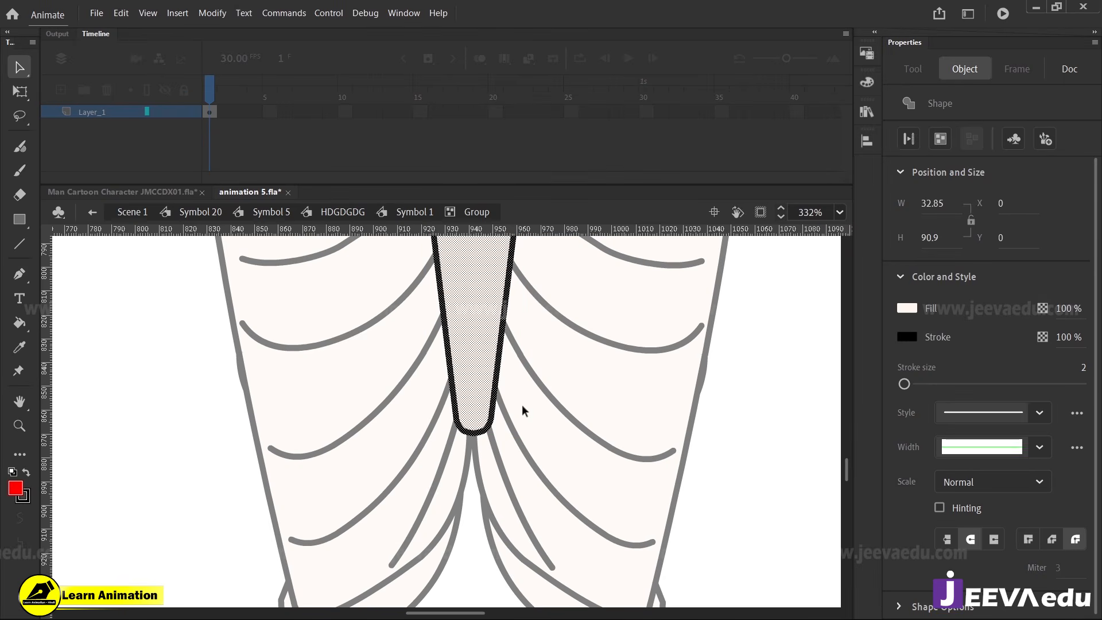
pyautogui.click(429, 452)
pyautogui.moveTo(429, 453); pyautogui.dragTo(442, 456)
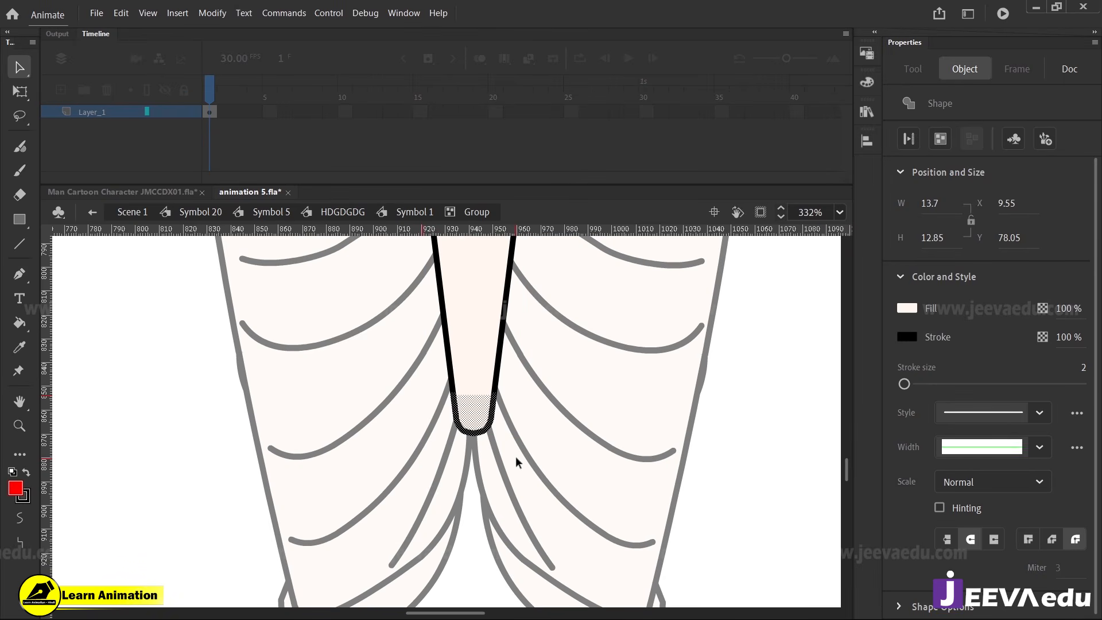
pyautogui.press('Delete')
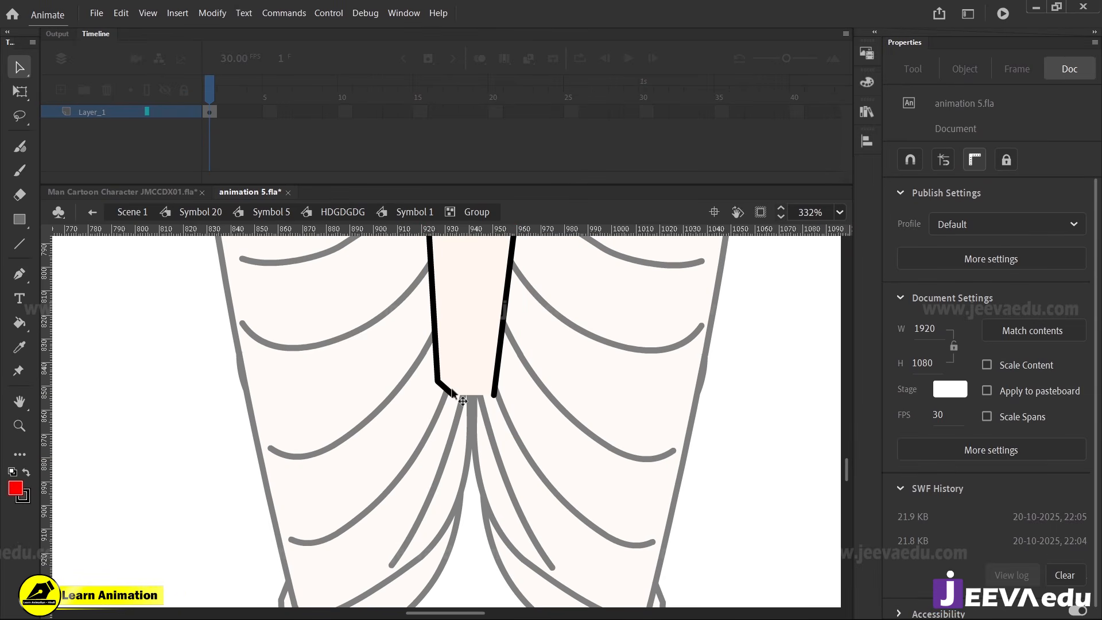
# Trim the flap's overshooting line end, reshape the flap into a straight-sided downward point, and return to Symbol 5
pyautogui.click(540, 338)
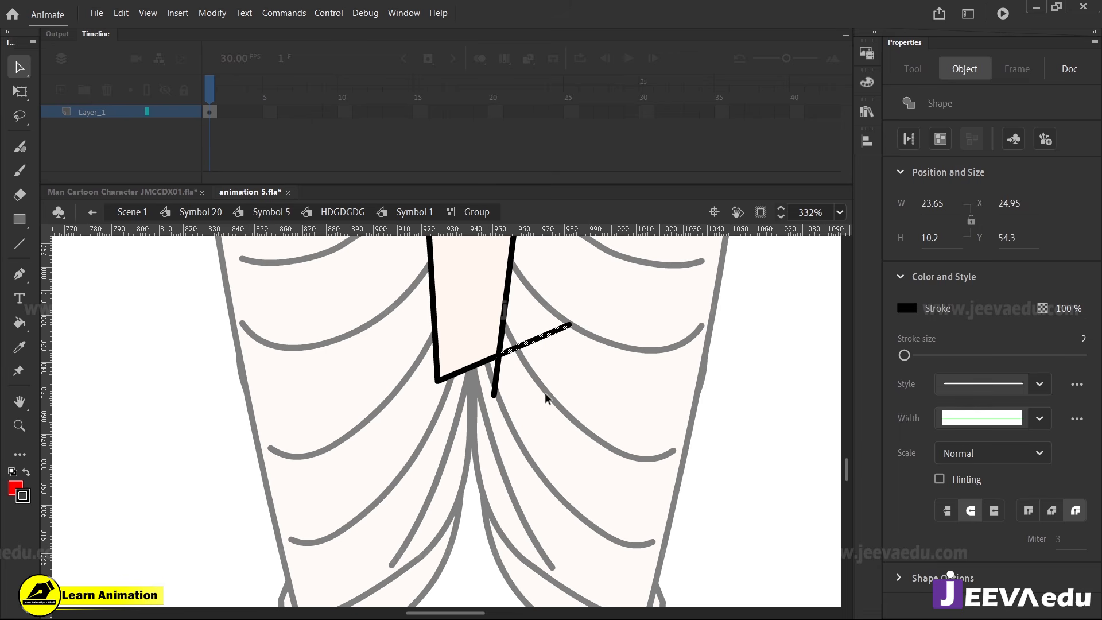
pyautogui.press('Delete')
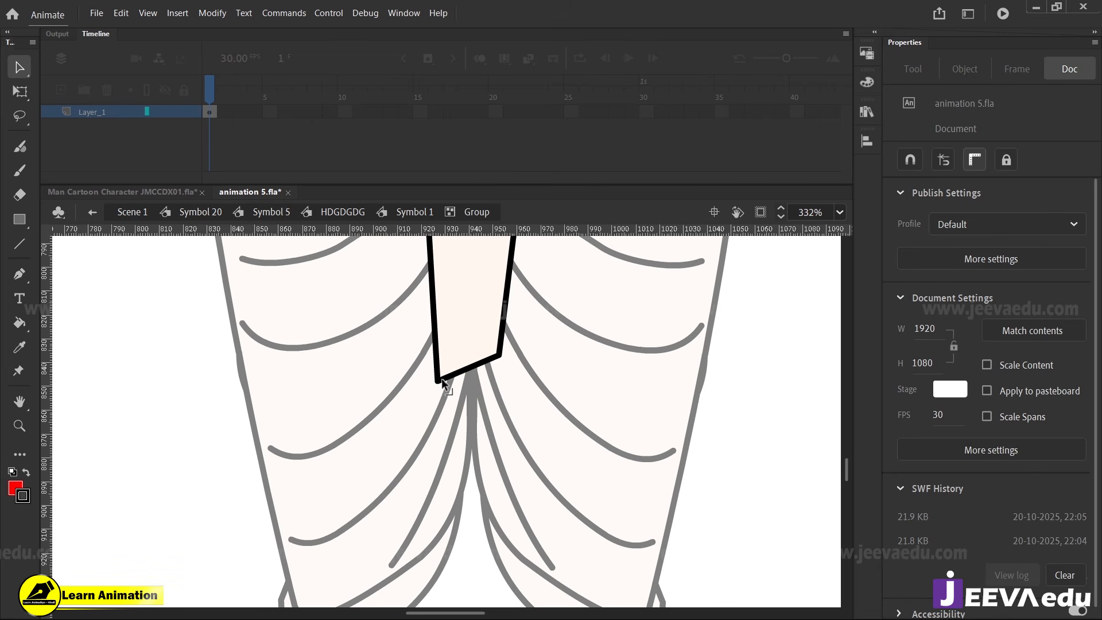
pyautogui.moveTo(442, 382); pyautogui.dragTo(474, 488)
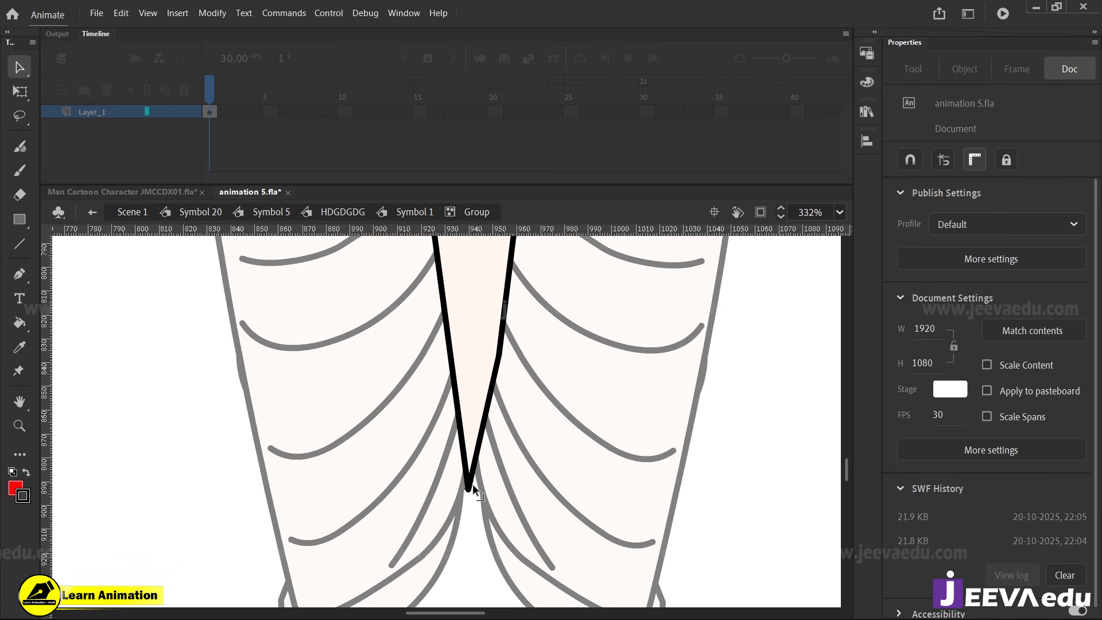
pyautogui.click(500, 354)
pyautogui.click(518, 378)
pyautogui.moveTo(500, 354); pyautogui.dragTo(496, 351)
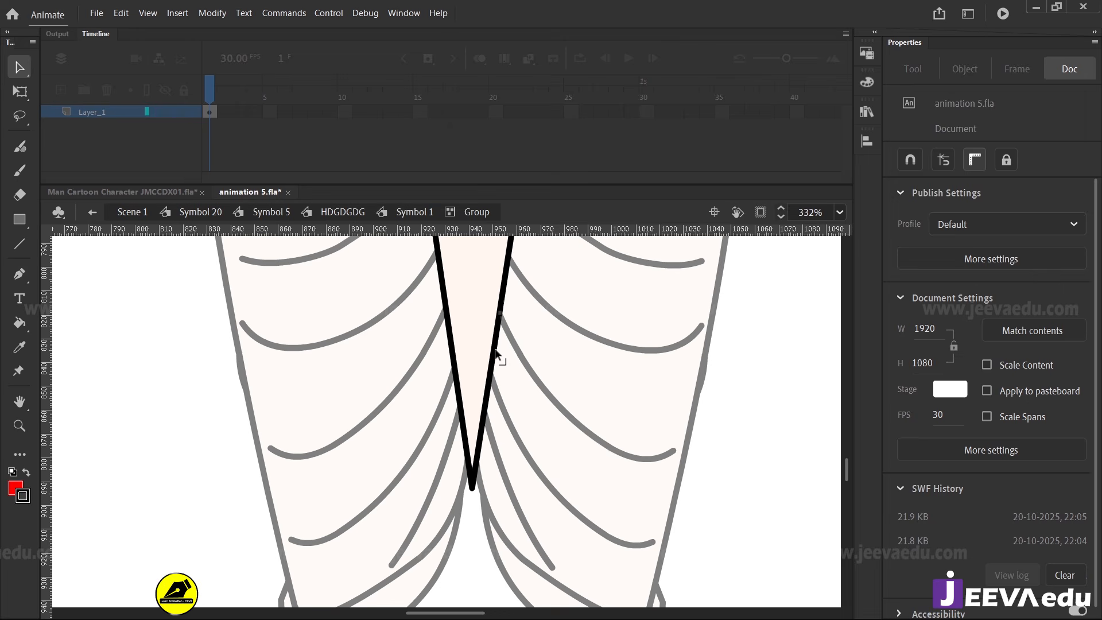
pyautogui.keyDown('alt'); pyautogui.click(472, 440); pyautogui.keyUp('alt')
pyautogui.keyDown('alt'); pyautogui.click(473, 440); pyautogui.keyUp('alt')
pyautogui.click(258, 211)
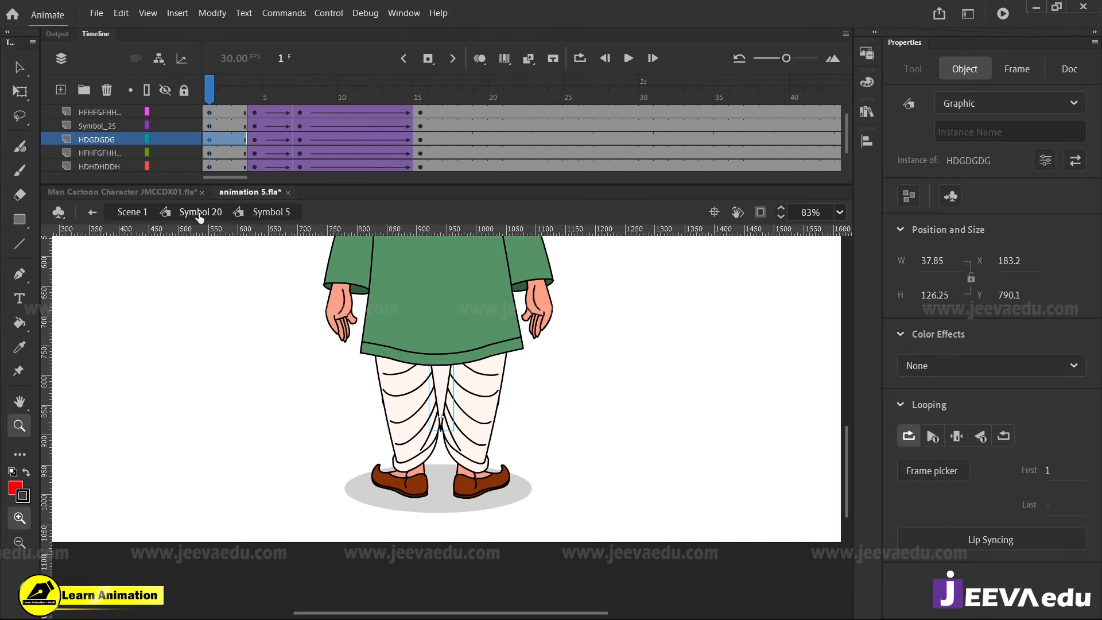
# In Symbol 5, add a keyframe at frame 10 of the HDGDGDG layer and adjust the flap's slant to follow the legs
pyautogui.click(200, 213)
pyautogui.moveTo(231, 91); pyautogui.dragTo(299, 131)
pyautogui.press('v')
pyautogui.doubleClick(400, 392)
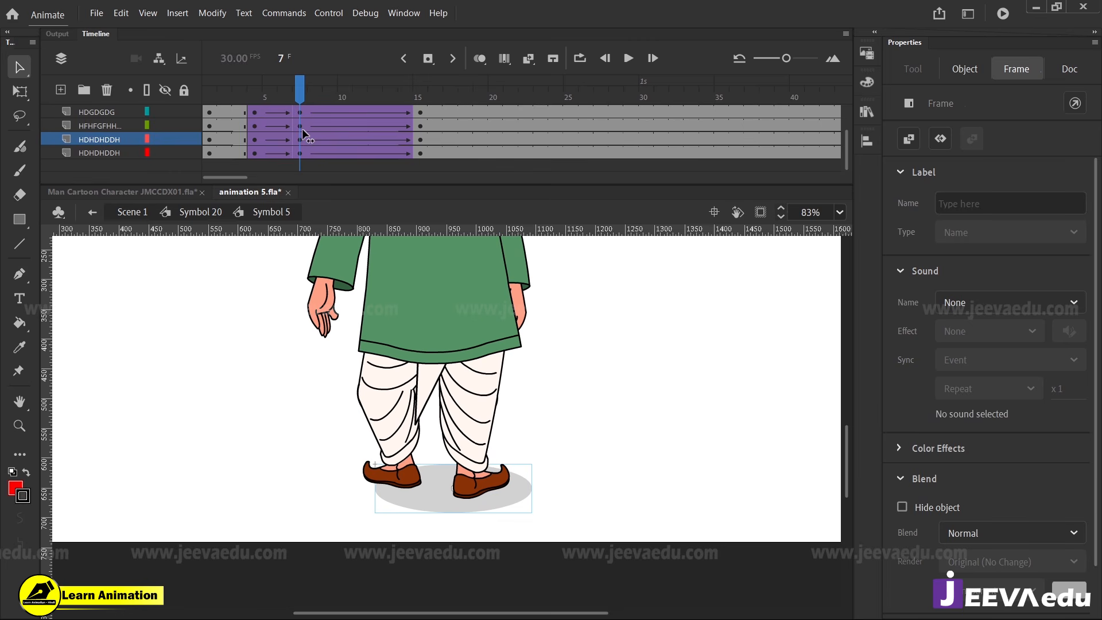
pyautogui.click(393, 258)
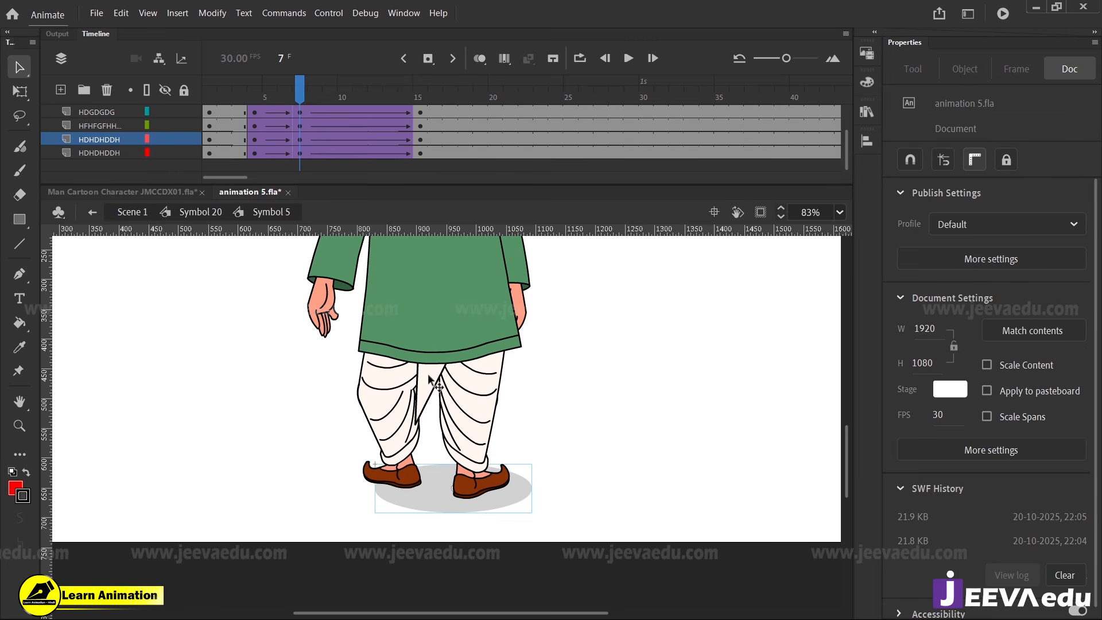
pyautogui.moveTo(315, 92); pyautogui.dragTo(418, 108)
pyautogui.click(416, 395)
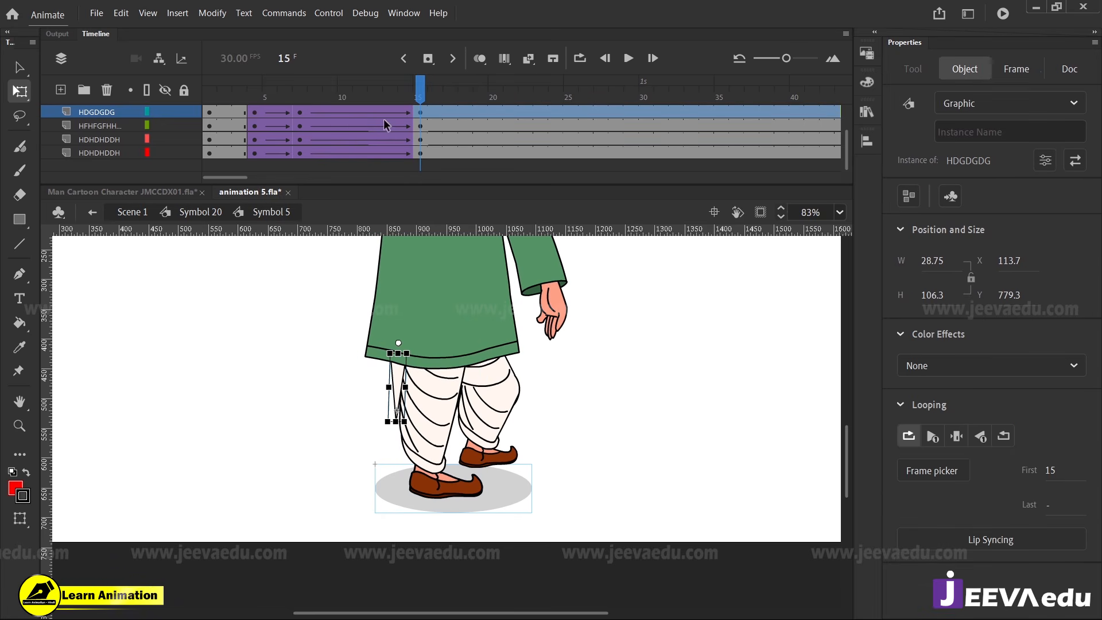
pyautogui.click(346, 108)
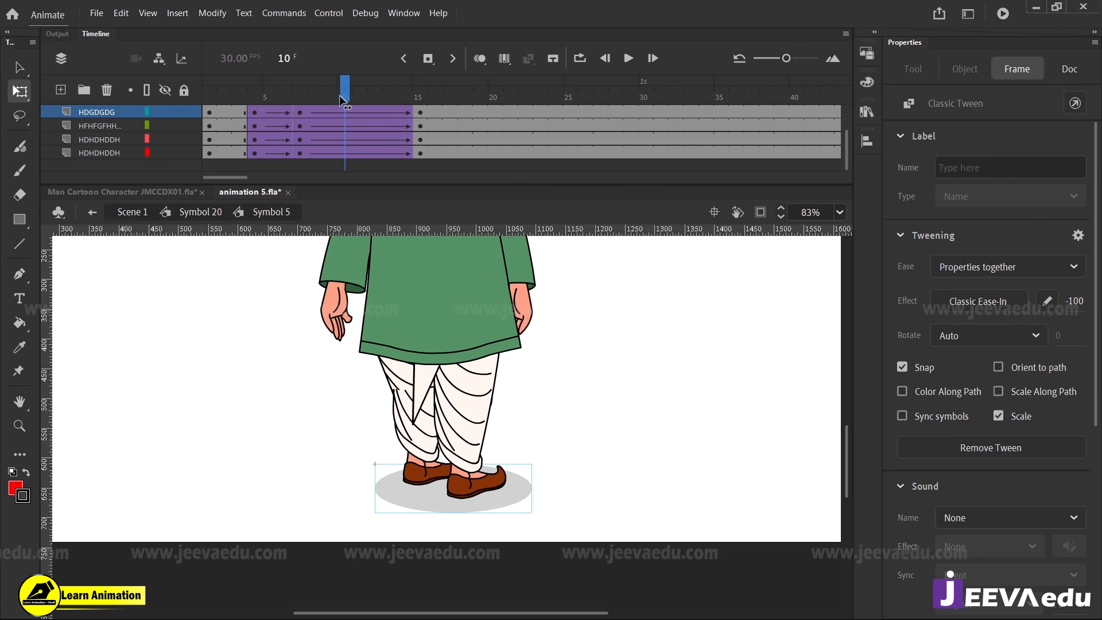
pyautogui.click(314, 107)
pyautogui.moveTo(314, 106); pyautogui.dragTo(335, 112)
pyautogui.click(345, 113)
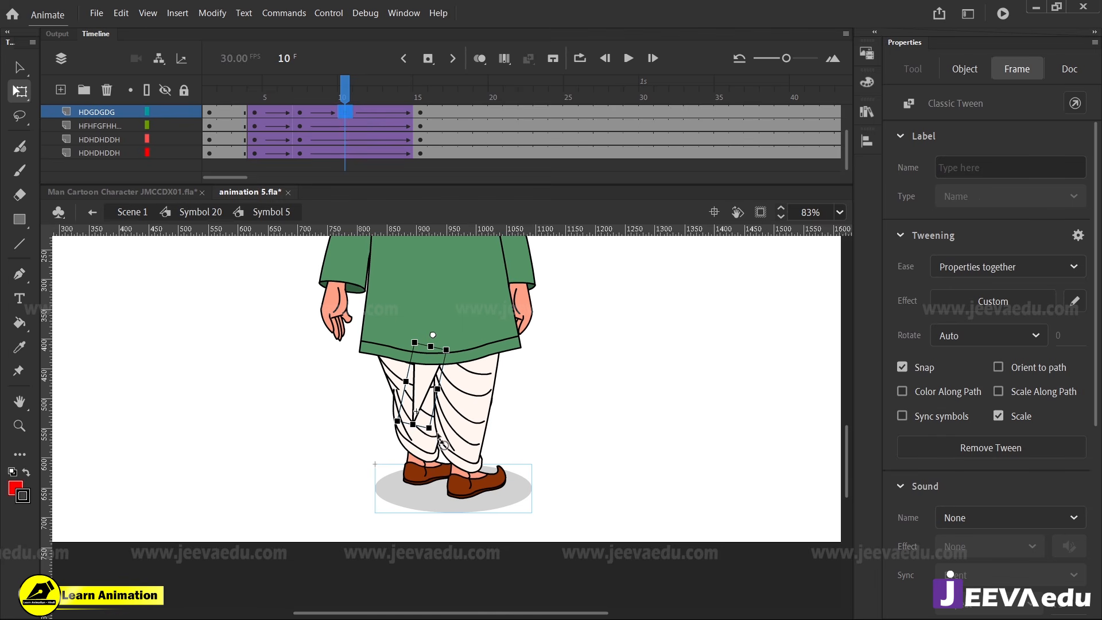
pyautogui.moveTo(441, 442); pyautogui.dragTo(457, 445)
# Add a keyframe at frame 8 of the HDGDGDG layer and adjust the flap between the legs
pyautogui.click(315, 112)
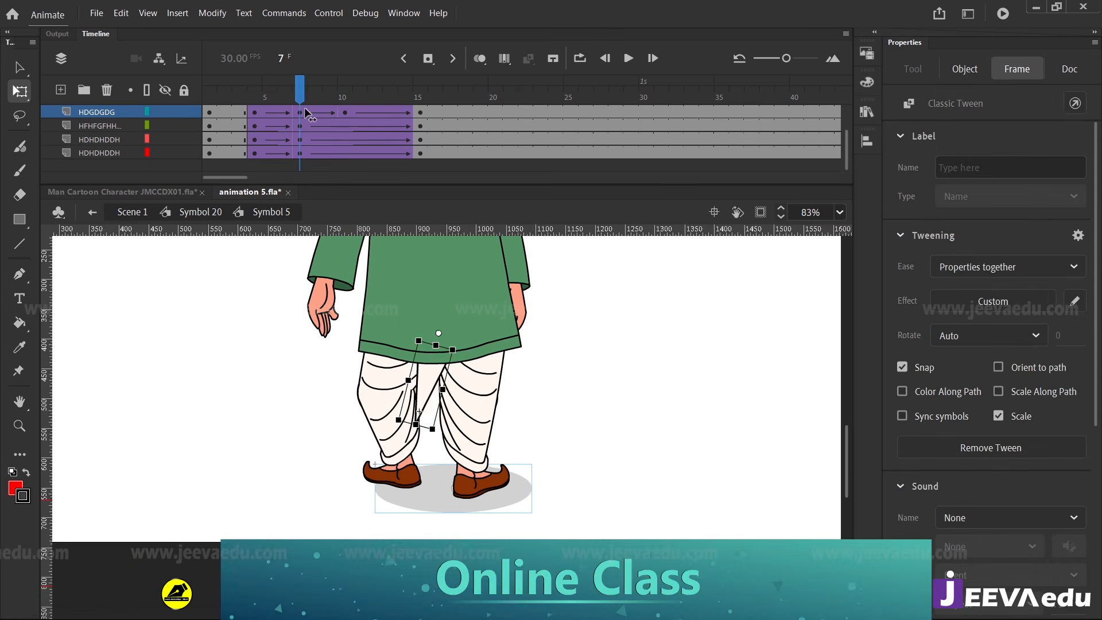
pyautogui.click(322, 112)
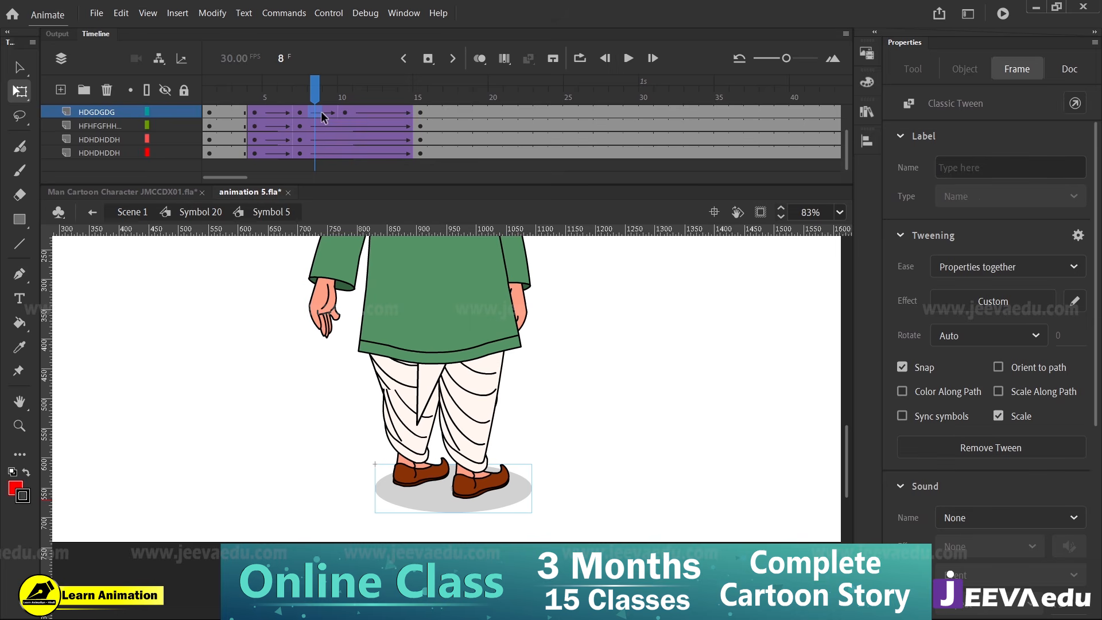
pyautogui.press('F6')
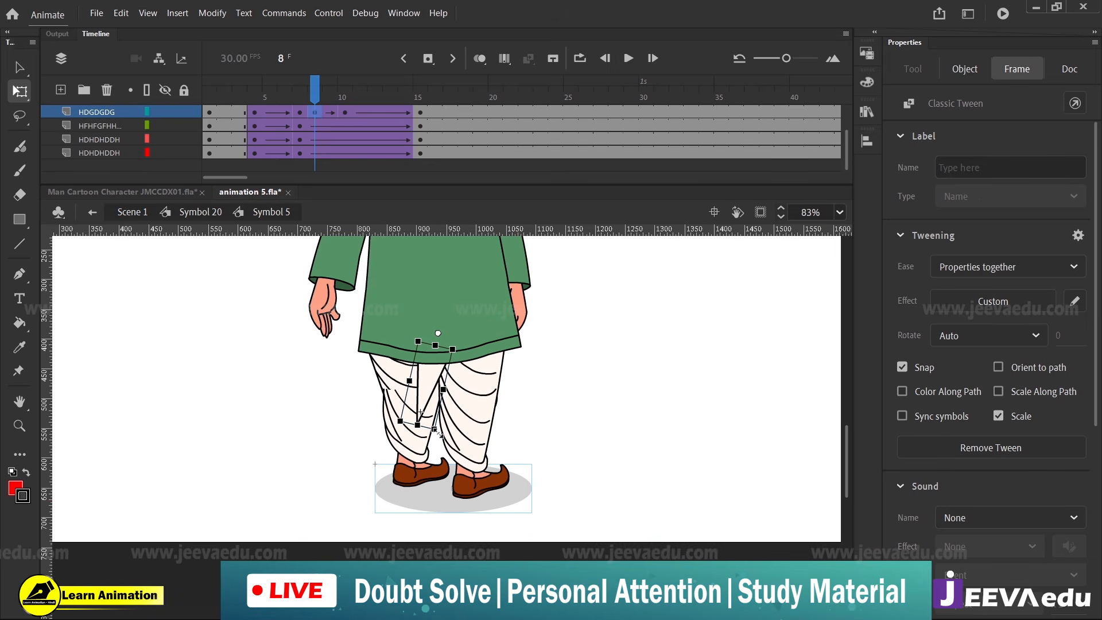
pyautogui.moveTo(438, 433); pyautogui.dragTo(444, 443)
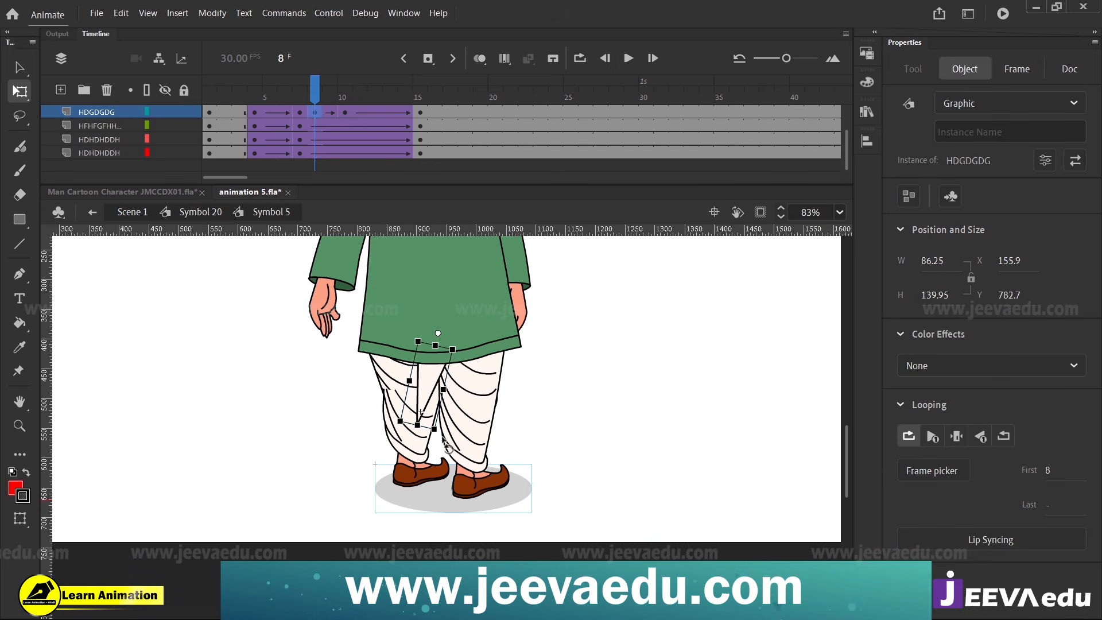
# Add a keyframe at frame 13 of the HDGDGDG layer, adjust the flap behind the leg, and check it against frame 15
pyautogui.moveTo(319, 98); pyautogui.dragTo(385, 112)
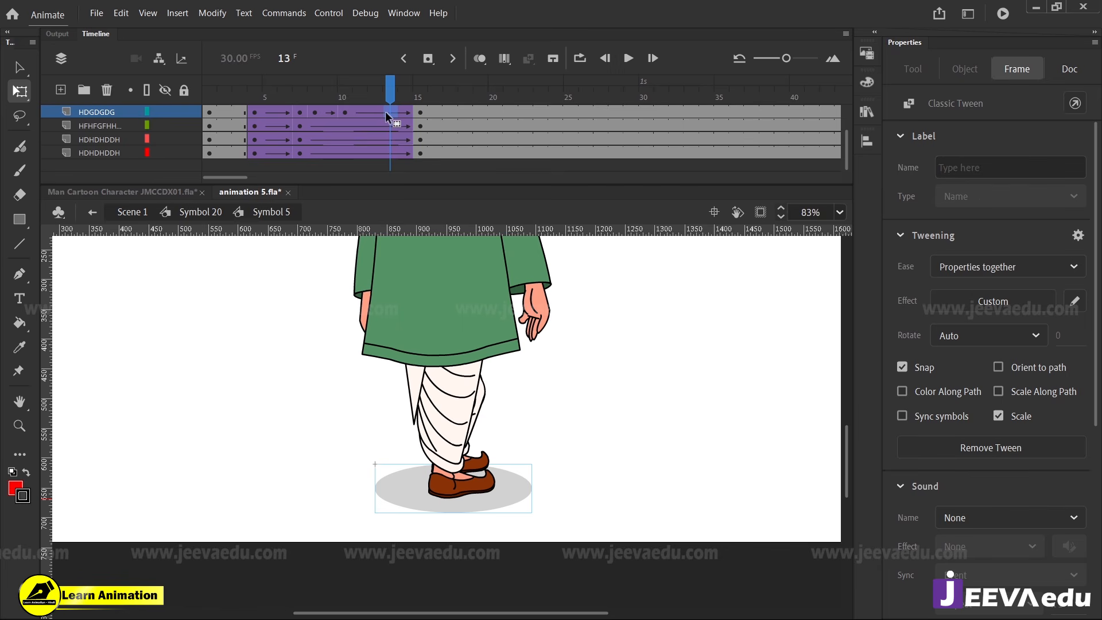
pyautogui.press('F6')
pyautogui.moveTo(438, 443); pyautogui.dragTo(443, 444)
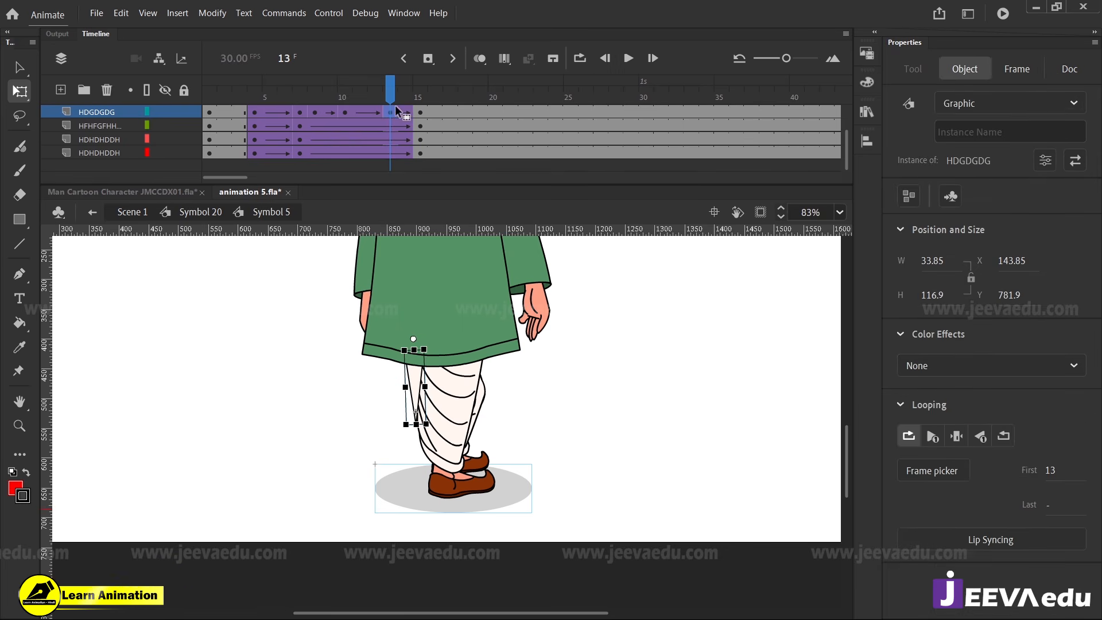
pyautogui.moveTo(396, 111); pyautogui.dragTo(421, 117)
pyautogui.click(400, 387)
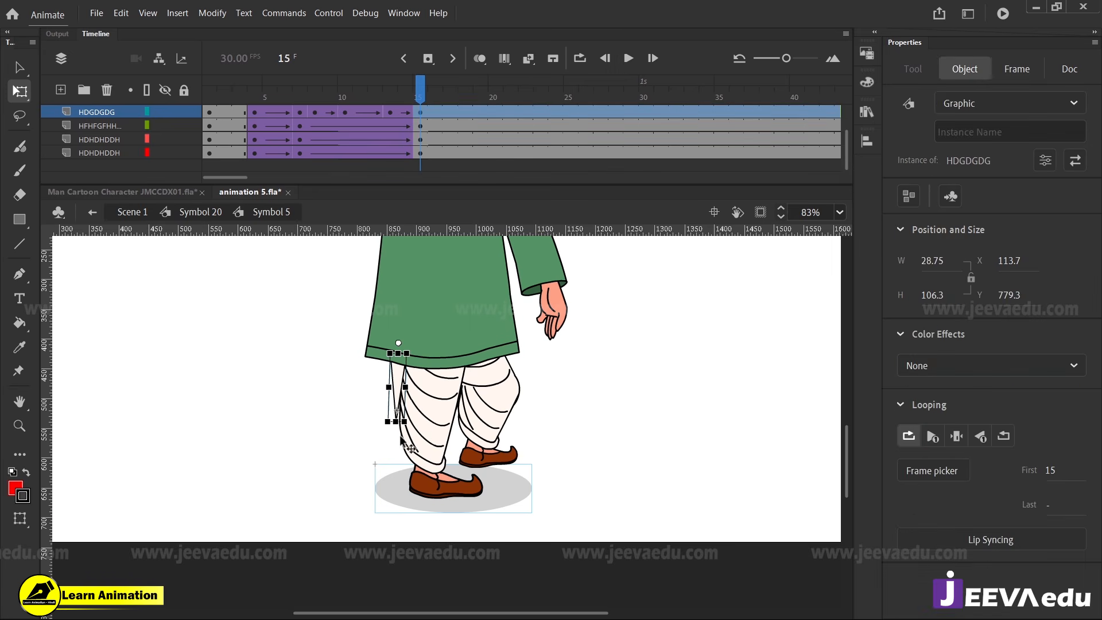
# Return to Symbol 20, scrub frames 16 to 22 and test the movie to examine the turn with the reshaped flap
pyautogui.doubleClick(327, 411)
pyautogui.click(436, 102)
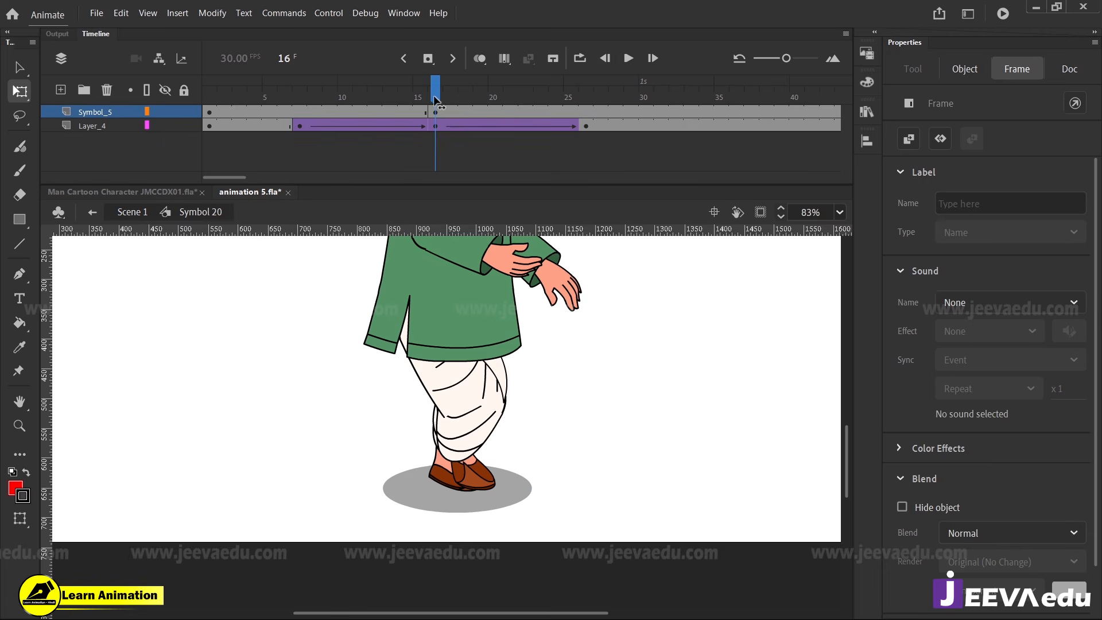
pyautogui.moveTo(436, 102); pyautogui.dragTo(529, 126)
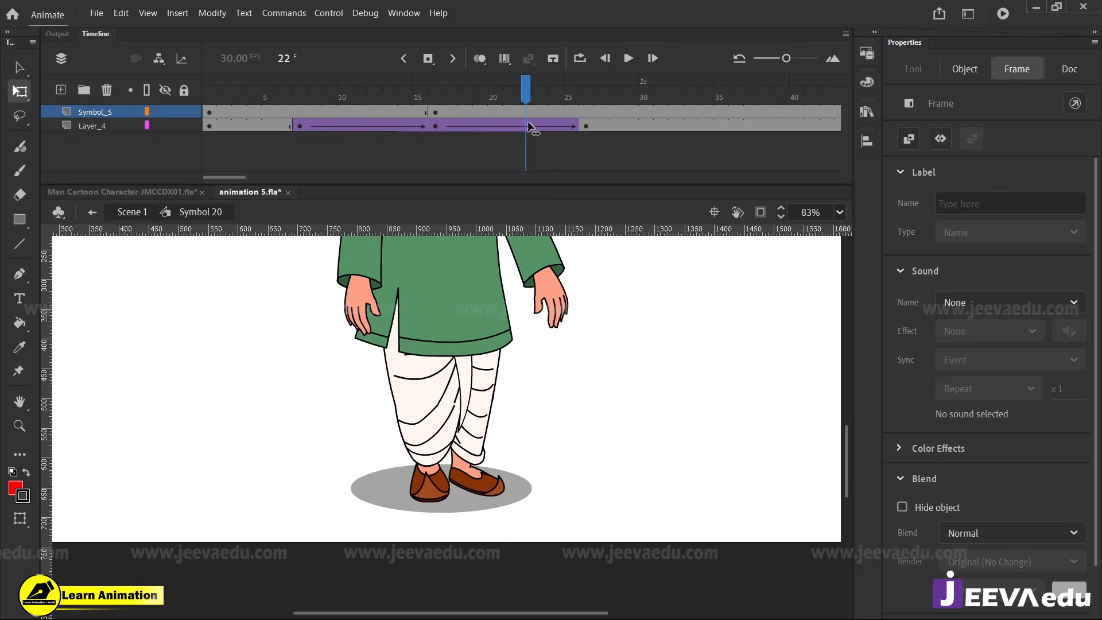
pyautogui.press(',')
pyautogui.press(',')
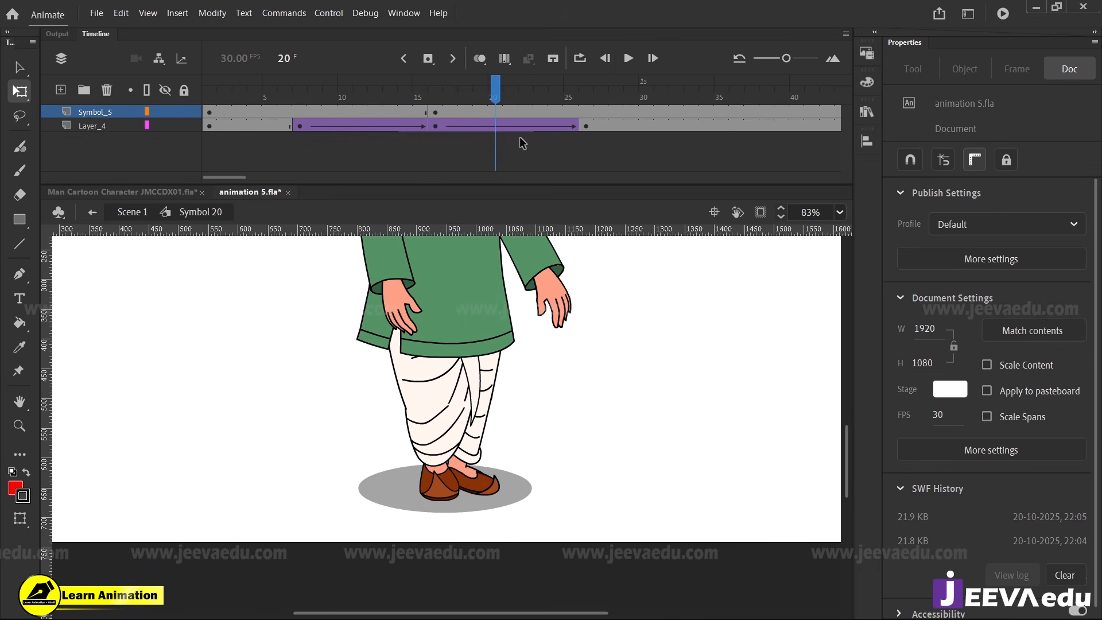
pyautogui.hotkey('ctrl', 'Return')
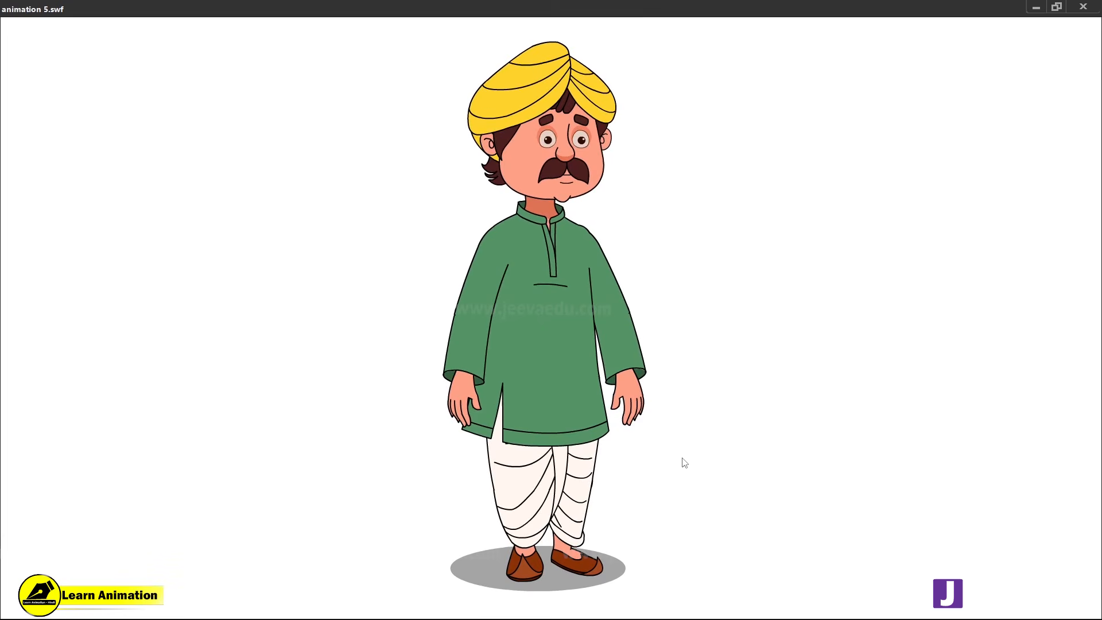
pyautogui.click(1093, 5)
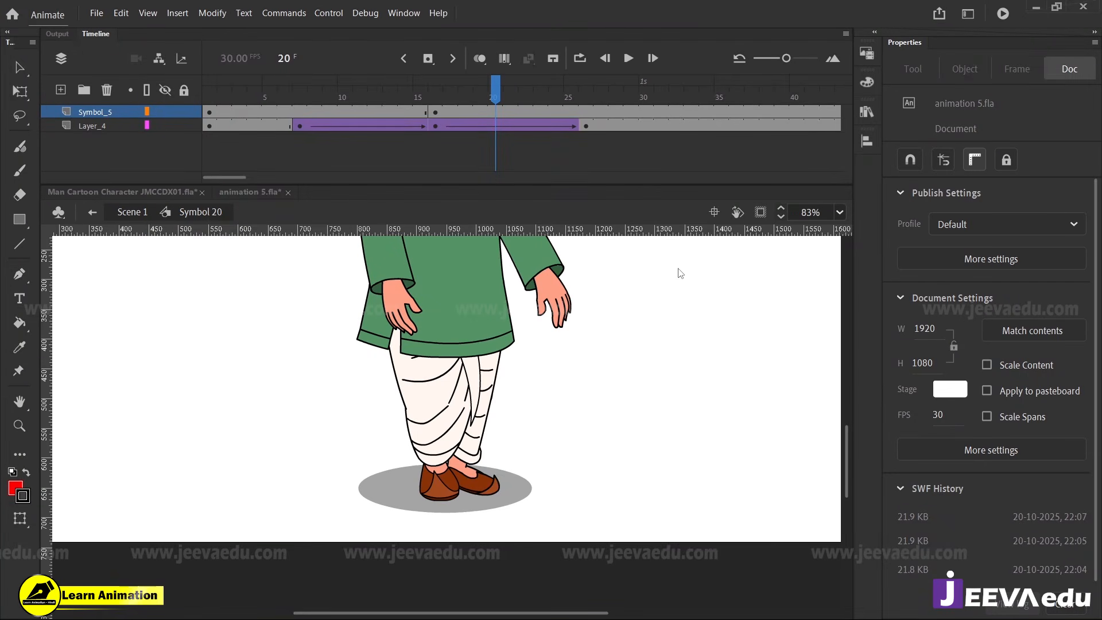
# At frame 16 of Layer_4, shift the ground shadow horizontally to X 541.9 so it sits under the feet
pyautogui.moveTo(486, 91); pyautogui.dragTo(435, 94)
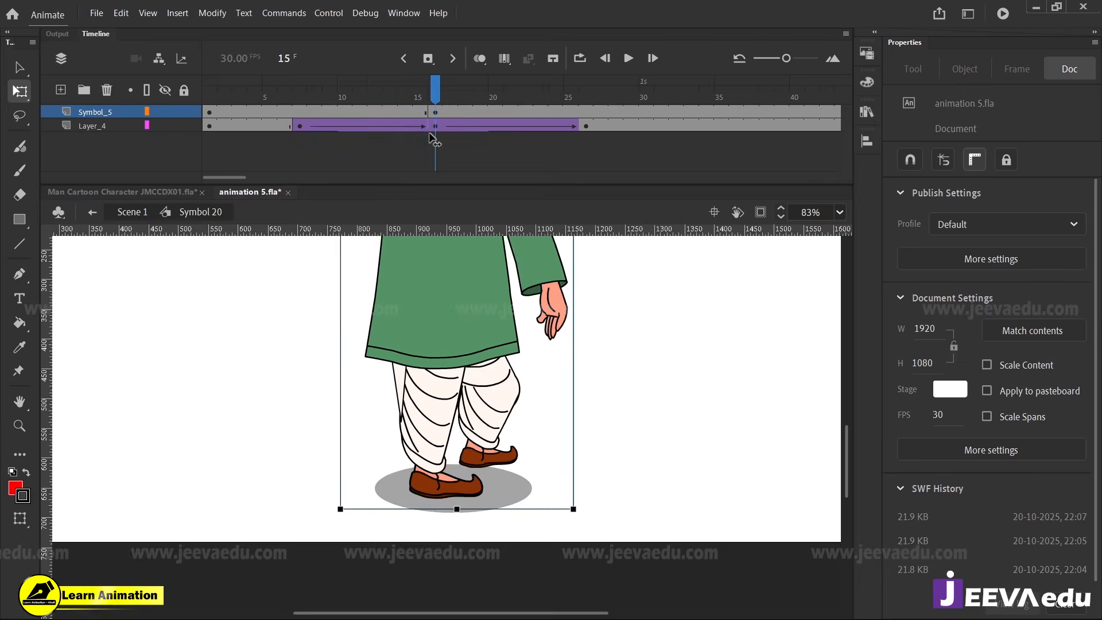
pyautogui.click(483, 503)
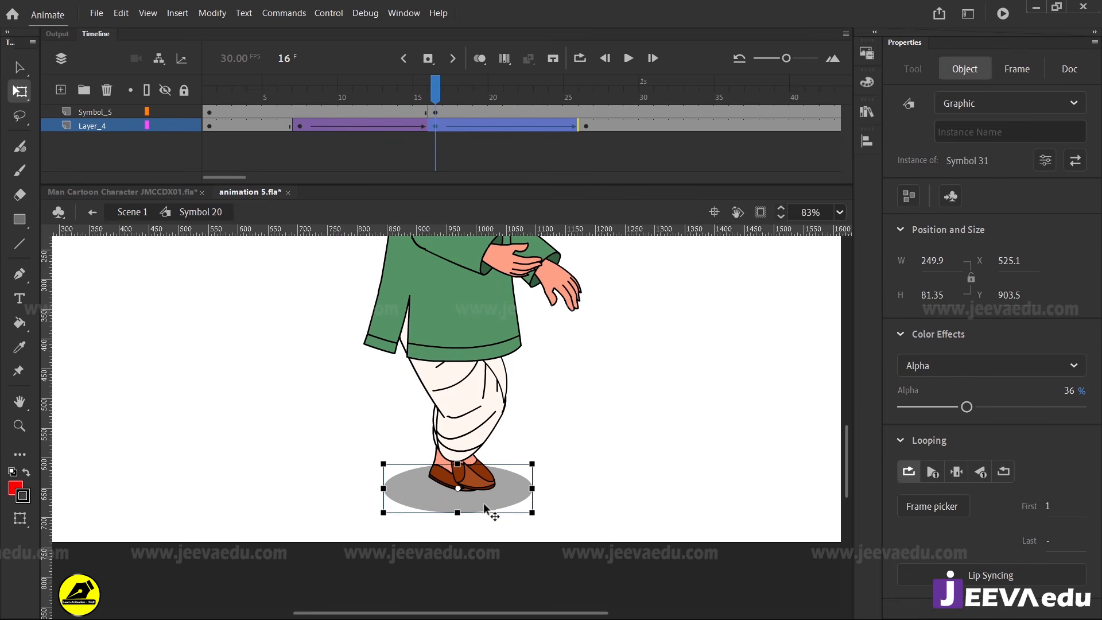
pyautogui.press('Left')
pyautogui.press('Left')
pyautogui.press('Left')
pyautogui.press('Left')
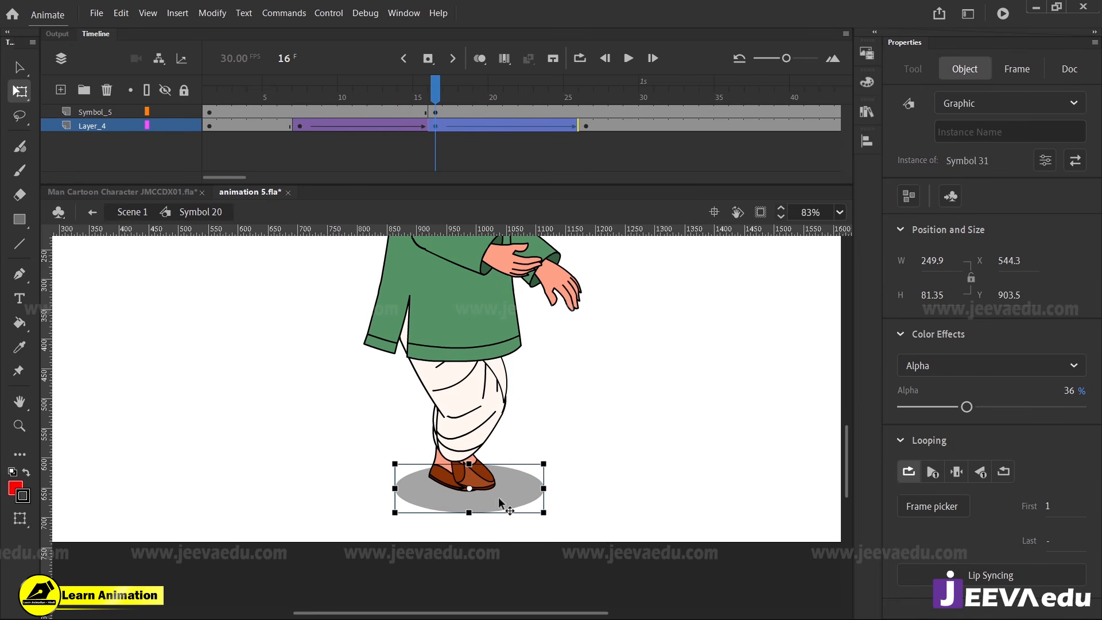
pyautogui.moveTo(381, 96); pyautogui.dragTo(435, 136)
# Test the movie with the moved shadow and play Symbol 20's timeline to examine the full turn
pyautogui.hotkey('ctrl', 'Return')
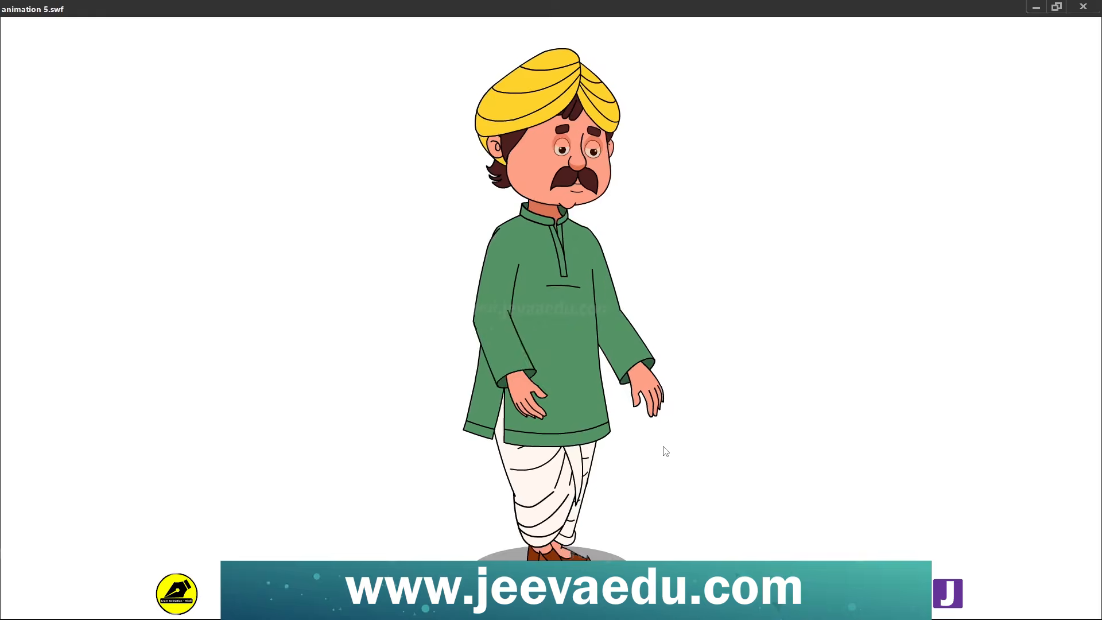
pyautogui.click(1083, 7)
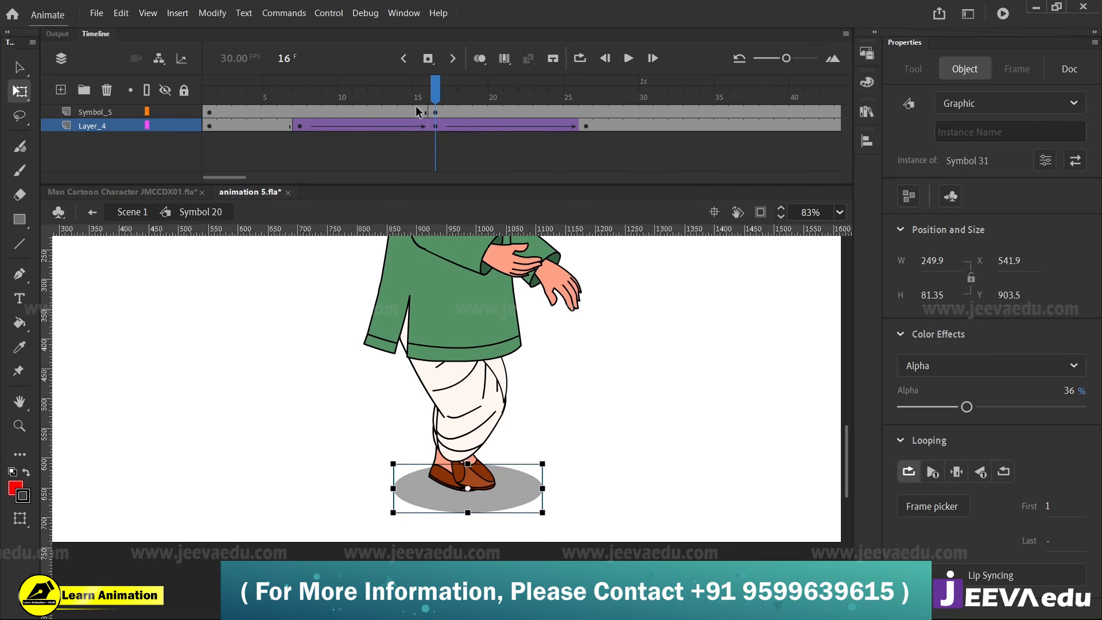
pyautogui.click(219, 121)
pyautogui.press('Return')
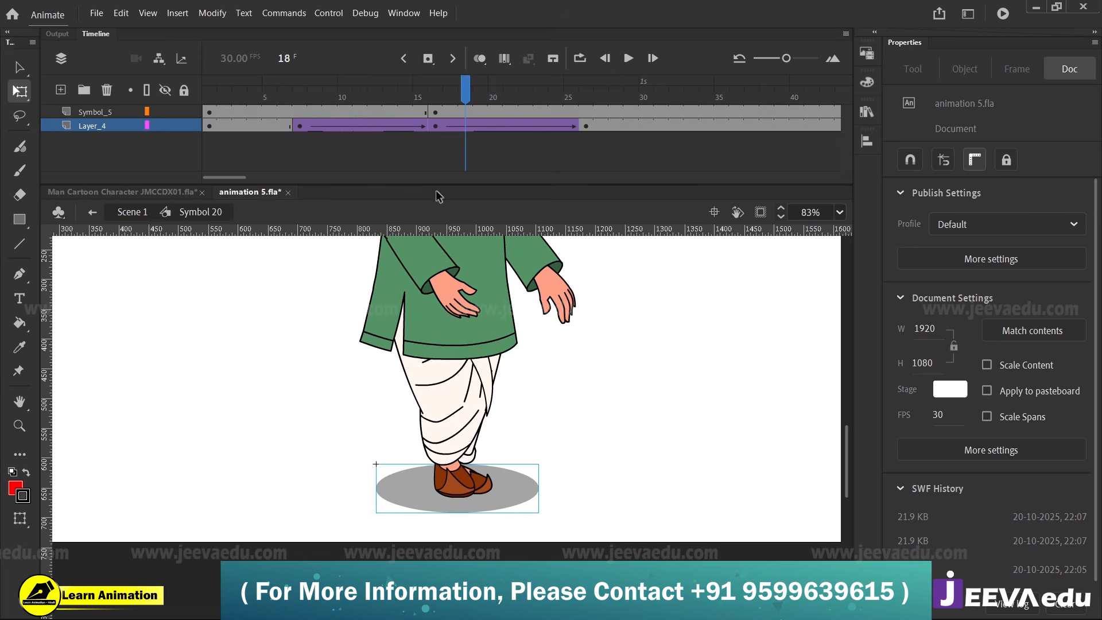
pyautogui.keyDown('alt'); pyautogui.click(473, 426); pyautogui.keyUp('alt')
pyautogui.keyDown('alt'); pyautogui.click(473, 426); pyautogui.keyUp('alt')
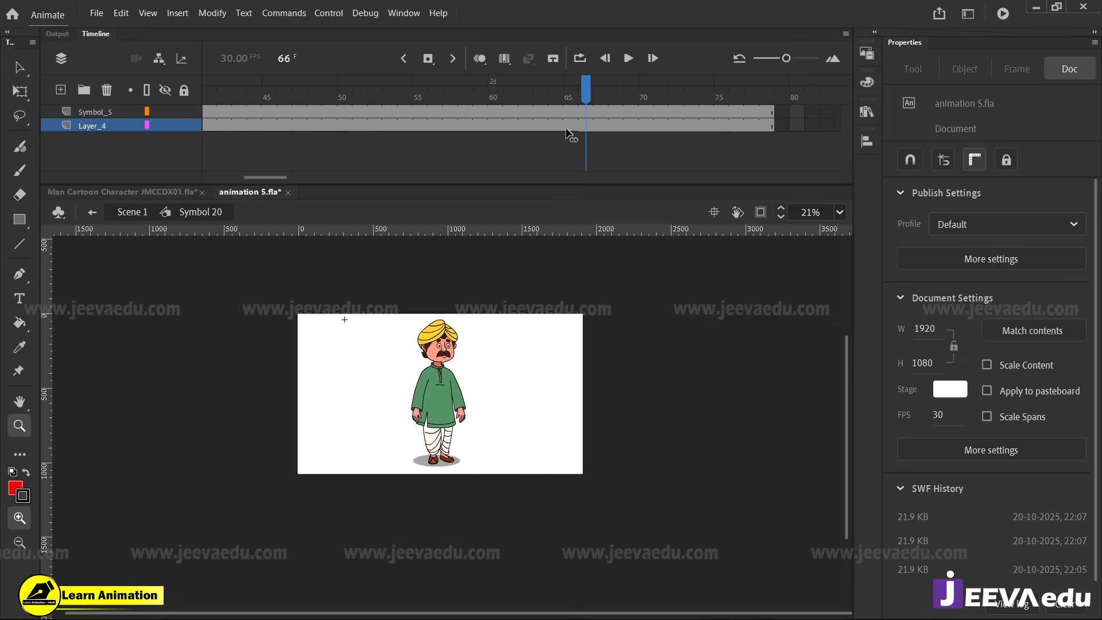
# Extend the Symbol_5 and Layer_4 layers of Symbol 20 to frame 114 and go back to frame 26
pyautogui.moveTo(732, 109); pyautogui.dragTo(719, 148)
pyautogui.press('F5')
pyautogui.click(721, 125)
pyautogui.moveTo(722, 101); pyautogui.dragTo(641, 108)
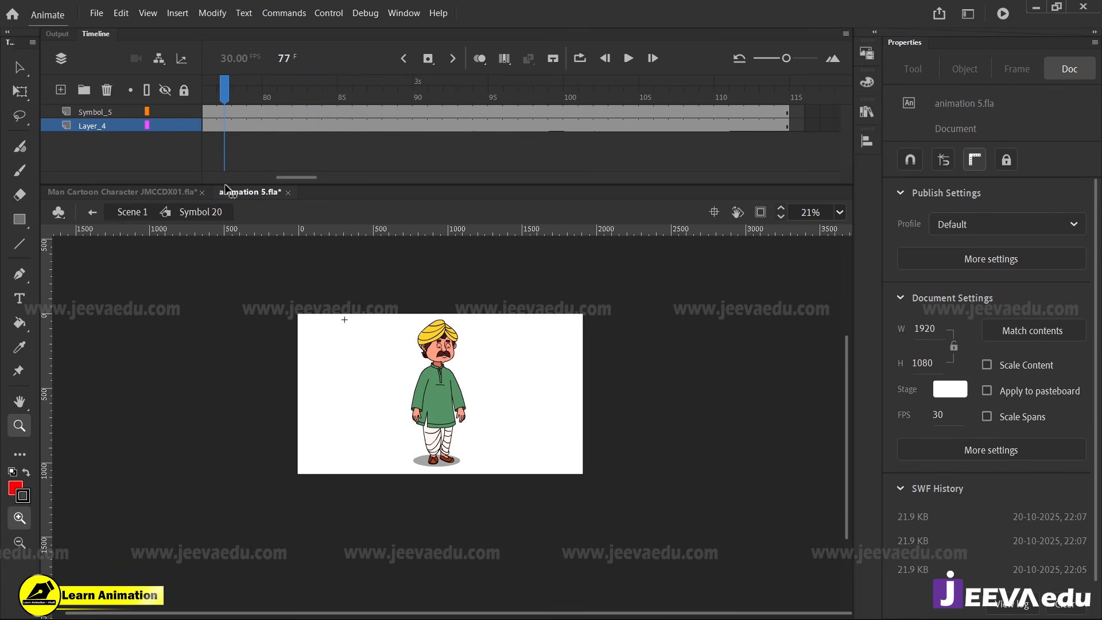
pyautogui.moveTo(225, 187); pyautogui.dragTo(579, 162)
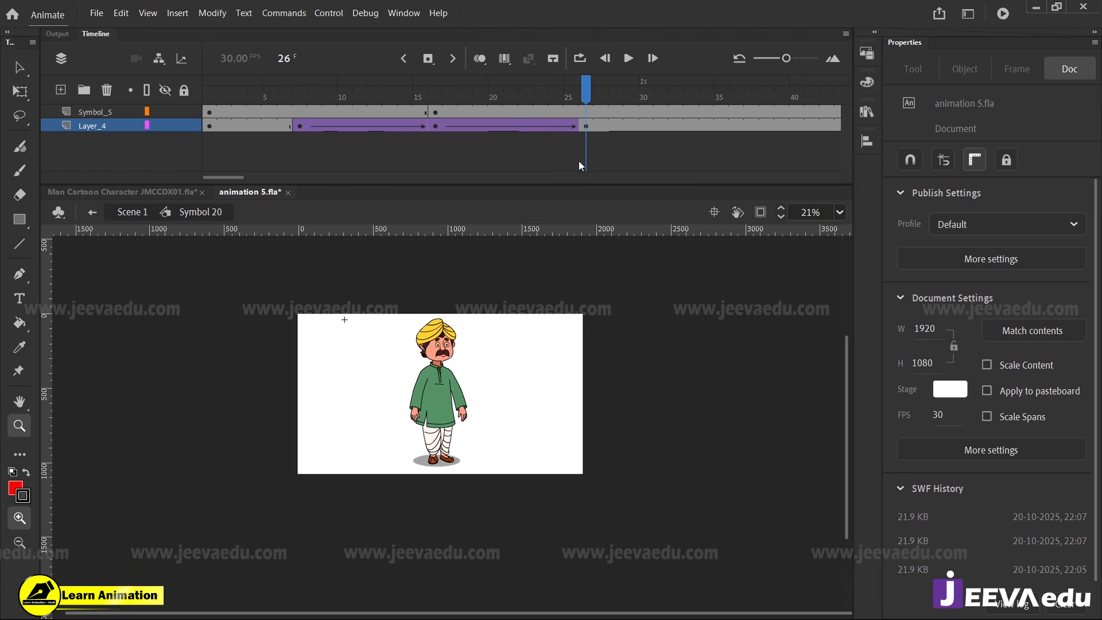
# Open the character's Symbol 18 from frame 26 and scrub its timeline to examine the pose, then return to Symbol 20
pyautogui.click(447, 392)
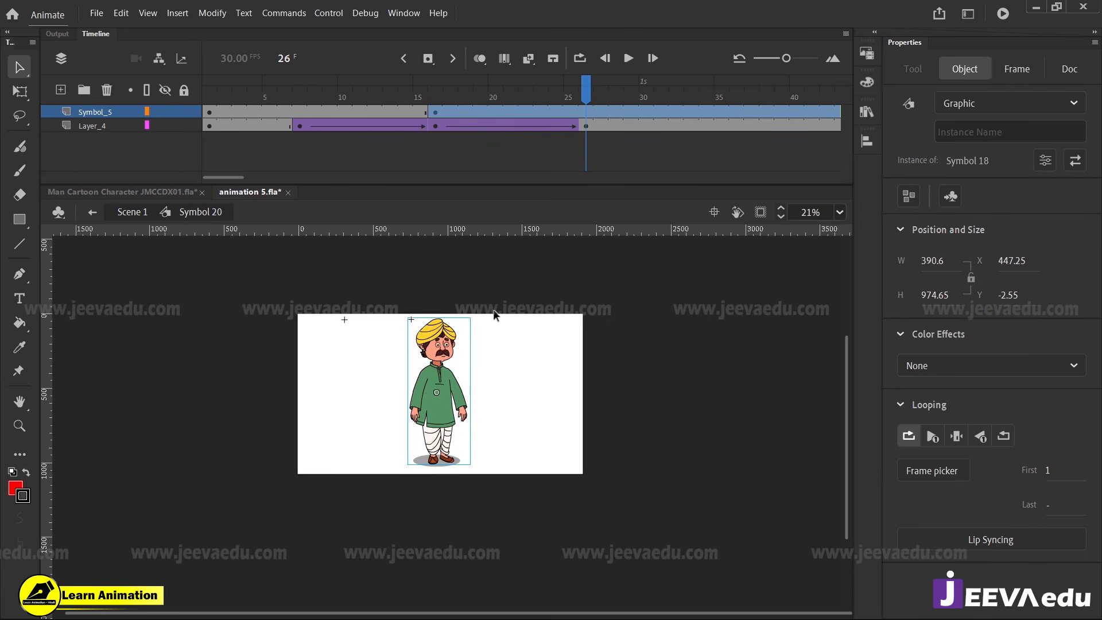
pyautogui.doubleClick(447, 373)
pyautogui.moveTo(359, 96); pyautogui.dragTo(855, 123)
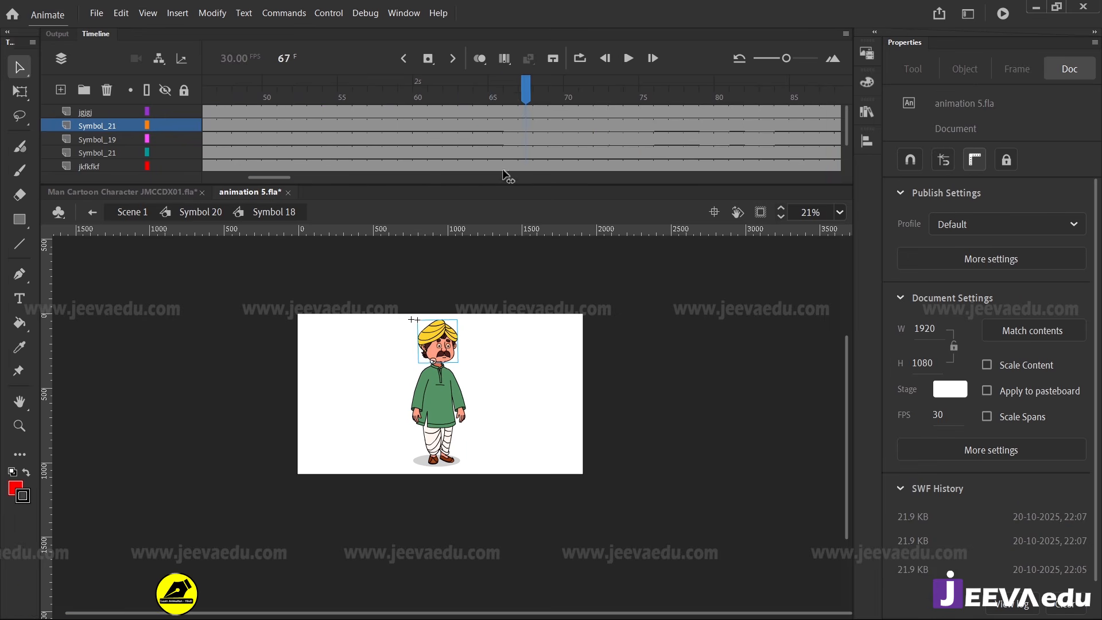
pyautogui.moveTo(505, 172); pyautogui.dragTo(555, 147)
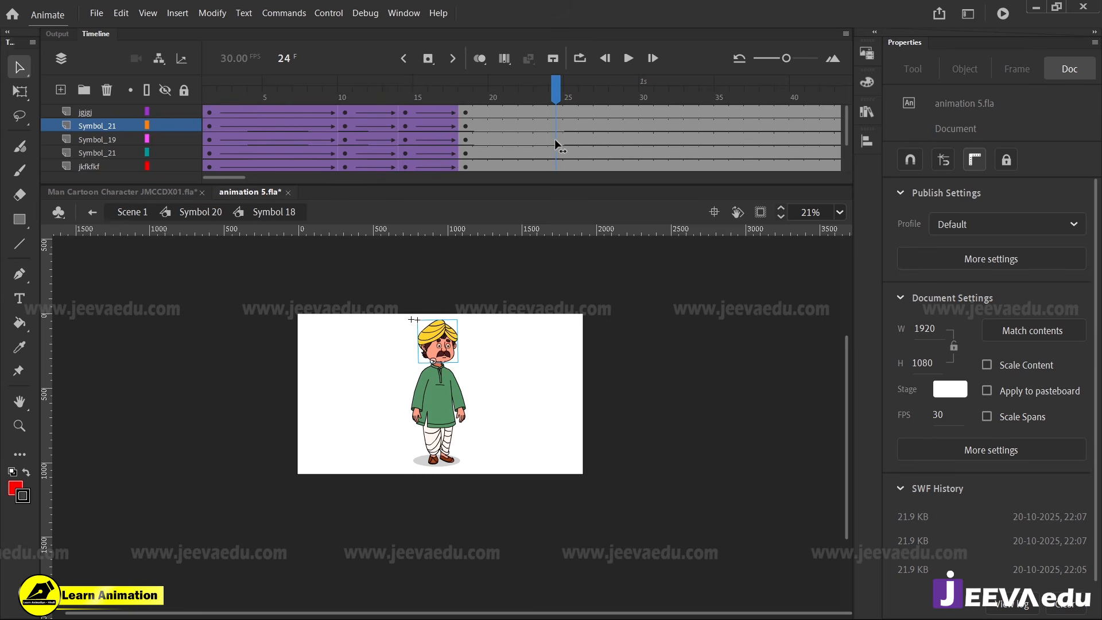
pyautogui.click(210, 217)
pyautogui.moveTo(519, 103); pyautogui.dragTo(899, 122)
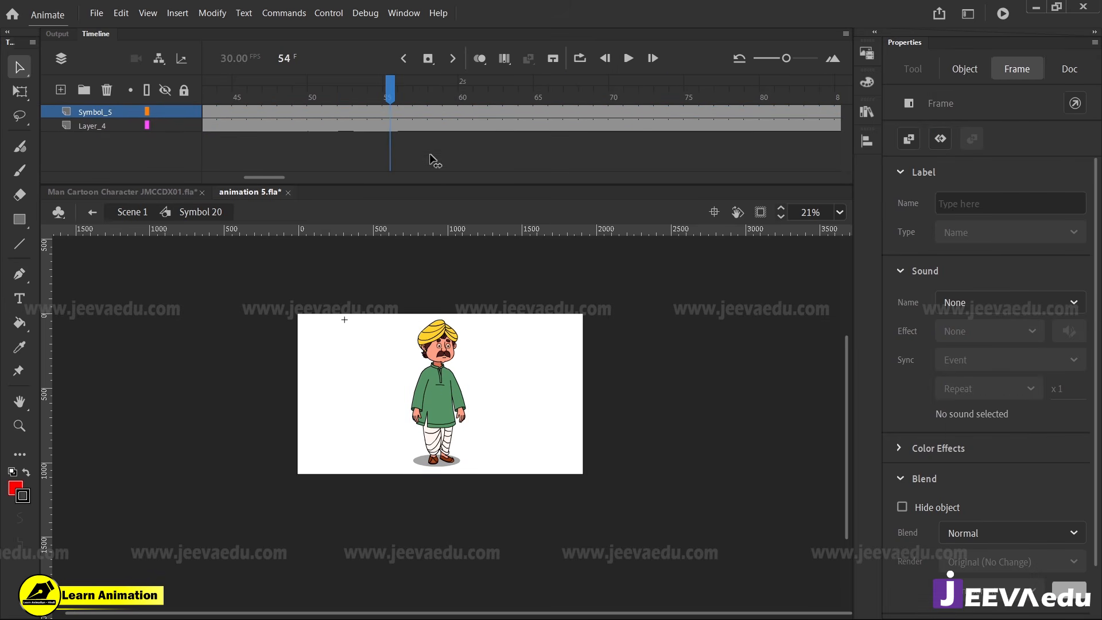
# Try a keyframe at frame 26 of the Symbol_5 layer in Symbol 20 and undo it
pyautogui.moveTo(433, 160); pyautogui.dragTo(330, 123)
pyautogui.click(331, 114)
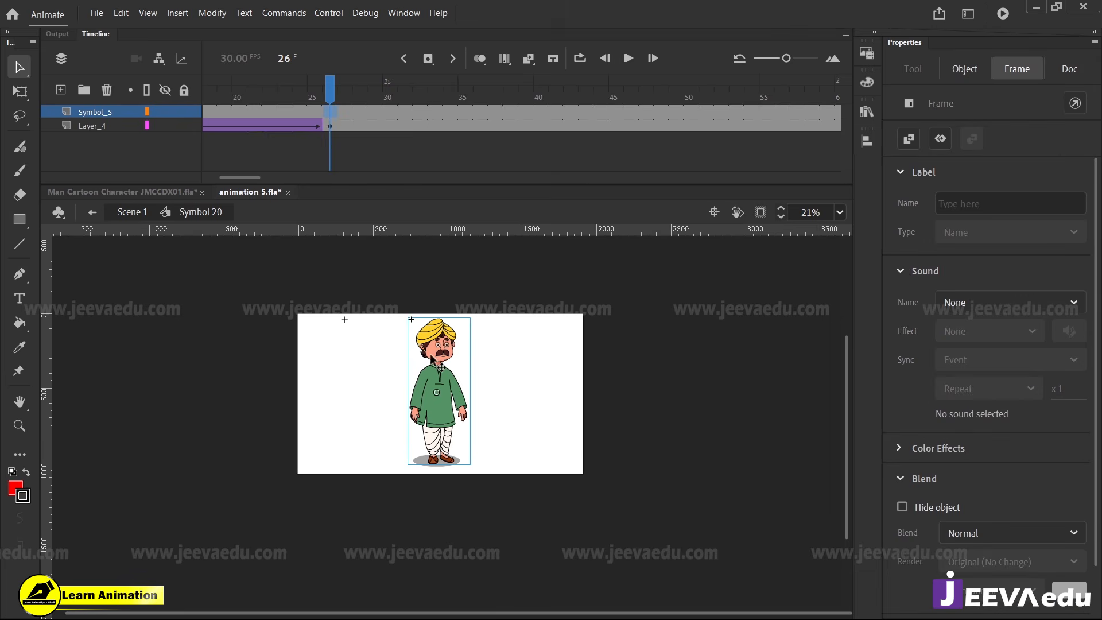
pyautogui.click(442, 379)
pyautogui.click(331, 112)
pyautogui.press('F6')
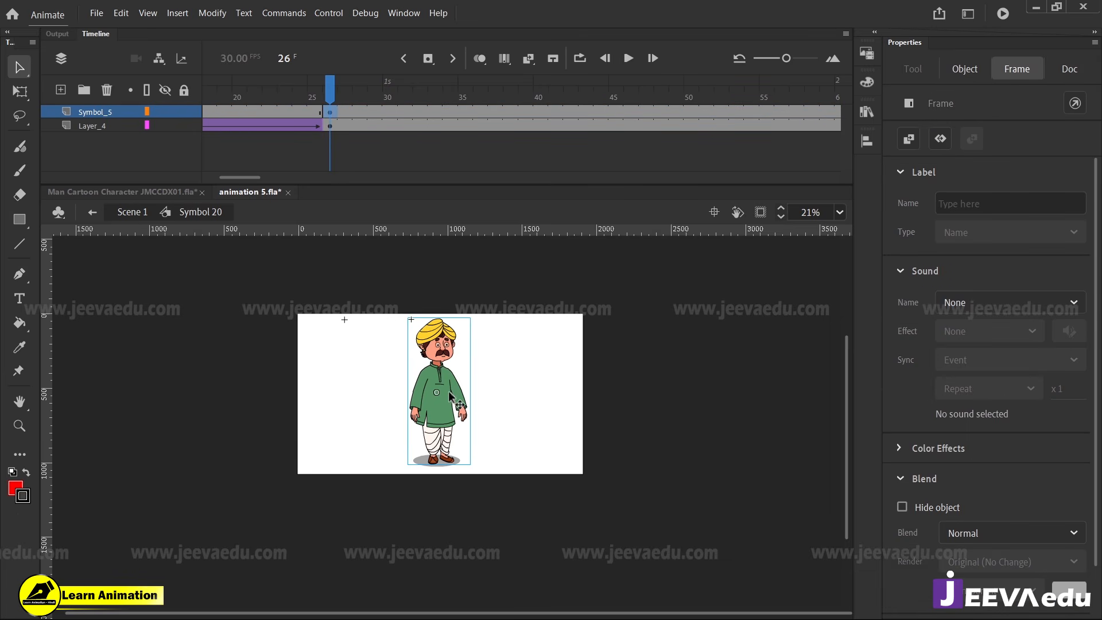
pyautogui.click(450, 394)
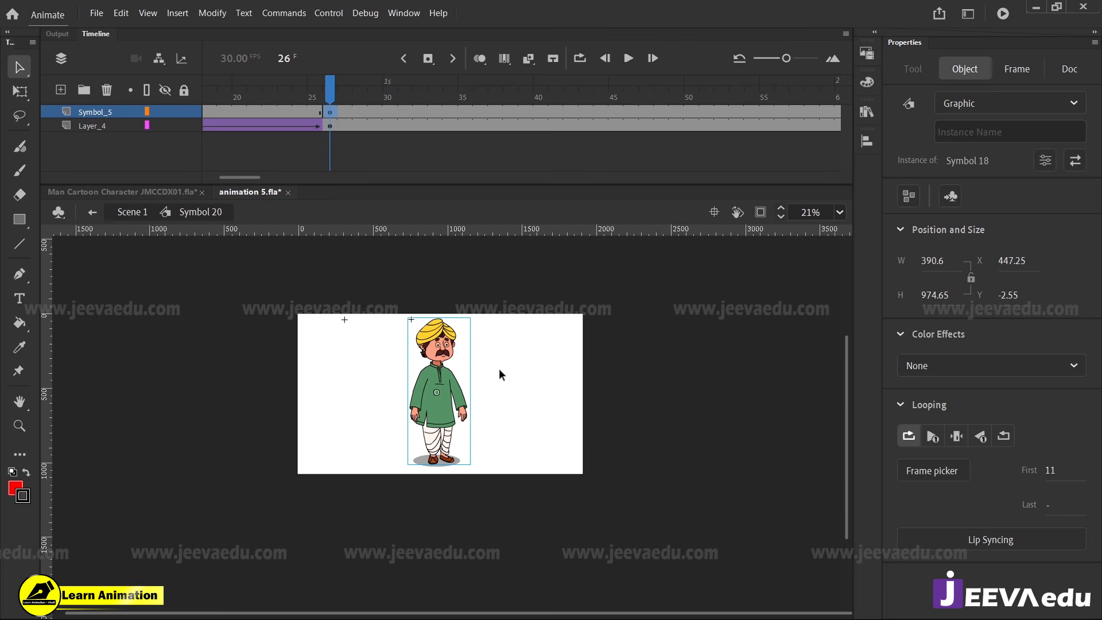
pyautogui.press('z')
pyautogui.click(431, 381)
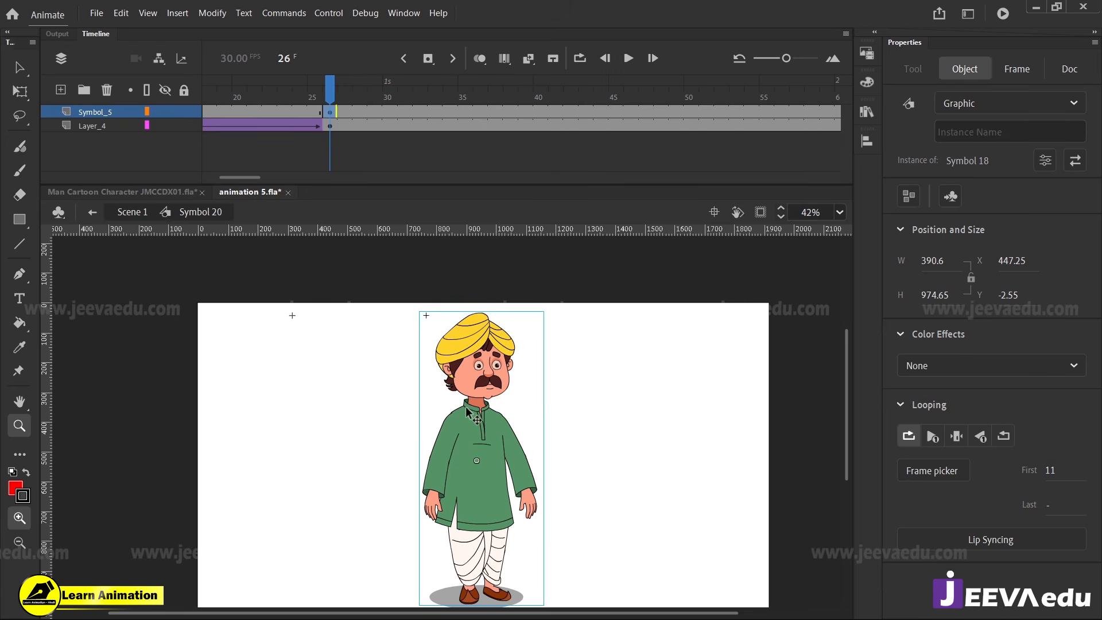
pyautogui.press('z')
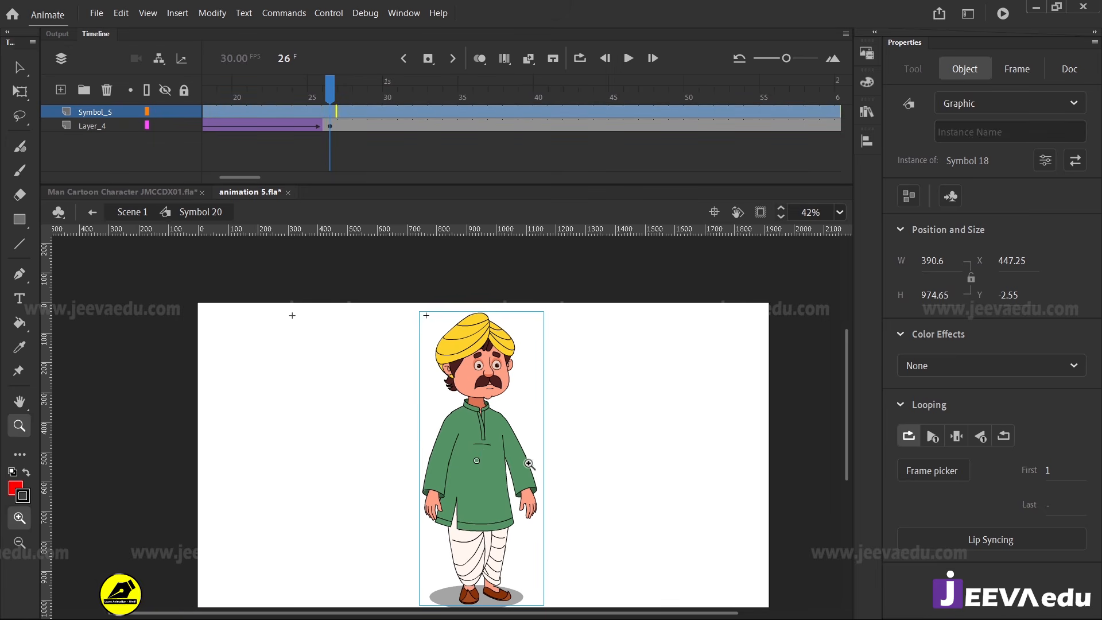
# Compare the character's pose inside Symbol 18 with Symbol 20's timeline by scrubbing Symbol 20 past its turn
pyautogui.moveTo(524, 461); pyautogui.dragTo(518, 438)
pyautogui.doubleClick(481, 396)
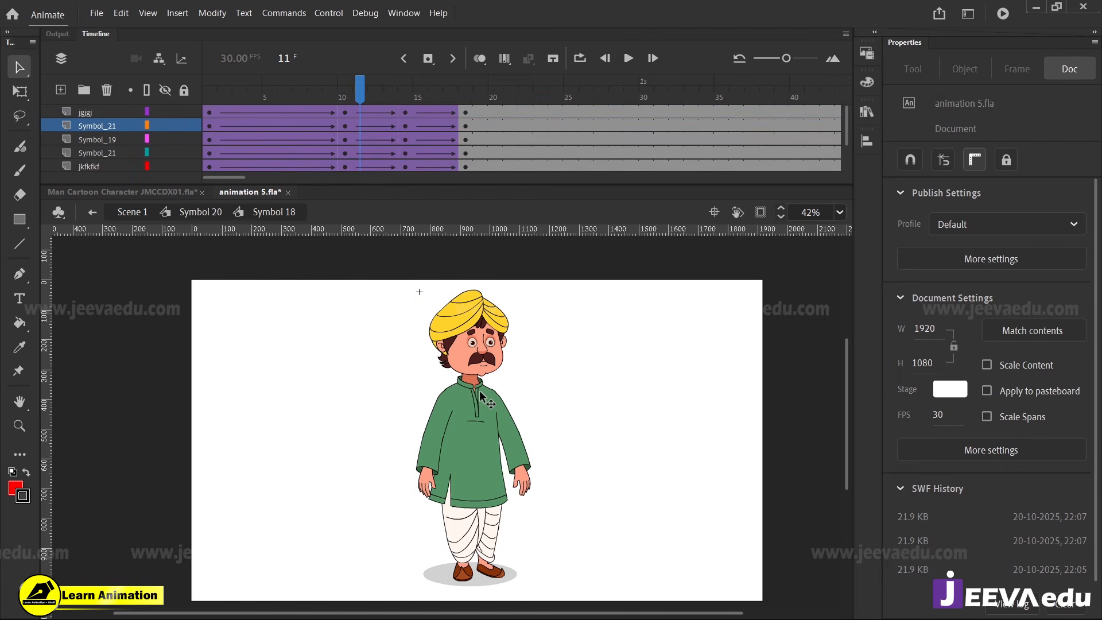
pyautogui.doubleClick(353, 333)
pyautogui.moveTo(482, 93); pyautogui.dragTo(851, 119)
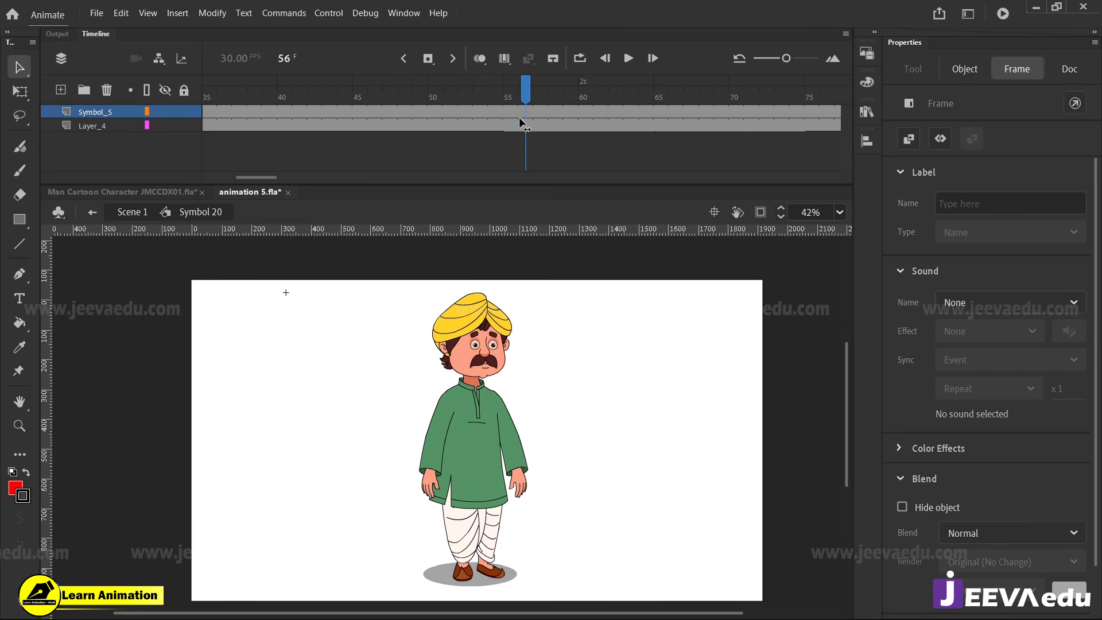
pyautogui.click(435, 141)
# In Symbol 24's eye symbol gsgssgpi copy, keyframe frame 35 on gsgsgshsh and bring the blink frames from 53 to 66 forward to around it
pyautogui.doubleClick(477, 383)
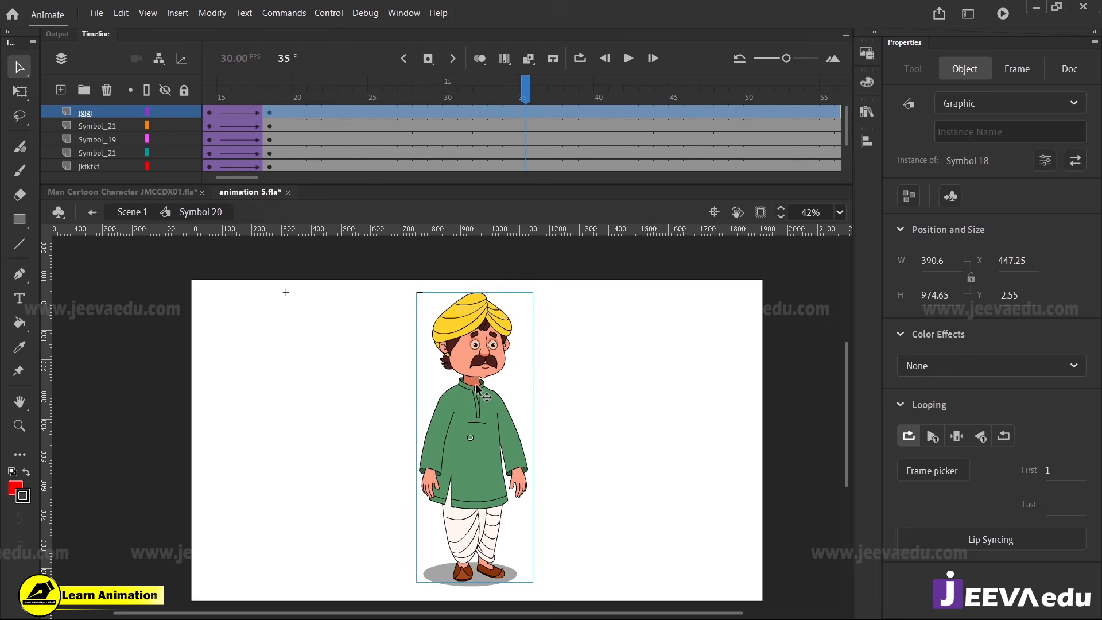
pyautogui.click(477, 384)
pyautogui.hotkey('ctrl', '=')
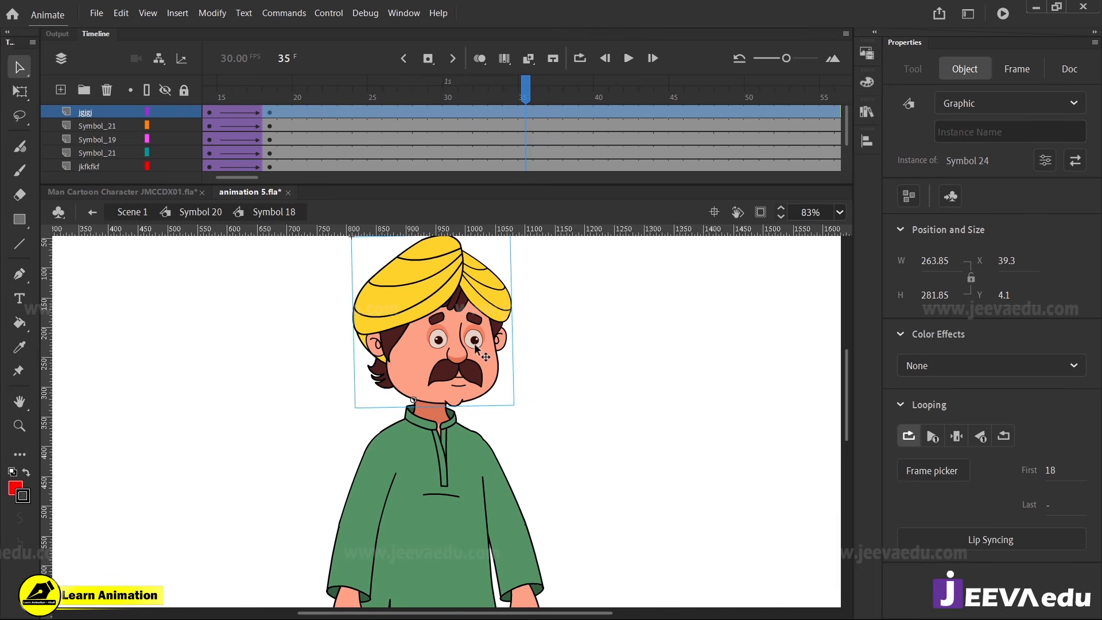
pyautogui.doubleClick(475, 346)
pyautogui.click(475, 340)
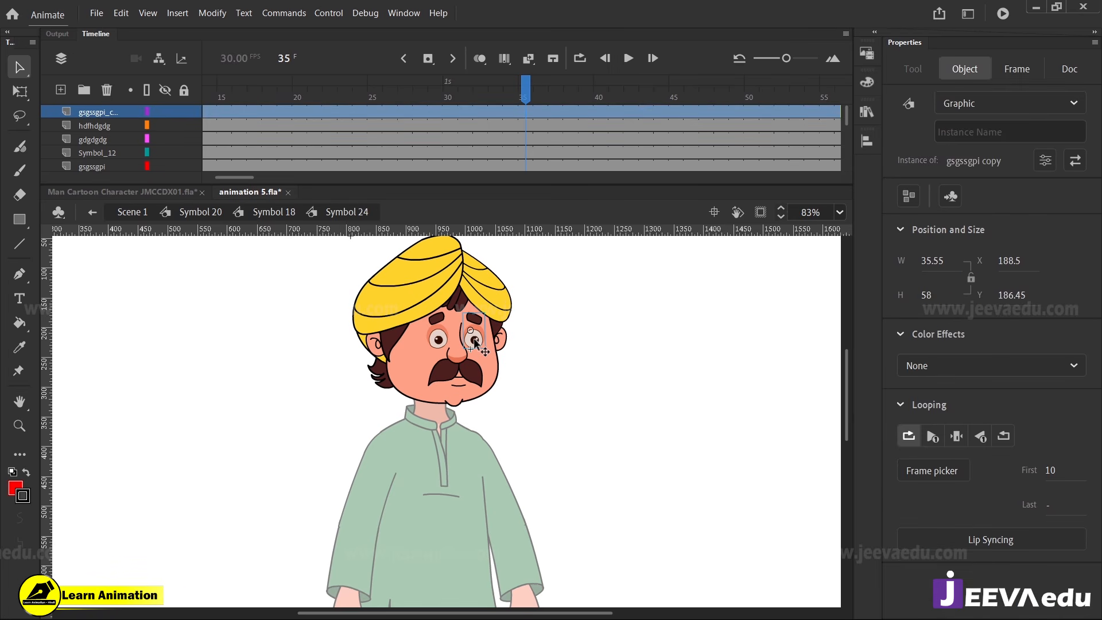
pyautogui.doubleClick(475, 343)
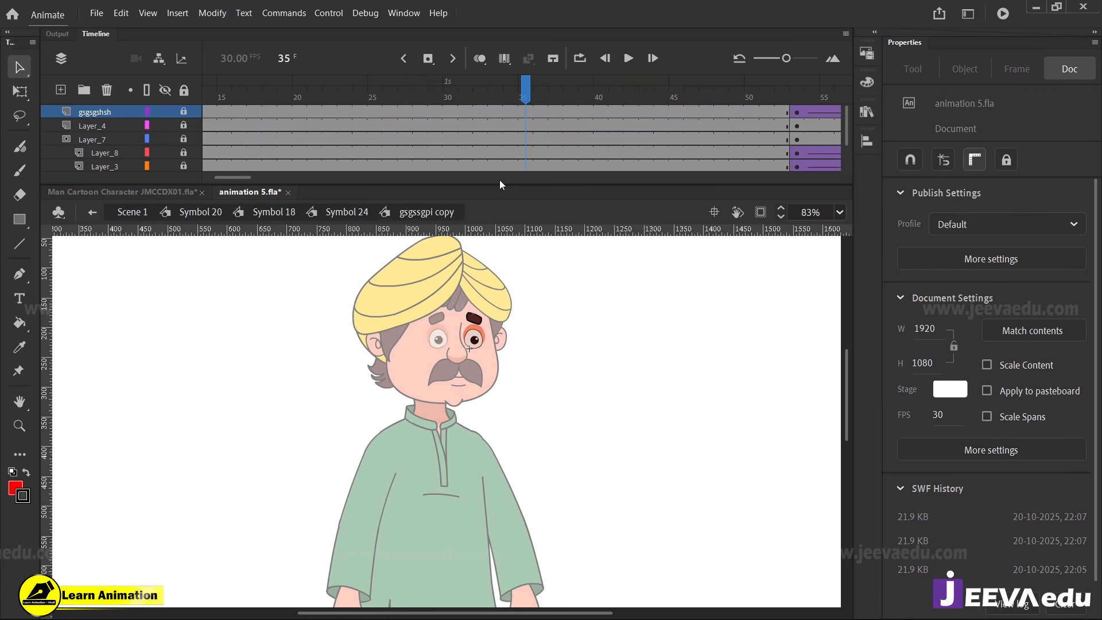
pyautogui.click(524, 113)
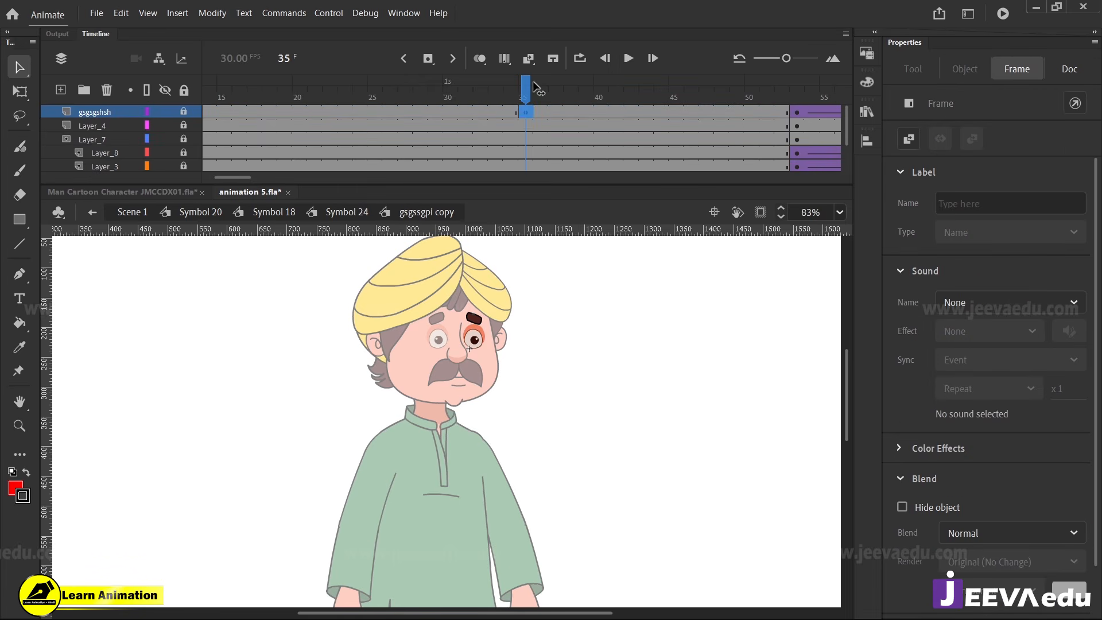
pyautogui.moveTo(528, 85); pyautogui.dragTo(613, 132)
pyautogui.moveTo(524, 106); pyautogui.dragTo(498, 119)
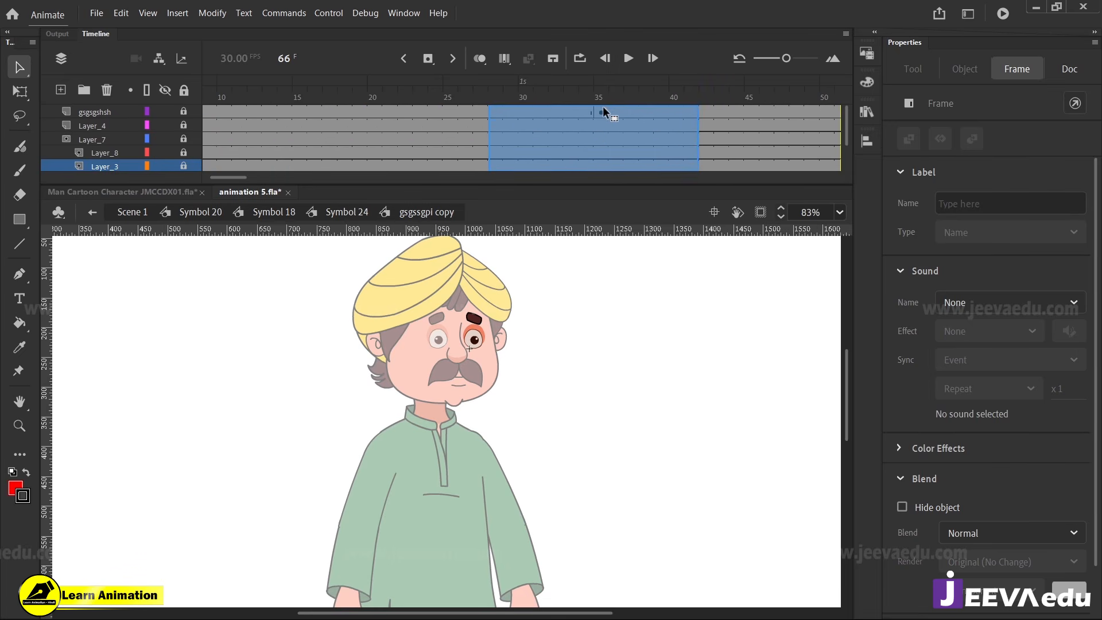
pyautogui.moveTo(603, 108); pyautogui.dragTo(603, 109)
# In the other eye symbol, gsgssgpi, keyframe frame 35 on gsgsgshsh and bring blink frames 53 to 66 forward to around it
pyautogui.doubleClick(384, 337)
pyautogui.press('z')
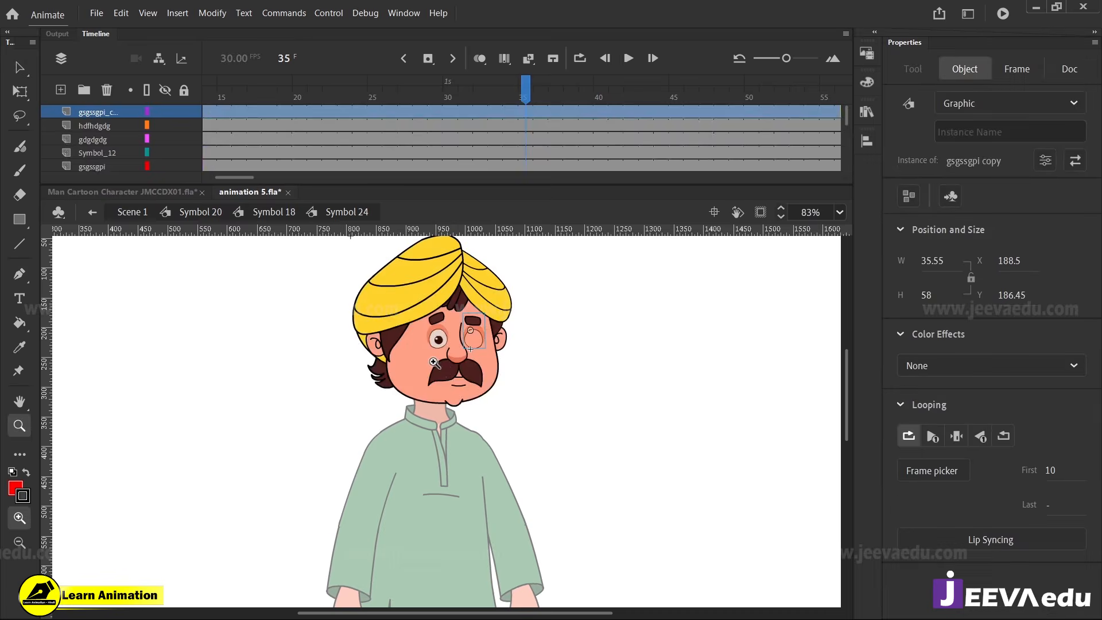
pyautogui.click(434, 363)
pyautogui.press('v')
pyautogui.doubleClick(472, 357)
pyautogui.click(527, 96)
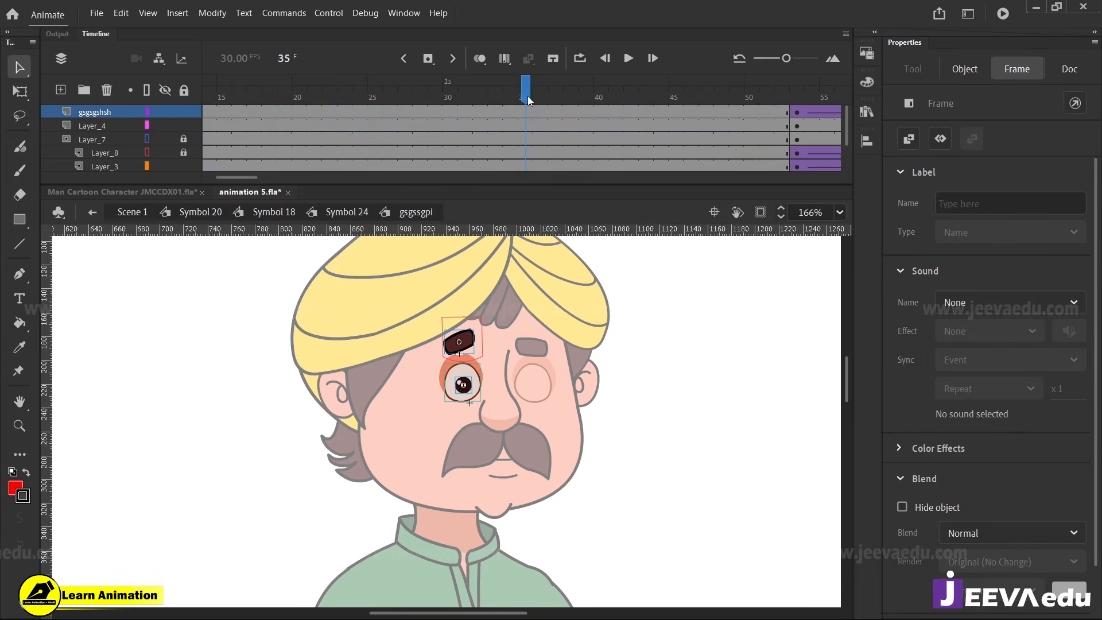
pyautogui.moveTo(528, 96); pyautogui.dragTo(353, 111)
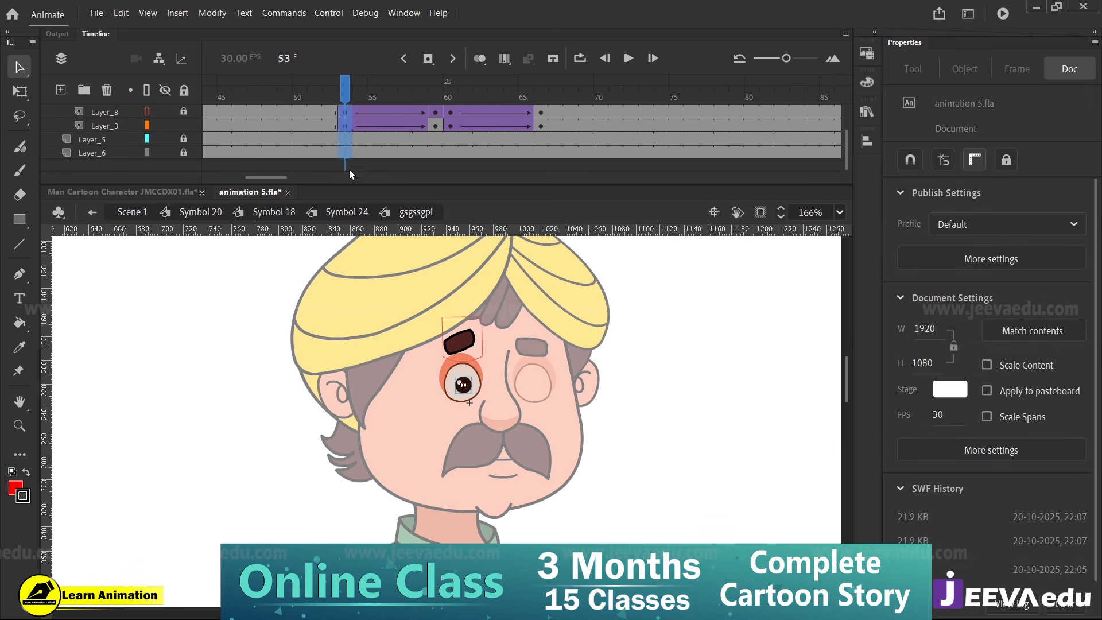
pyautogui.moveTo(349, 168); pyautogui.dragTo(348, 114)
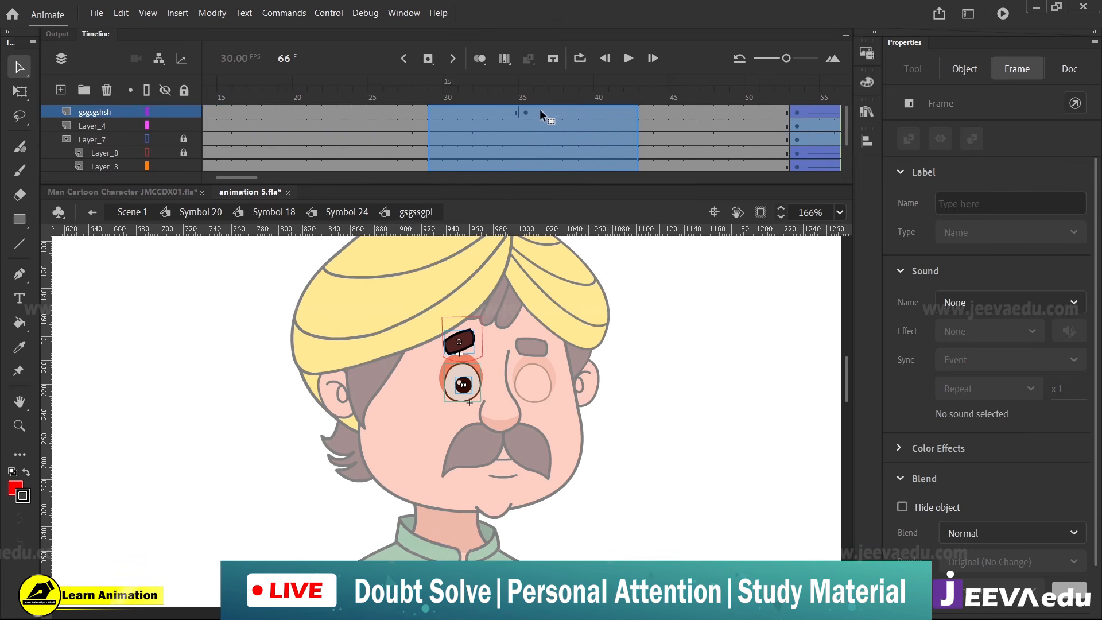
pyautogui.moveTo(539, 109); pyautogui.dragTo(590, 135)
# Return to Symbol 24 and scrub its timeline through frame 77 to examine the blink of both eyes
pyautogui.doubleClick(237, 345)
pyautogui.click(646, 344)
pyautogui.press('z')
pyautogui.keyDown('alt'); pyautogui.click(477, 472); pyautogui.keyUp('alt')
pyautogui.keyDown('alt'); pyautogui.click(478, 481); pyautogui.keyUp('alt')
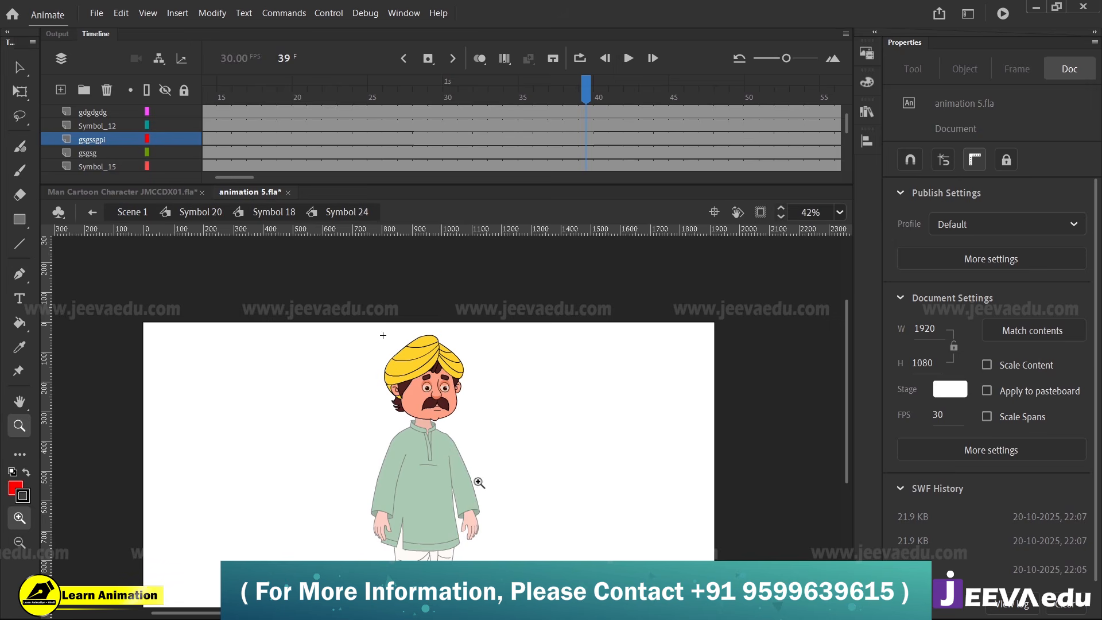
pyautogui.moveTo(478, 482); pyautogui.dragTo(504, 456)
pyautogui.moveTo(612, 97); pyautogui.dragTo(844, 126)
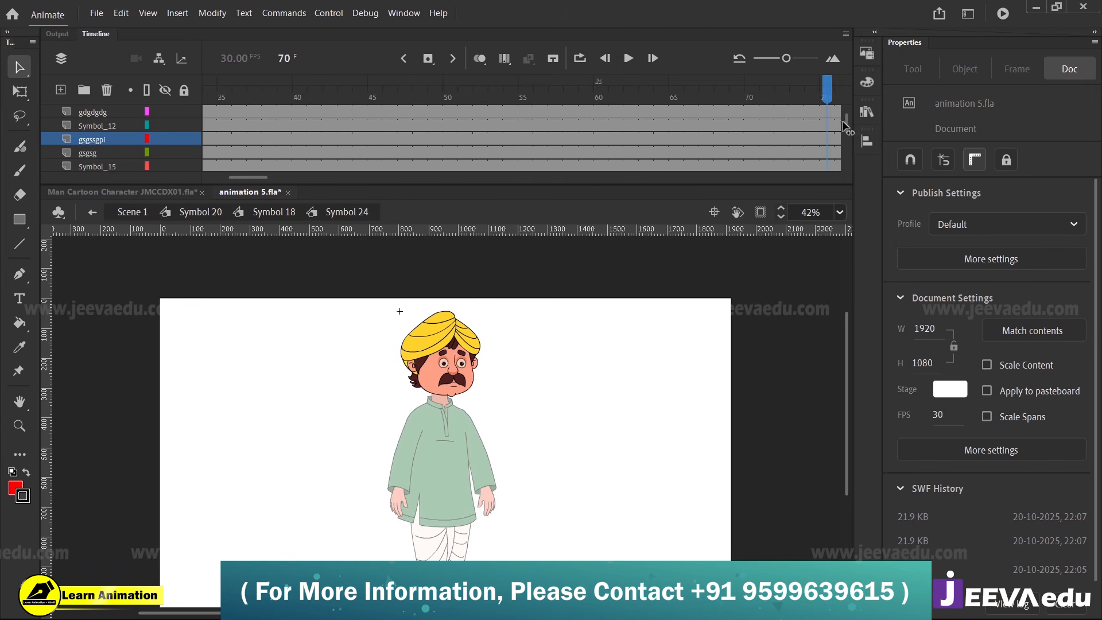
pyautogui.moveTo(646, 167); pyautogui.dragTo(402, 175)
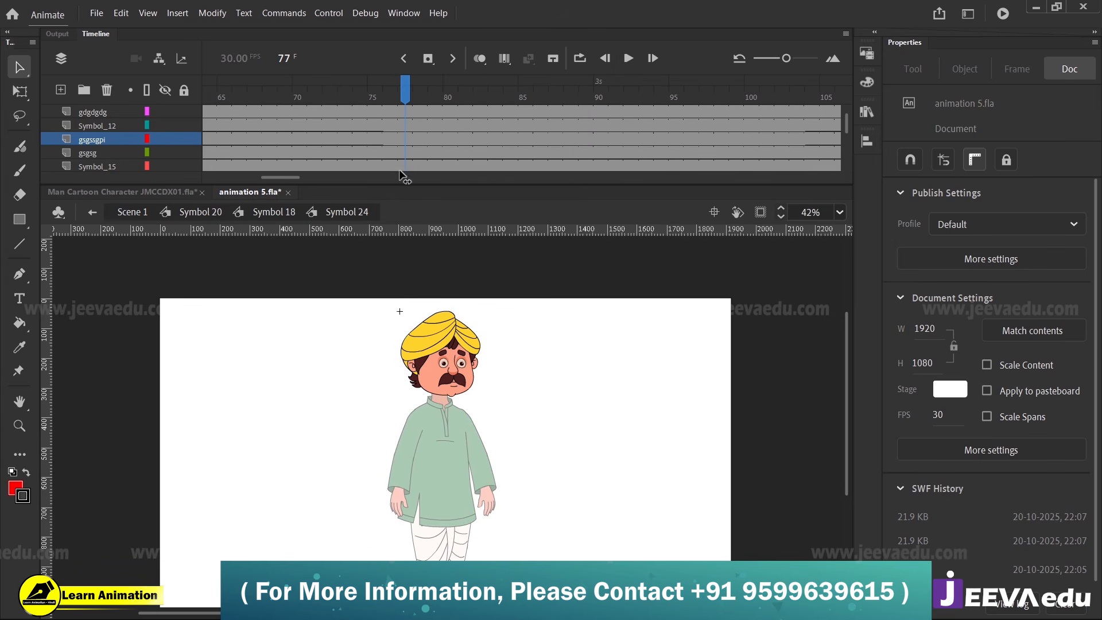
# Go back through Symbol 18 to Symbol 20 and scrub its timeline to examine the blink after the turn
pyautogui.doubleClick(364, 412)
pyautogui.moveTo(519, 87); pyautogui.dragTo(515, 205)
pyautogui.doubleClick(519, 415)
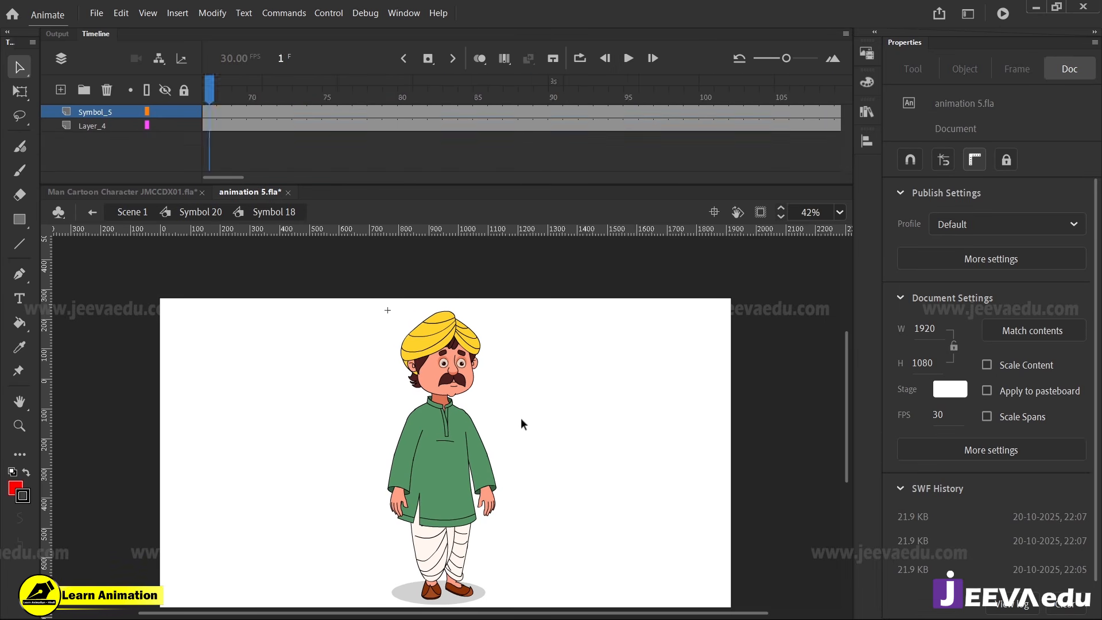
pyautogui.click(215, 148)
pyautogui.moveTo(215, 148); pyautogui.dragTo(510, 166)
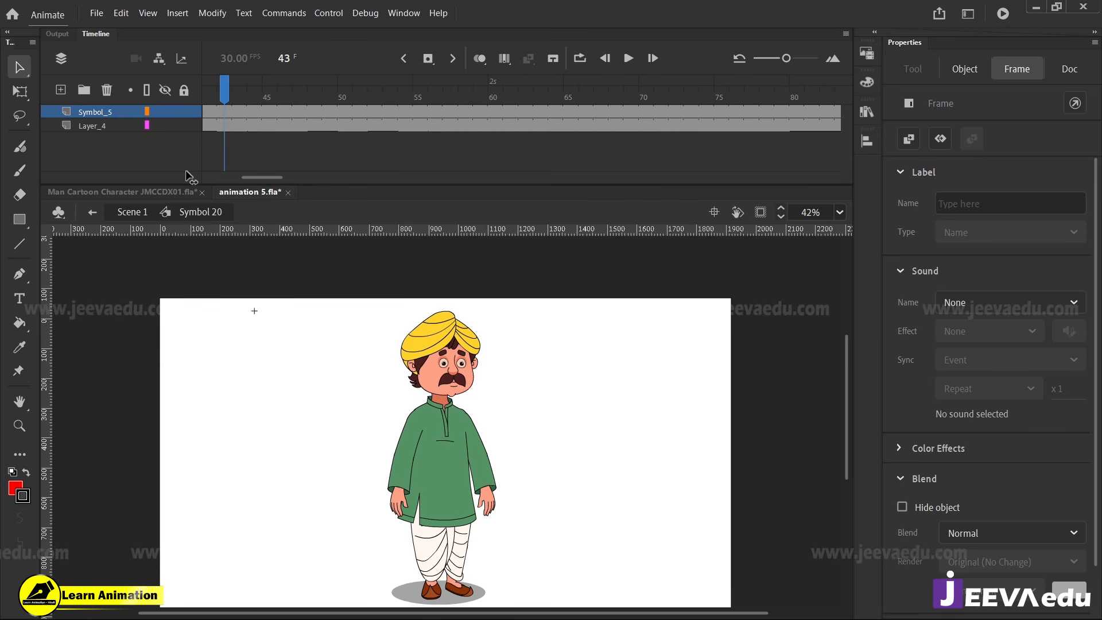
# Trim the Symbol_5 and Layer_4 layers of Symbol 20 to end at frame 87 and test the movie
pyautogui.moveTo(190, 177); pyautogui.dragTo(637, 163)
pyautogui.moveTo(617, 124); pyautogui.dragTo(721, 171)
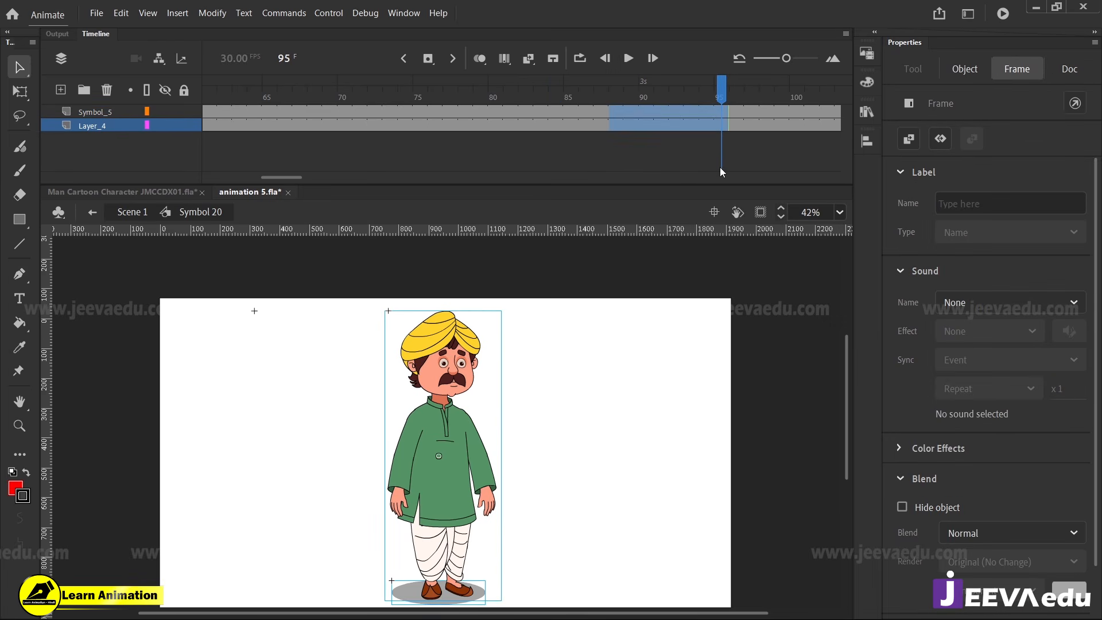
pyautogui.click(600, 165)
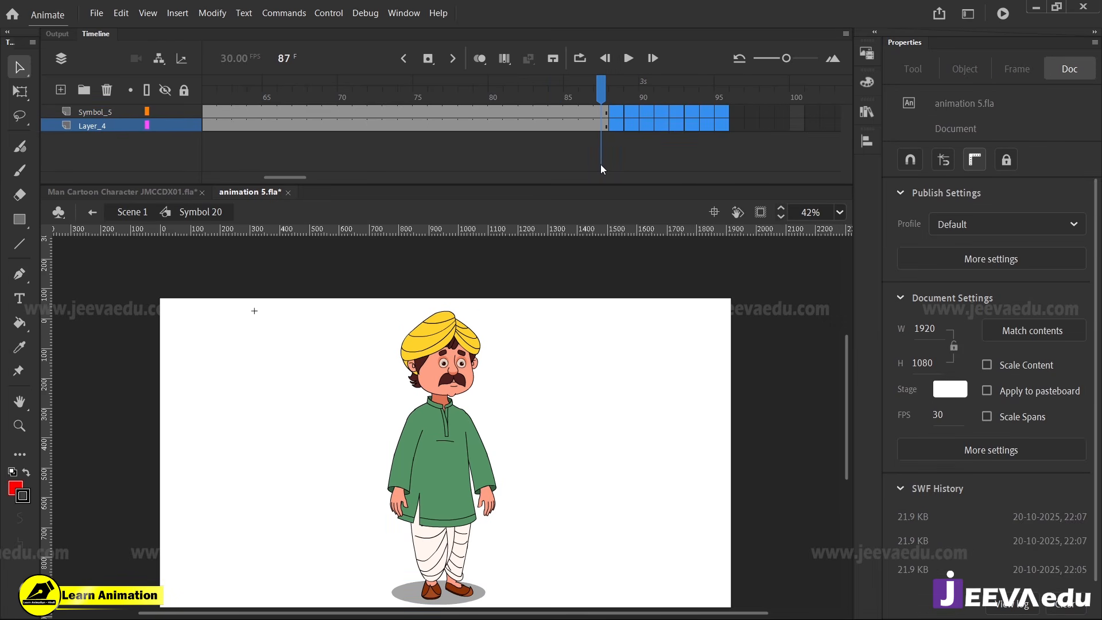
pyautogui.hotkey('ctrl', 'Return')
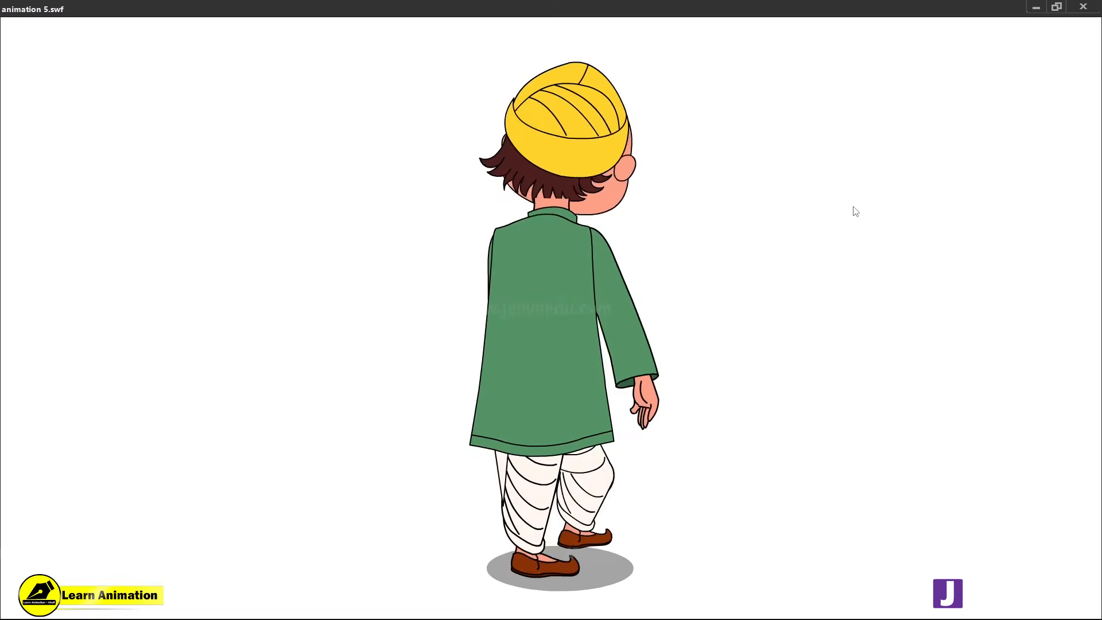
pyautogui.click(1082, 7)
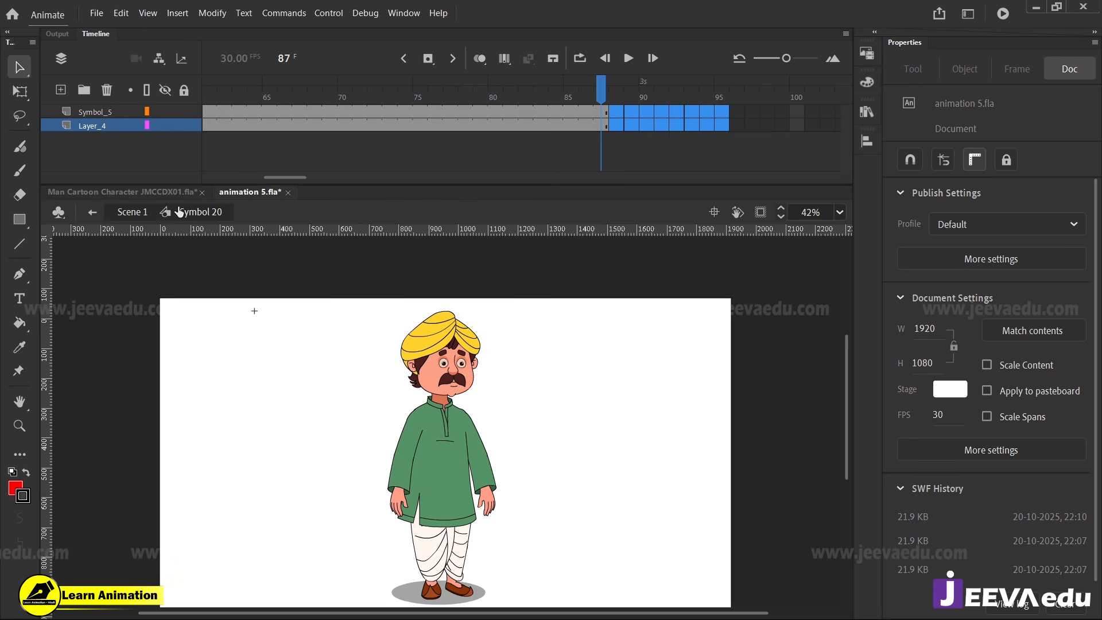
# Return to Scene 1 and extend Layer_2 to frame 87
pyautogui.click(125, 213)
pyautogui.moveTo(236, 178); pyautogui.dragTo(310, 181)
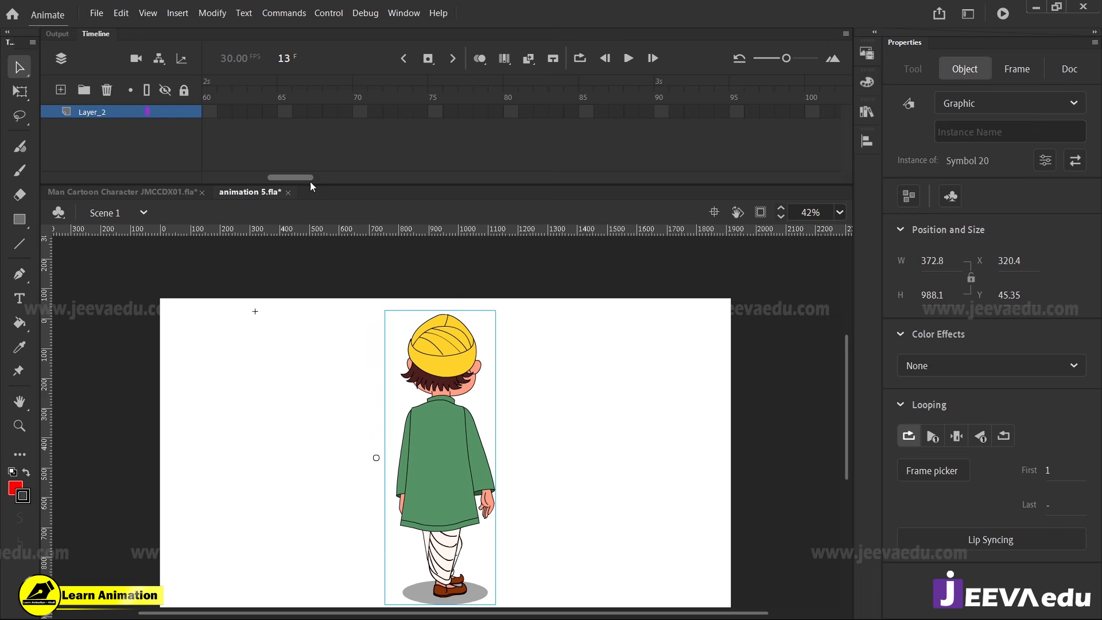
pyautogui.click(523, 112)
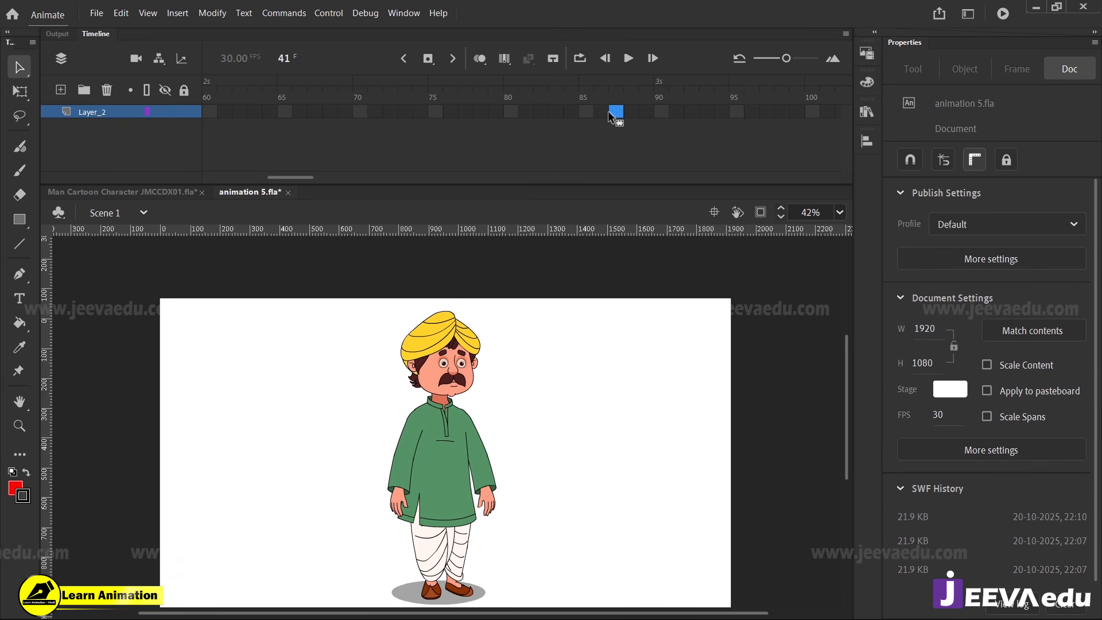
pyautogui.press('F5')
pyautogui.click(617, 102)
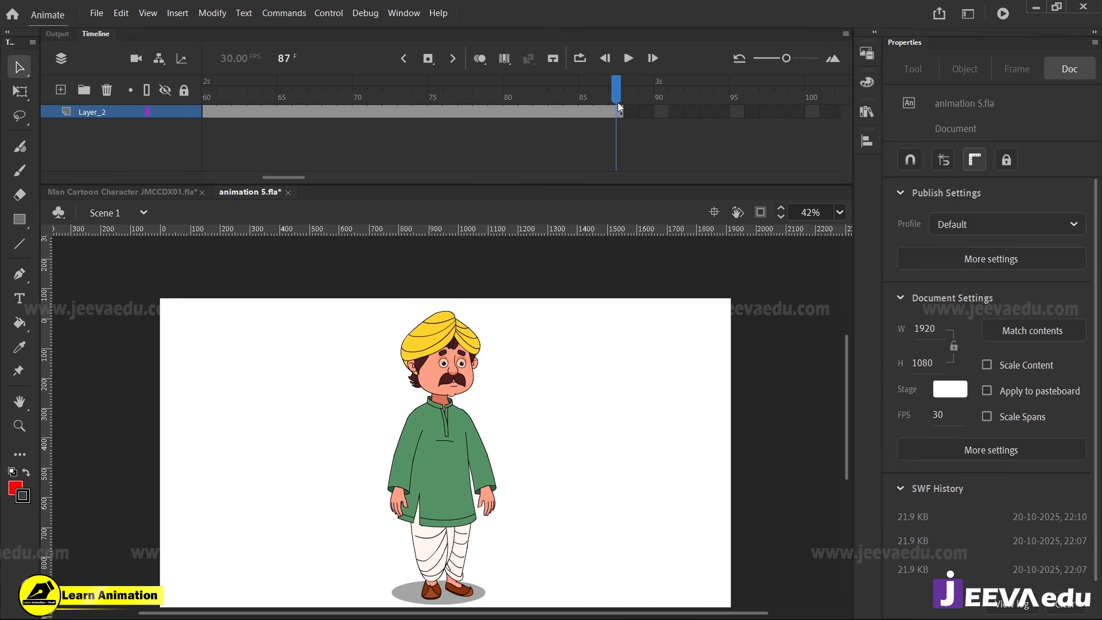
# Test the movie to examine the full turn with the blink and rewind Scene 1 to frame 1
pyautogui.hotkey('ctrl', 'Return')
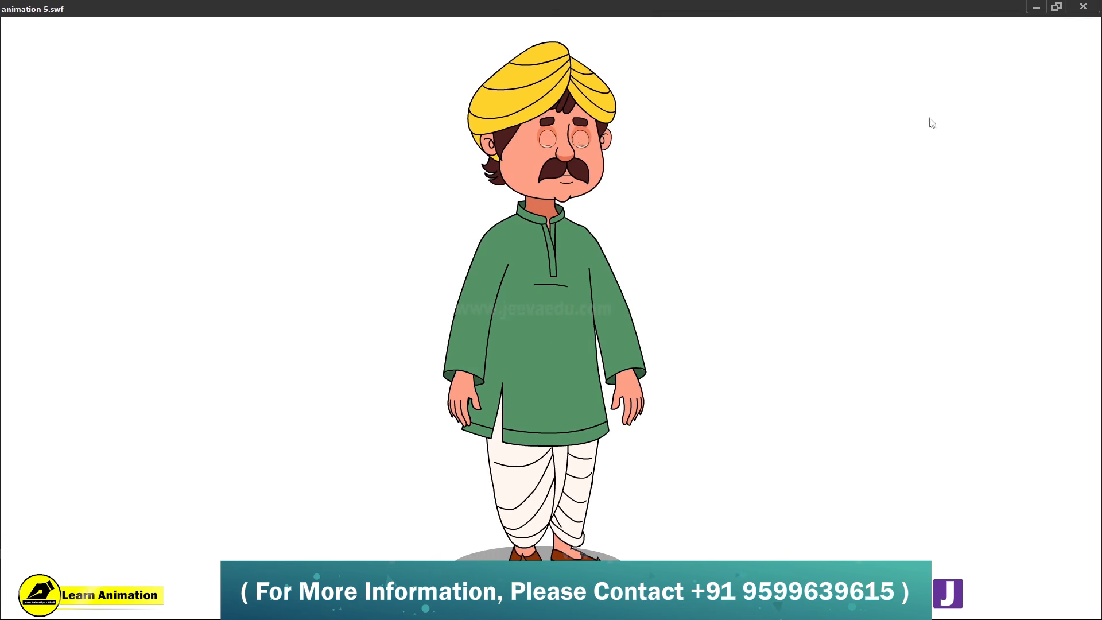
pyautogui.click(1085, 7)
pyautogui.moveTo(440, 478); pyautogui.dragTo(454, 448)
pyautogui.moveTo(556, 82); pyautogui.dragTo(37, 170)
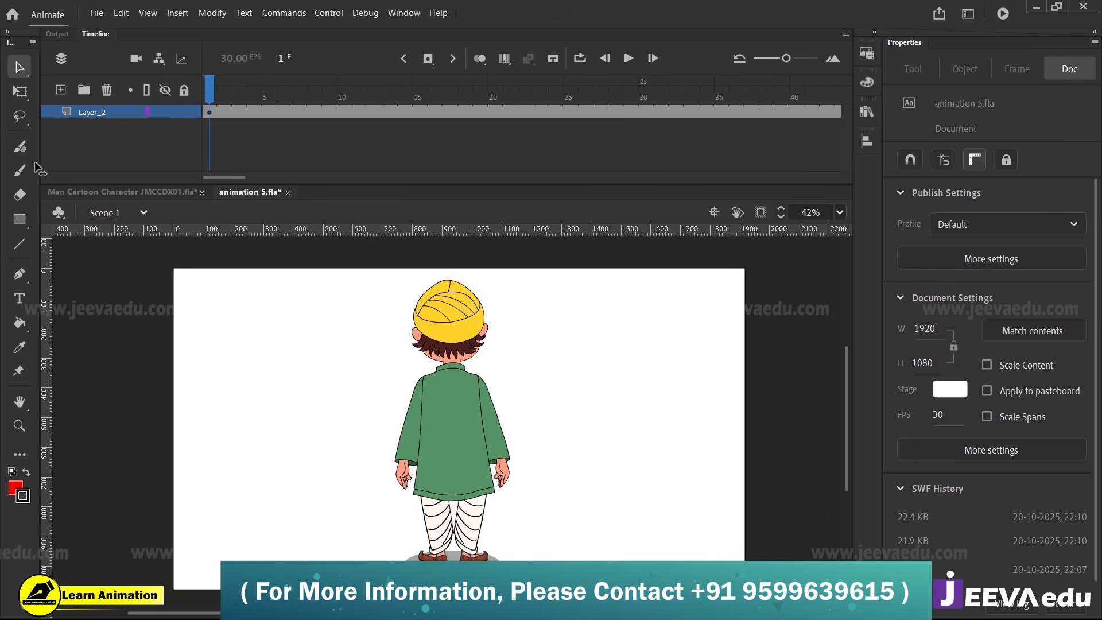
# Open Symbol 20 for editing and move its playhead to the side-view pose at frame 16
pyautogui.press('z')
pyautogui.click(464, 419)
pyautogui.press('v')
pyautogui.doubleClick(467, 422)
pyautogui.press('z')
pyautogui.keyDown('alt'); pyautogui.click(463, 424); pyautogui.keyUp('alt')
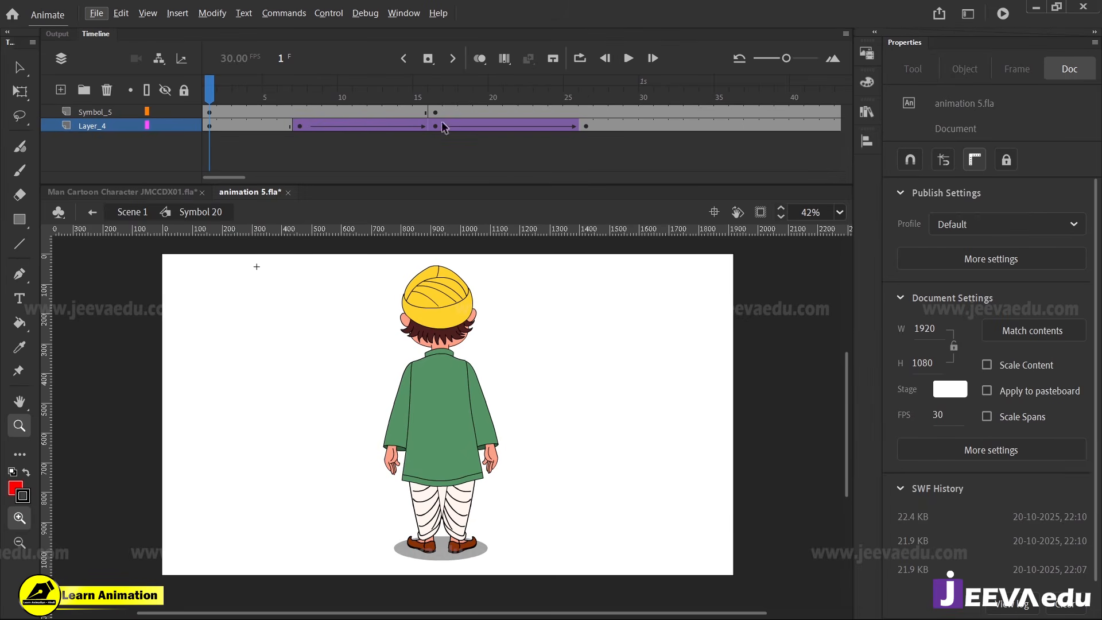
pyautogui.moveTo(329, 105); pyautogui.dragTo(435, 133)
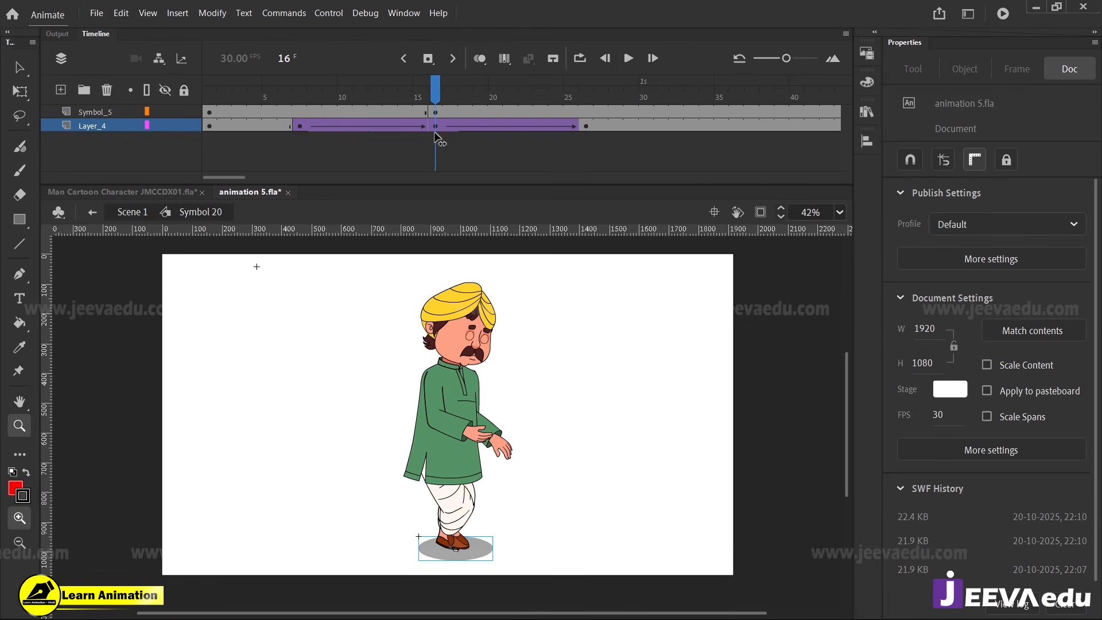
# Enter Symbol 18 from the side-view pose and open the far arm symbol dfbdf for editing
pyautogui.click(486, 412)
pyautogui.press('v')
pyautogui.doubleClick(494, 430)
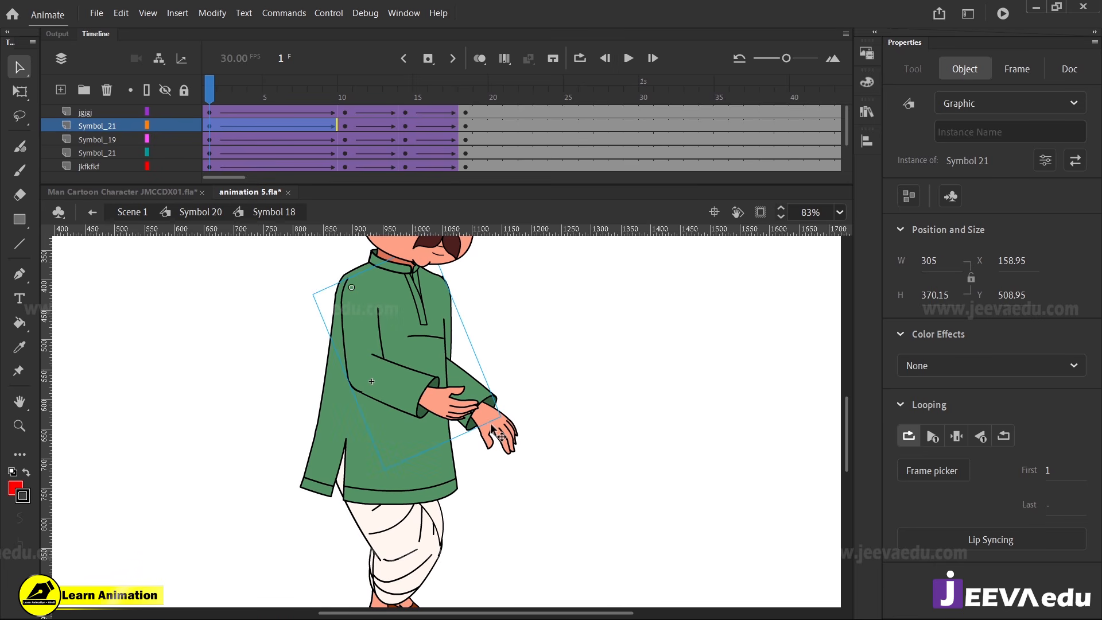
pyautogui.click(493, 431)
pyautogui.press('q')
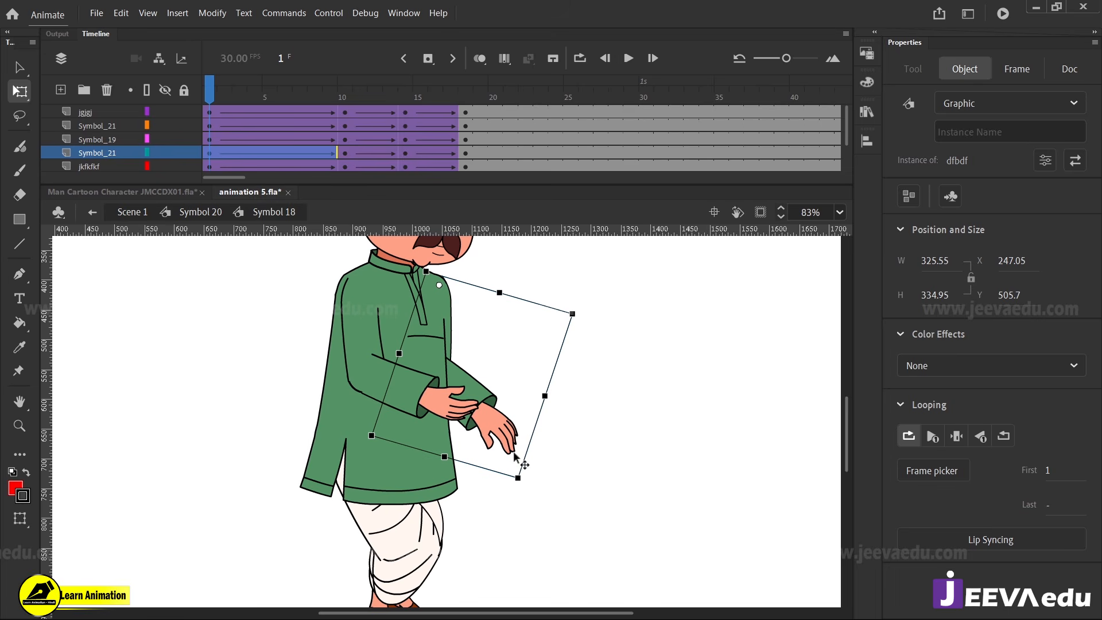
pyautogui.doubleClick(485, 428)
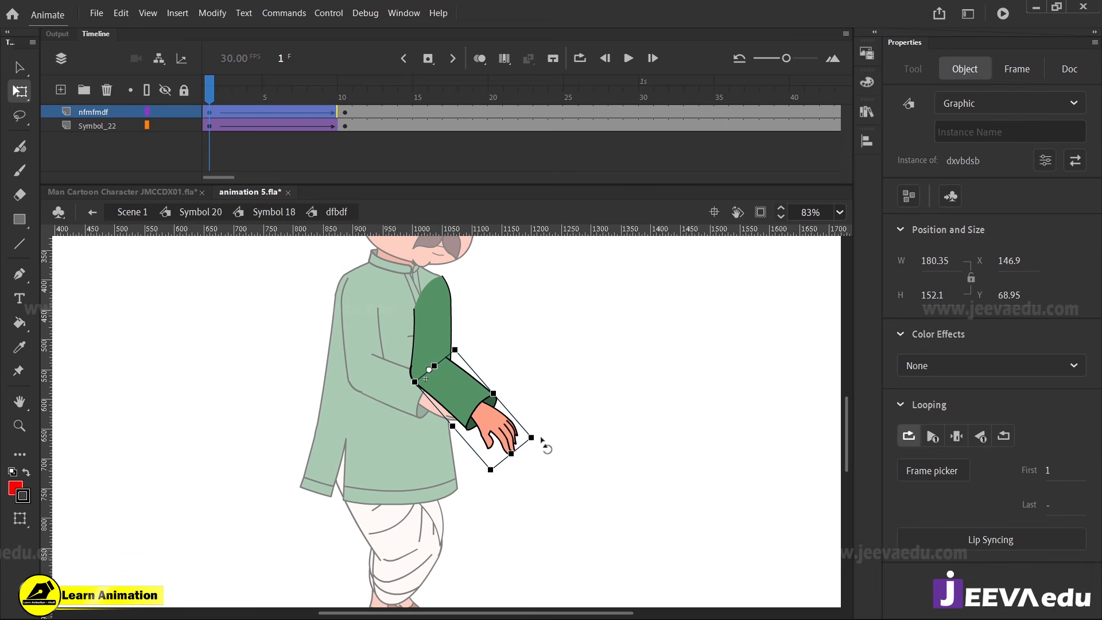
# Rotate the far forearm down to hang straight at frame 1, then return to Symbol 18 and swing the whole arm slightly backward
pyautogui.moveTo(541, 439); pyautogui.dragTo(446, 480)
pyautogui.click(480, 484)
pyautogui.doubleClick(482, 454)
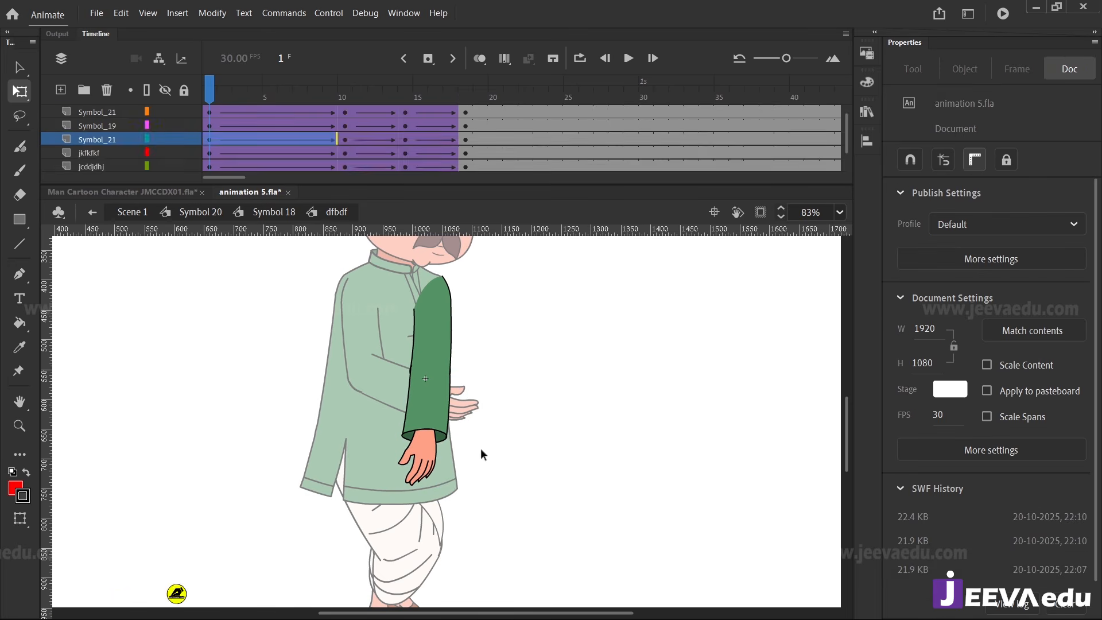
pyautogui.moveTo(435, 502); pyautogui.dragTo(420, 501)
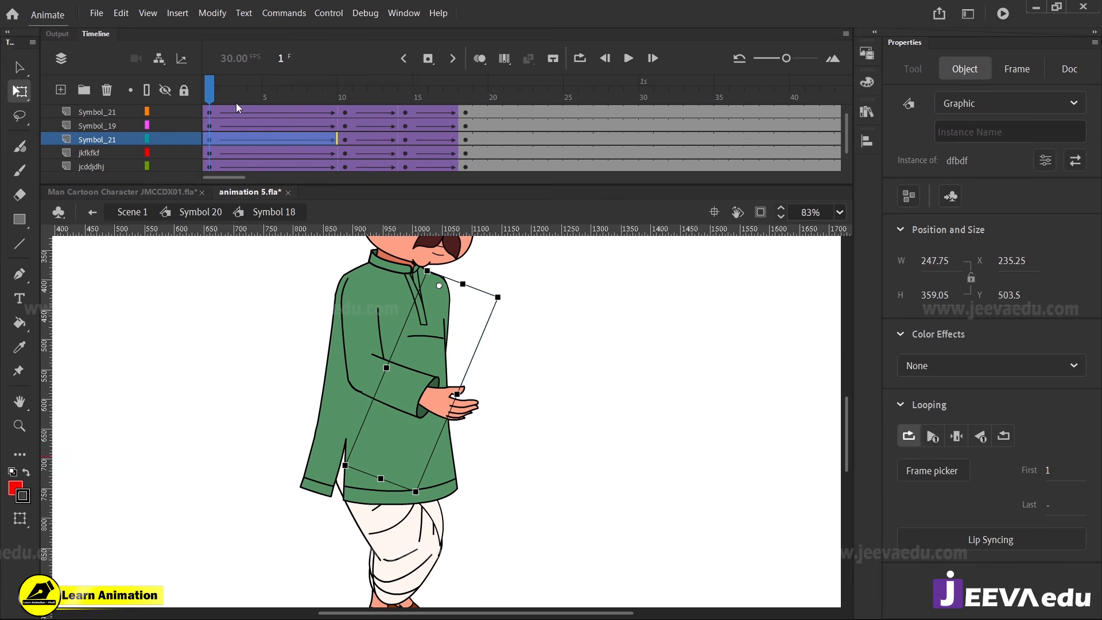
# Scrub Symbol 18 to frame 10 and test the movie to examine the corrected arm motion
pyautogui.moveTo(211, 97); pyautogui.dragTo(341, 183)
pyautogui.hotkey('ctrl', 'Return')
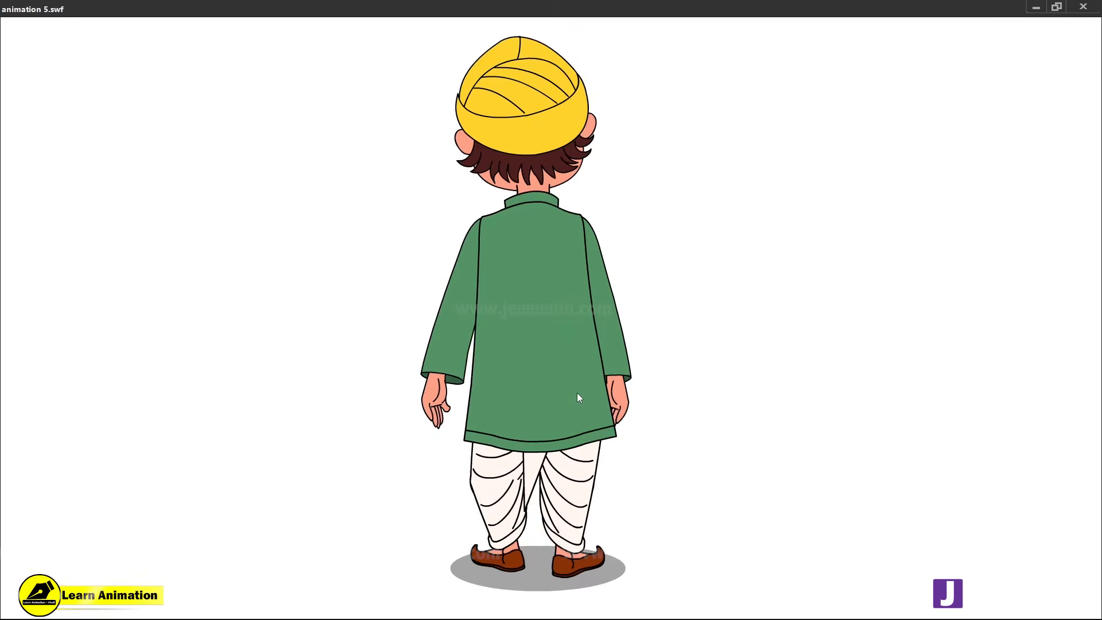
pyautogui.click(1083, 7)
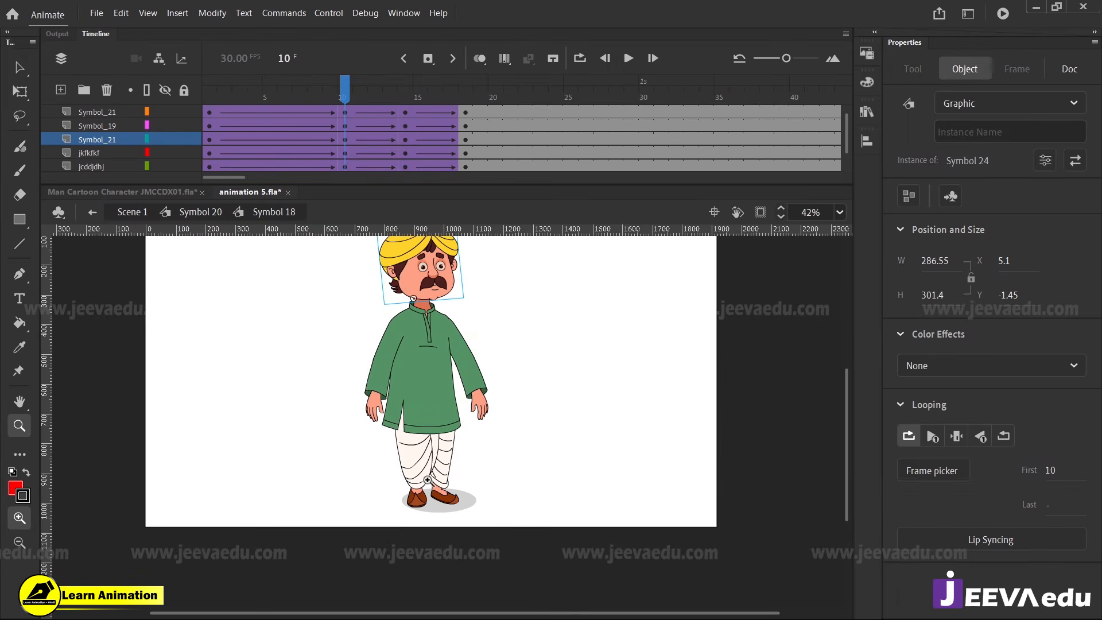
# Return to Symbol 20, nudge the ground shadow on Layer_4 to the right at keyframe 26, and test the movie
pyautogui.click(186, 213)
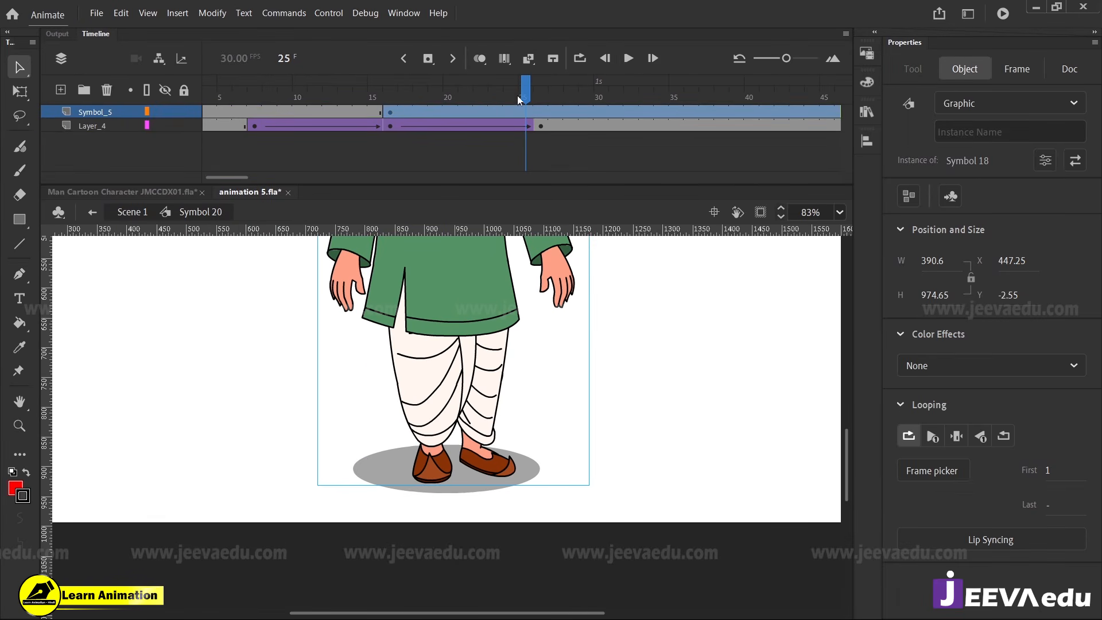
pyautogui.click(534, 98)
pyautogui.click(538, 129)
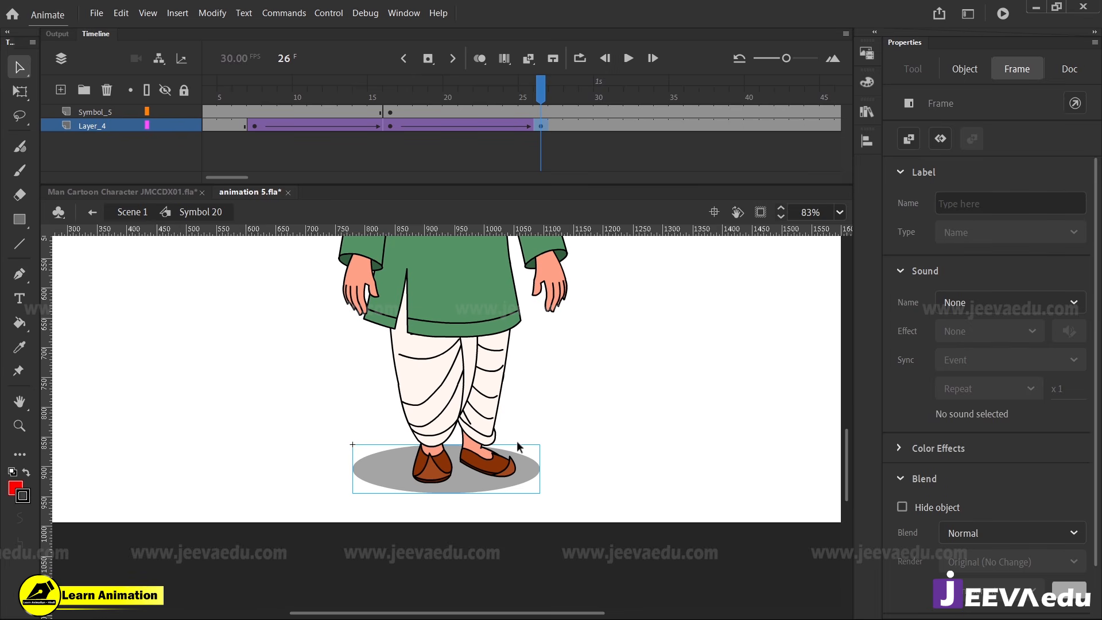
pyautogui.press('Right')
pyautogui.press('Right')
pyautogui.press('Right')
pyautogui.press('Right')
pyautogui.press('Right')
pyautogui.press('Right')
pyautogui.press('Right')
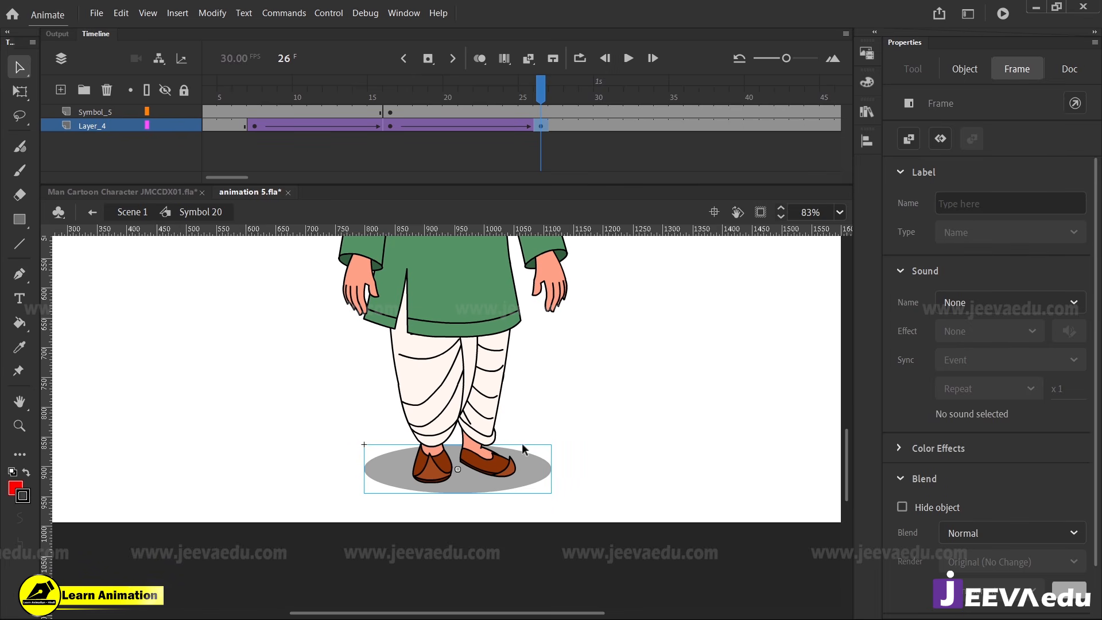
pyautogui.hotkey('ctrl', 'Return')
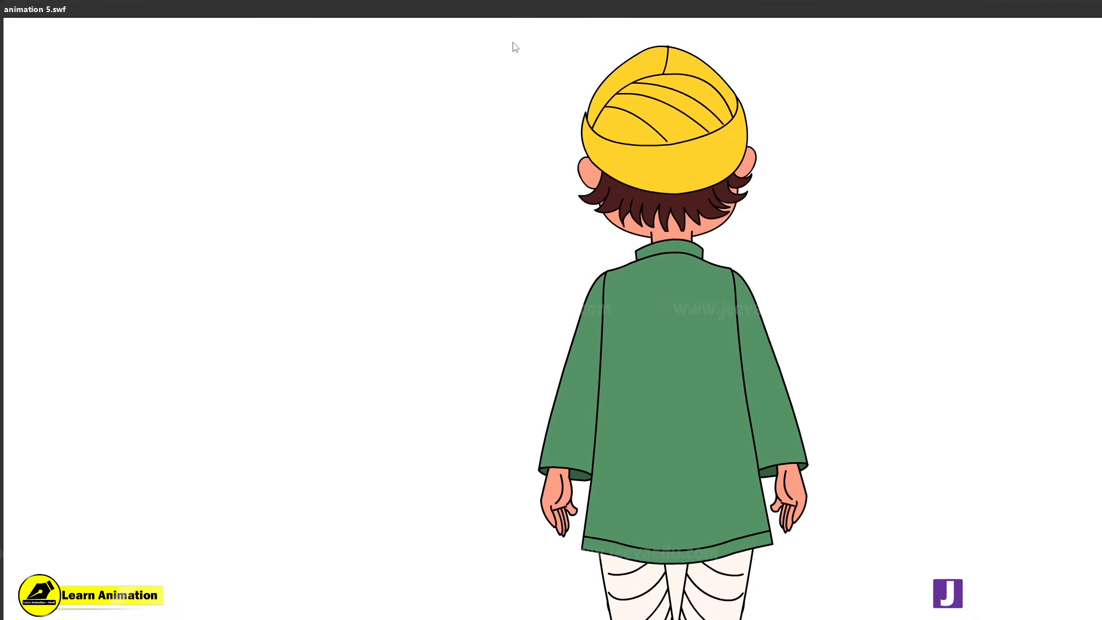